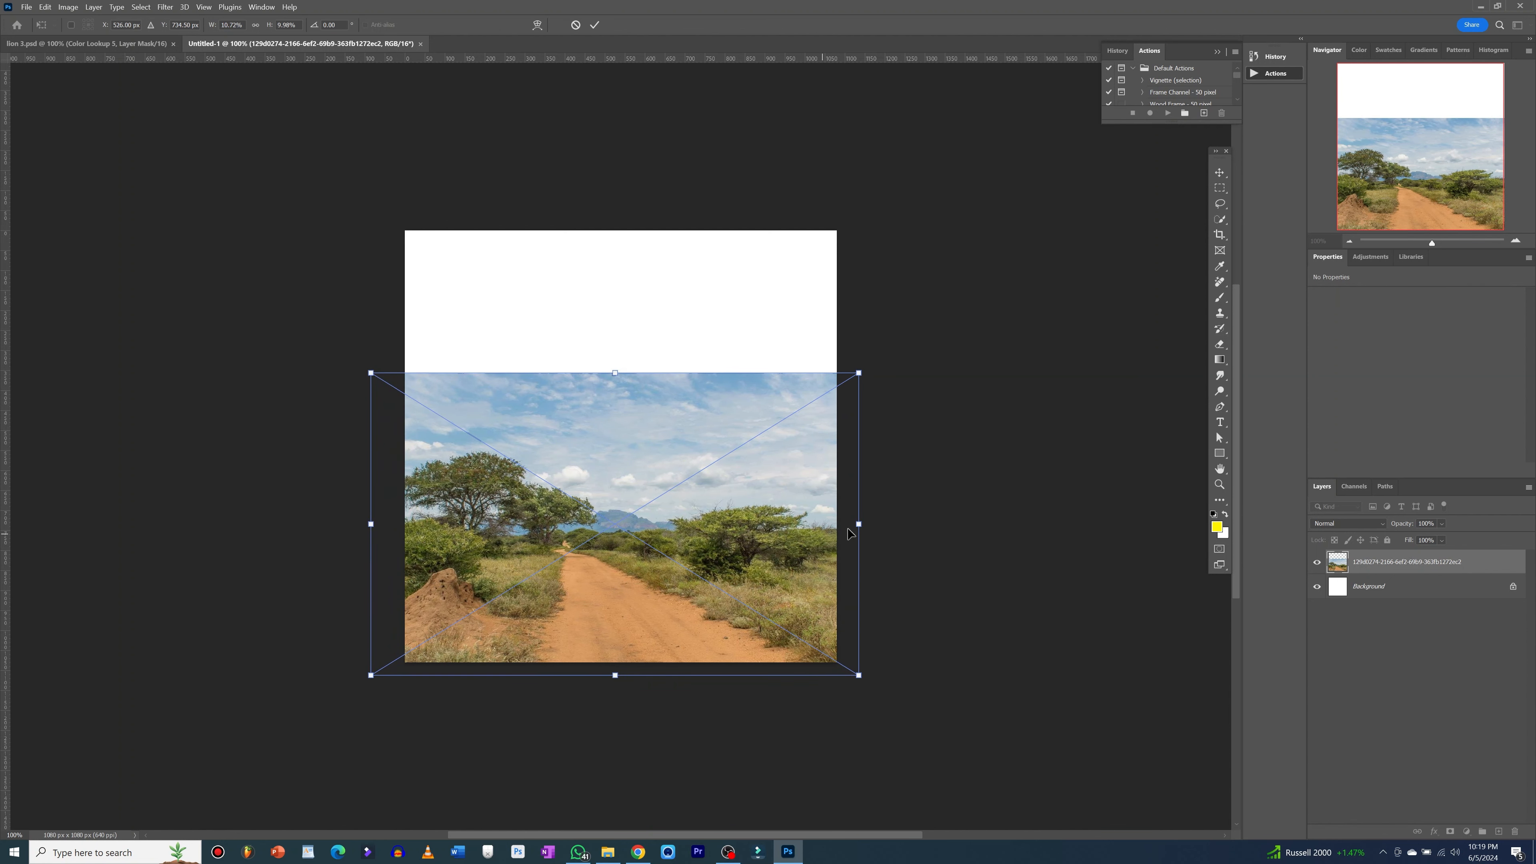
- Widen the placed dirt-road photo to about 11.02% width, commit the transform and rename its layer "foreground"
{"action": "left_click_drag", "start_coordinate": [859, 524], "coordinate": [872, 525]}
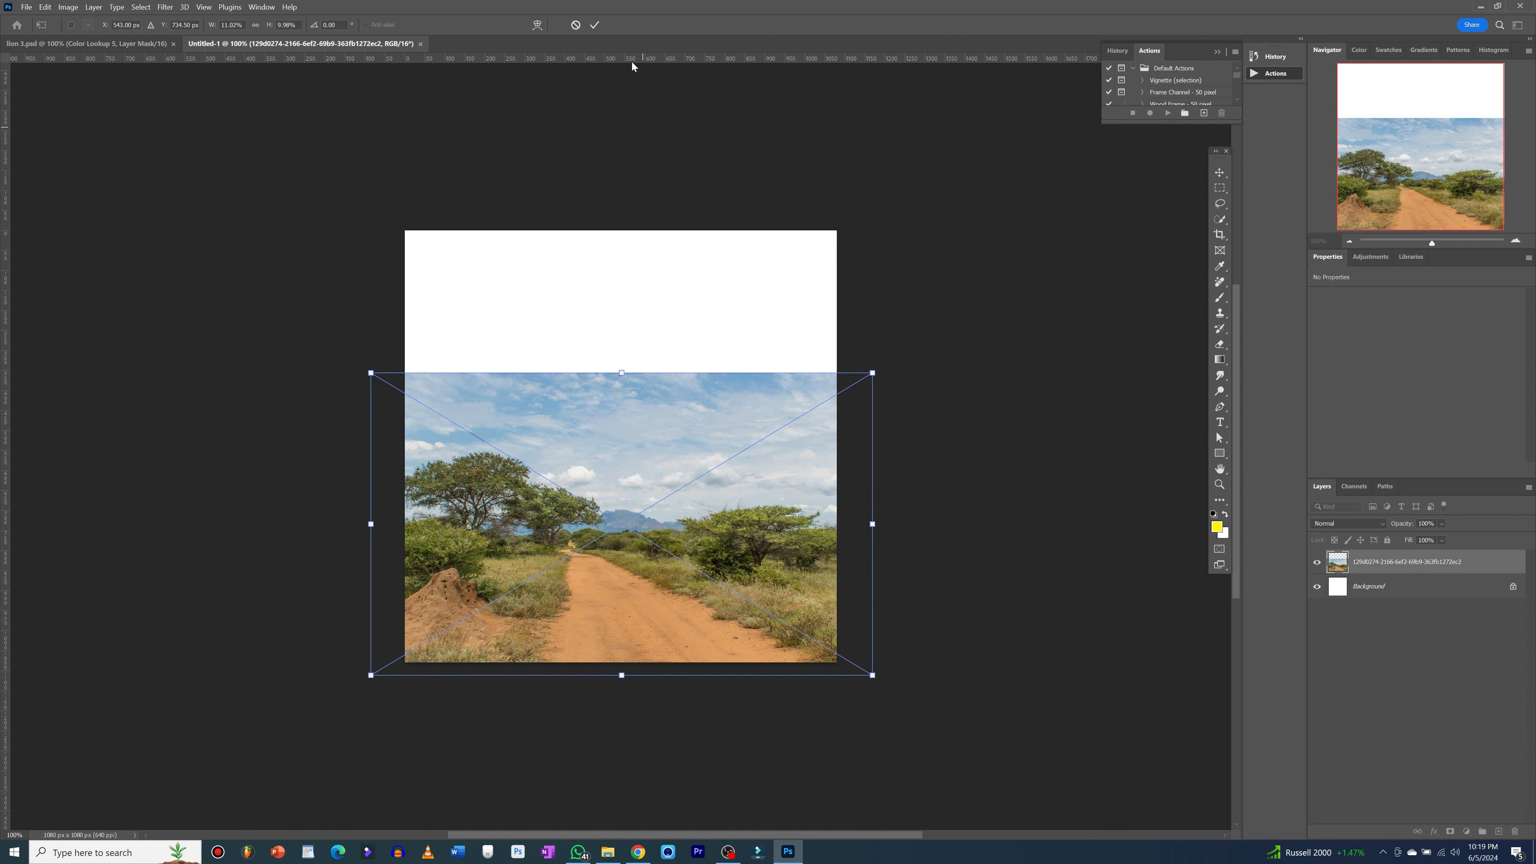
{"action": "left_click", "coordinate": [595, 24]}
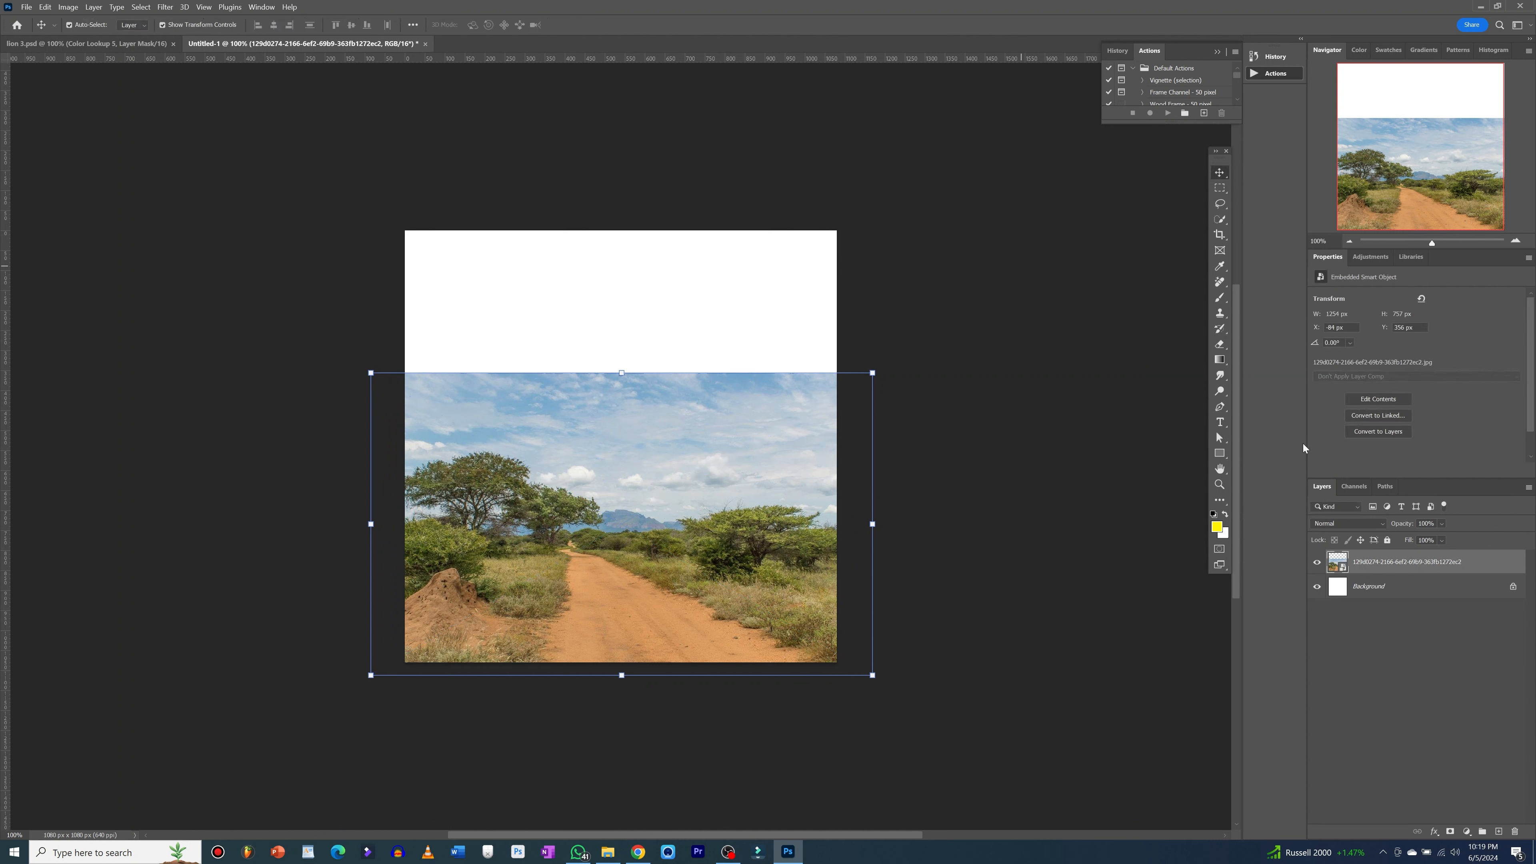
{"action": "double_click", "coordinate": [1401, 561]}
{"action": "type", "text": "foreground"}
{"action": "key", "text": "Return"}
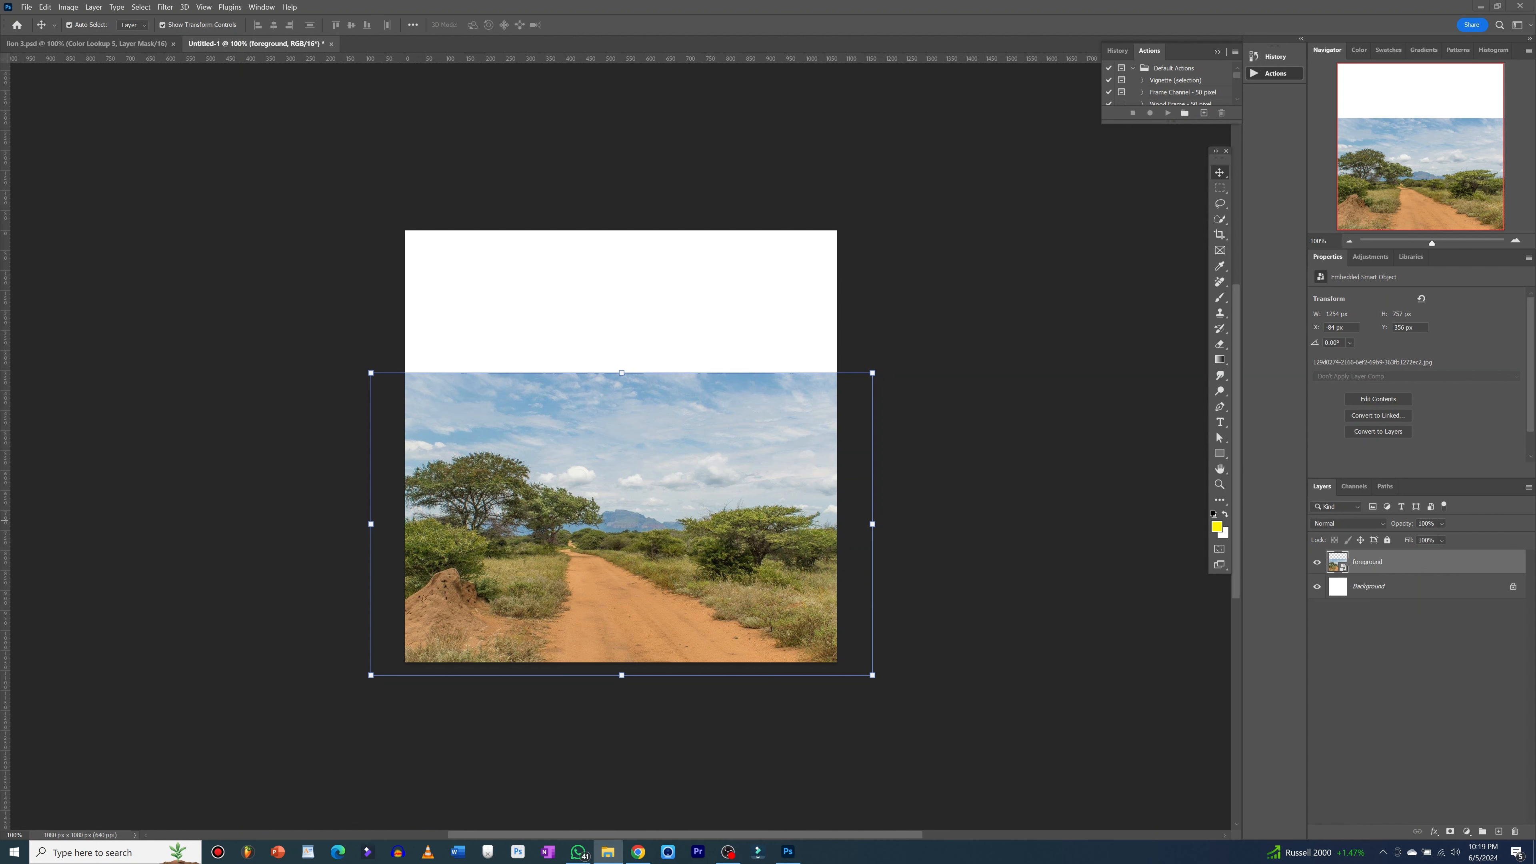
- Place the eerie-path-towards-a-foggy-forest image above the foreground and scale it to about 47.87% to cover the canvas
{"action": "left_click_drag", "start_coordinate": [523, 423], "coordinate": [522, 425]}
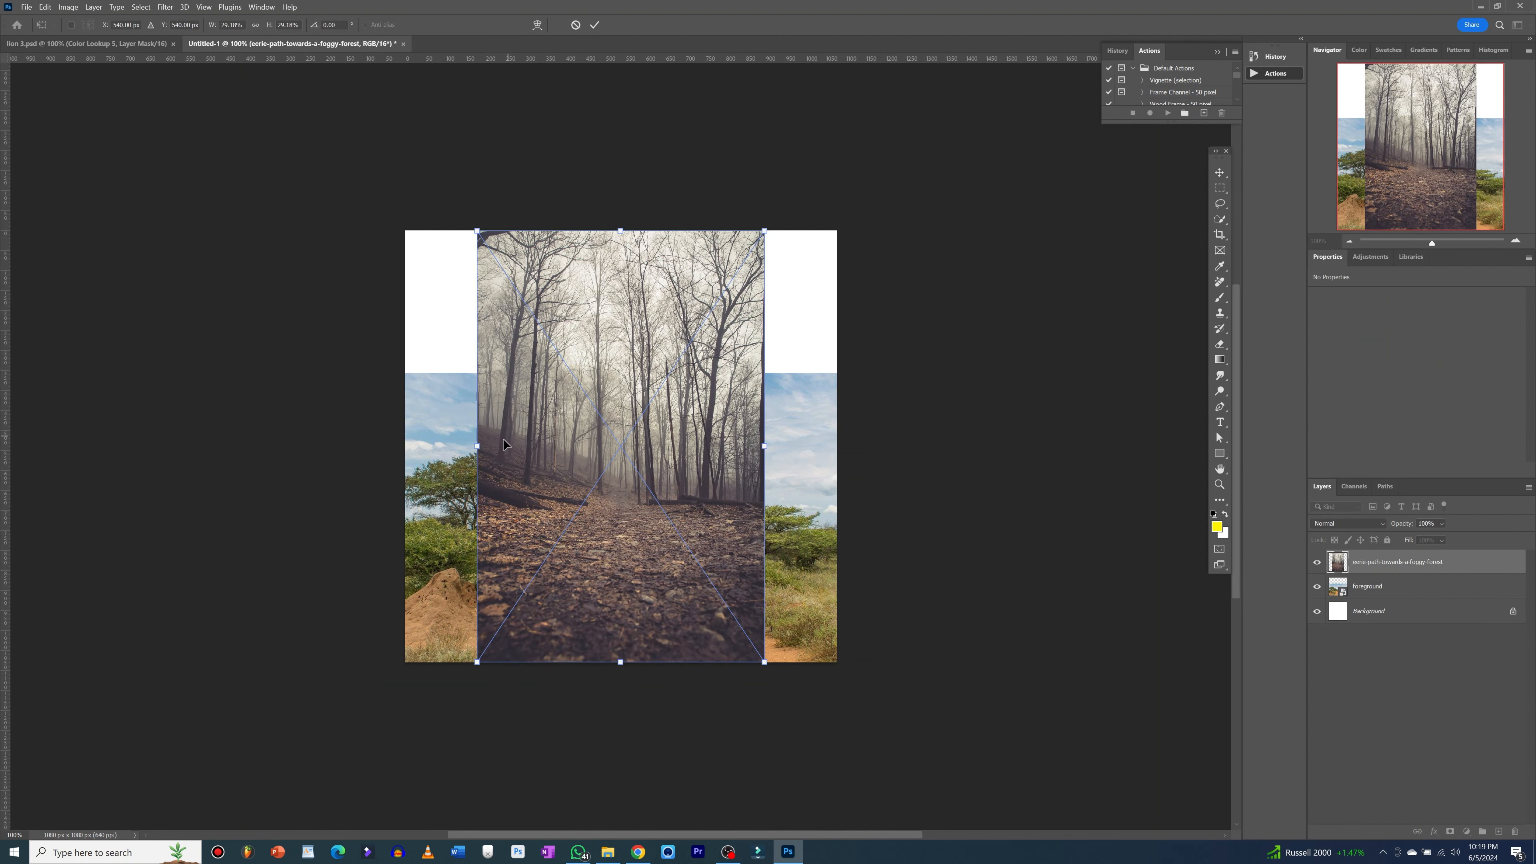
{"action": "left_click_drag", "start_coordinate": [477, 446], "coordinate": [397, 460]}
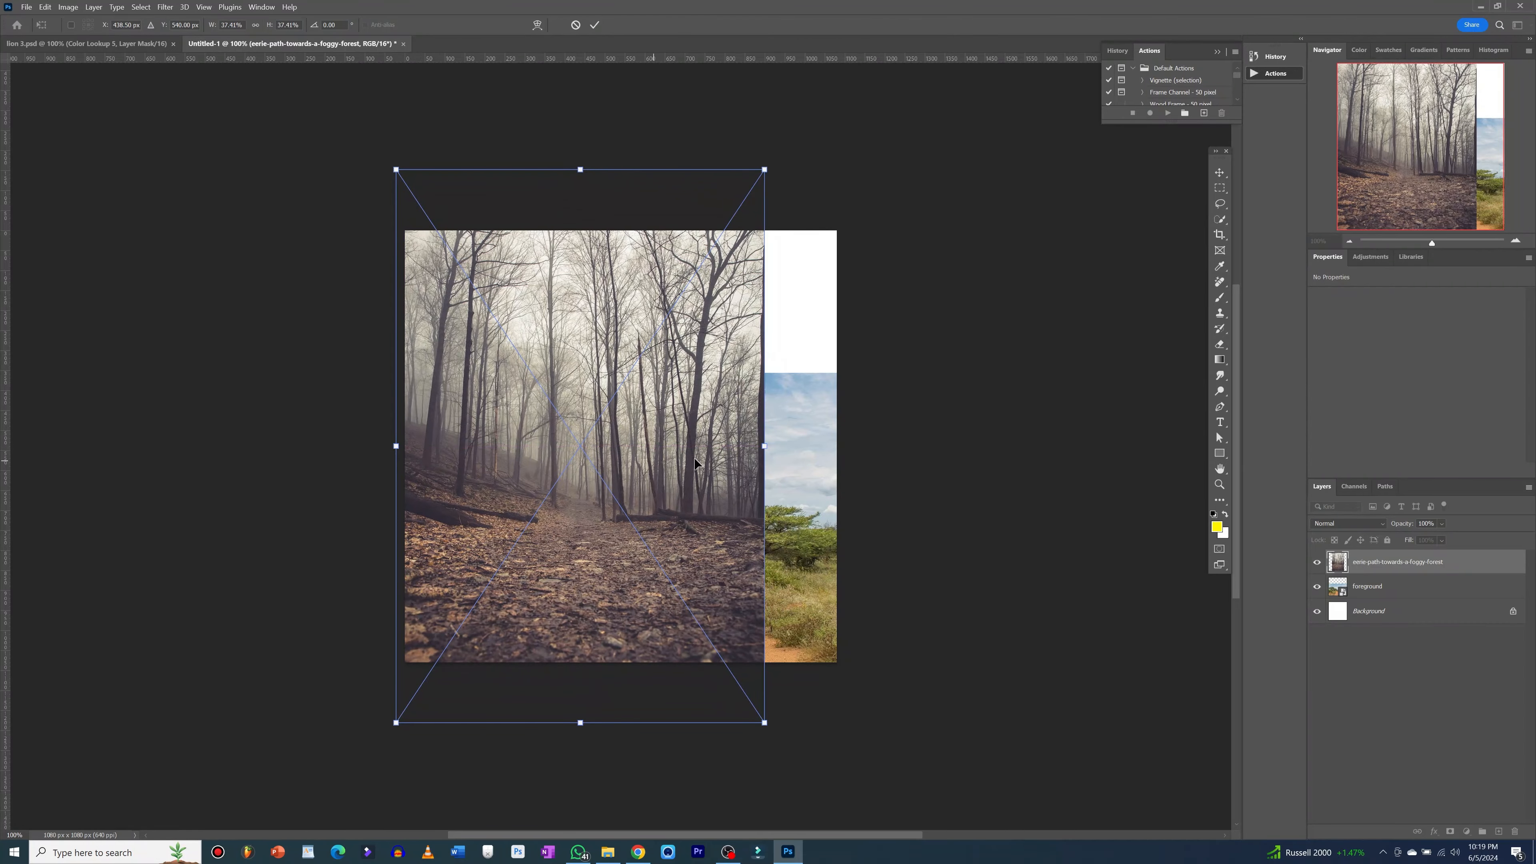
{"action": "left_click_drag", "start_coordinate": [768, 441], "coordinate": [858, 444]}
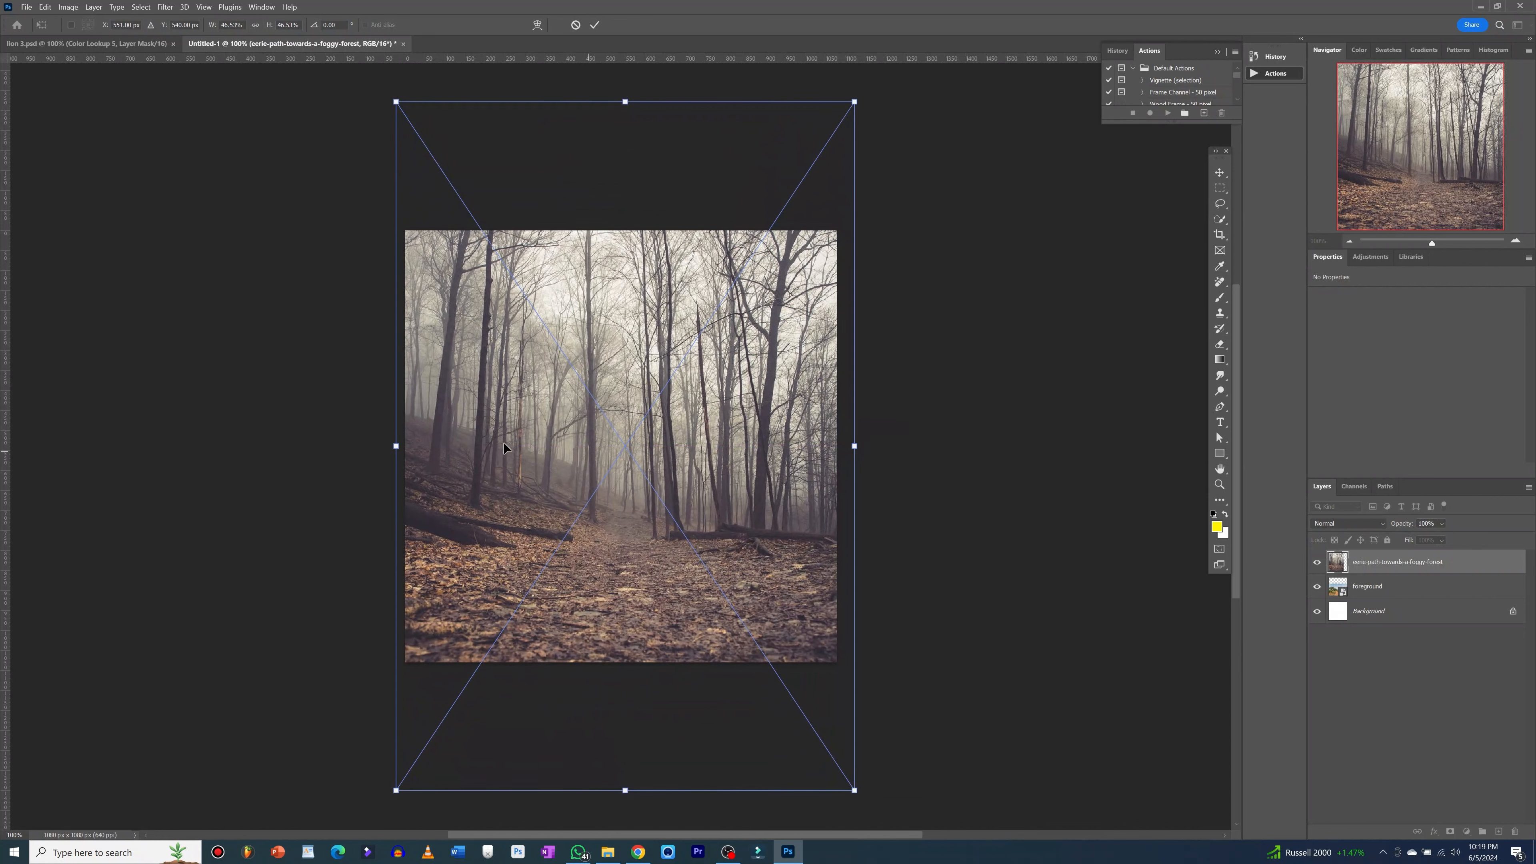
{"action": "left_click_drag", "start_coordinate": [396, 446], "coordinate": [384, 447]}
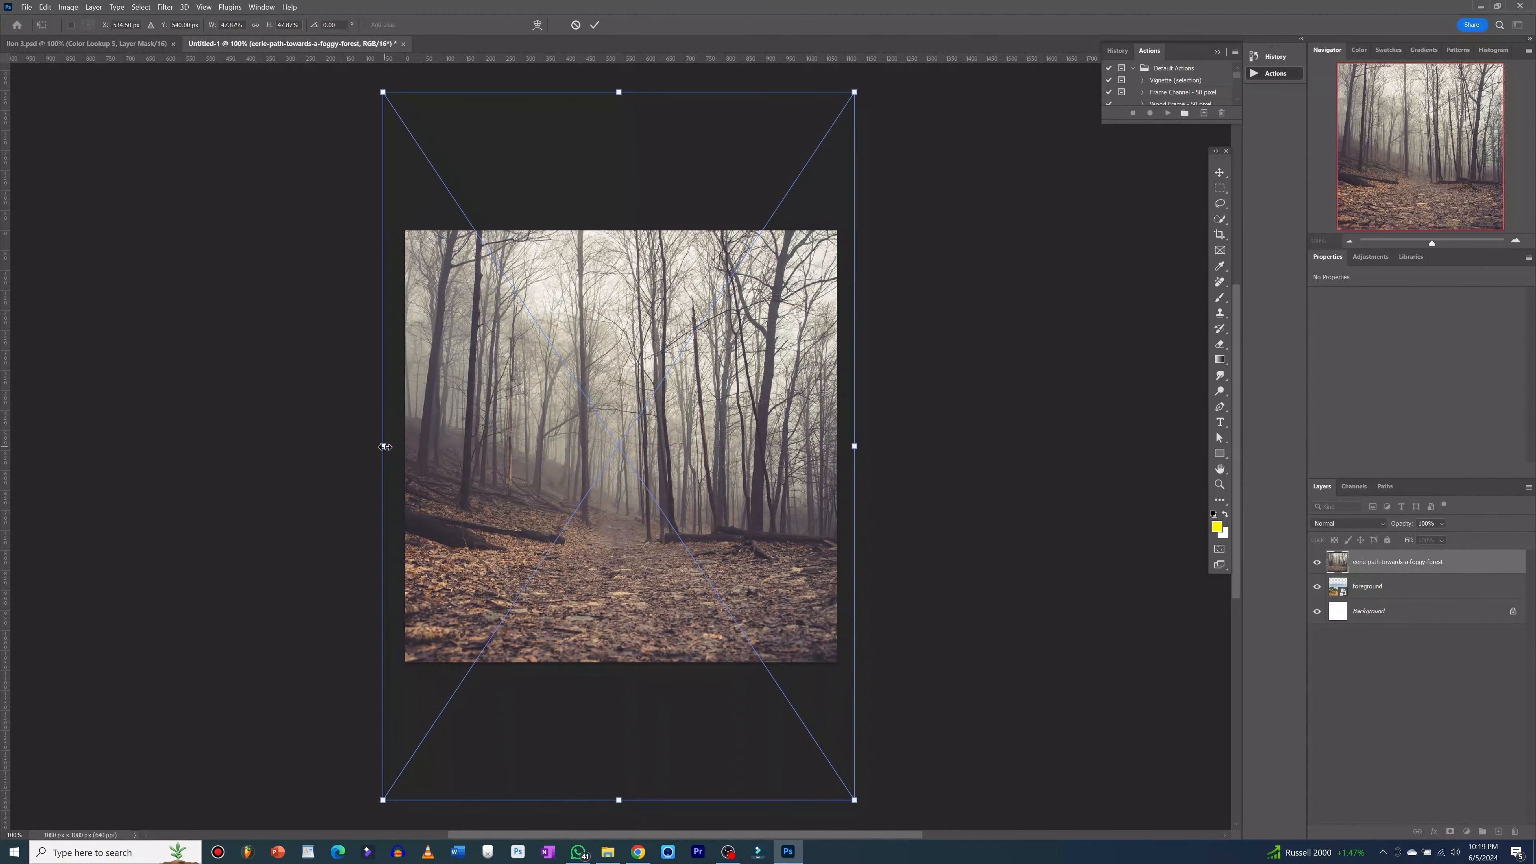
{"action": "left_click", "coordinate": [592, 26]}
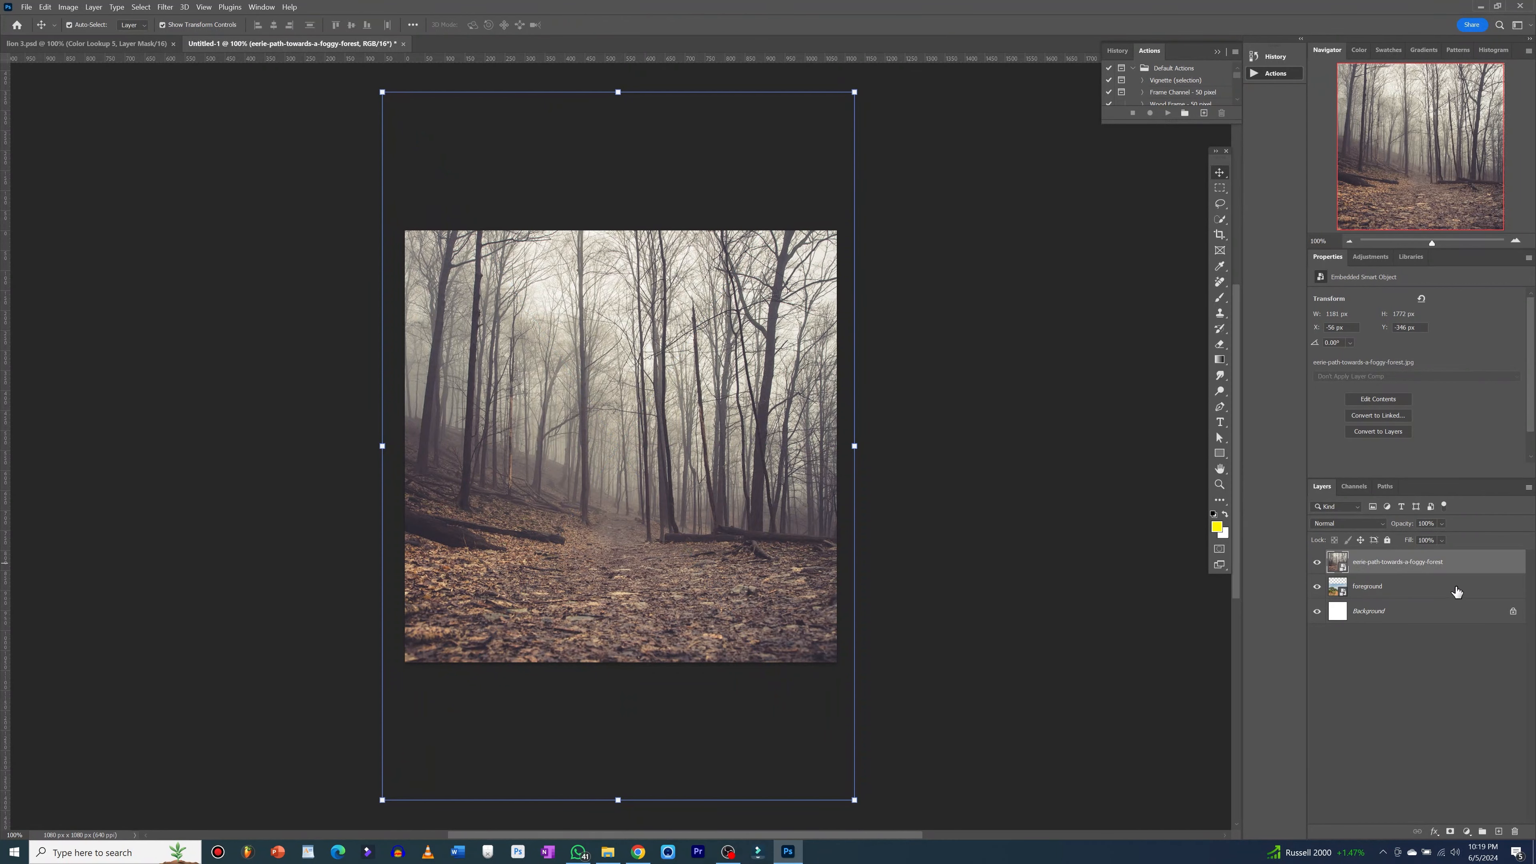
- Rename the foggy forest layer "backgrpond"
{"action": "double_click", "coordinate": [1426, 561]}
{"action": "type", "text": "backgrpond"}
{"action": "key", "text": "Return"}
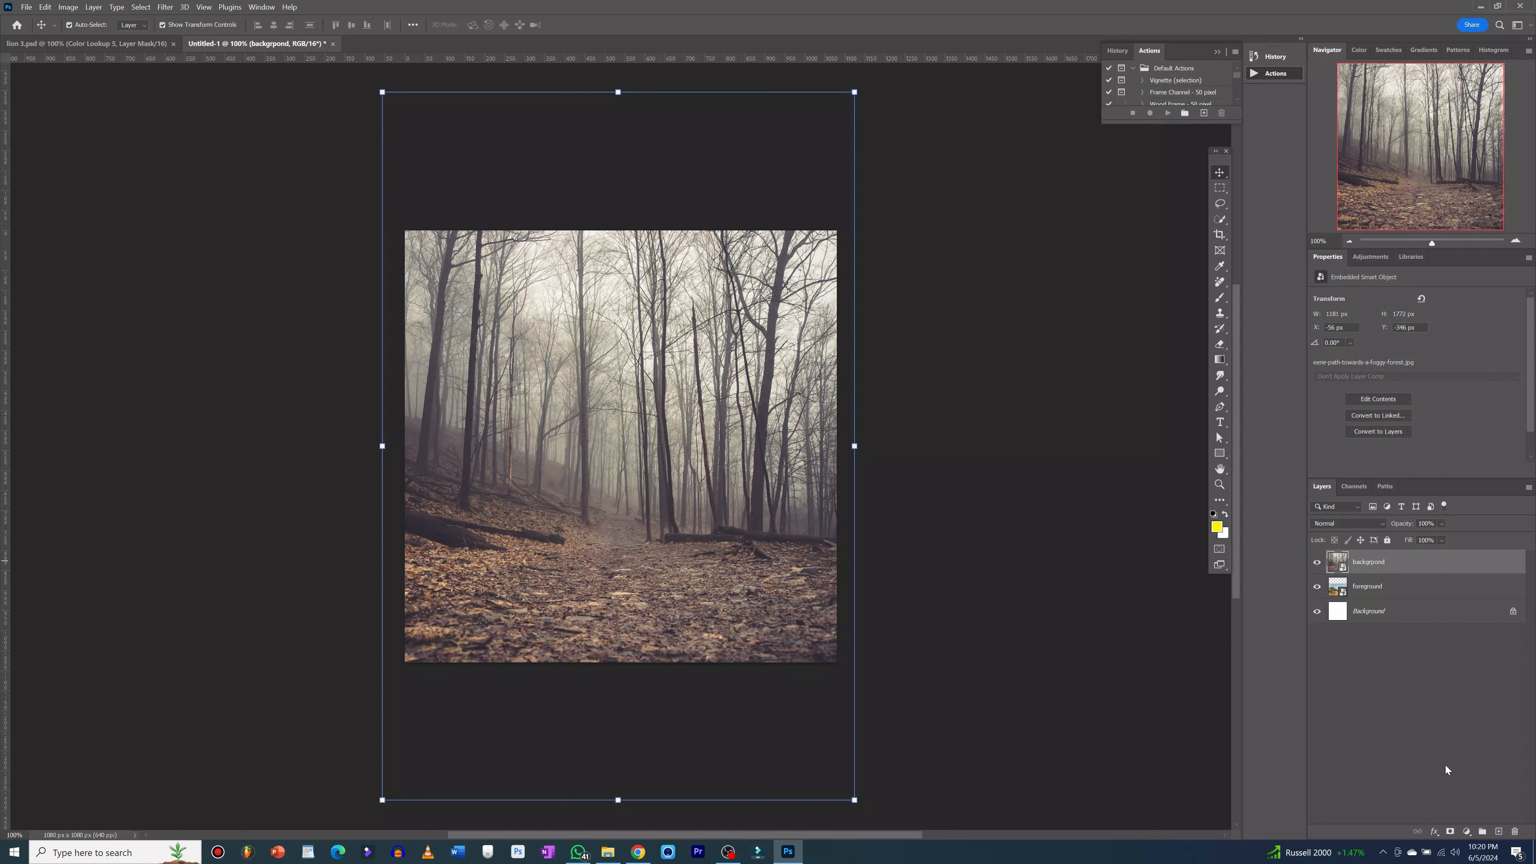
- Add a layer mask to the forest layer and paint its lower part black at 100% brush opacity to reveal the dirt road
{"action": "left_click", "coordinate": [1450, 832]}
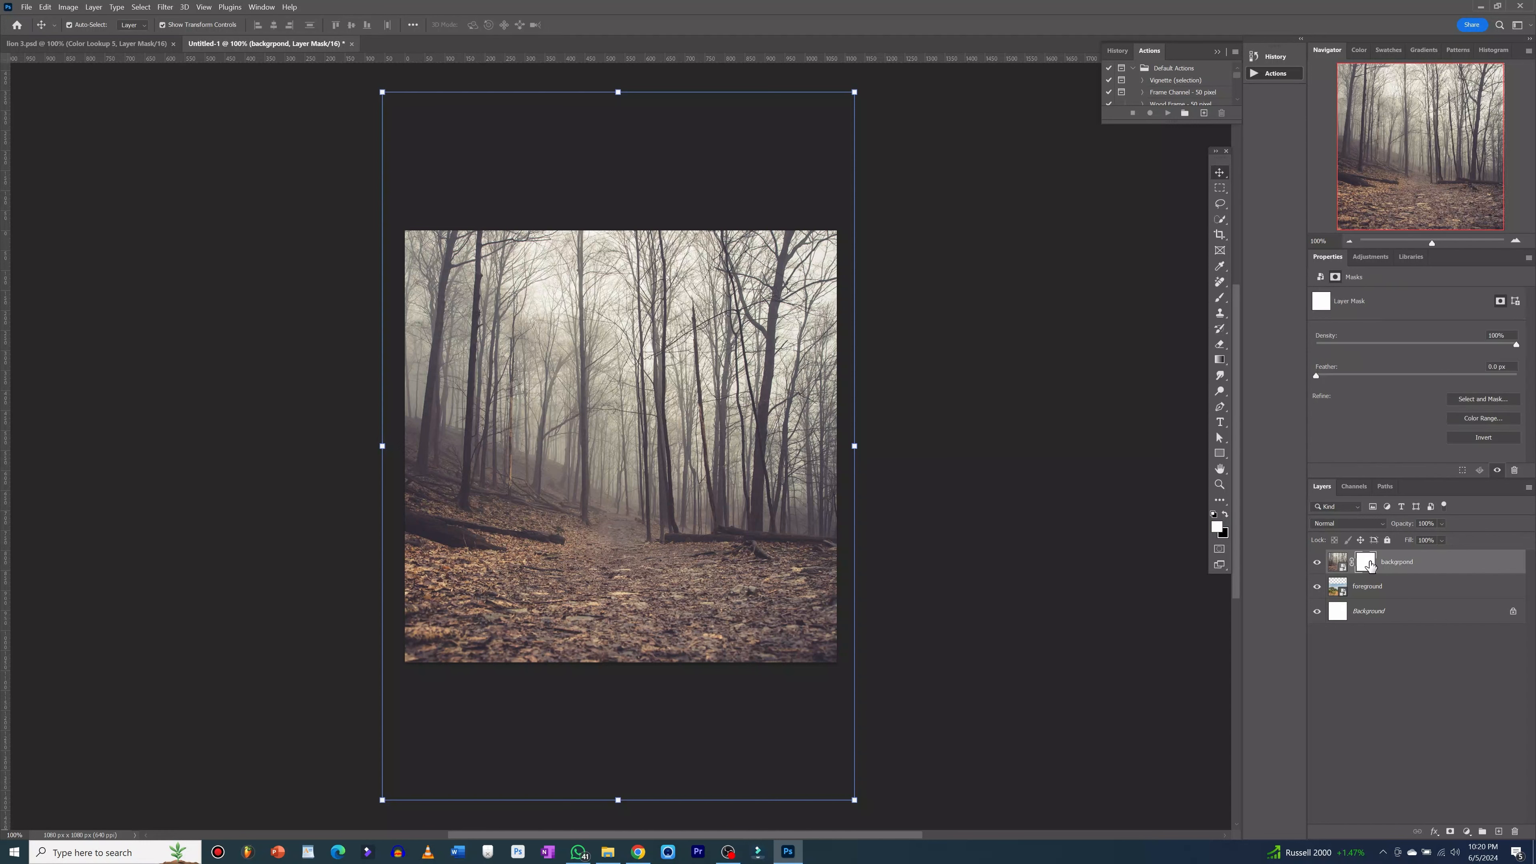
{"action": "left_click", "coordinate": [1226, 515]}
{"action": "key", "text": "b"}
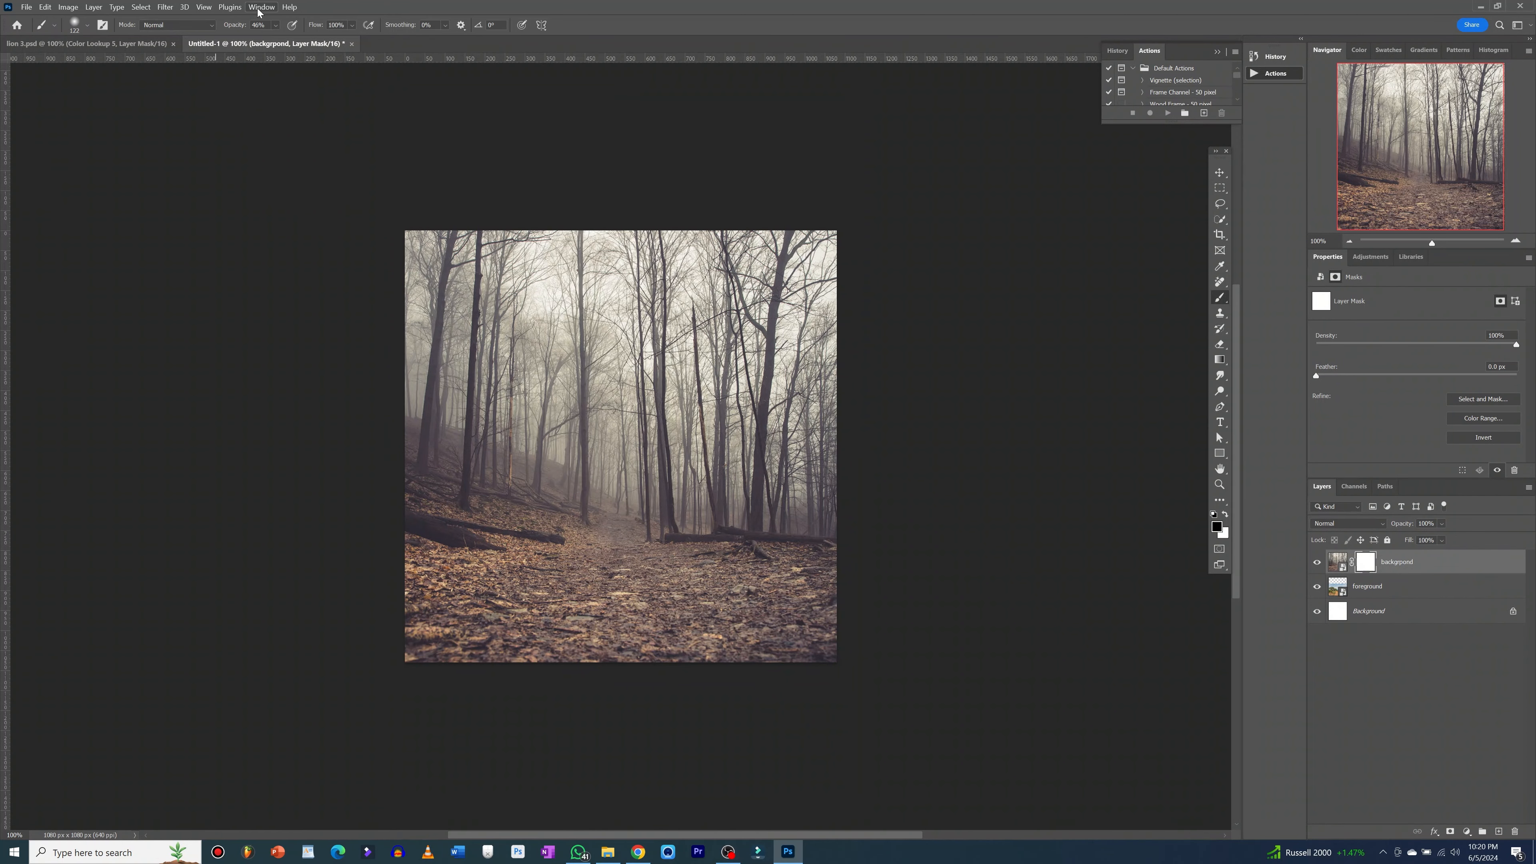
{"action": "left_click", "coordinate": [272, 27]}
{"action": "left_click_drag", "start_coordinate": [285, 40], "coordinate": [336, 43]}
{"action": "mouse_move", "coordinate": [486, 654]}
{"action": "left_mouse_down"}
{"action": "mouse_move", "coordinate": [413, 658]}
{"action": "mouse_move", "coordinate": [449, 639]}
{"action": "mouse_move", "coordinate": [740, 633]}
{"action": "mouse_move", "coordinate": [649, 661]}
{"action": "mouse_move", "coordinate": [486, 662]}
{"action": "mouse_move", "coordinate": [835, 622]}
{"action": "mouse_move", "coordinate": [795, 649]}
{"action": "mouse_move", "coordinate": [833, 634]}
{"action": "mouse_move", "coordinate": [818, 607]}
{"action": "mouse_move", "coordinate": [373, 605]}
{"action": "mouse_move", "coordinate": [434, 587]}
{"action": "mouse_move", "coordinate": [642, 584]}
{"action": "mouse_move", "coordinate": [763, 590]}
{"action": "mouse_move", "coordinate": [816, 616]}
{"action": "mouse_move", "coordinate": [706, 573]}
{"action": "mouse_move", "coordinate": [590, 578]}
{"action": "left_mouse_up"}
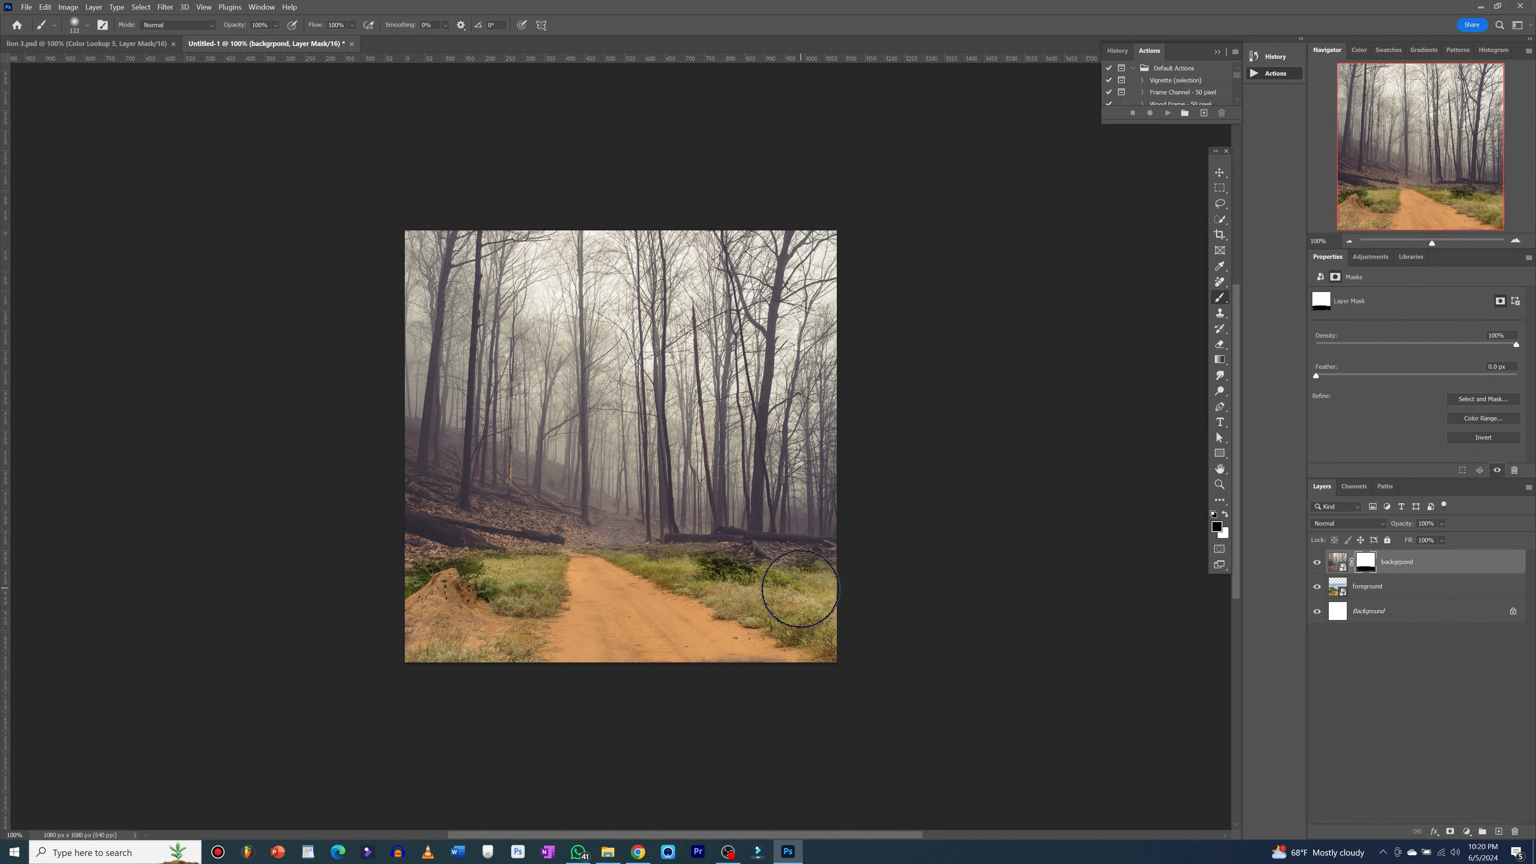
- Clip a Color Balance adjustment to the foreground layer, shifting its midtones strongly toward cyan and setting Yellow–Blue to +36
{"action": "left_click", "coordinate": [1407, 585]}
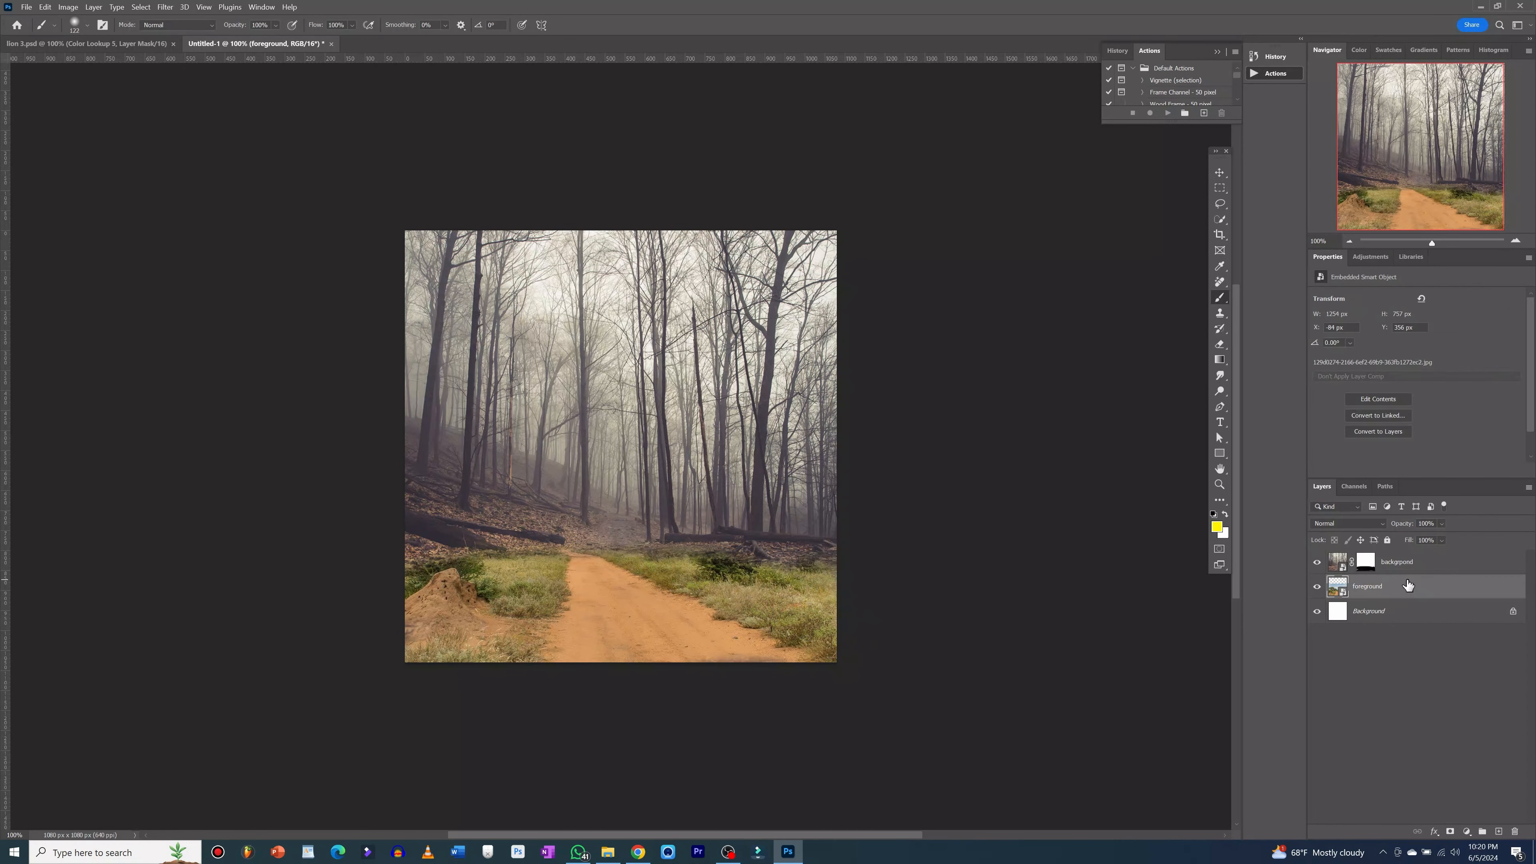
{"action": "left_click", "coordinate": [1371, 263]}
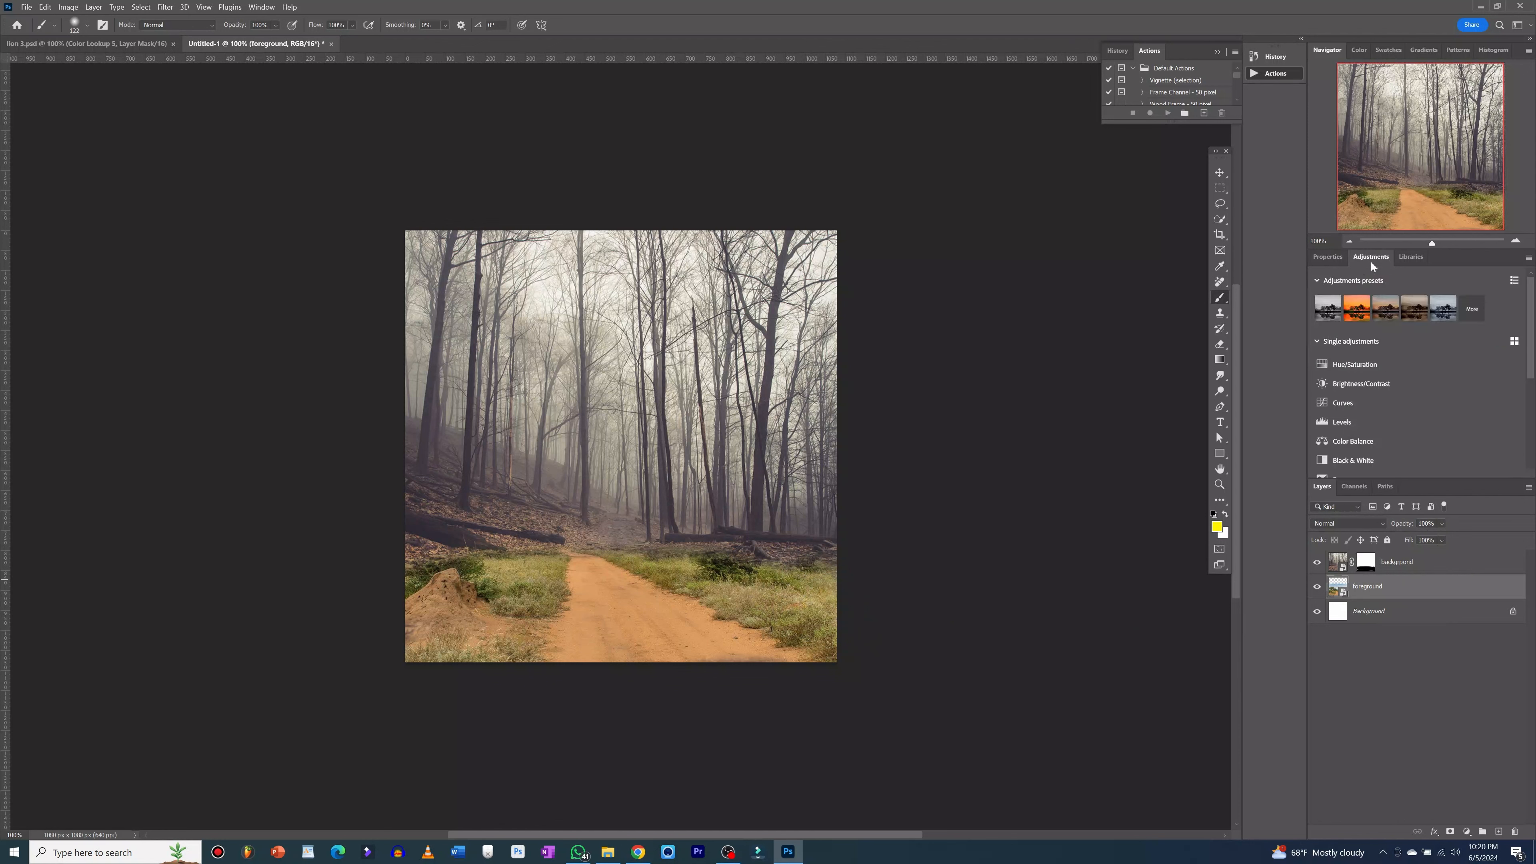
{"action": "left_click", "coordinate": [1363, 439]}
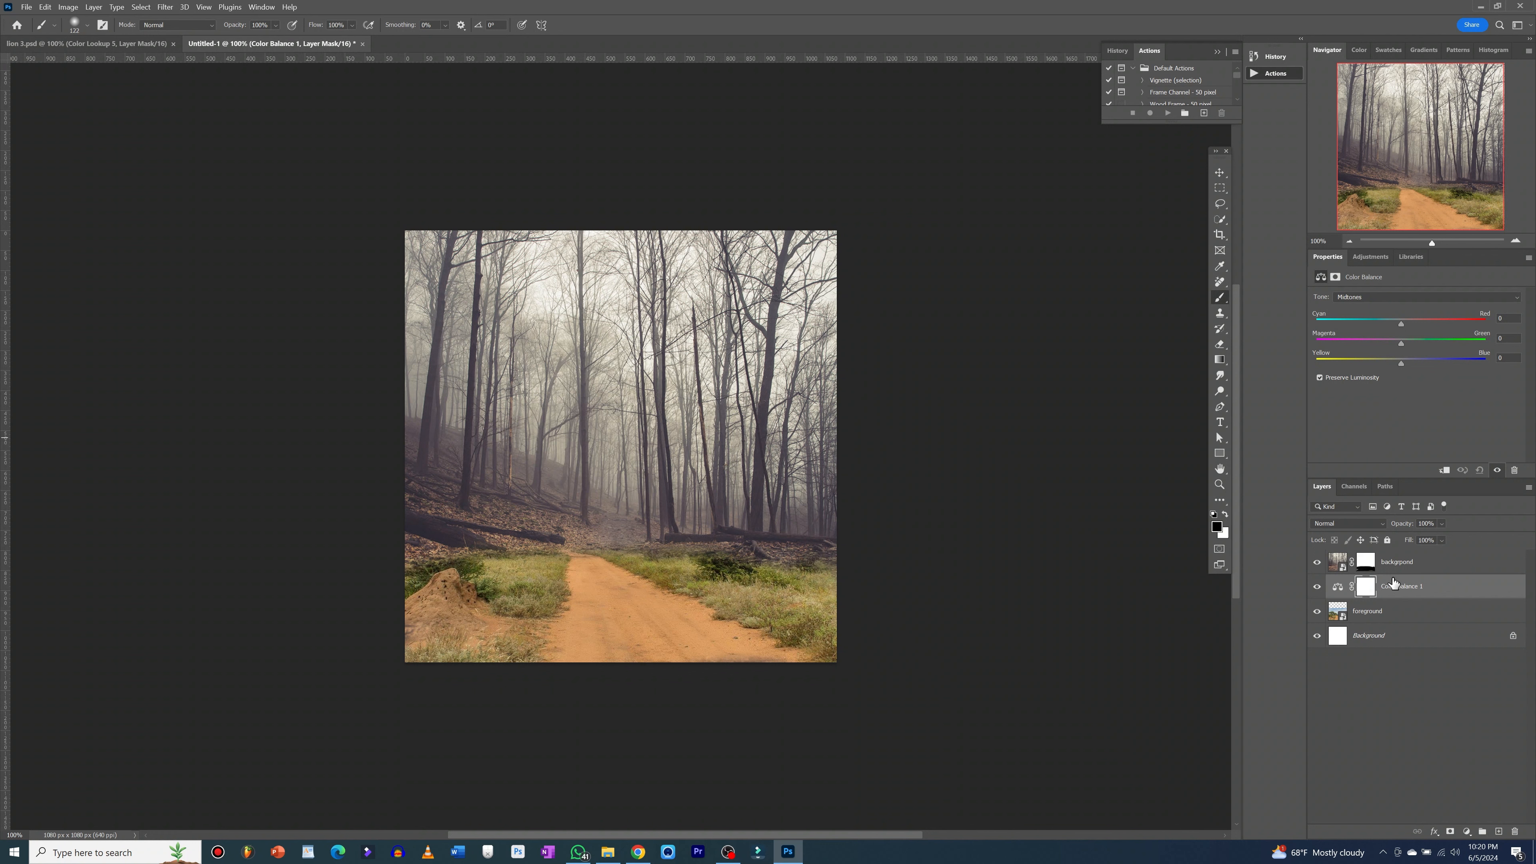
{"action": "left_click", "coordinate": [1446, 471]}
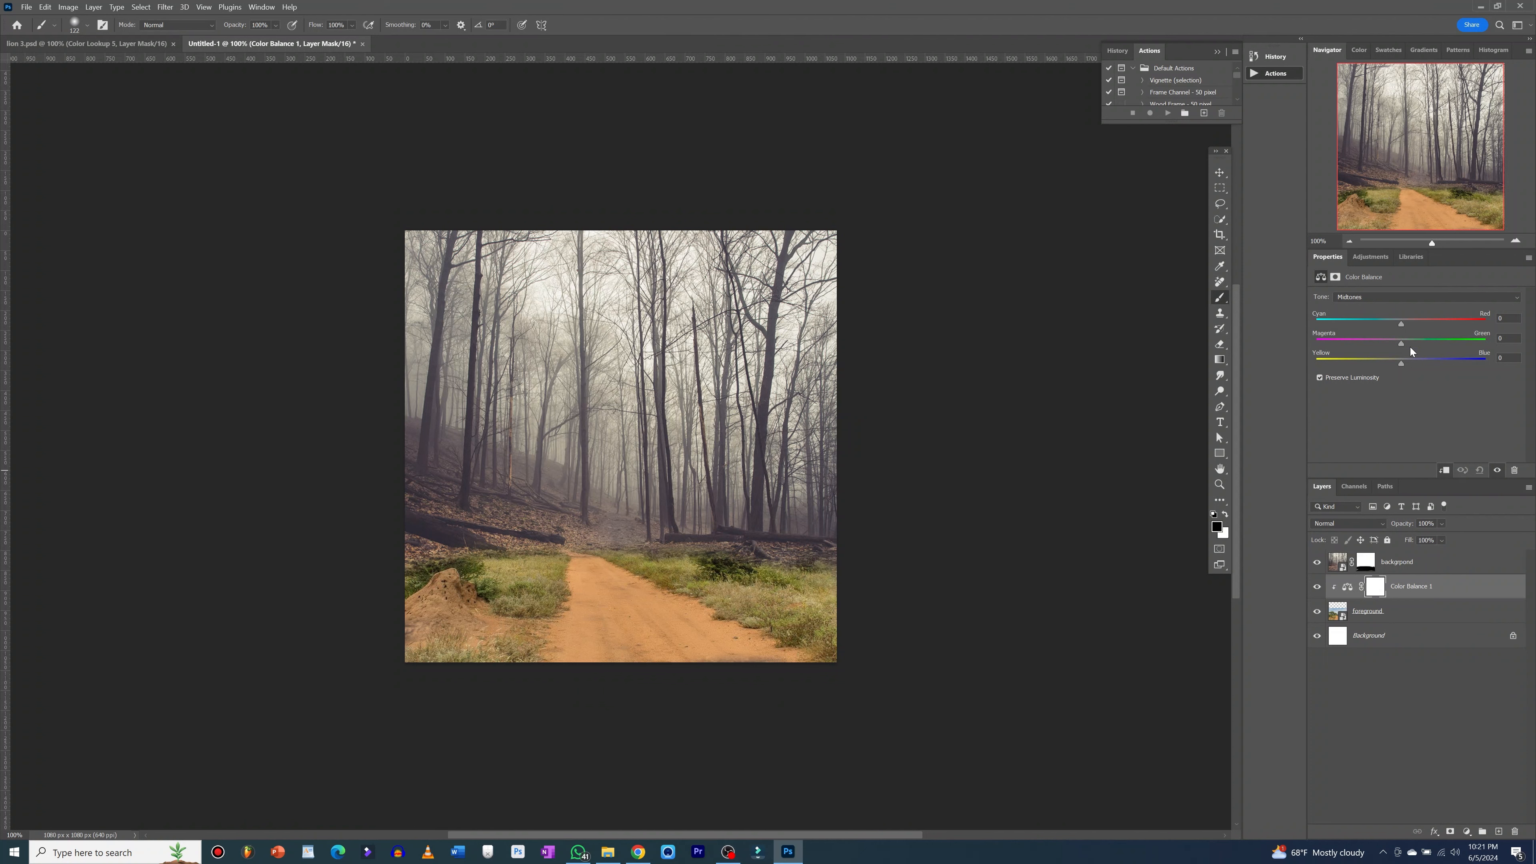
{"action": "left_click_drag", "start_coordinate": [1399, 326], "coordinate": [1355, 330]}
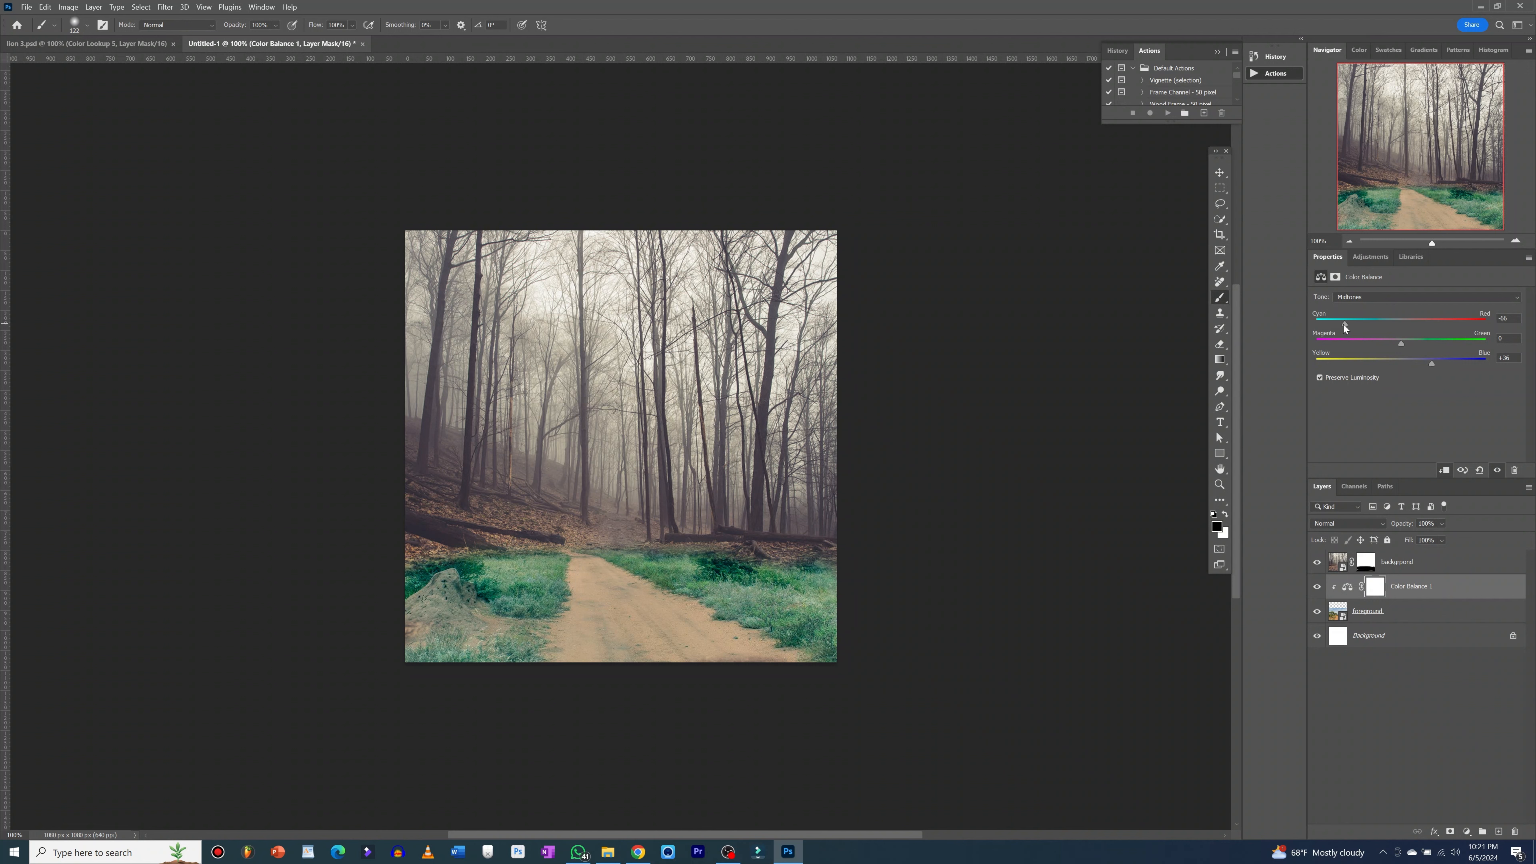
{"action": "left_click_drag", "start_coordinate": [1348, 325], "coordinate": [1338, 326]}
- Clip a Color Balance adjustment to the forest layer with midtones at about -43 Cyan–Red, +51 Magenta–Green and +26 Yellow–Blue
{"action": "left_click", "coordinate": [1421, 563]}
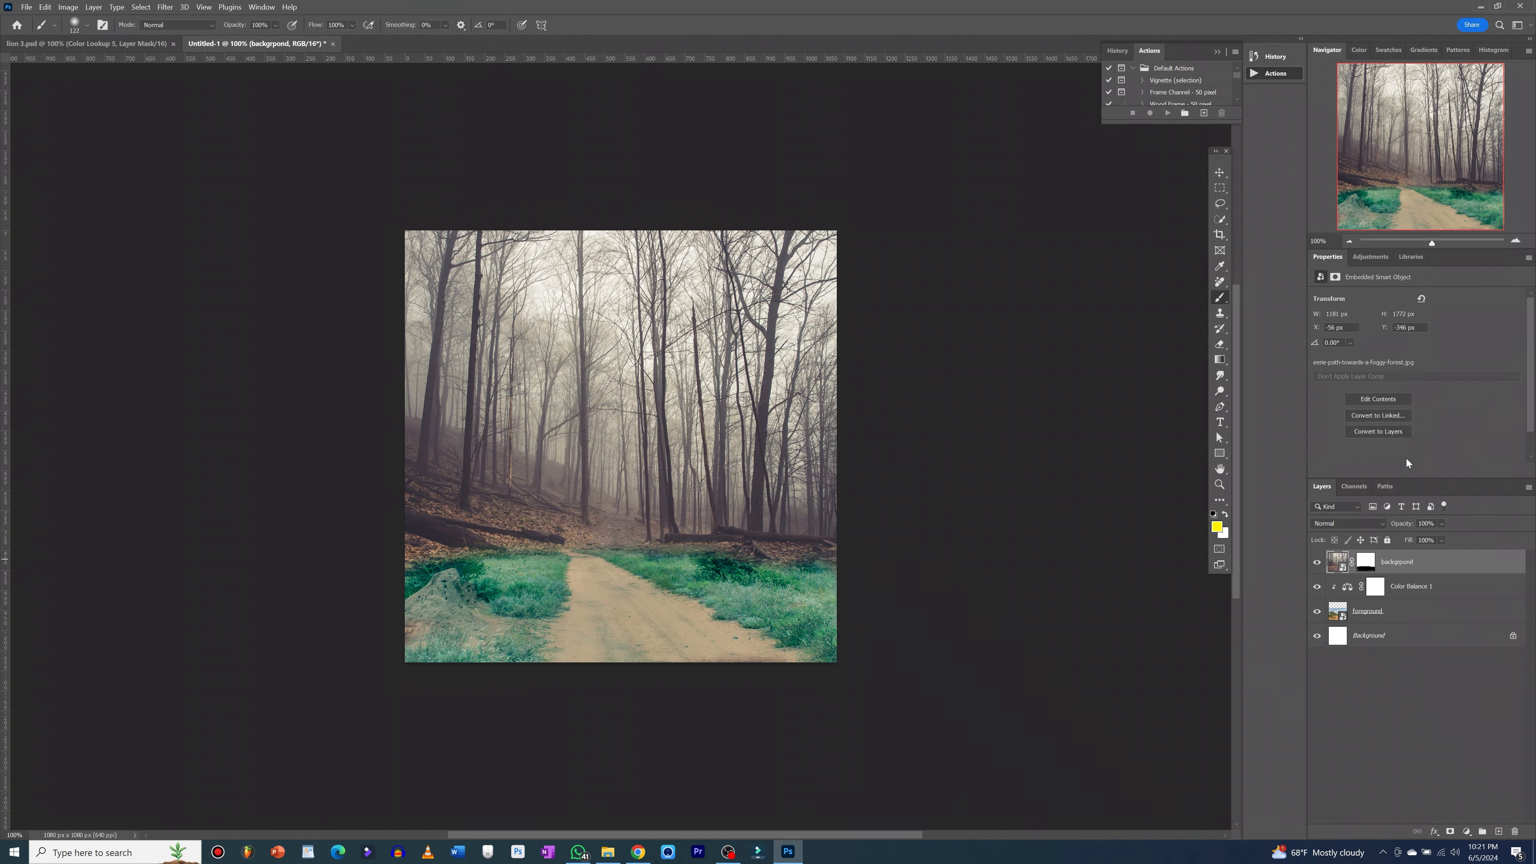
{"action": "left_click", "coordinate": [1376, 259]}
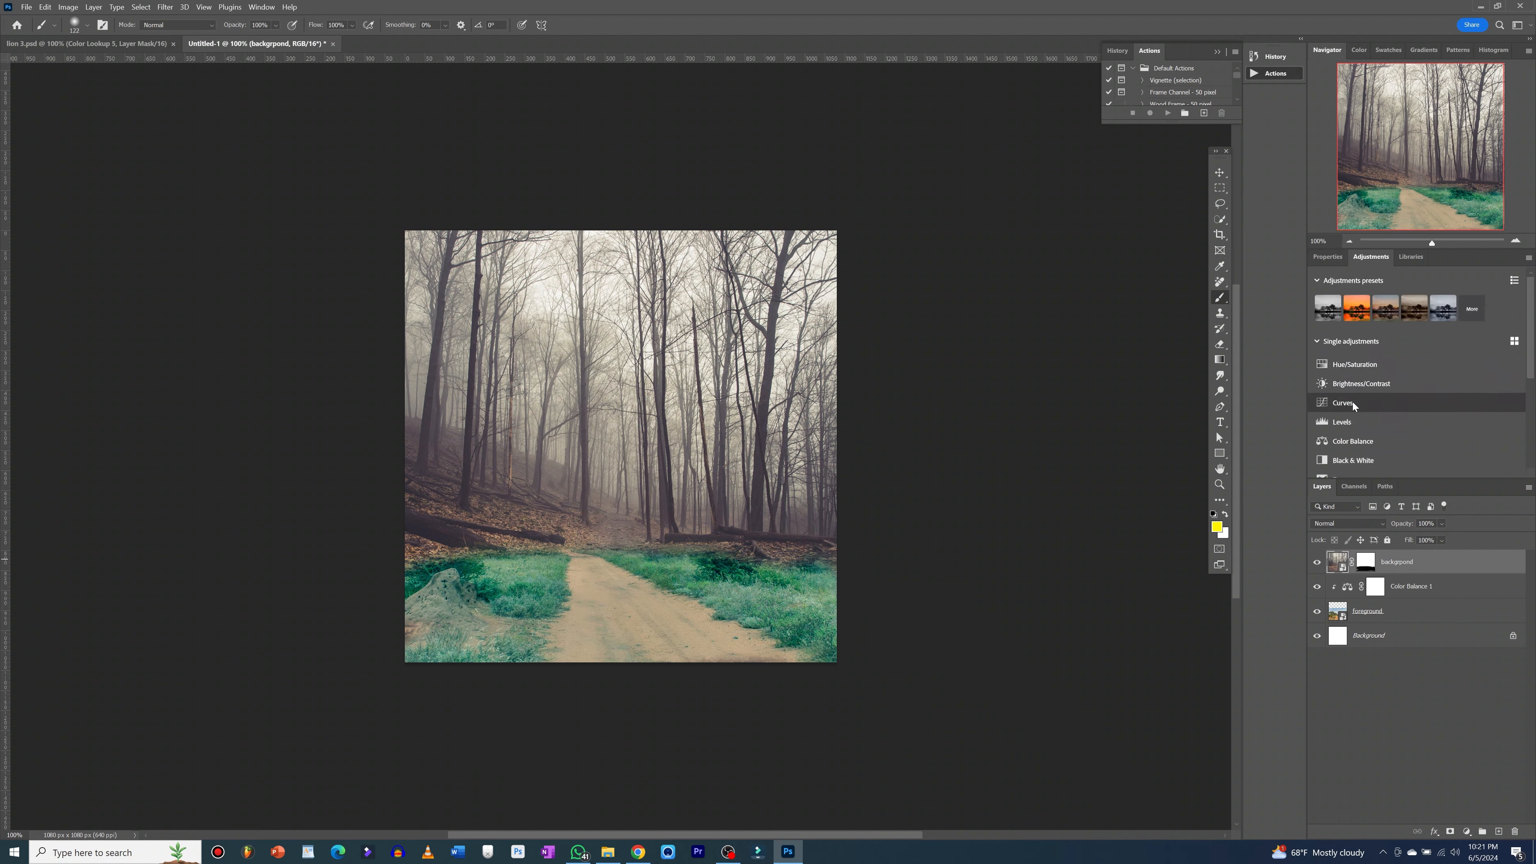
{"action": "left_click", "coordinate": [1356, 436]}
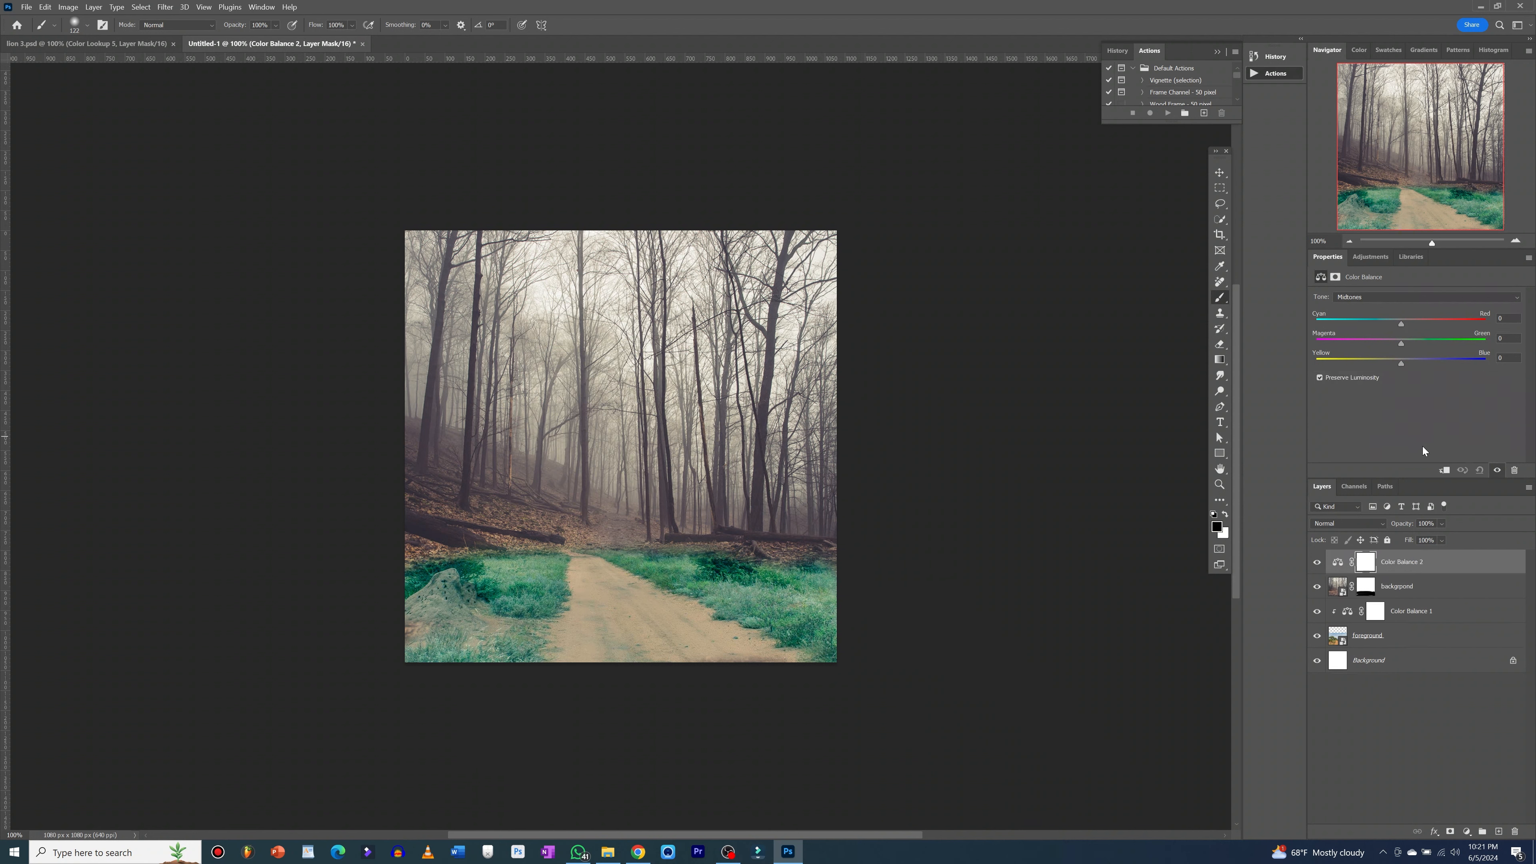
{"action": "left_click", "coordinate": [1444, 470]}
{"action": "left_click_drag", "start_coordinate": [1399, 322], "coordinate": [1375, 328]}
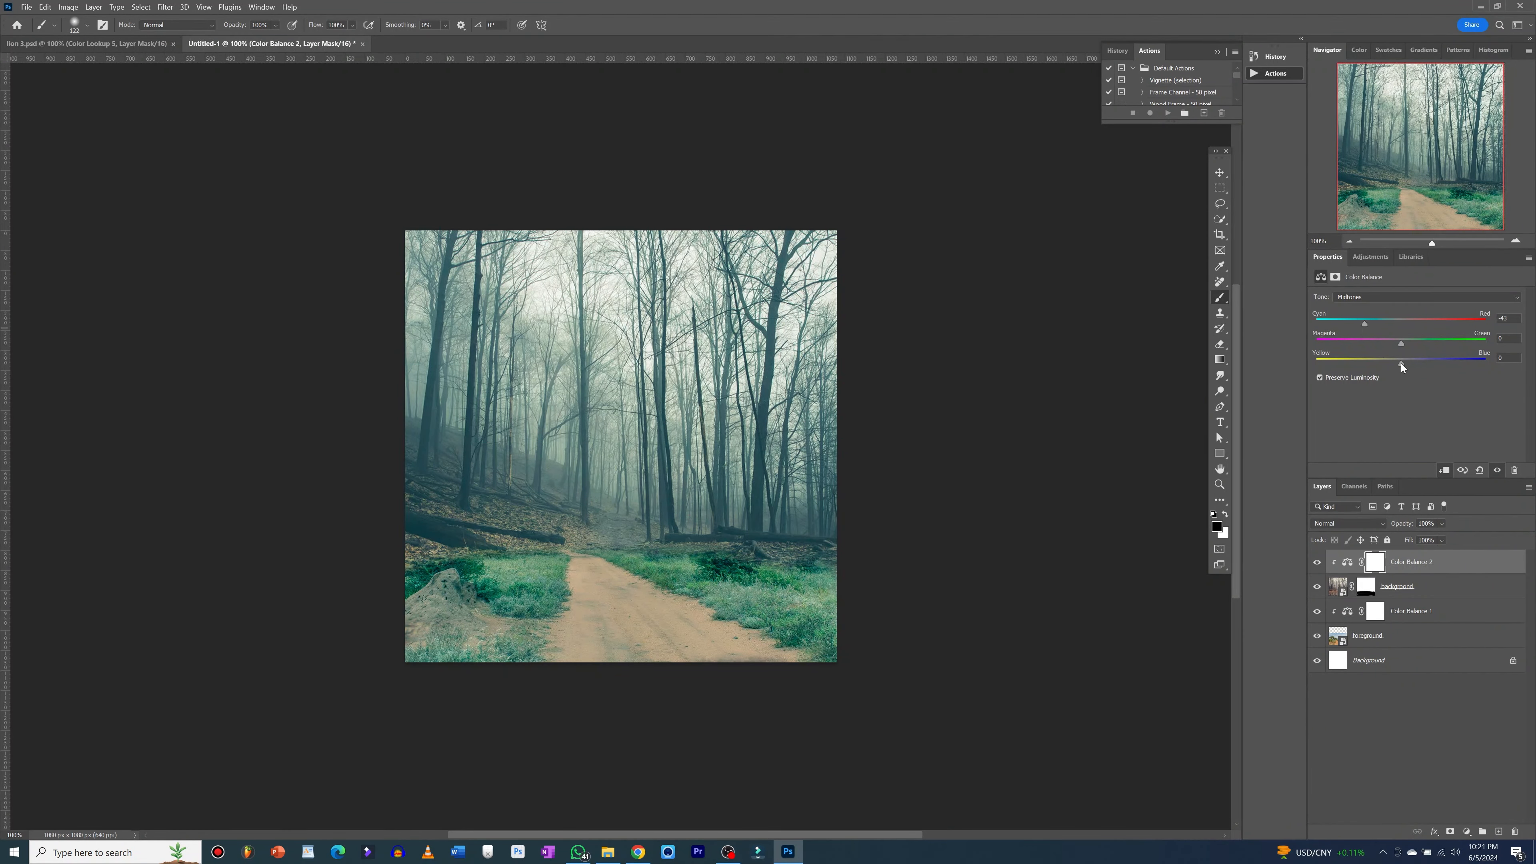
{"action": "left_click_drag", "start_coordinate": [1423, 359], "coordinate": [1424, 359]}
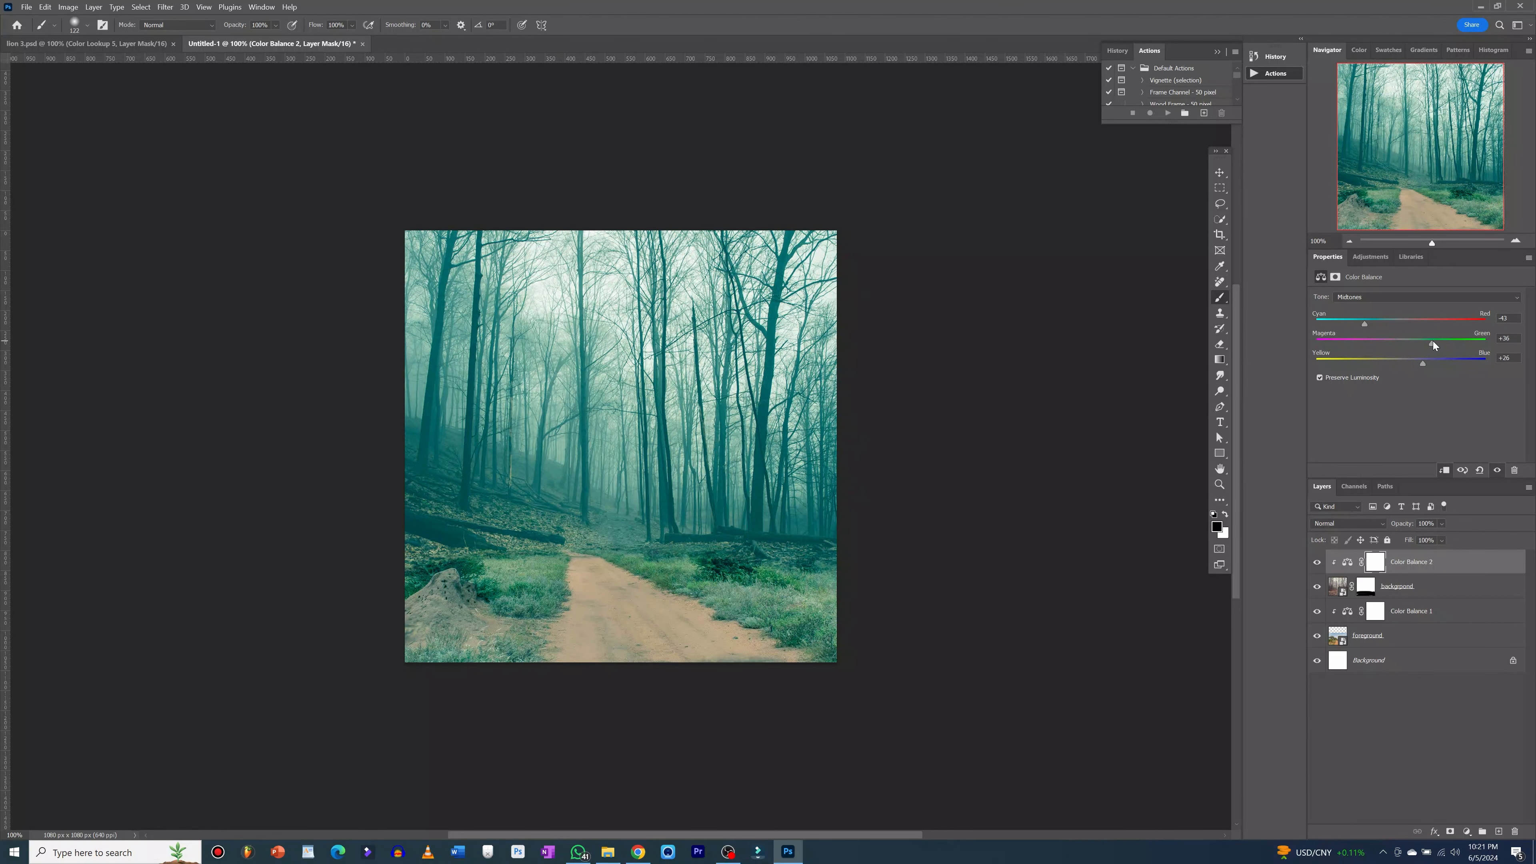
{"action": "left_click_drag", "start_coordinate": [1440, 342], "coordinate": [1445, 344]}
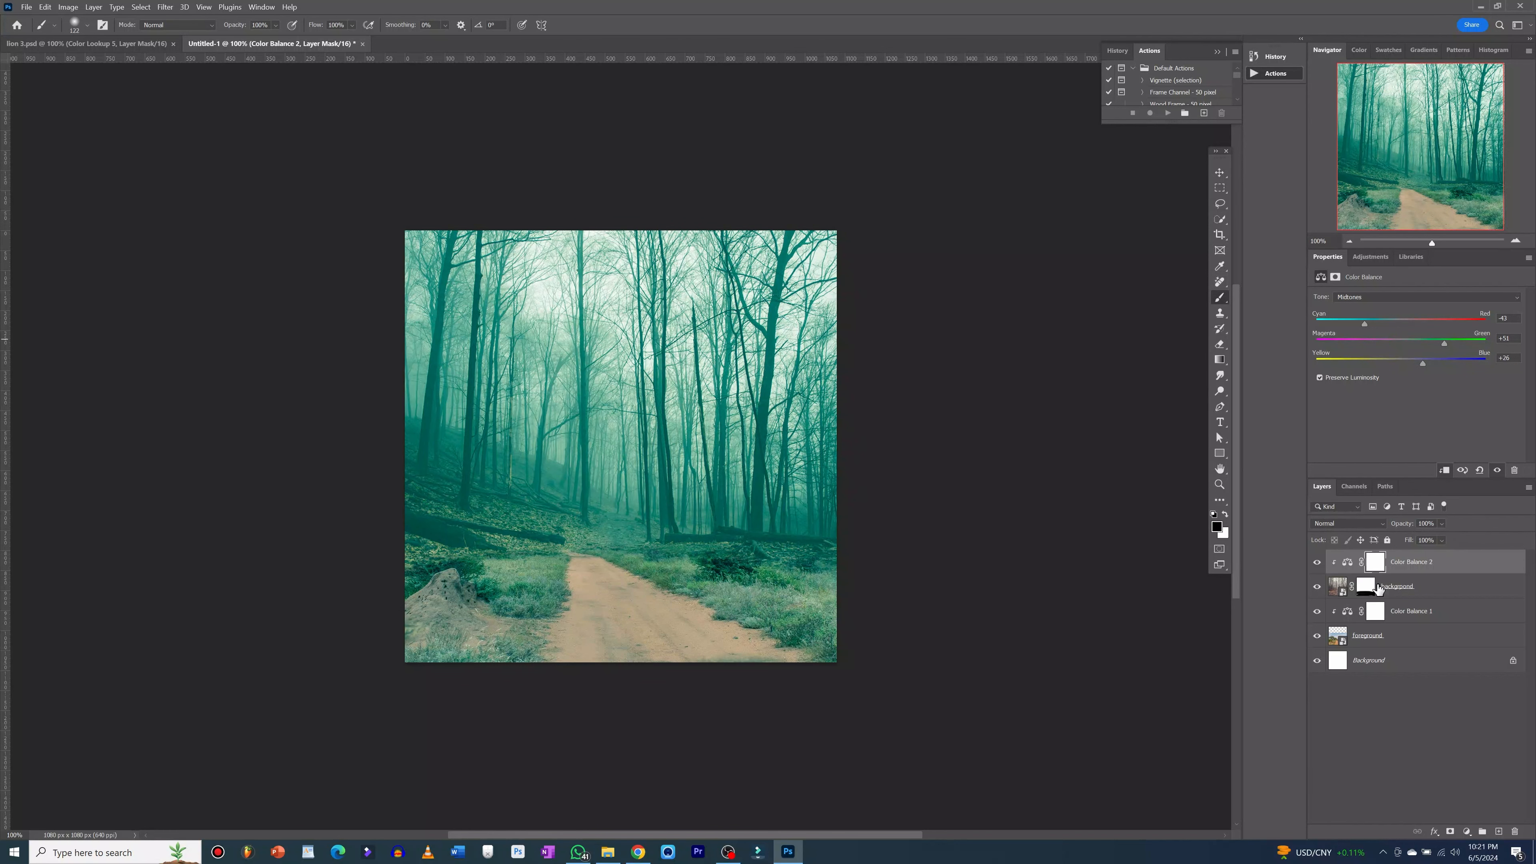
- Clip a Levels adjustment to the foreground layer with black input at 35 and white output at 207
{"action": "left_click", "coordinate": [1396, 641]}
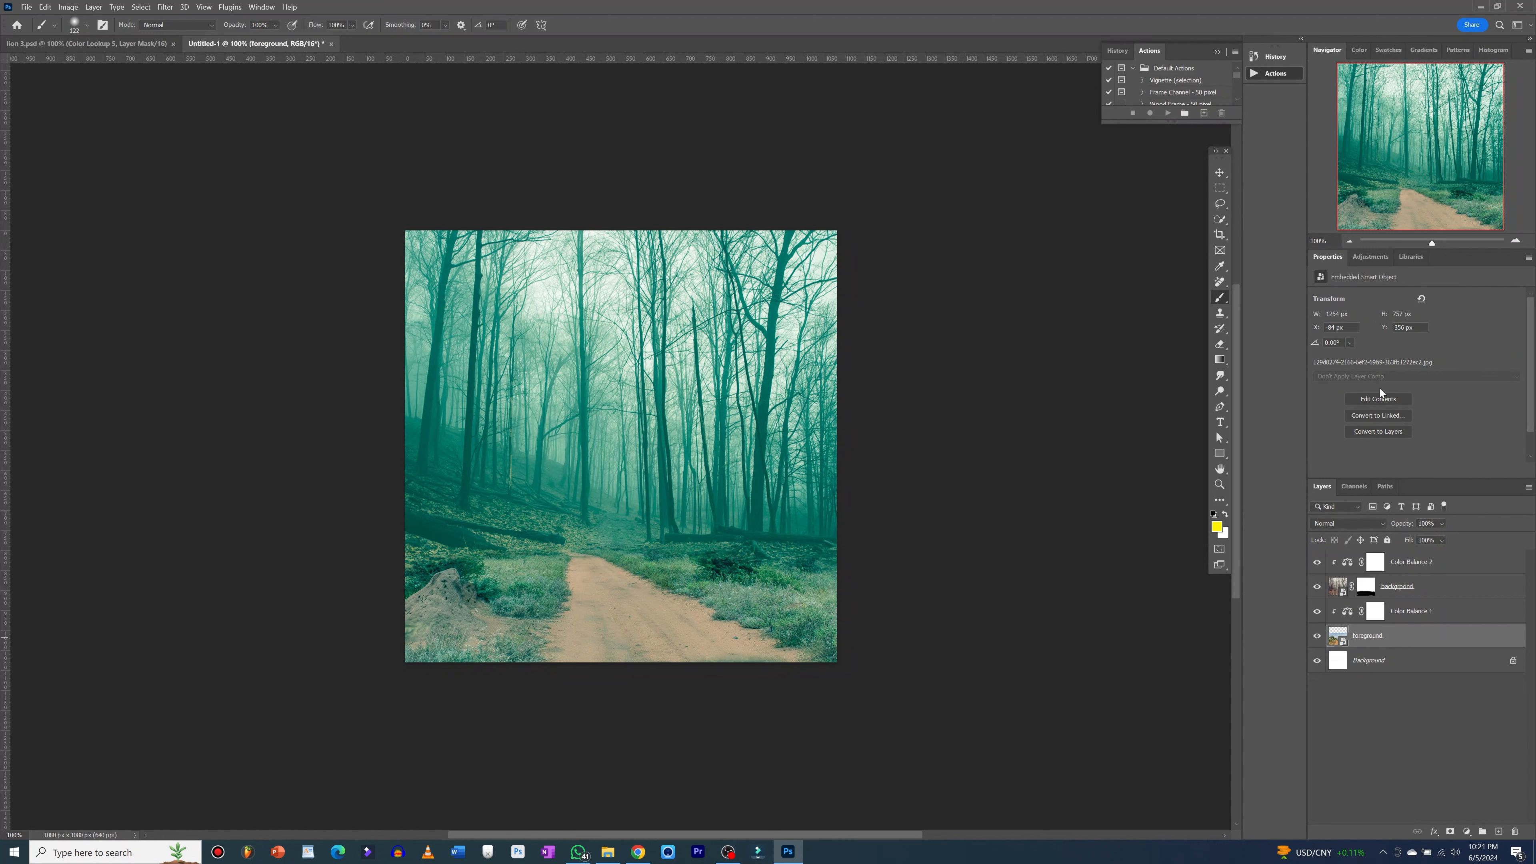
{"action": "left_click", "coordinate": [1370, 256]}
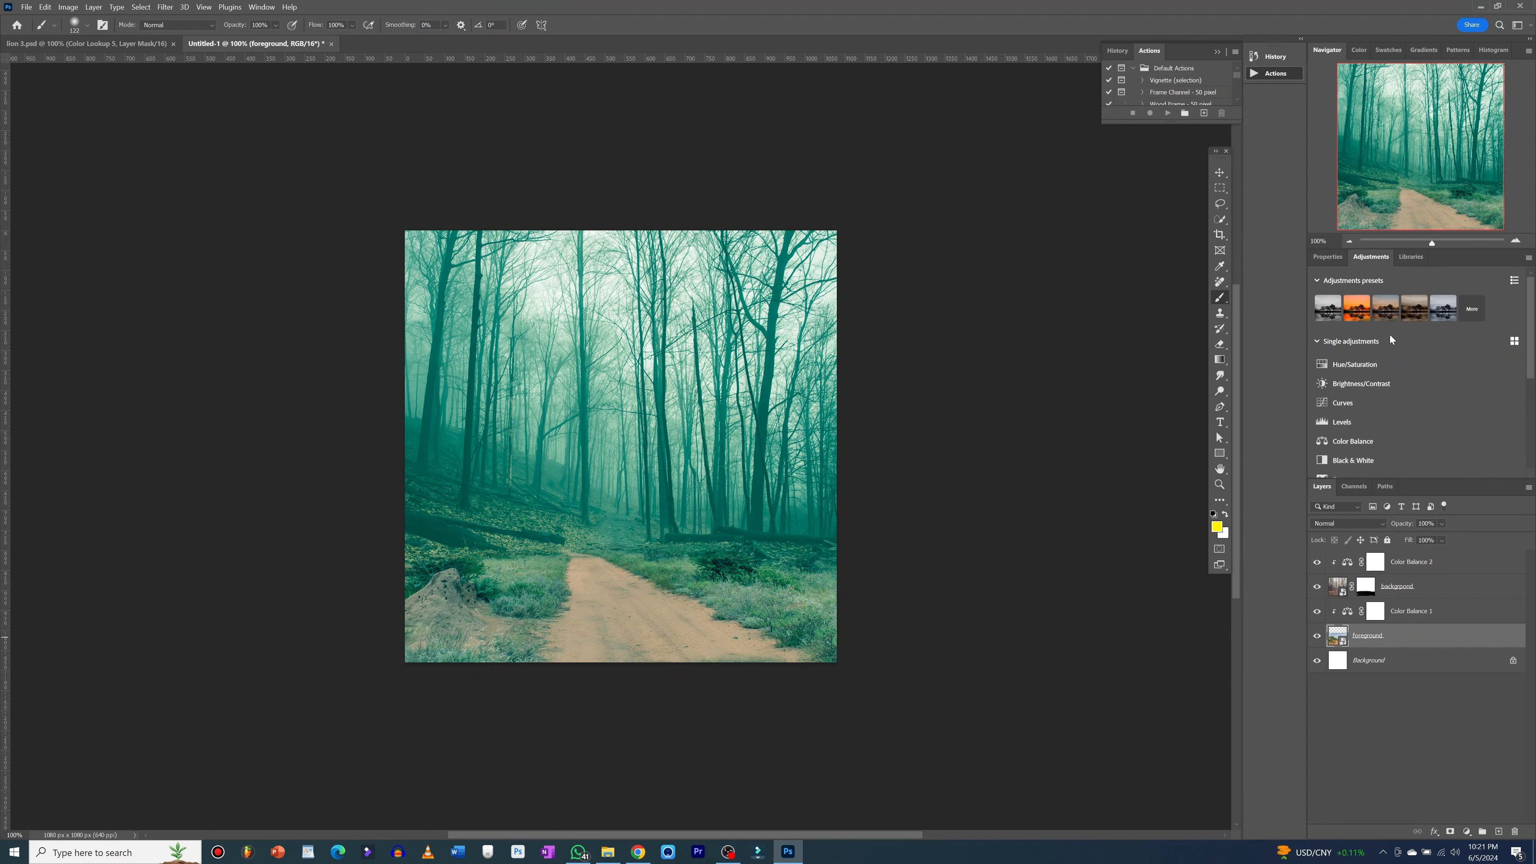
{"action": "left_click", "coordinate": [1365, 421]}
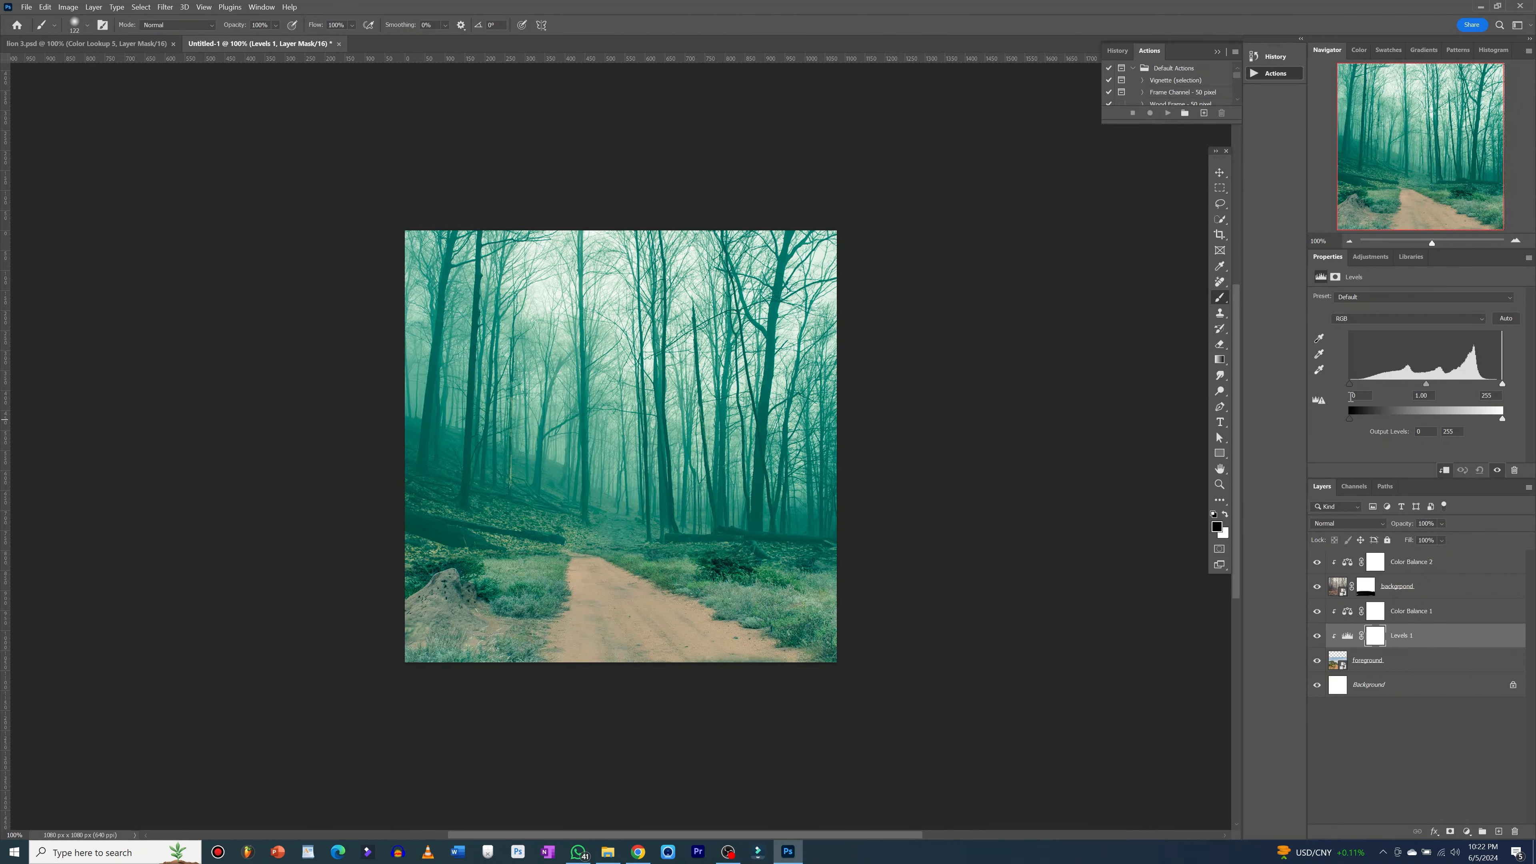
{"action": "left_click_drag", "start_coordinate": [1351, 387], "coordinate": [1365, 386]}
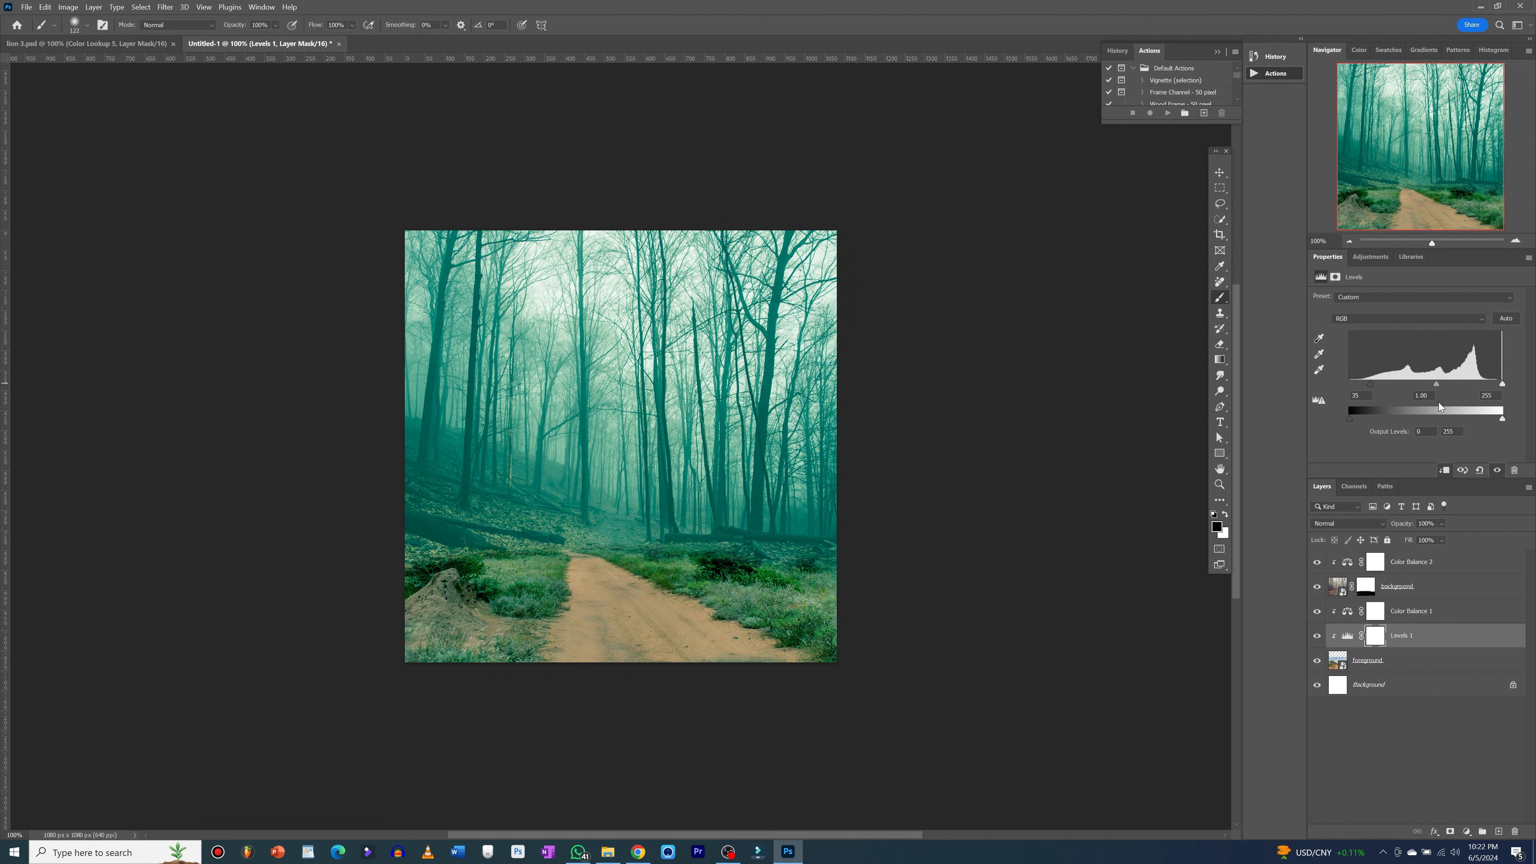
{"action": "left_click_drag", "start_coordinate": [1500, 419], "coordinate": [1474, 420]}
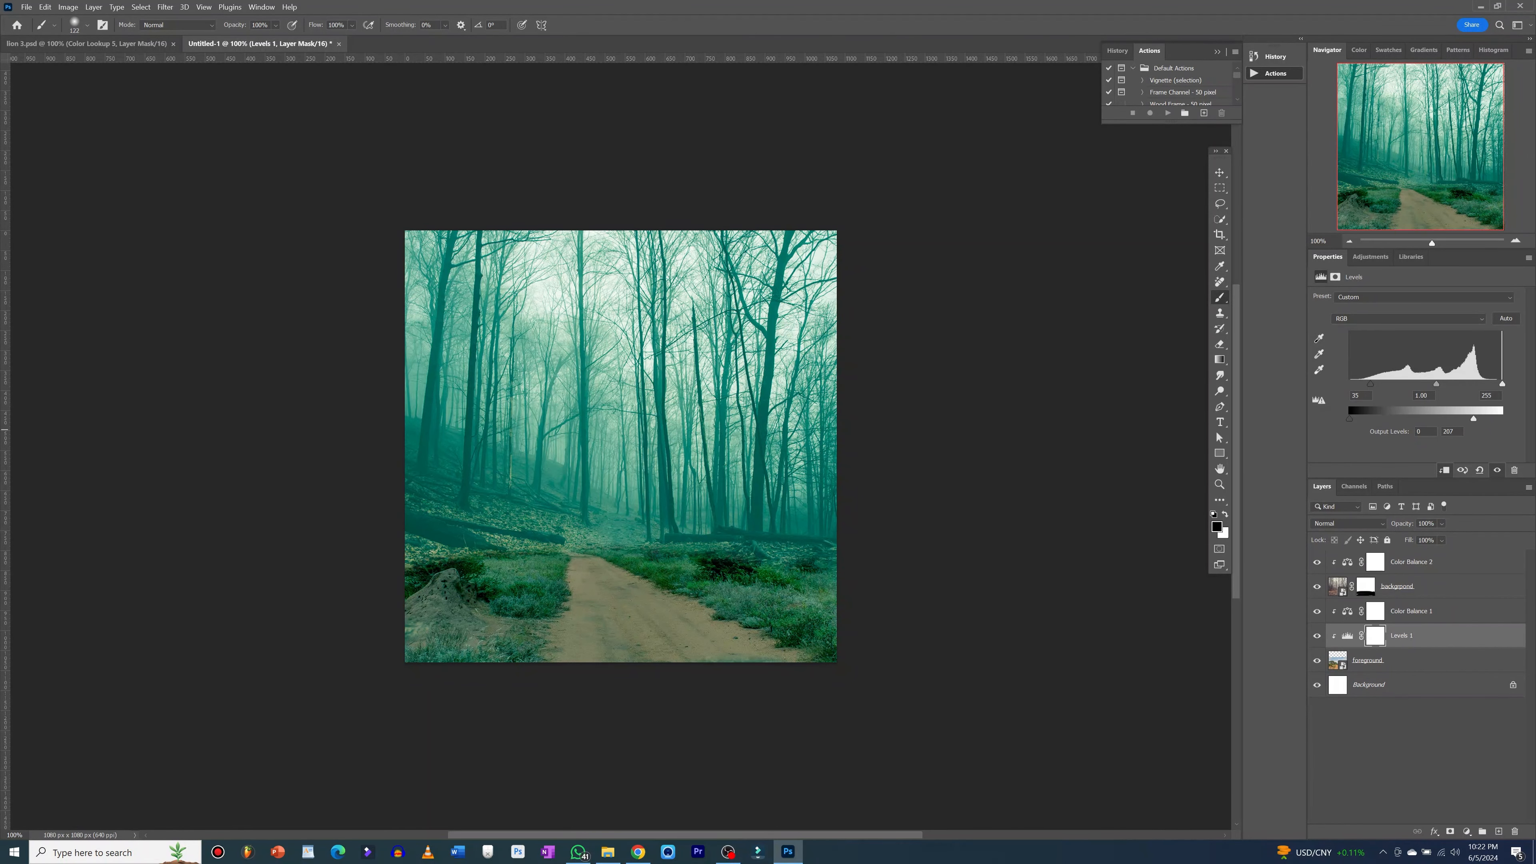
- Place the abandoned house photo, bring its layer to the top of the stack and rename it "house one"
{"action": "left_click_drag", "start_coordinate": [1, 327], "coordinate": [705, 498]}
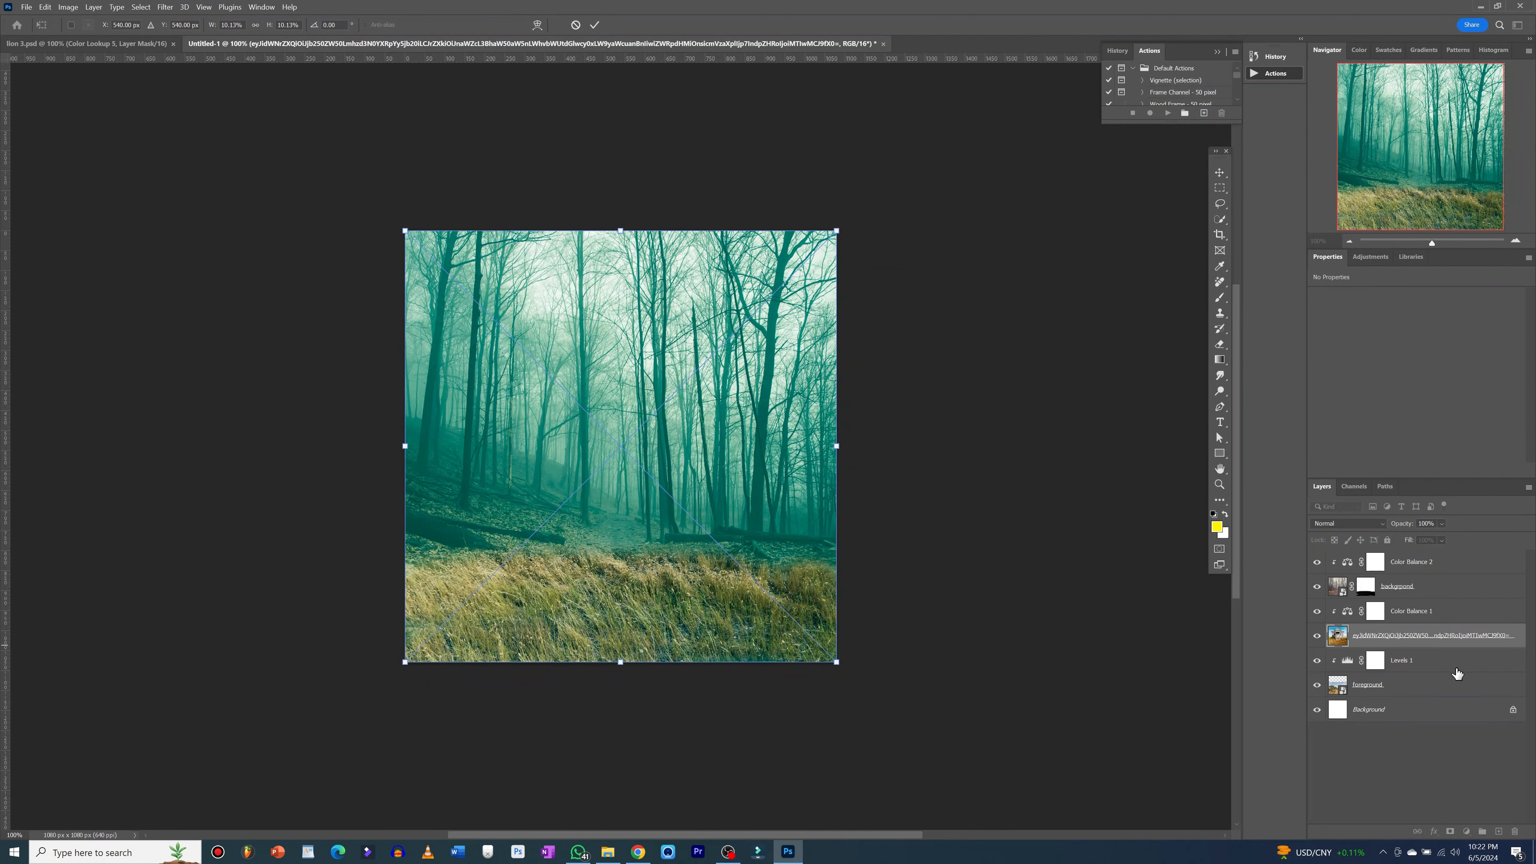
{"action": "left_click_drag", "start_coordinate": [1432, 639], "coordinate": [1418, 557]}
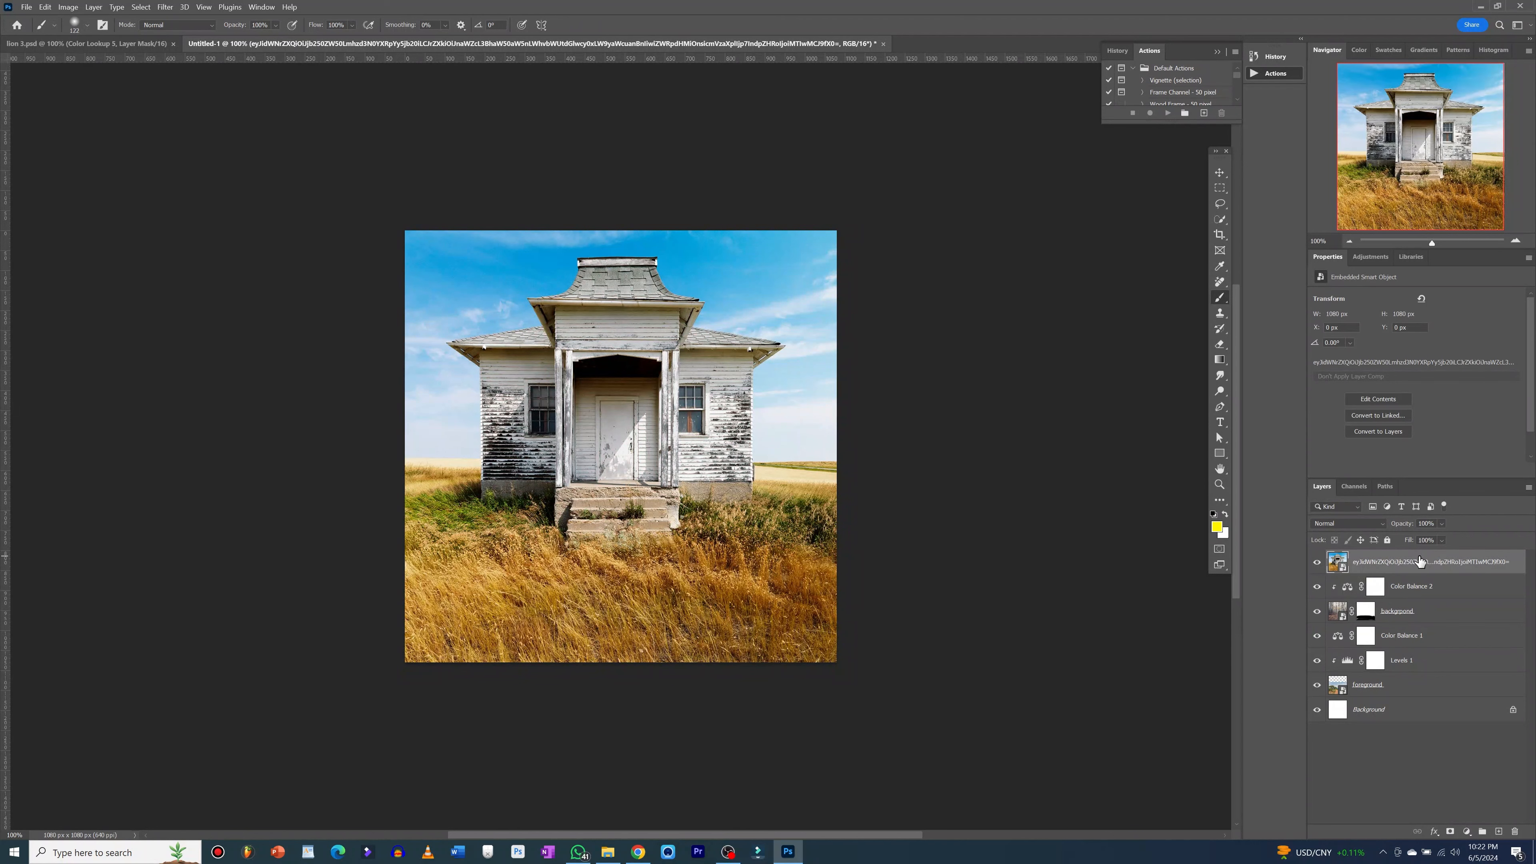
{"action": "double_click", "coordinate": [1424, 563]}
{"action": "type", "text": "house one"}
{"action": "key", "text": "Return"}
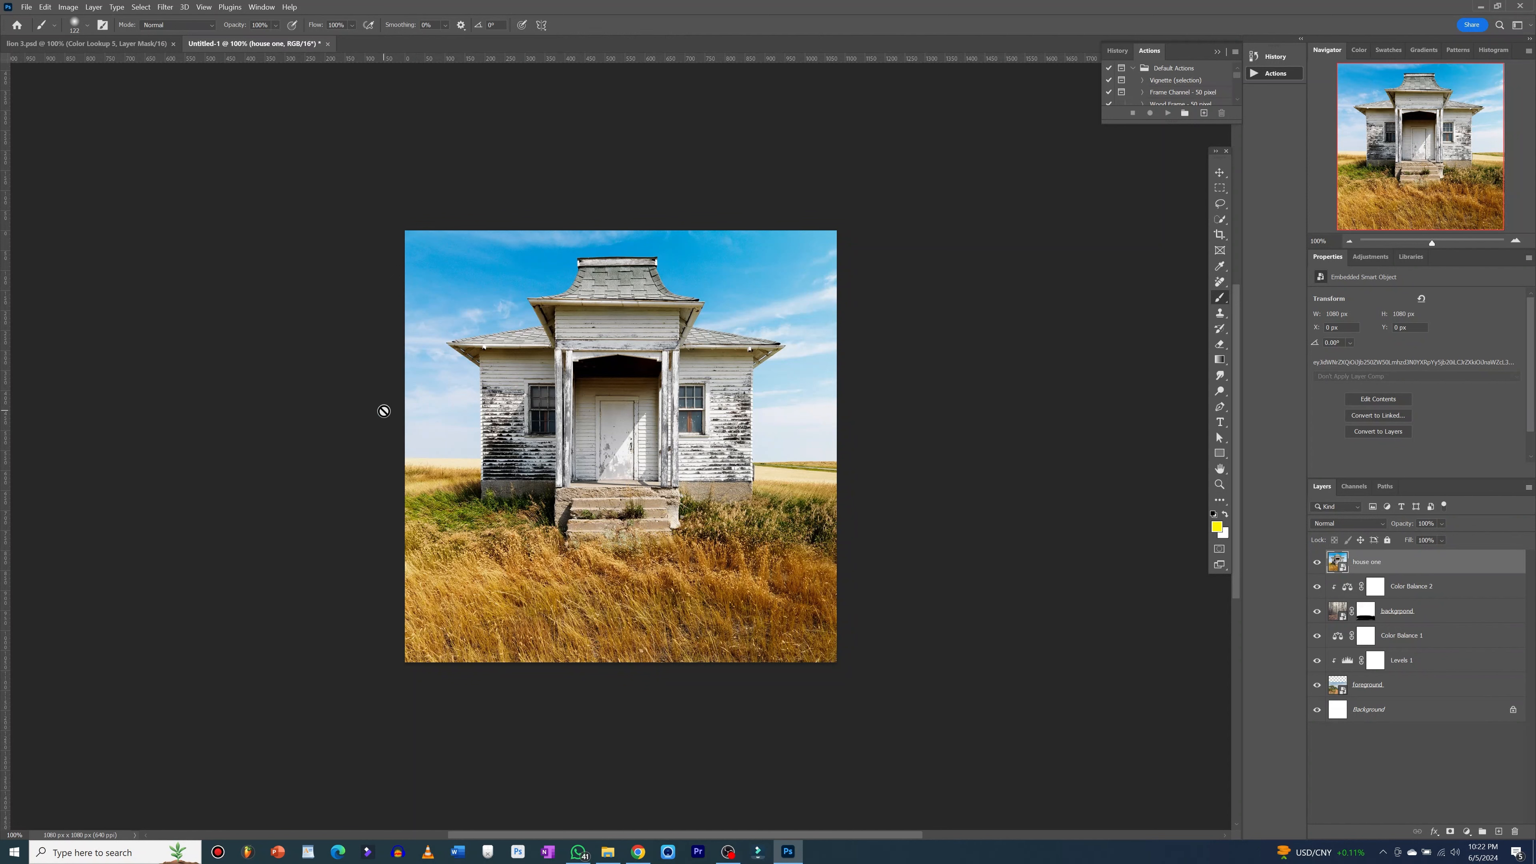
- Select the house with the grass around its base and mask out the rest of the photo
{"action": "key", "text": "w"}
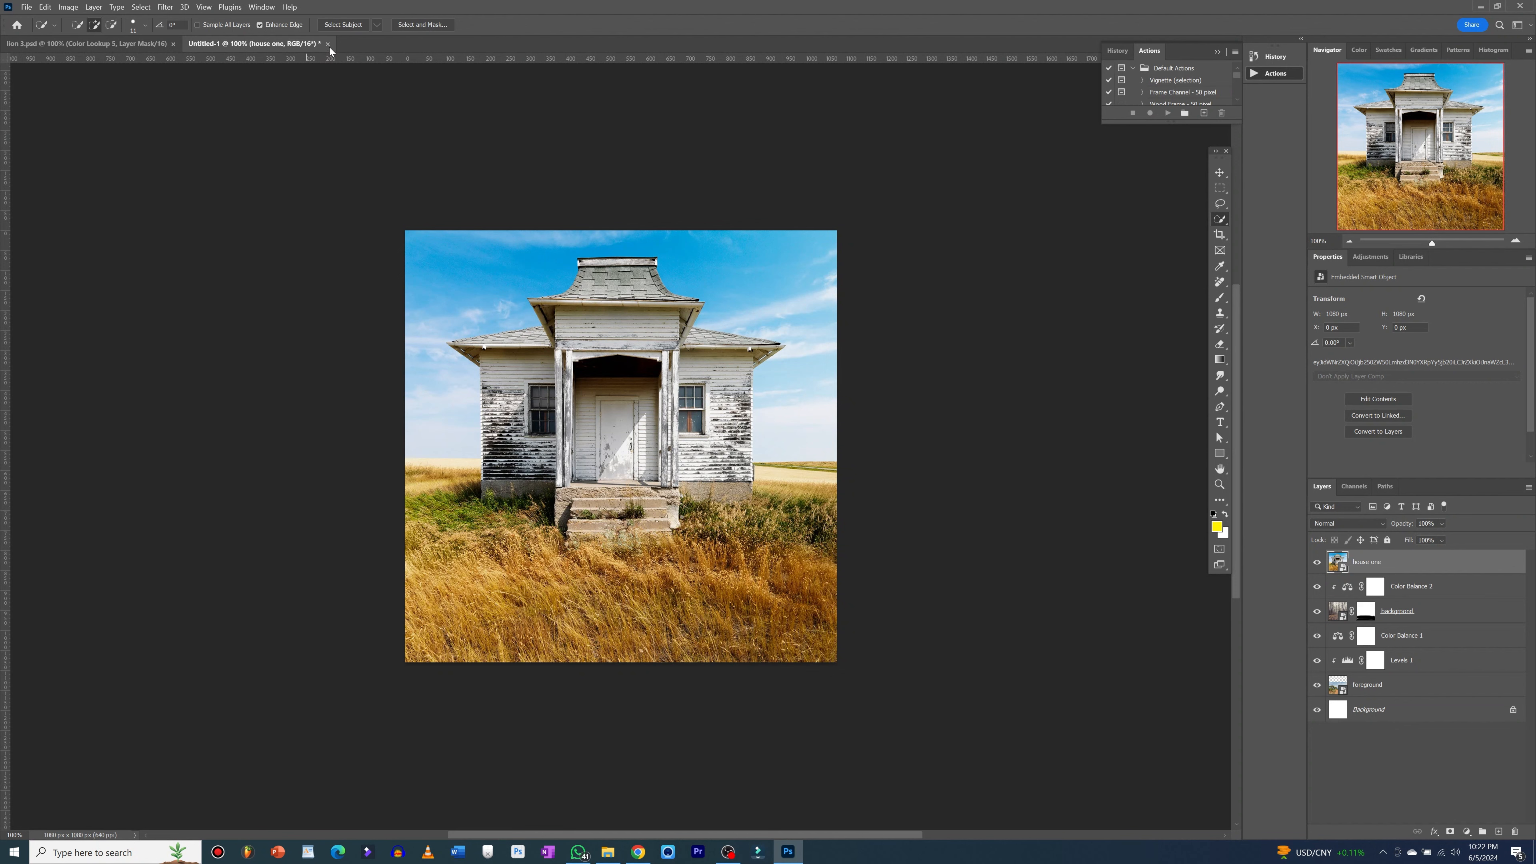
{"action": "left_click", "coordinate": [341, 24]}
{"action": "left_click_drag", "start_coordinate": [531, 499], "coordinate": [570, 529]}
{"action": "left_click_drag", "start_coordinate": [683, 500], "coordinate": [731, 508]}
{"action": "mouse_move", "coordinate": [505, 527]}
{"action": "left_mouse_down"}
{"action": "mouse_move", "coordinate": [547, 547]}
{"action": "mouse_move", "coordinate": [711, 535]}
{"action": "mouse_move", "coordinate": [658, 535]}
{"action": "mouse_move", "coordinate": [648, 516]}
{"action": "mouse_move", "coordinate": [642, 536]}
{"action": "mouse_move", "coordinate": [561, 552]}
{"action": "mouse_move", "coordinate": [701, 548]}
{"action": "mouse_move", "coordinate": [735, 529]}
{"action": "mouse_move", "coordinate": [743, 556]}
{"action": "mouse_move", "coordinate": [763, 507]}
{"action": "left_mouse_up"}
{"action": "left_click", "coordinate": [1451, 833]}
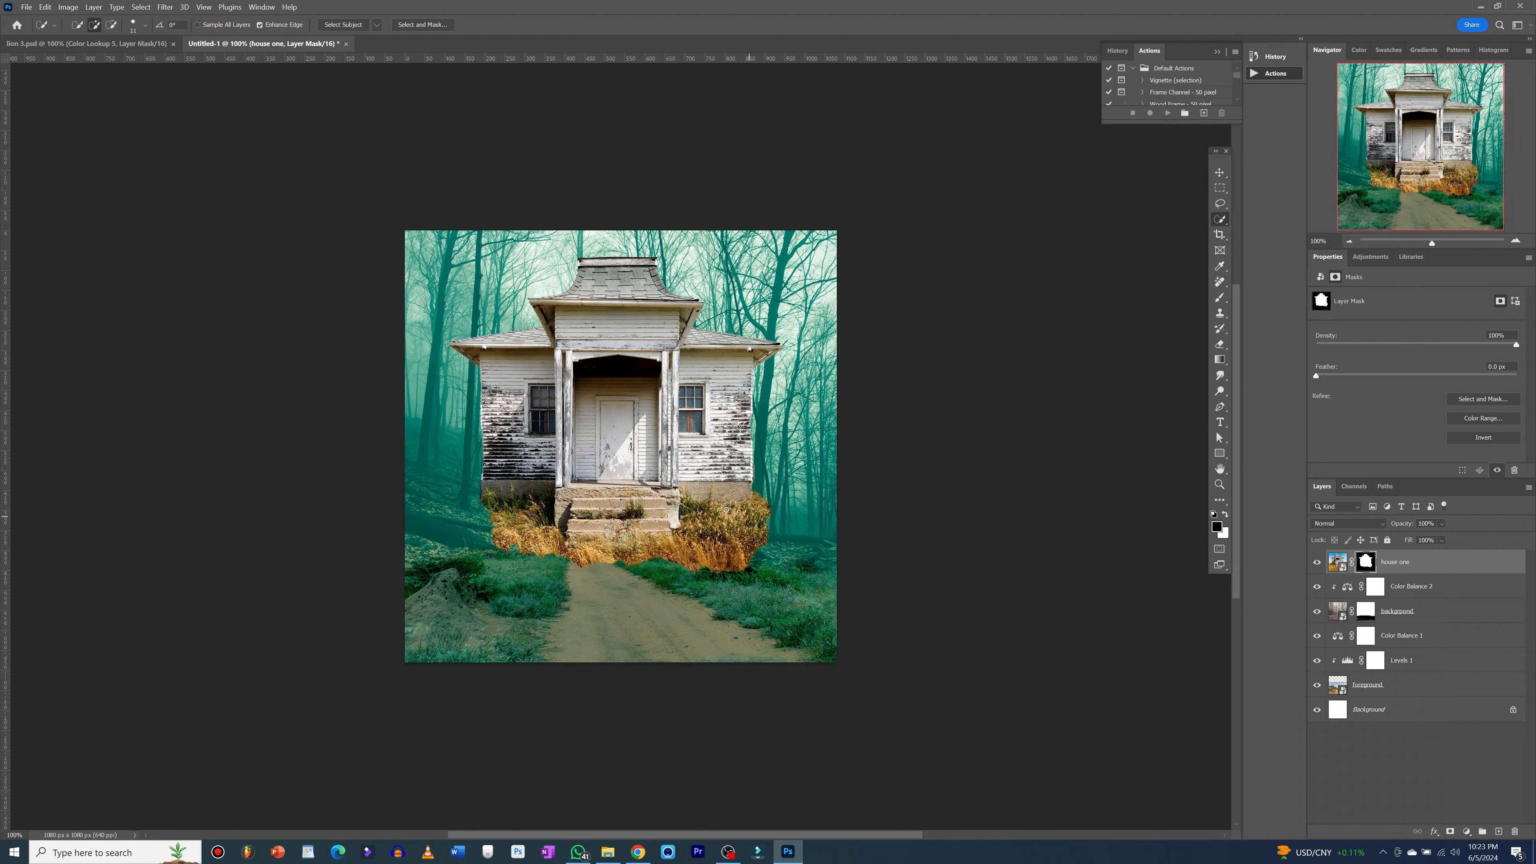
- Scale the "house one" layer to about 58.5% and position it beside the dirt road near the image's right edge
{"action": "key", "text": "v"}
{"action": "left_click_drag", "start_coordinate": [696, 489], "coordinate": [713, 496]}
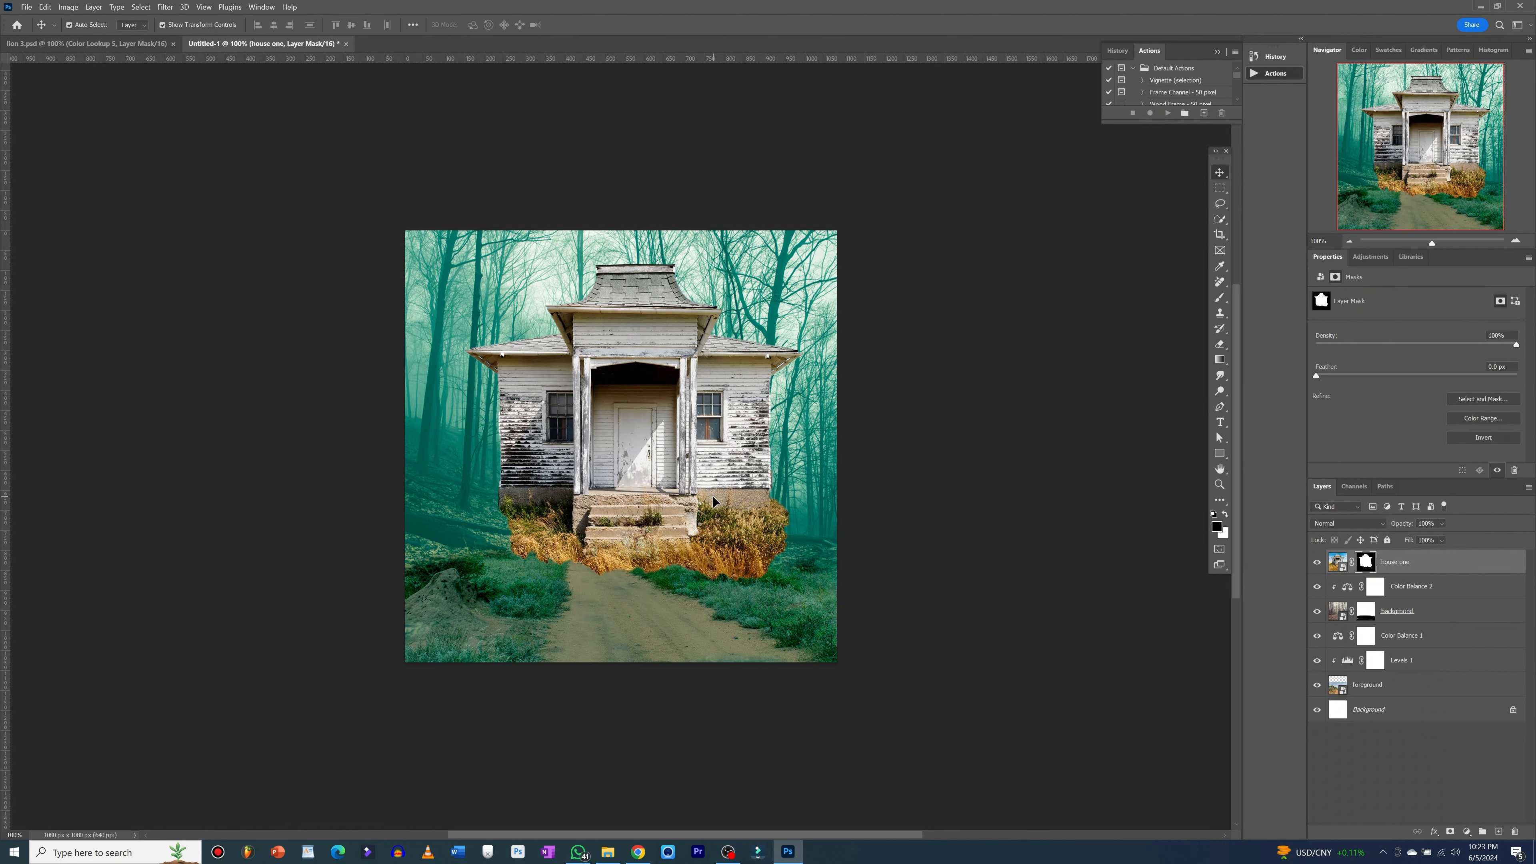
{"action": "left_click_drag", "start_coordinate": [854, 237], "coordinate": [715, 380]}
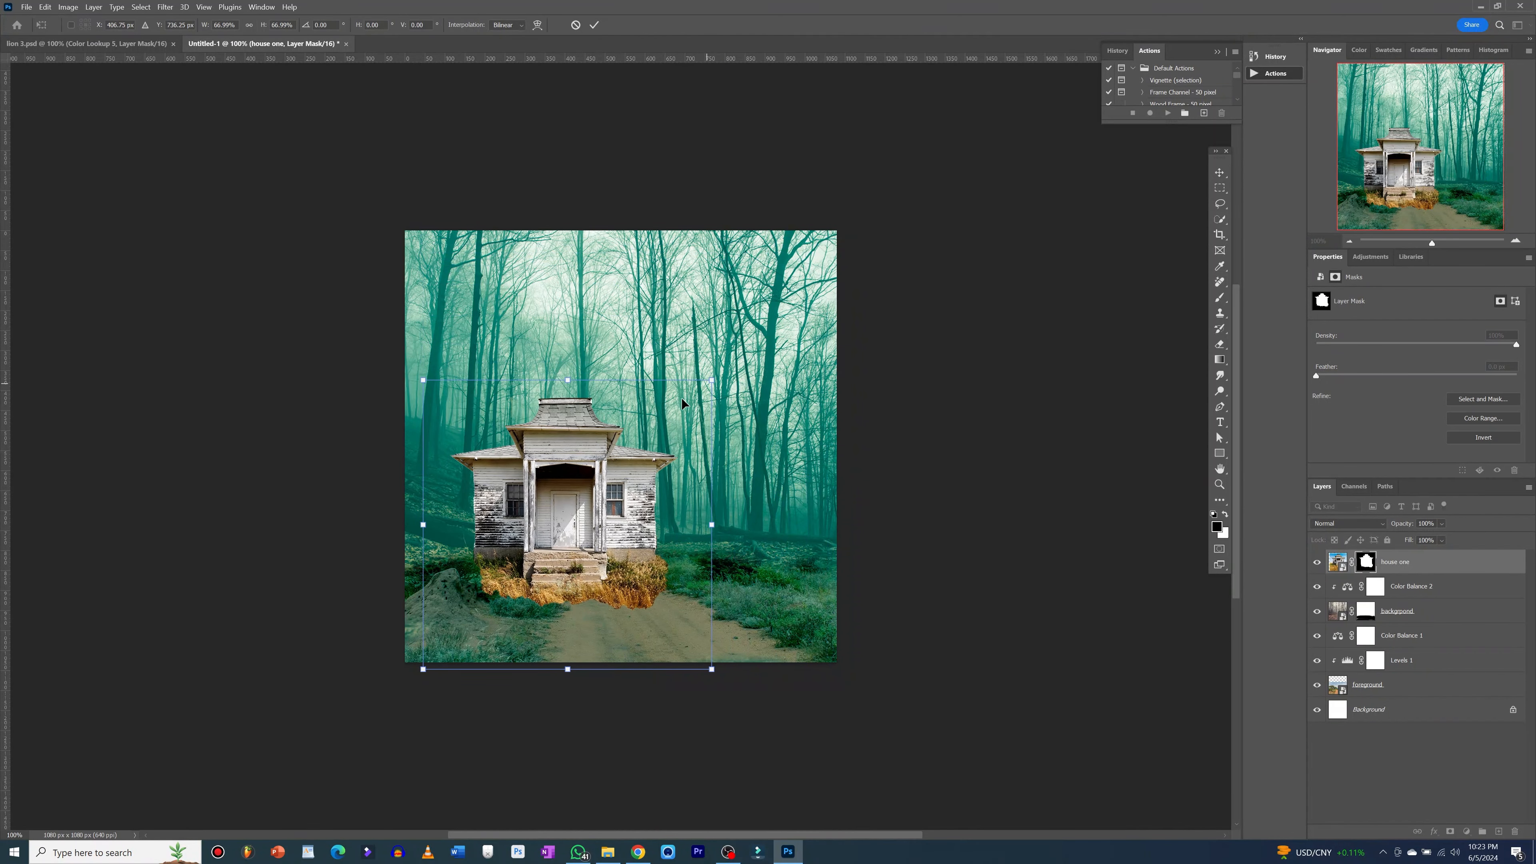
{"action": "left_click_drag", "start_coordinate": [578, 504], "coordinate": [730, 472]}
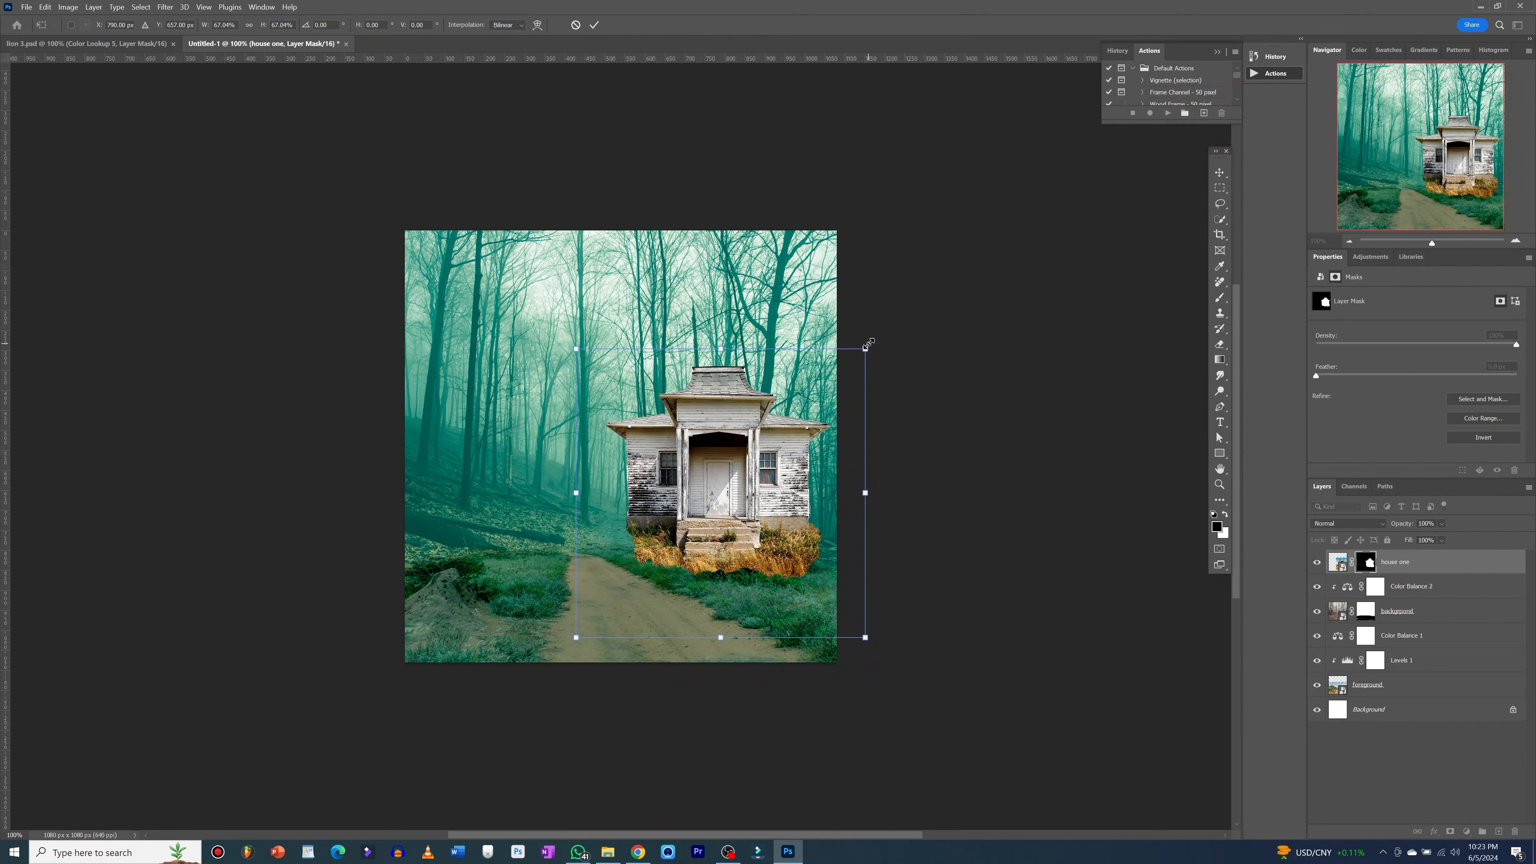
{"action": "left_click_drag", "start_coordinate": [868, 344], "coordinate": [830, 382]}
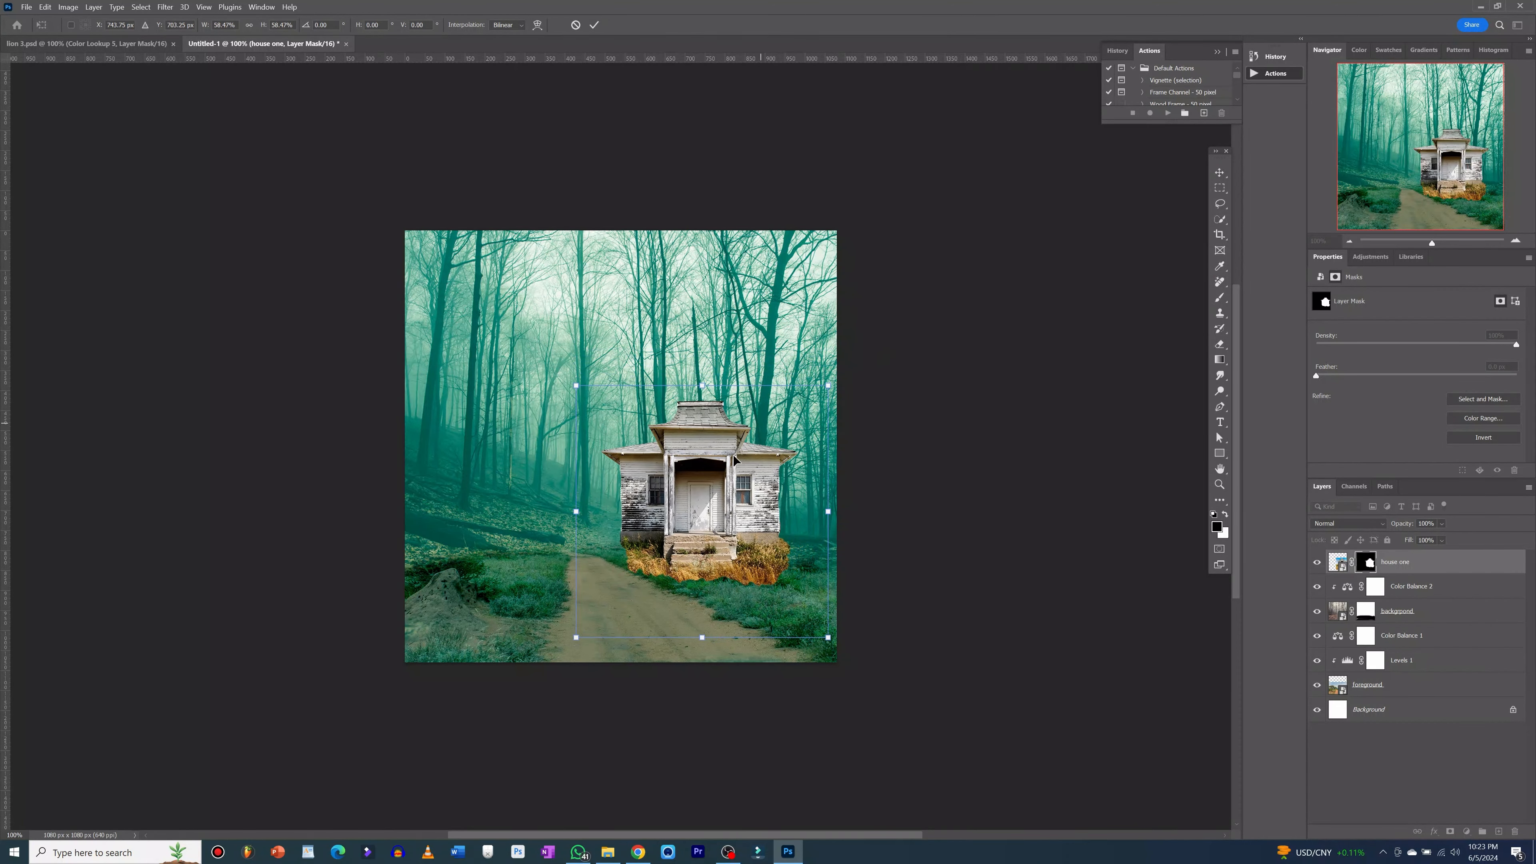
{"action": "left_click_drag", "start_coordinate": [733, 484], "coordinate": [757, 483]}
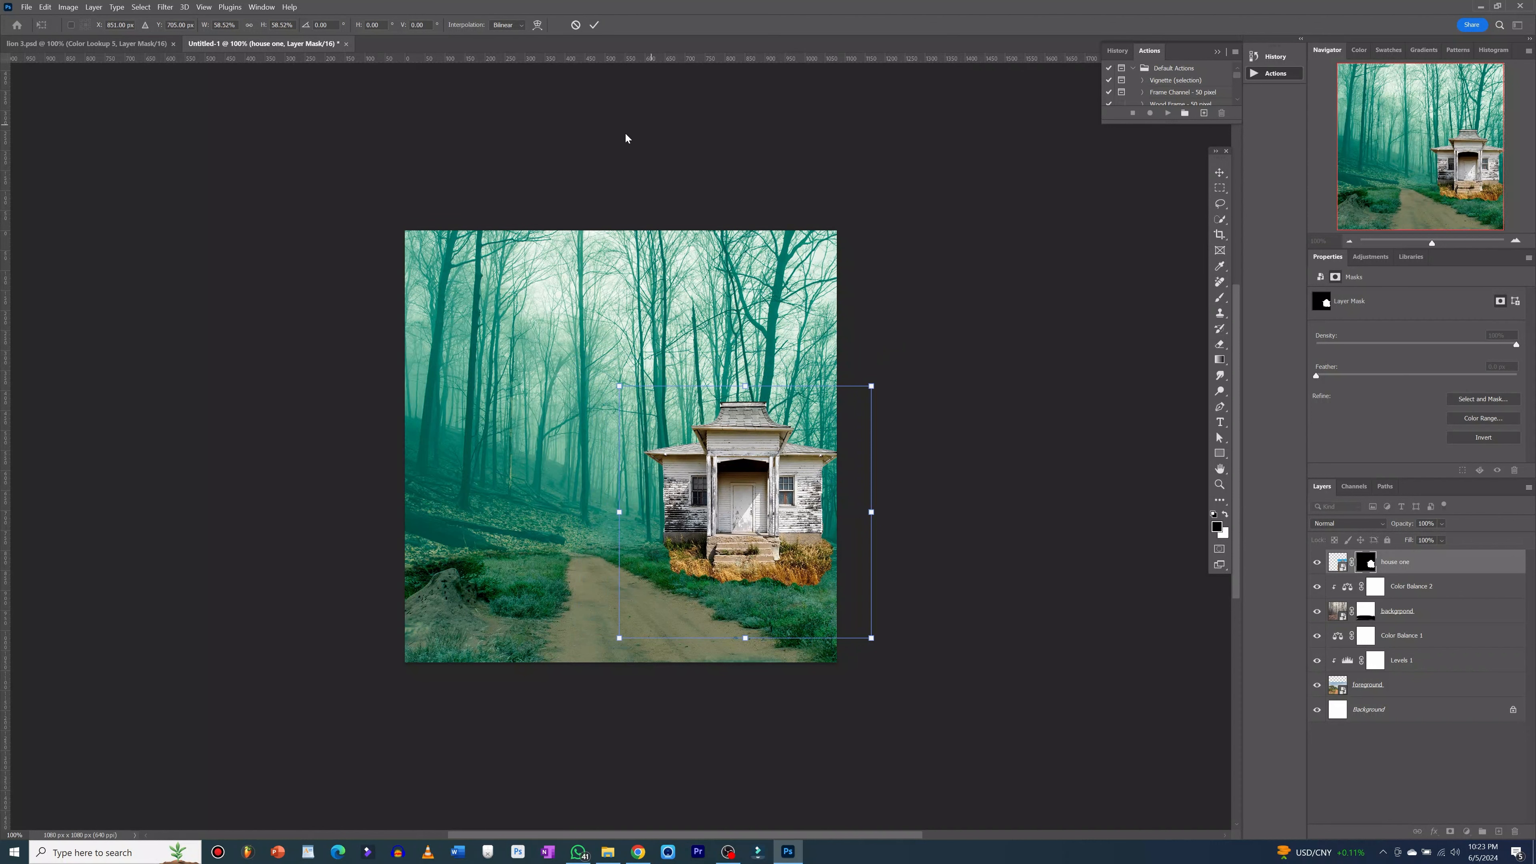
{"action": "key", "text": "Return"}
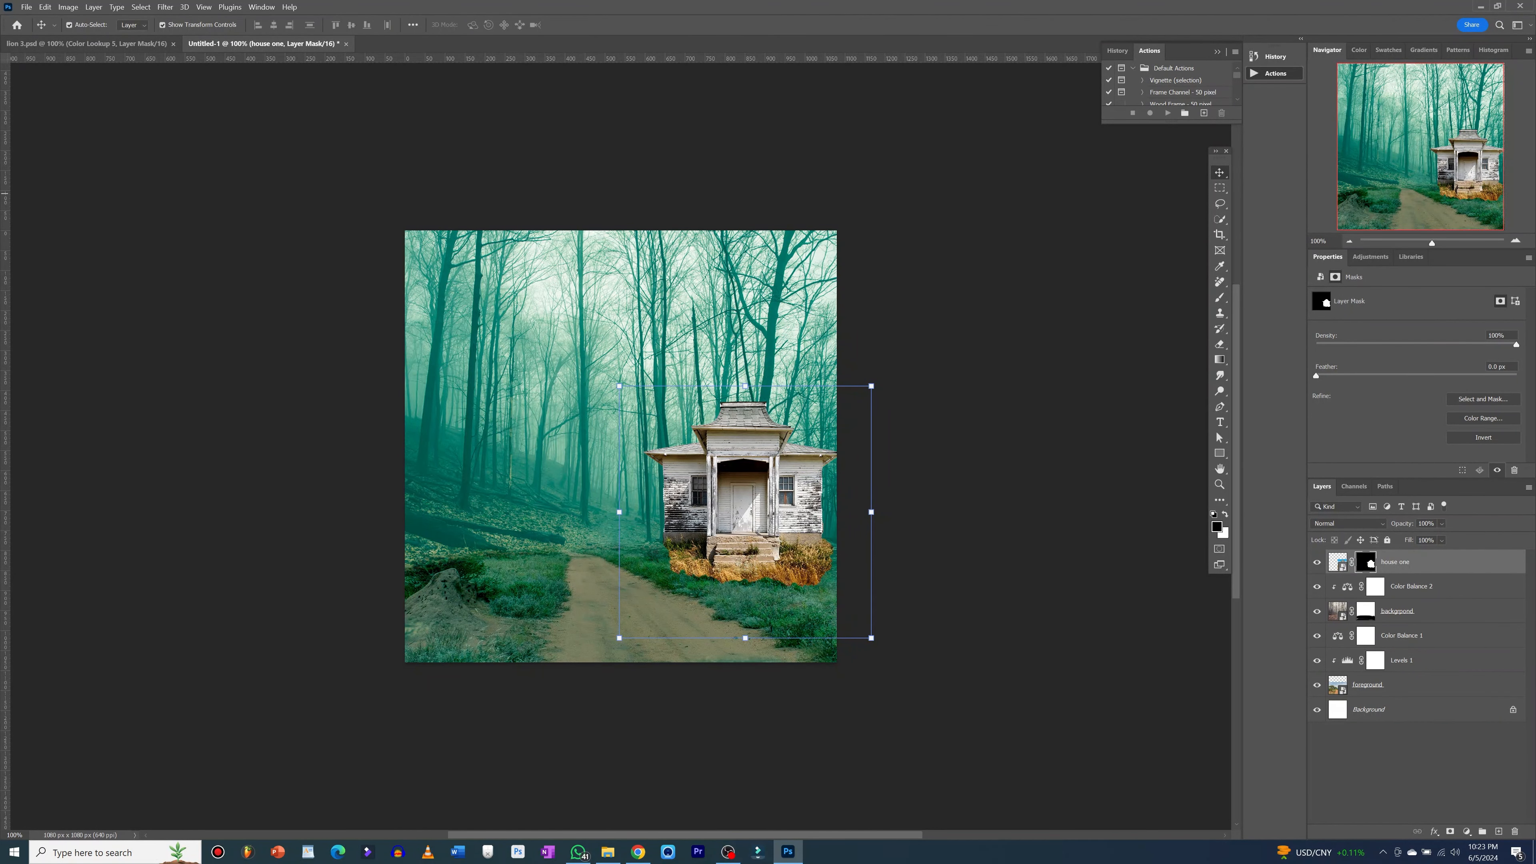
- Place the wooden farmhouse photo above "house one" and mask out its sky, keeping the house and the dry grass
{"action": "left_click_drag", "start_coordinate": [0, 285], "coordinate": [451, 451]}
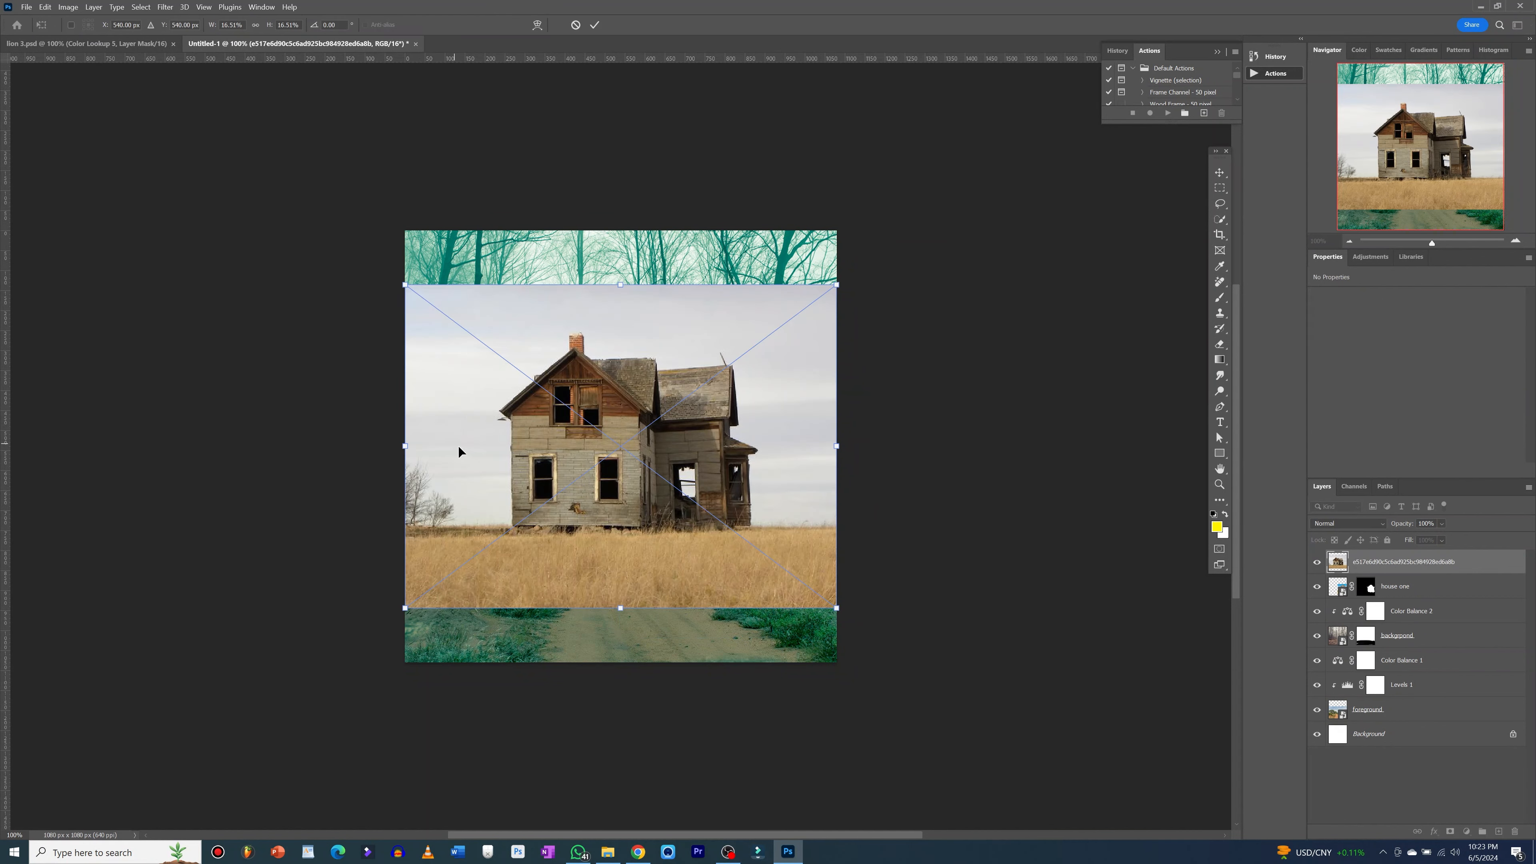
{"action": "left_click", "coordinate": [595, 25]}
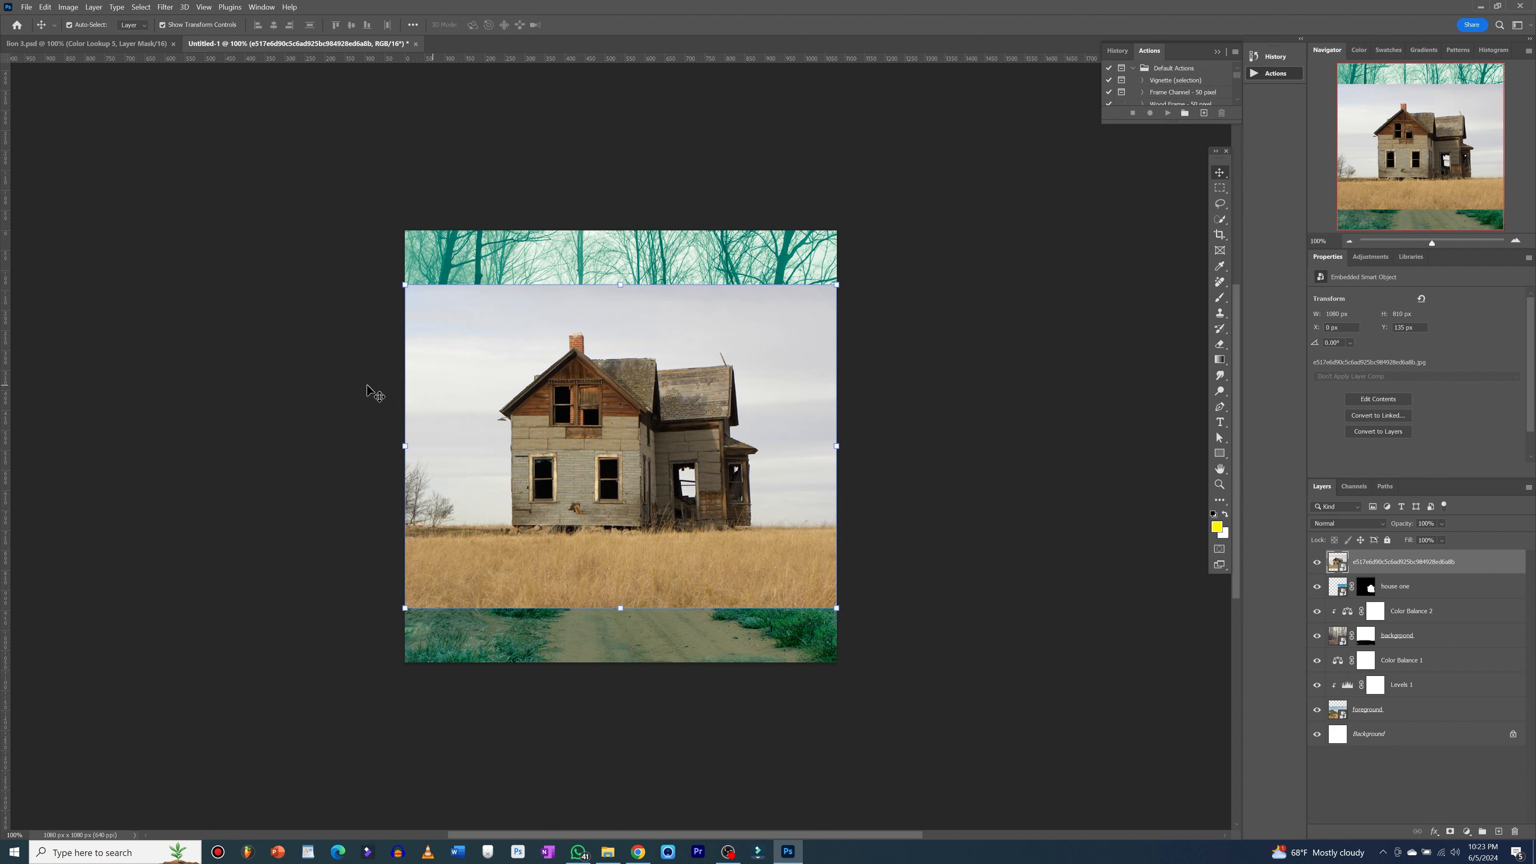
{"action": "key", "text": "w"}
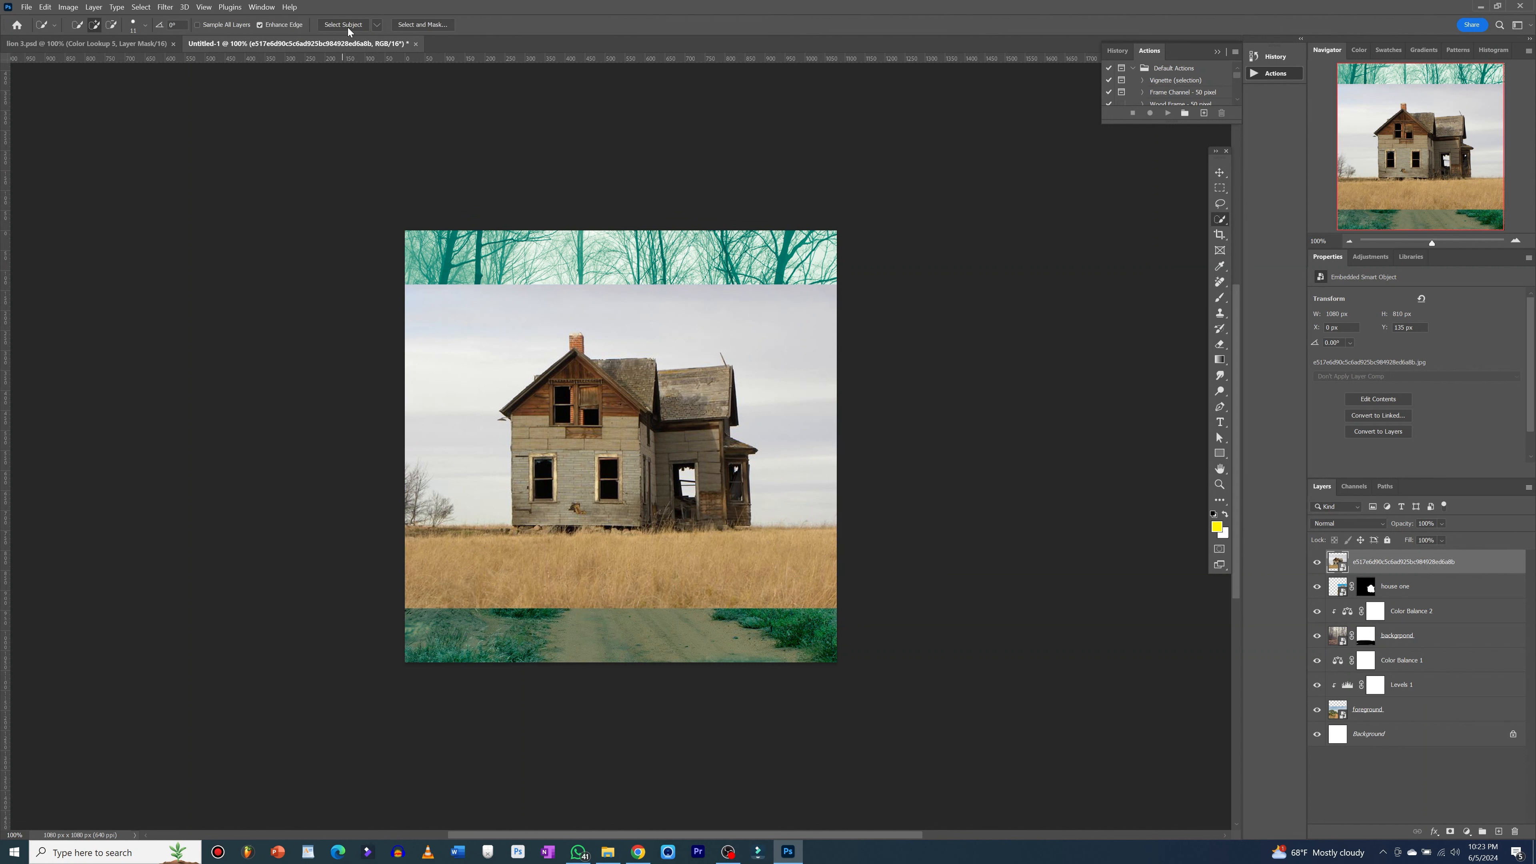
{"action": "left_click", "coordinate": [348, 27]}
{"action": "mouse_move", "coordinate": [529, 527]}
{"action": "left_mouse_down"}
{"action": "mouse_move", "coordinate": [519, 541]}
{"action": "mouse_move", "coordinate": [541, 549]}
{"action": "mouse_move", "coordinate": [635, 535]}
{"action": "mouse_move", "coordinate": [600, 528]}
{"action": "left_mouse_up"}
{"action": "left_click", "coordinate": [1451, 832]}
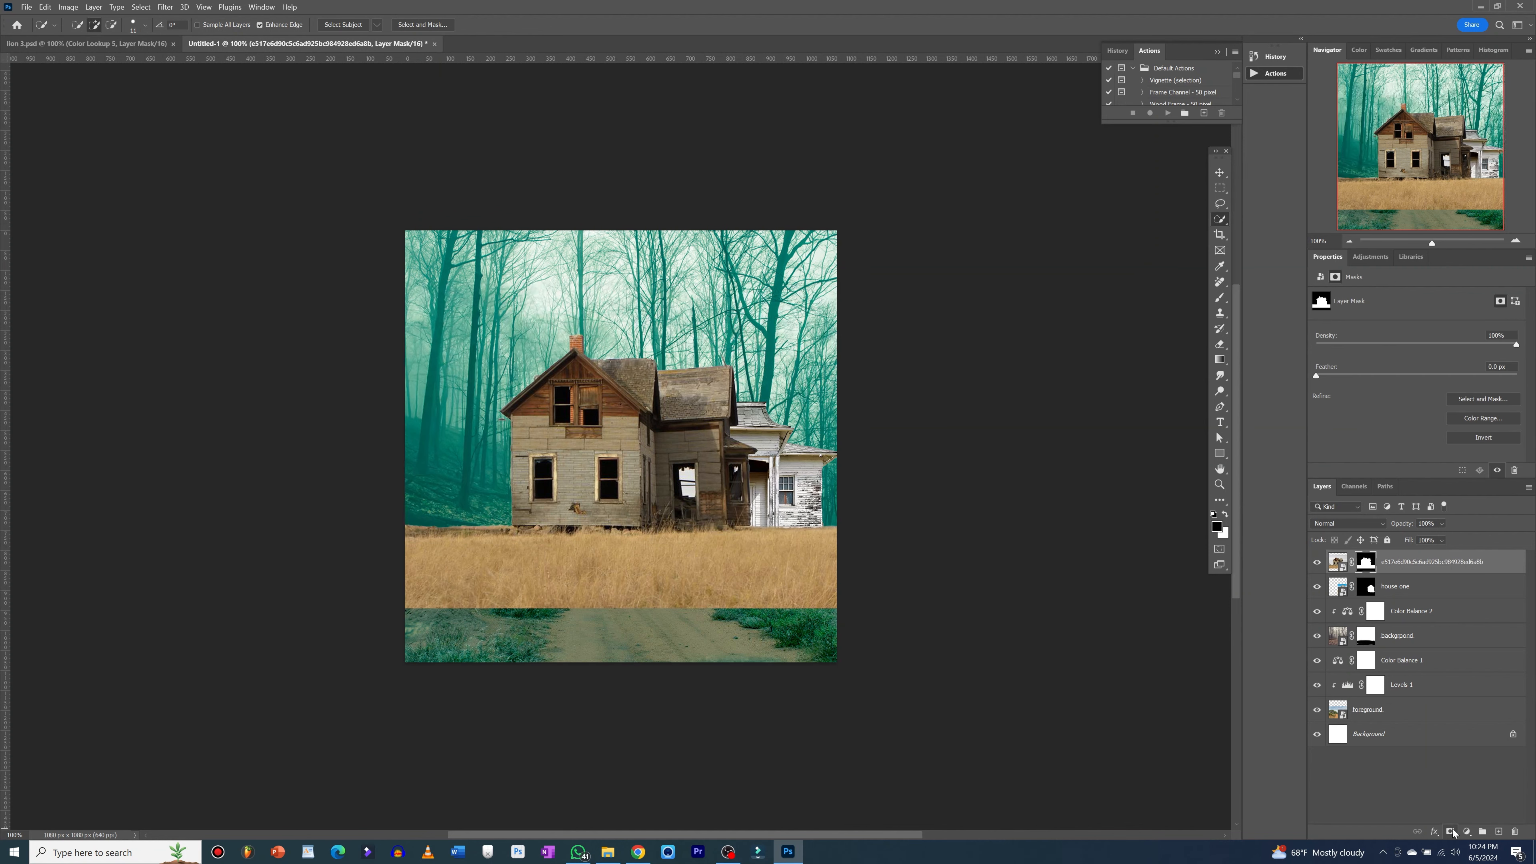
- Rename the farmhouse layer "house two"
{"action": "double_click", "coordinate": [1408, 562]}
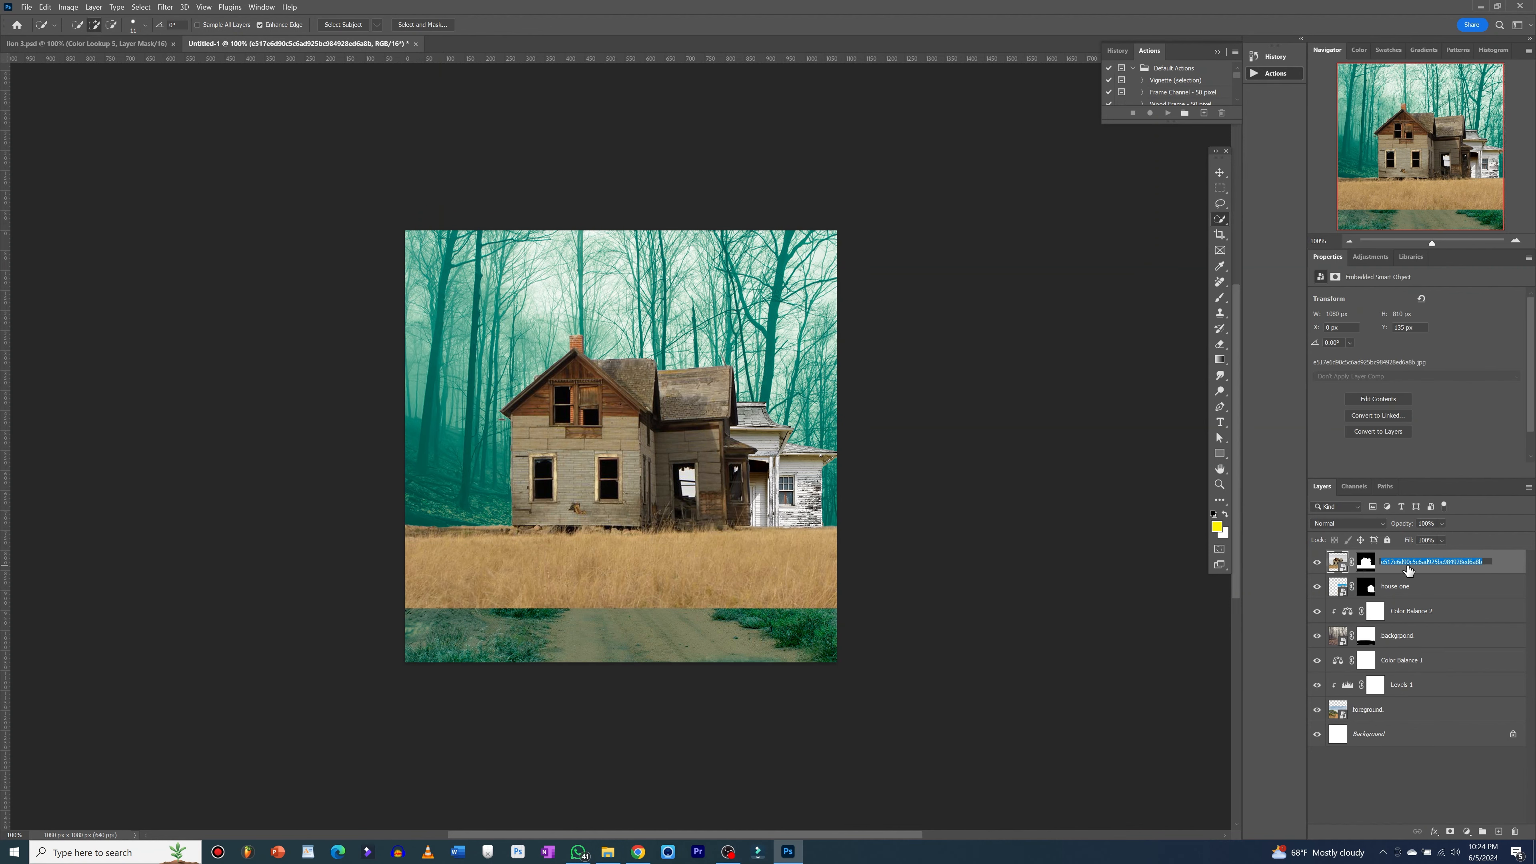
{"action": "type", "text": "house two"}
{"action": "key", "text": "Return"}
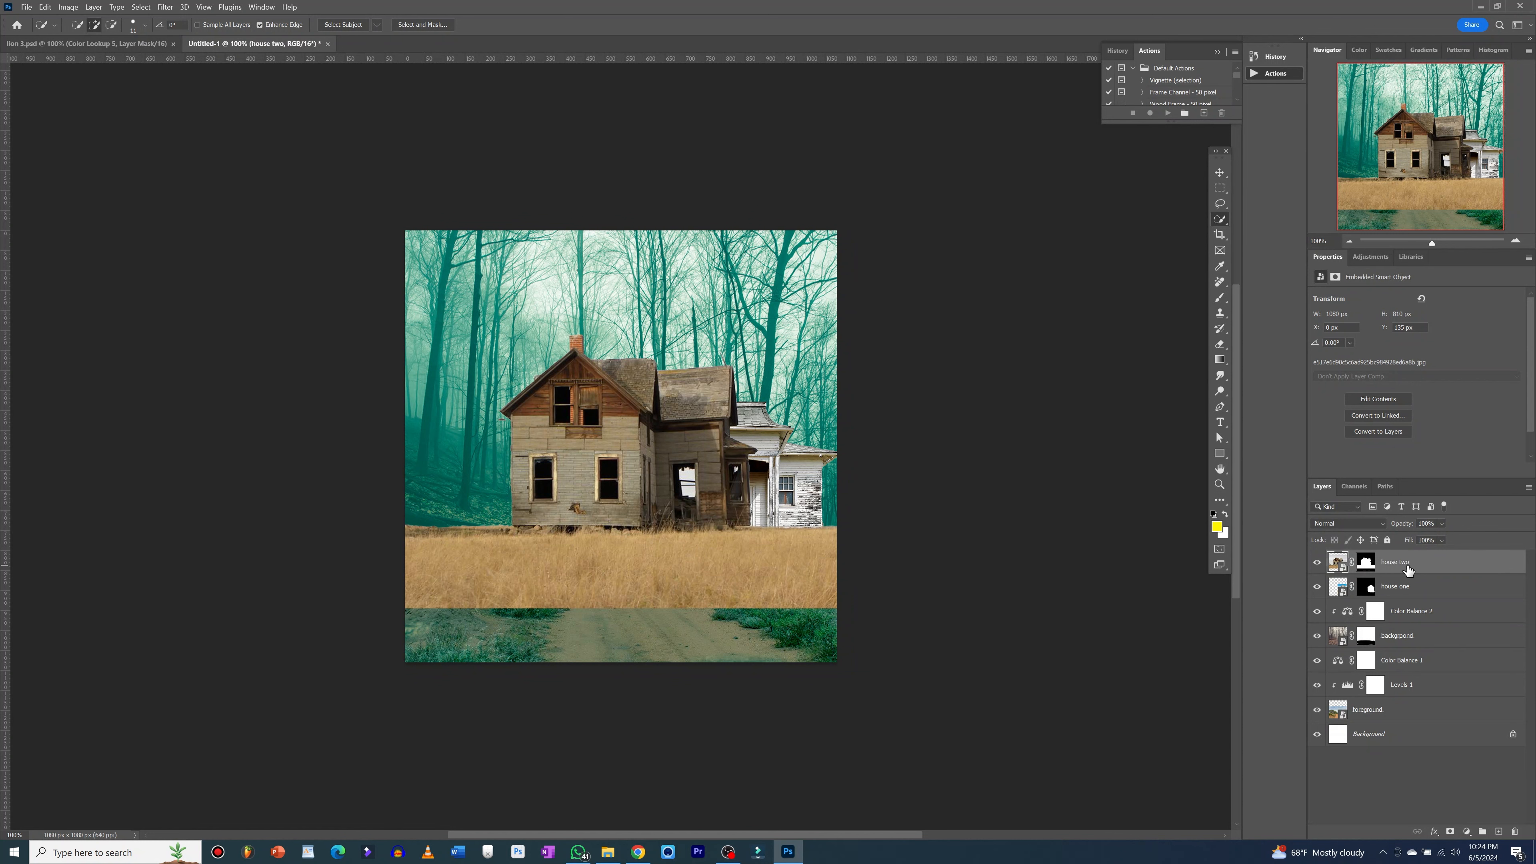
- Scale the "house two" layer to about 86% and position the farmhouse on the left side of the road
{"action": "key", "text": "v"}
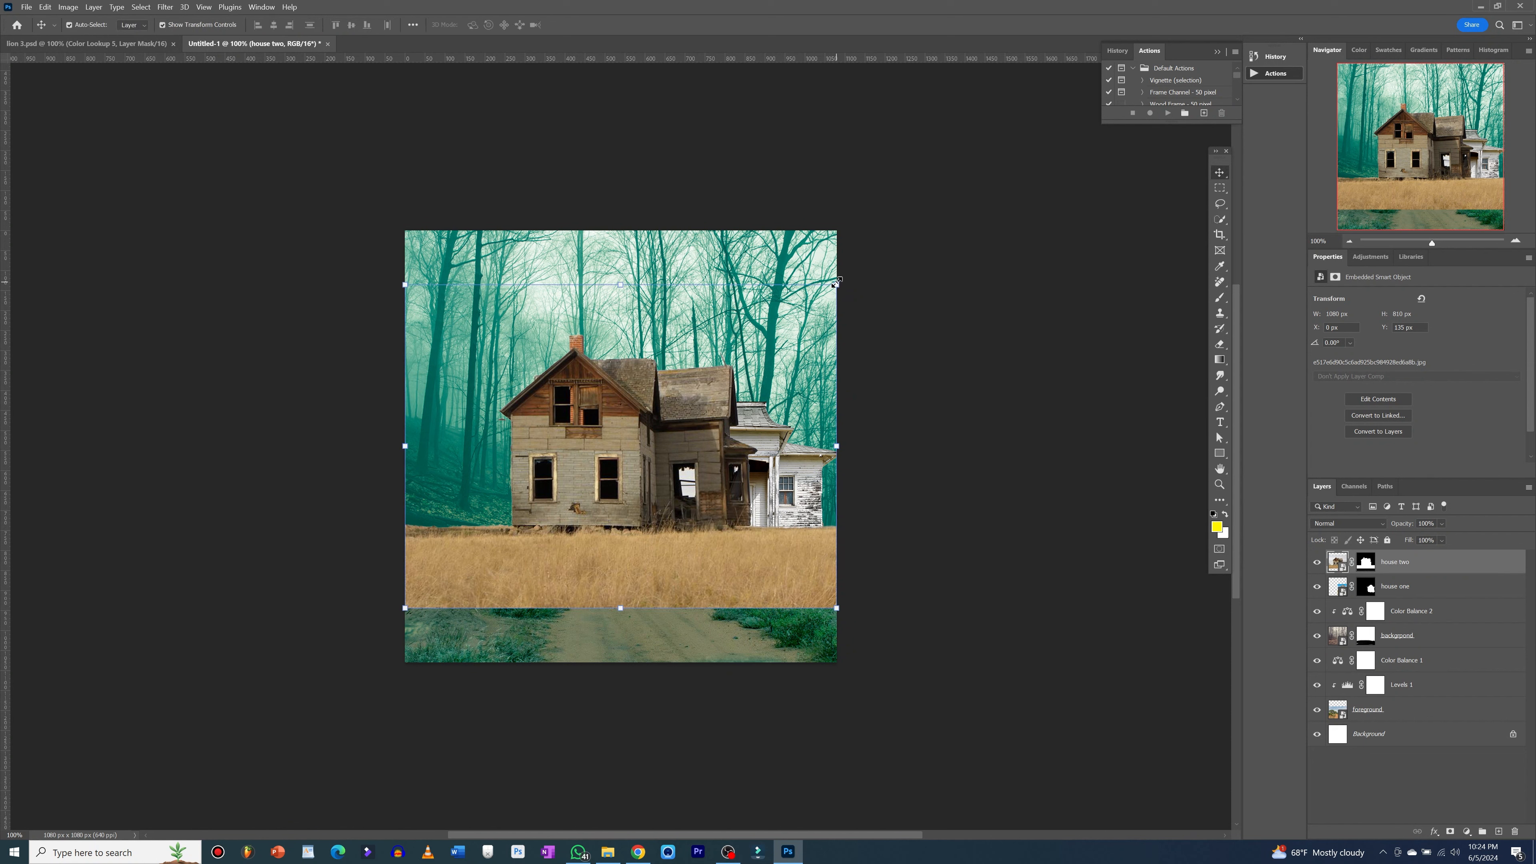
{"action": "left_click_drag", "start_coordinate": [835, 282], "coordinate": [673, 371]}
{"action": "left_click_drag", "start_coordinate": [646, 496], "coordinate": [624, 482]}
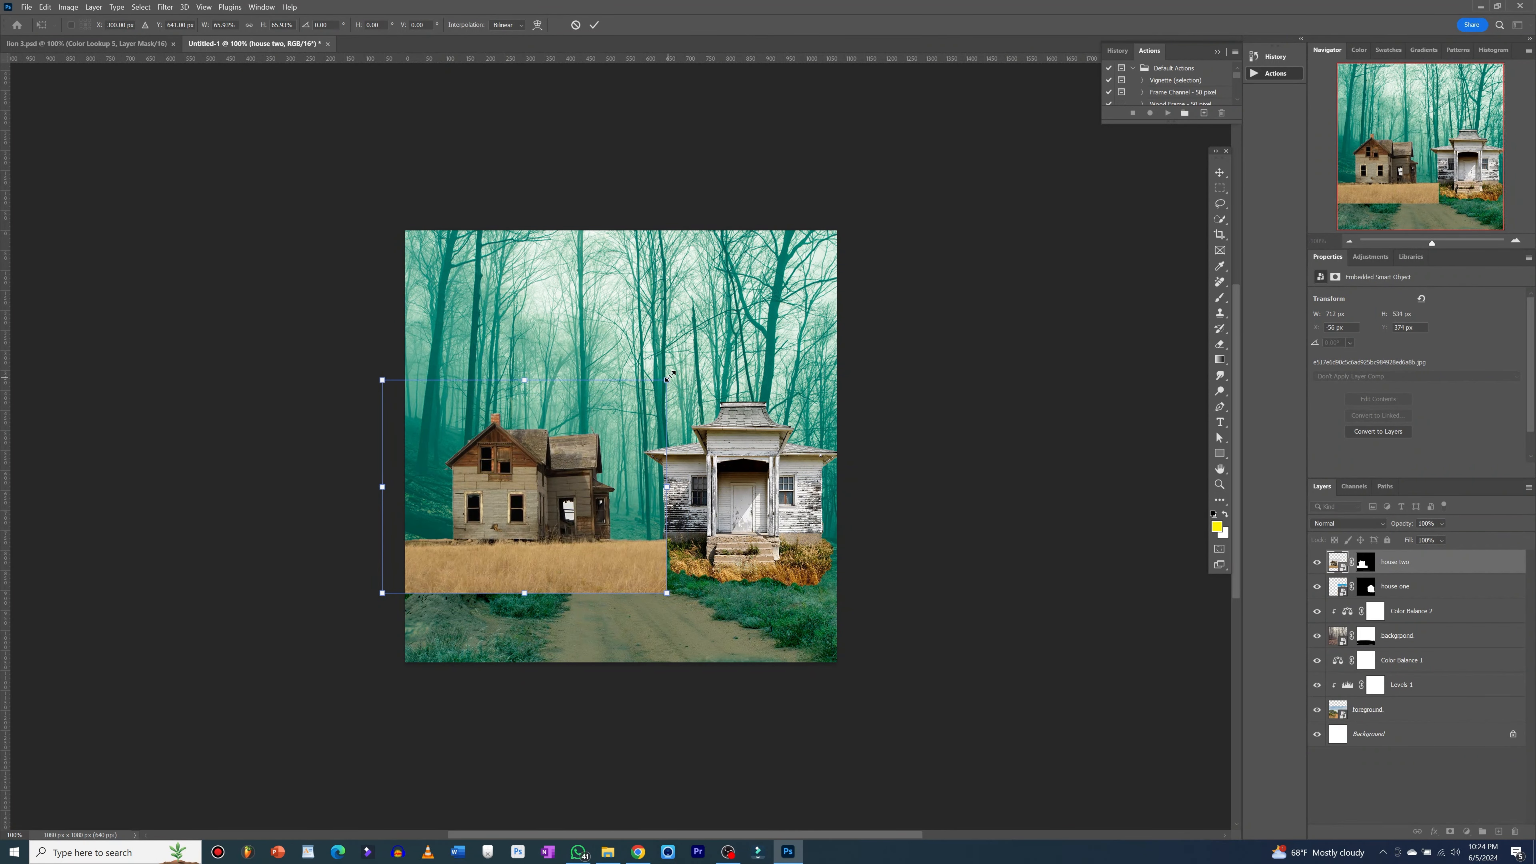
{"action": "left_click_drag", "start_coordinate": [670, 377], "coordinate": [708, 358]}
{"action": "left_click_drag", "start_coordinate": [617, 459], "coordinate": [565, 472]}
{"action": "left_click_drag", "start_coordinate": [654, 365], "coordinate": [707, 328]}
{"action": "left_click_drag", "start_coordinate": [626, 451], "coordinate": [614, 458]}
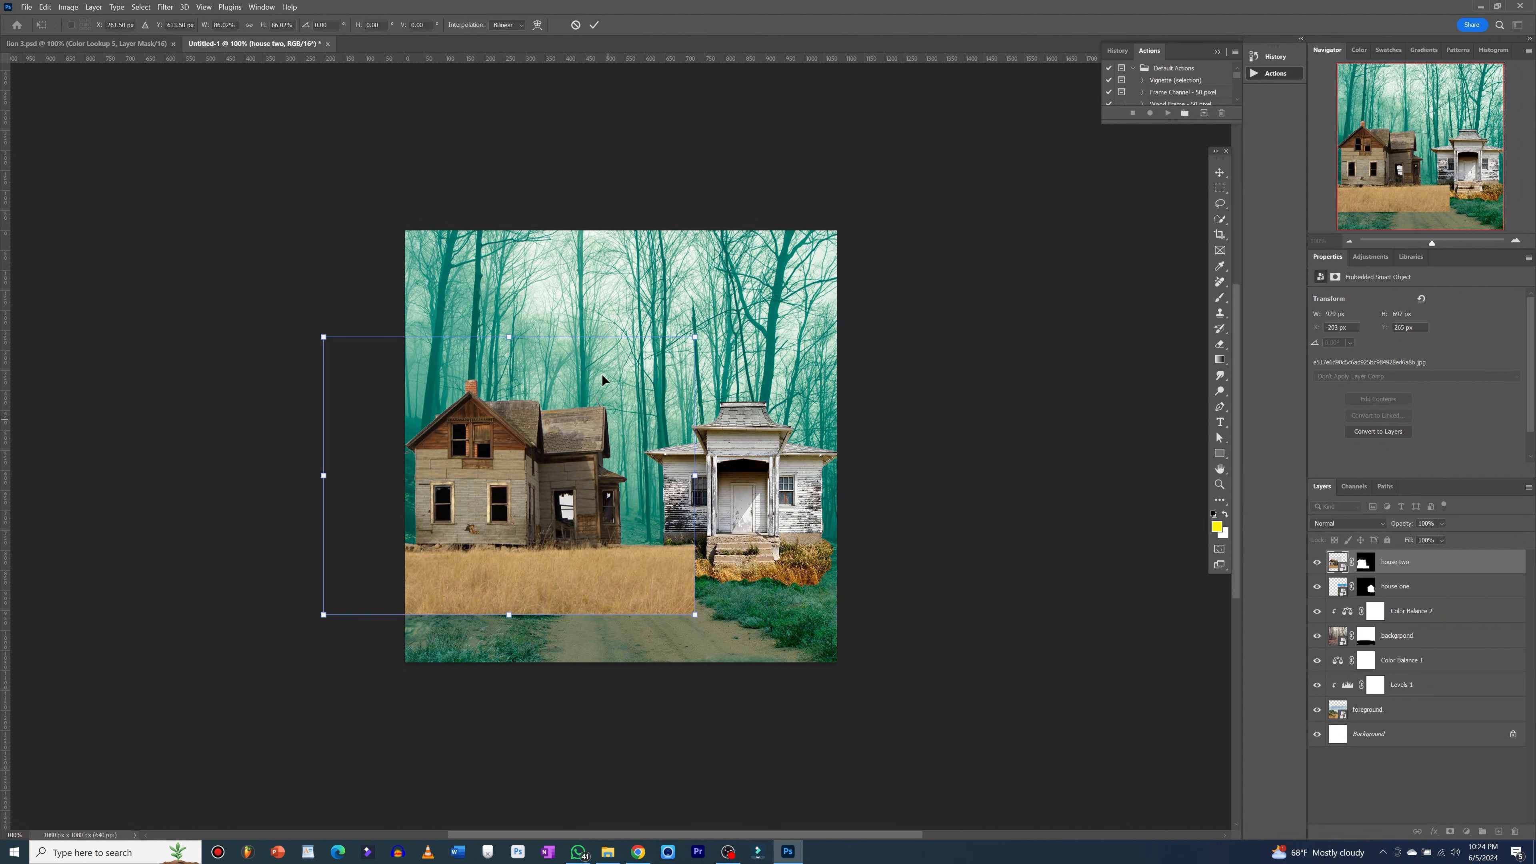
{"action": "key", "text": "Return"}
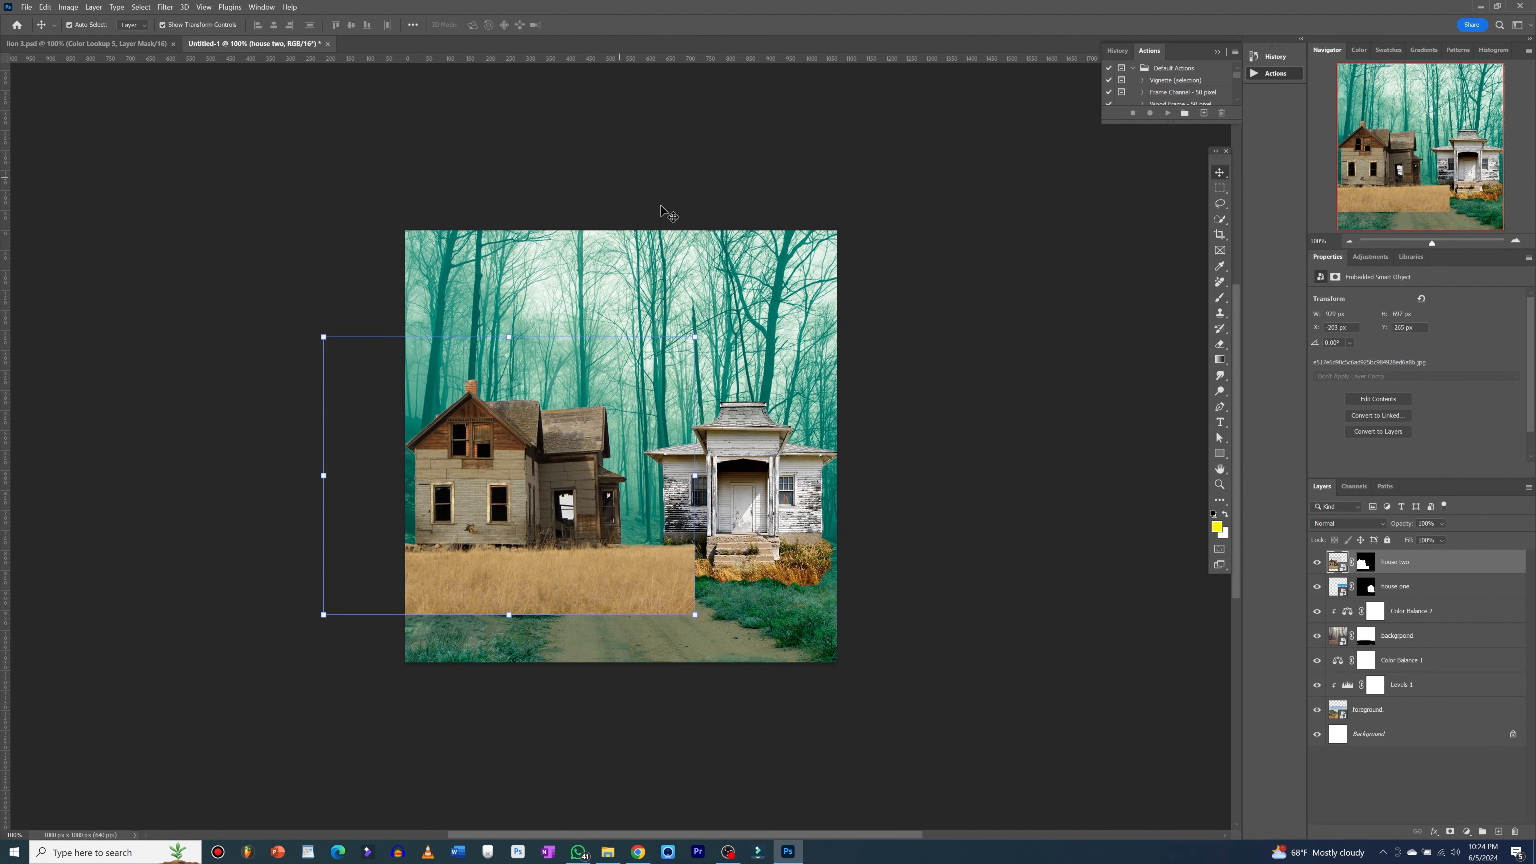
- Paint black on the "house two" mask with a soft 122 px brush to hide the straight edges of the dry grass
{"action": "left_click", "coordinate": [1366, 565]}
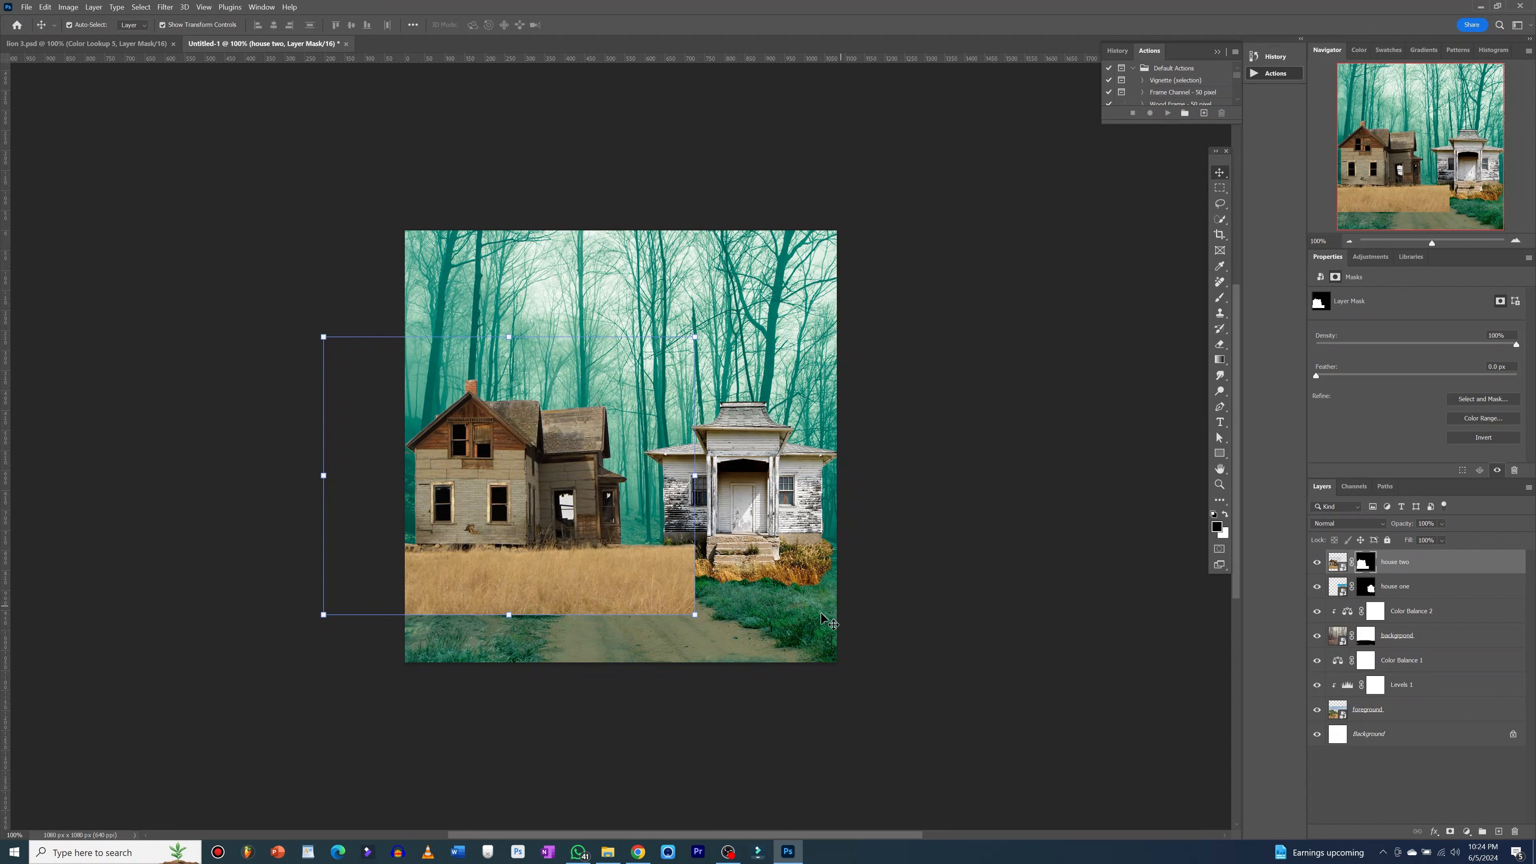
{"action": "key", "text": "b"}
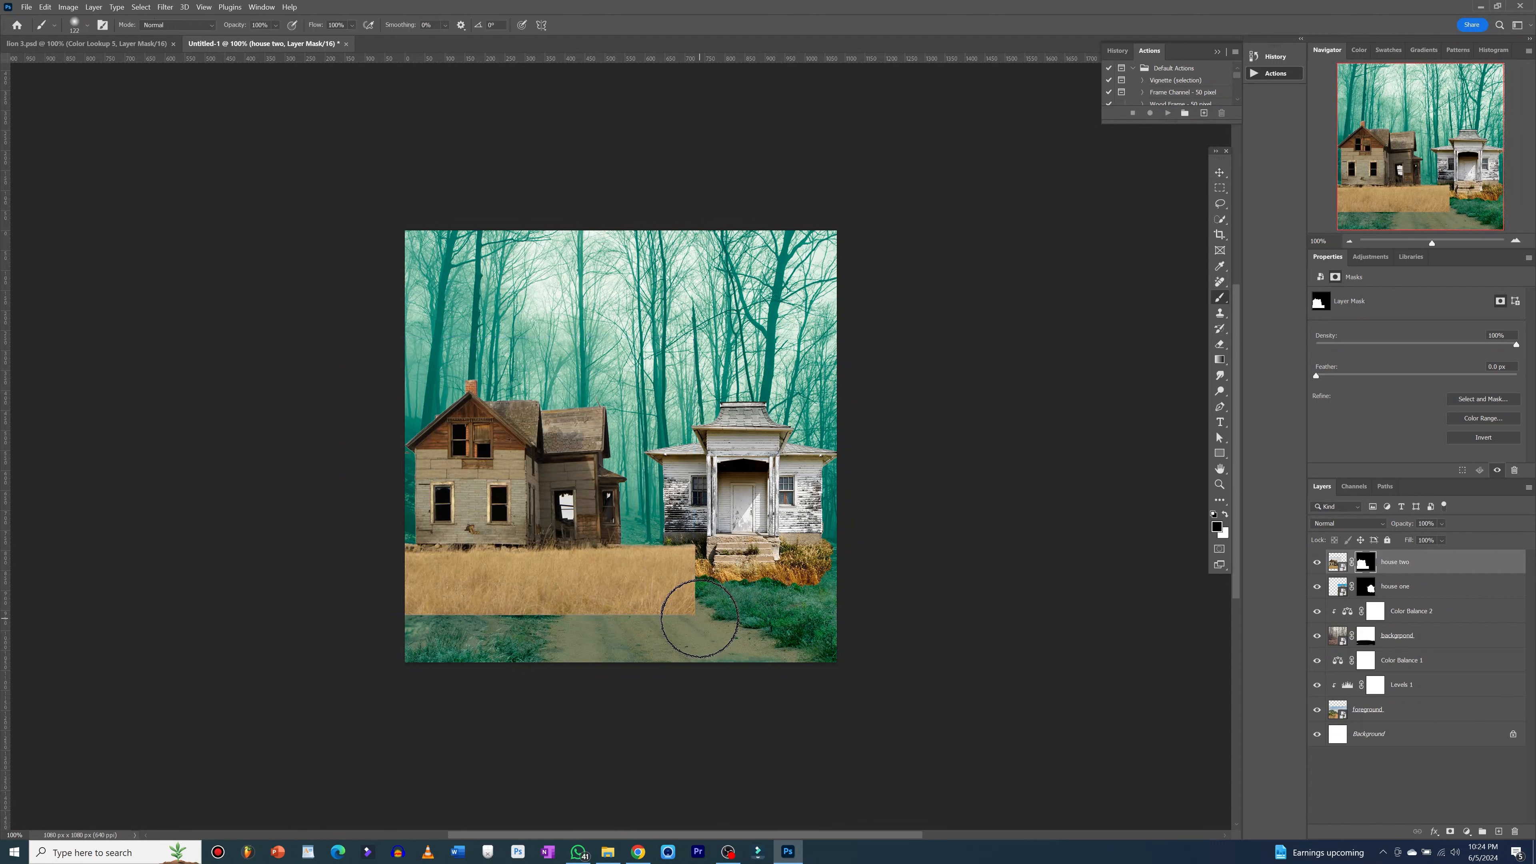
{"action": "mouse_move", "coordinate": [700, 619]}
{"action": "left_mouse_down"}
{"action": "mouse_move", "coordinate": [562, 633]}
{"action": "mouse_move", "coordinate": [357, 613]}
{"action": "mouse_move", "coordinate": [732, 629]}
{"action": "mouse_move", "coordinate": [691, 630]}
{"action": "mouse_move", "coordinate": [718, 526]}
{"action": "mouse_move", "coordinate": [705, 566]}
{"action": "mouse_move", "coordinate": [701, 534]}
{"action": "mouse_move", "coordinate": [652, 529]}
{"action": "mouse_move", "coordinate": [690, 548]}
{"action": "left_mouse_up"}
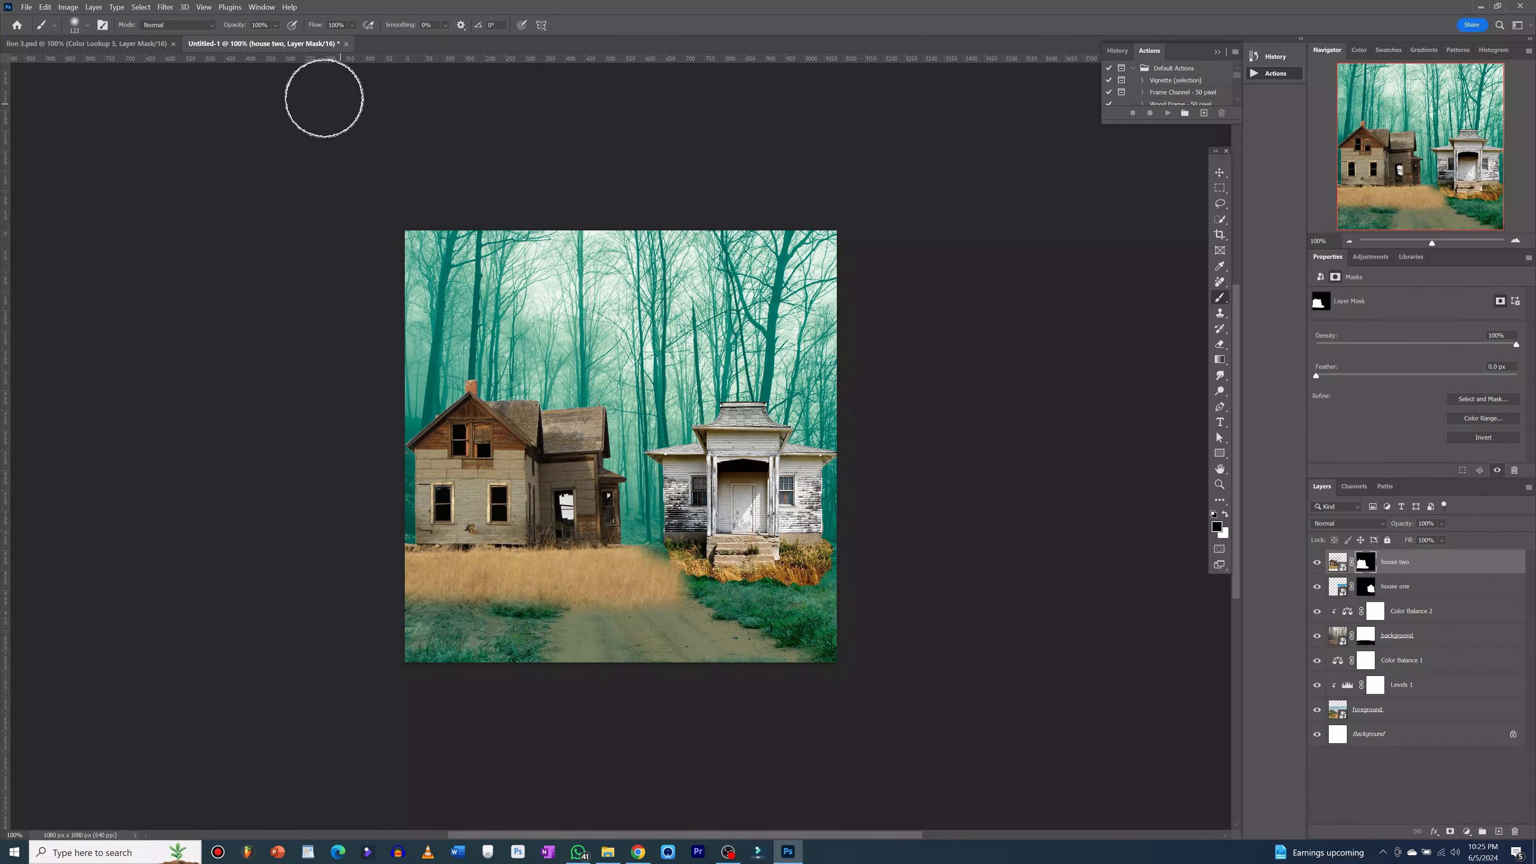
- Blend the farmhouse's dry grass into the road and green grass on its mask, using 42% brush opacity and 39% flow
{"action": "left_click", "coordinate": [275, 26]}
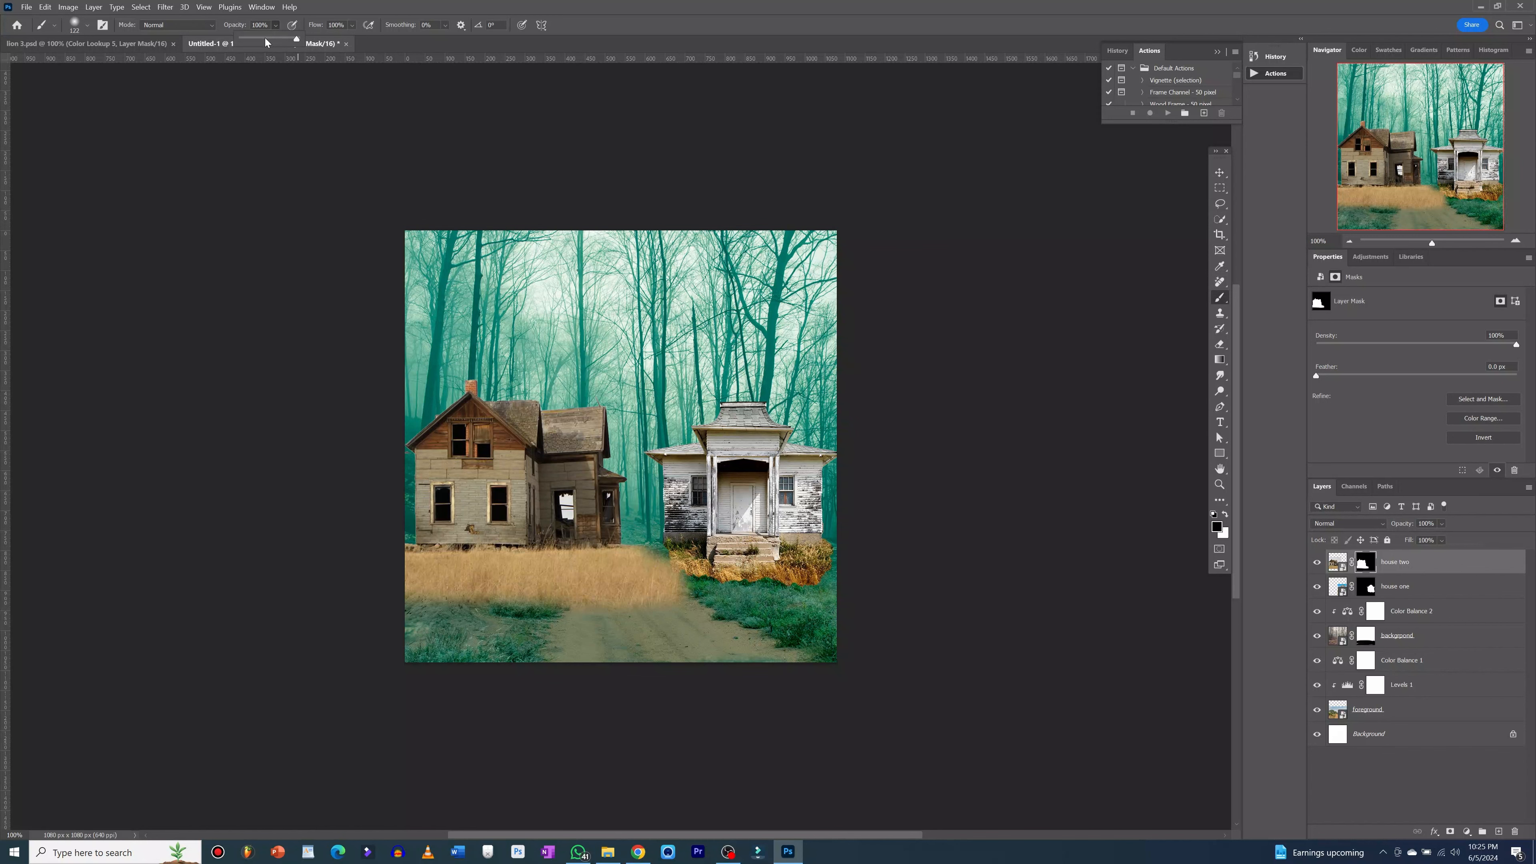
{"action": "left_click", "coordinate": [352, 25]}
{"action": "left_click", "coordinate": [339, 38]}
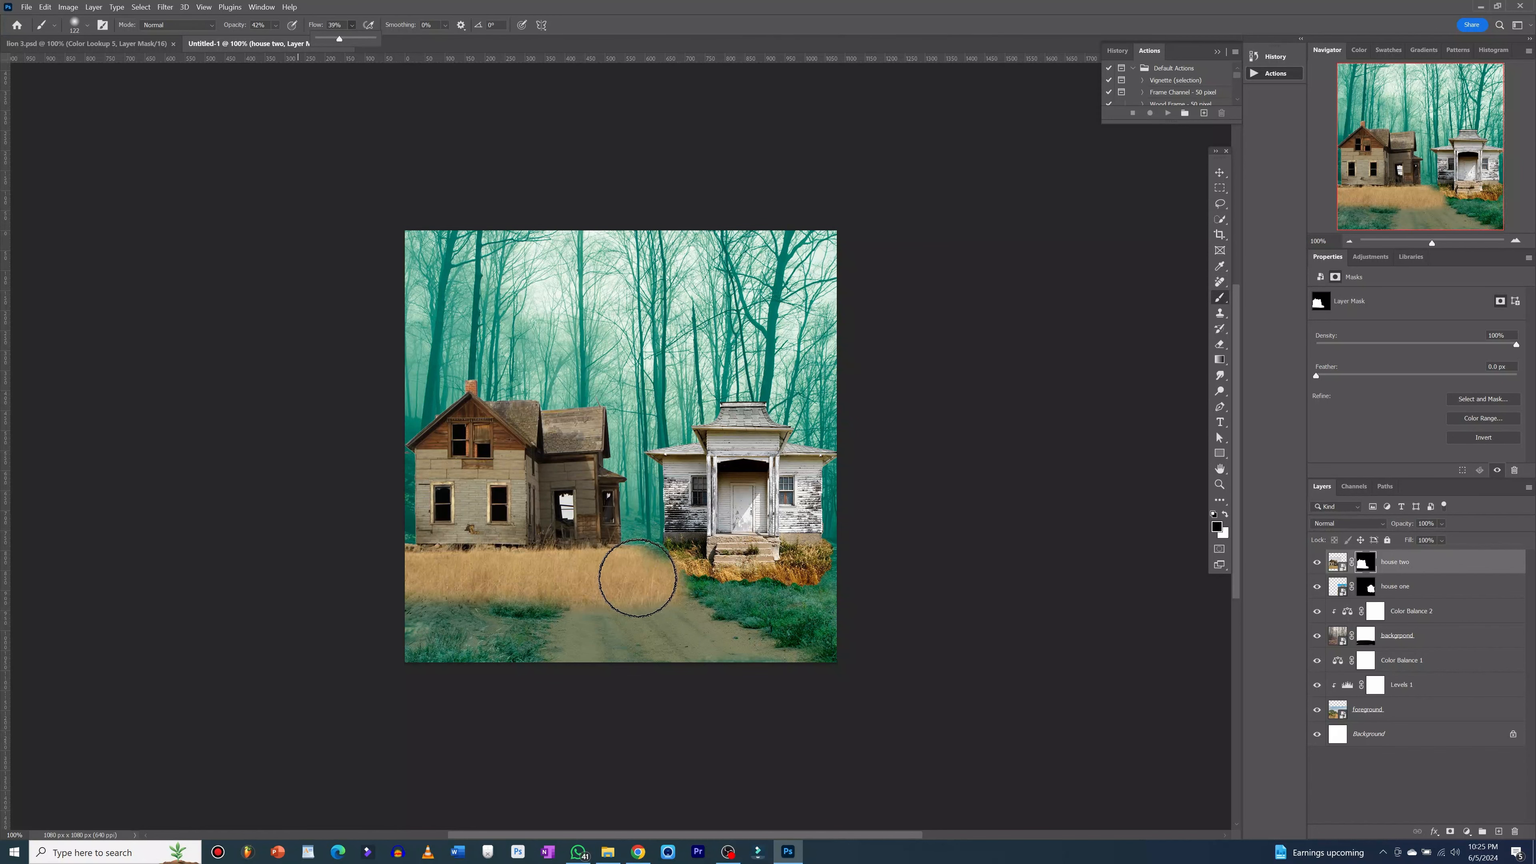
{"action": "mouse_move", "coordinate": [656, 603]}
{"action": "left_mouse_down"}
{"action": "mouse_move", "coordinate": [609, 603]}
{"action": "mouse_move", "coordinate": [652, 589]}
{"action": "mouse_move", "coordinate": [409, 598]}
{"action": "mouse_move", "coordinate": [592, 602]}
{"action": "mouse_move", "coordinate": [674, 569]}
{"action": "mouse_move", "coordinate": [671, 596]}
{"action": "mouse_move", "coordinate": [635, 596]}
{"action": "mouse_move", "coordinate": [645, 551]}
{"action": "mouse_move", "coordinate": [630, 586]}
{"action": "mouse_move", "coordinate": [538, 601]}
{"action": "mouse_move", "coordinate": [408, 586]}
{"action": "mouse_move", "coordinate": [477, 593]}
{"action": "left_mouse_up"}
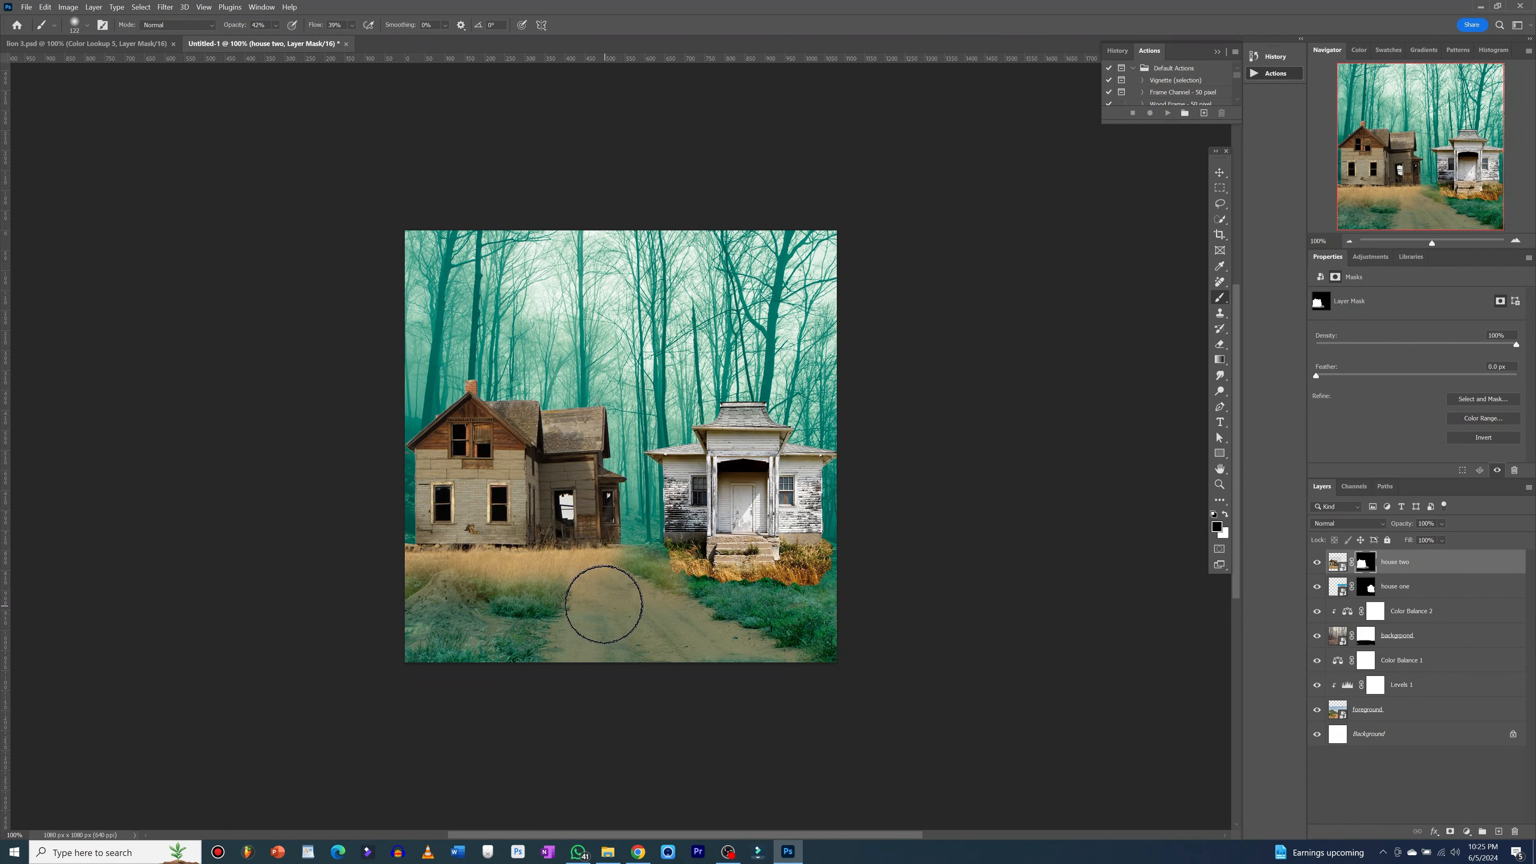
- Lower the brush opacity to 27% and soften the remaining dry grass where the road meets the farmhouse
{"action": "left_click", "coordinate": [274, 26]}
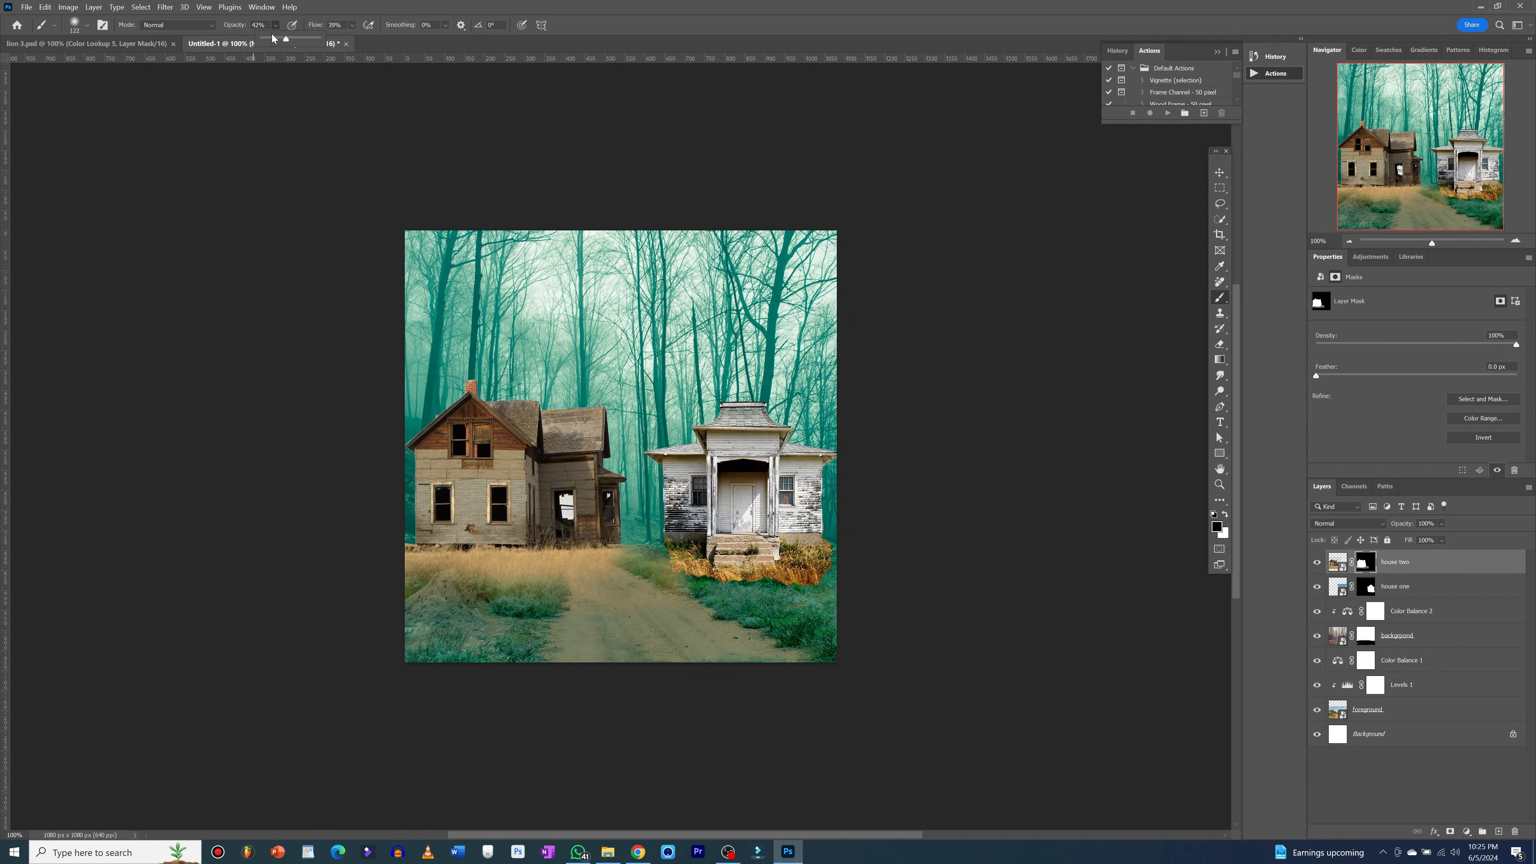
{"action": "left_click_drag", "start_coordinate": [280, 39], "coordinate": [271, 39]}
{"action": "mouse_move", "coordinate": [583, 570]}
{"action": "left_mouse_down"}
{"action": "mouse_move", "coordinate": [426, 576]}
{"action": "mouse_move", "coordinate": [627, 577]}
{"action": "mouse_move", "coordinate": [622, 593]}
{"action": "left_mouse_up"}
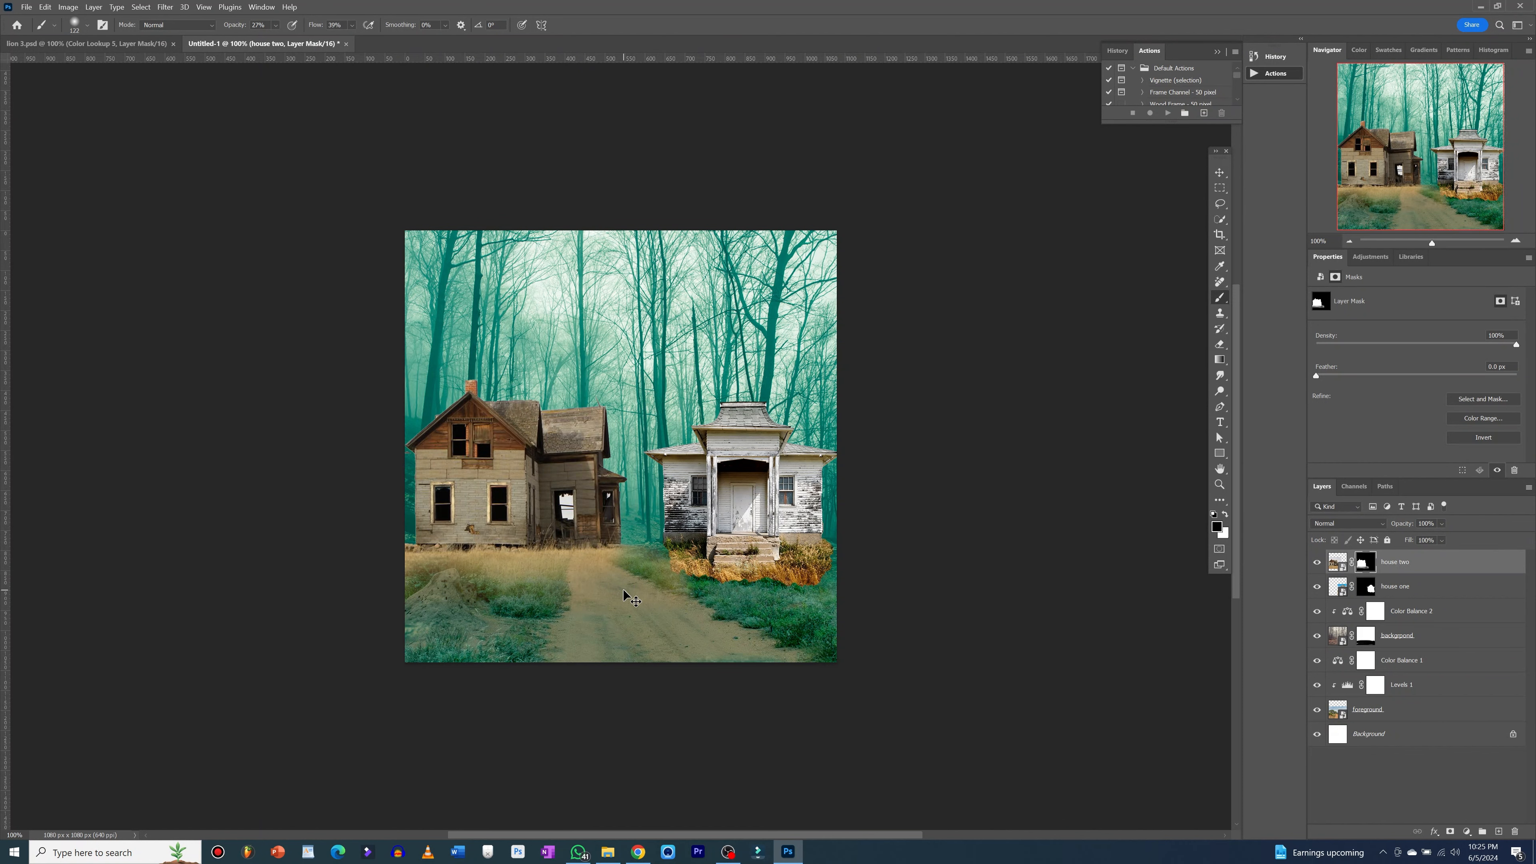
- Refine the "house two" mask with a smaller brush along the grass edge beside the farmhouse's right corner
{"action": "scroll", "coordinate": [623, 588], "scroll_direction": "up", "scroll_amount": 3}
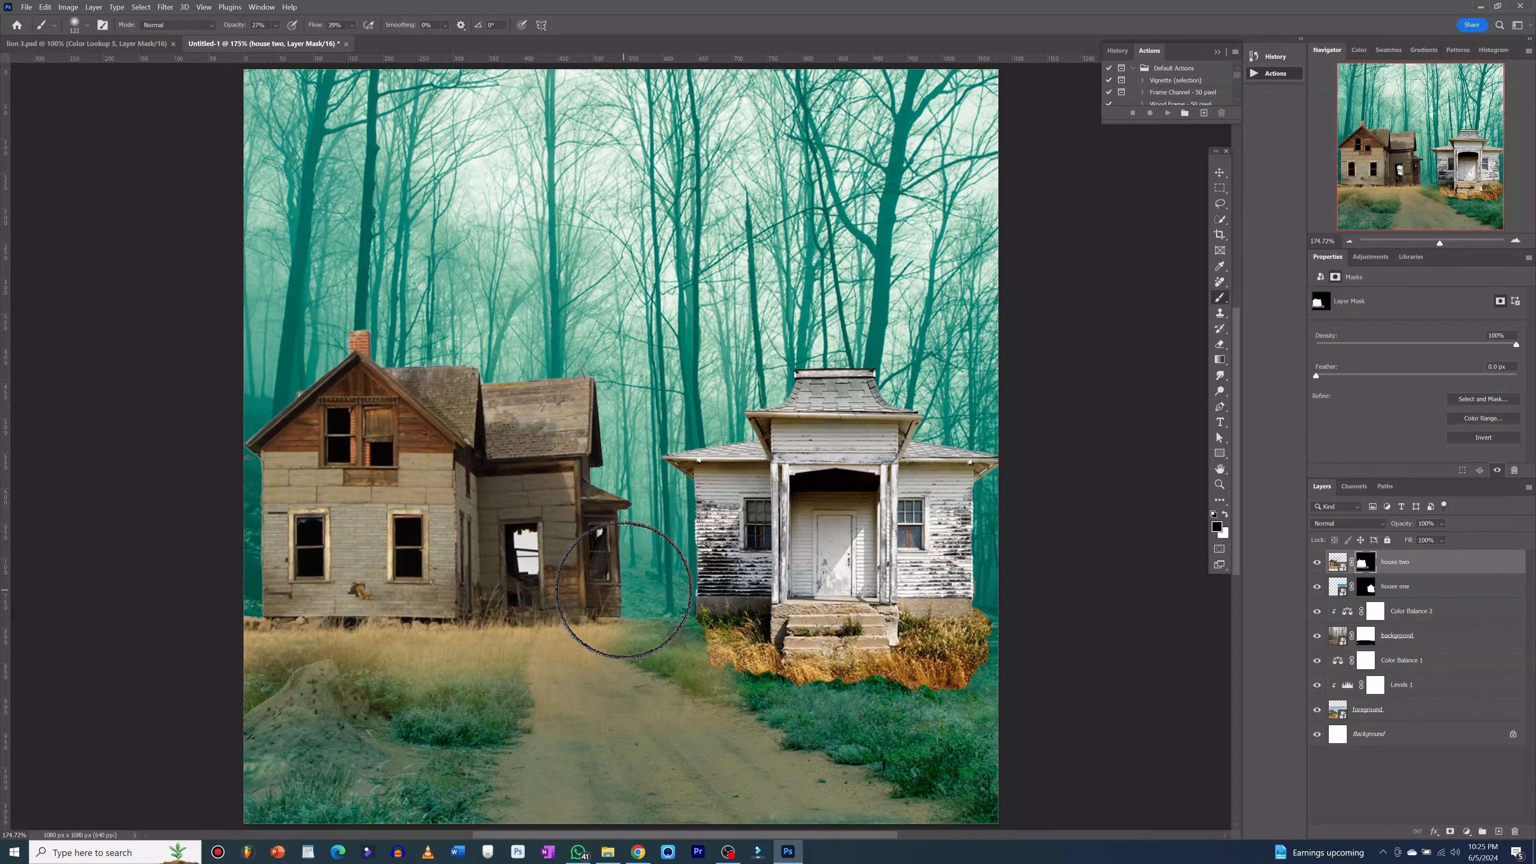
{"action": "right_click", "coordinate": [627, 602], "text": "alt"}
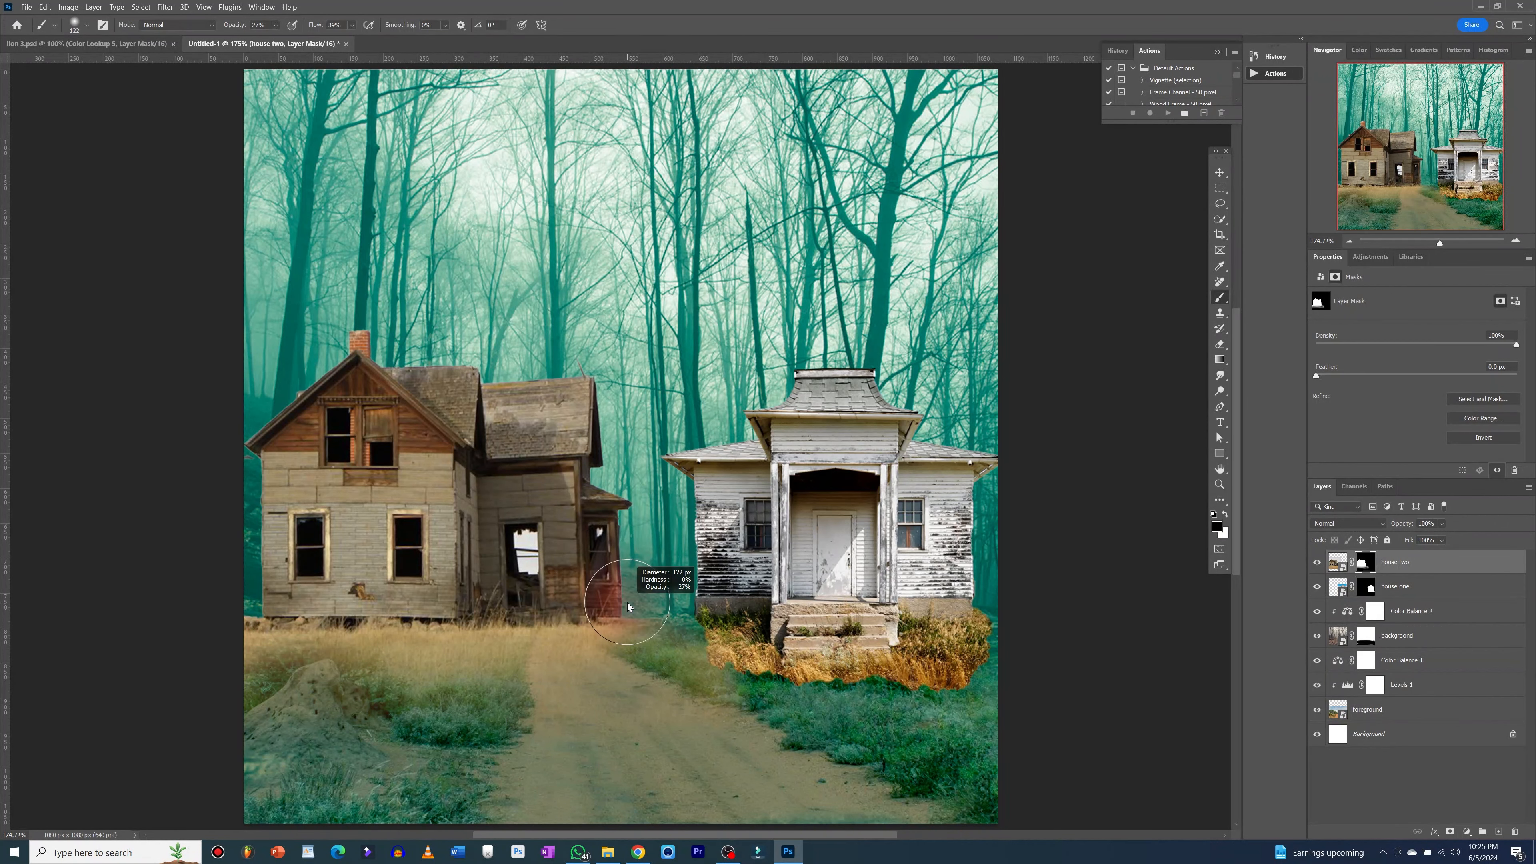
{"action": "mouse_move", "coordinate": [627, 603]}
{"action": "left_mouse_down"}
{"action": "mouse_move", "coordinate": [648, 605]}
{"action": "mouse_move", "coordinate": [582, 619]}
{"action": "mouse_move", "coordinate": [683, 647]}
{"action": "mouse_move", "coordinate": [641, 620]}
{"action": "left_mouse_up"}
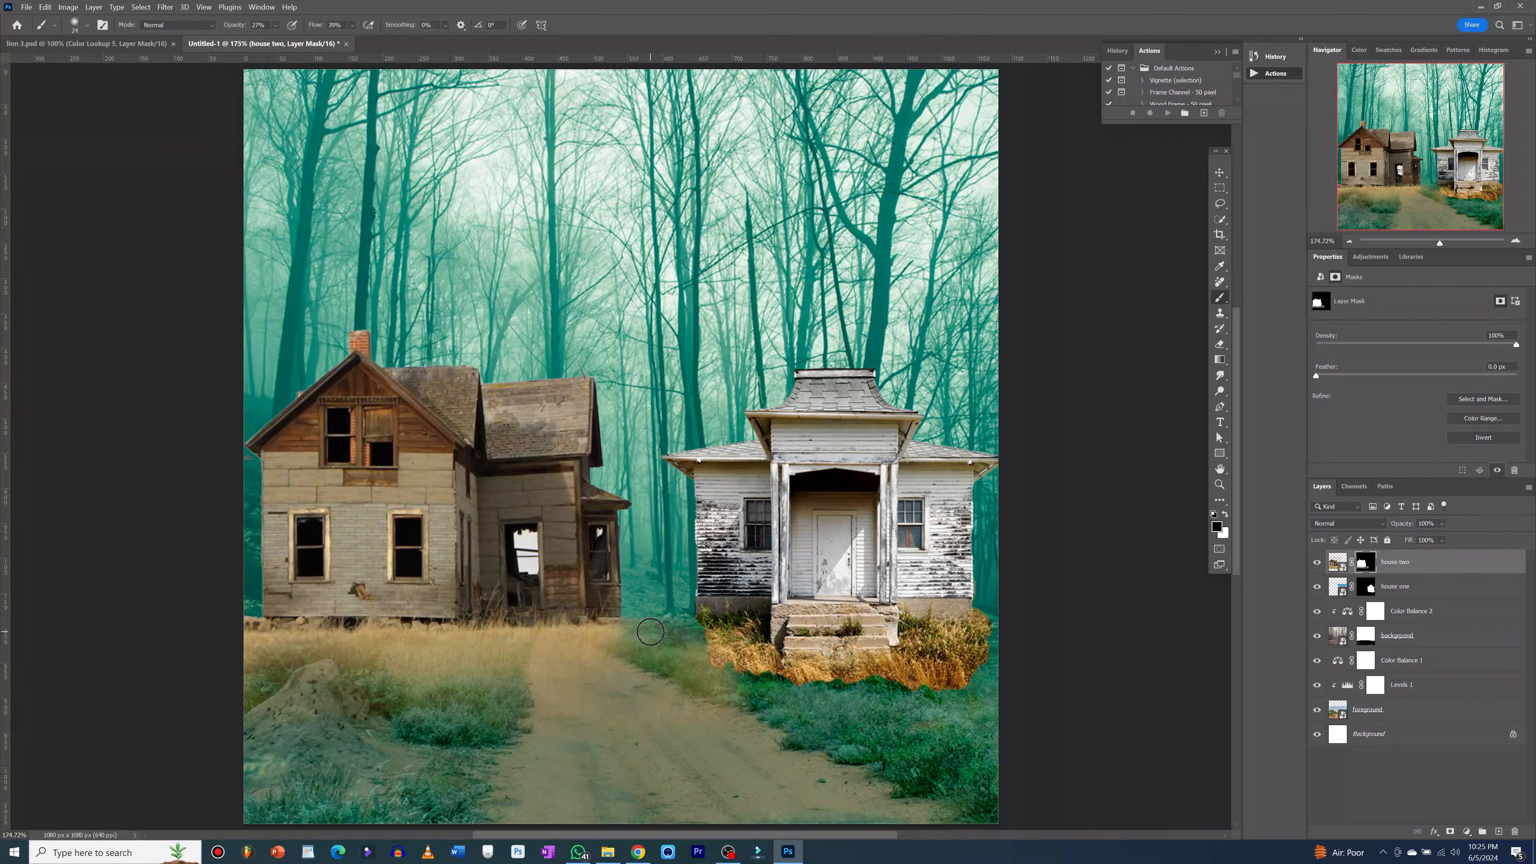
{"action": "key", "text": "ctrl+1"}
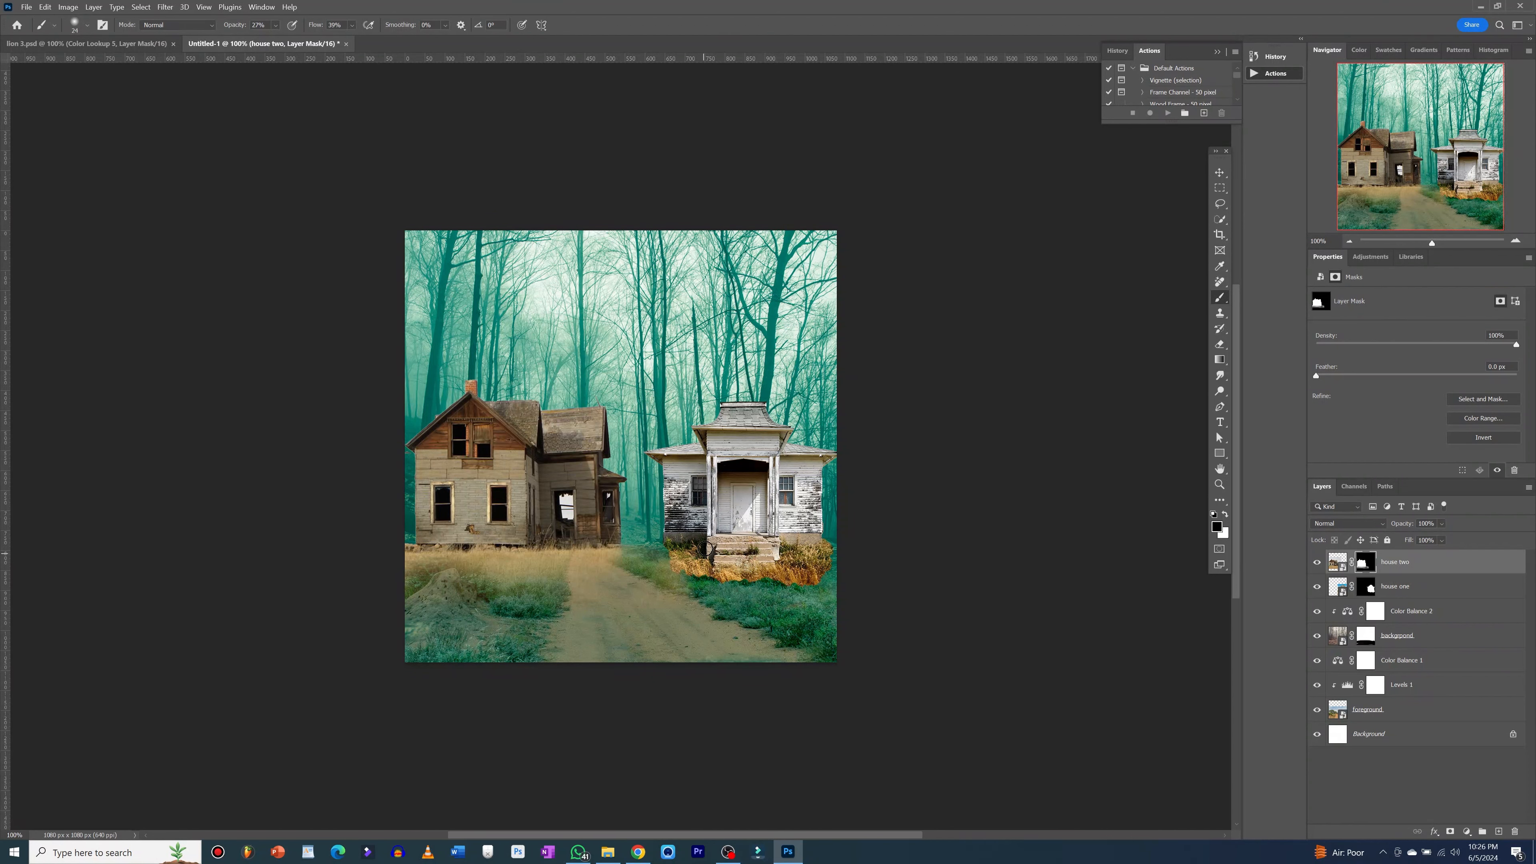
- Paint black on the "house one" mask at 100% brush opacity to trim the outer edge of its orange grass
{"action": "key", "text": "v"}
{"action": "left_click", "coordinate": [753, 503]}
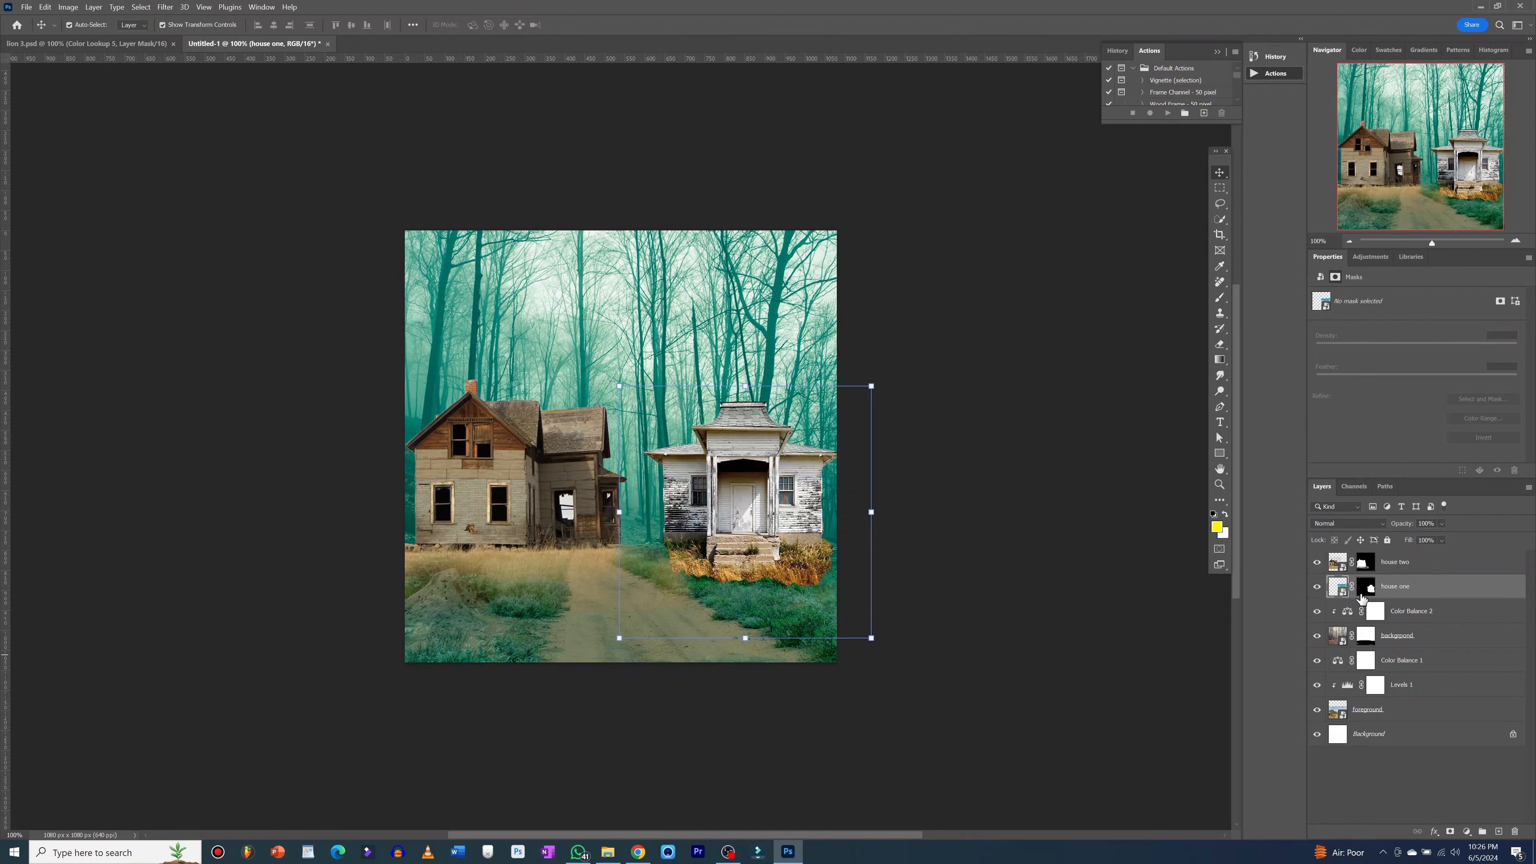
{"action": "left_click", "coordinate": [1362, 591]}
{"action": "key", "text": "d"}
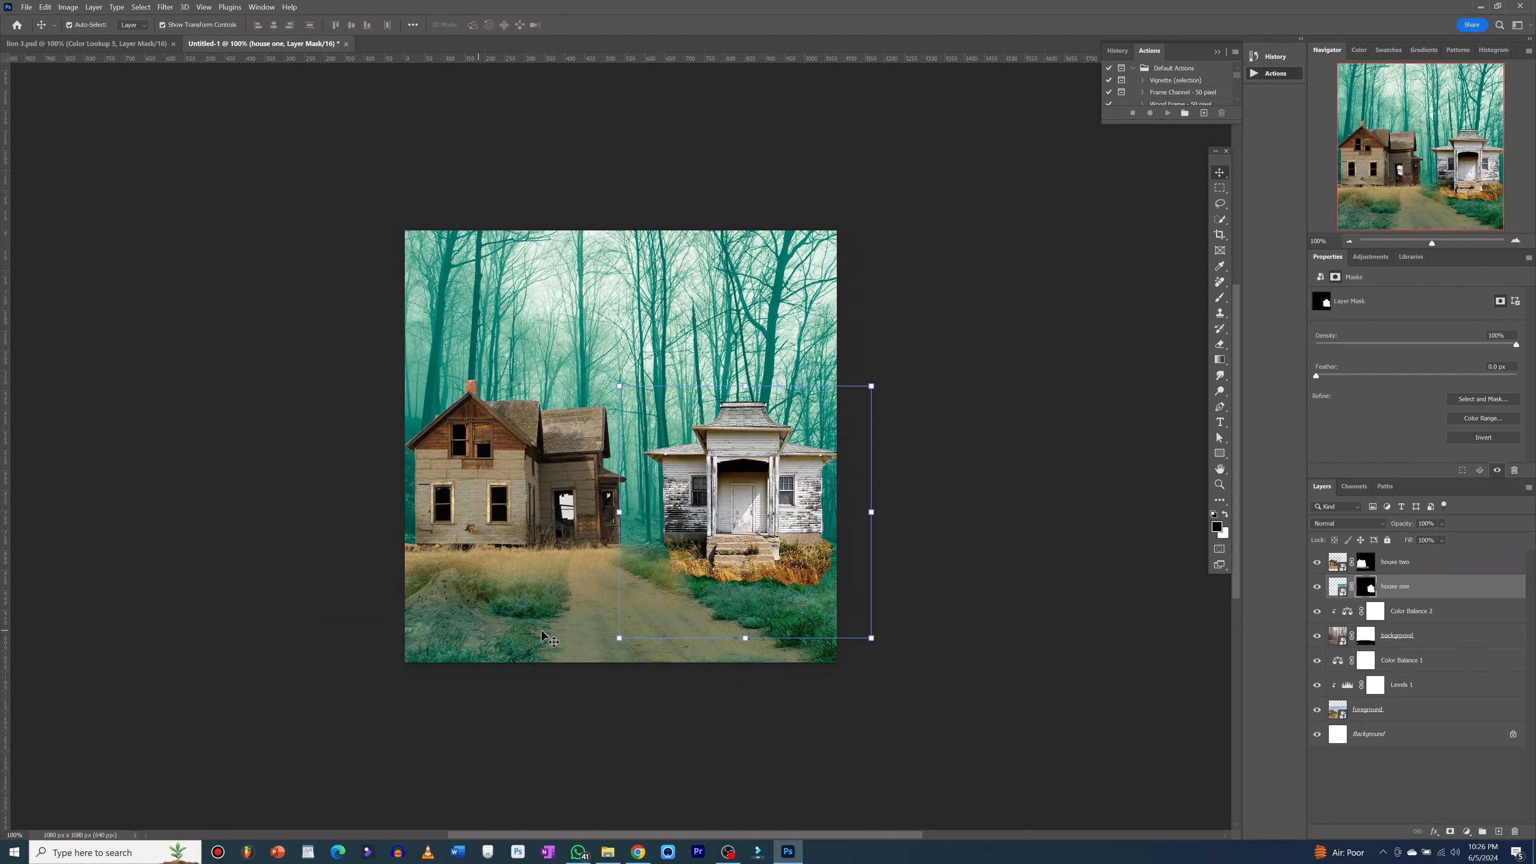
{"action": "key", "text": "b"}
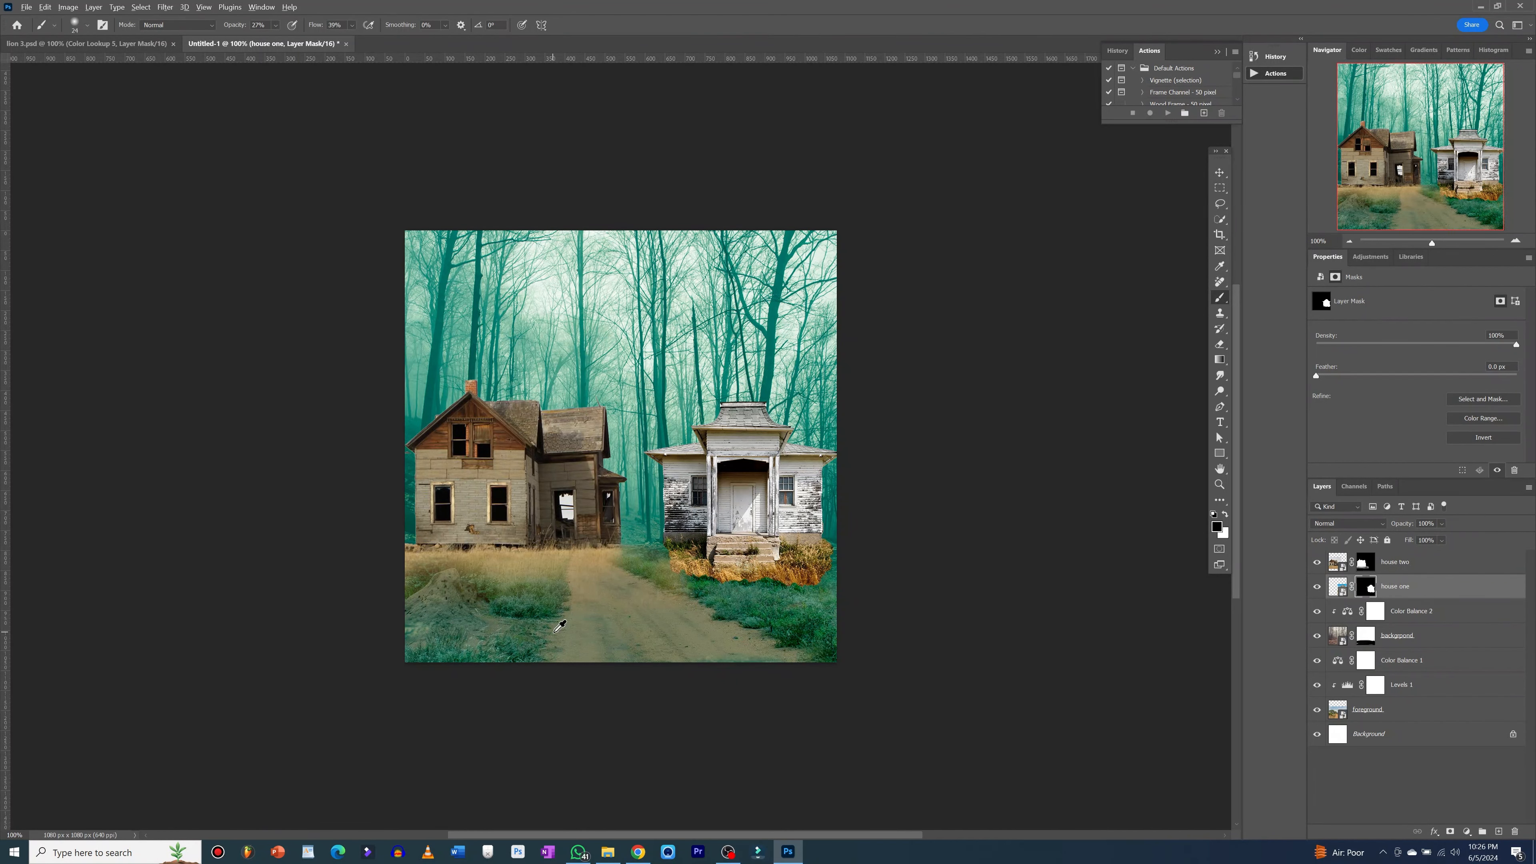
{"action": "right_click", "coordinate": [554, 632], "text": "alt"}
{"action": "left_click_drag", "start_coordinate": [583, 634], "coordinate": [584, 634]}
{"action": "left_click_drag", "start_coordinate": [276, 28], "coordinate": [334, 44]}
{"action": "scroll", "coordinate": [638, 590], "scroll_direction": "up", "scroll_amount": 3}
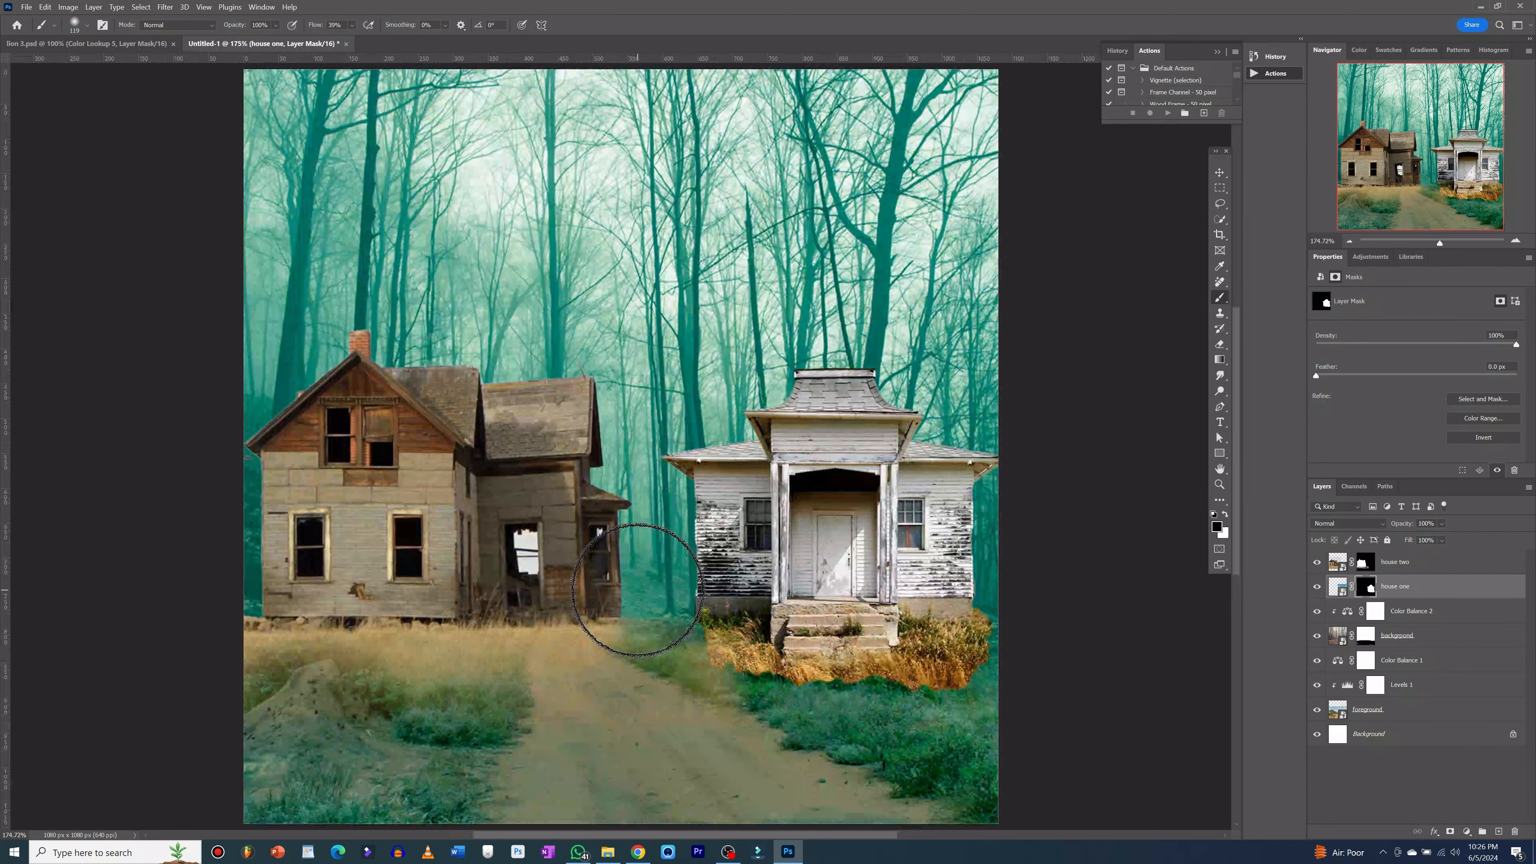
{"action": "mouse_move", "coordinate": [711, 674]}
{"action": "left_mouse_down"}
{"action": "mouse_move", "coordinate": [971, 685]}
{"action": "mouse_move", "coordinate": [988, 613]}
{"action": "mouse_move", "coordinate": [966, 684]}
{"action": "mouse_move", "coordinate": [883, 697]}
{"action": "left_mouse_up"}
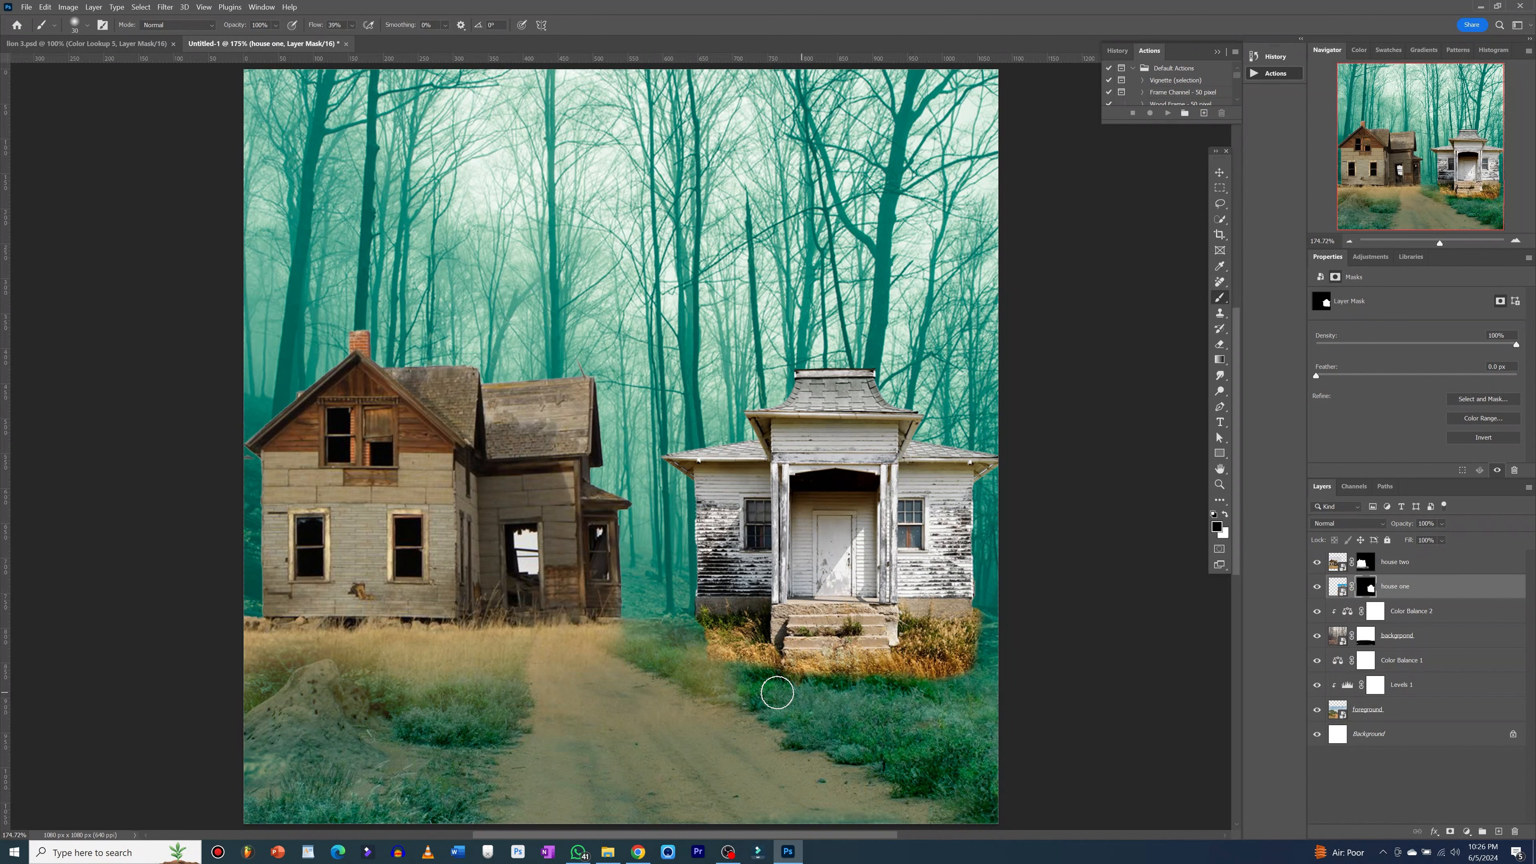
{"action": "mouse_move", "coordinate": [660, 667]}
{"action": "left_mouse_down"}
{"action": "mouse_move", "coordinate": [692, 590]}
{"action": "mouse_move", "coordinate": [693, 631]}
{"action": "left_mouse_up"}
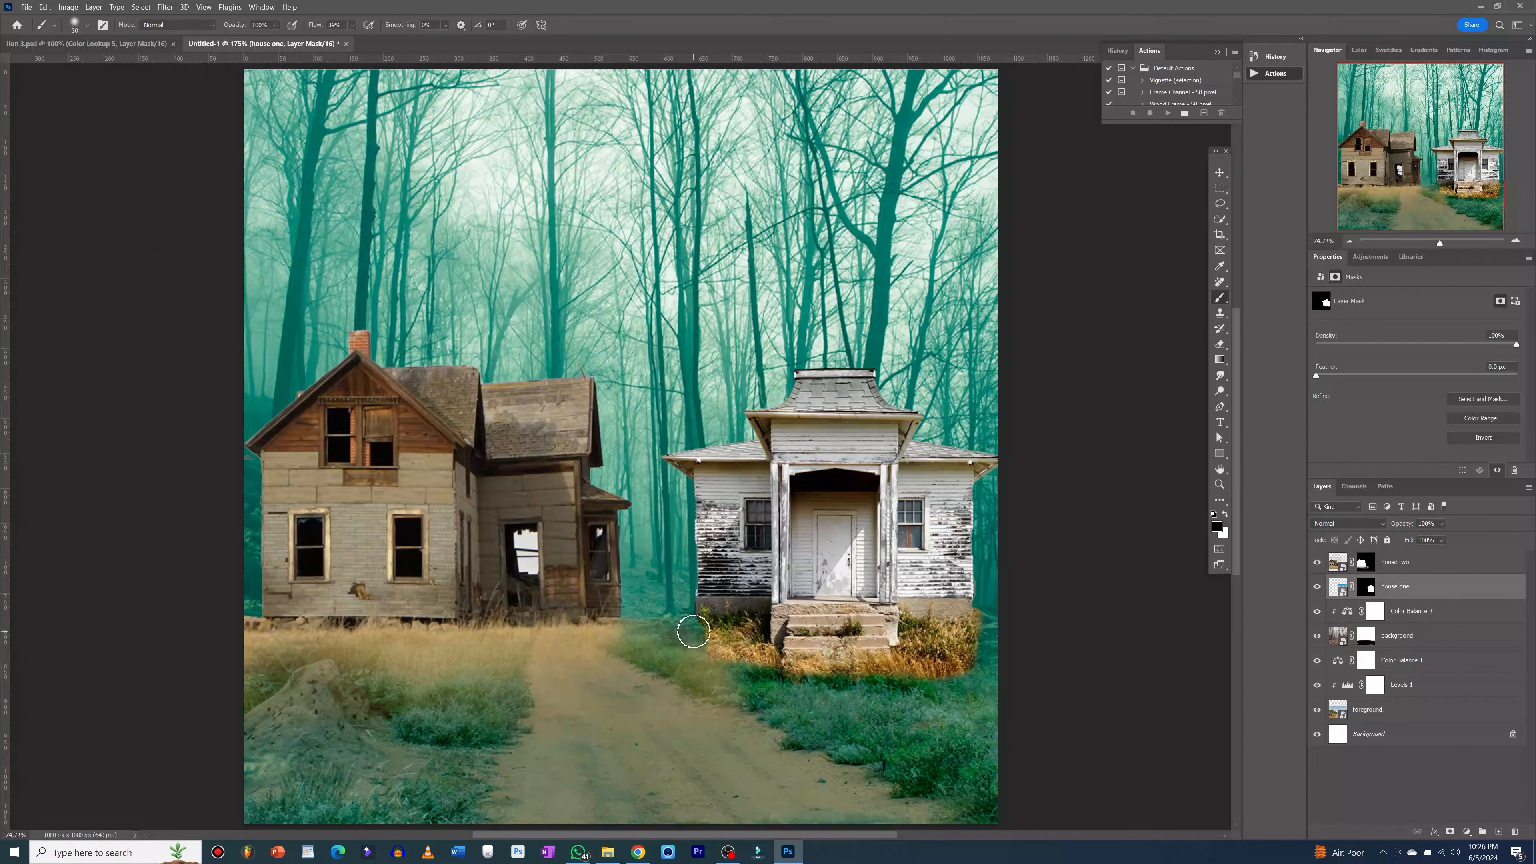
- Lower the brush opacity to 46% and fade the orange grass around the white house's steps into the green grass
{"action": "left_click", "coordinate": [275, 25]}
{"action": "left_click", "coordinate": [267, 38]}
{"action": "left_click", "coordinate": [708, 653]}
{"action": "mouse_move", "coordinate": [707, 656]}
{"action": "left_mouse_down"}
{"action": "mouse_move", "coordinate": [807, 678]}
{"action": "mouse_move", "coordinate": [976, 669]}
{"action": "mouse_move", "coordinate": [987, 616]}
{"action": "mouse_move", "coordinate": [974, 653]}
{"action": "mouse_move", "coordinate": [903, 676]}
{"action": "mouse_move", "coordinate": [749, 676]}
{"action": "mouse_move", "coordinate": [729, 659]}
{"action": "mouse_move", "coordinate": [738, 647]}
{"action": "mouse_move", "coordinate": [701, 663]}
{"action": "mouse_move", "coordinate": [701, 650]}
{"action": "mouse_move", "coordinate": [795, 672]}
{"action": "left_mouse_up"}
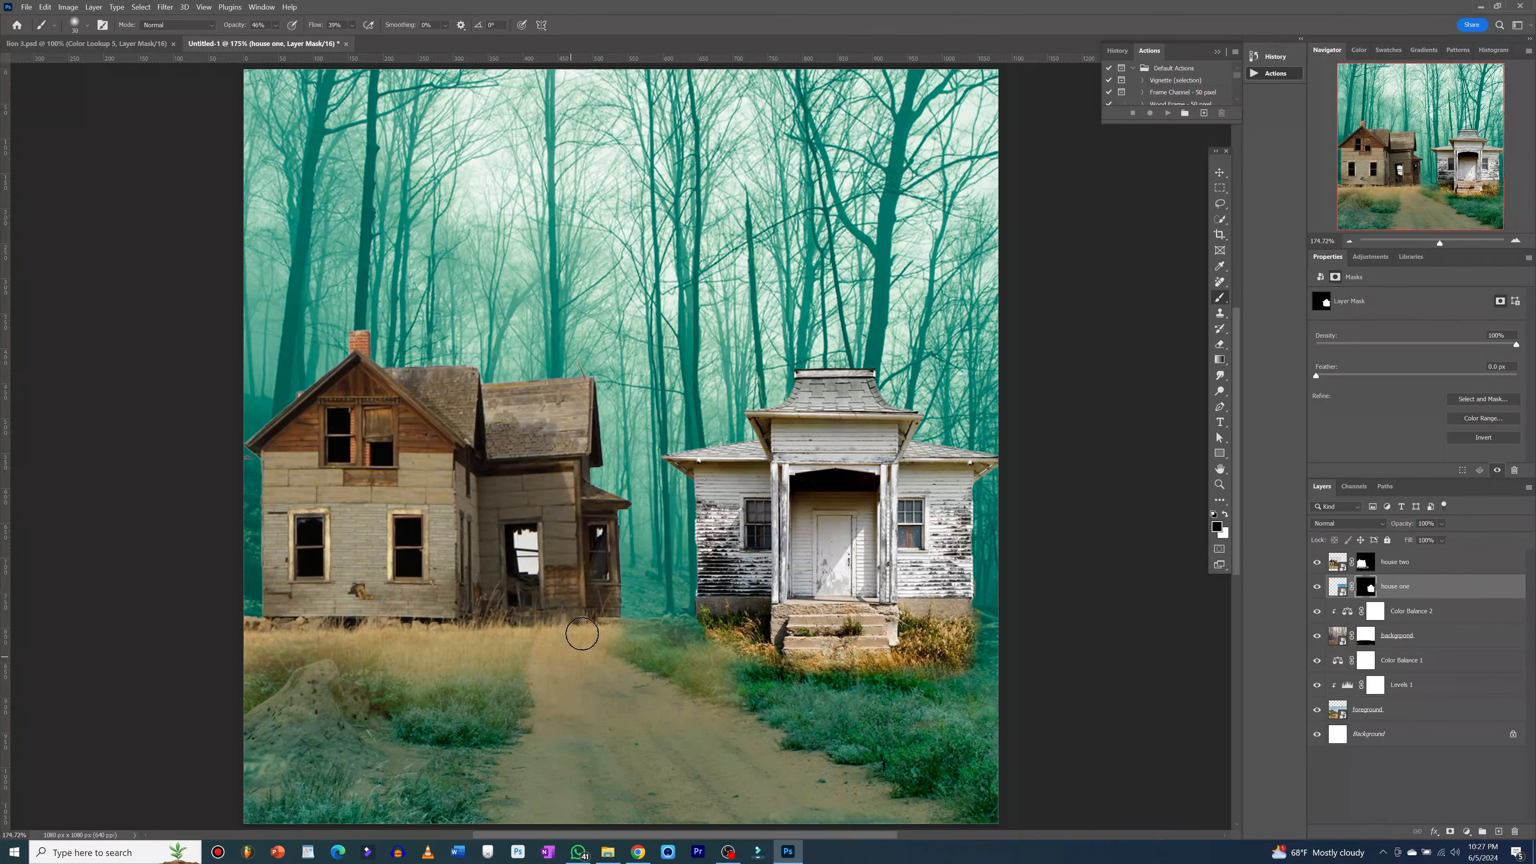
- Add a Color Balance adjustment clipped to "house one" with midtones at Cyan -71, Green +39 and Blue +31
{"action": "key", "text": "ctrl+1"}
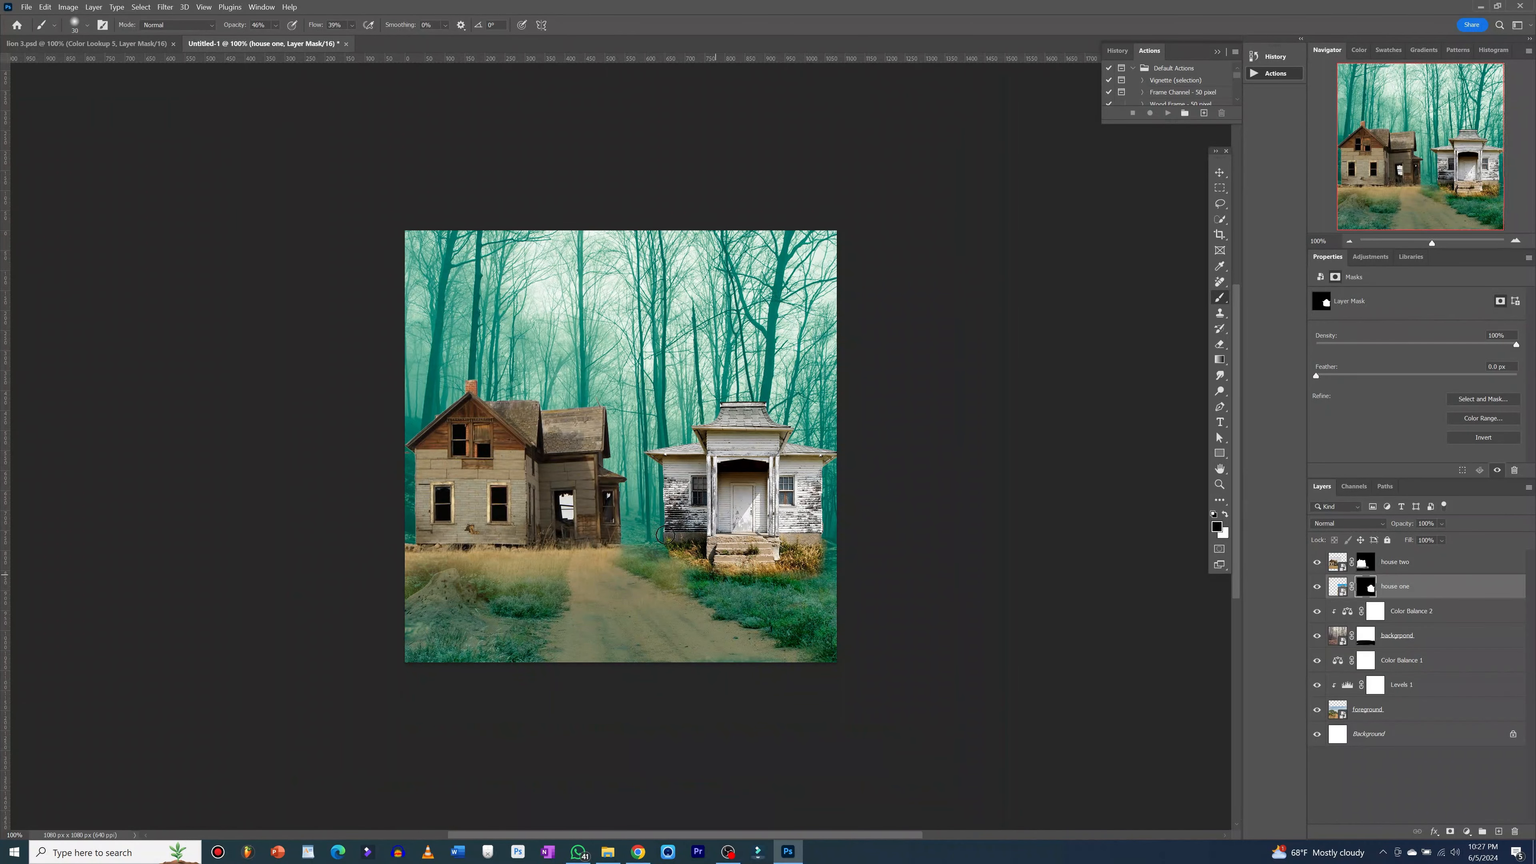
{"action": "key", "text": "v"}
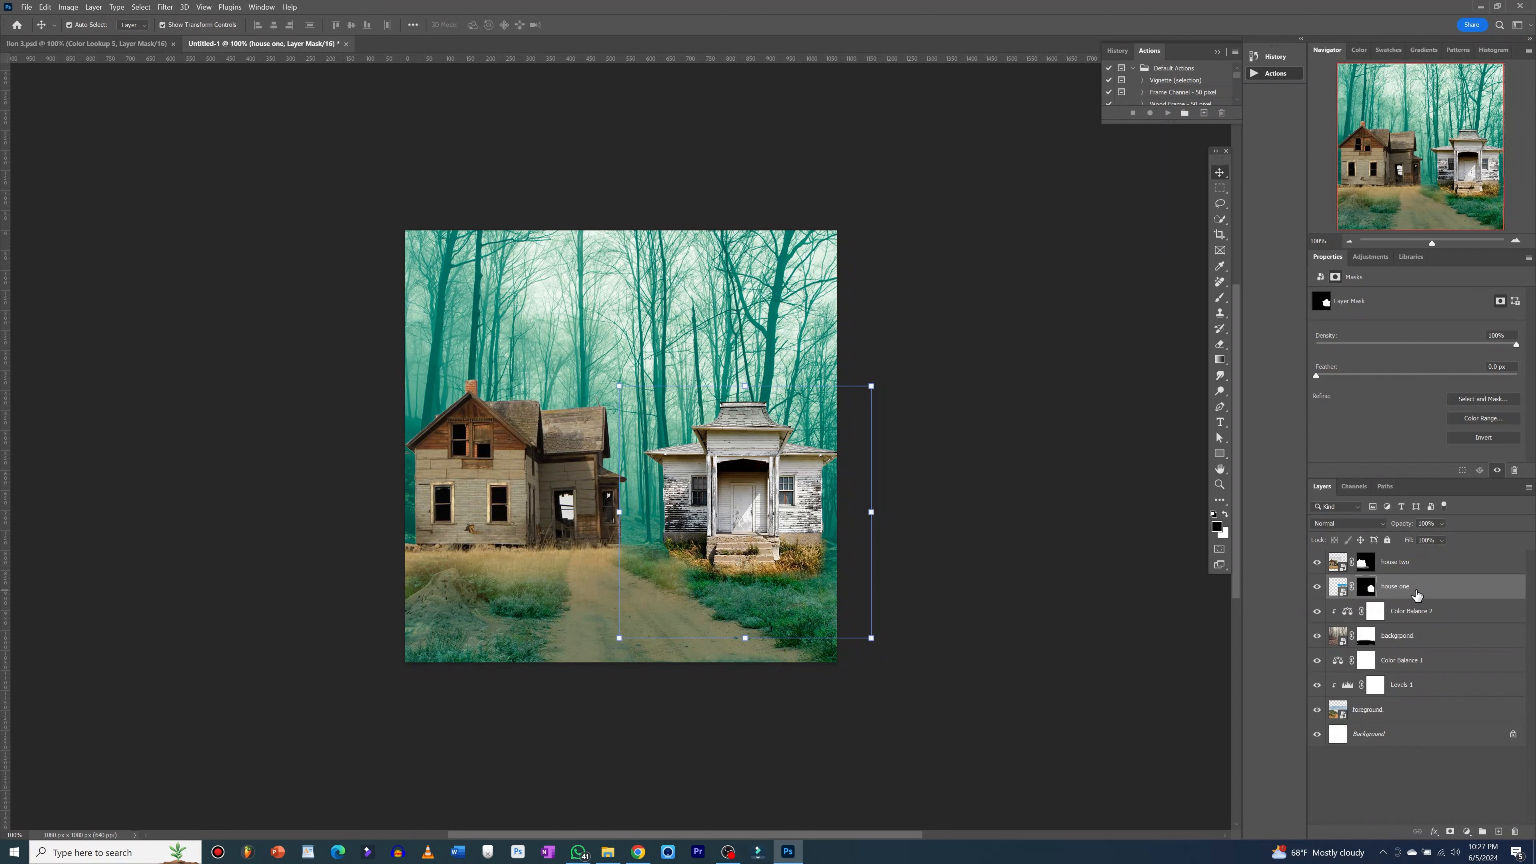
{"action": "left_click", "coordinate": [1415, 596]}
{"action": "left_click", "coordinate": [1370, 260]}
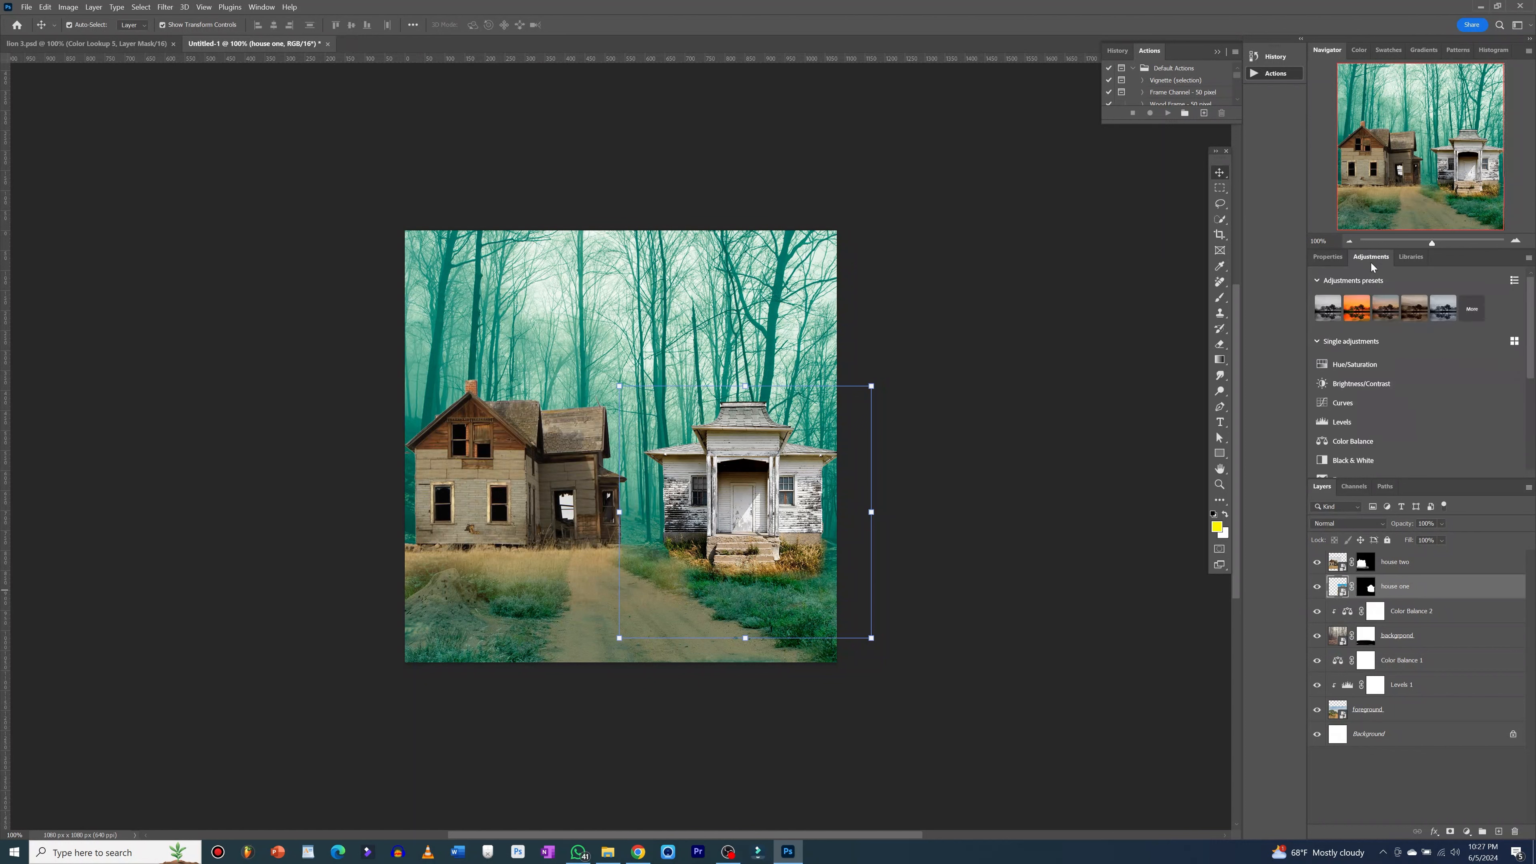
{"action": "left_click", "coordinate": [1367, 440]}
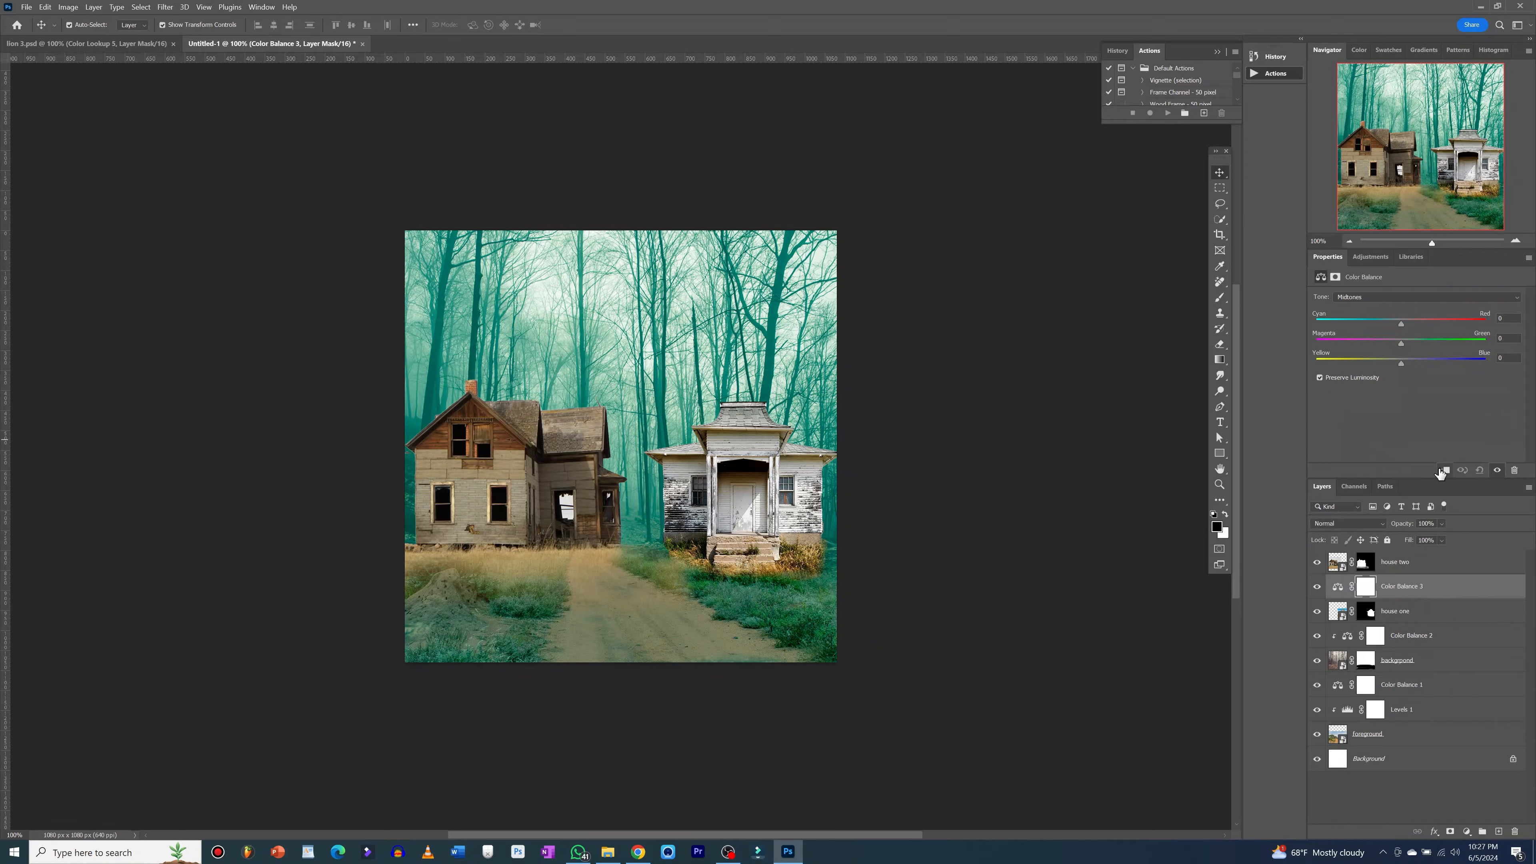
{"action": "left_click", "coordinate": [1444, 470]}
{"action": "left_click_drag", "start_coordinate": [1399, 331], "coordinate": [1428, 363]}
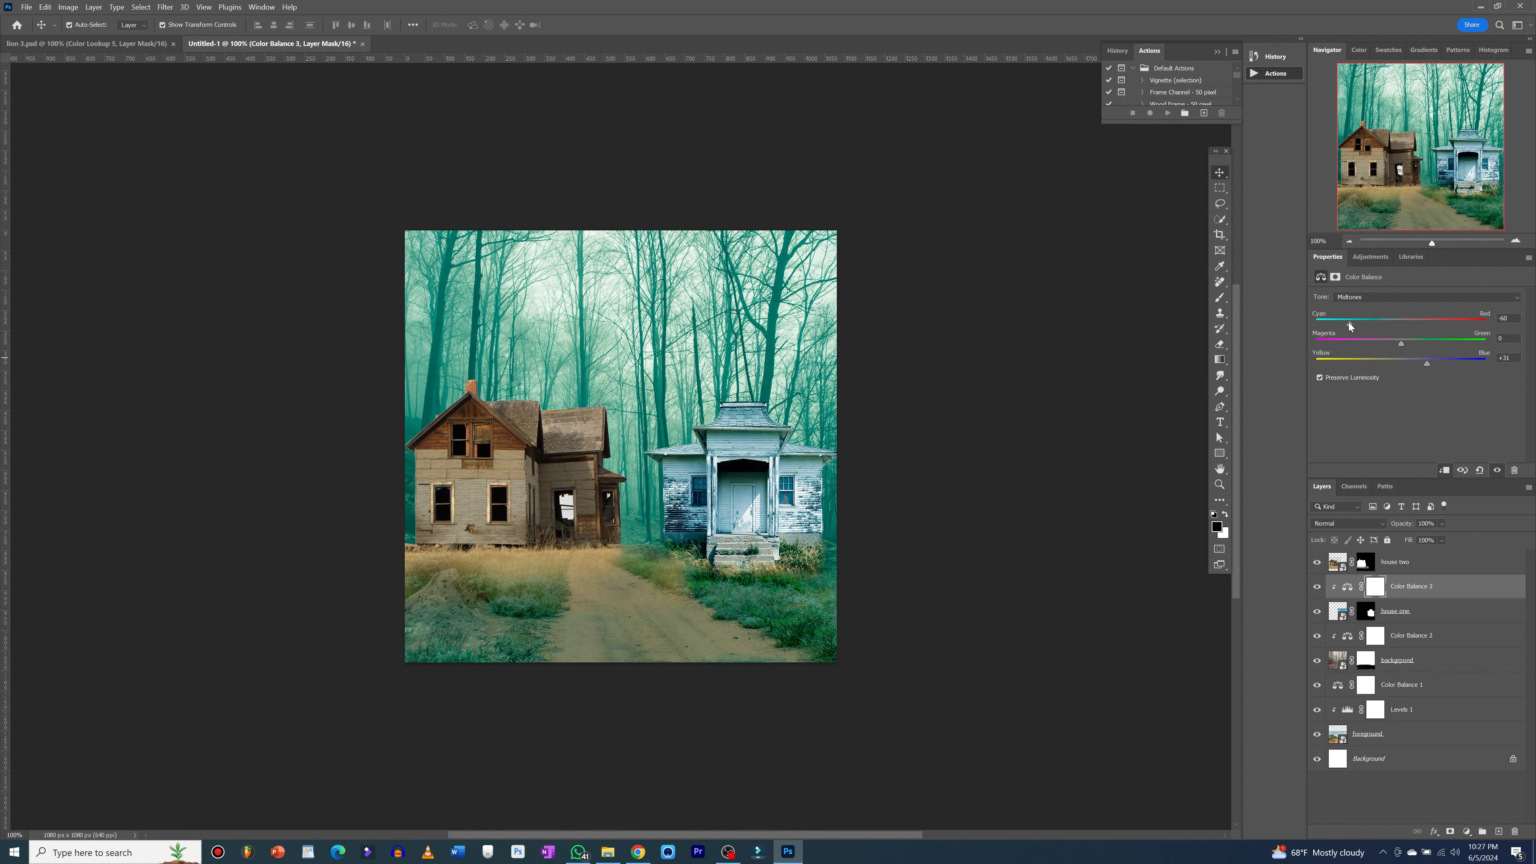
{"action": "left_click_drag", "start_coordinate": [1350, 326], "coordinate": [1432, 342]}
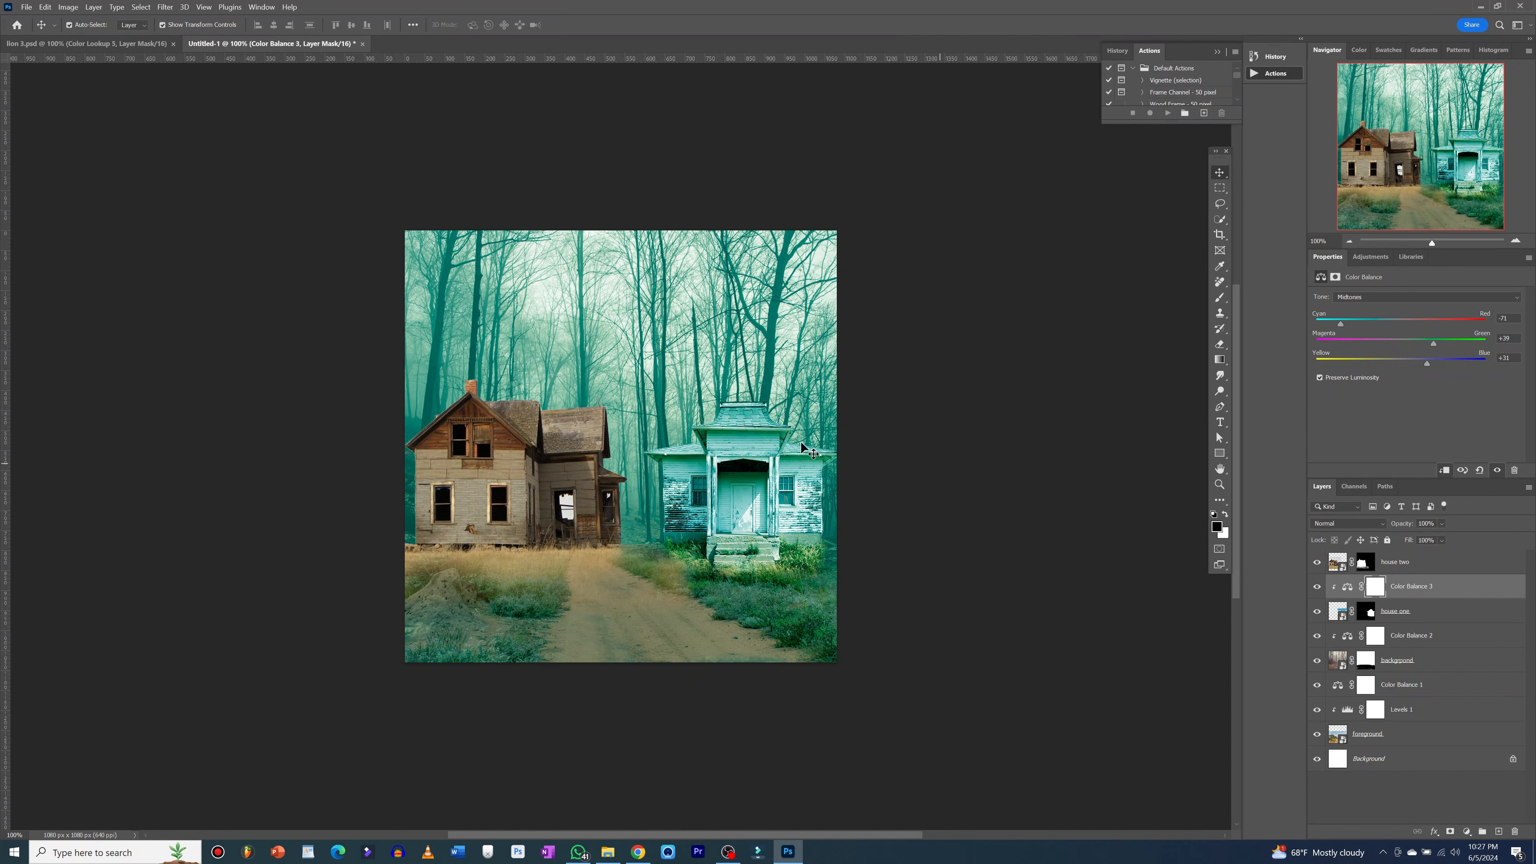
- Add a Color Balance adjustment clipped to "house two" with midtones at Cyan -42, Green +31 and Blue +24
{"action": "left_click", "coordinate": [554, 510]}
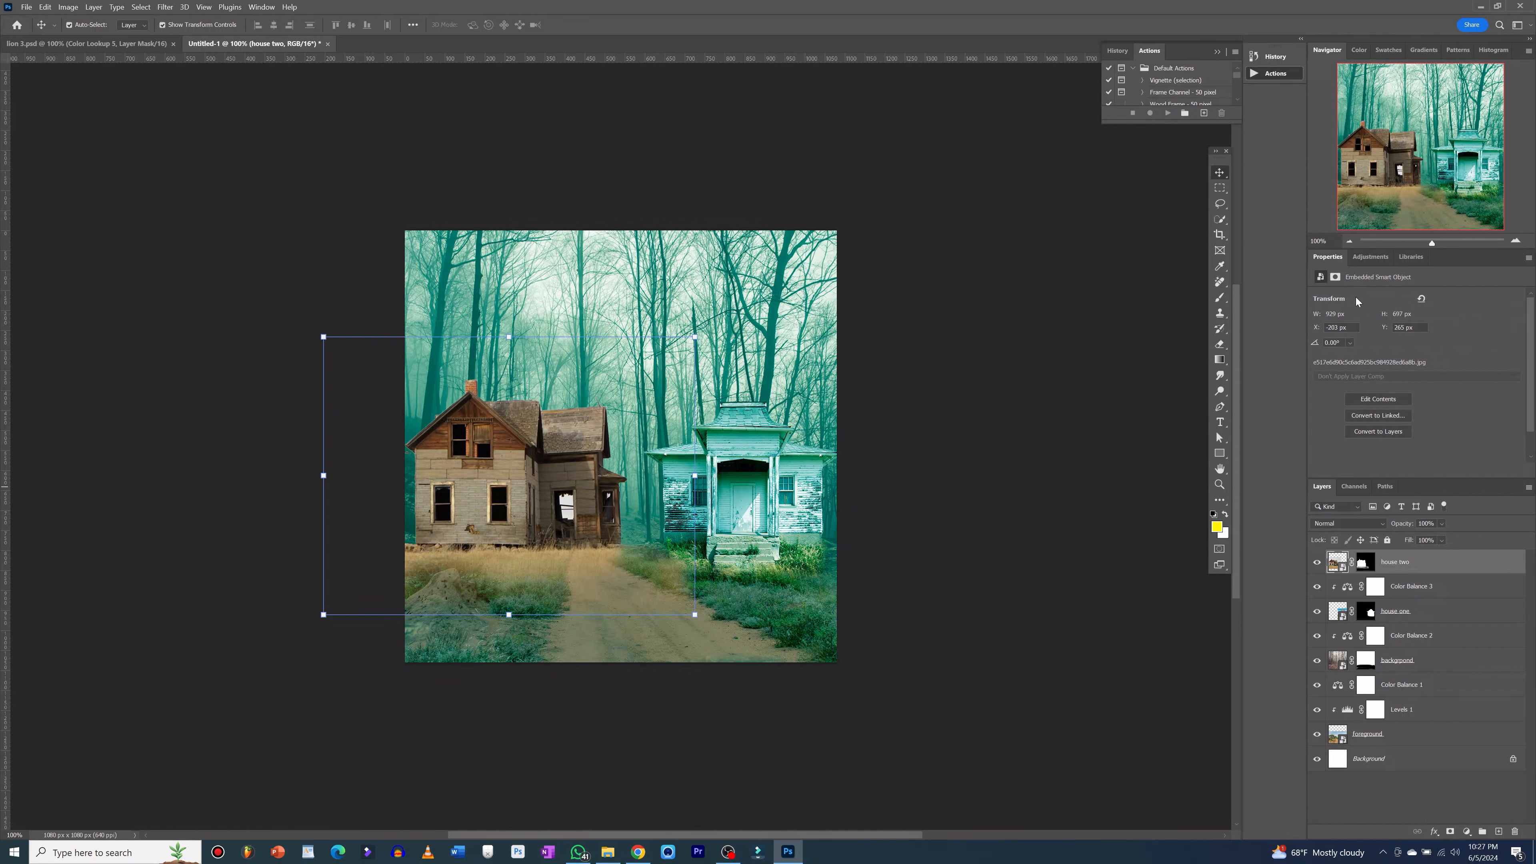
{"action": "left_click", "coordinate": [1365, 258]}
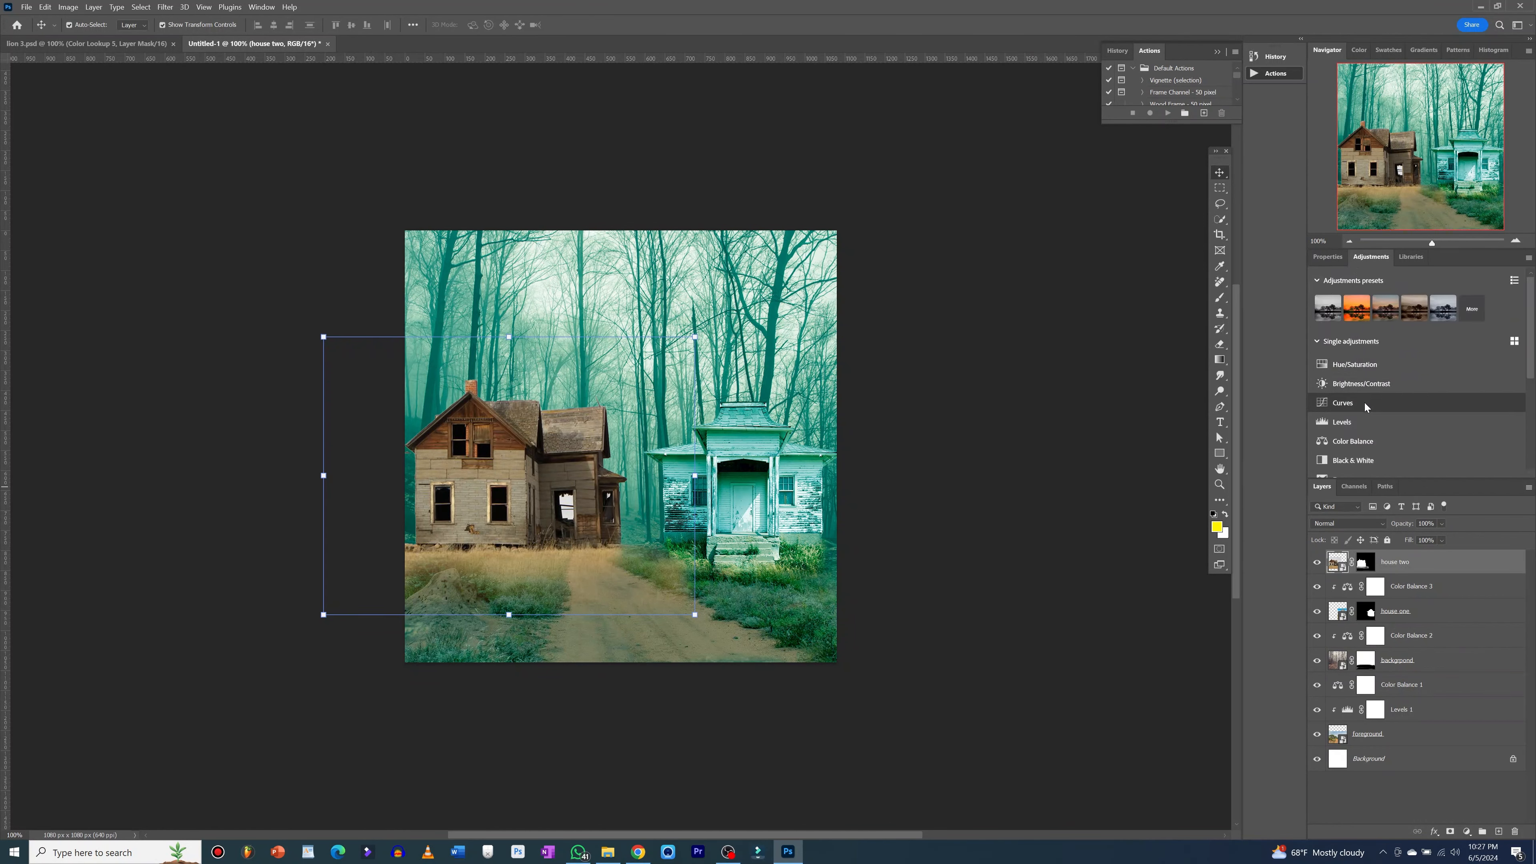
{"action": "left_click", "coordinate": [1352, 442]}
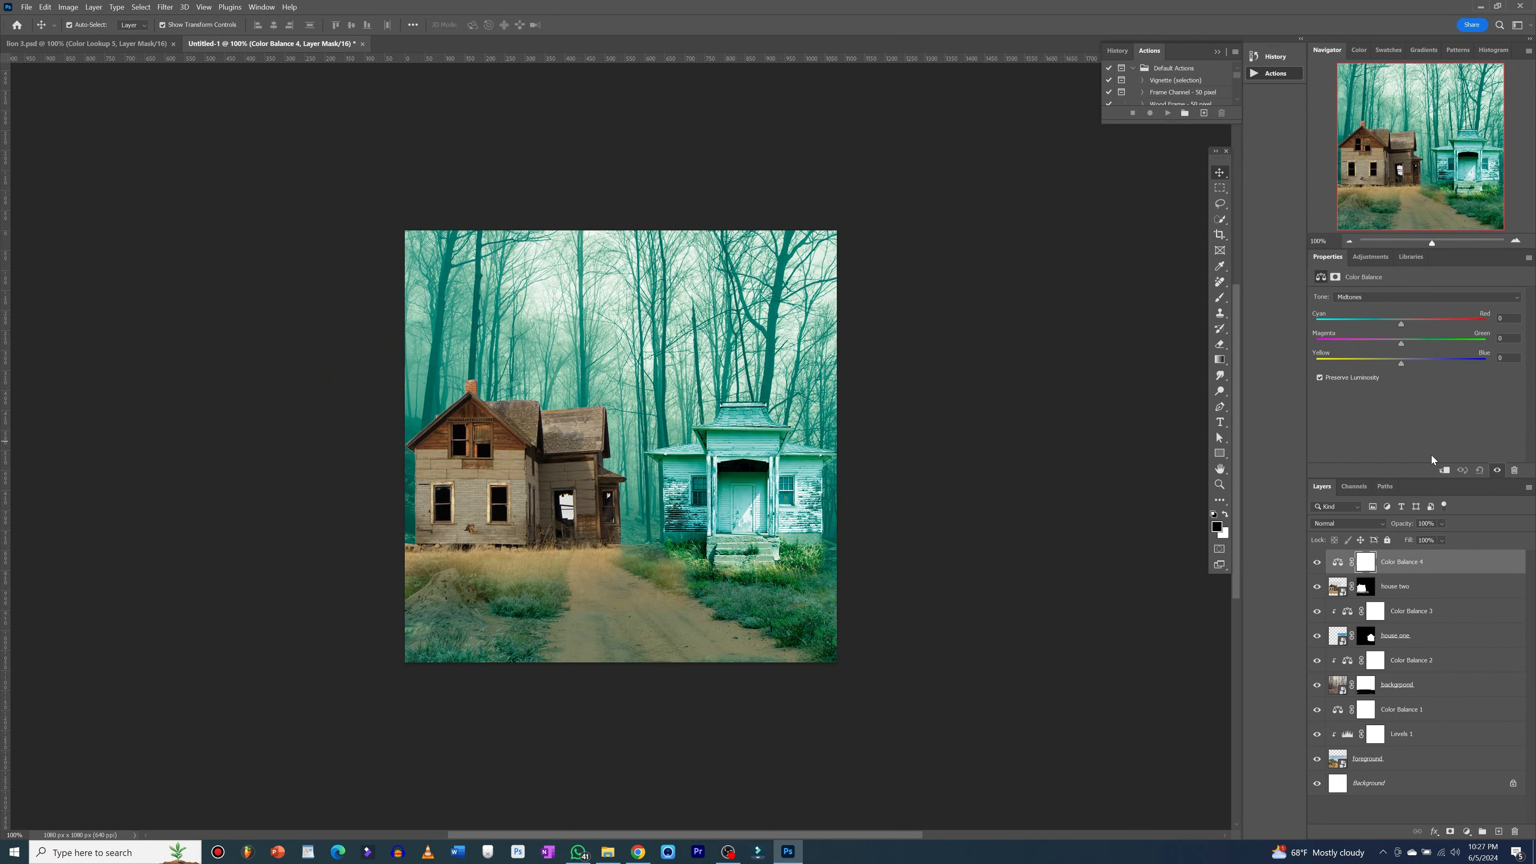
{"action": "left_click", "coordinate": [1444, 470]}
{"action": "mouse_move", "coordinate": [1402, 330]}
{"action": "left_mouse_down"}
{"action": "mouse_move", "coordinate": [1368, 336]}
{"action": "mouse_move", "coordinate": [1400, 364]}
{"action": "mouse_move", "coordinate": [1422, 364]}
{"action": "mouse_move", "coordinate": [1408, 345]}
{"action": "mouse_move", "coordinate": [1421, 345]}
{"action": "left_mouse_up"}
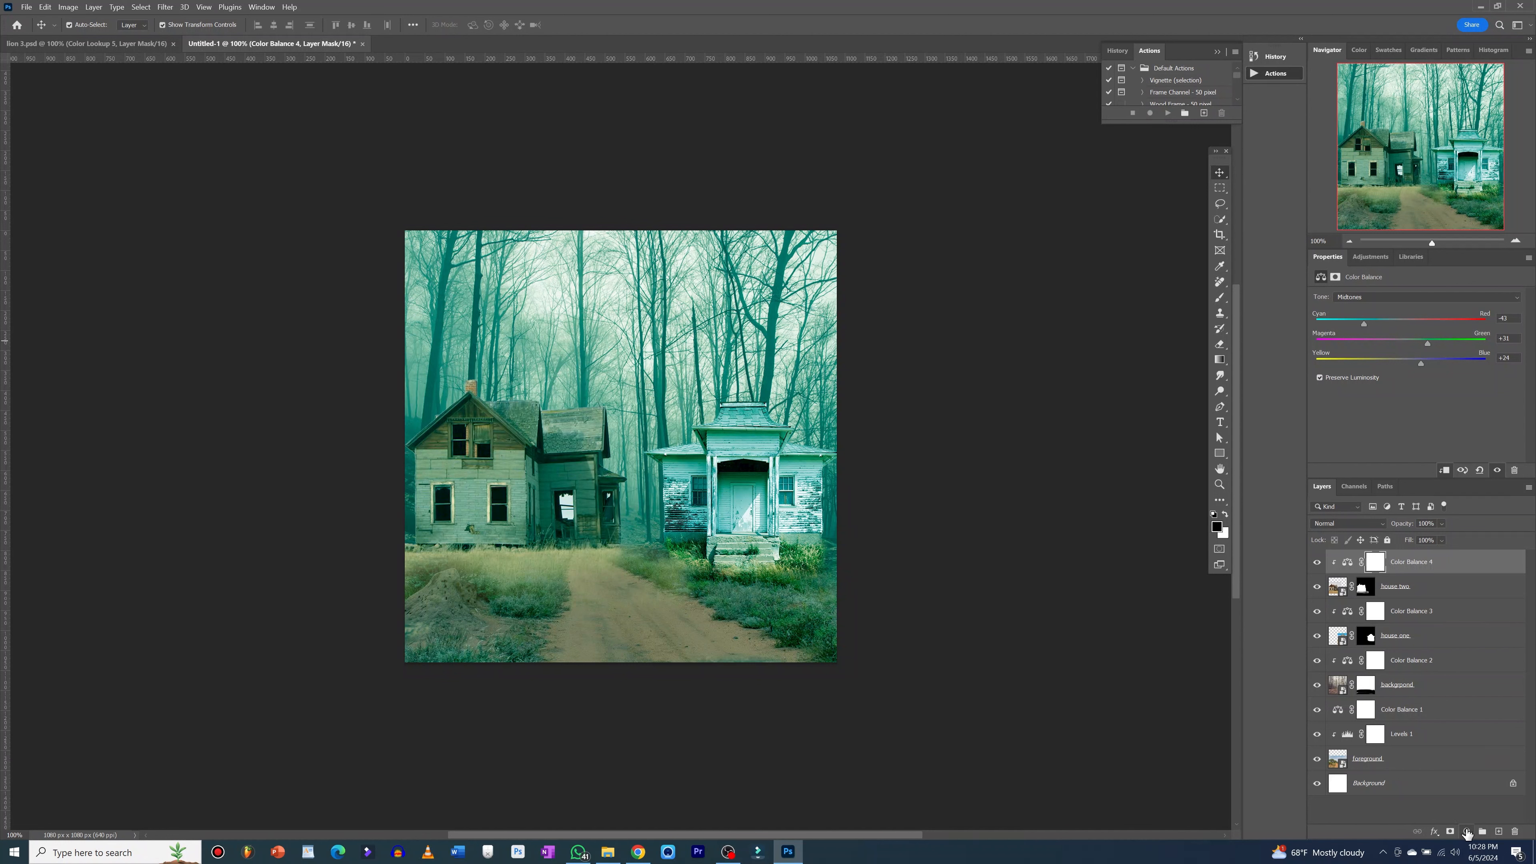
- Add a Color Lookup adjustment above all layers using the NightFromDay.CUBE 3D LUT
{"action": "left_click", "coordinate": [1467, 833]}
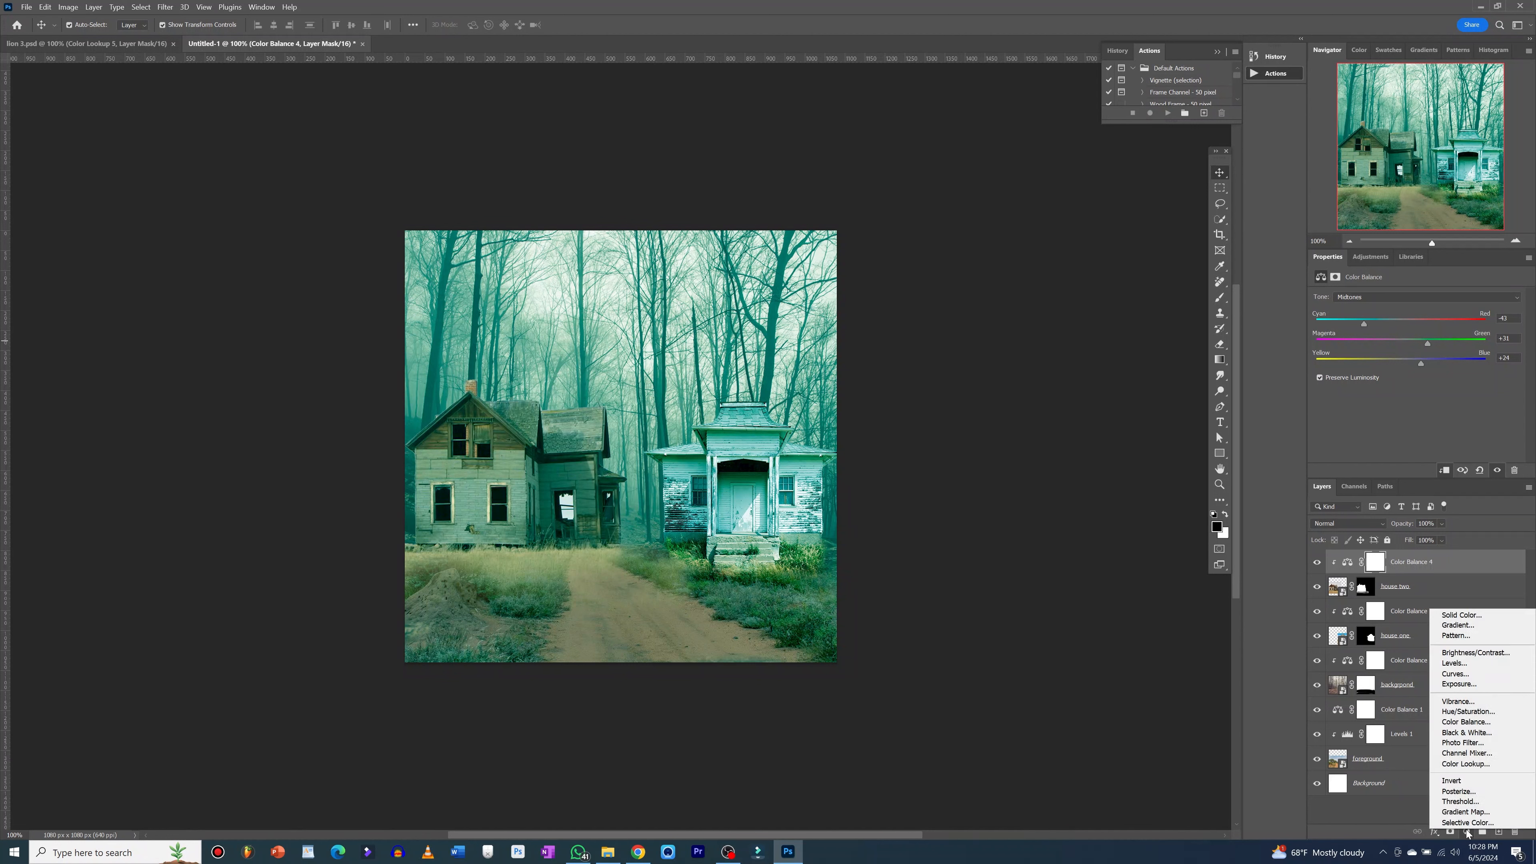
{"action": "left_click", "coordinate": [1464, 764]}
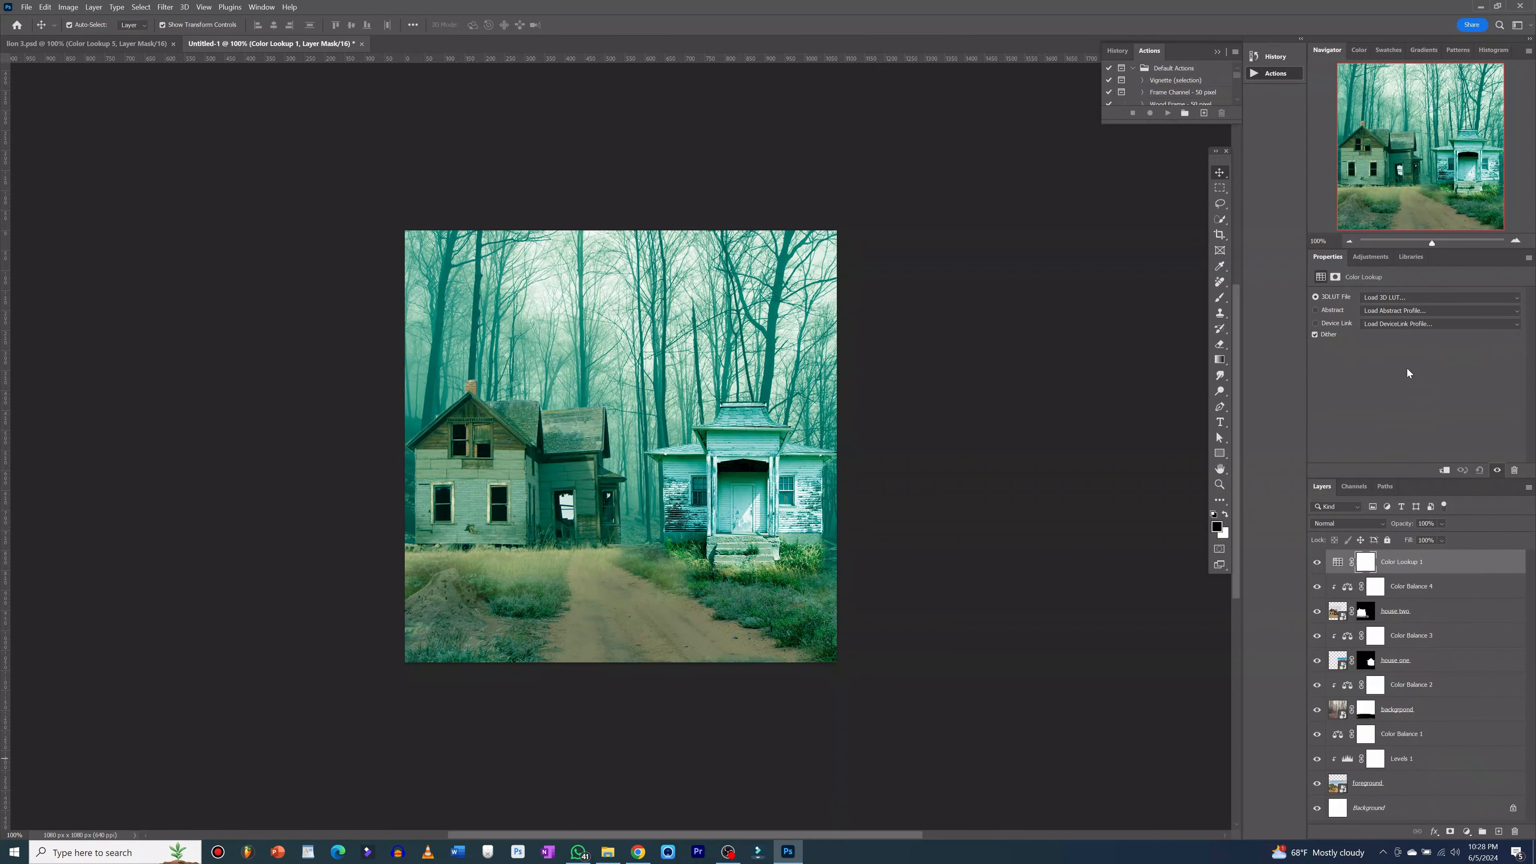
{"action": "left_click", "coordinate": [1407, 298]}
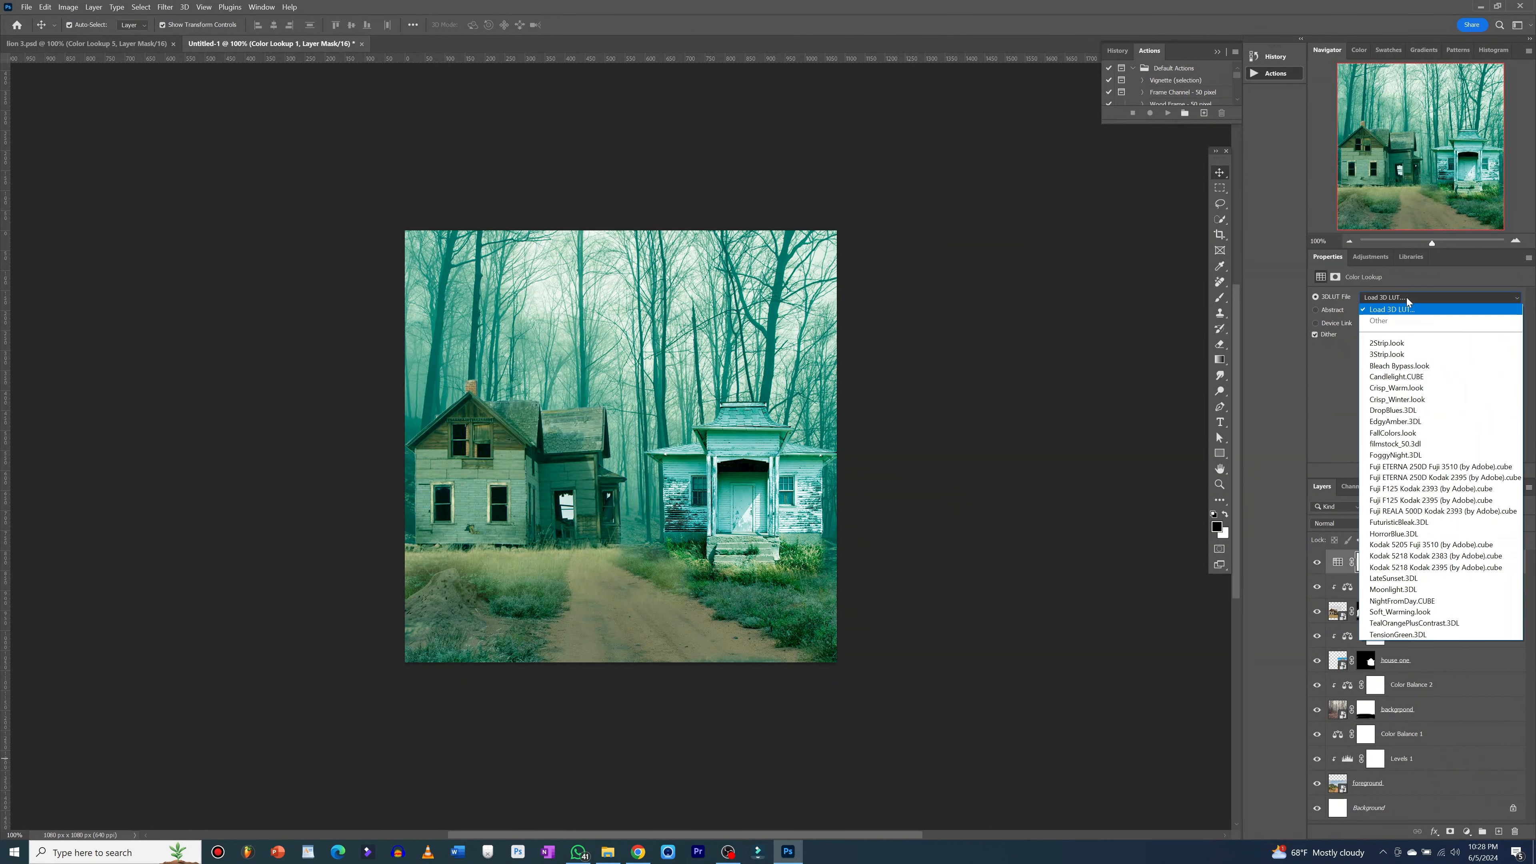
{"action": "left_click", "coordinate": [1412, 601]}
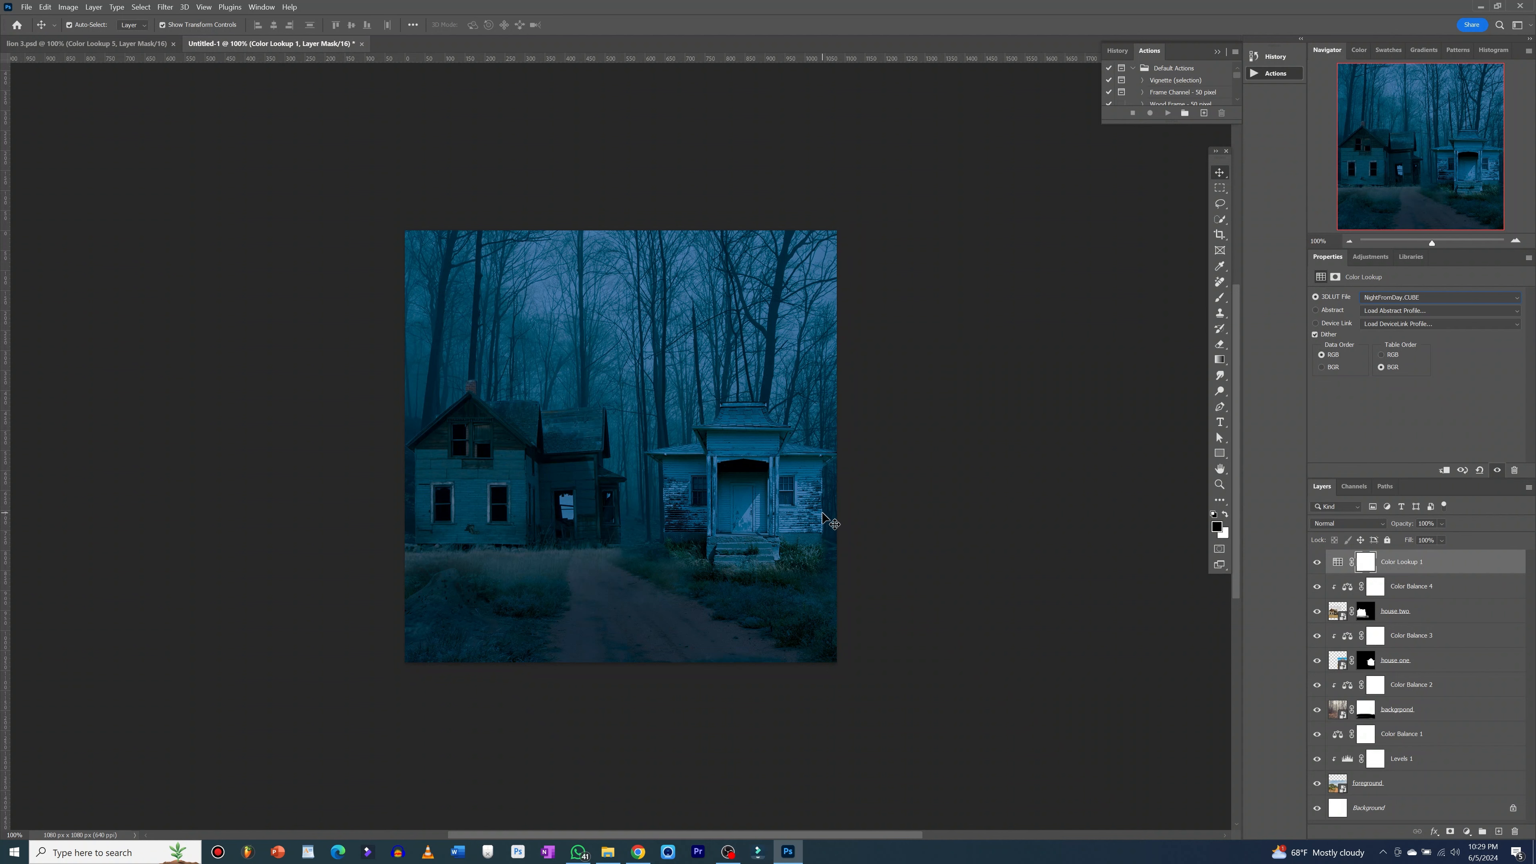
- Add a Hue/Saturation adjustment above the Color Lookup layer and enable Colorize
{"action": "key", "text": "ctrl+plus"}
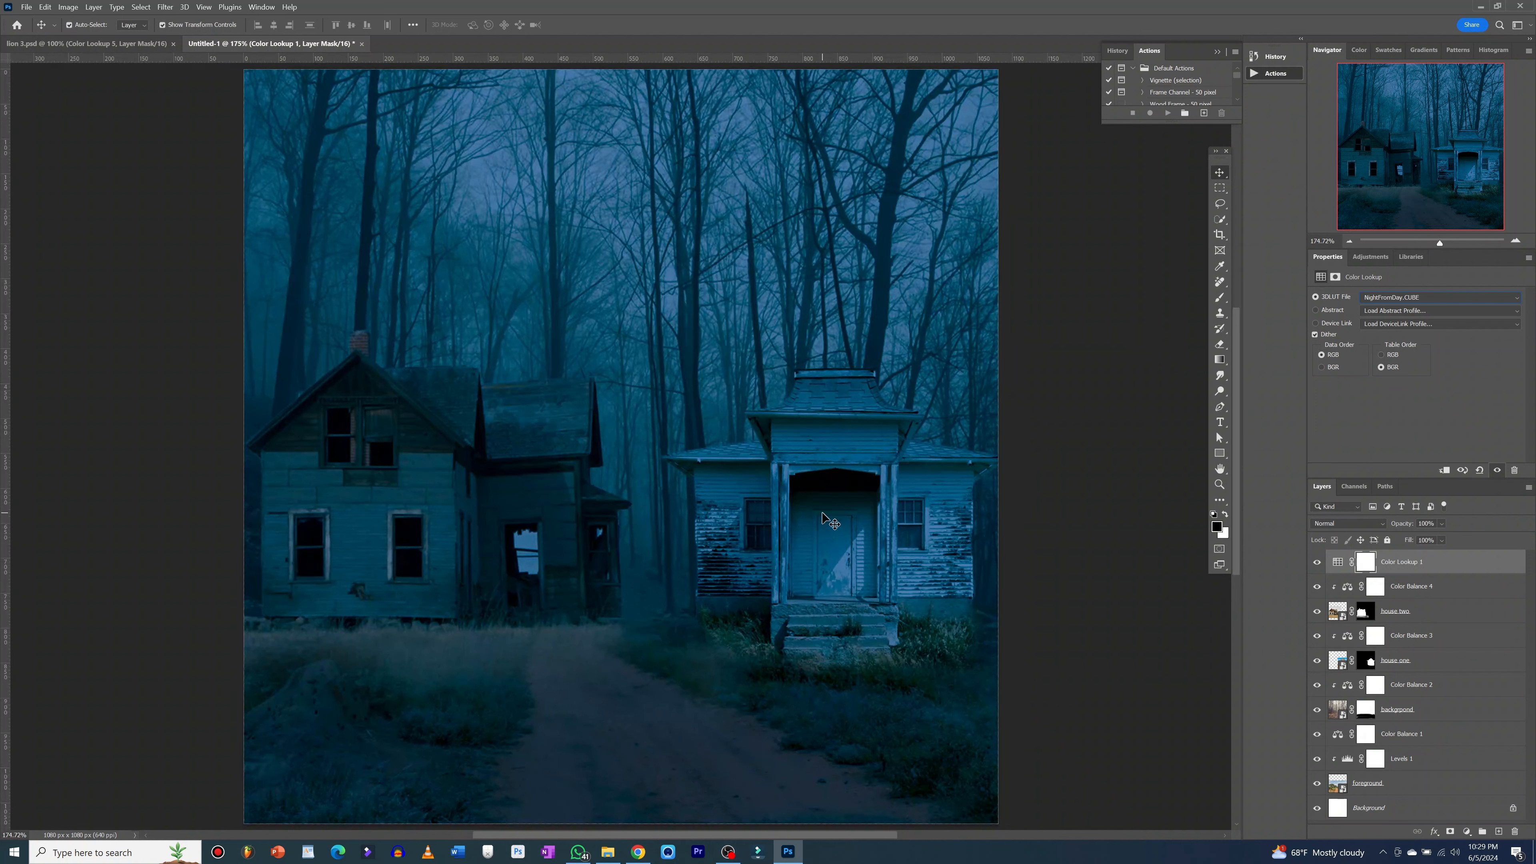
{"action": "key", "text": "alt+space"}
{"action": "left_click_drag", "start_coordinate": [716, 485], "coordinate": [764, 548]}
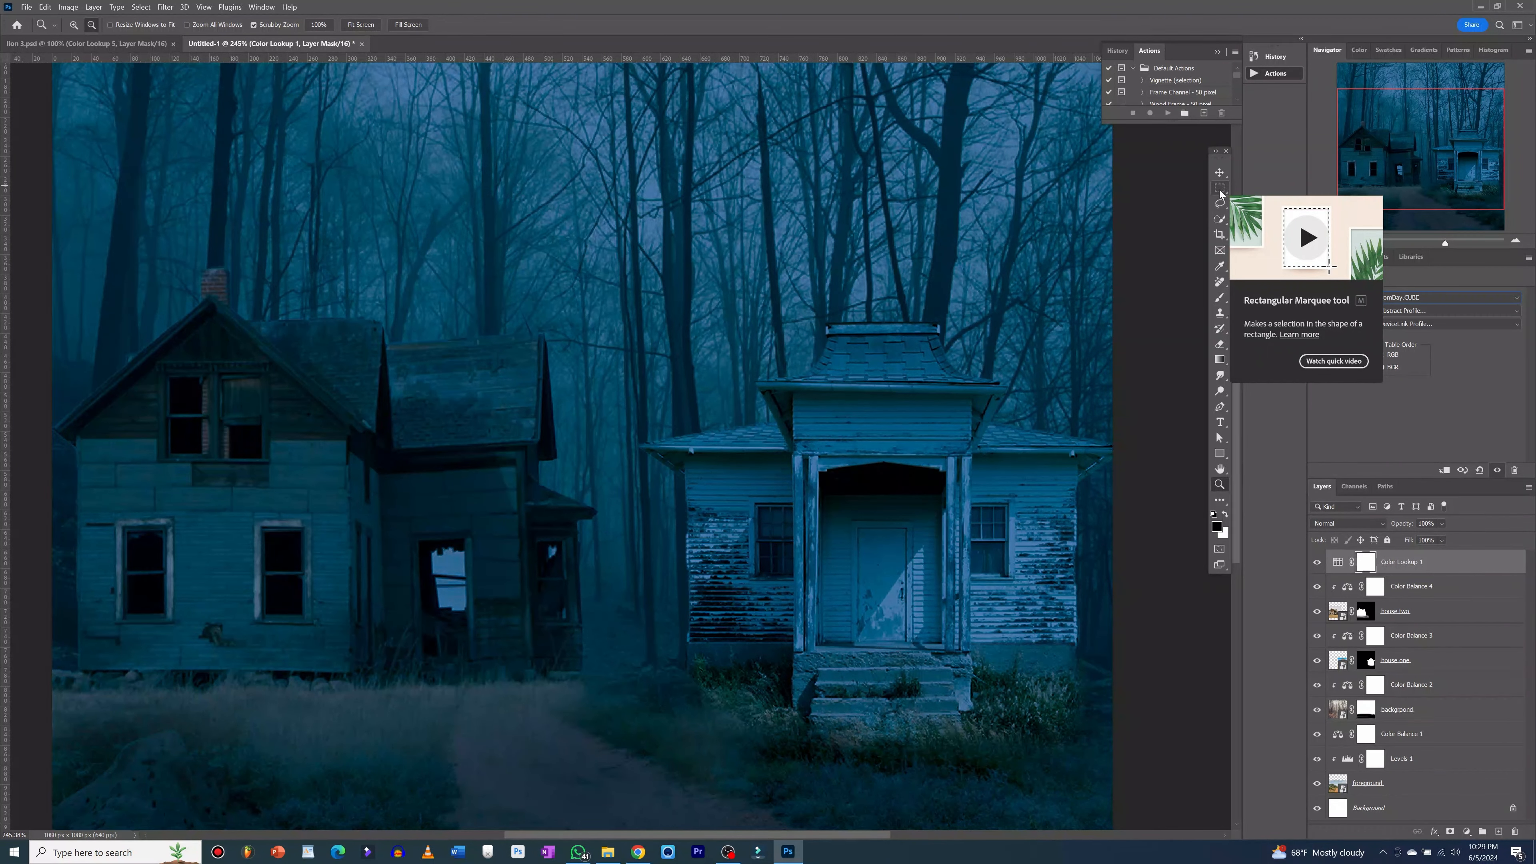
{"action": "left_click", "coordinate": [1220, 189]}
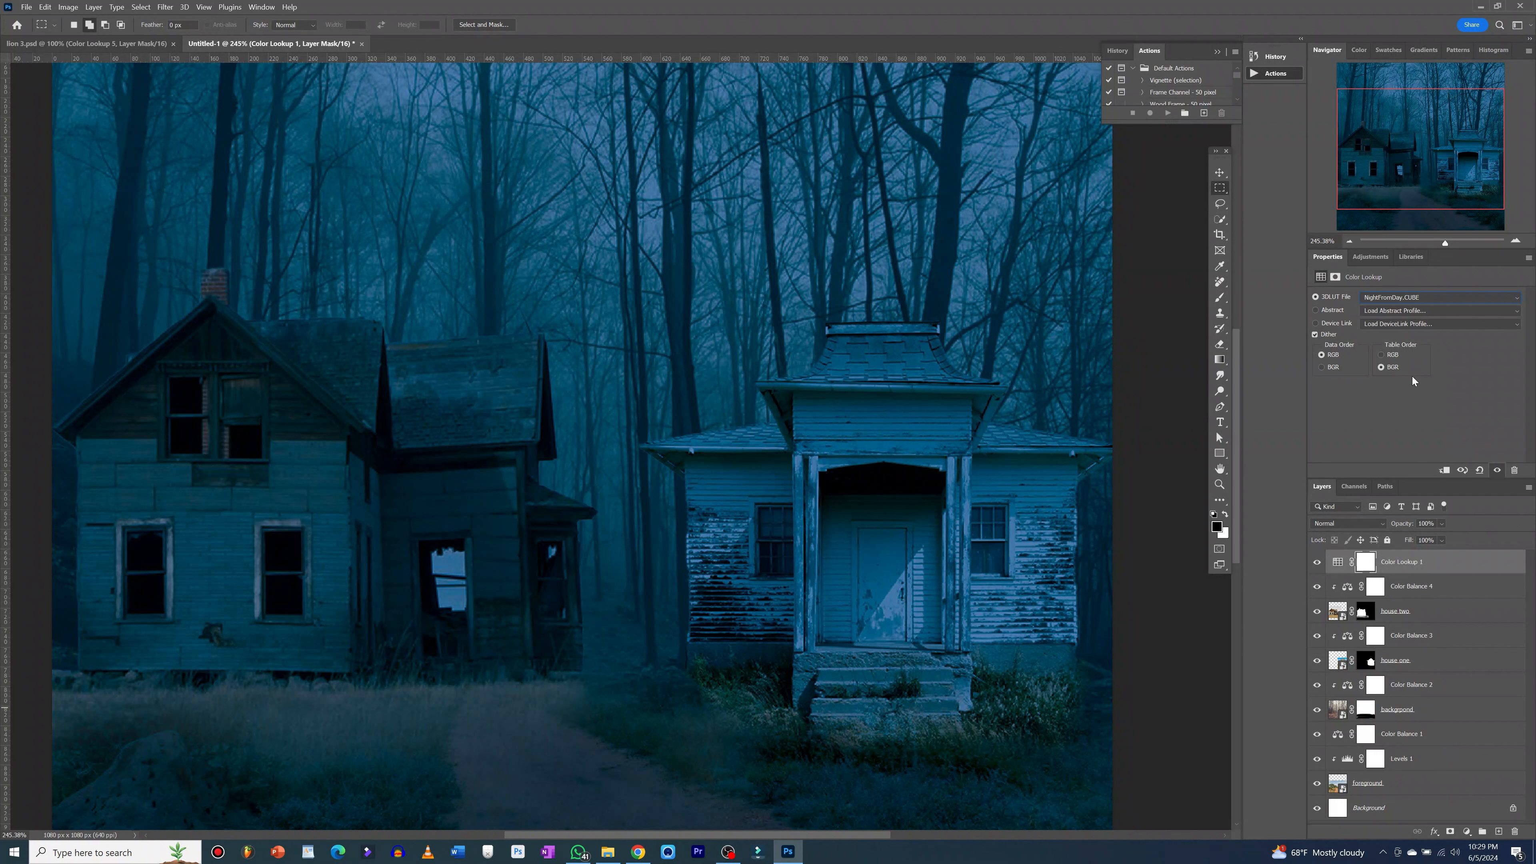
{"action": "left_click", "coordinate": [1388, 259]}
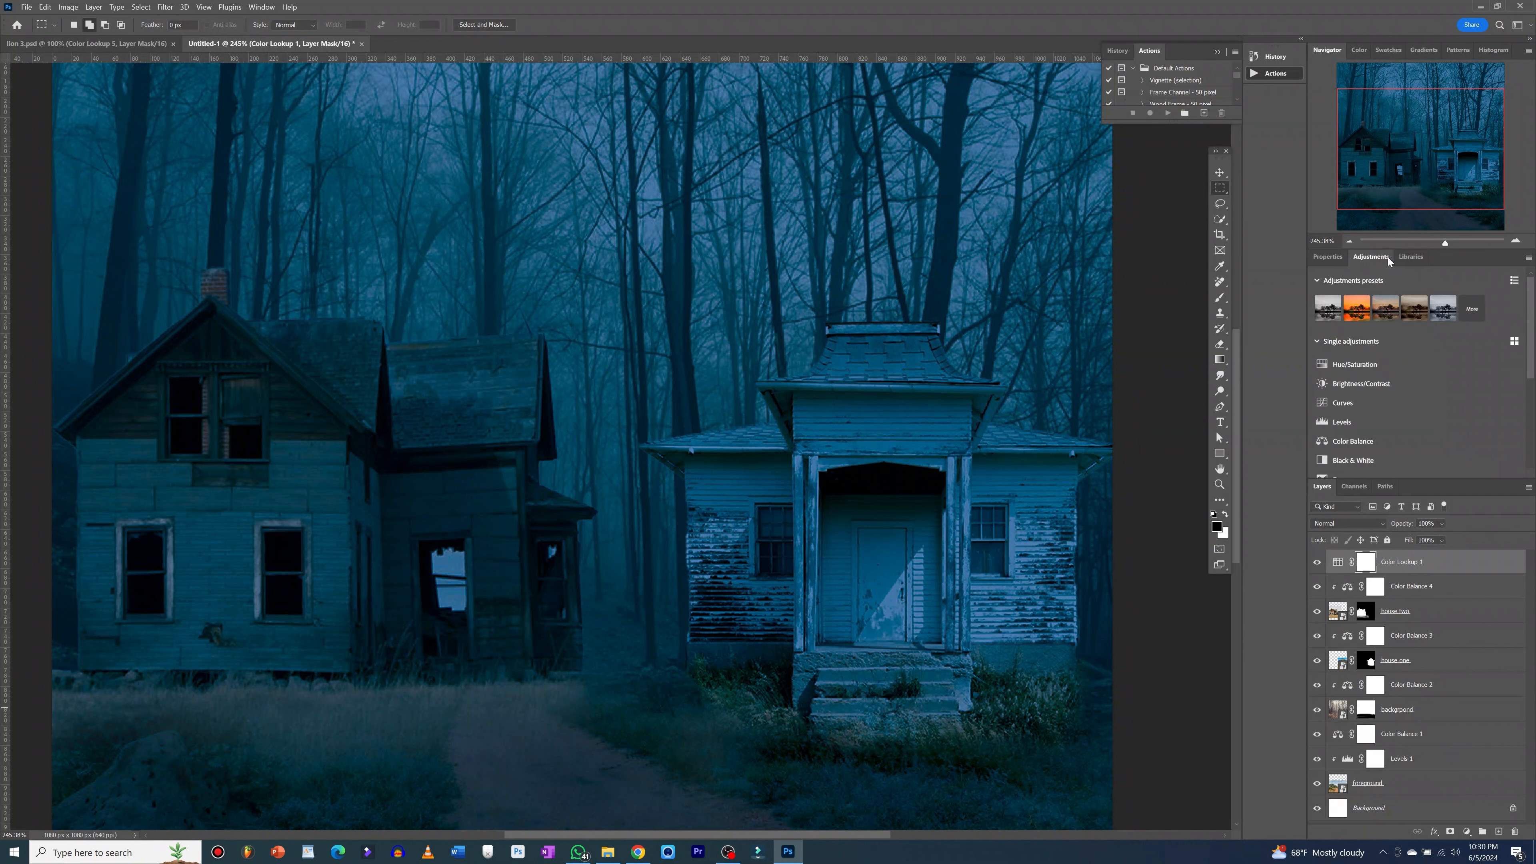
{"action": "left_click", "coordinate": [1375, 369]}
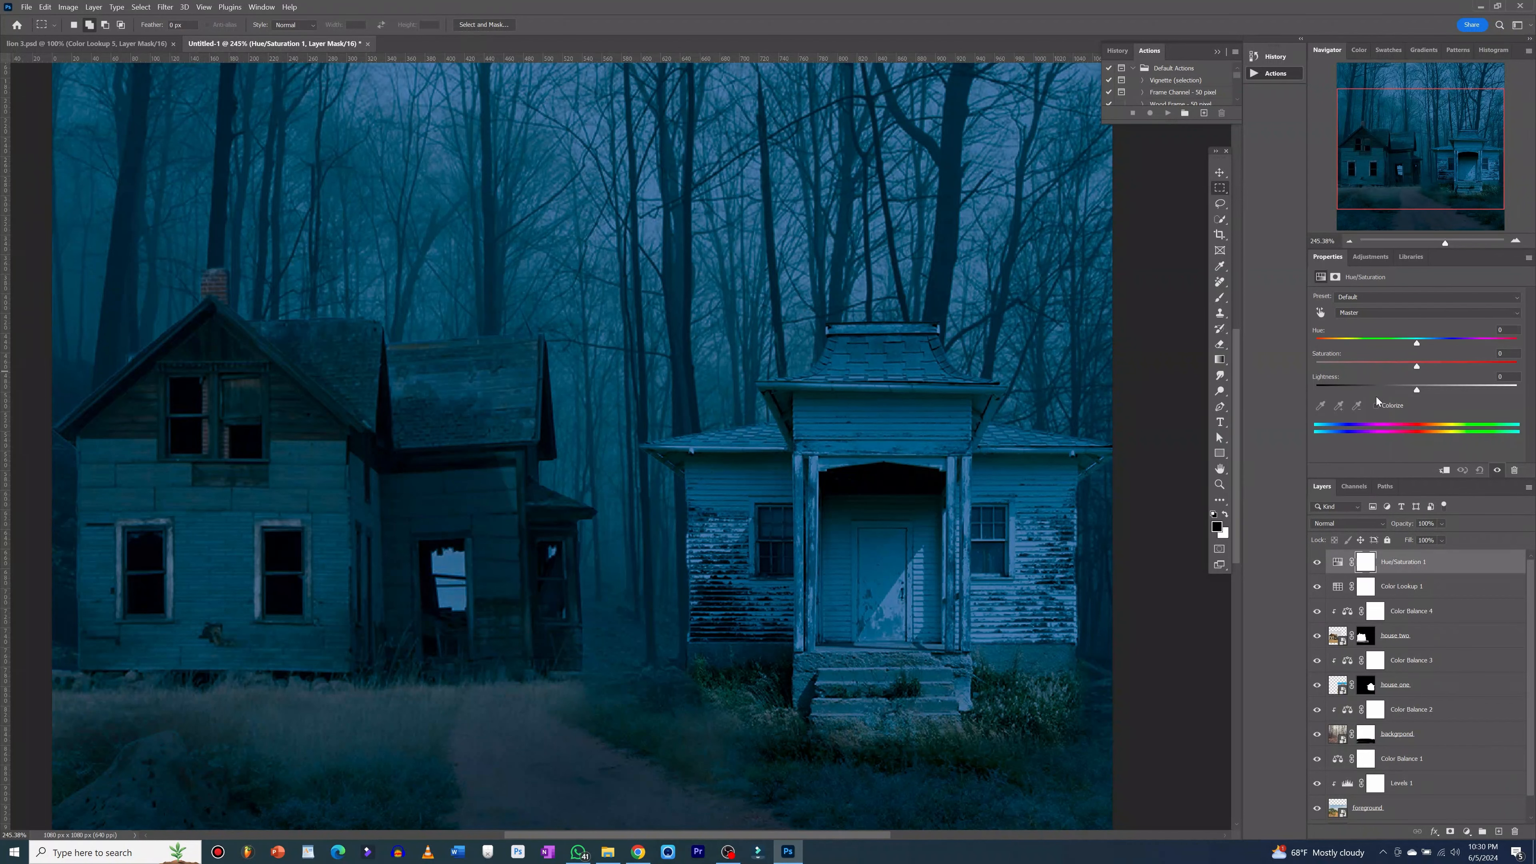
{"action": "left_click", "coordinate": [1376, 407]}
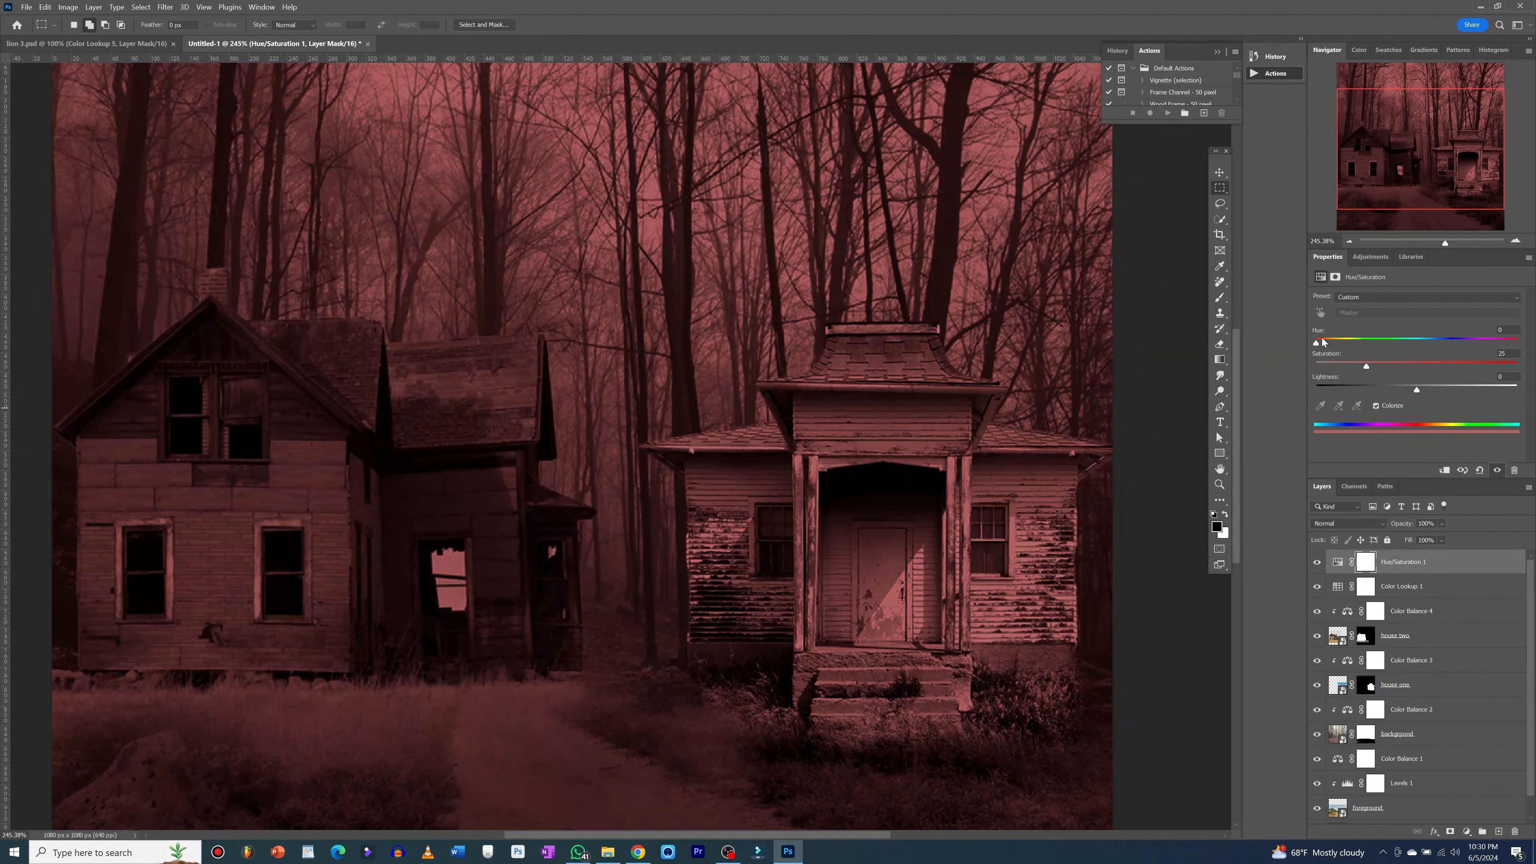
- Tune the Hue/Saturation tint to a strongly saturated yellow-orange with hue 41 and lightness +41, and invert its mask to black
{"action": "left_click_drag", "start_coordinate": [1316, 343], "coordinate": [1330, 344]}
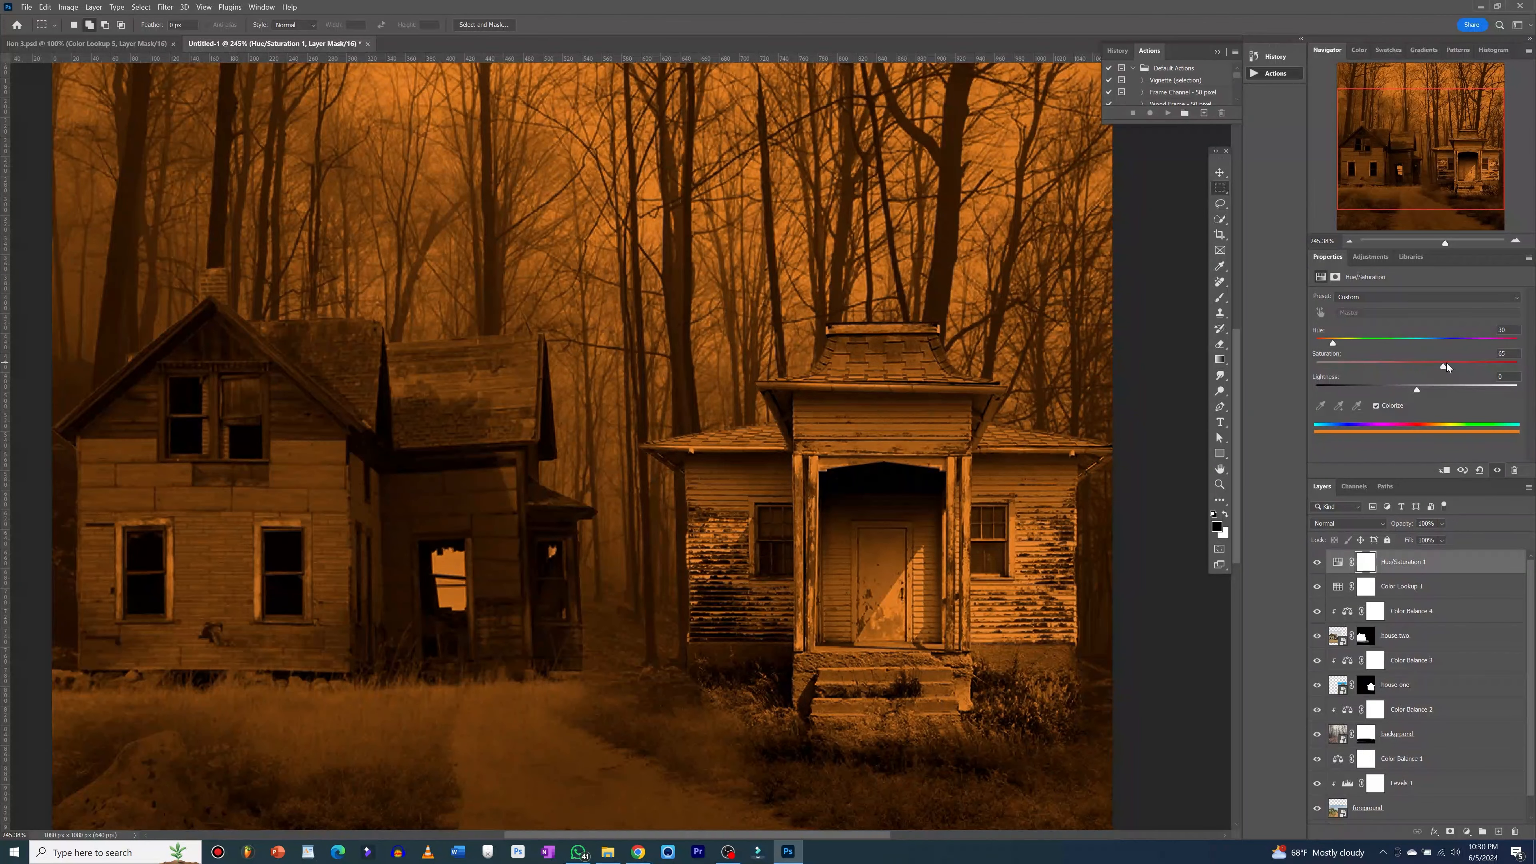
{"action": "left_click_drag", "start_coordinate": [1446, 365], "coordinate": [1464, 360]}
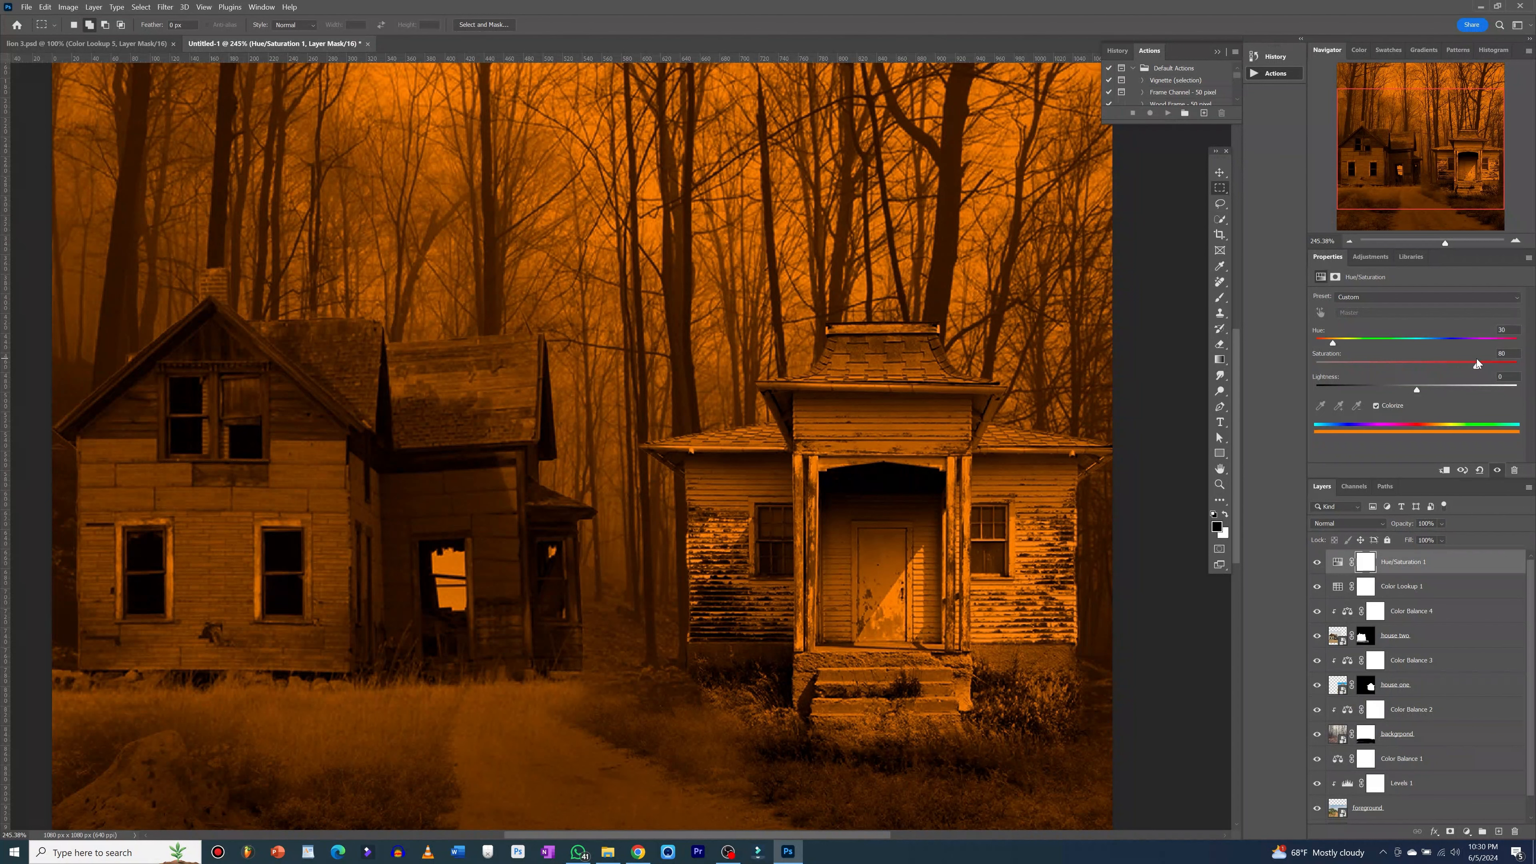
{"action": "left_click_drag", "start_coordinate": [1416, 387], "coordinate": [1462, 387]}
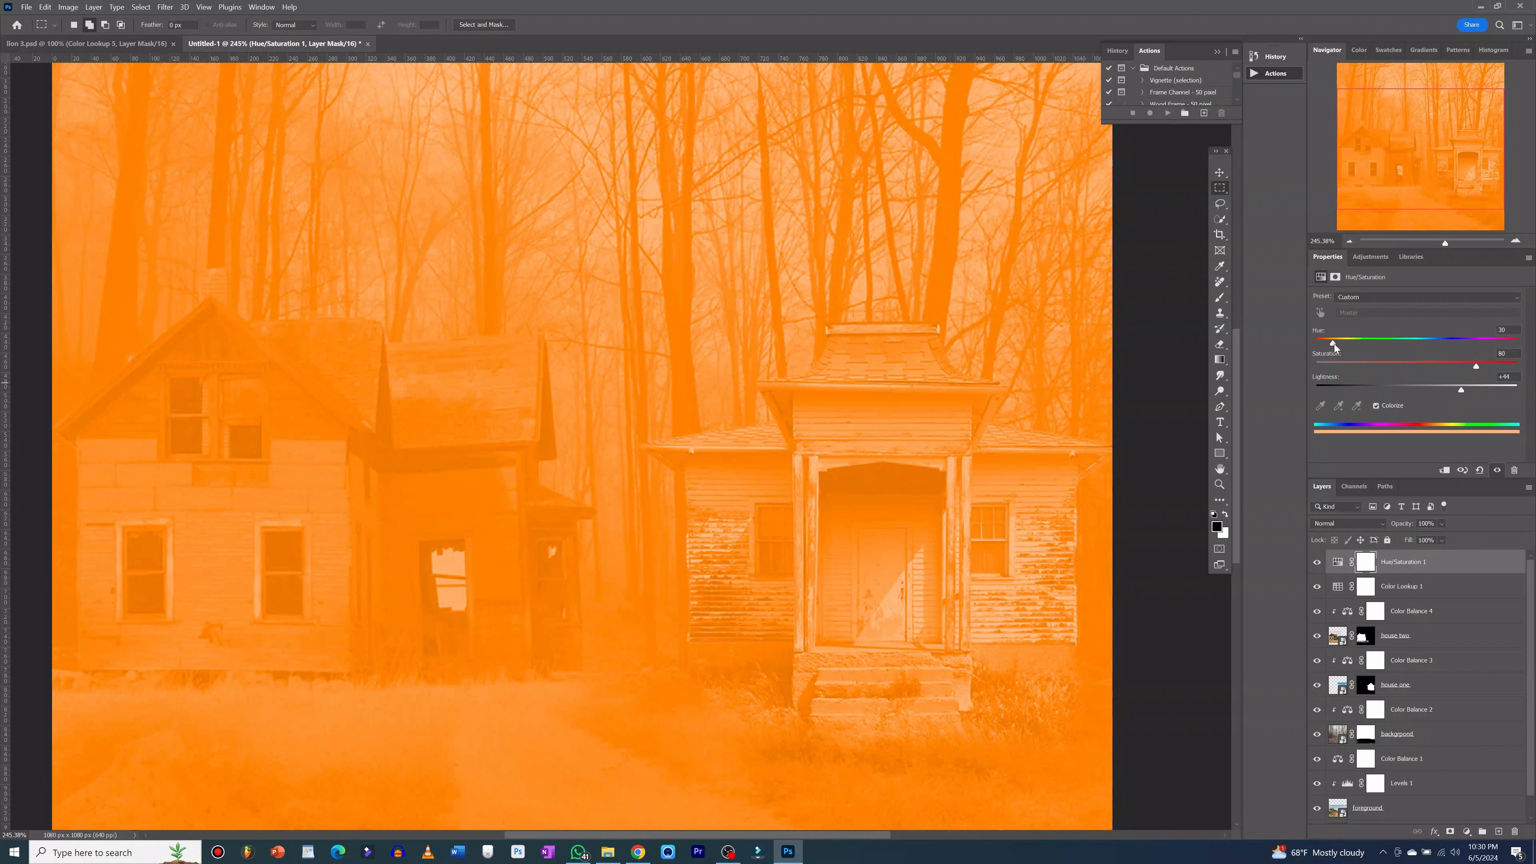
{"action": "left_click_drag", "start_coordinate": [1334, 343], "coordinate": [1338, 344]}
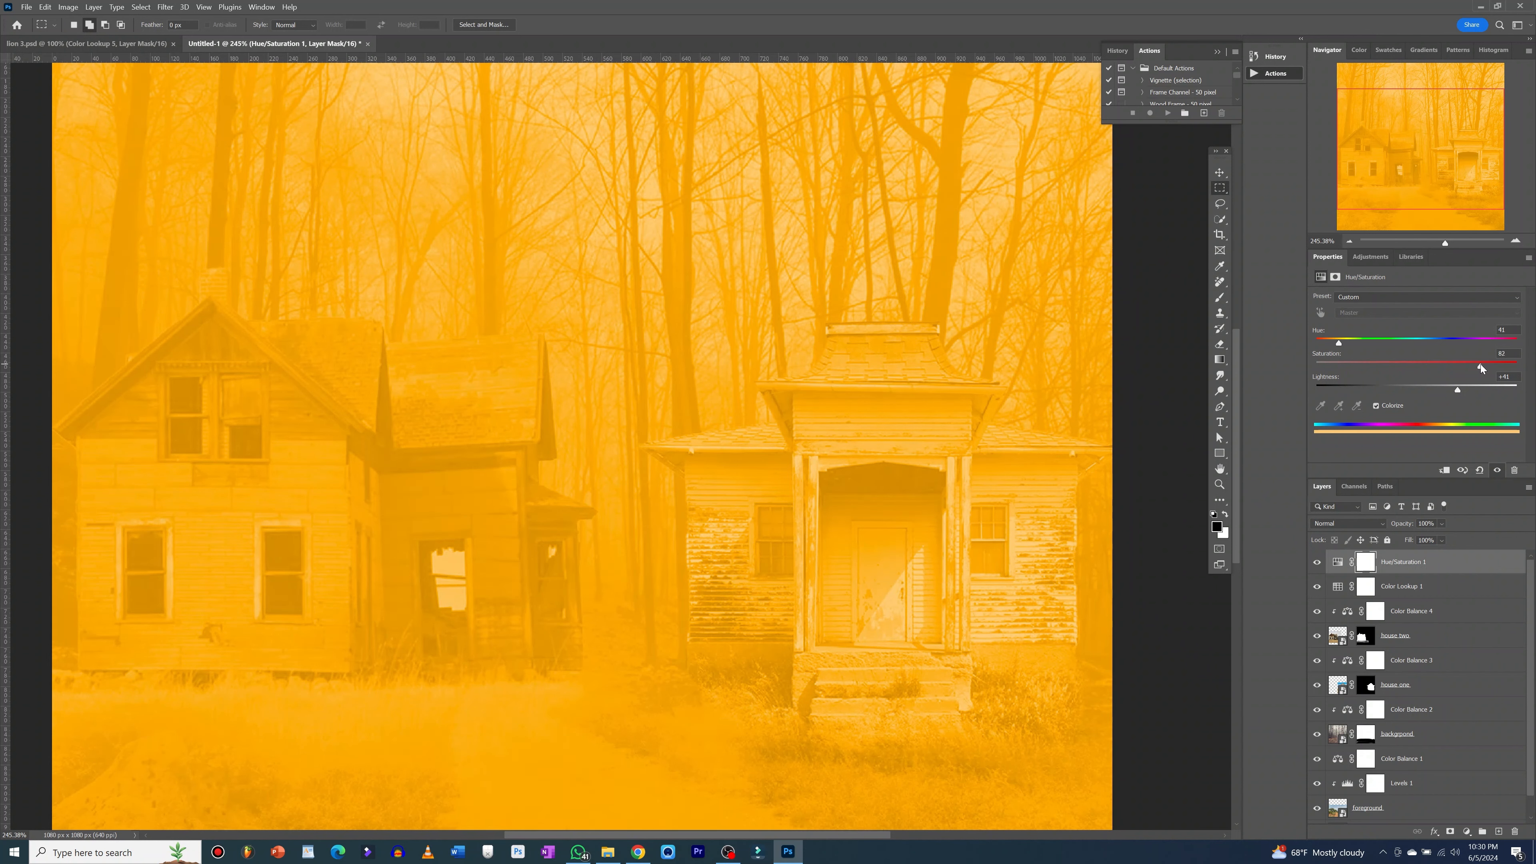
{"action": "left_click_drag", "start_coordinate": [1487, 365], "coordinate": [1498, 366]}
{"action": "left_click", "coordinate": [1363, 565]}
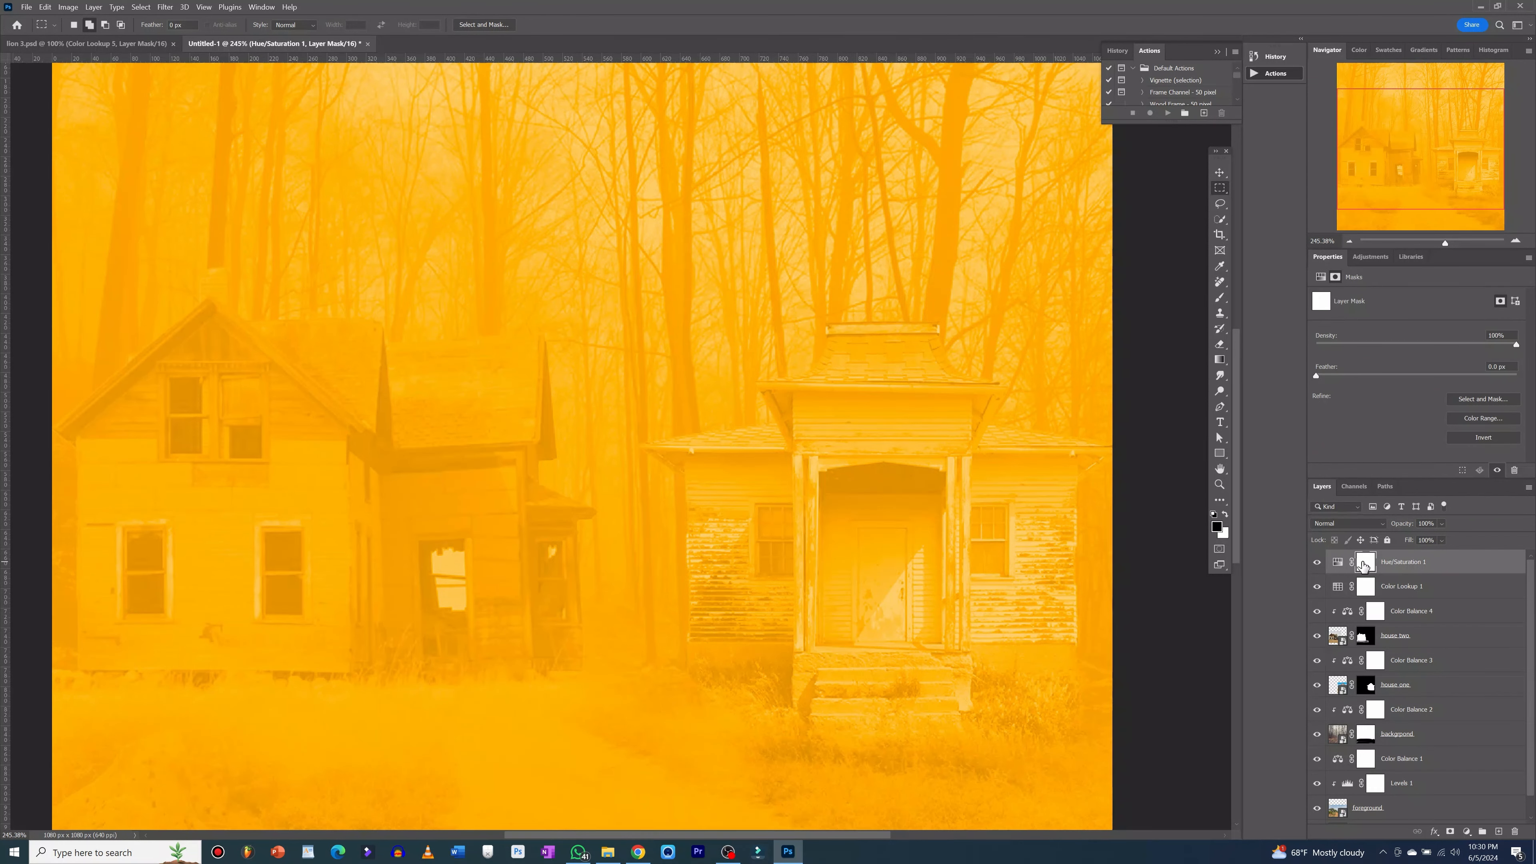
{"action": "key", "text": "ctrl+i"}
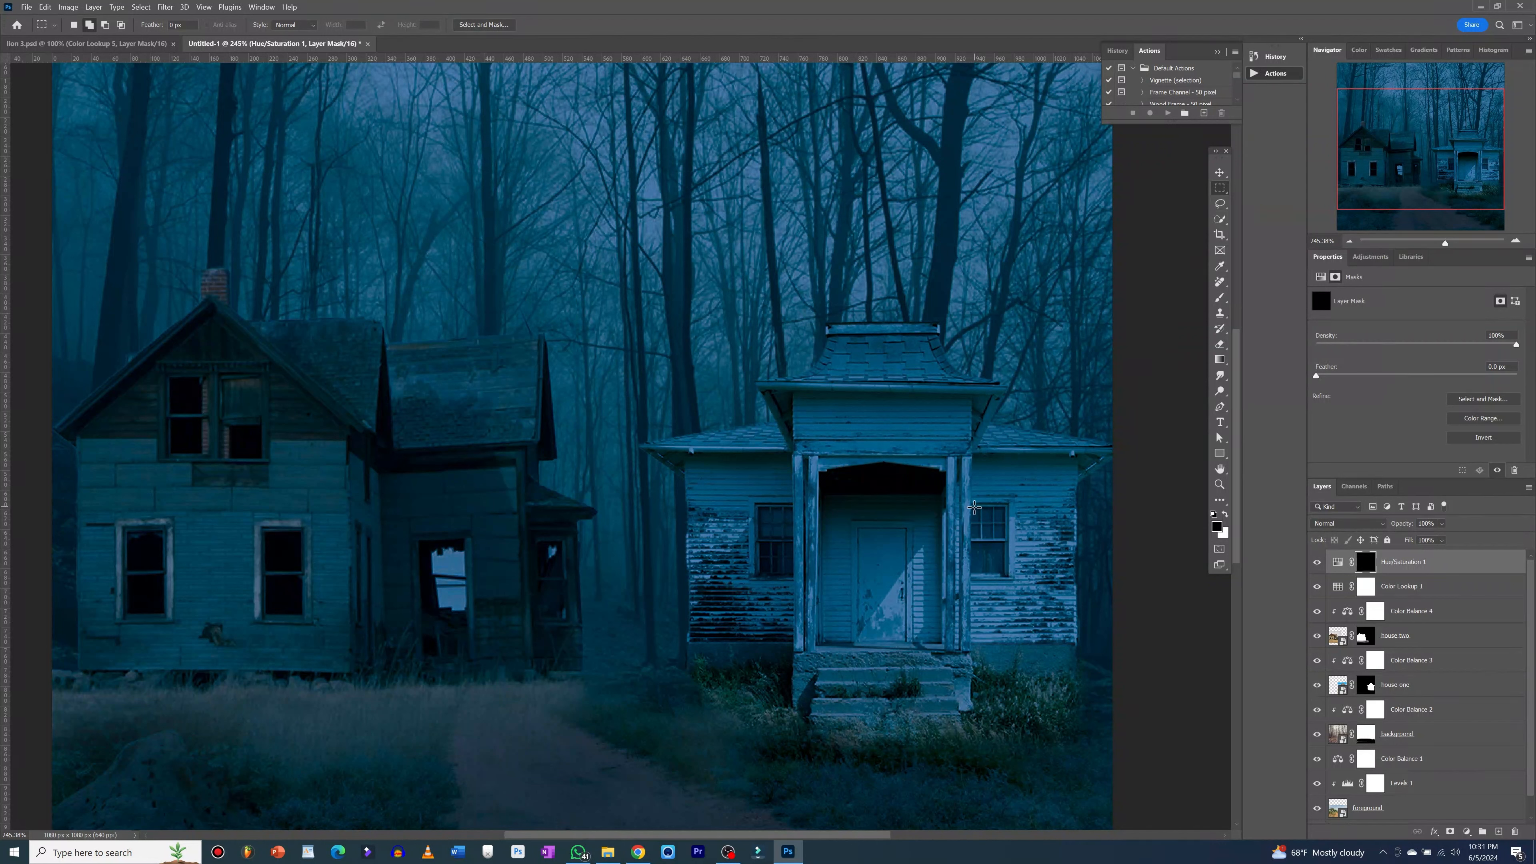
- Build a combined rectangular selection around the white house's two windows and the farmhouse's four front windows
{"action": "left_click_drag", "start_coordinate": [972, 507], "coordinate": [1007, 578]}
{"action": "key", "text": "ctrl+d"}
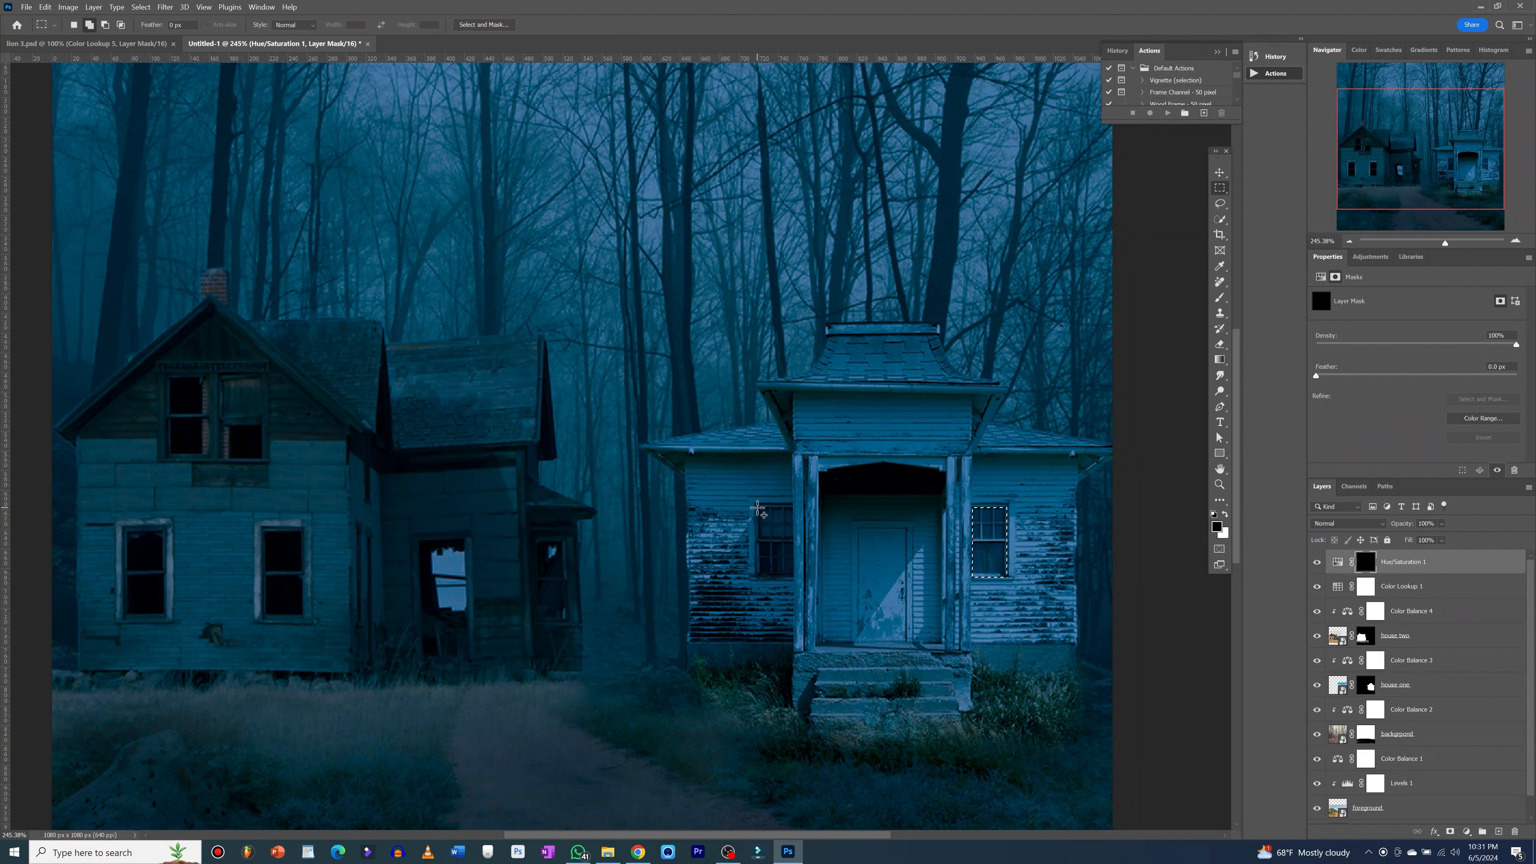
{"action": "left_click_drag", "start_coordinate": [757, 508], "coordinate": [793, 575]}
{"action": "left_click_drag", "start_coordinate": [209, 372], "coordinate": [259, 458]}
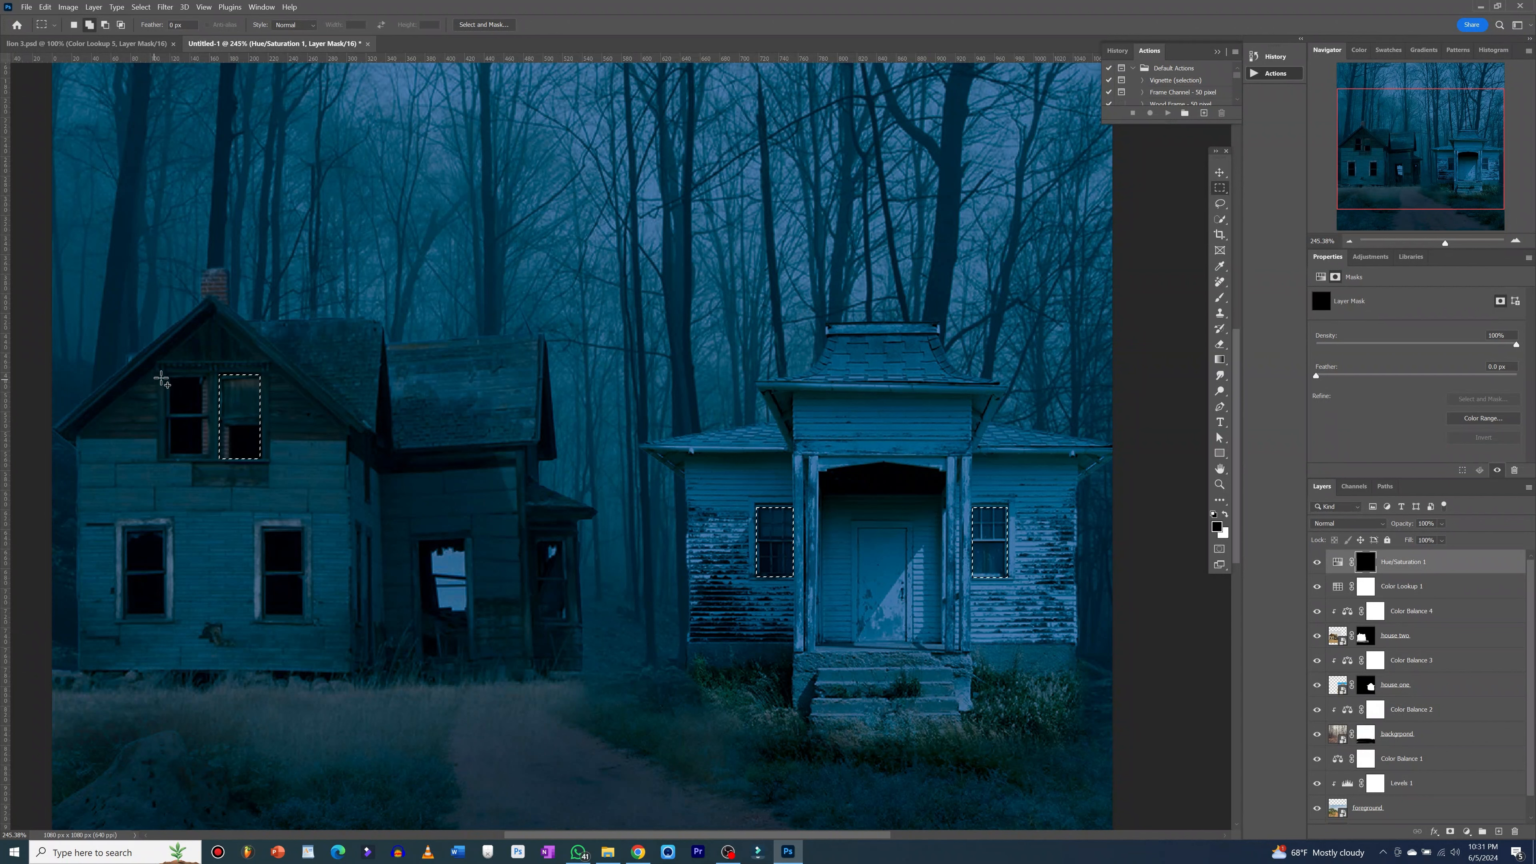
{"action": "left_click_drag", "start_coordinate": [168, 377], "coordinate": [207, 460]}
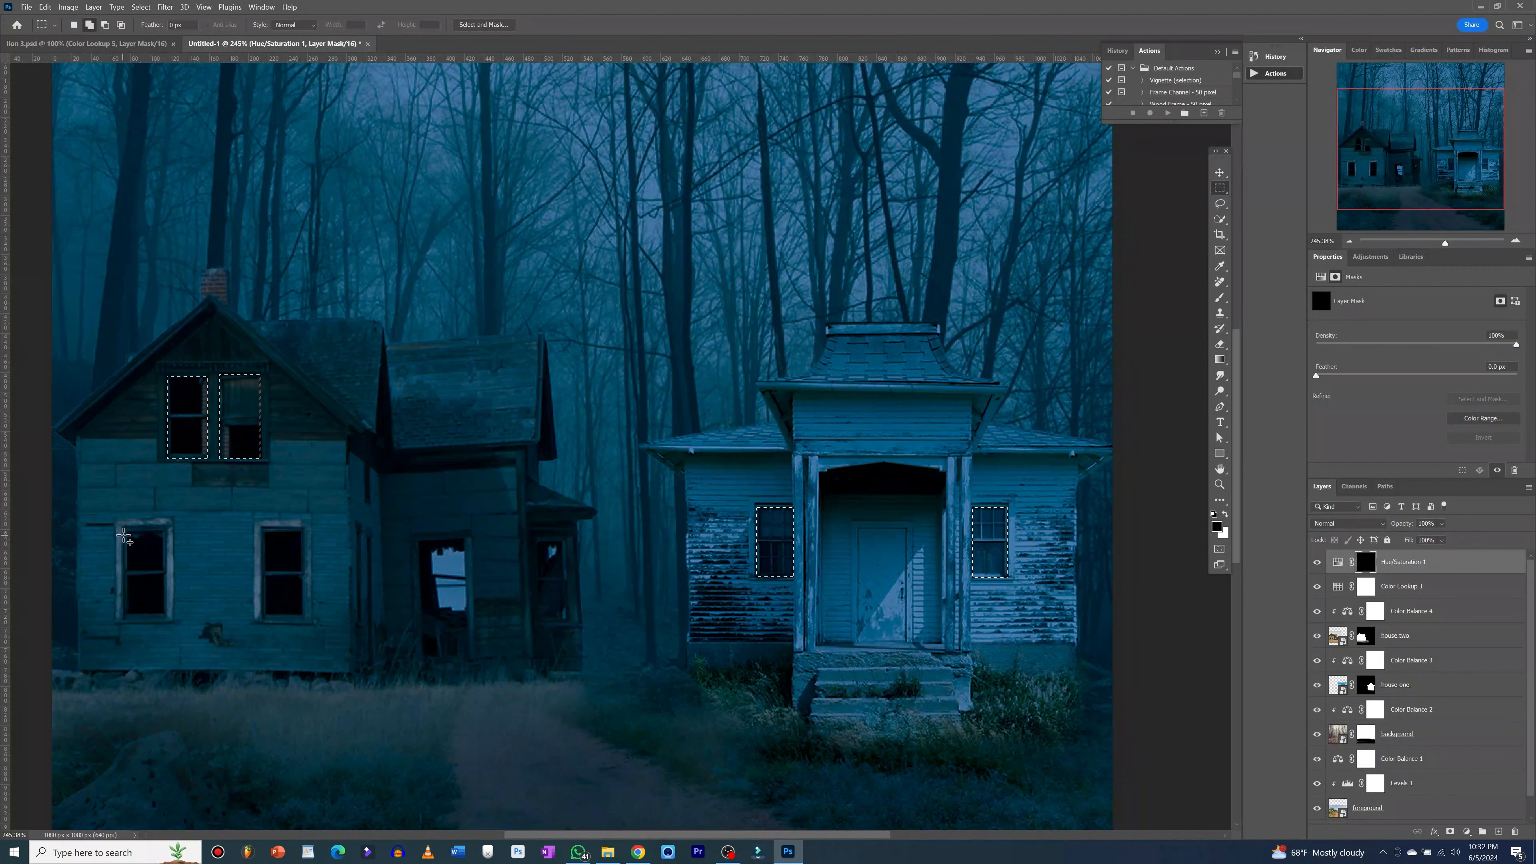
{"action": "left_click_drag", "start_coordinate": [123, 529], "coordinate": [165, 621]}
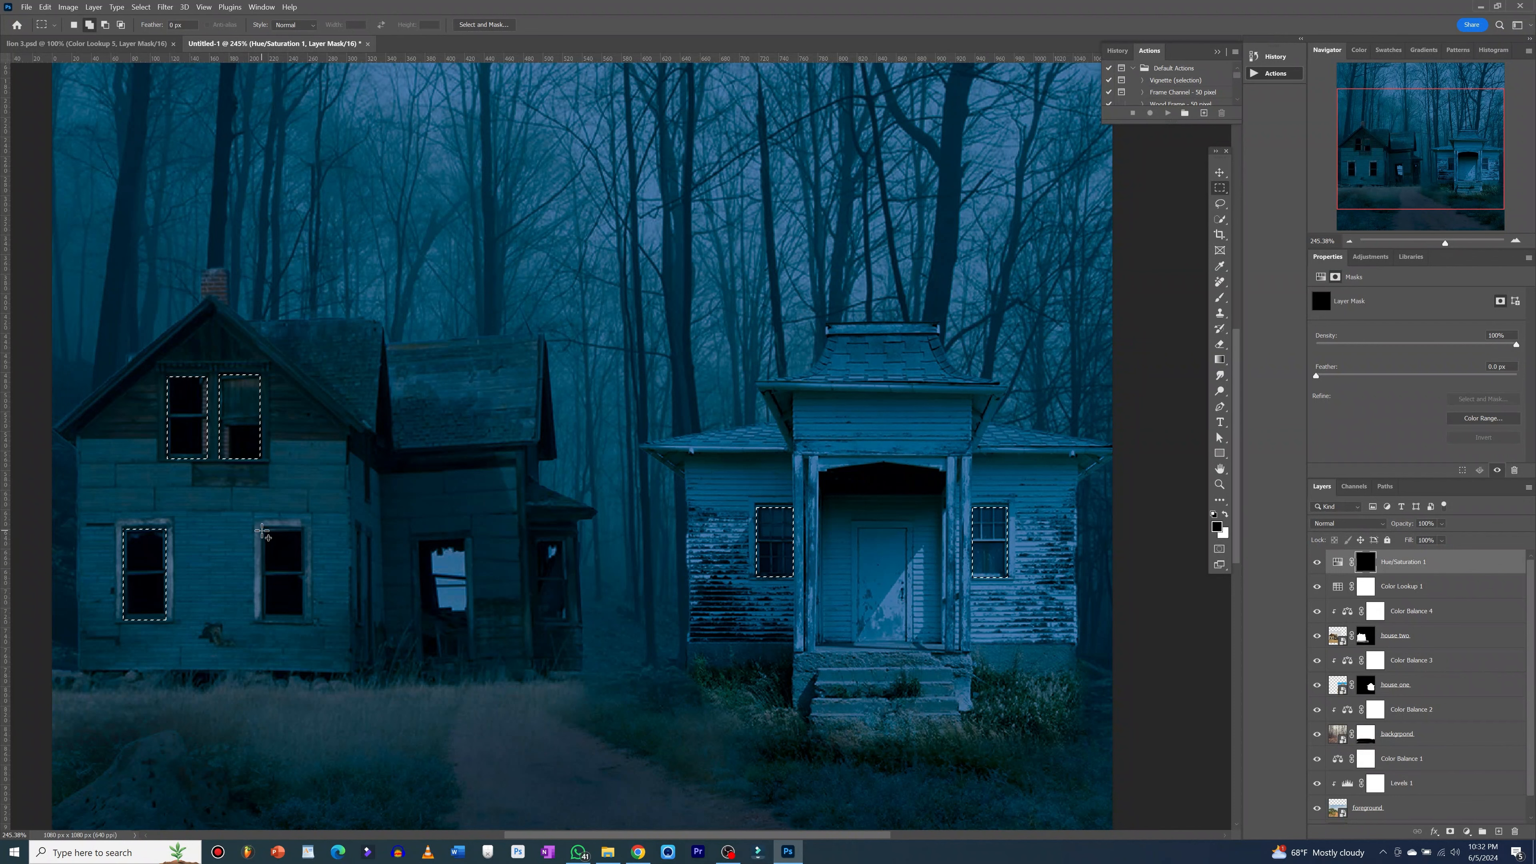
{"action": "left_click_drag", "start_coordinate": [262, 530], "coordinate": [308, 620]}
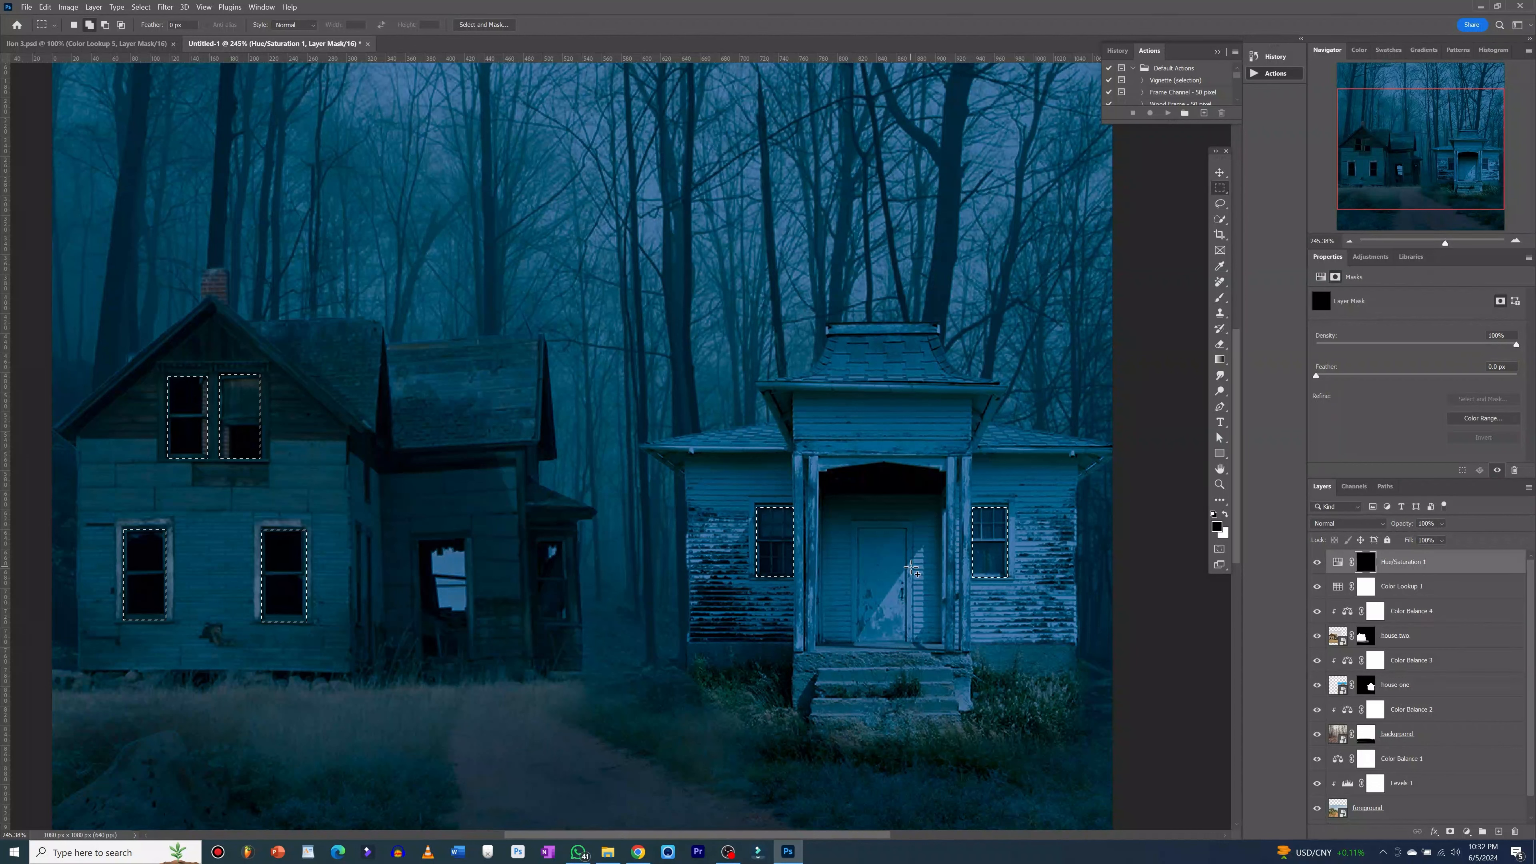
- Paint white at 100% brush opacity and flow inside the white house's two selected windows on the Hue/Saturation mask
{"action": "key", "text": "b"}
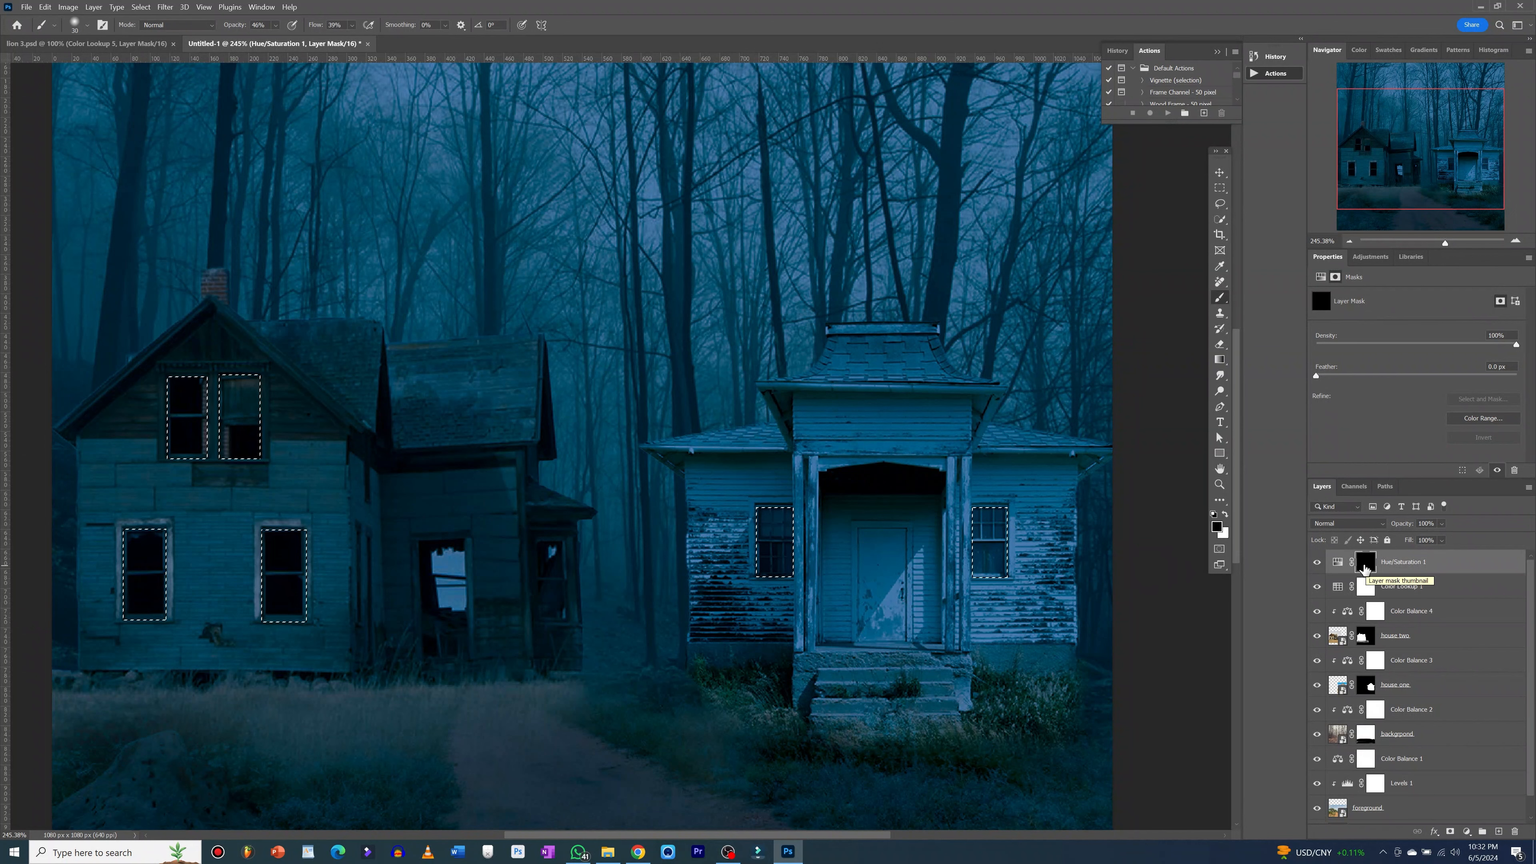
{"action": "left_click", "coordinate": [277, 26]}
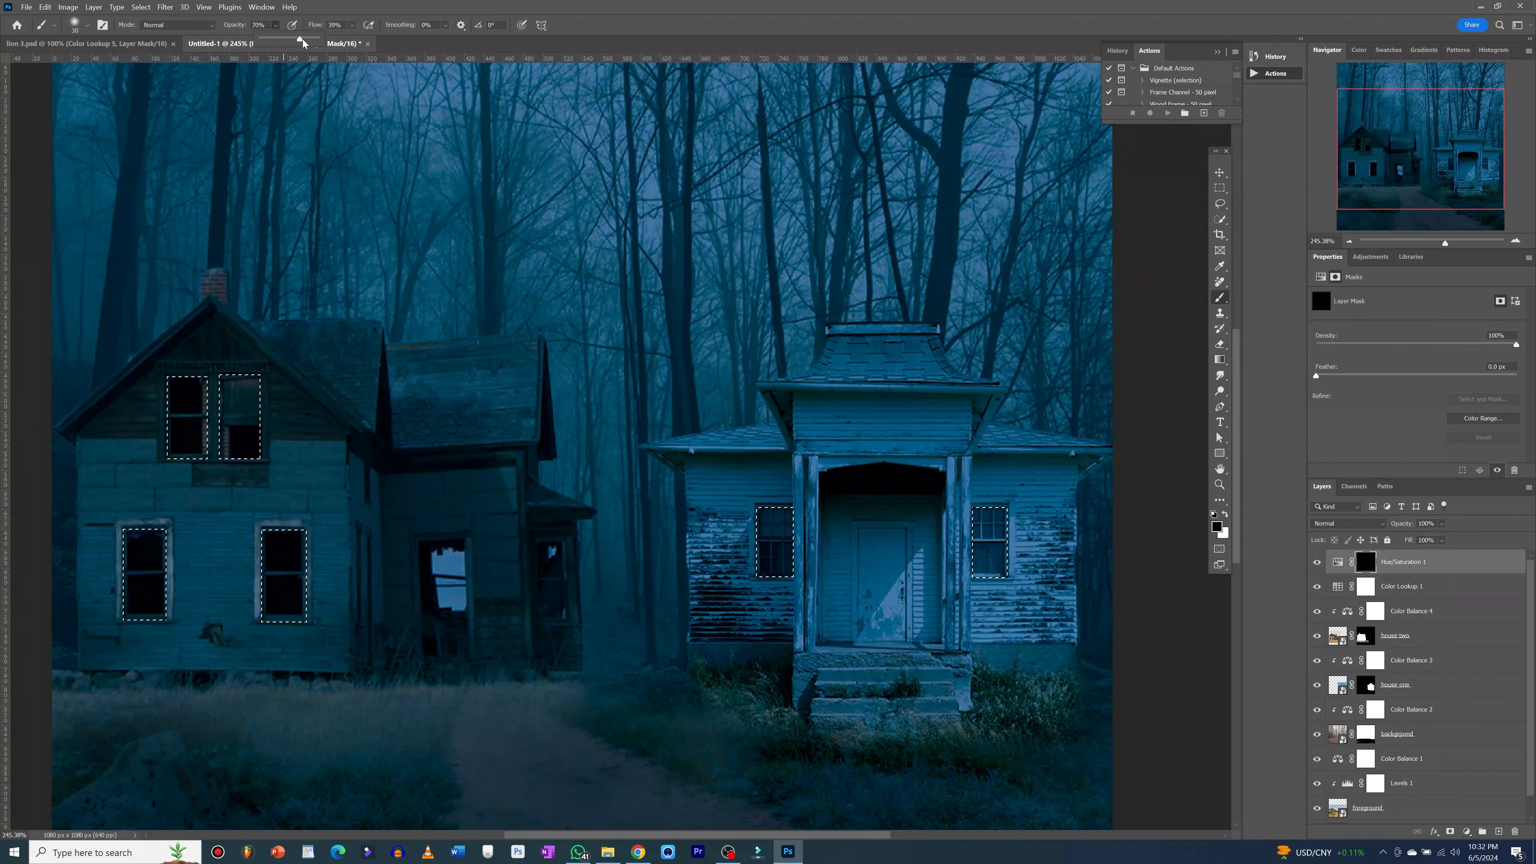
{"action": "left_click", "coordinate": [353, 27]}
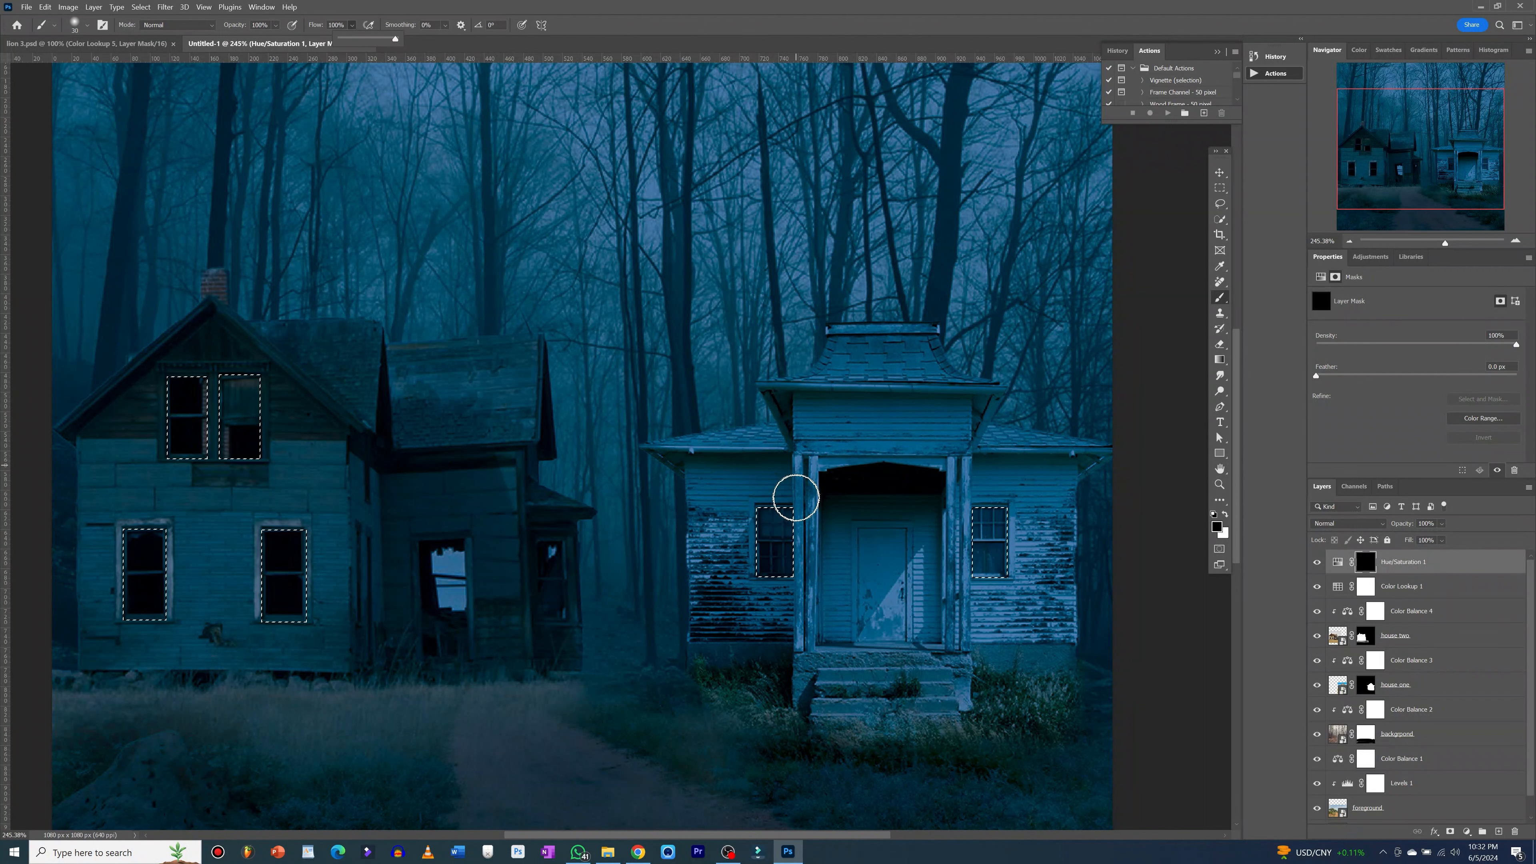
{"action": "left_click", "coordinate": [783, 512]}
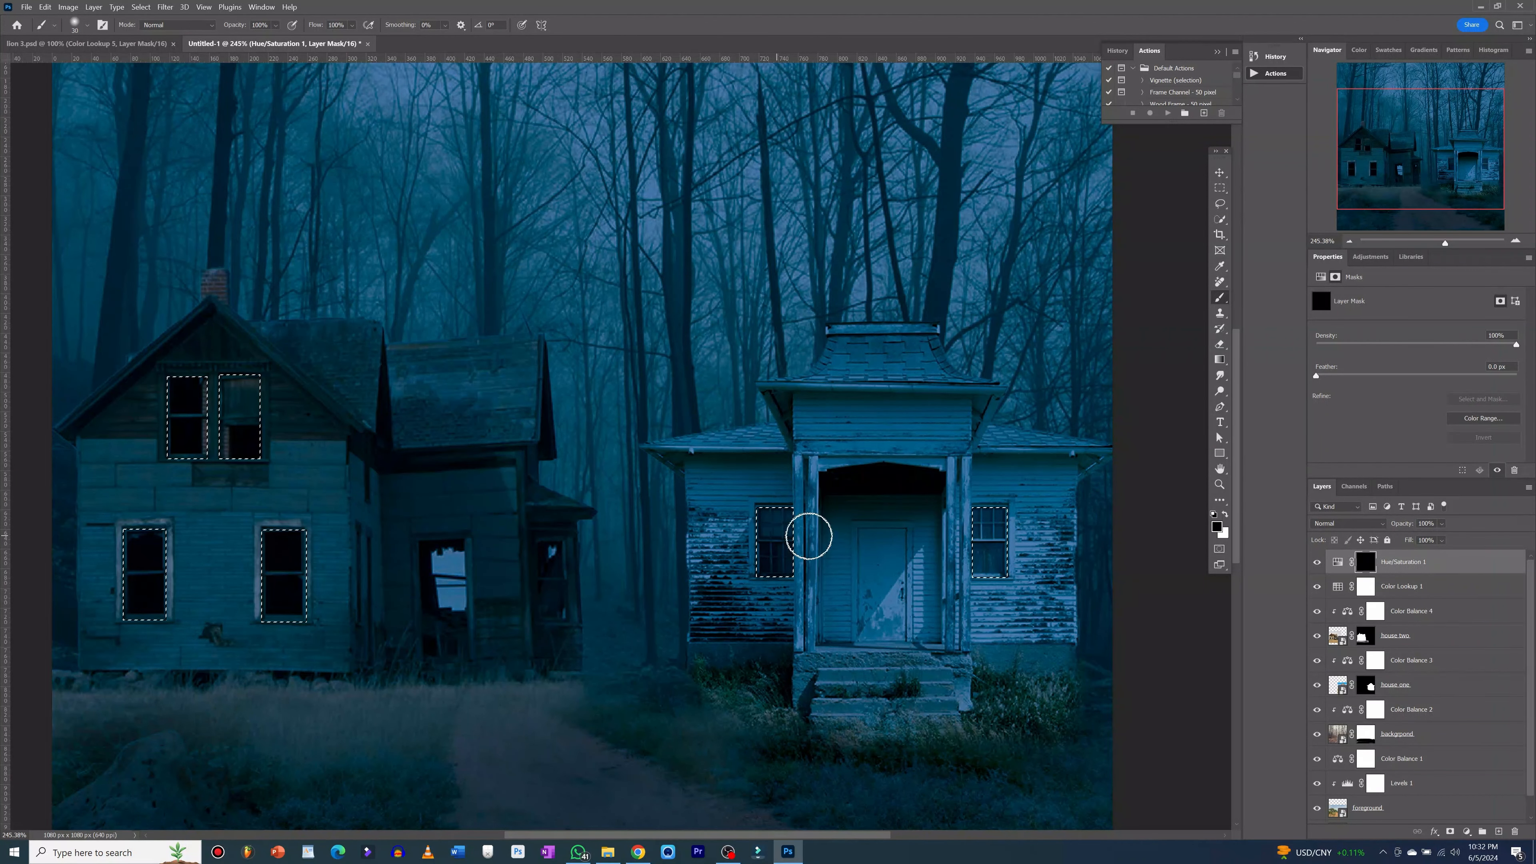
{"action": "left_click", "coordinate": [1226, 515]}
{"action": "left_click_drag", "start_coordinate": [773, 516], "coordinate": [777, 569]}
{"action": "mouse_move", "coordinate": [972, 512]}
{"action": "left_mouse_down"}
{"action": "mouse_move", "coordinate": [1022, 512]}
{"action": "mouse_move", "coordinate": [1011, 584]}
{"action": "mouse_move", "coordinate": [999, 509]}
{"action": "mouse_move", "coordinate": [989, 582]}
{"action": "mouse_move", "coordinate": [976, 502]}
{"action": "mouse_move", "coordinate": [976, 586]}
{"action": "mouse_move", "coordinate": [971, 495]}
{"action": "mouse_move", "coordinate": [1008, 506]}
{"action": "mouse_move", "coordinate": [999, 568]}
{"action": "left_mouse_up"}
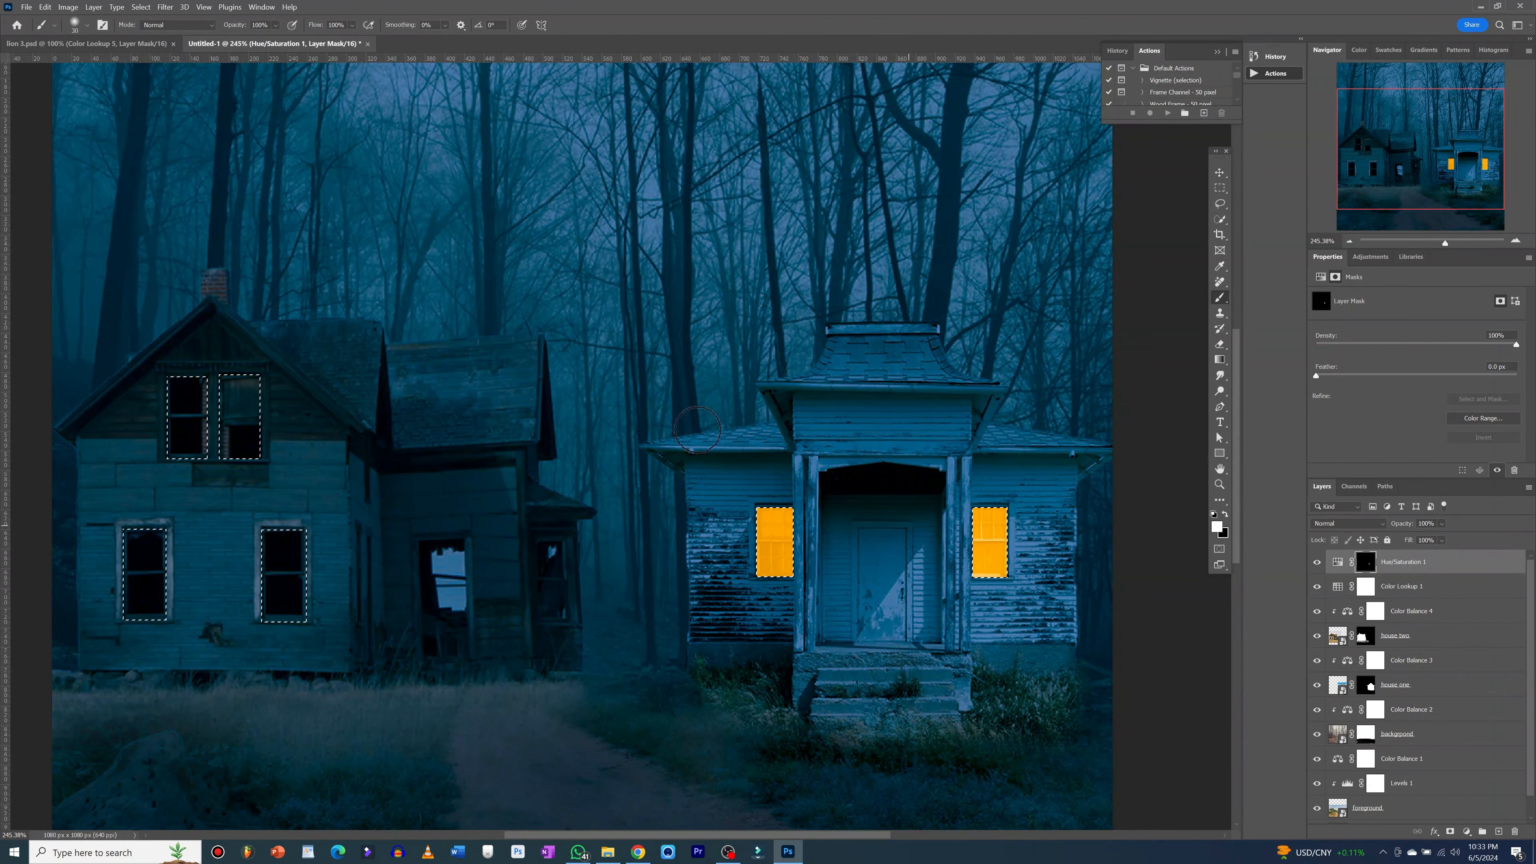
- Paint white over the farmhouse's four selected front windows on the Hue/Saturation mask, and clear the selection
{"action": "mouse_move", "coordinate": [241, 412]}
{"action": "left_mouse_down"}
{"action": "mouse_move", "coordinate": [232, 382]}
{"action": "mouse_move", "coordinate": [254, 378]}
{"action": "mouse_move", "coordinate": [243, 447]}
{"action": "mouse_move", "coordinate": [236, 384]}
{"action": "mouse_move", "coordinate": [228, 467]}
{"action": "mouse_move", "coordinate": [232, 359]}
{"action": "mouse_move", "coordinate": [251, 443]}
{"action": "mouse_move", "coordinate": [168, 387]}
{"action": "mouse_move", "coordinate": [218, 379]}
{"action": "mouse_move", "coordinate": [186, 466]}
{"action": "mouse_move", "coordinate": [174, 384]}
{"action": "mouse_move", "coordinate": [176, 457]}
{"action": "mouse_move", "coordinate": [201, 388]}
{"action": "mouse_move", "coordinate": [192, 456]}
{"action": "left_mouse_up"}
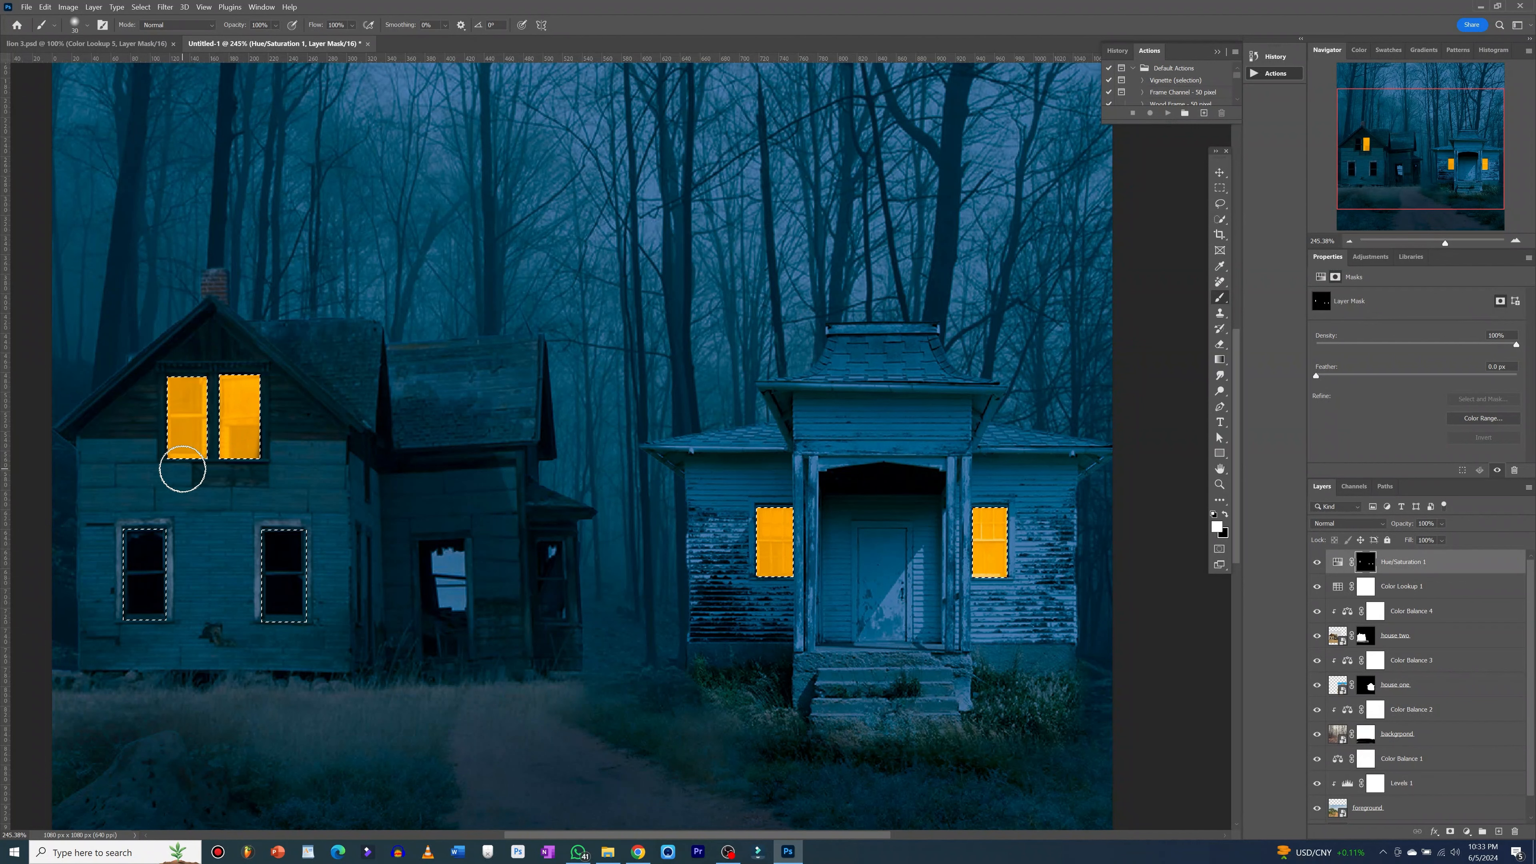
{"action": "left_click", "coordinate": [149, 549]}
{"action": "mouse_move", "coordinate": [149, 550]}
{"action": "left_mouse_down"}
{"action": "mouse_move", "coordinate": [129, 539]}
{"action": "mouse_move", "coordinate": [168, 536]}
{"action": "mouse_move", "coordinate": [157, 622]}
{"action": "mouse_move", "coordinate": [123, 611]}
{"action": "mouse_move", "coordinate": [137, 559]}
{"action": "mouse_move", "coordinate": [138, 604]}
{"action": "mouse_move", "coordinate": [141, 577]}
{"action": "left_mouse_up"}
{"action": "left_click_drag", "start_coordinate": [151, 520], "coordinate": [149, 616]}
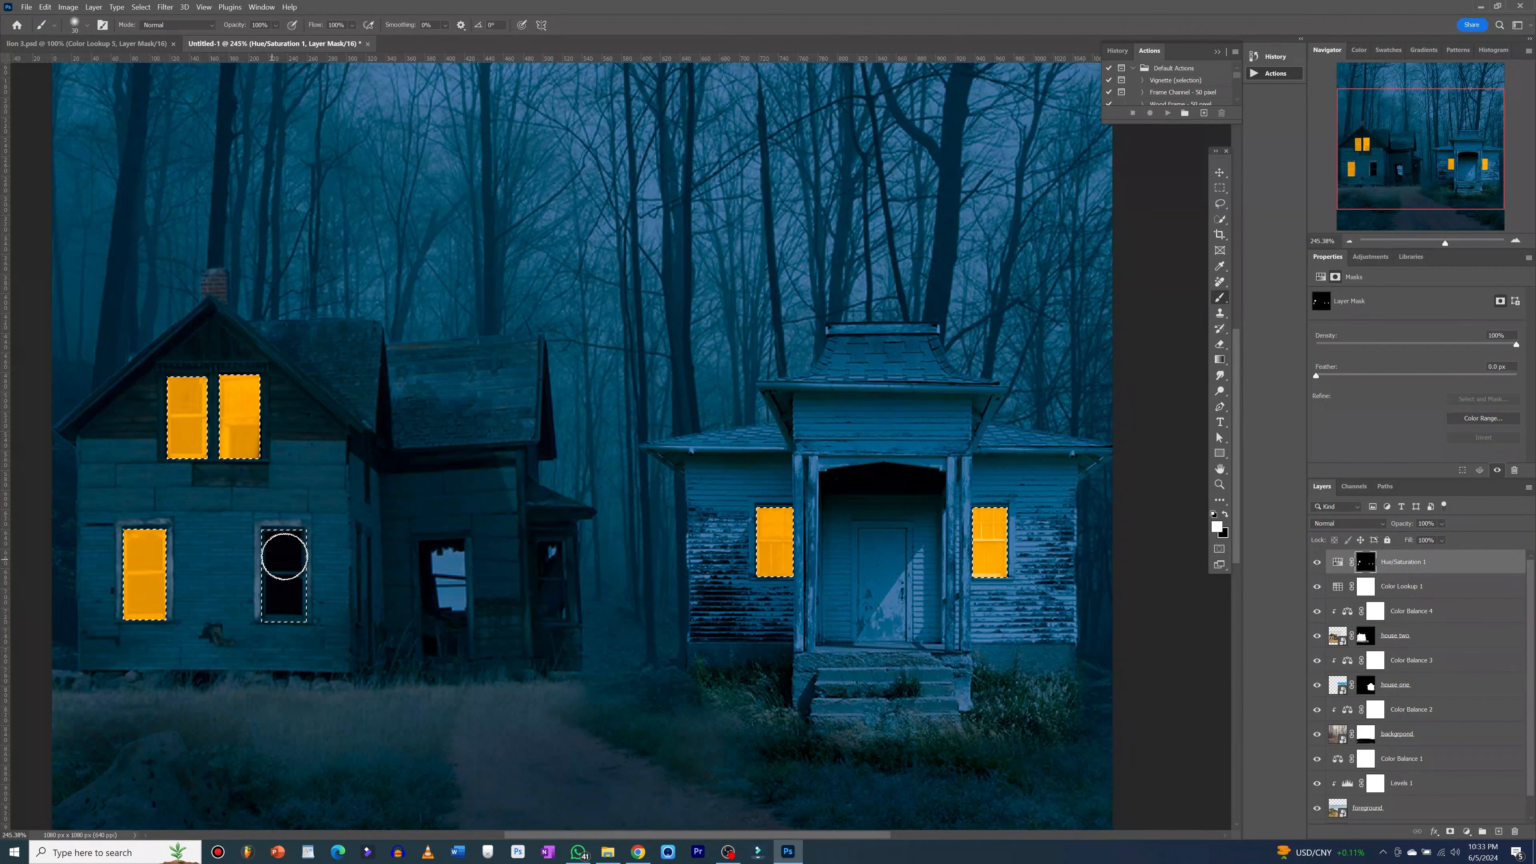
{"action": "mouse_move", "coordinate": [271, 546]}
{"action": "left_mouse_down"}
{"action": "mouse_move", "coordinate": [298, 632]}
{"action": "mouse_move", "coordinate": [250, 630]}
{"action": "mouse_move", "coordinate": [264, 535]}
{"action": "mouse_move", "coordinate": [271, 618]}
{"action": "mouse_move", "coordinate": [283, 541]}
{"action": "mouse_move", "coordinate": [285, 619]}
{"action": "mouse_move", "coordinate": [290, 536]}
{"action": "mouse_move", "coordinate": [289, 620]}
{"action": "left_mouse_up"}
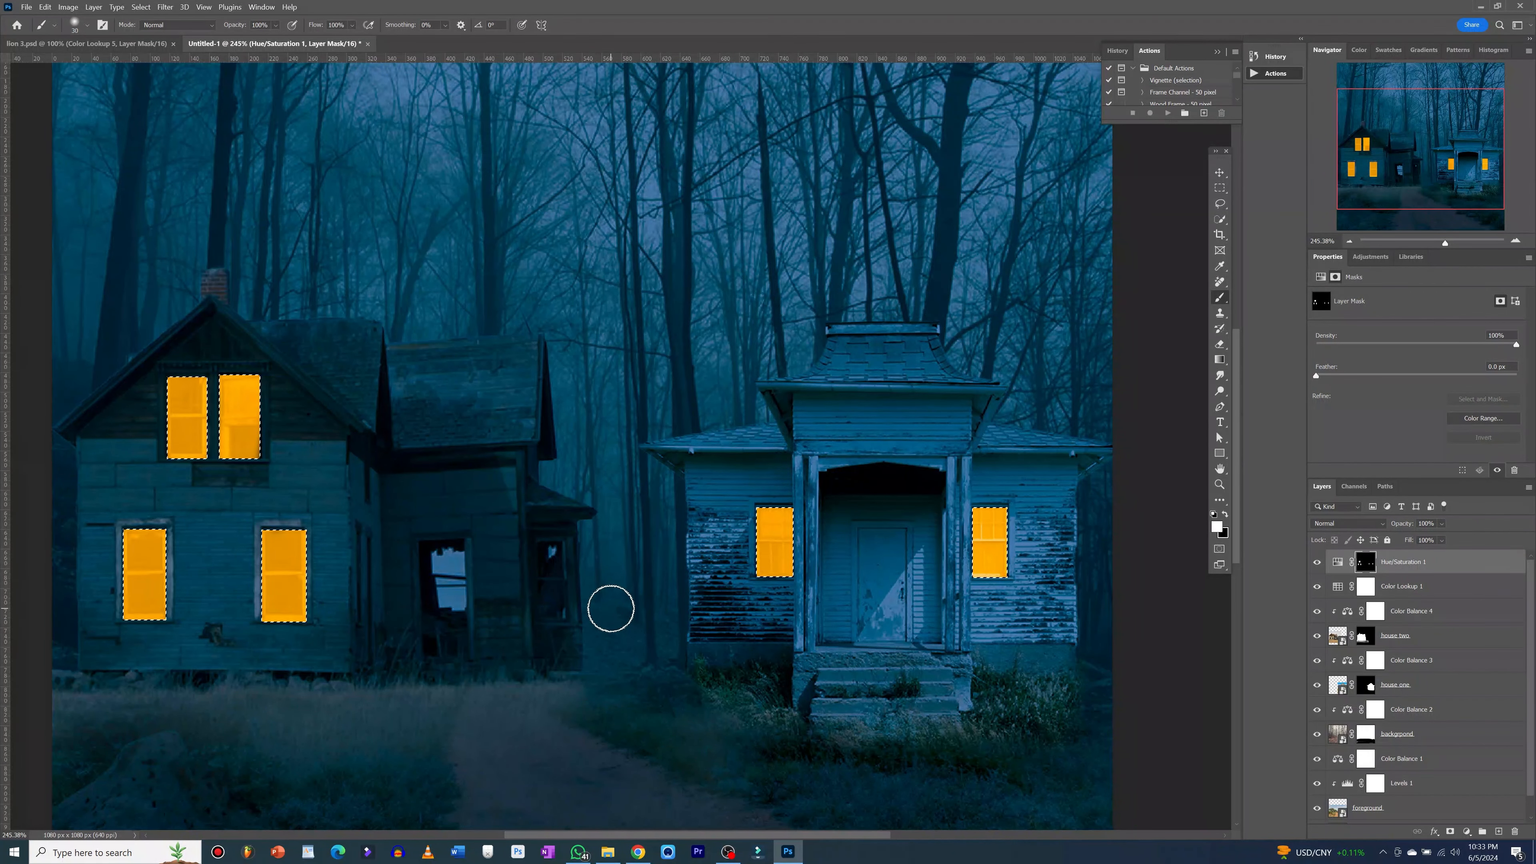
{"action": "key", "text": "ctrl+1"}
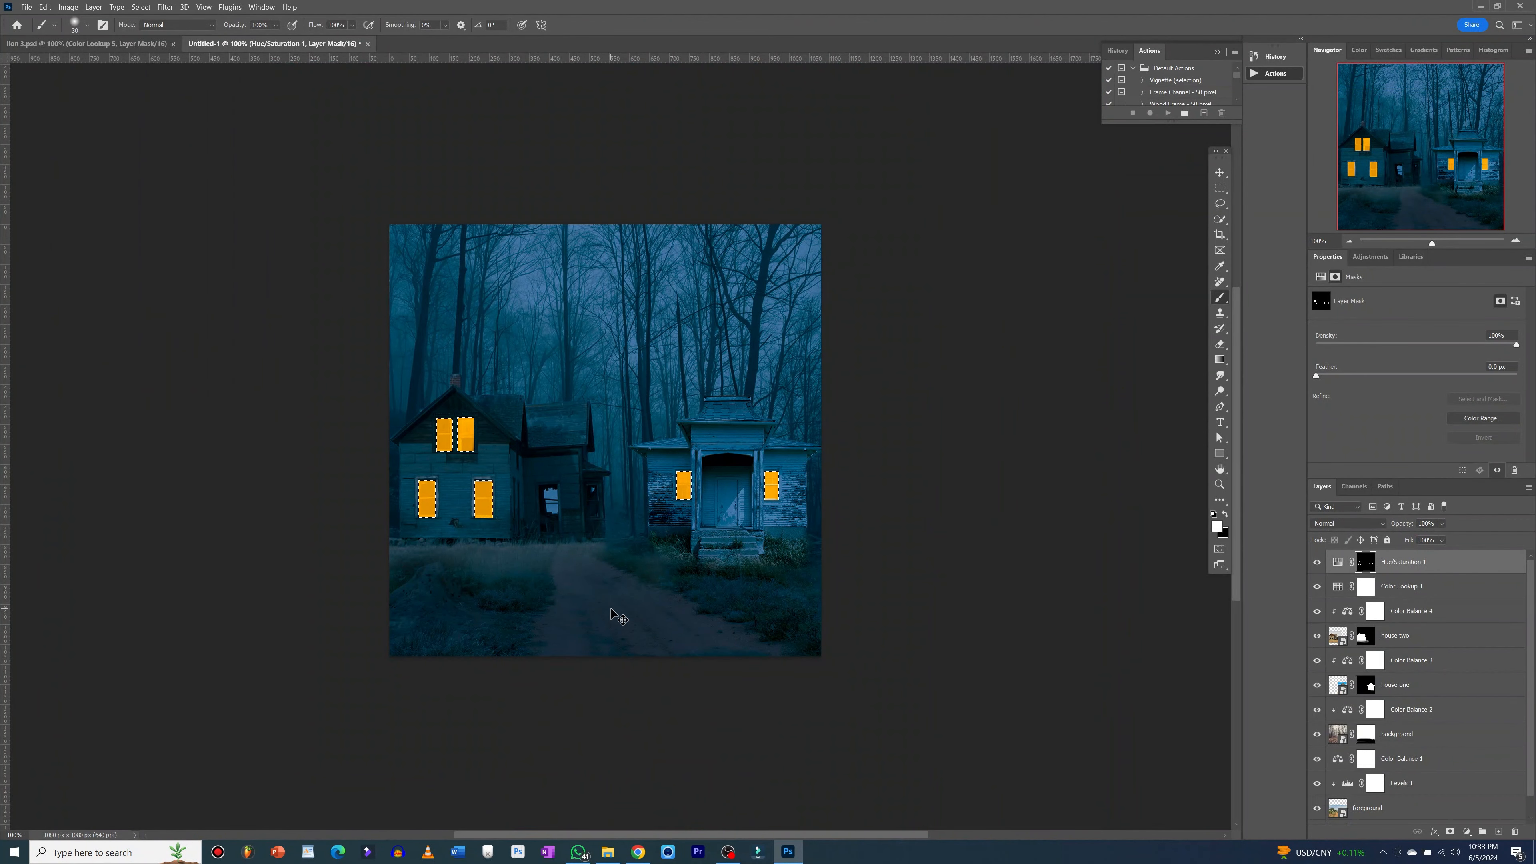
{"action": "key", "text": "ctrl+d"}
- Apply Bevel & Emboss and a yellow Inner Glow at 24% opacity to the Hue/Saturation layer, leaving Inner Shadow off
{"action": "double_click", "coordinate": [1446, 570]}
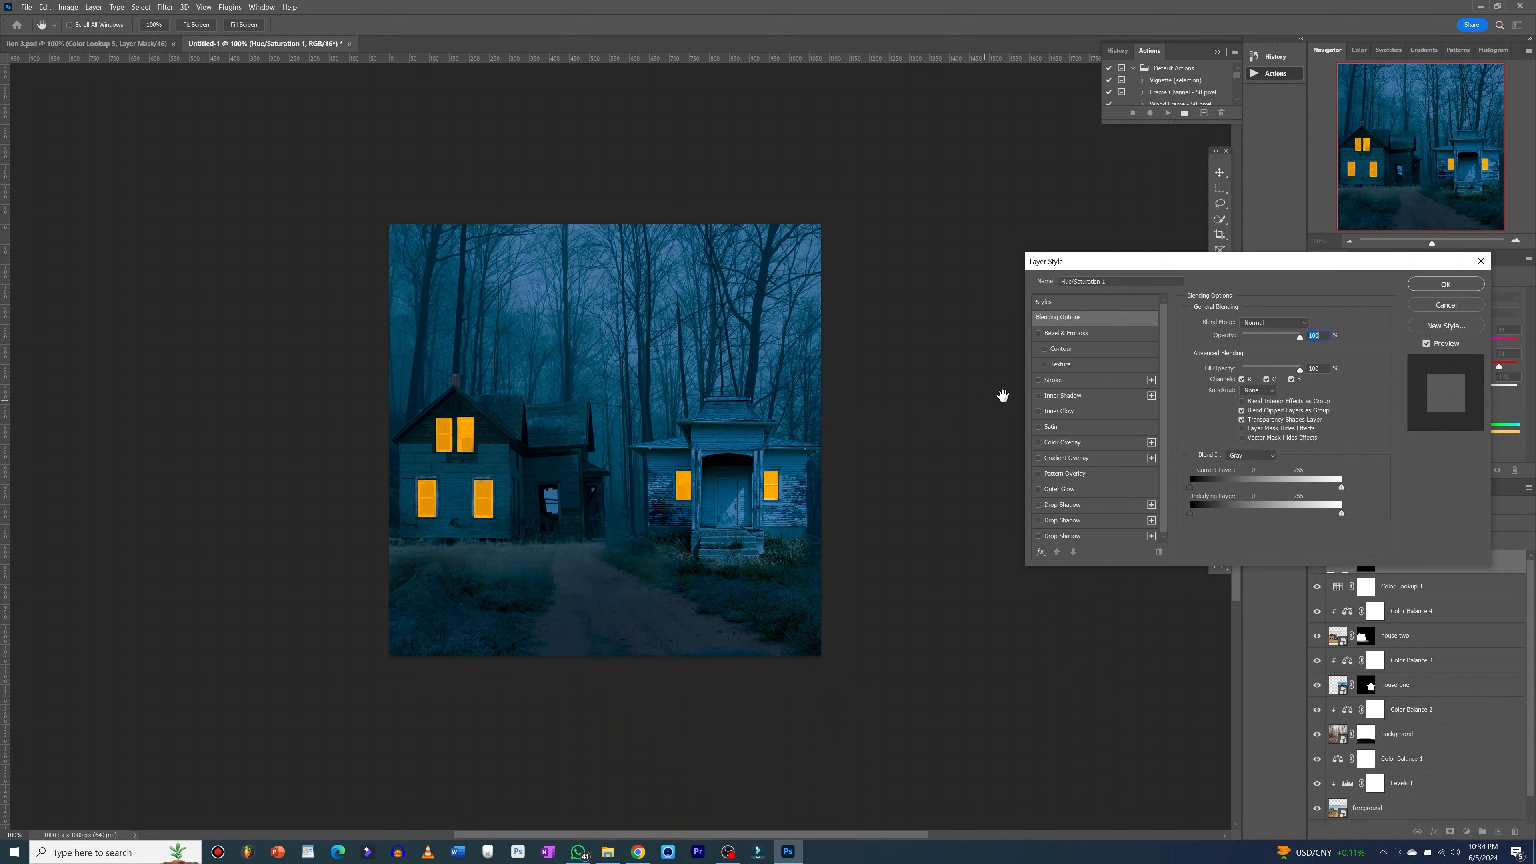
{"action": "left_click", "coordinate": [1038, 334]}
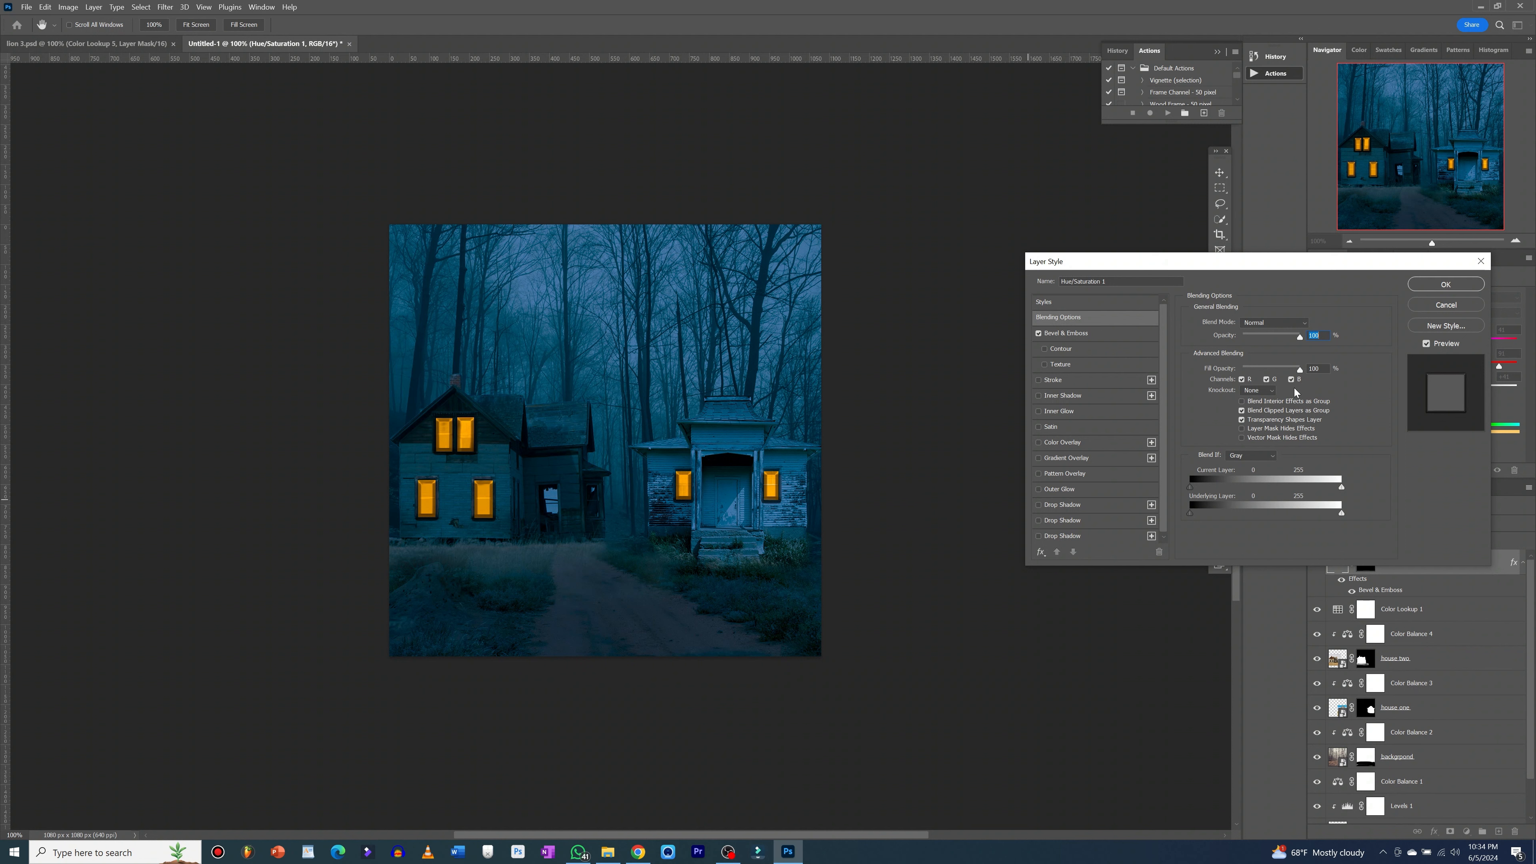
{"action": "left_click", "coordinate": [1037, 412]}
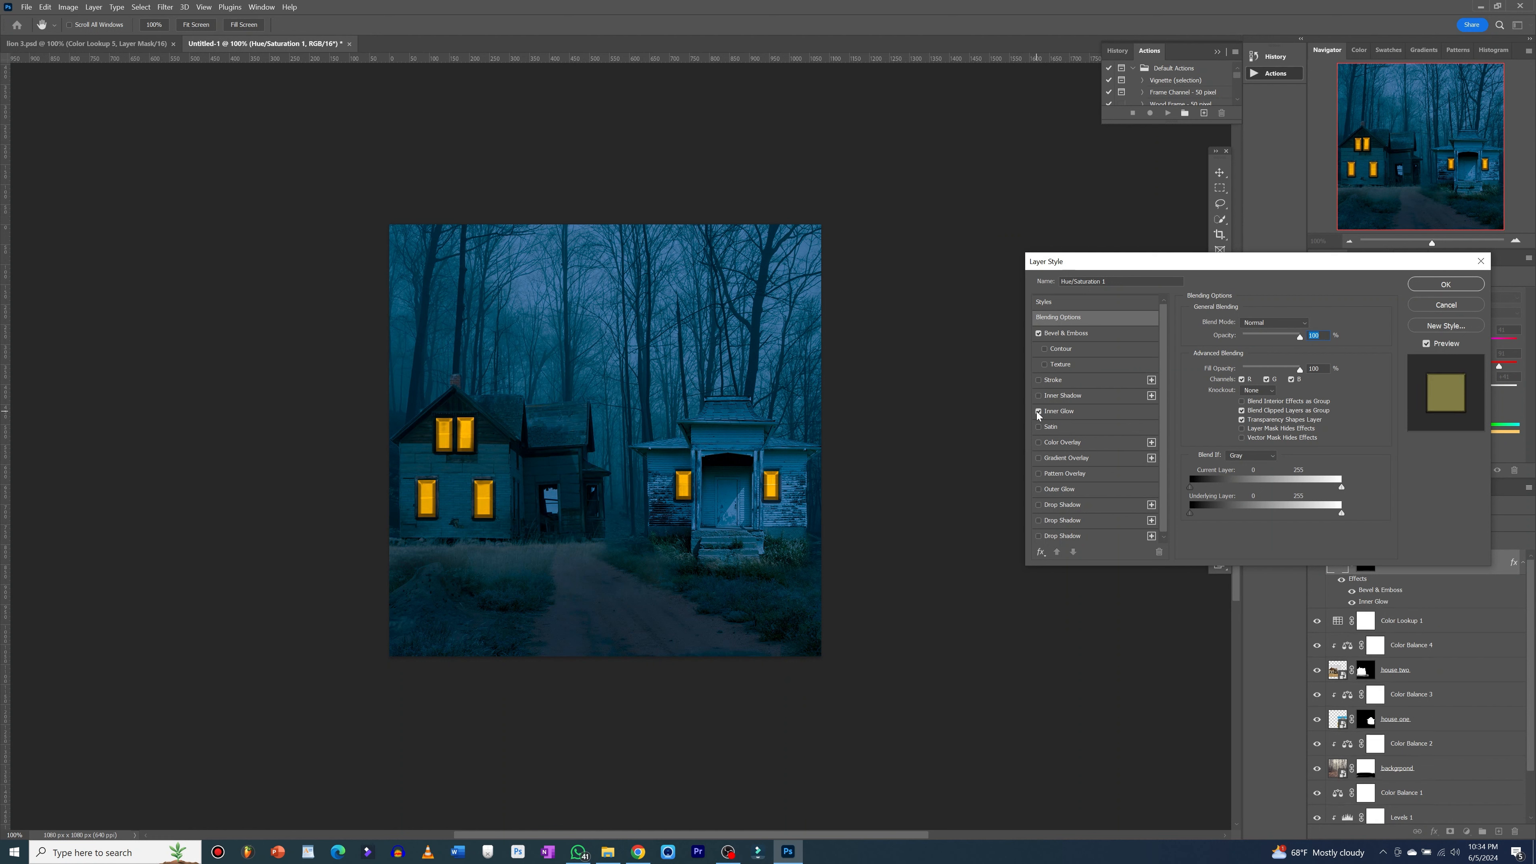
{"action": "left_click", "coordinate": [1071, 412]}
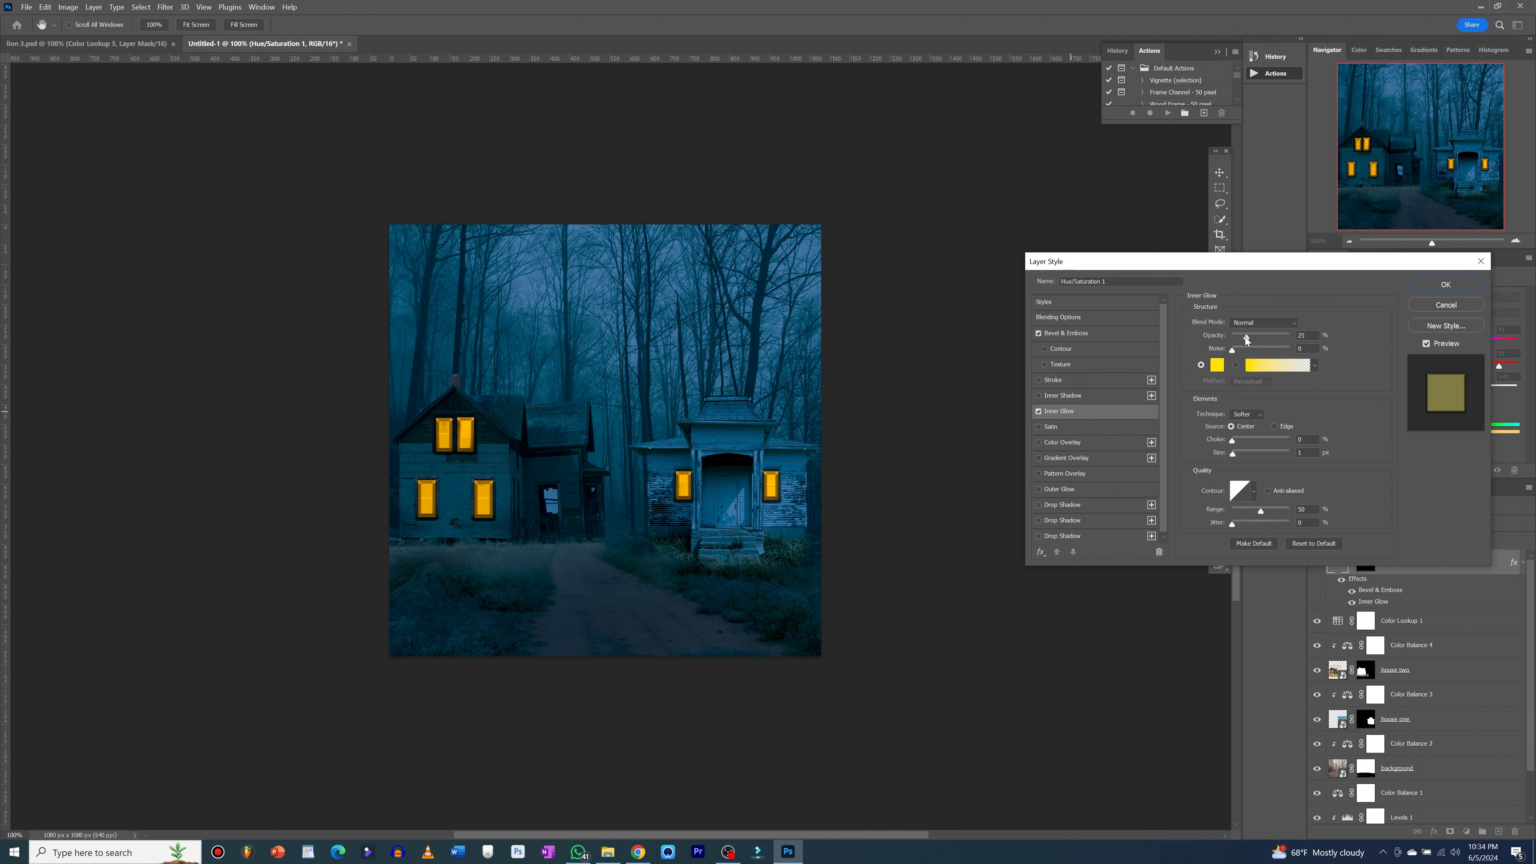
{"action": "mouse_move", "coordinate": [1246, 340]}
{"action": "left_mouse_down"}
{"action": "mouse_move", "coordinate": [1292, 340]}
{"action": "mouse_move", "coordinate": [1232, 341]}
{"action": "left_mouse_up"}
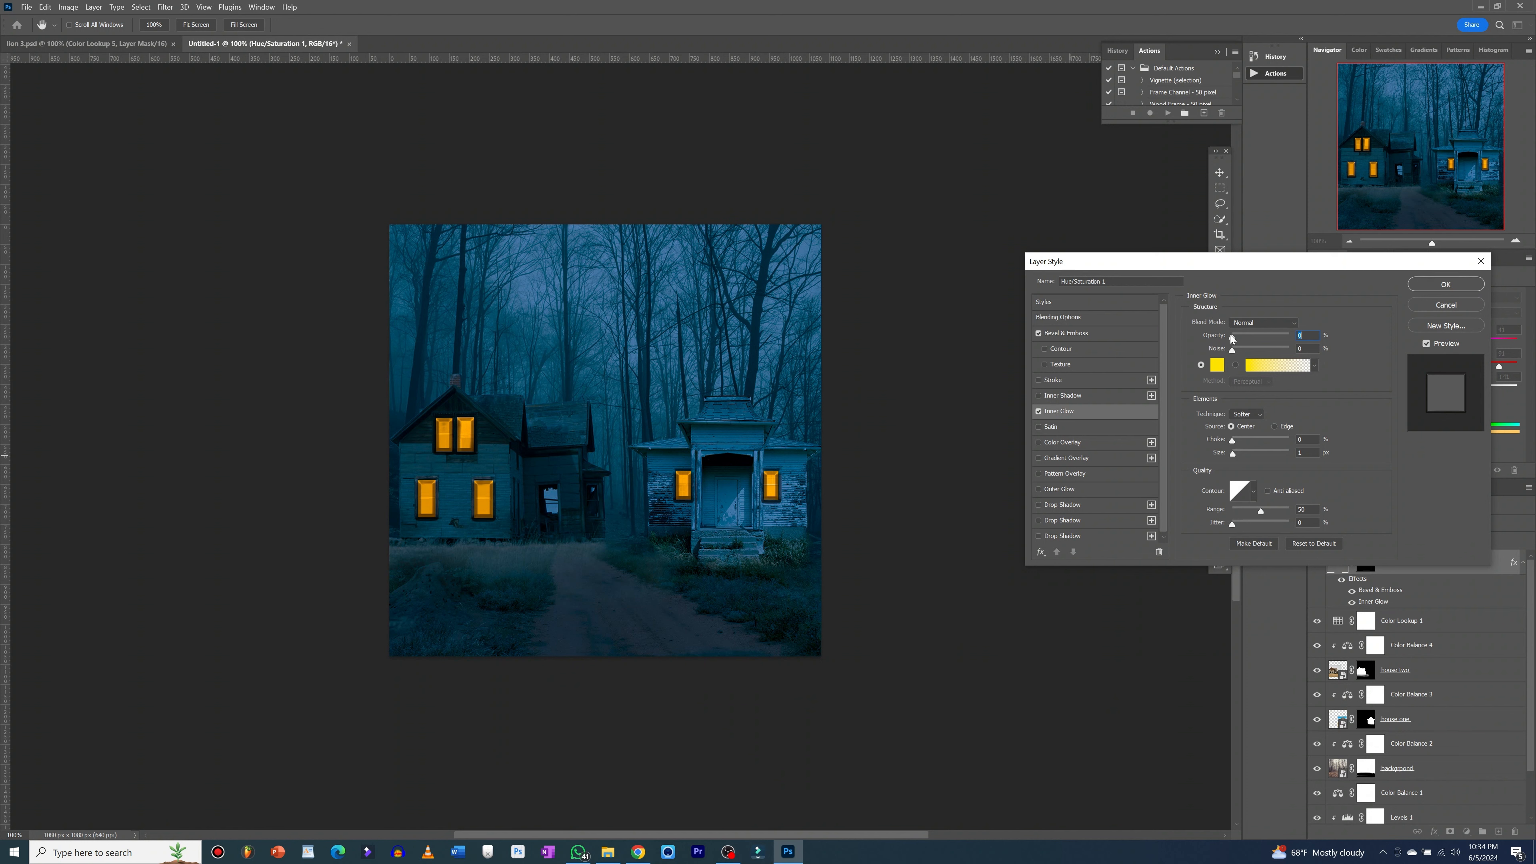
{"action": "left_click_drag", "start_coordinate": [1237, 339], "coordinate": [1245, 341]}
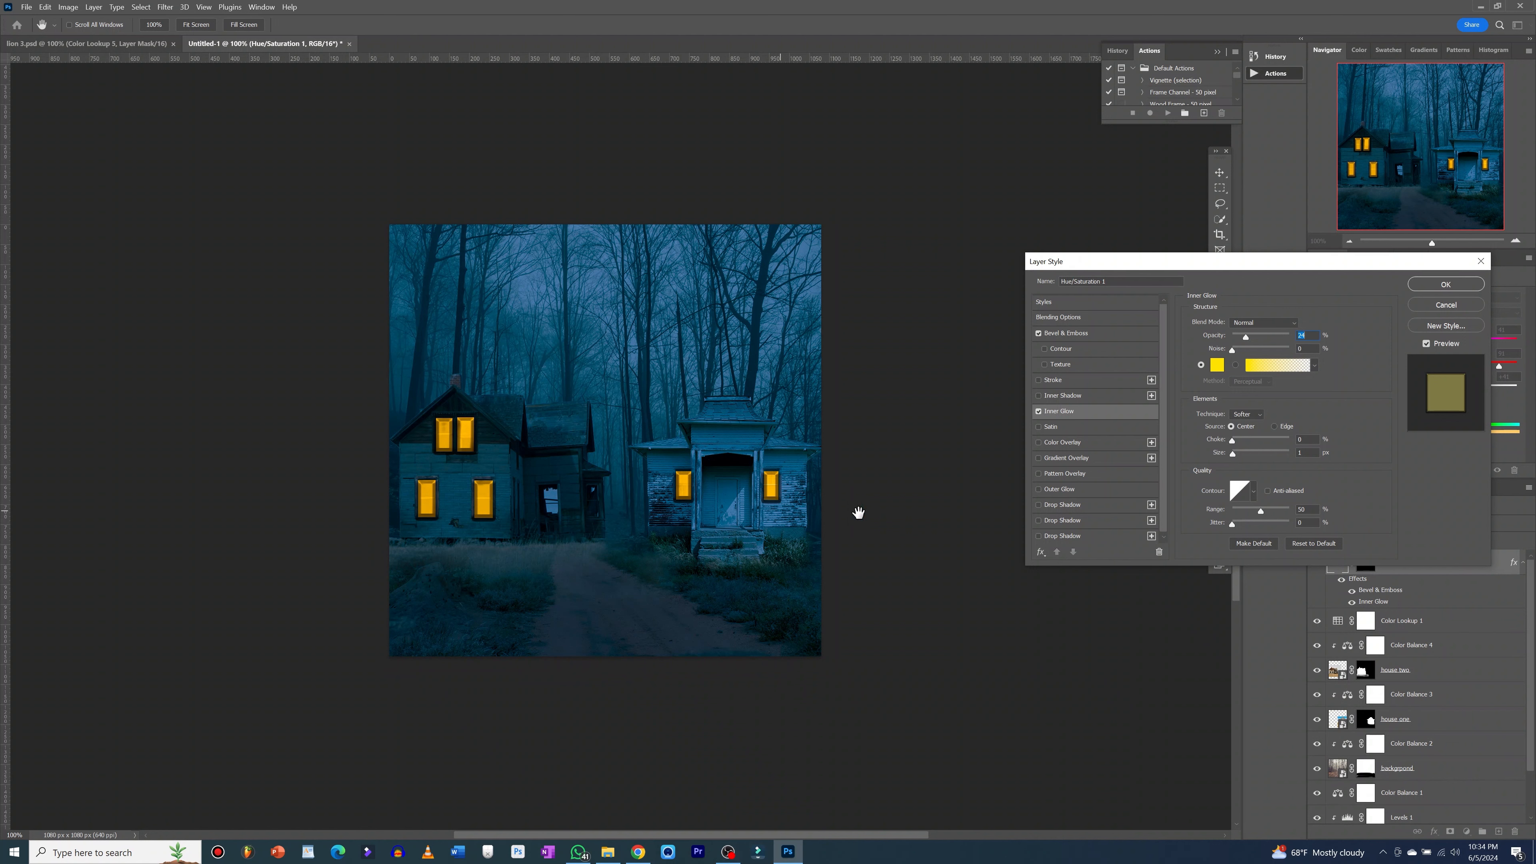
{"action": "left_click", "coordinate": [1039, 396]}
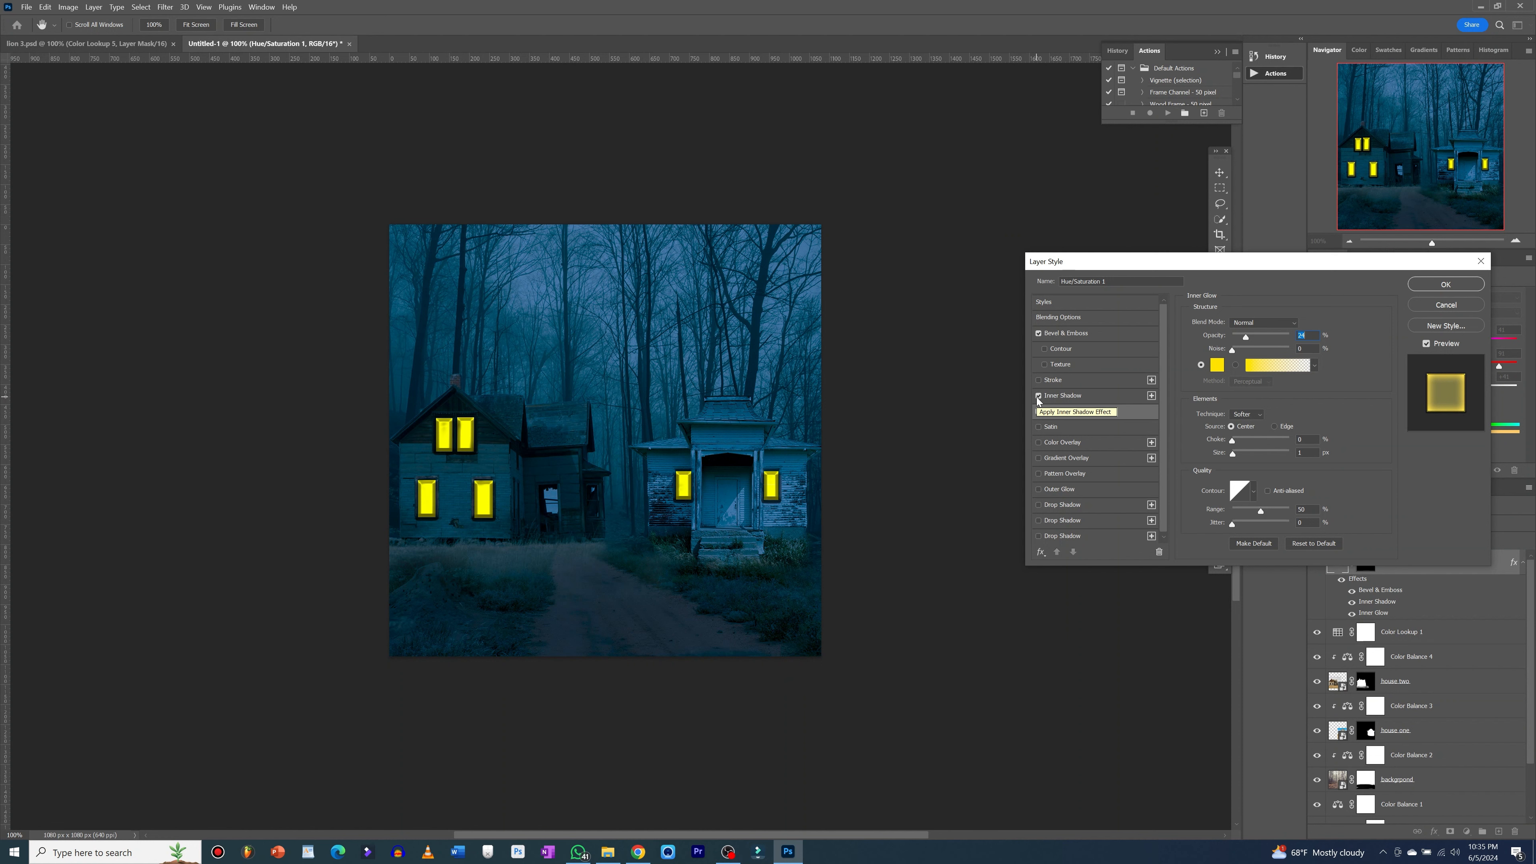
{"action": "left_click", "coordinate": [1039, 396]}
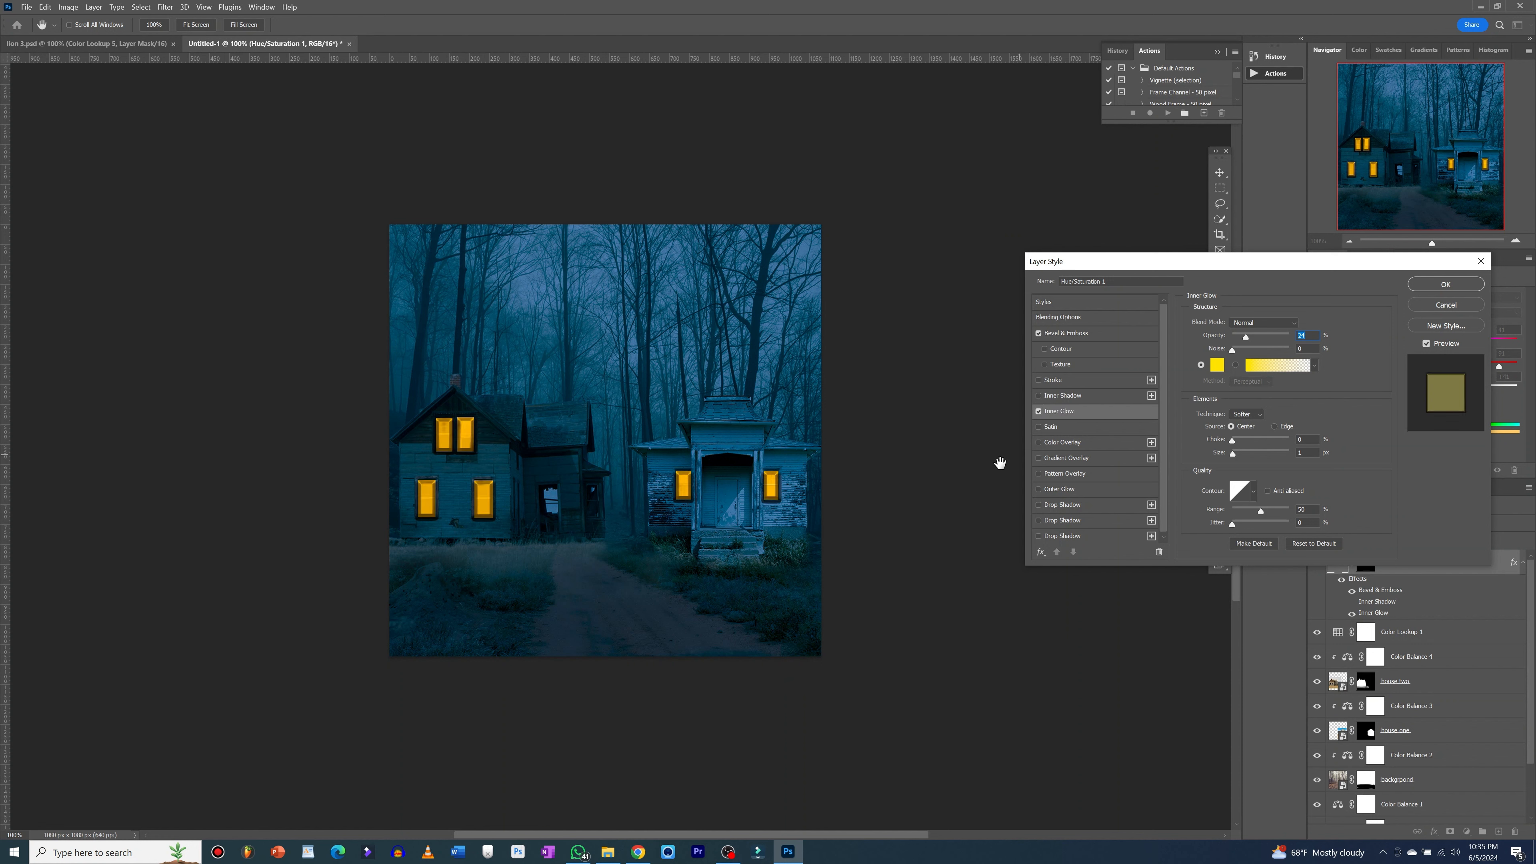
{"action": "left_click", "coordinate": [1441, 289]}
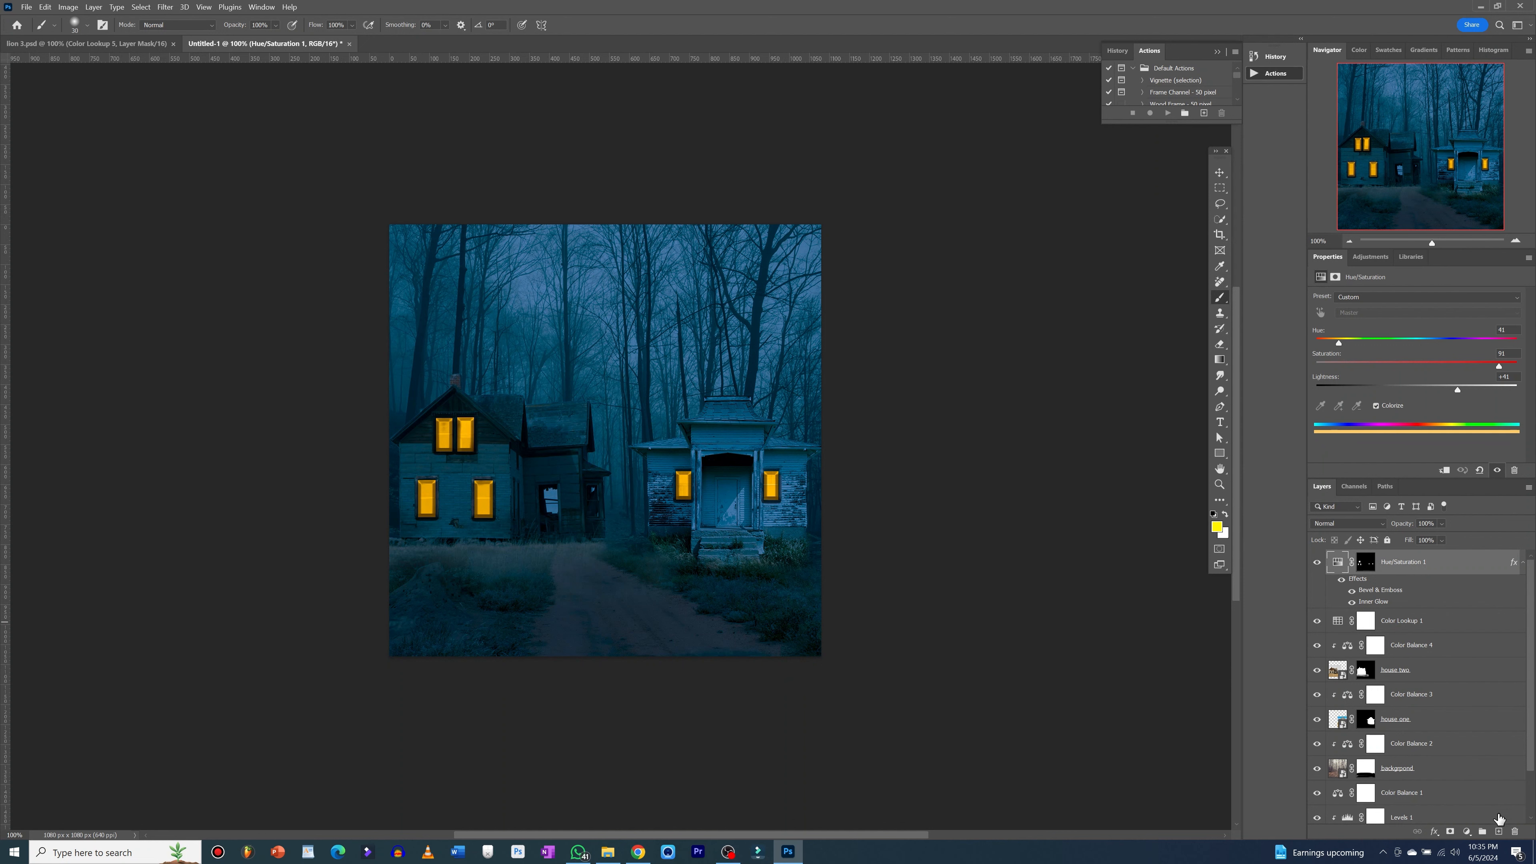
- Add a Solid Color fill layer above all layers in yellow-orange fbca05
{"action": "left_click", "coordinate": [1468, 832]}
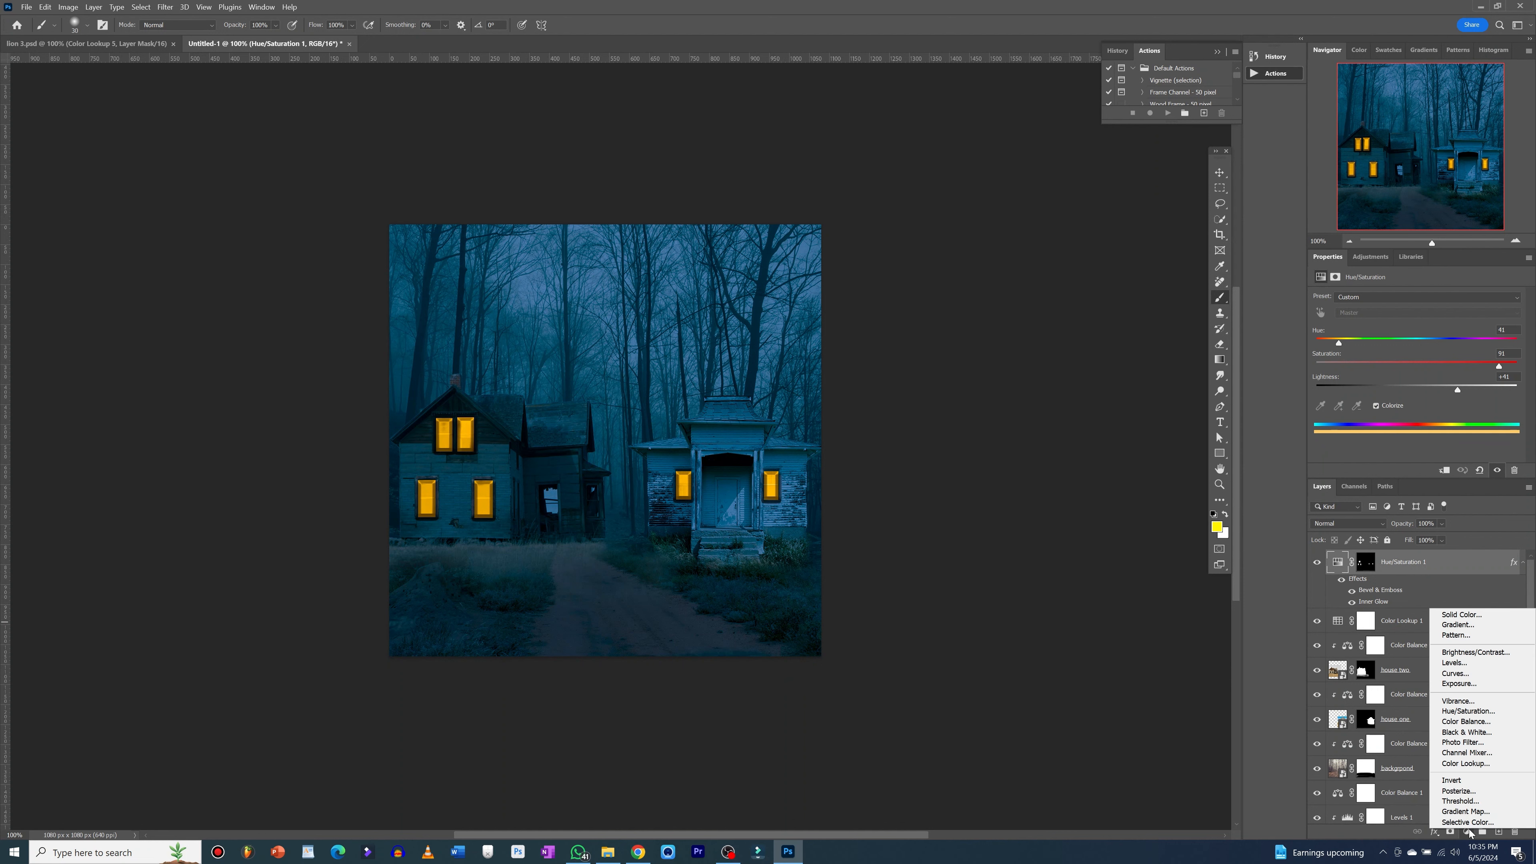
{"action": "left_click", "coordinate": [1463, 615]}
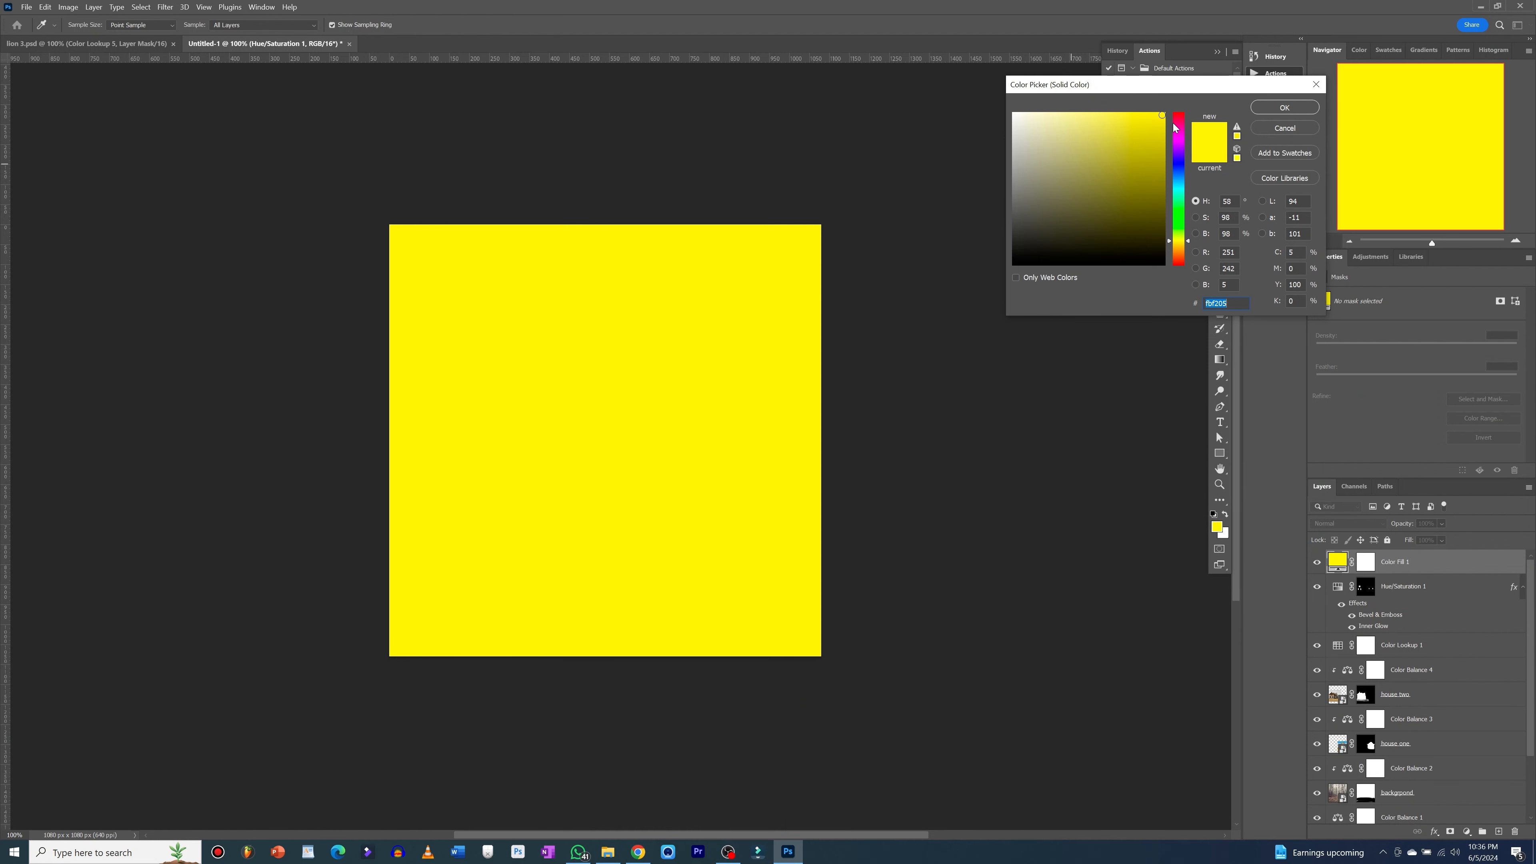
{"action": "left_click_drag", "start_coordinate": [1169, 244], "coordinate": [1169, 248]}
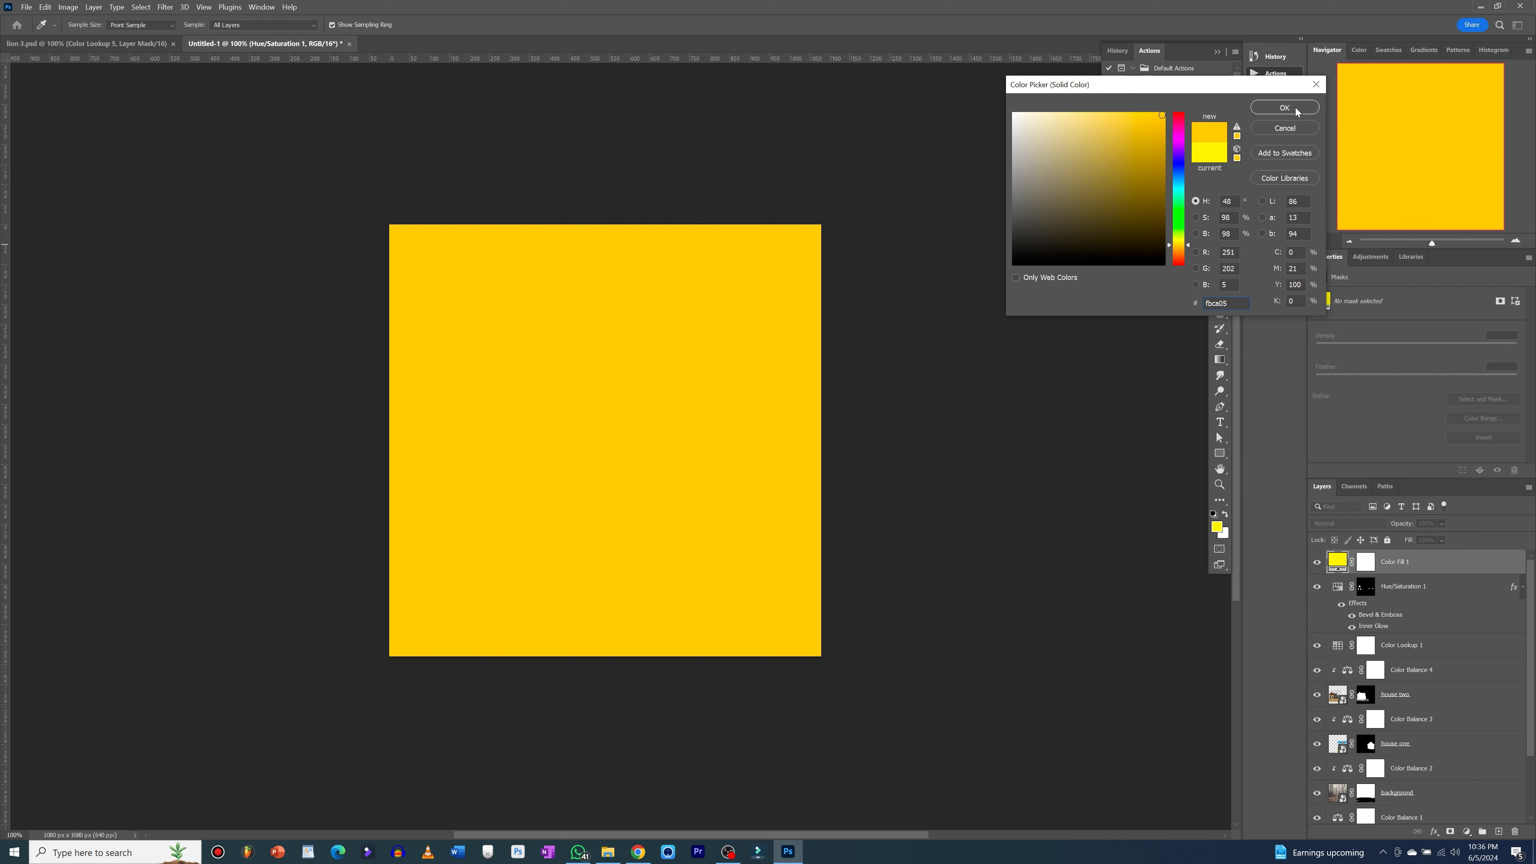
{"action": "left_click", "coordinate": [1285, 108]}
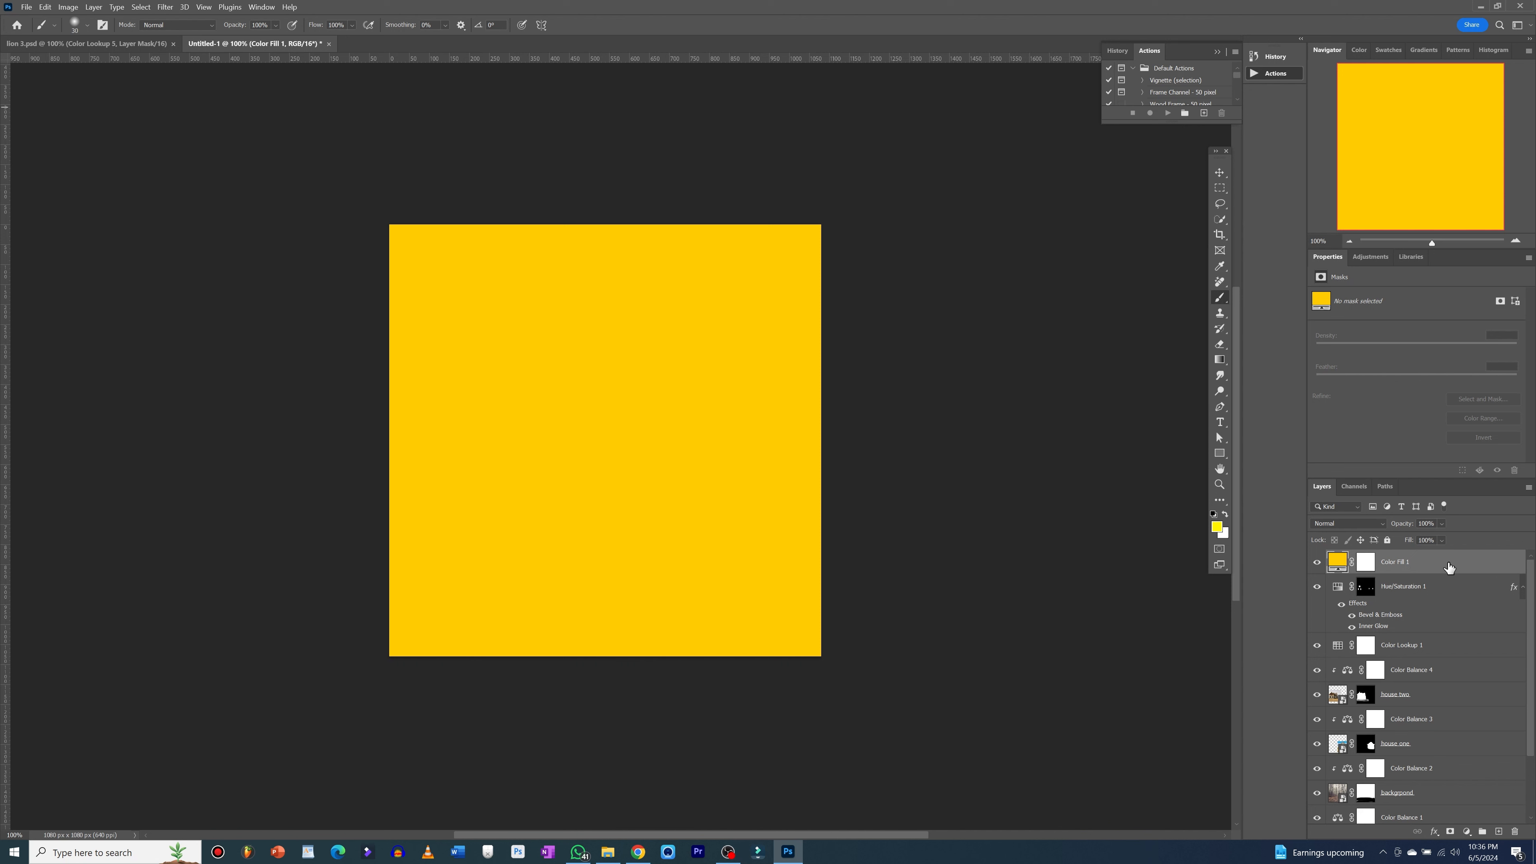
- Split the fill layer's Blend If underlying-layer black point to 0 / 147 and invert its mask to black
{"action": "double_click", "coordinate": [1449, 567]}
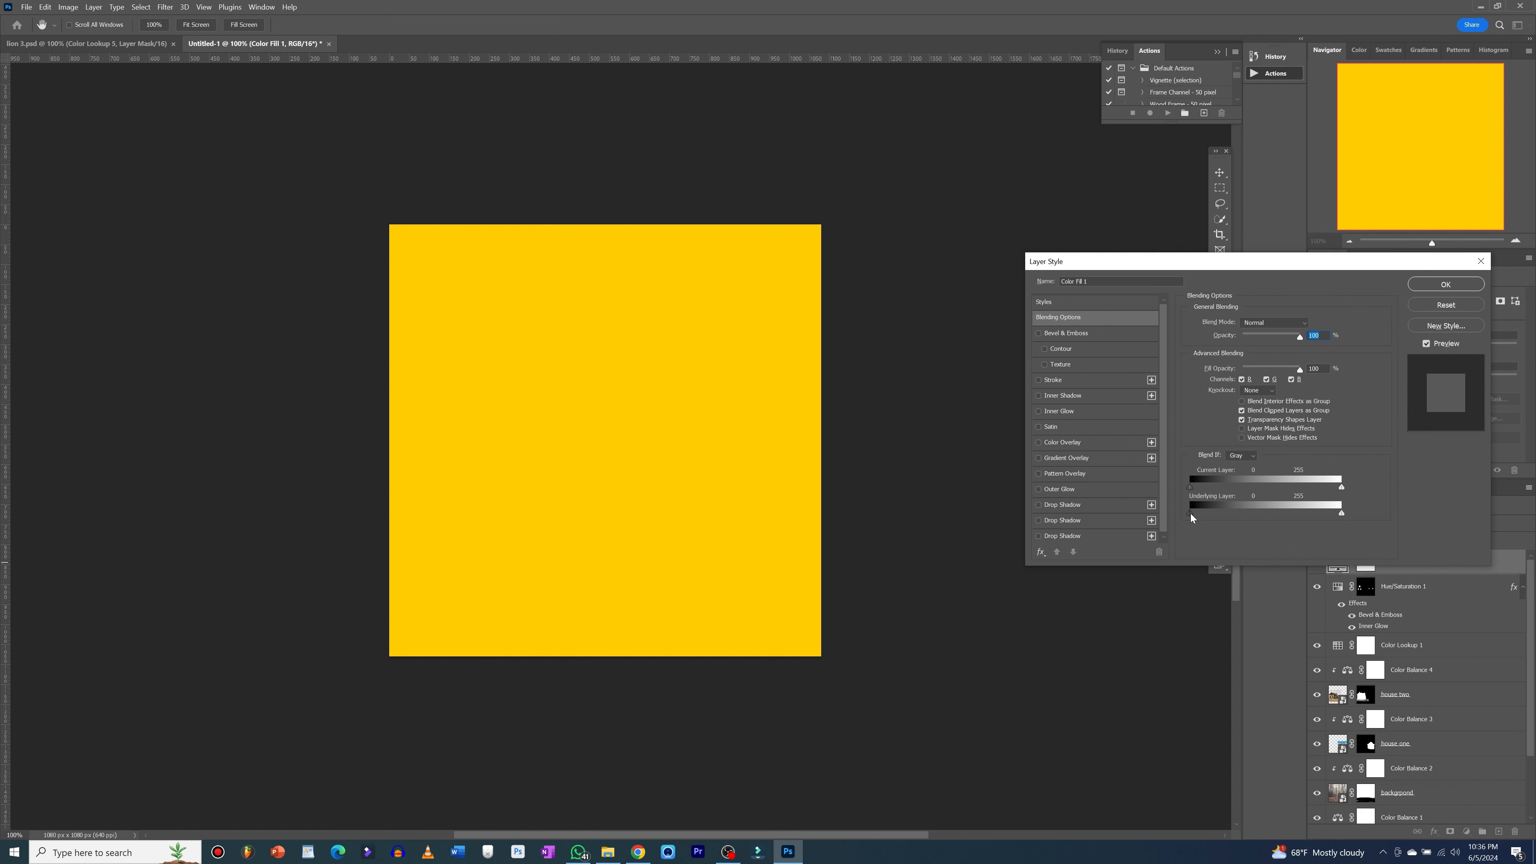
{"action": "left_click_drag", "start_coordinate": [1190, 514], "coordinate": [1258, 513]}
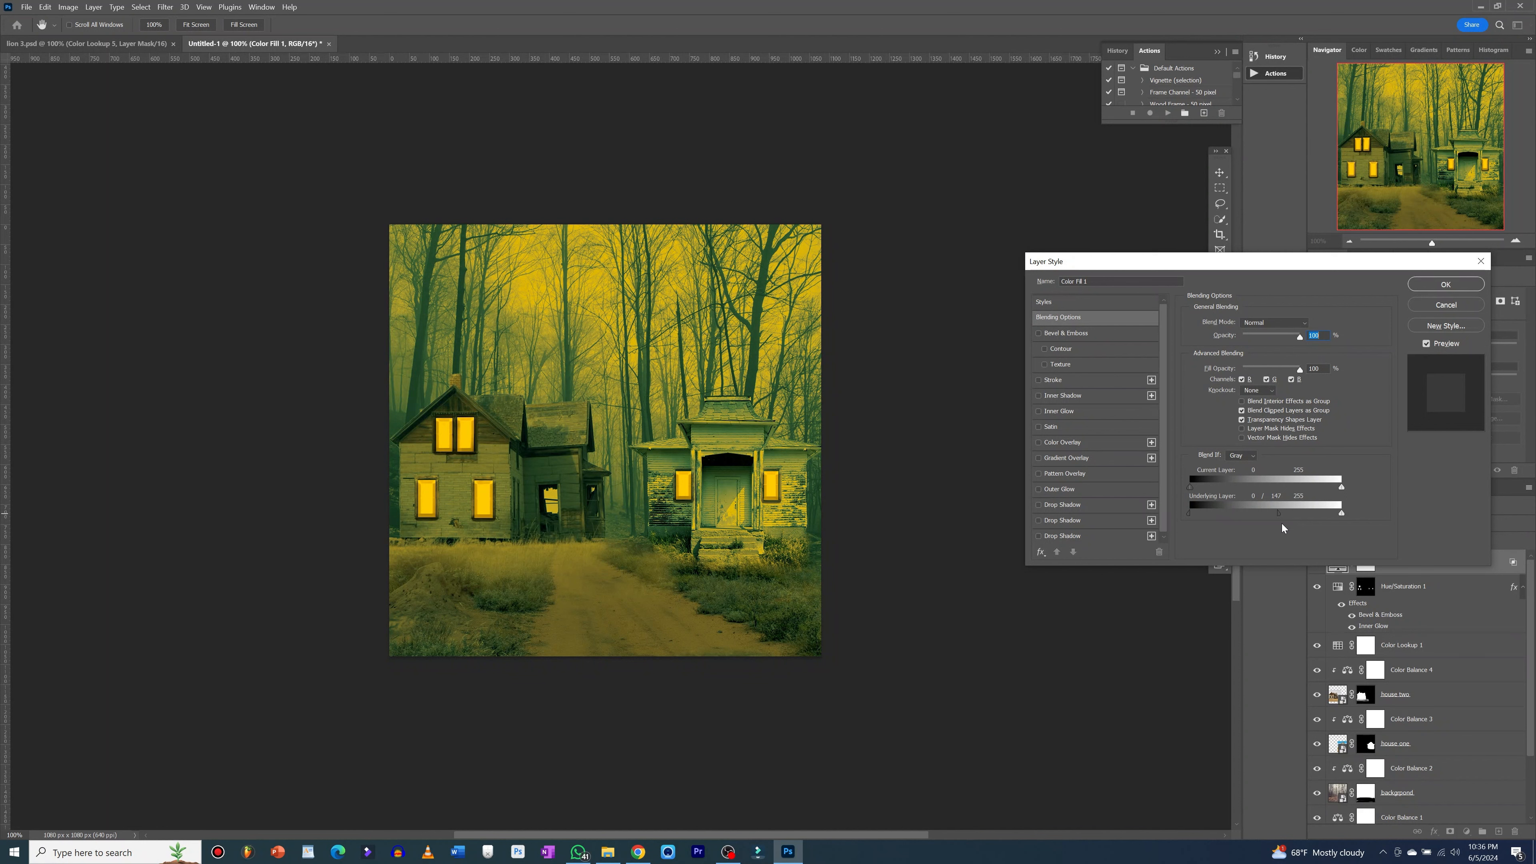
{"action": "left_click", "coordinate": [1451, 285]}
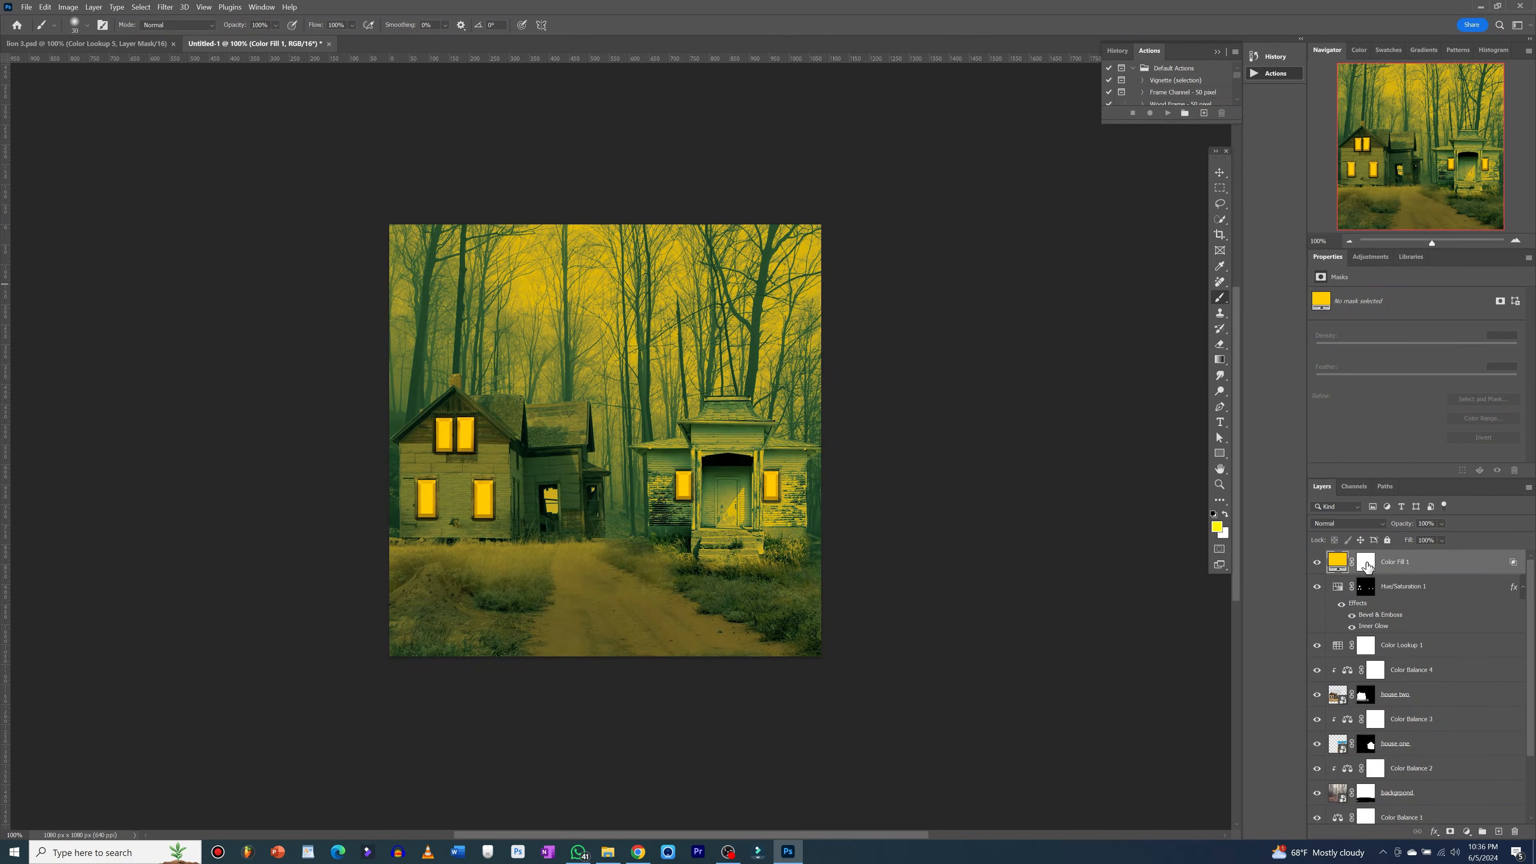
{"action": "left_click", "coordinate": [1367, 563]}
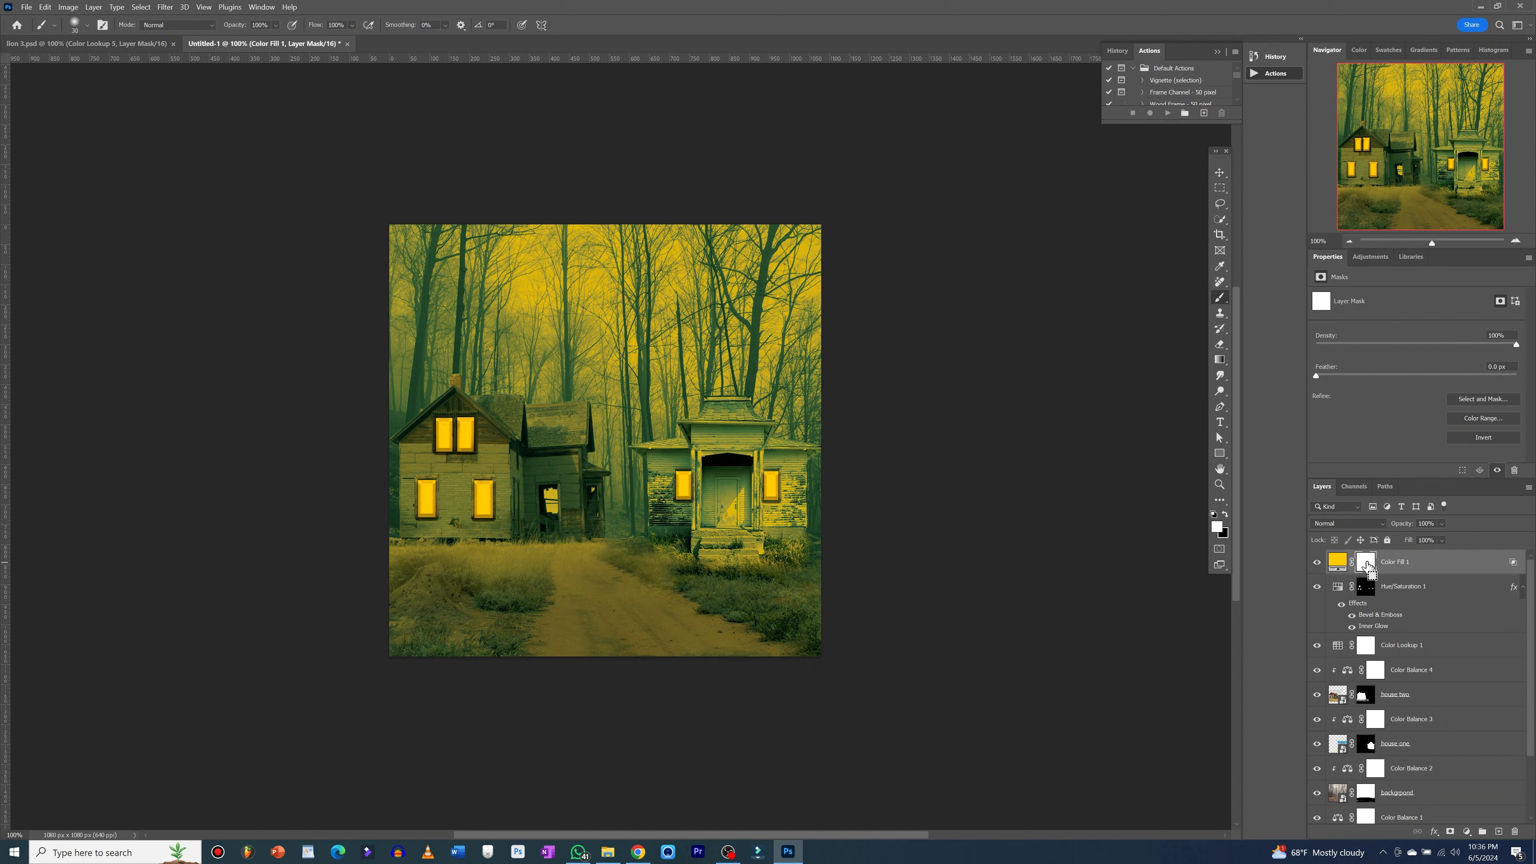
{"action": "key", "text": "ctrl+i"}
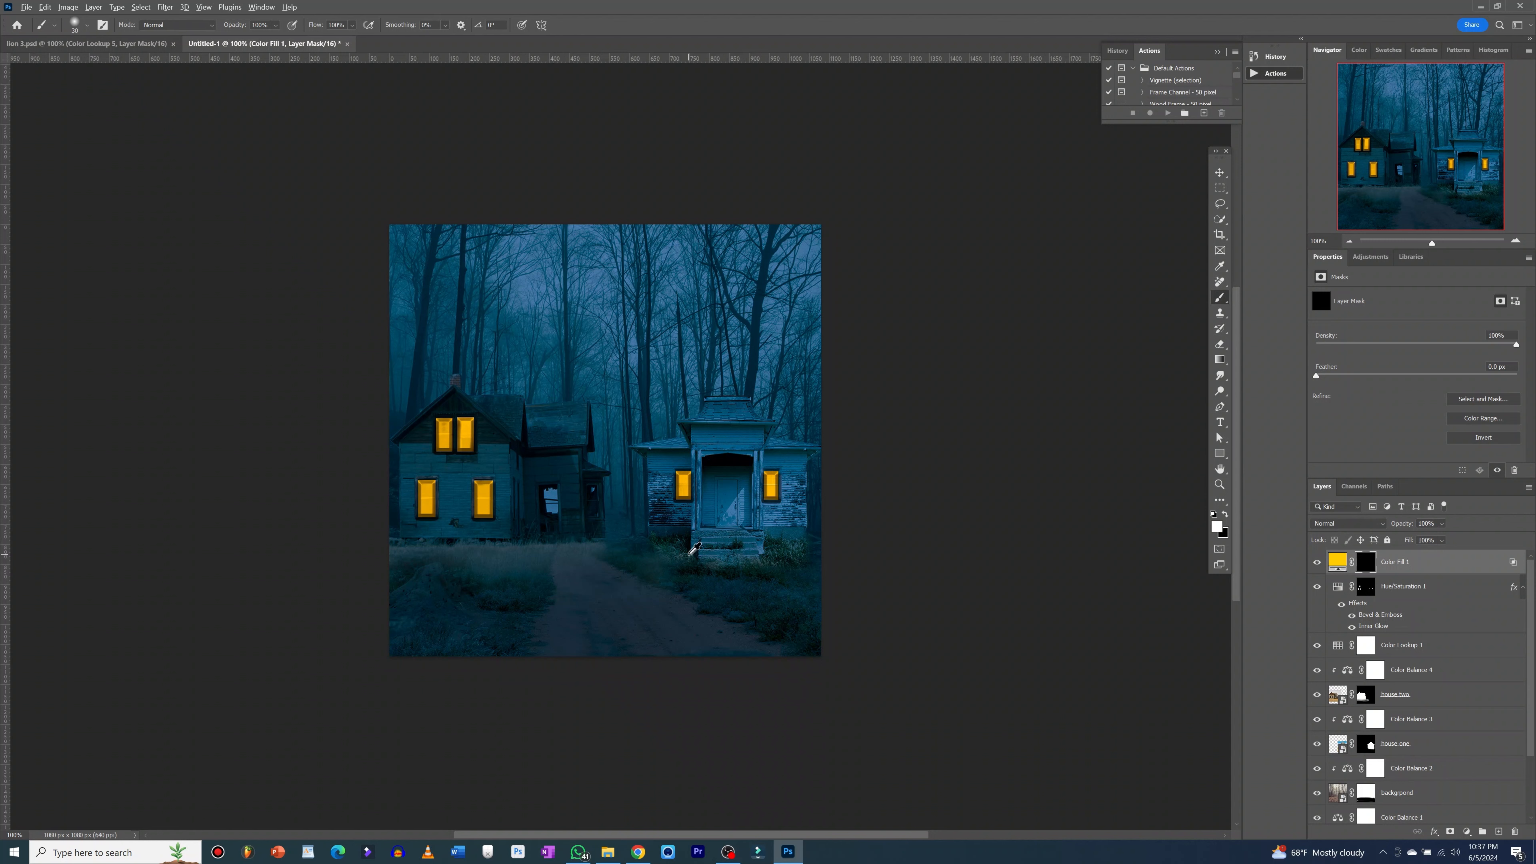
- Paint yellow light on the fill mask with a large brush at 46% opacity over the grass, road and farmhouse front
{"action": "left_click_drag", "start_coordinate": [687, 554], "coordinate": [764, 587]}
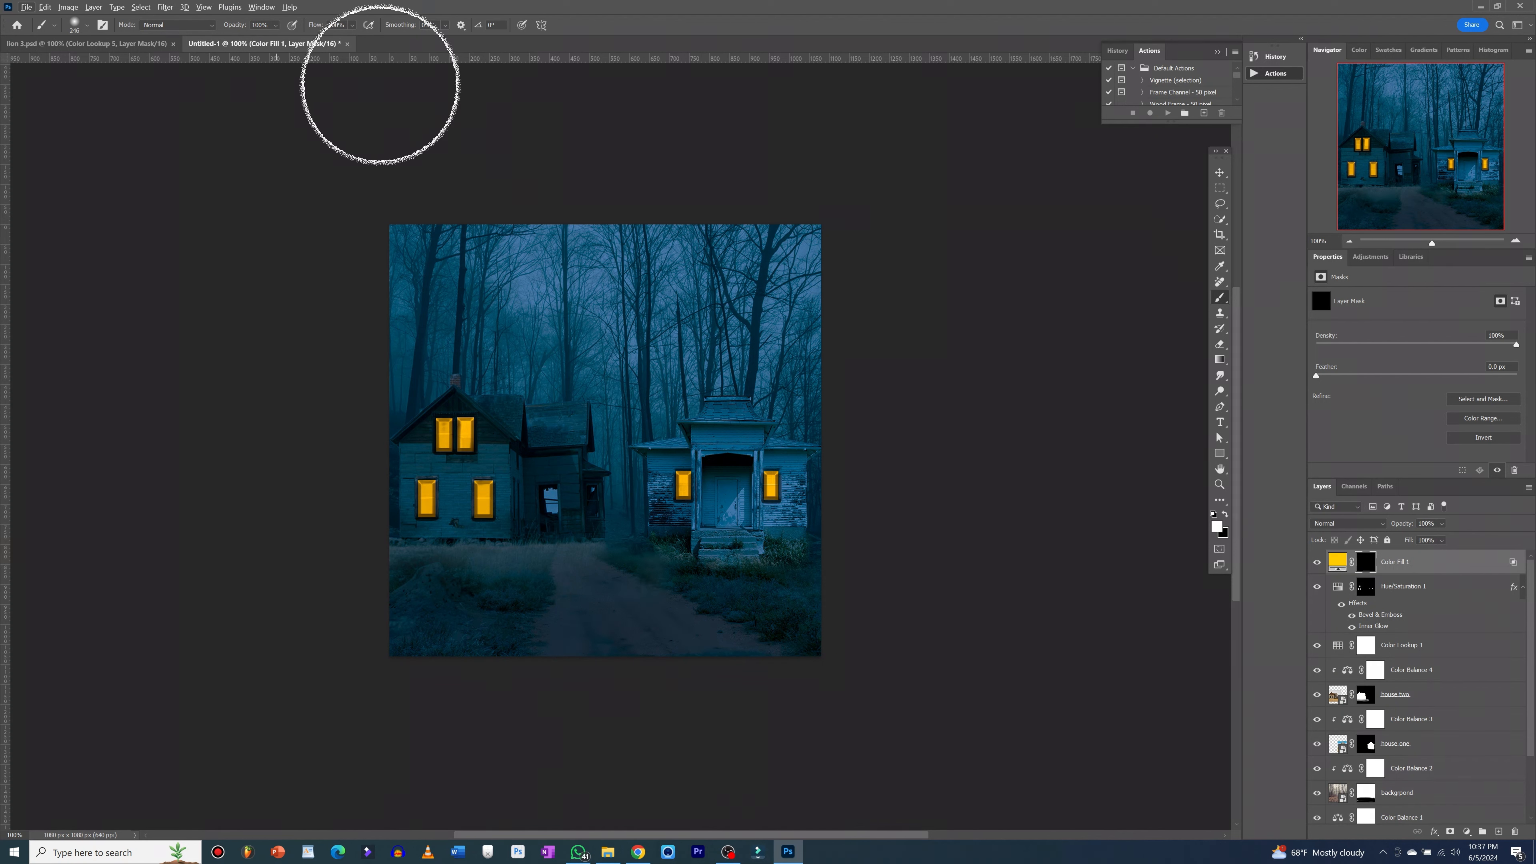
{"action": "left_click_drag", "start_coordinate": [634, 610], "coordinate": [617, 591]}
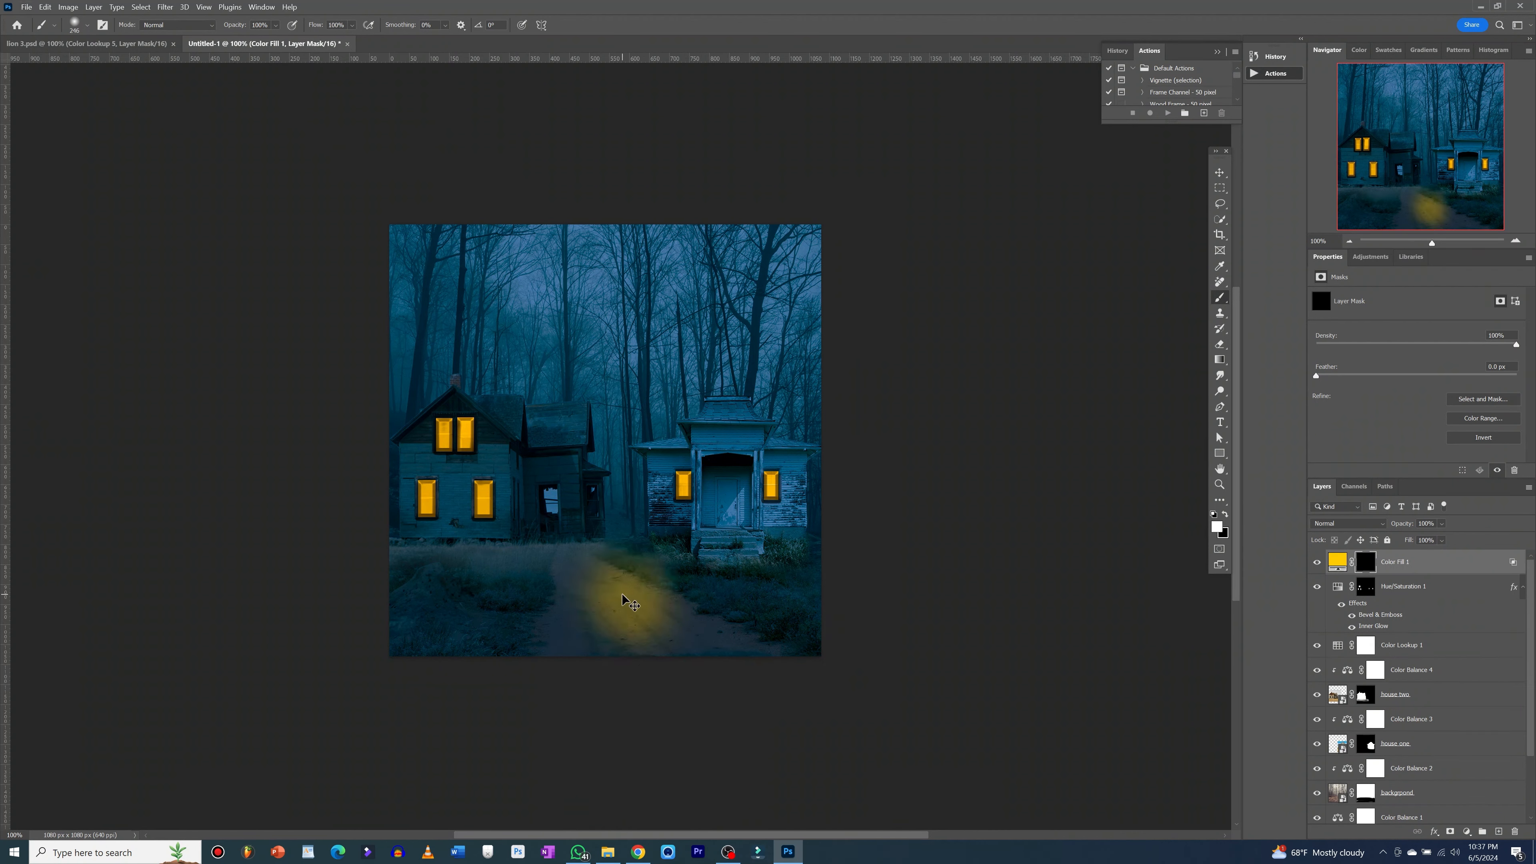
{"action": "key", "text": "ctrl+z"}
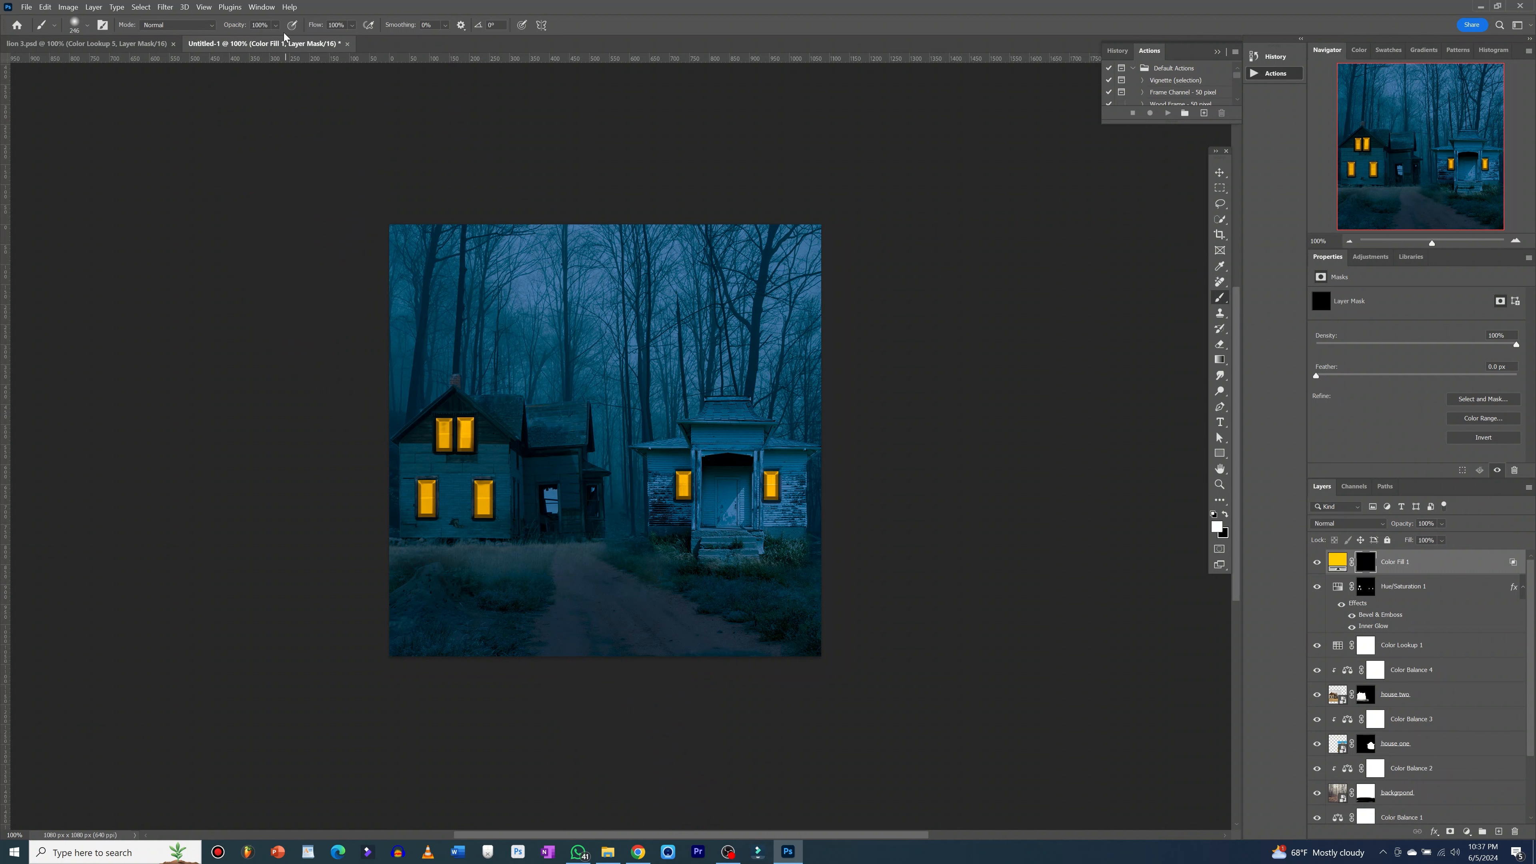
{"action": "left_click", "coordinate": [275, 25]}
{"action": "left_click_drag", "start_coordinate": [296, 41], "coordinate": [272, 42]}
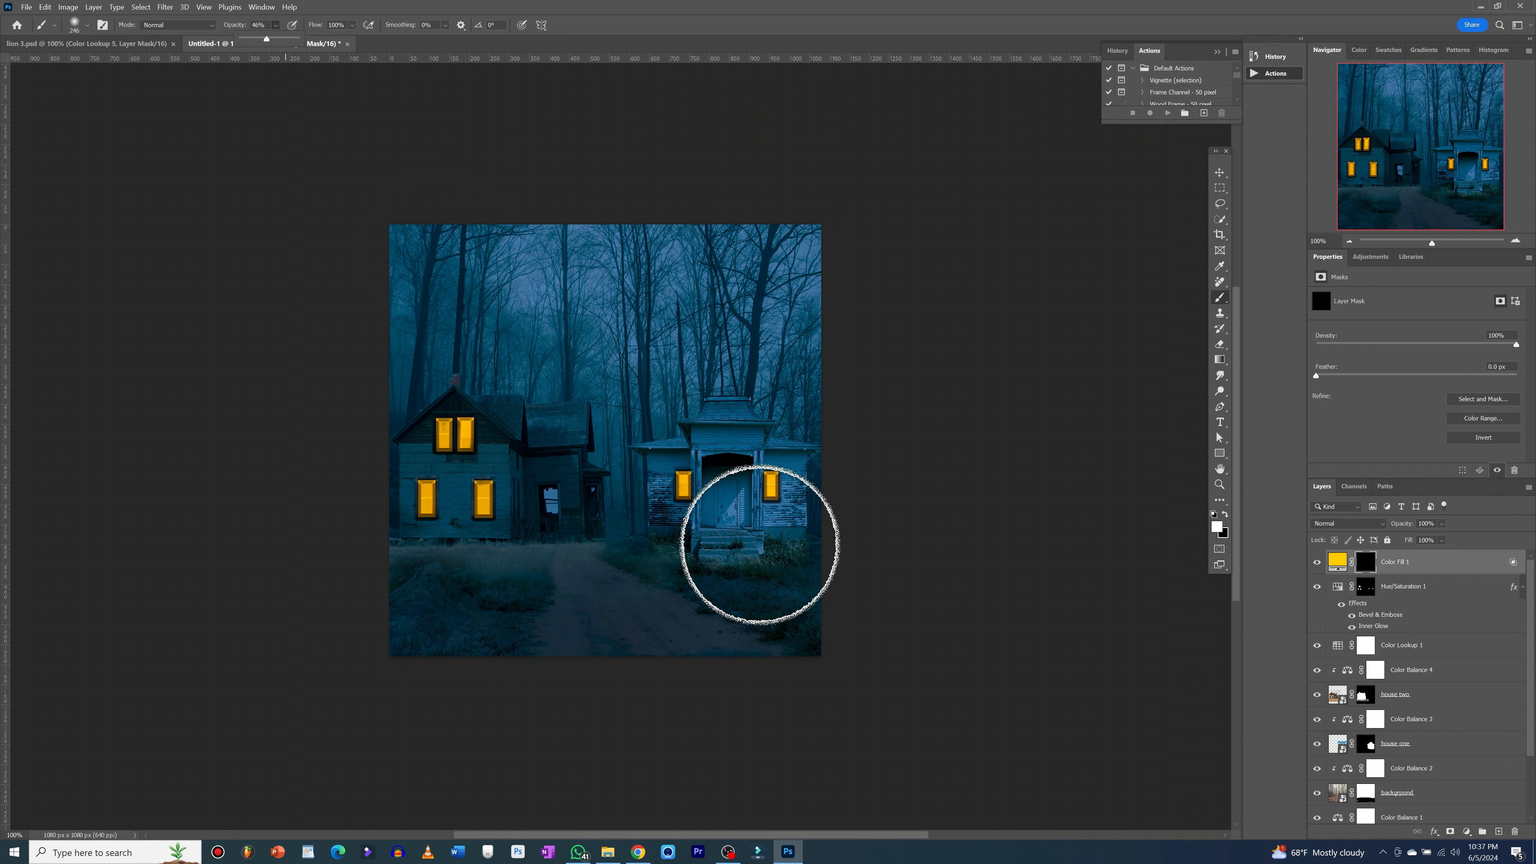
{"action": "mouse_move", "coordinate": [755, 549]}
{"action": "left_mouse_down"}
{"action": "mouse_move", "coordinate": [768, 542]}
{"action": "mouse_move", "coordinate": [745, 573]}
{"action": "mouse_move", "coordinate": [677, 572]}
{"action": "mouse_move", "coordinate": [706, 576]}
{"action": "mouse_move", "coordinate": [431, 571]}
{"action": "mouse_move", "coordinate": [556, 604]}
{"action": "mouse_move", "coordinate": [484, 601]}
{"action": "mouse_move", "coordinate": [439, 549]}
{"action": "mouse_move", "coordinate": [454, 515]}
{"action": "mouse_move", "coordinate": [439, 452]}
{"action": "mouse_move", "coordinate": [435, 497]}
{"action": "mouse_move", "coordinate": [480, 505]}
{"action": "mouse_move", "coordinate": [480, 463]}
{"action": "mouse_move", "coordinate": [464, 499]}
{"action": "mouse_move", "coordinate": [449, 473]}
{"action": "left_mouse_up"}
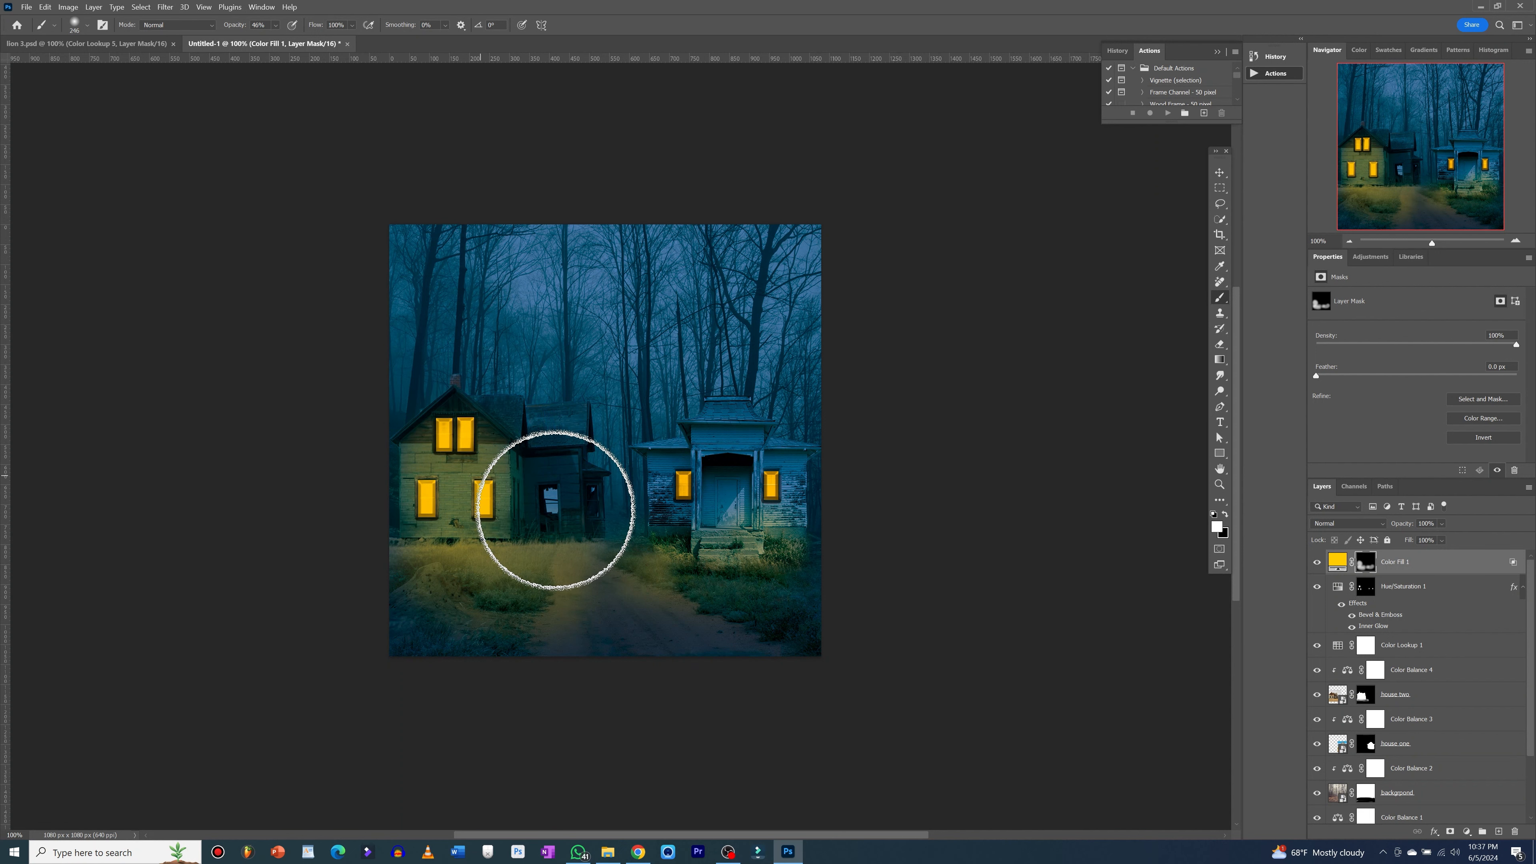
- Extend the painted yellow light over the white house's walls and steps and the nearby grass using smaller brushes
{"action": "left_click_drag", "start_coordinate": [623, 534], "coordinate": [561, 535]}
{"action": "mouse_move", "coordinate": [673, 504]}
{"action": "left_mouse_down"}
{"action": "mouse_move", "coordinate": [667, 535]}
{"action": "mouse_move", "coordinate": [683, 520]}
{"action": "mouse_move", "coordinate": [667, 558]}
{"action": "mouse_move", "coordinate": [669, 508]}
{"action": "mouse_move", "coordinate": [683, 555]}
{"action": "mouse_move", "coordinate": [711, 553]}
{"action": "mouse_move", "coordinate": [785, 493]}
{"action": "mouse_move", "coordinate": [782, 512]}
{"action": "mouse_move", "coordinate": [783, 480]}
{"action": "mouse_move", "coordinate": [800, 513]}
{"action": "mouse_move", "coordinate": [787, 565]}
{"action": "mouse_move", "coordinate": [761, 577]}
{"action": "mouse_move", "coordinate": [795, 569]}
{"action": "mouse_move", "coordinate": [800, 594]}
{"action": "mouse_move", "coordinate": [799, 569]}
{"action": "mouse_move", "coordinate": [789, 597]}
{"action": "mouse_move", "coordinate": [790, 574]}
{"action": "mouse_move", "coordinate": [706, 587]}
{"action": "mouse_move", "coordinate": [809, 581]}
{"action": "left_mouse_up"}
{"action": "mouse_move", "coordinate": [806, 591]}
{"action": "left_mouse_down"}
{"action": "mouse_move", "coordinate": [788, 621]}
{"action": "mouse_move", "coordinate": [785, 460]}
{"action": "mouse_move", "coordinate": [782, 565]}
{"action": "mouse_move", "coordinate": [760, 576]}
{"action": "mouse_move", "coordinate": [747, 549]}
{"action": "mouse_move", "coordinate": [737, 565]}
{"action": "mouse_move", "coordinate": [672, 556]}
{"action": "mouse_move", "coordinate": [664, 469]}
{"action": "mouse_move", "coordinate": [673, 619]}
{"action": "left_mouse_up"}
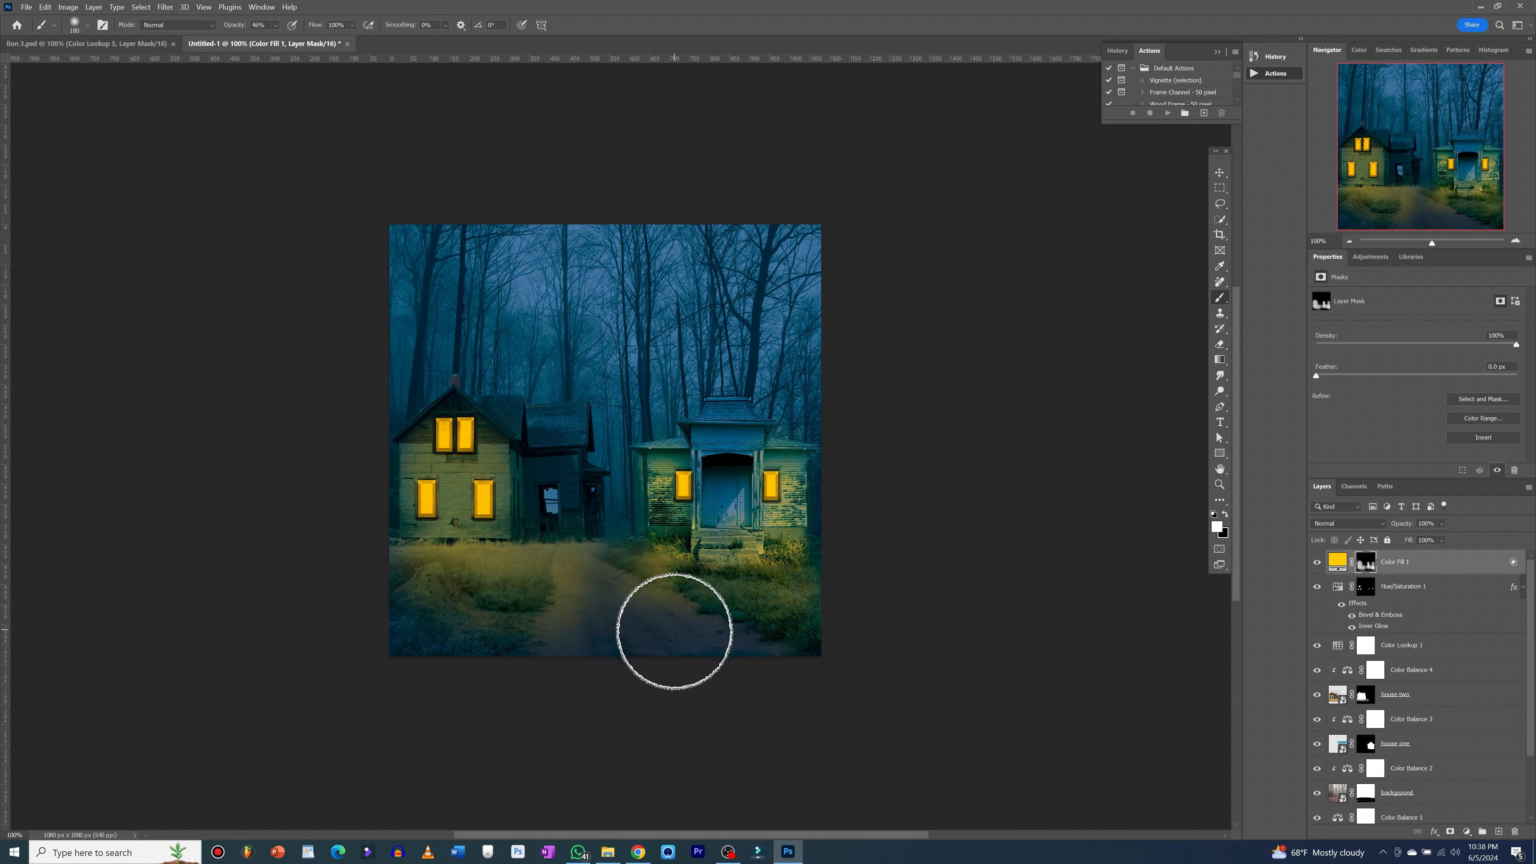
{"action": "right_click", "coordinate": [690, 618], "text": "alt"}
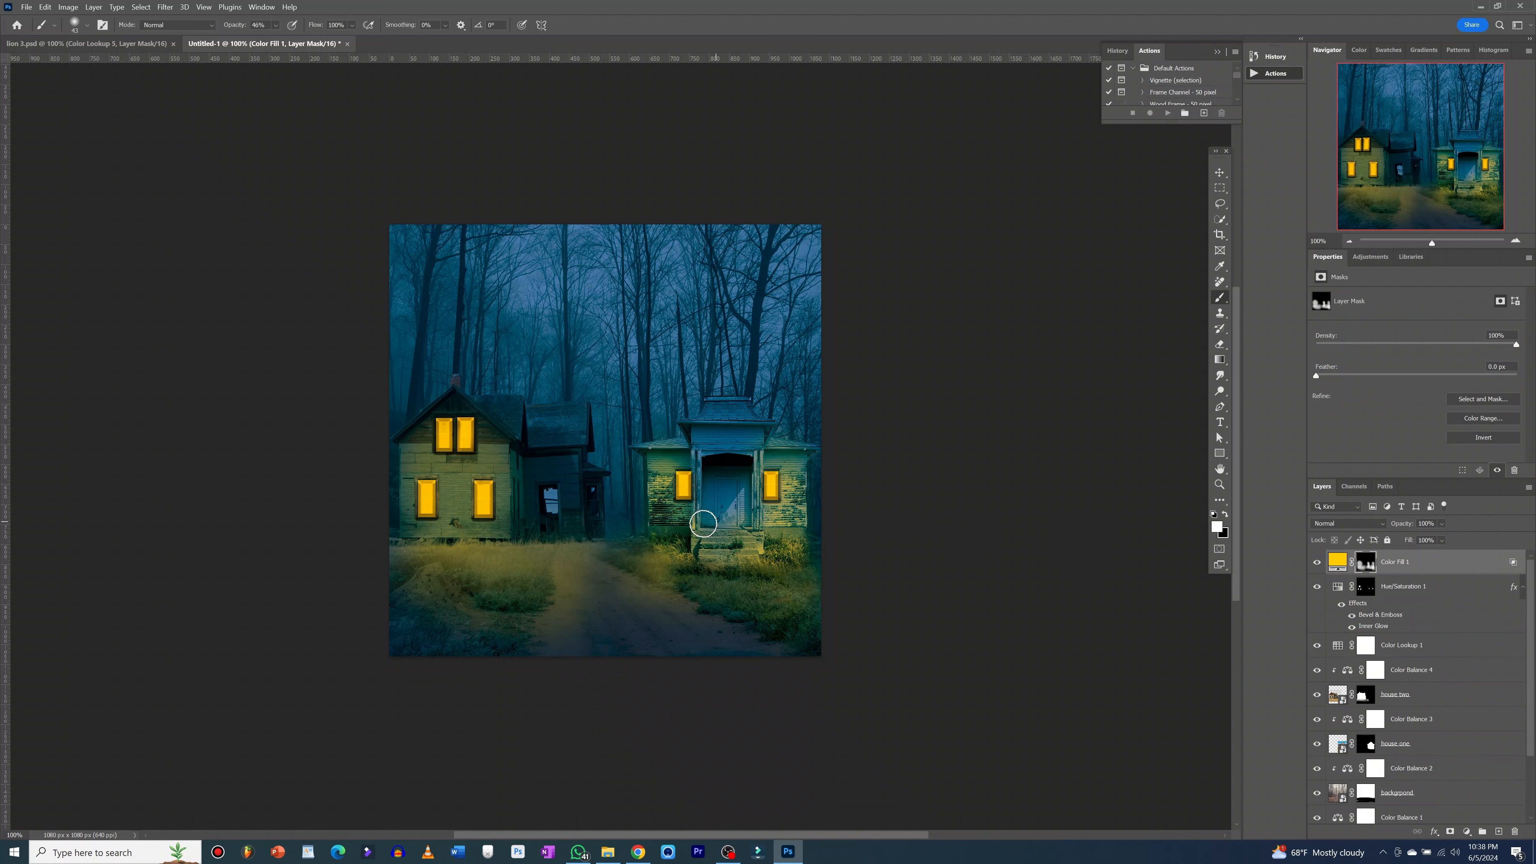
{"action": "left_click_drag", "start_coordinate": [703, 523], "coordinate": [724, 526], "text": "alt"}
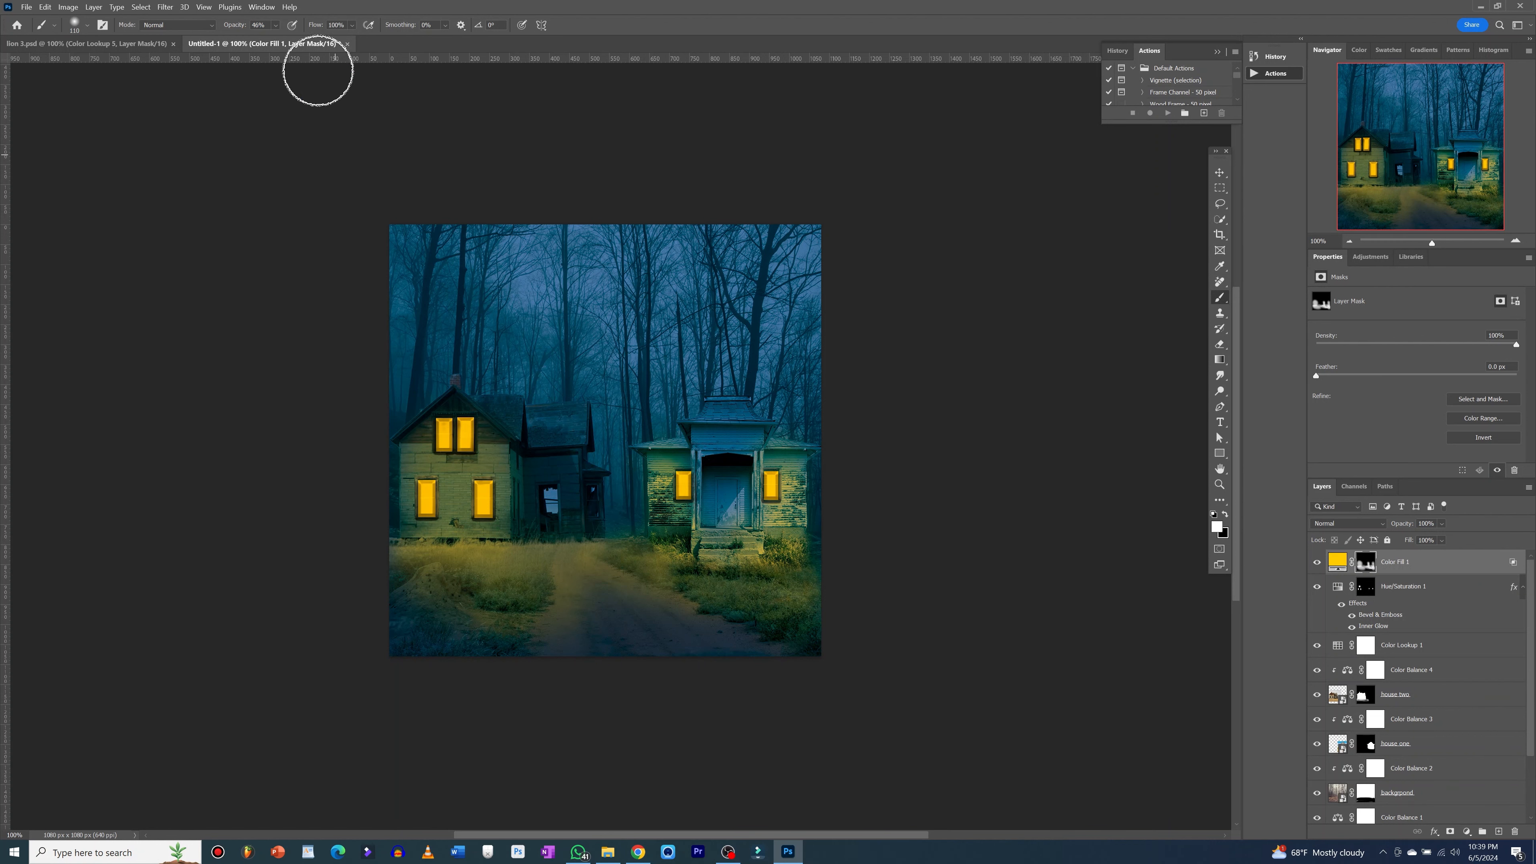
- Paint black on the yellow fill's mask over the dirt road at 39% flow and 30% opacity to tone down the light
{"action": "left_click", "coordinate": [352, 26]}
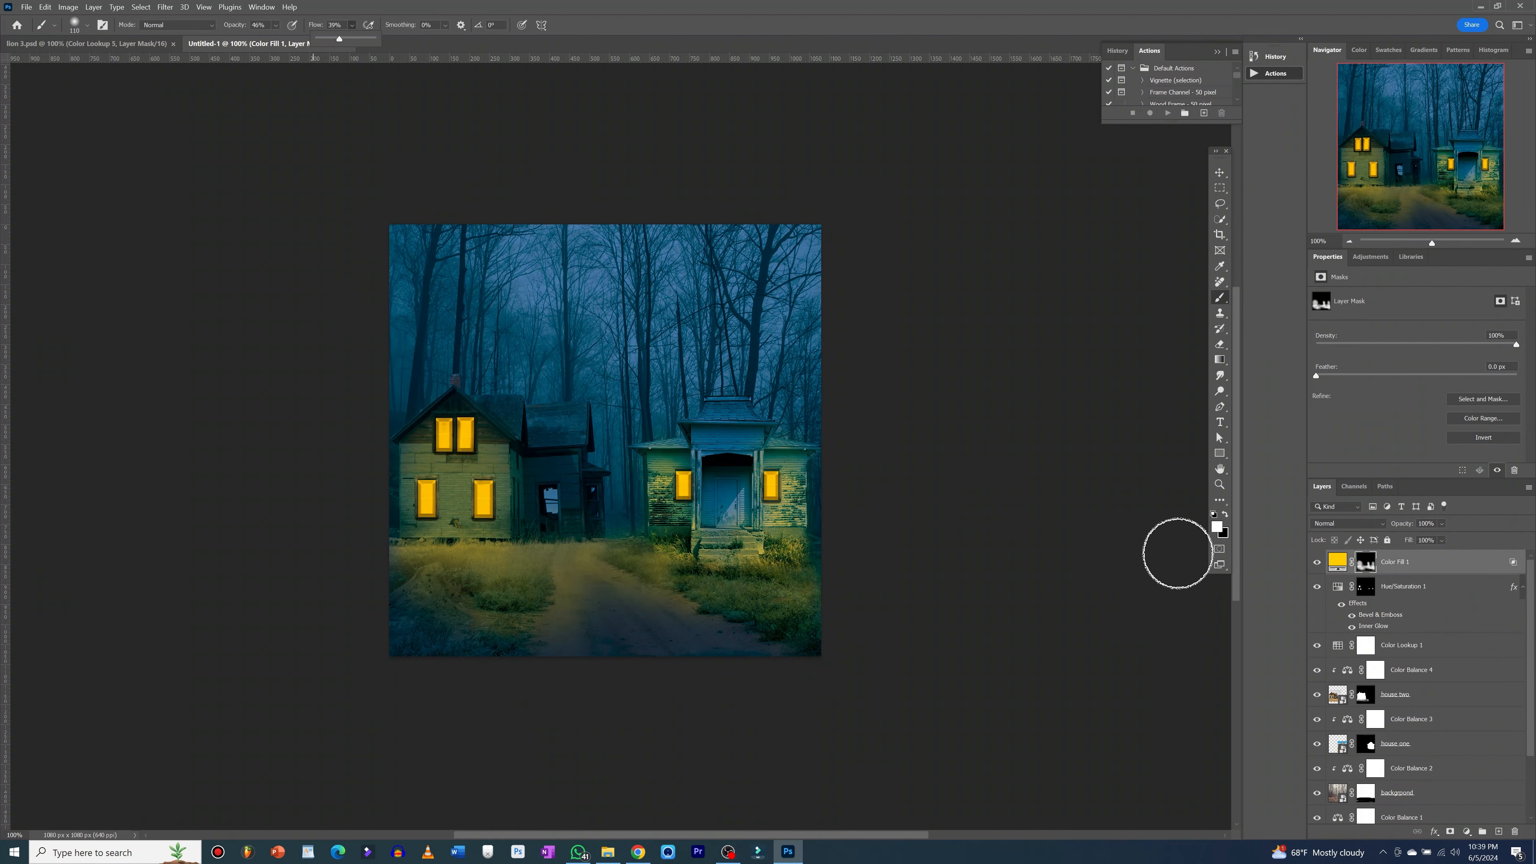
{"action": "key", "text": "x"}
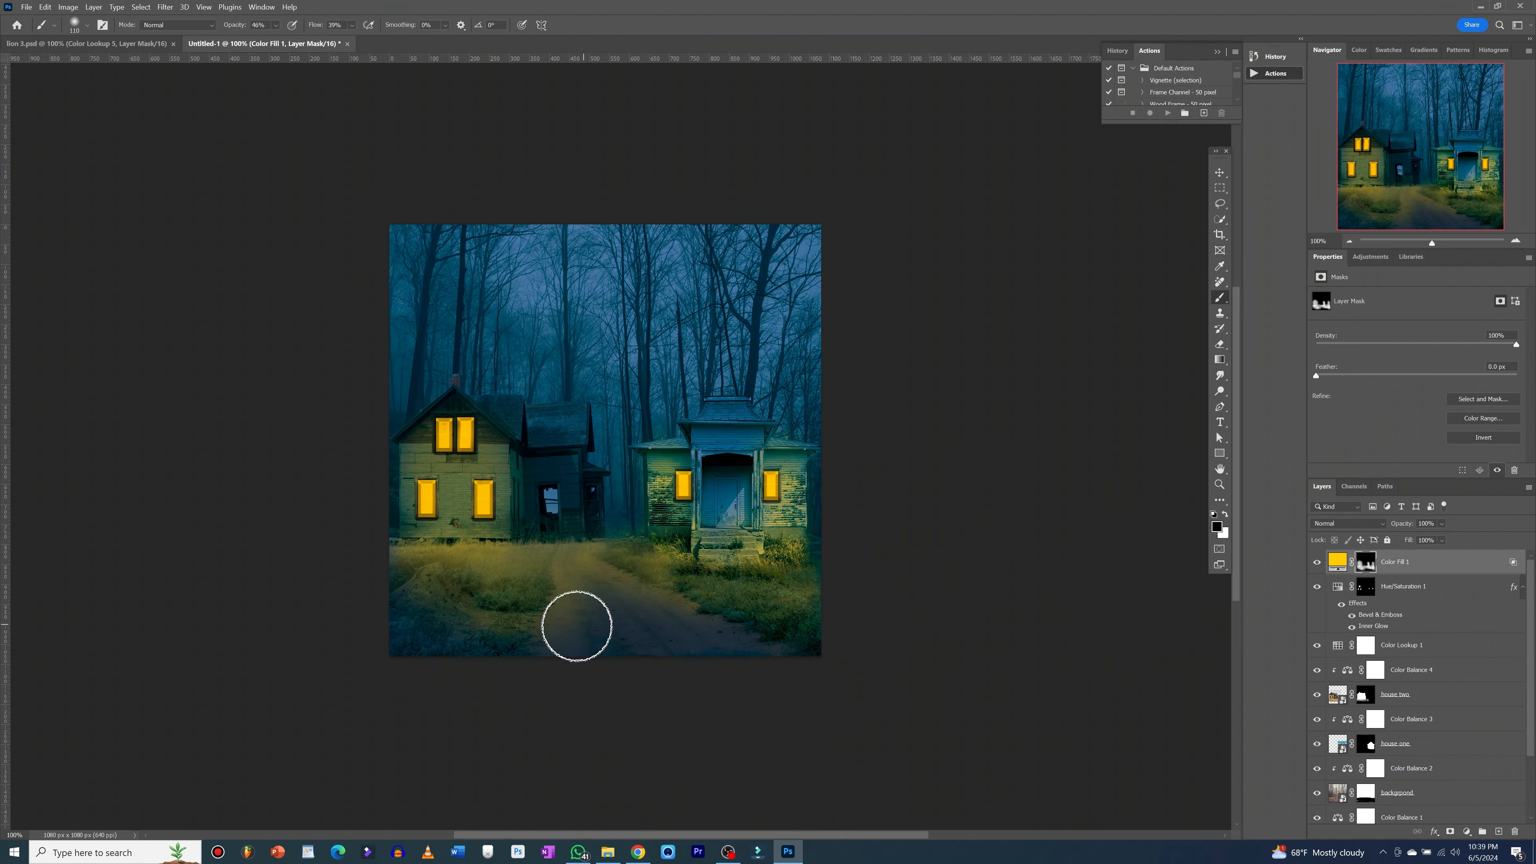
{"action": "left_click_drag", "start_coordinate": [591, 584], "coordinate": [576, 606]}
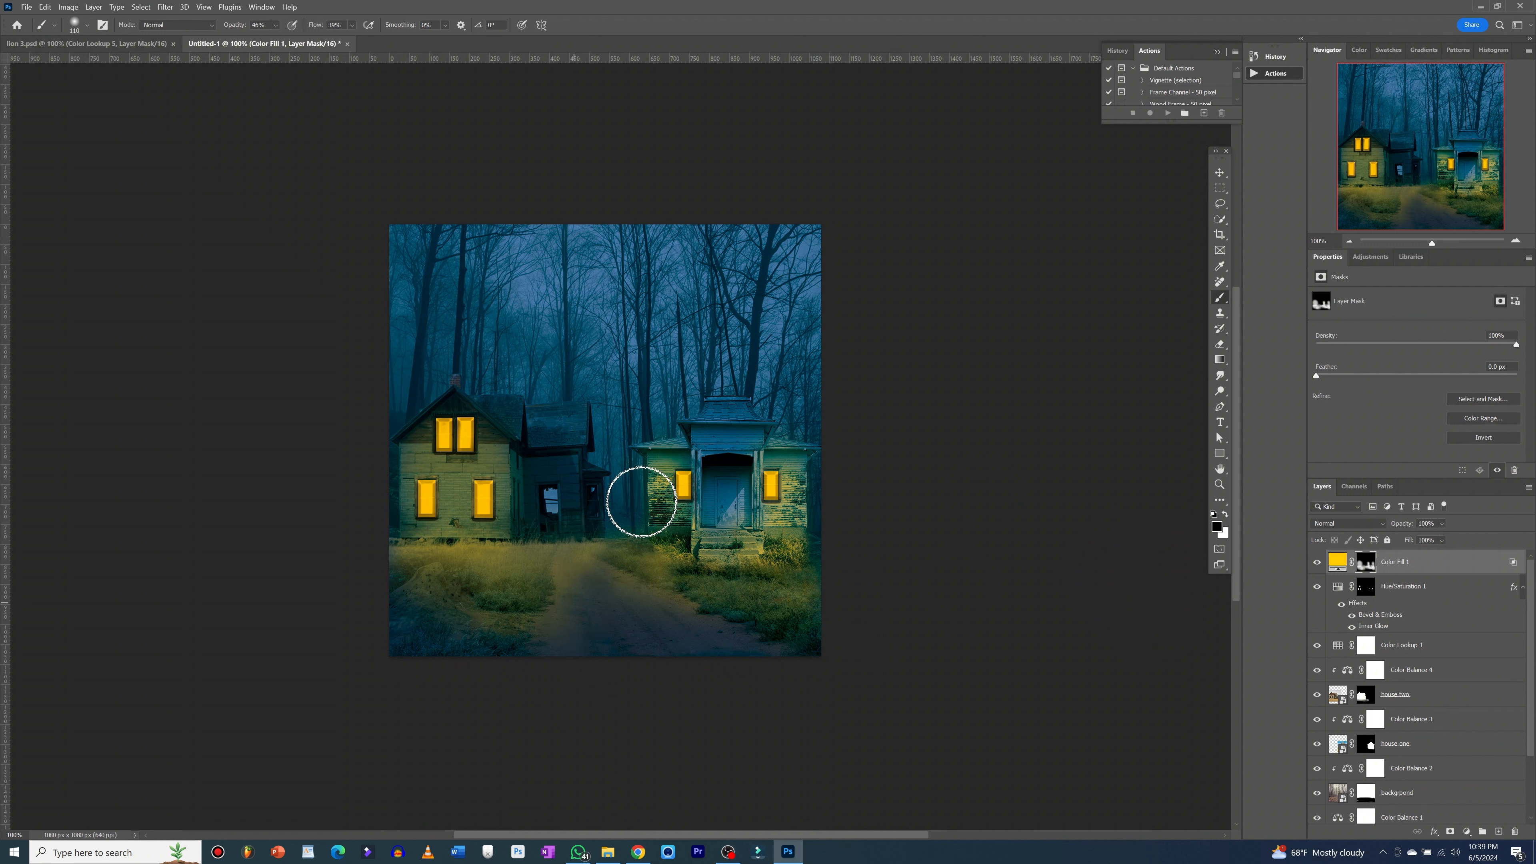
{"action": "left_click", "coordinate": [276, 25]}
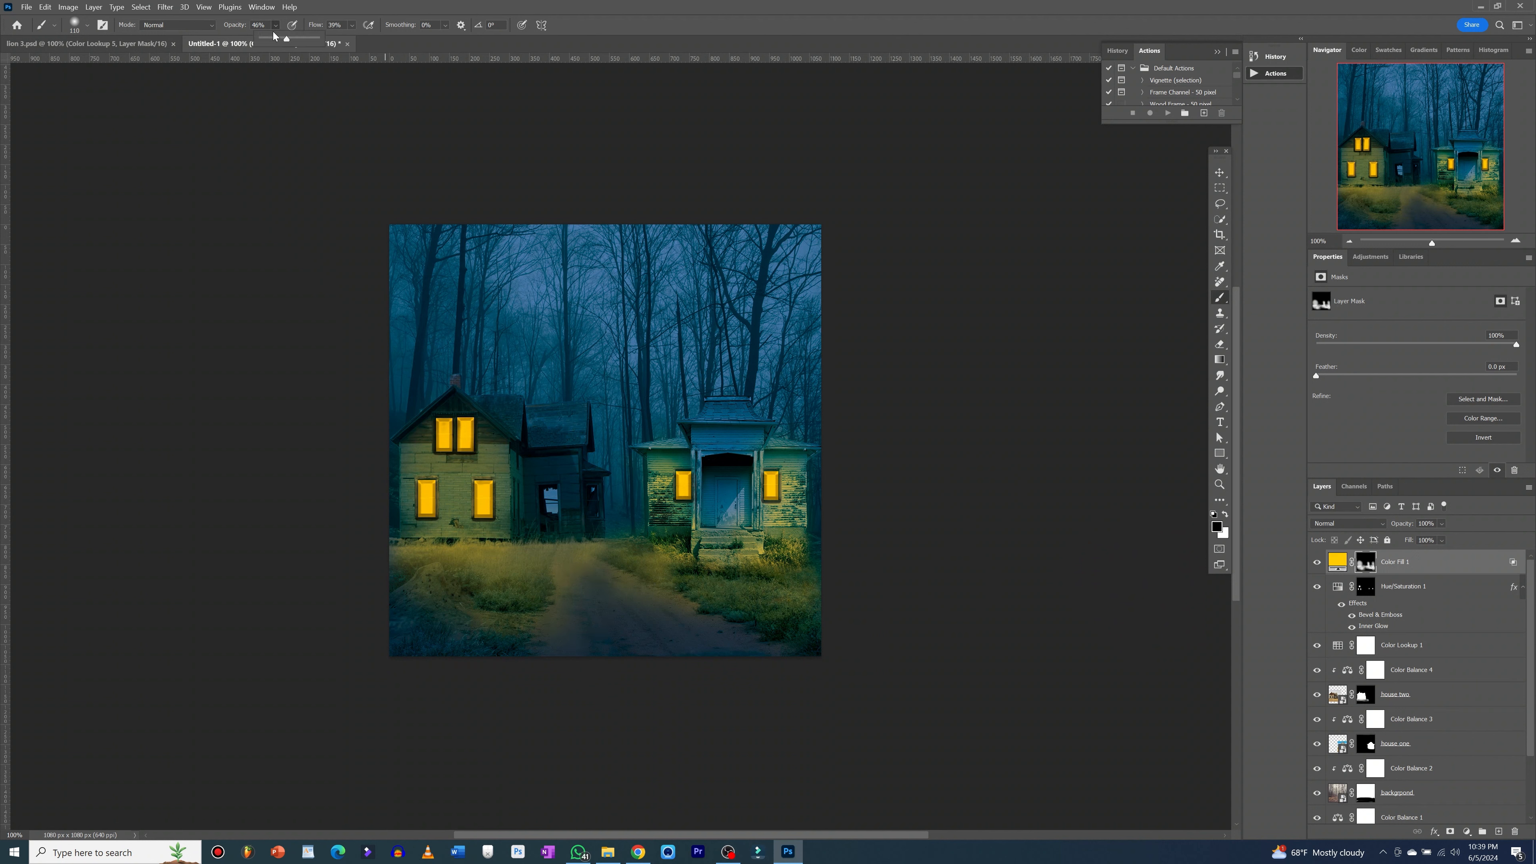
{"action": "left_click_drag", "start_coordinate": [282, 40], "coordinate": [276, 40]}
{"action": "left_click", "coordinate": [581, 586]}
{"action": "mouse_move", "coordinate": [585, 571]}
{"action": "left_mouse_down"}
{"action": "mouse_move", "coordinate": [685, 620]}
{"action": "mouse_move", "coordinate": [576, 634]}
{"action": "mouse_move", "coordinate": [595, 583]}
{"action": "mouse_move", "coordinate": [573, 581]}
{"action": "mouse_move", "coordinate": [583, 561]}
{"action": "mouse_move", "coordinate": [573, 571]}
{"action": "mouse_move", "coordinate": [607, 571]}
{"action": "mouse_move", "coordinate": [673, 623]}
{"action": "mouse_move", "coordinate": [579, 555]}
{"action": "mouse_move", "coordinate": [631, 598]}
{"action": "mouse_move", "coordinate": [579, 575]}
{"action": "mouse_move", "coordinate": [550, 648]}
{"action": "mouse_move", "coordinate": [484, 649]}
{"action": "mouse_move", "coordinate": [433, 614]}
{"action": "mouse_move", "coordinate": [562, 629]}
{"action": "mouse_move", "coordinate": [518, 631]}
{"action": "mouse_move", "coordinate": [681, 613]}
{"action": "mouse_move", "coordinate": [580, 562]}
{"action": "mouse_move", "coordinate": [597, 559]}
{"action": "mouse_move", "coordinate": [644, 601]}
{"action": "mouse_move", "coordinate": [561, 603]}
{"action": "mouse_move", "coordinate": [570, 551]}
{"action": "mouse_move", "coordinate": [550, 600]}
{"action": "mouse_move", "coordinate": [560, 561]}
{"action": "mouse_move", "coordinate": [662, 580]}
{"action": "mouse_move", "coordinate": [713, 628]}
{"action": "mouse_move", "coordinate": [617, 575]}
{"action": "mouse_move", "coordinate": [648, 607]}
{"action": "mouse_move", "coordinate": [795, 604]}
{"action": "mouse_move", "coordinate": [751, 608]}
{"action": "mouse_move", "coordinate": [631, 559]}
{"action": "mouse_move", "coordinate": [658, 546]}
{"action": "mouse_move", "coordinate": [796, 569]}
{"action": "left_mouse_up"}
{"action": "key", "text": "v"}
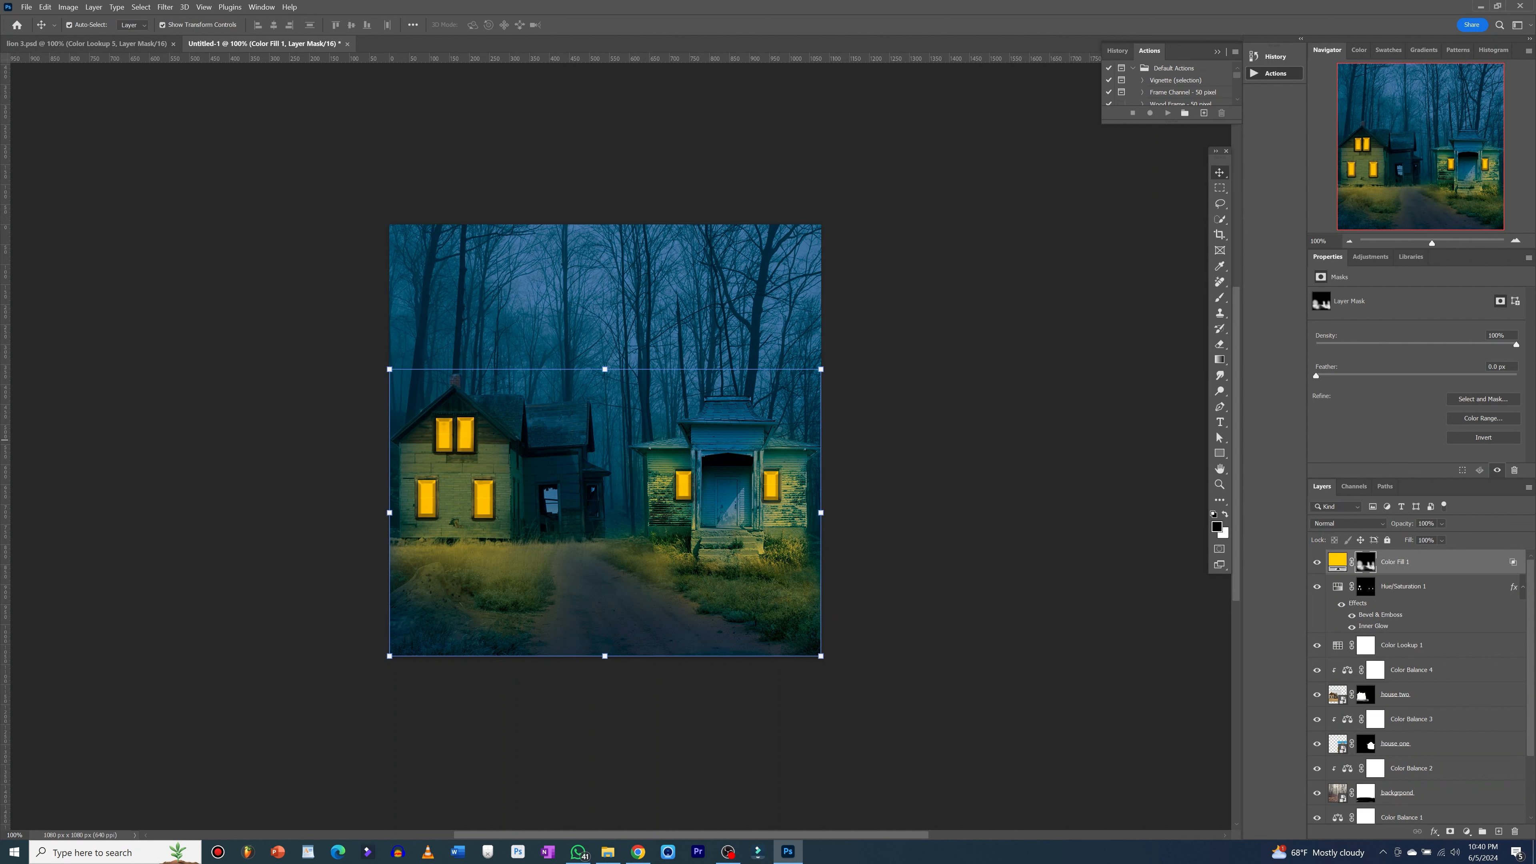
- Place the lion image into the composite above all layers and flip it horizontally
{"action": "left_click_drag", "start_coordinate": [12, 414], "coordinate": [507, 520]}
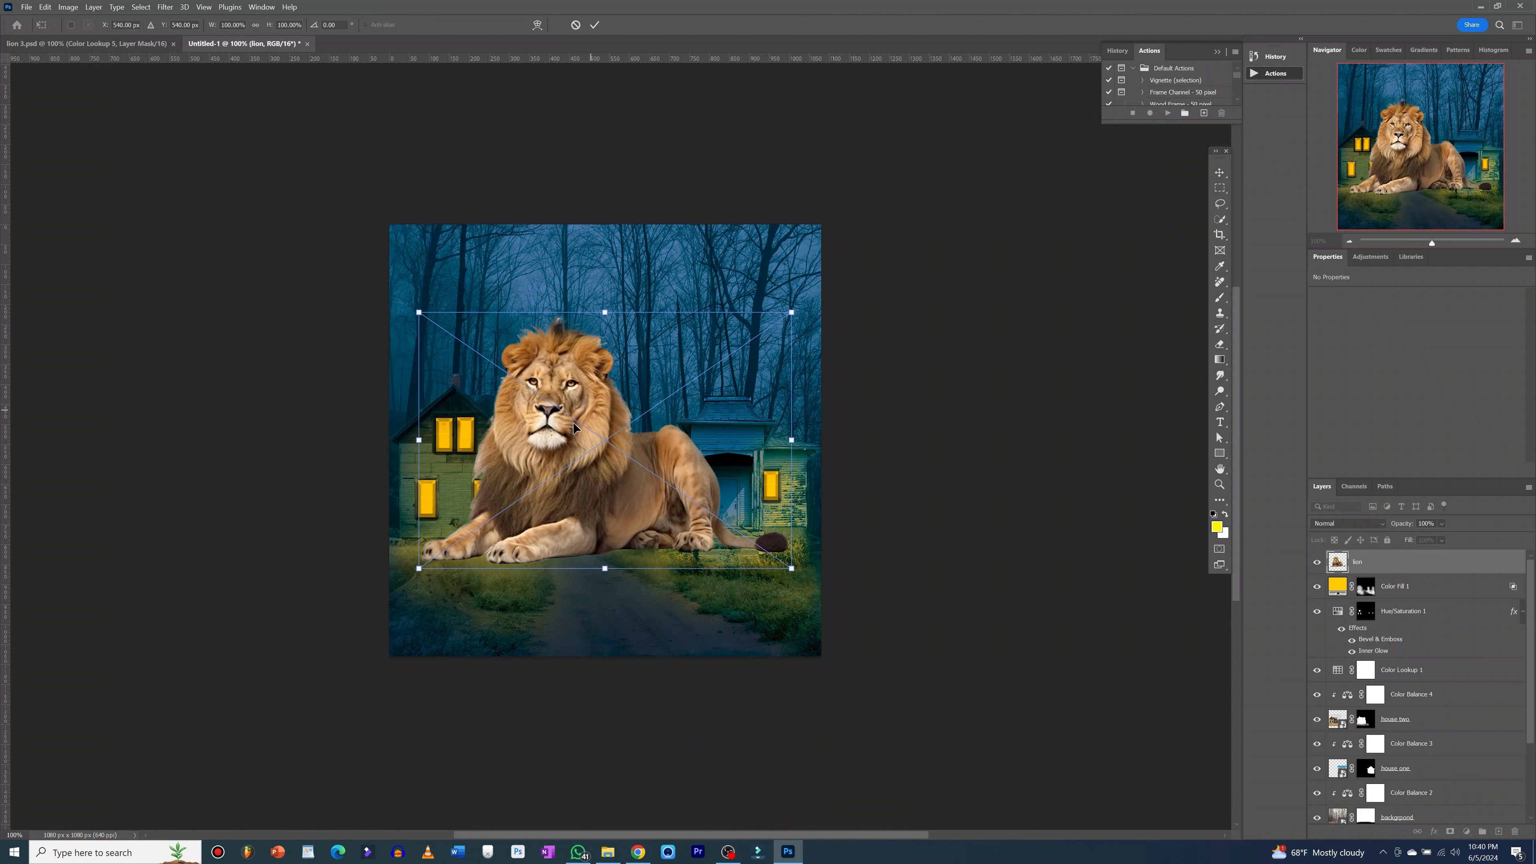
{"action": "right_click", "coordinate": [546, 430]}
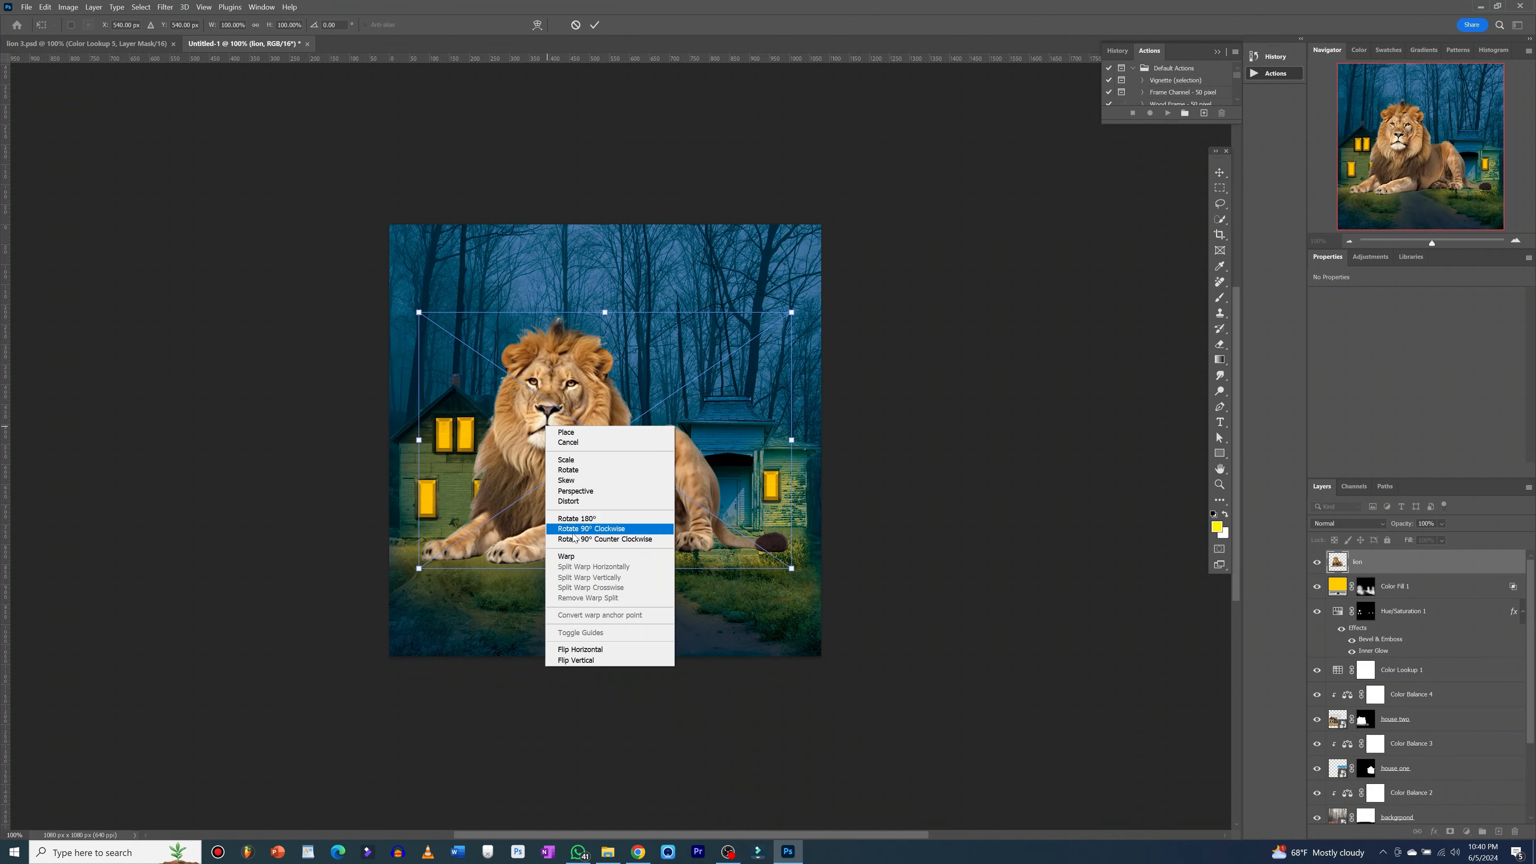
{"action": "left_click", "coordinate": [579, 649]}
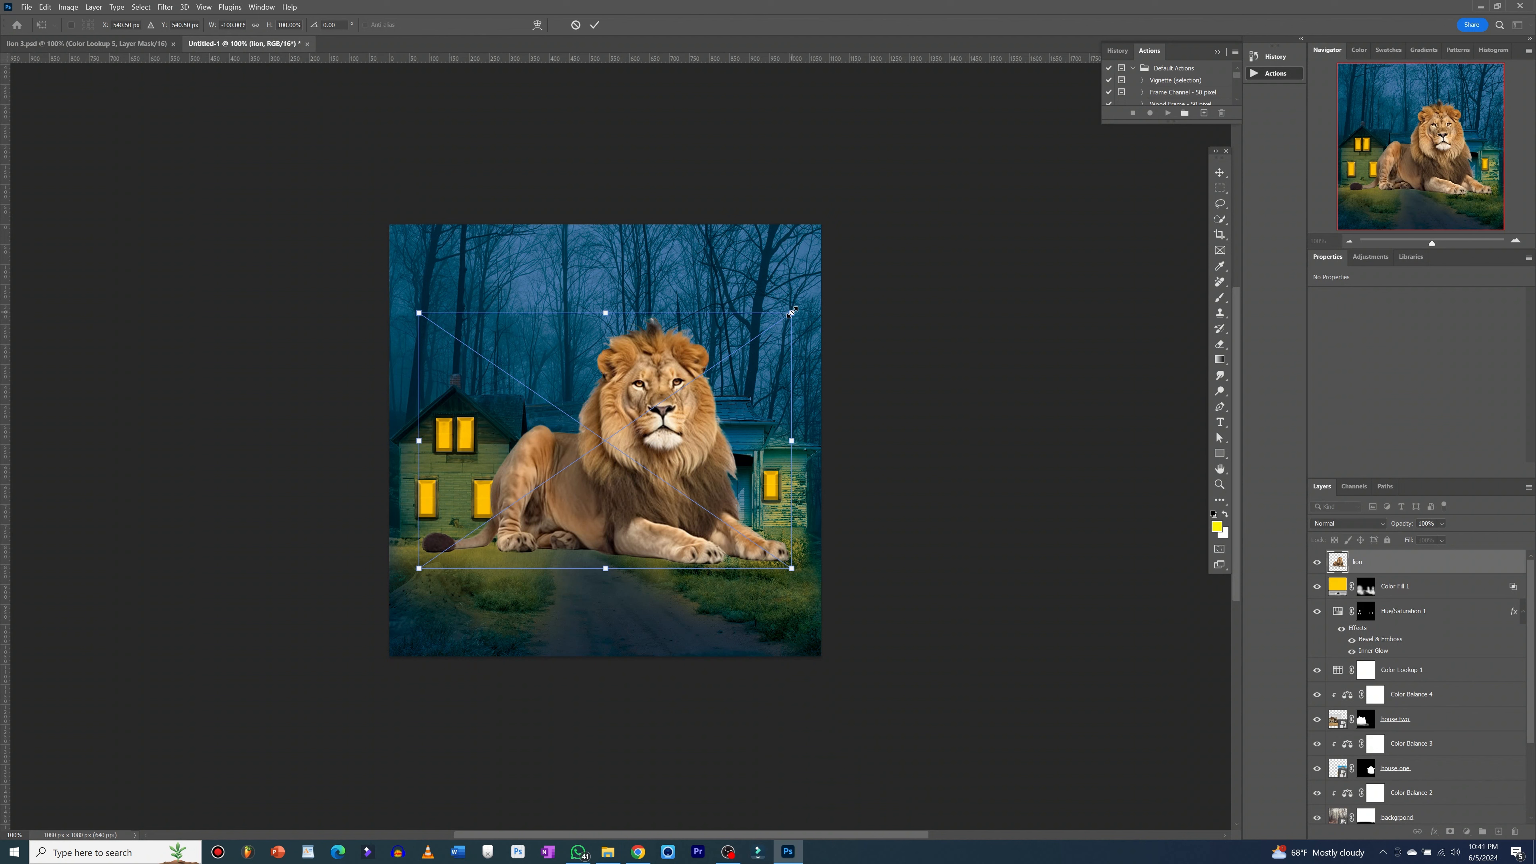
- Scale the lion down to about 53% and position it lying on the ground in front of the farmhouse
{"action": "left_click_drag", "start_coordinate": [792, 313], "coordinate": [623, 441]}
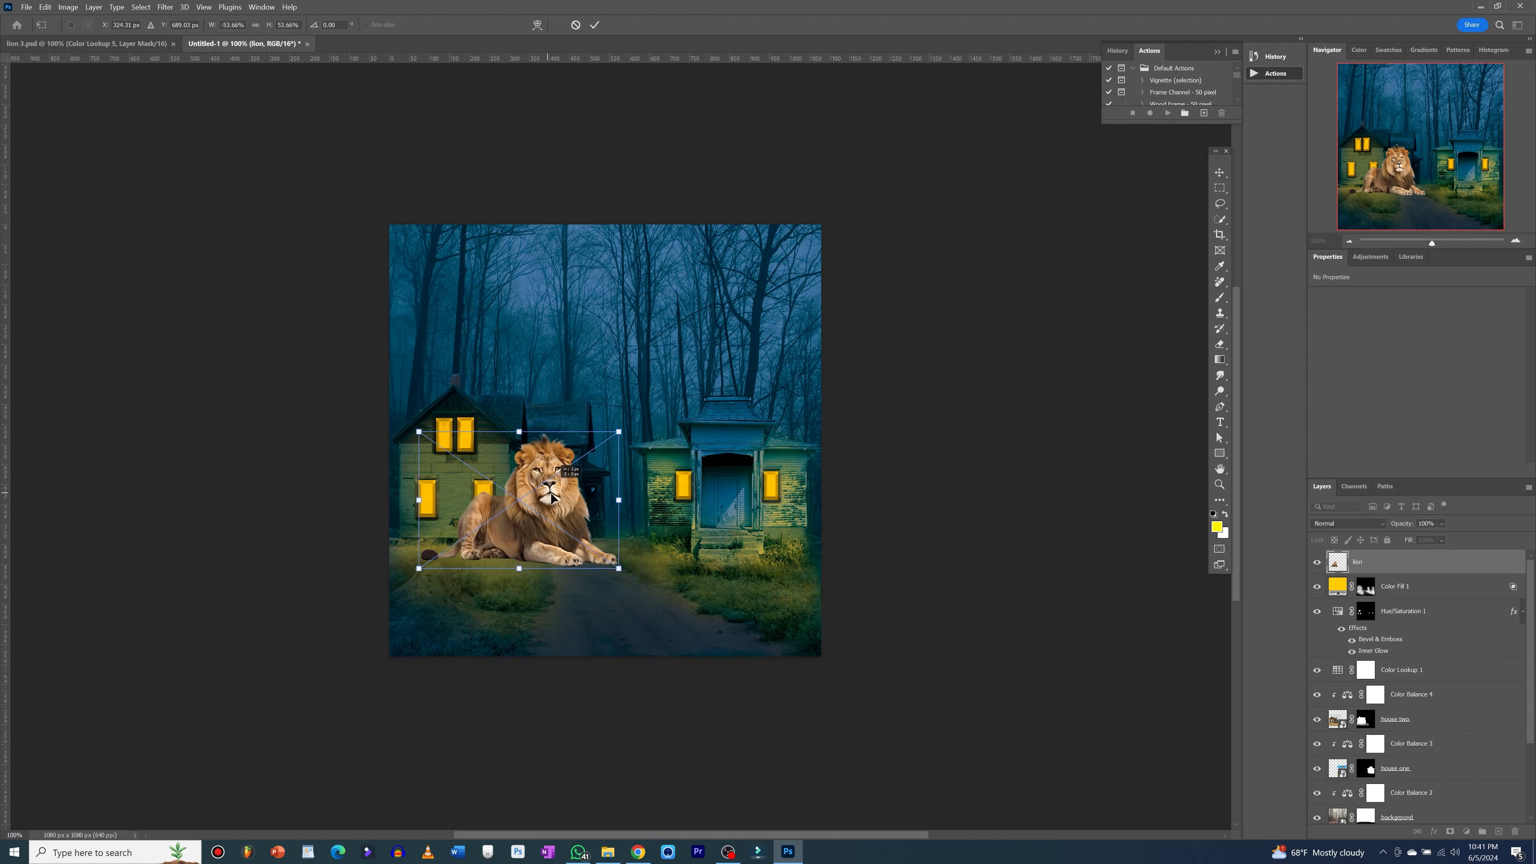
{"action": "left_click_drag", "start_coordinate": [552, 495], "coordinate": [557, 497]}
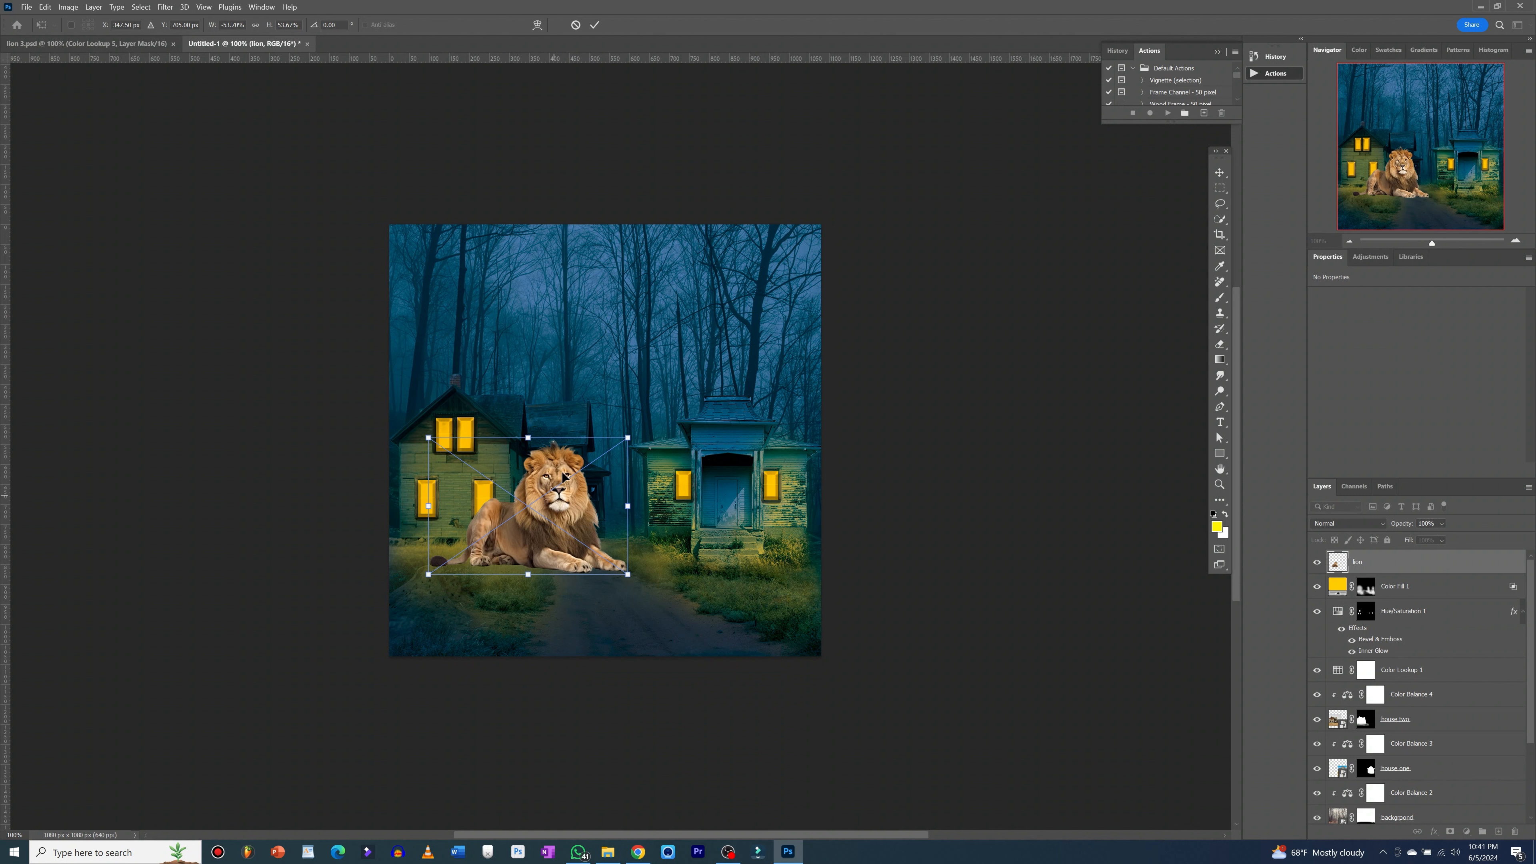
{"action": "key", "text": "Return"}
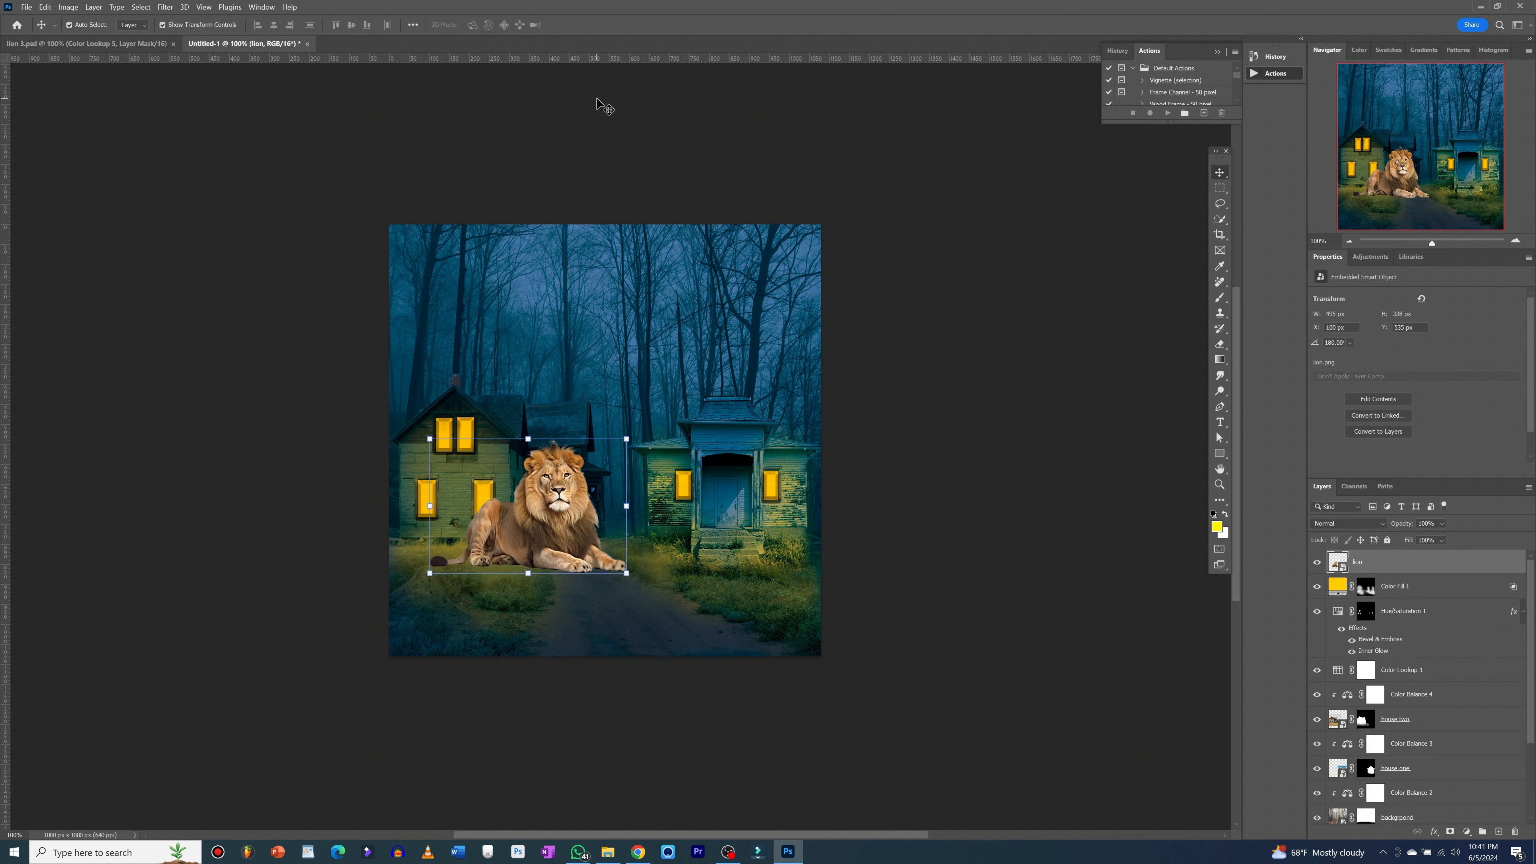
{"action": "left_click", "coordinate": [655, 110]}
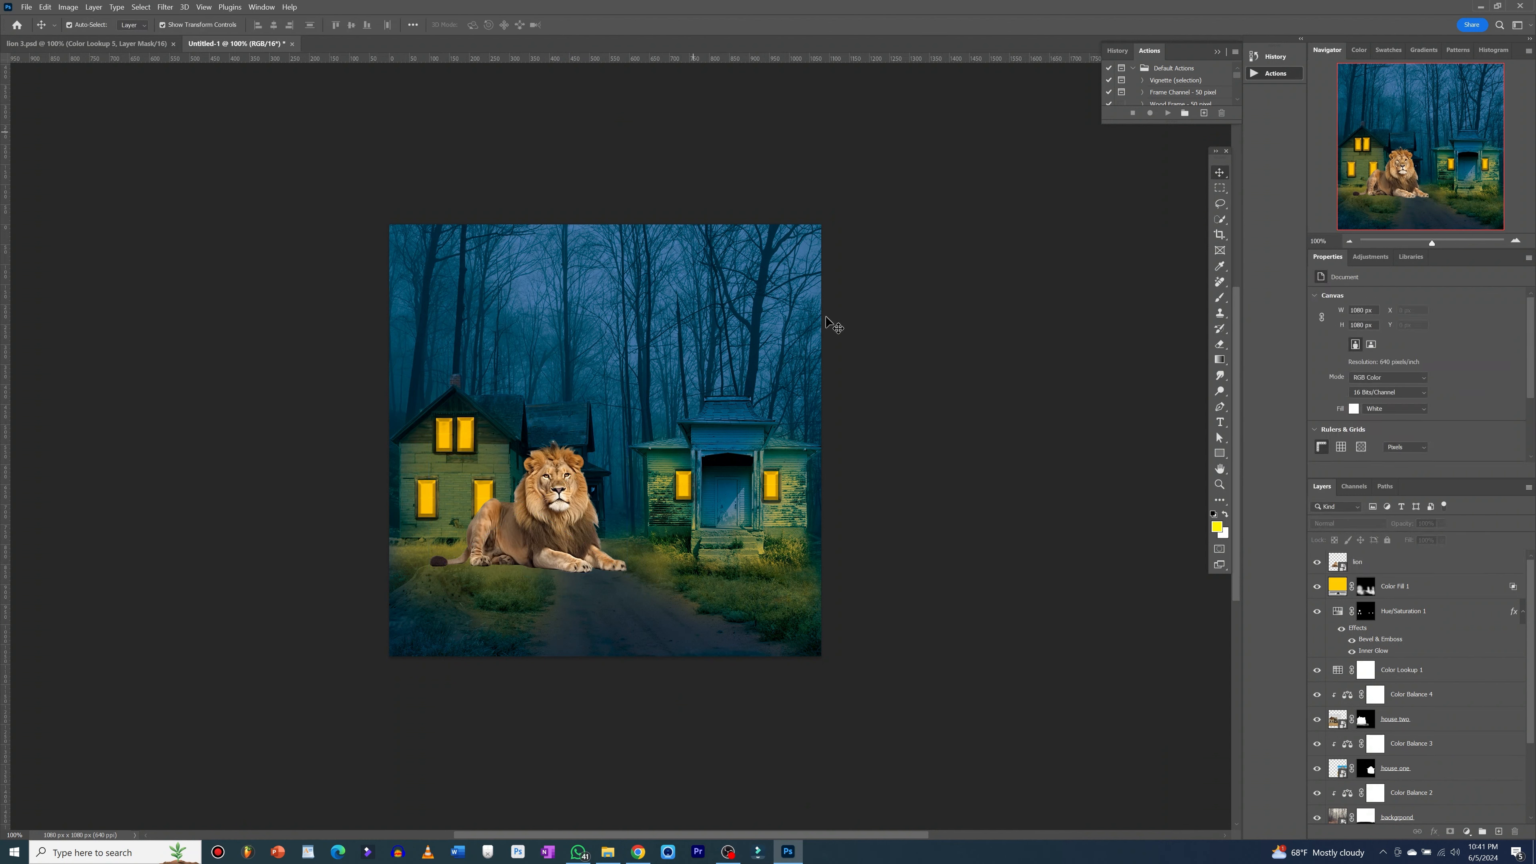
- Add a Color Lookup adjustment with the NightFromDay.CUBE LUT above the lion and clip it to the lion layer
{"action": "left_click", "coordinate": [1385, 567]}
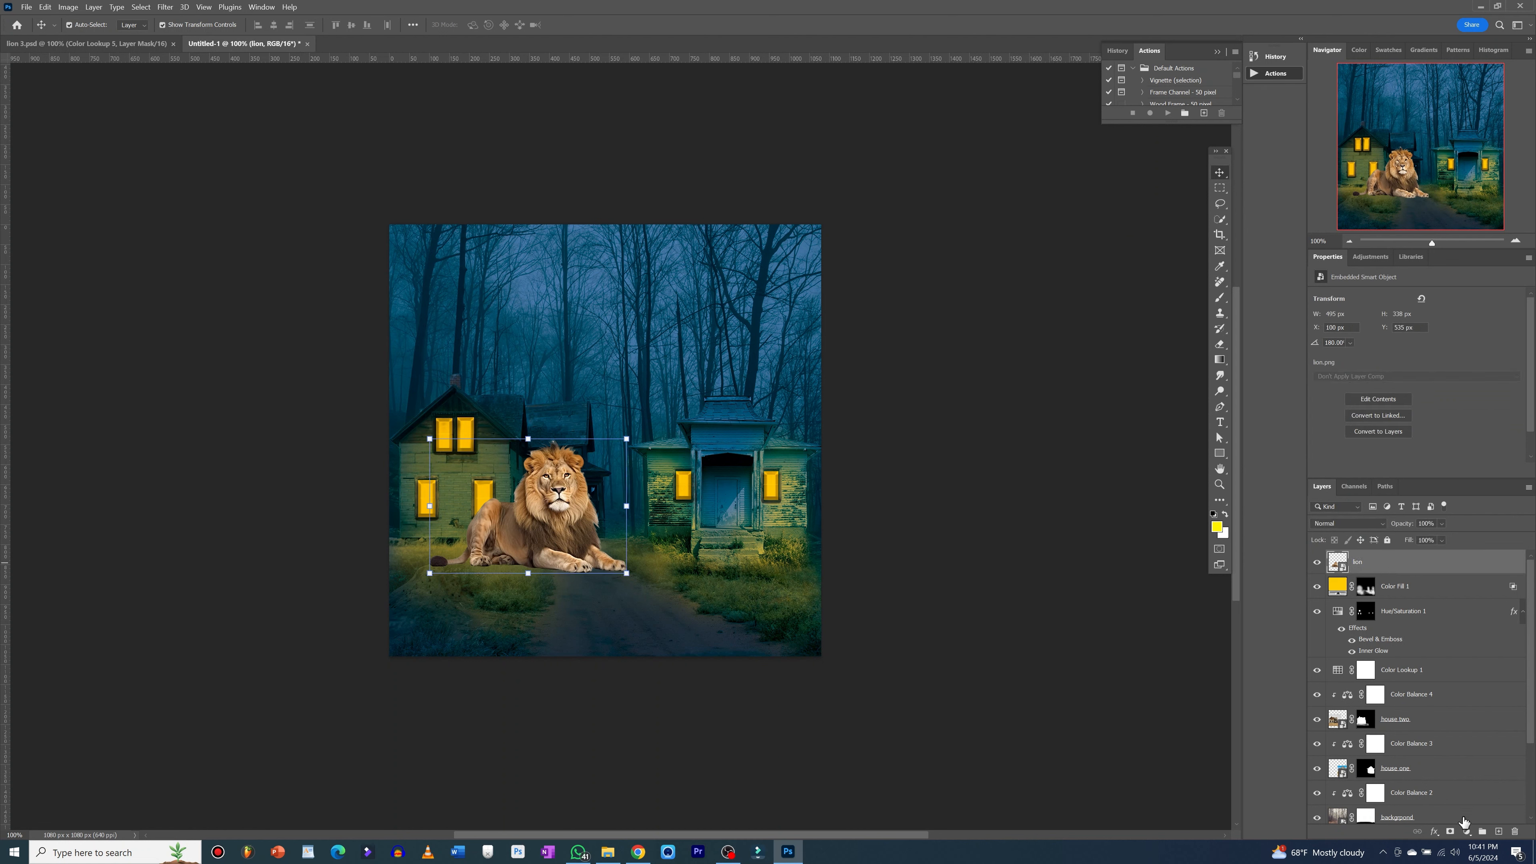
{"action": "left_click", "coordinate": [1468, 832]}
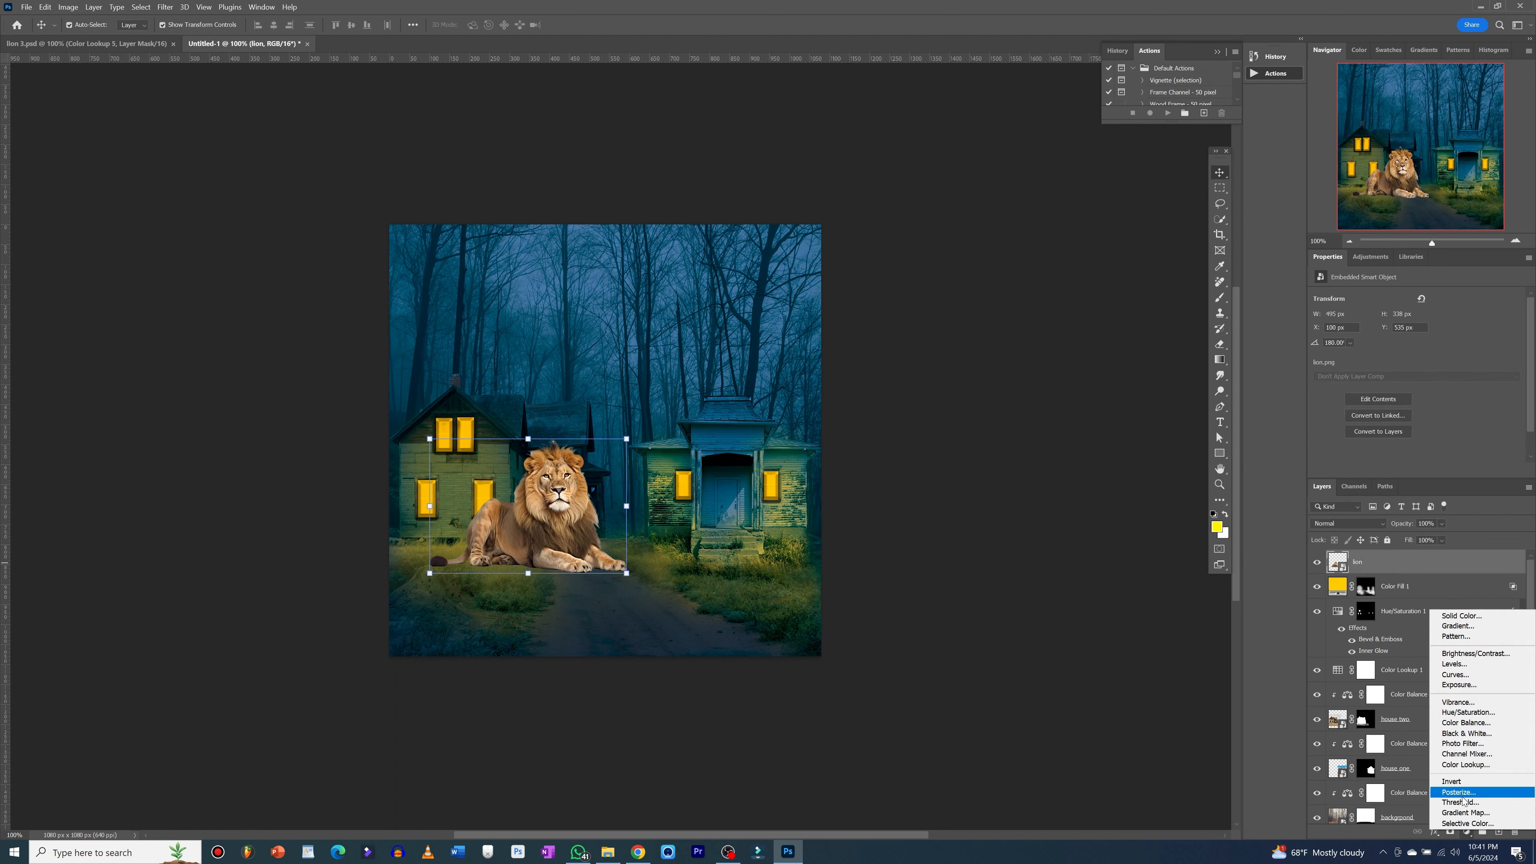
{"action": "left_click", "coordinate": [1464, 764]}
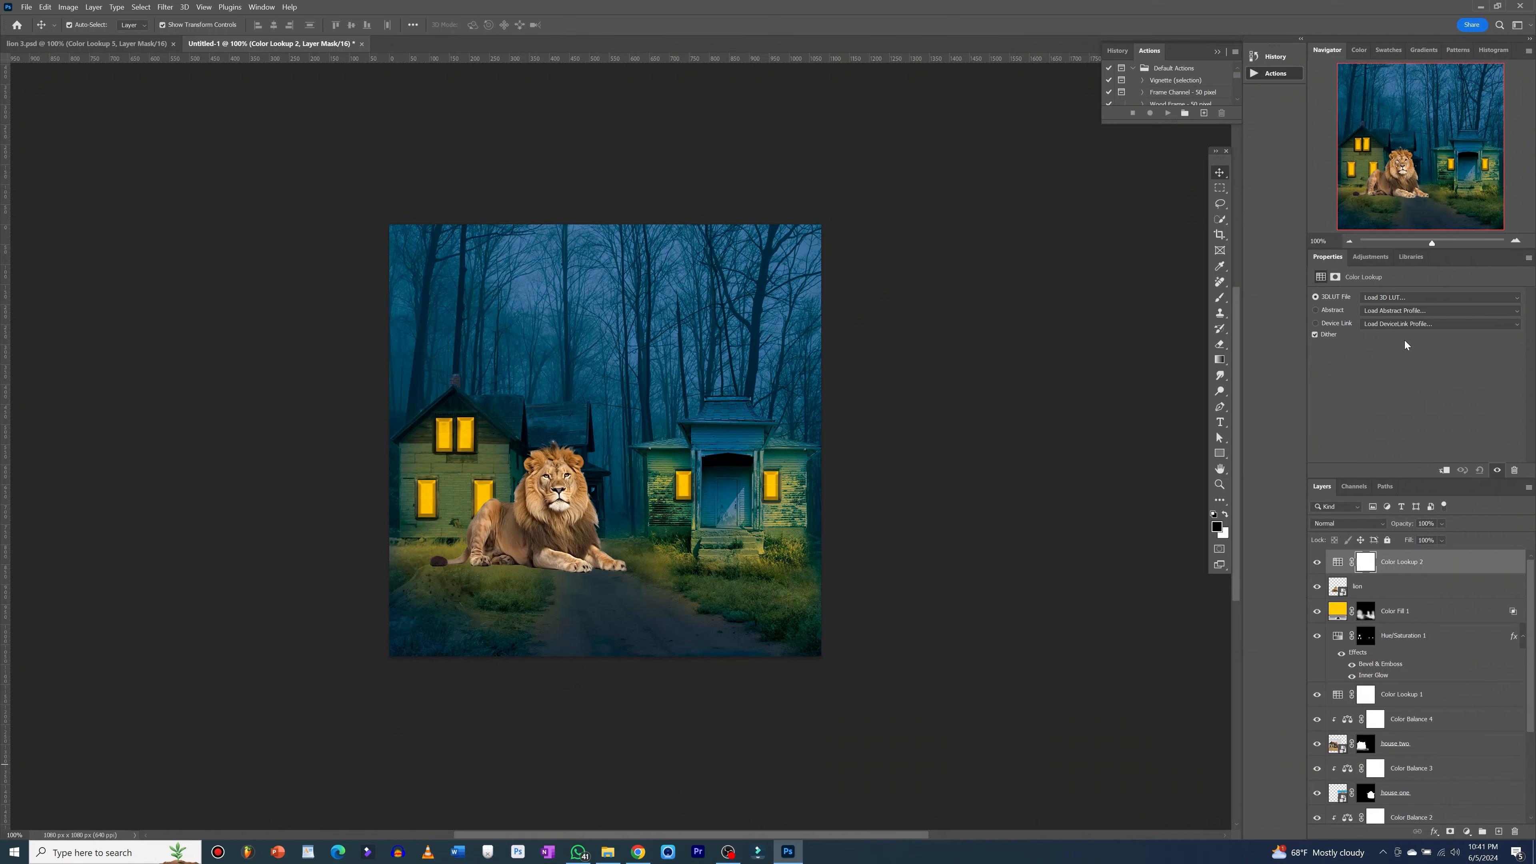
{"action": "left_click", "coordinate": [1405, 298]}
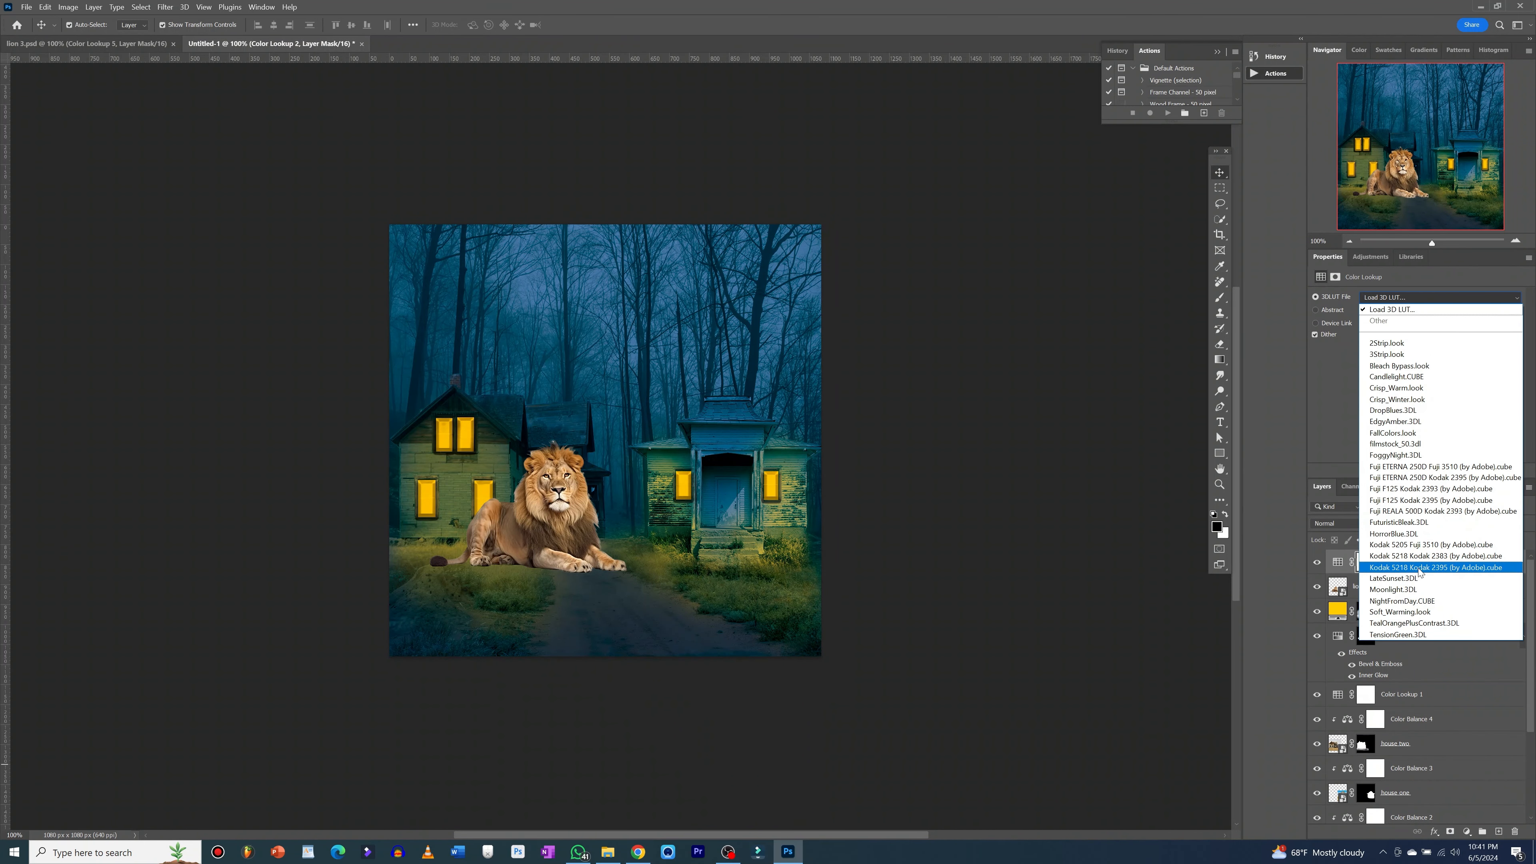
{"action": "left_click", "coordinate": [1419, 602]}
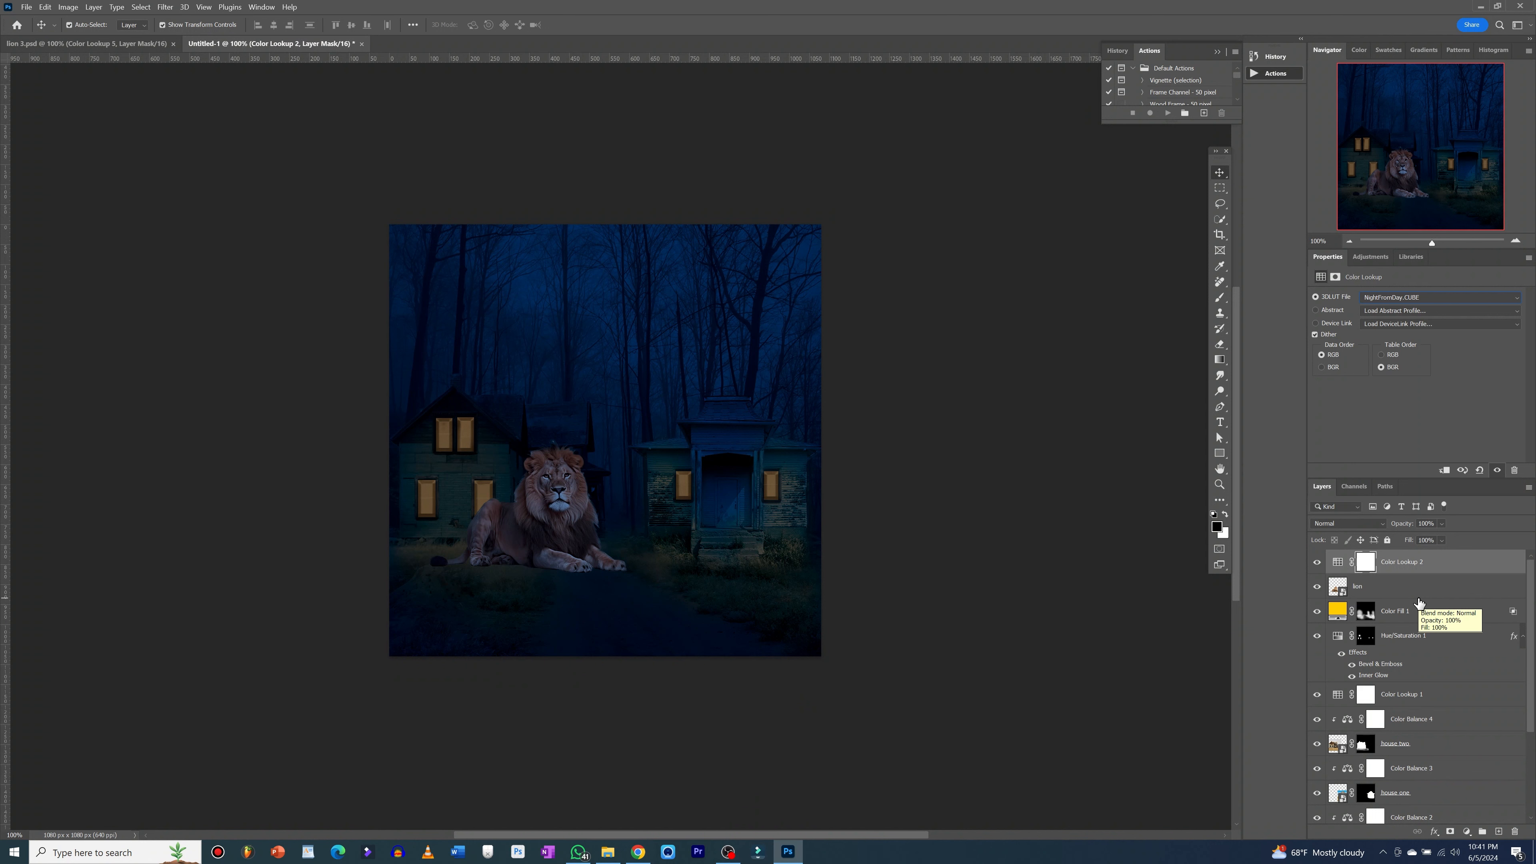
{"action": "left_click", "coordinate": [1444, 471]}
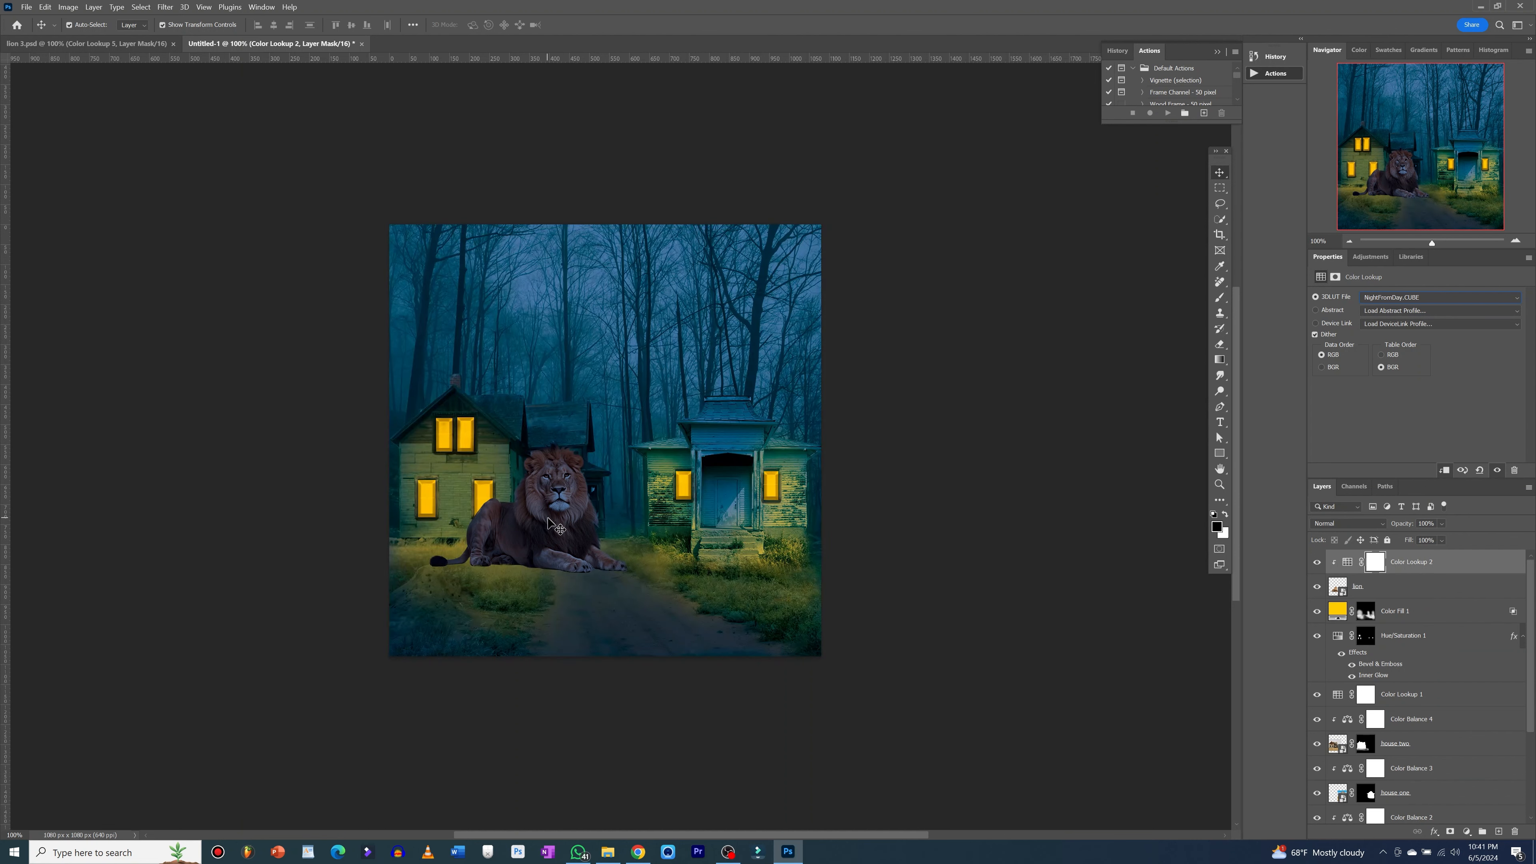
- Add a Color Balance adjustment clipped to the lion with midtones at -23 cyan/red, +11 magenta/green and +24 yellow/blue
{"action": "left_click", "coordinate": [1380, 261]}
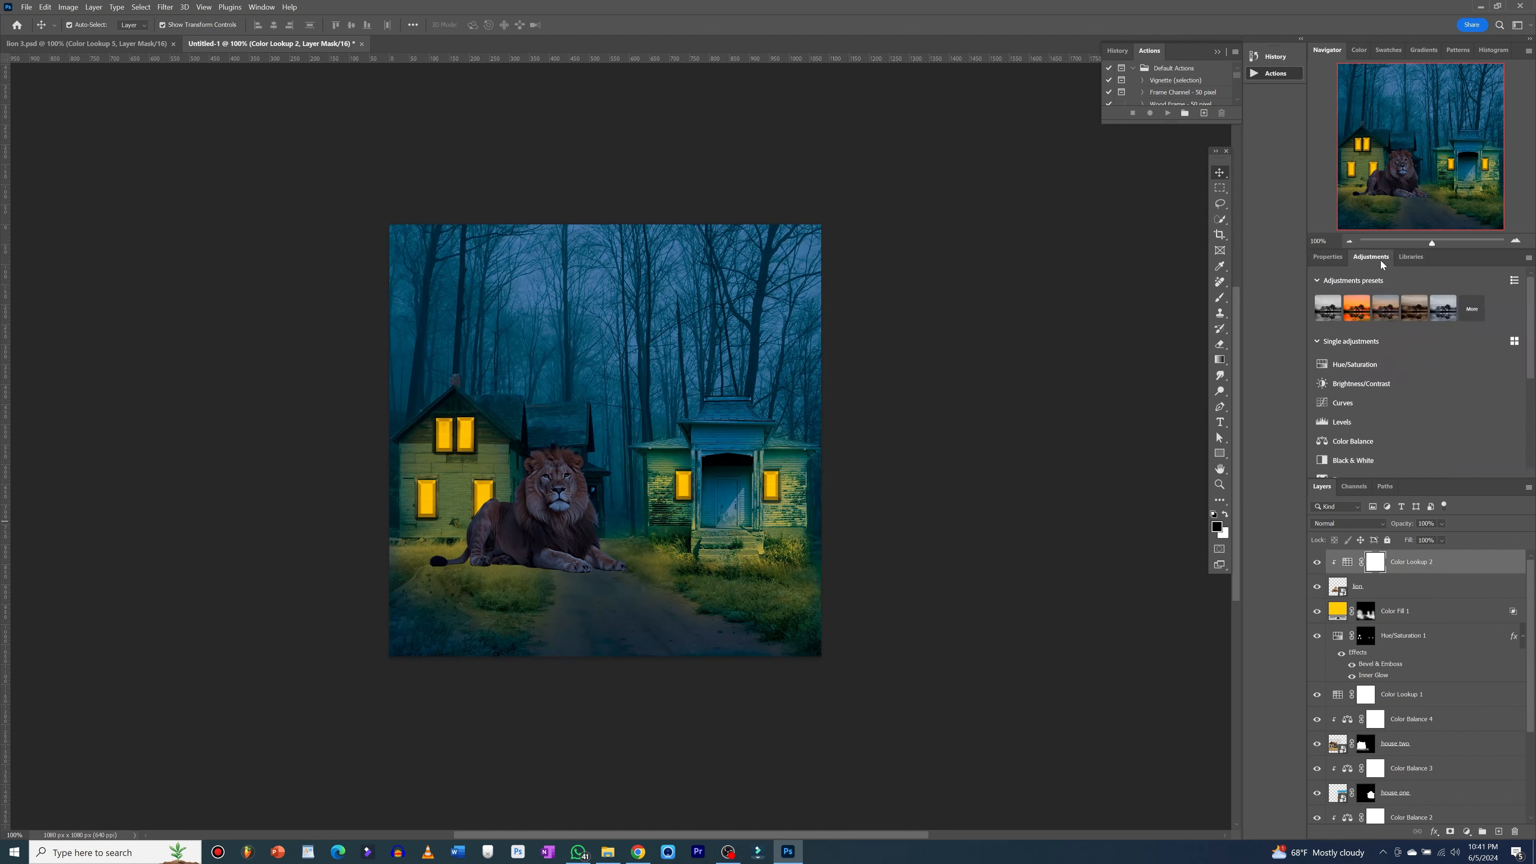
{"action": "left_click", "coordinate": [1371, 440]}
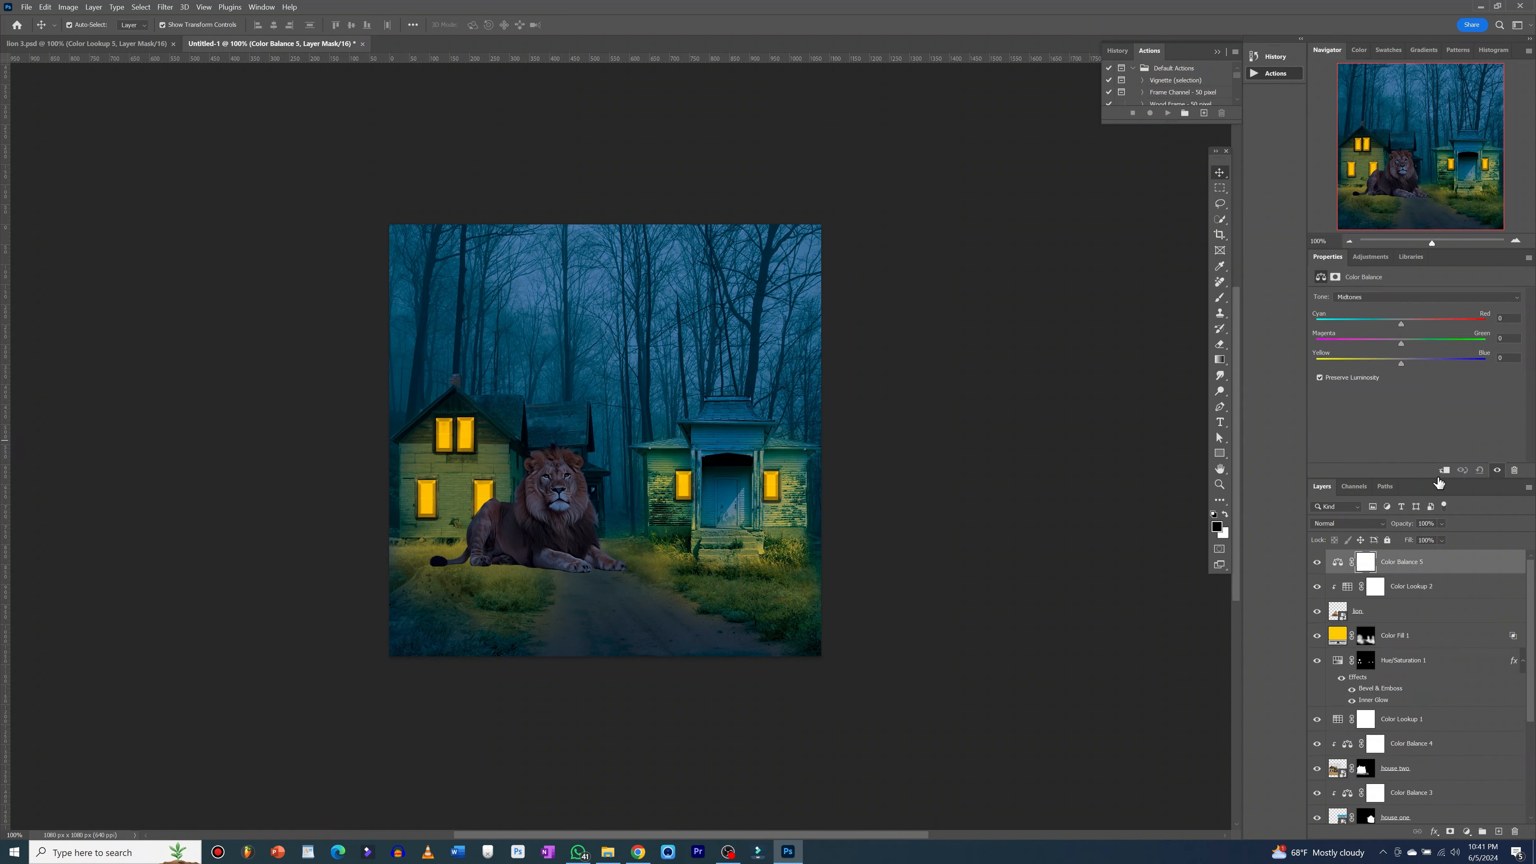
{"action": "left_click", "coordinate": [1444, 471]}
{"action": "left_click_drag", "start_coordinate": [1403, 322], "coordinate": [1386, 328]}
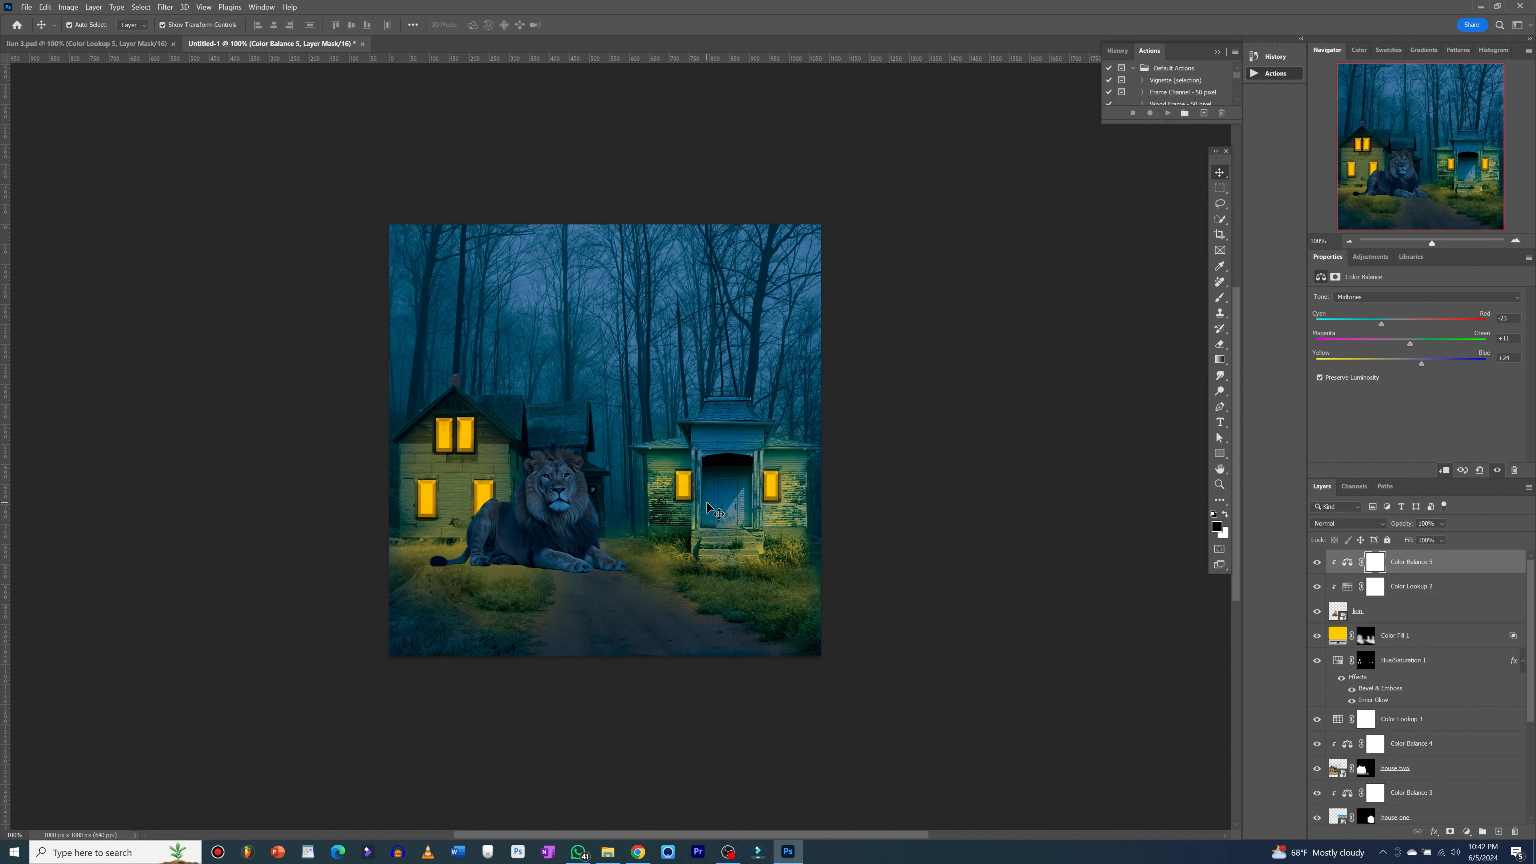
- Create a new empty layer above the lion's Color Balance adjustment and clip it to the lion
{"action": "key", "text": "ctrl+0"}
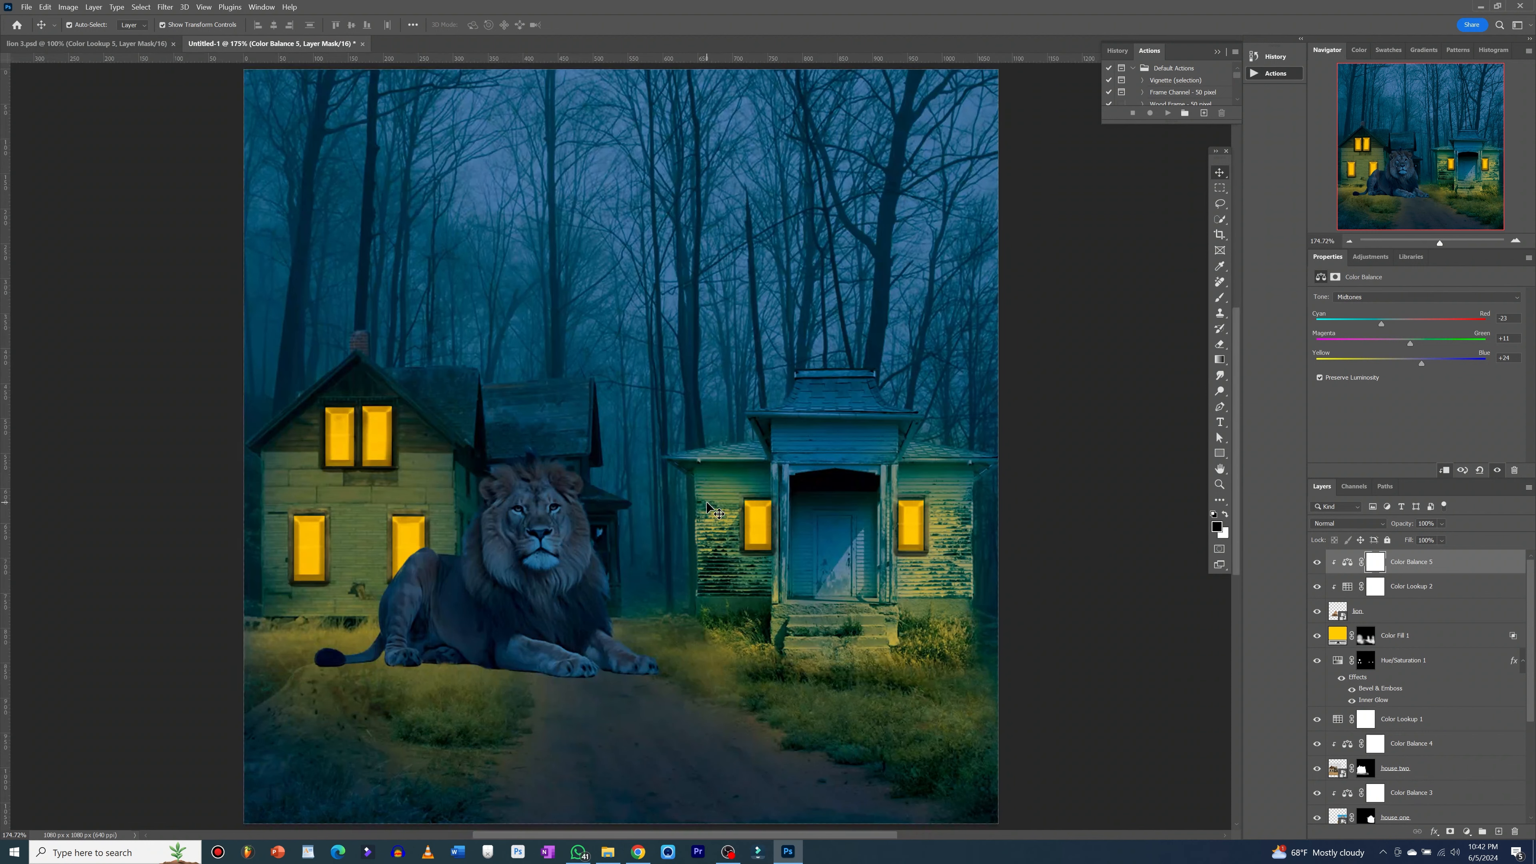
{"action": "key", "text": "z"}
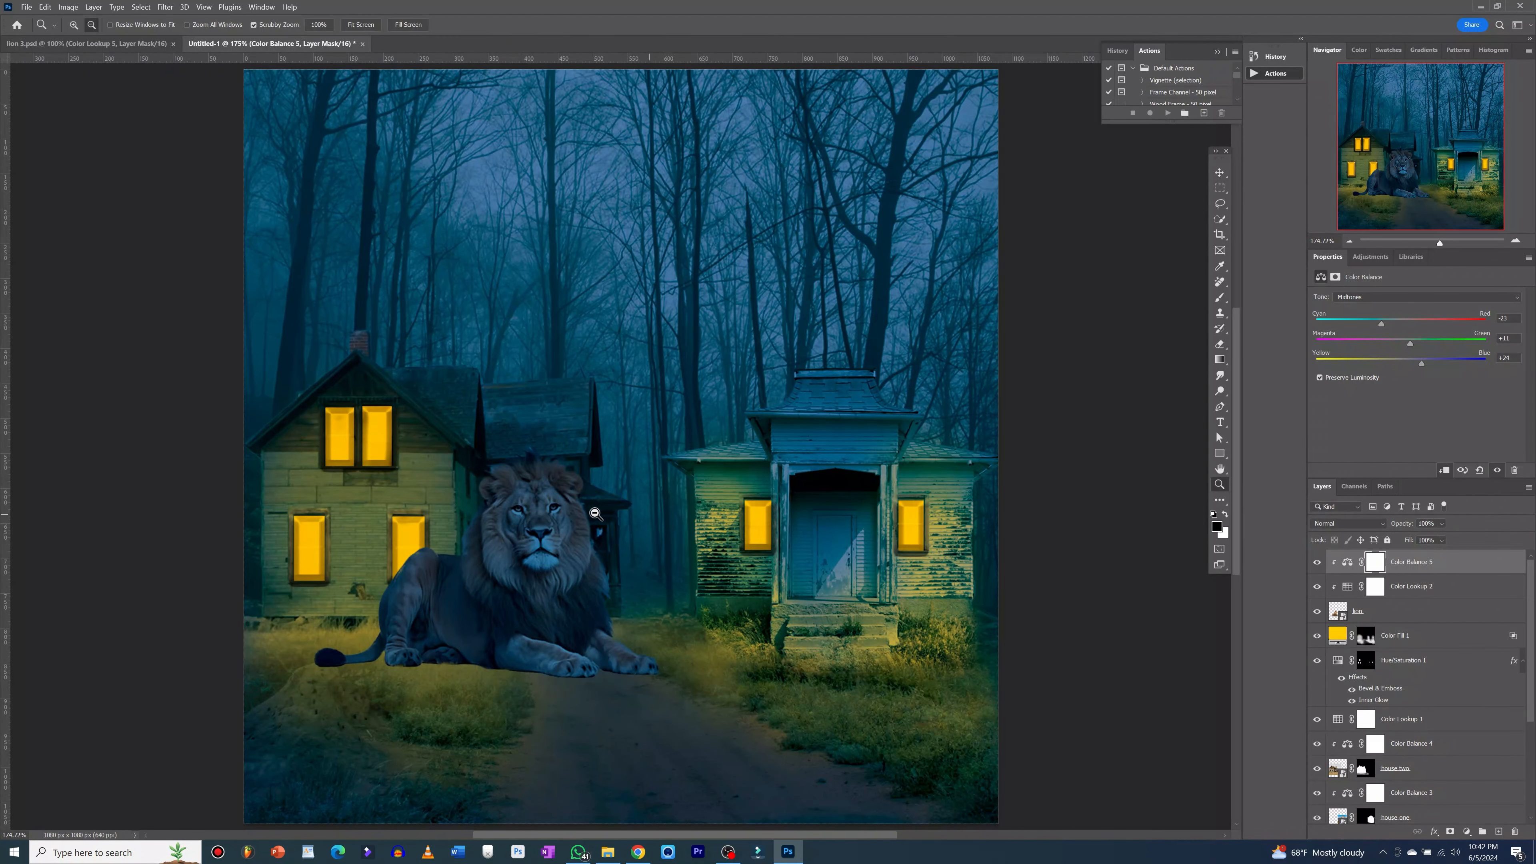
{"action": "left_click", "coordinate": [495, 517]}
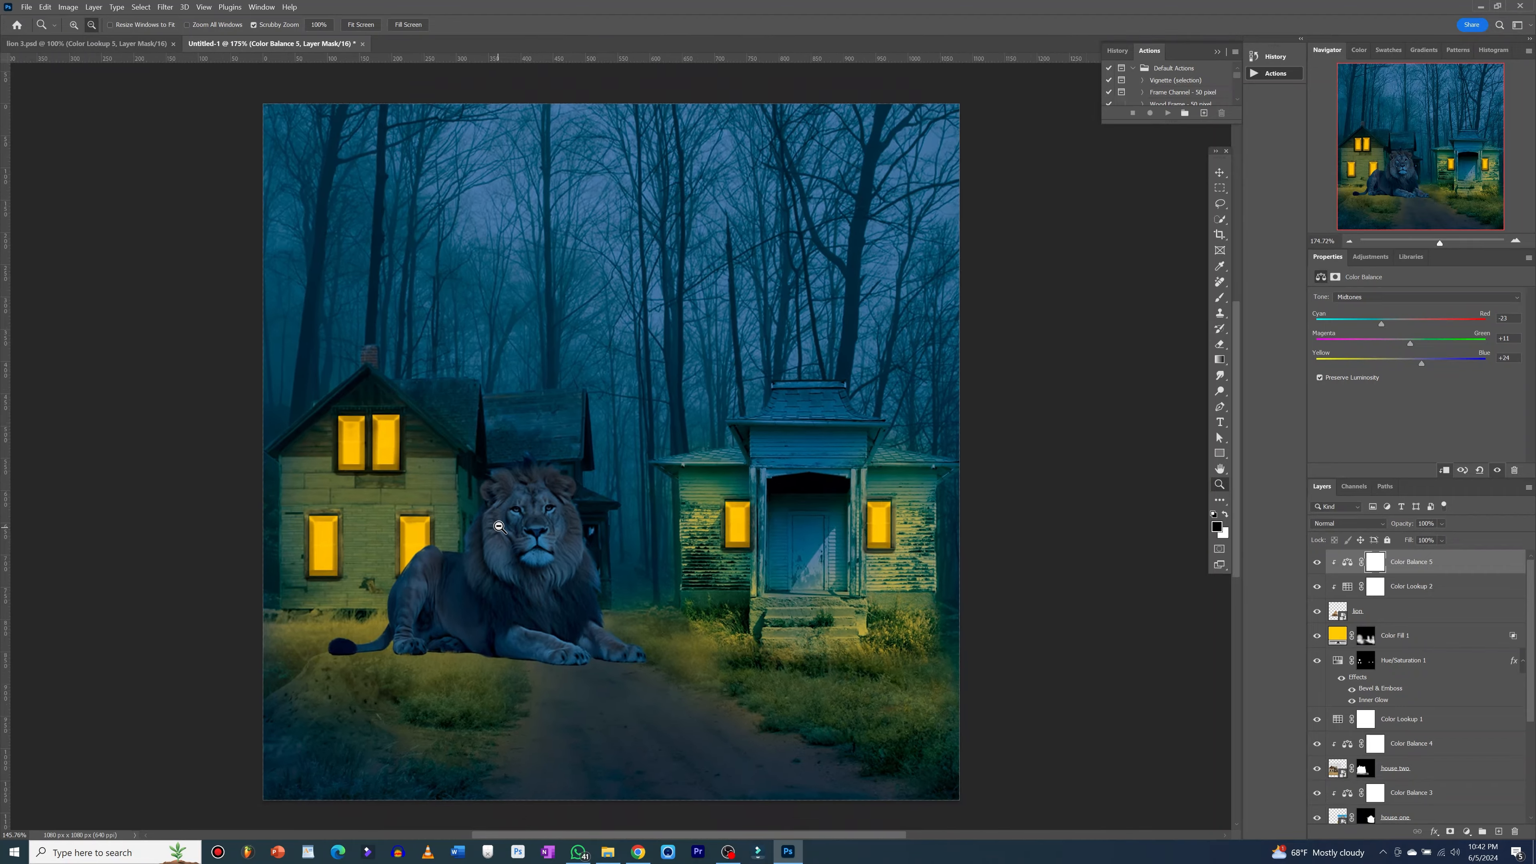
{"action": "left_click_drag", "start_coordinate": [528, 522], "coordinate": [570, 566]}
{"action": "scroll", "coordinate": [569, 561], "scroll_direction": "down", "scroll_amount": 1}
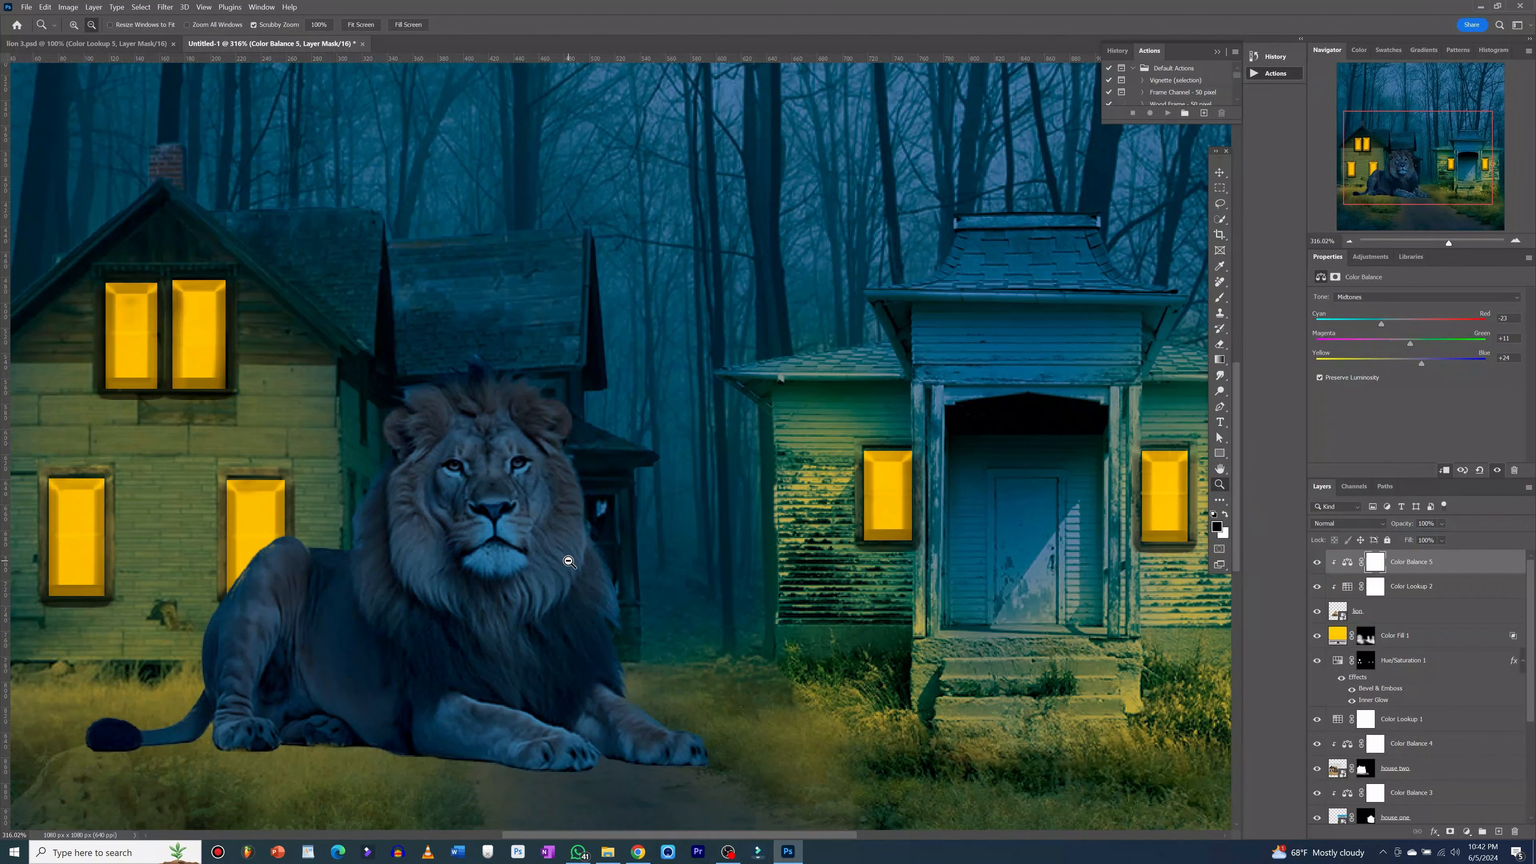
{"action": "key", "text": "v"}
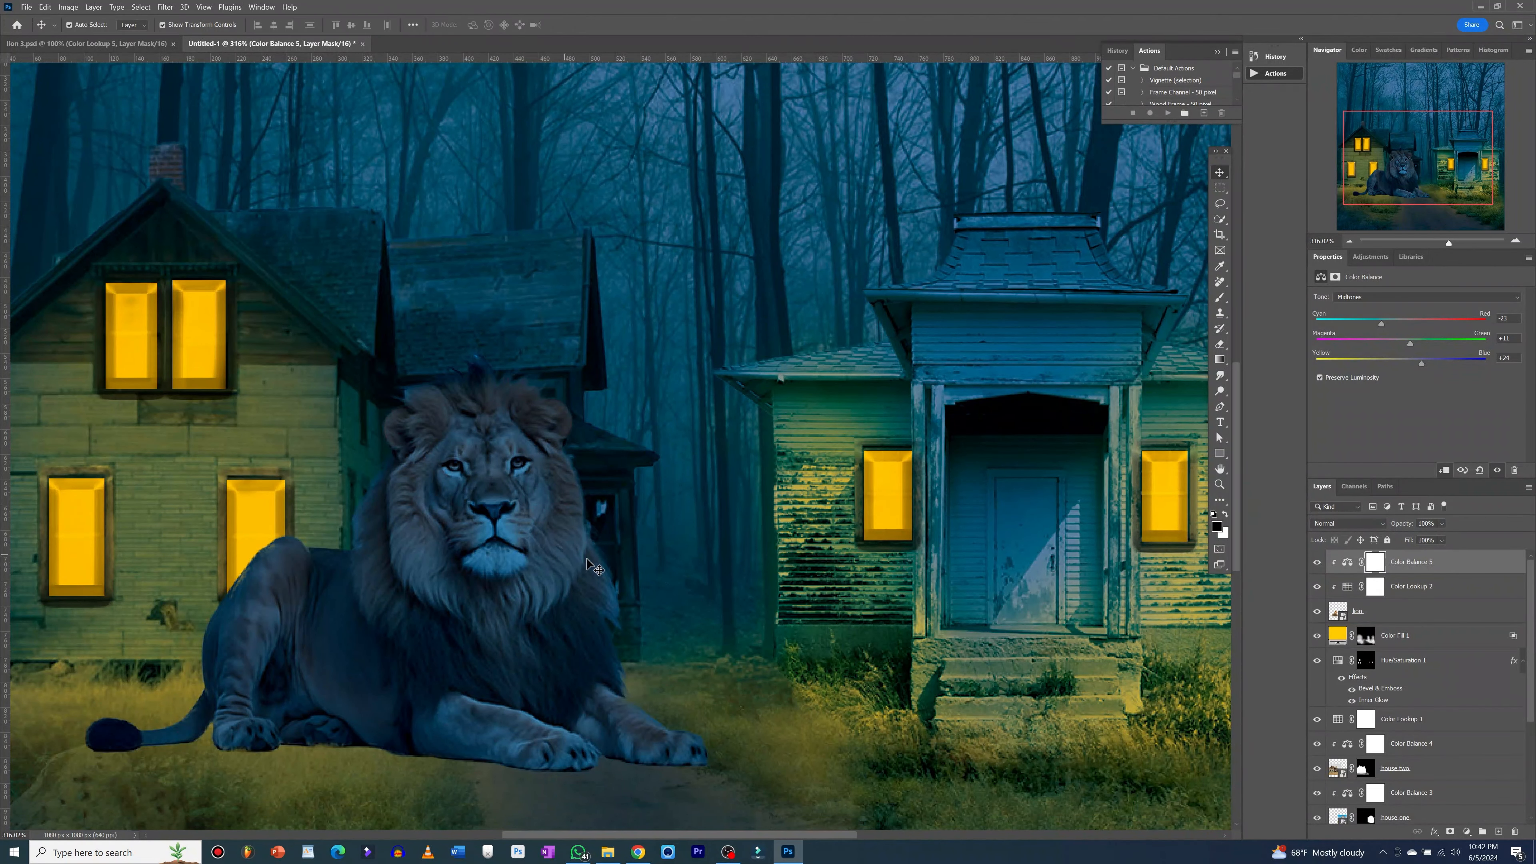
{"action": "left_click", "coordinate": [1449, 567]}
{"action": "left_click", "coordinate": [1500, 834]}
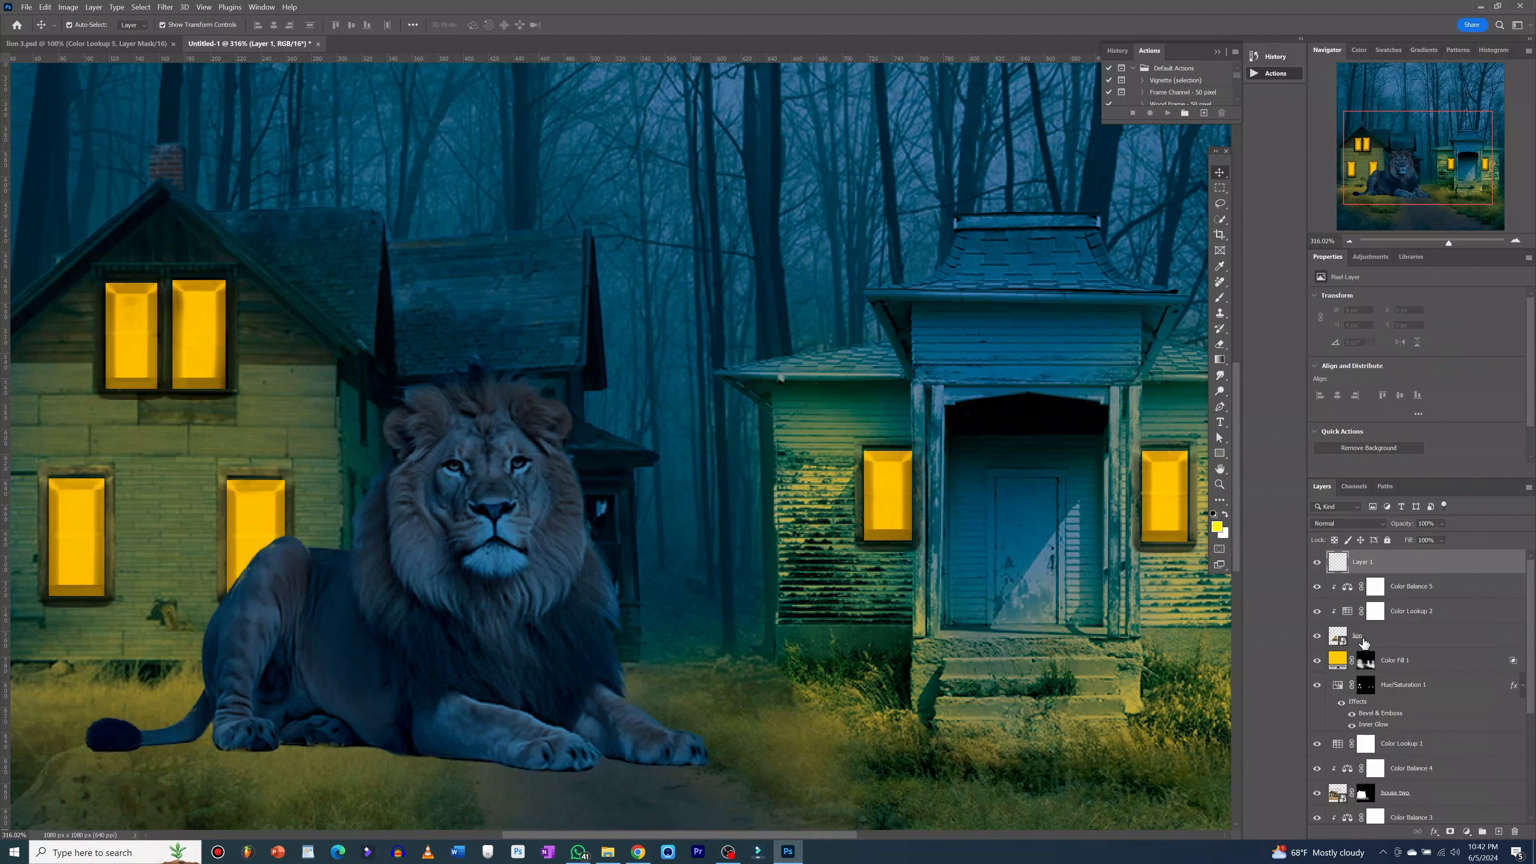
{"action": "left_click", "coordinate": [1449, 569], "text": "alt"}
- Paint black shading along the lion's lower edge from the front paws to the hind paws with a small brush at 74% opacity
{"action": "key", "text": "b"}
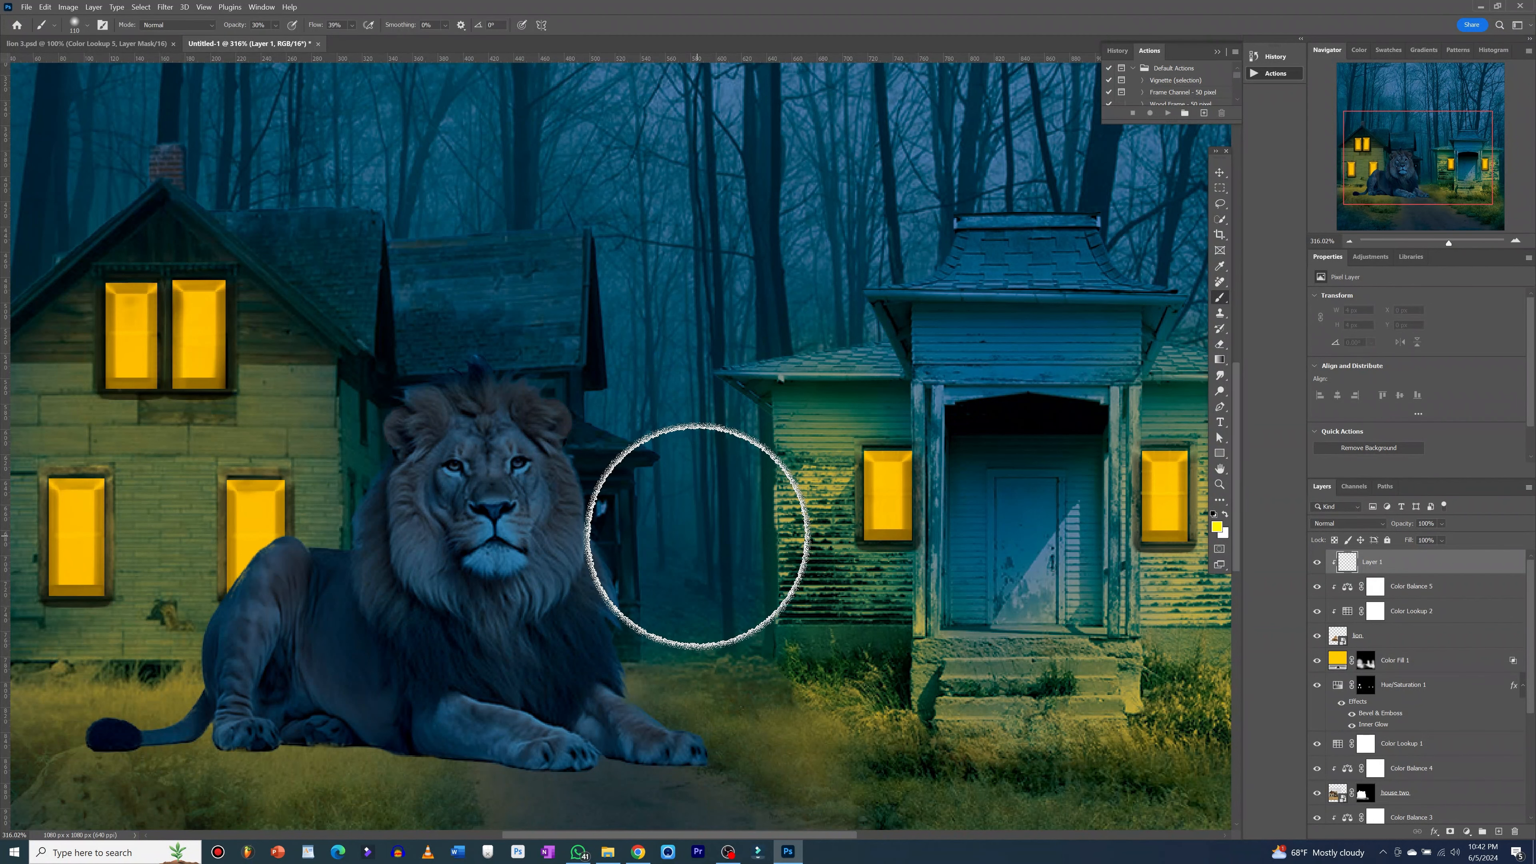
{"action": "left_click_drag", "start_coordinate": [697, 536], "coordinate": [624, 532]}
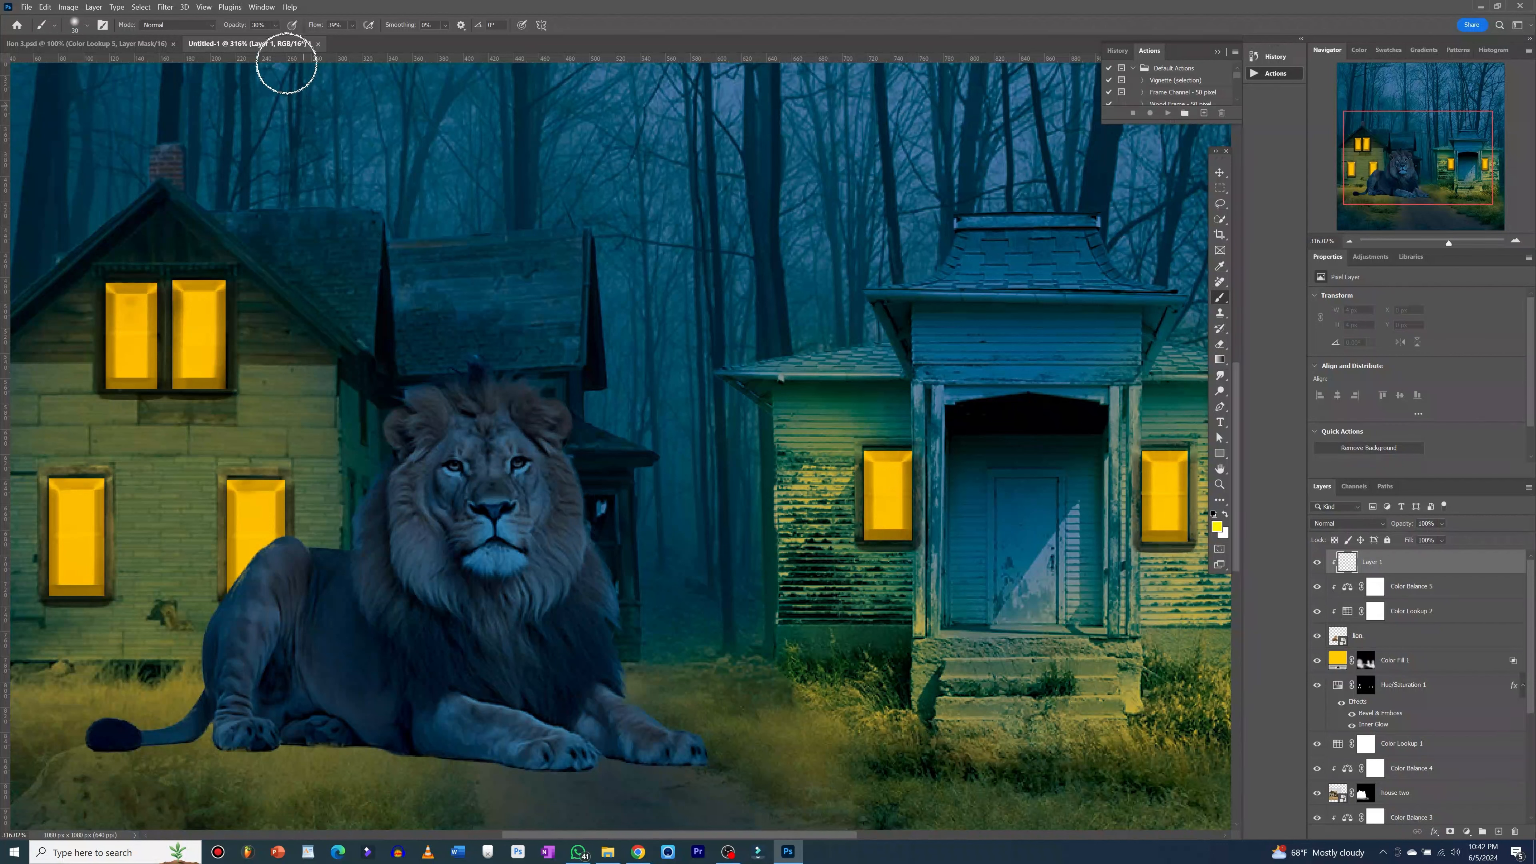
{"action": "left_click", "coordinate": [275, 24]}
{"action": "key", "text": "d"}
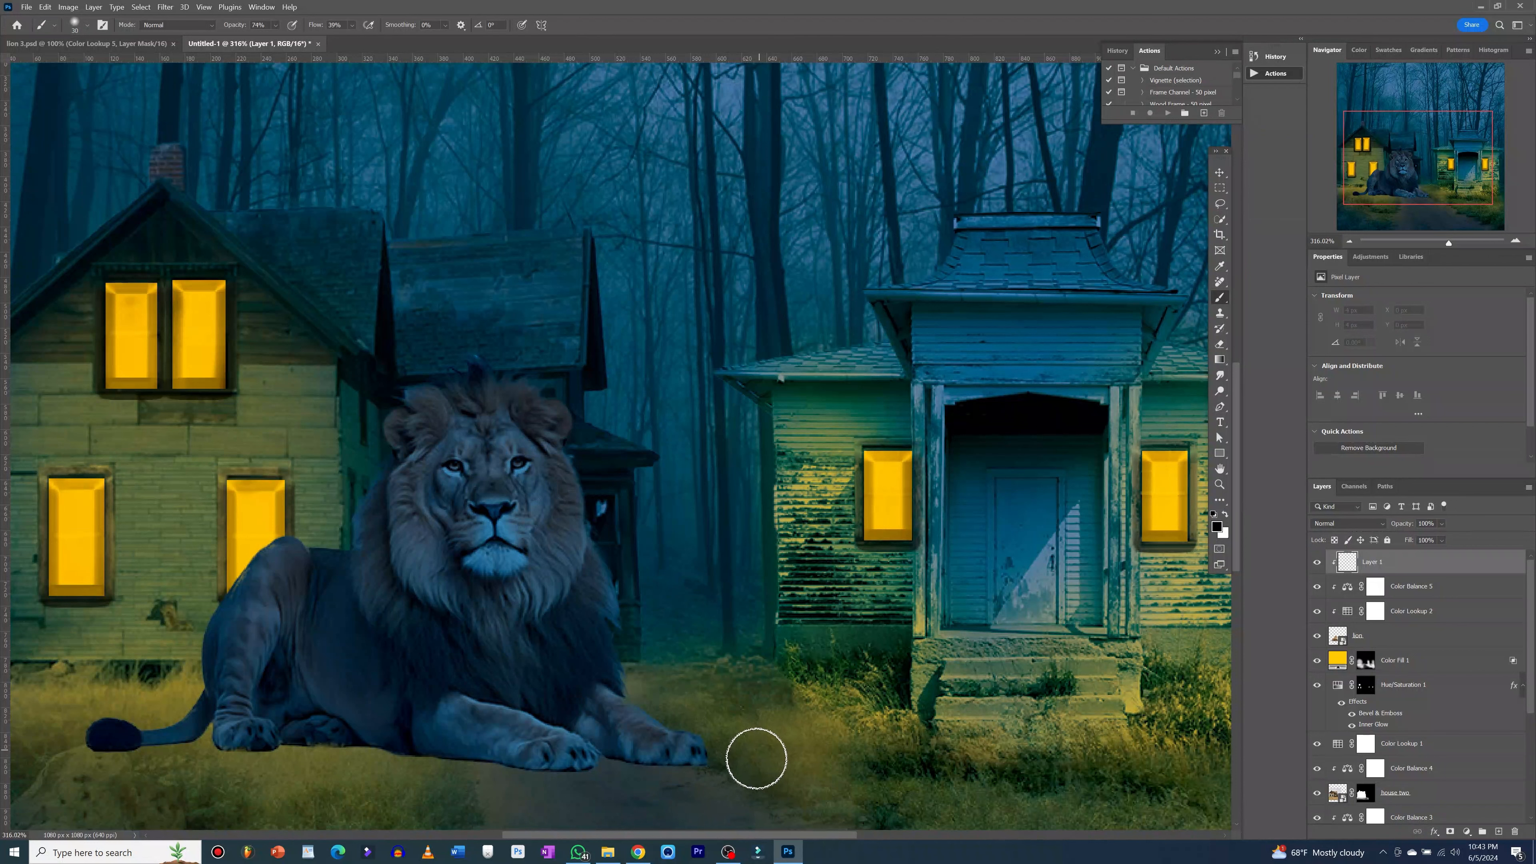
{"action": "left_click_drag", "start_coordinate": [767, 757], "coordinate": [768, 757]}
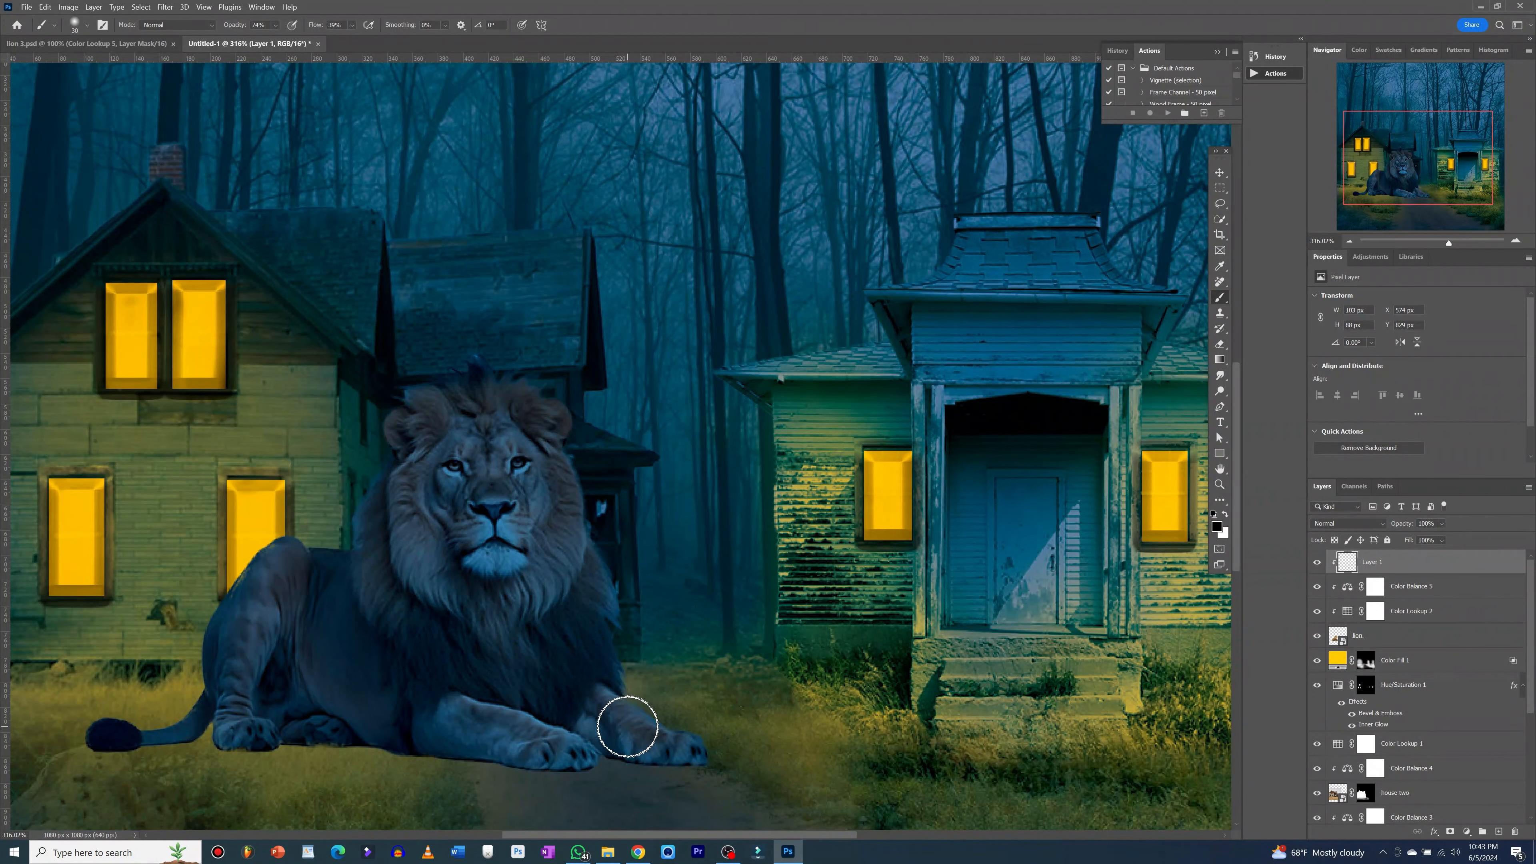
{"action": "left_click_drag", "start_coordinate": [628, 726], "coordinate": [645, 739]}
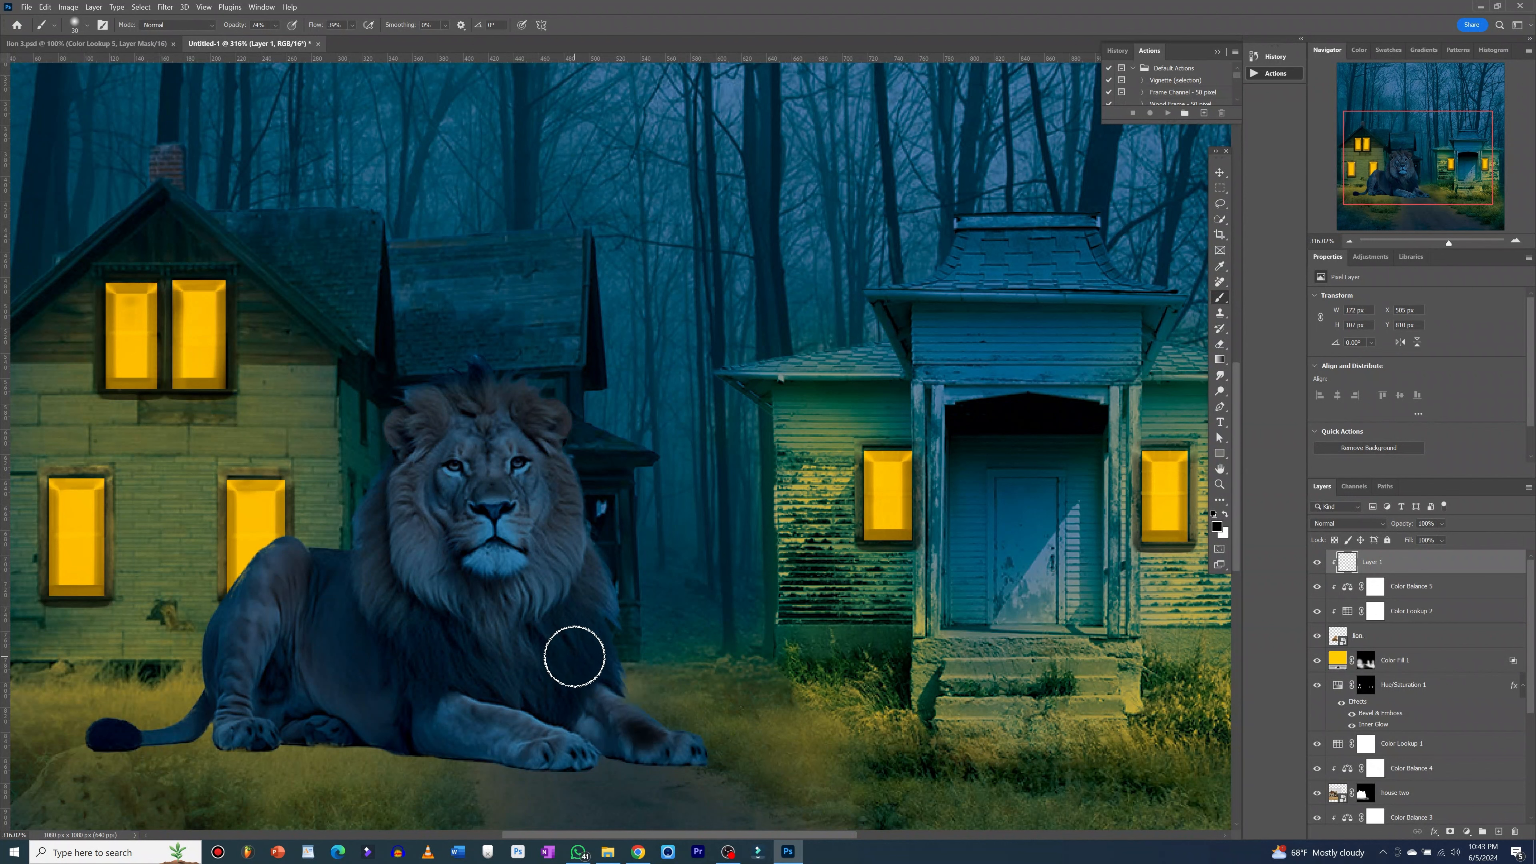
{"action": "key", "text": "ctrl+z"}
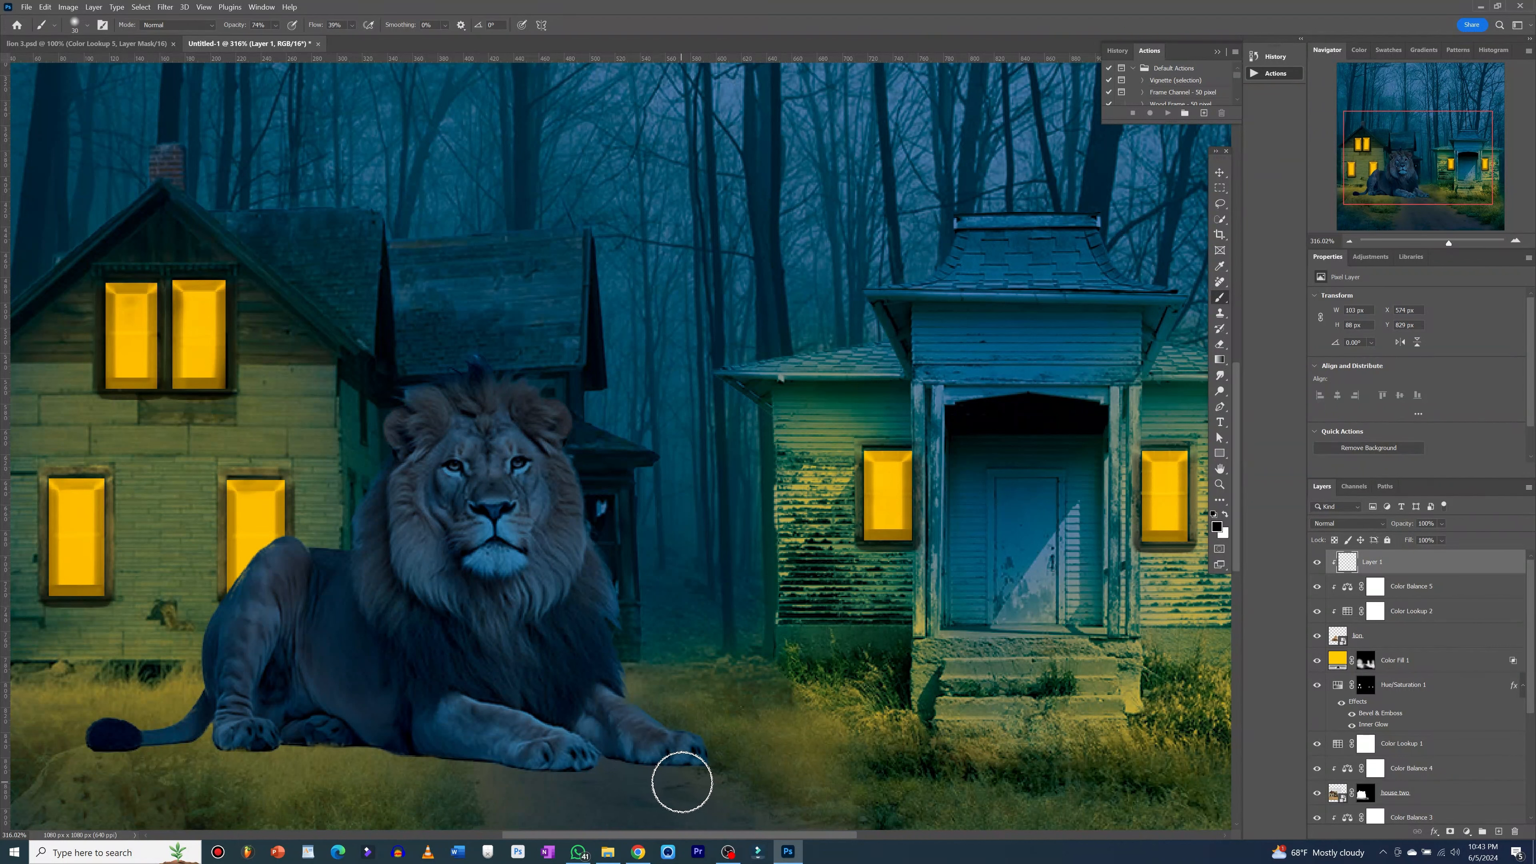
{"action": "left_click_drag", "start_coordinate": [685, 783], "coordinate": [678, 778]}
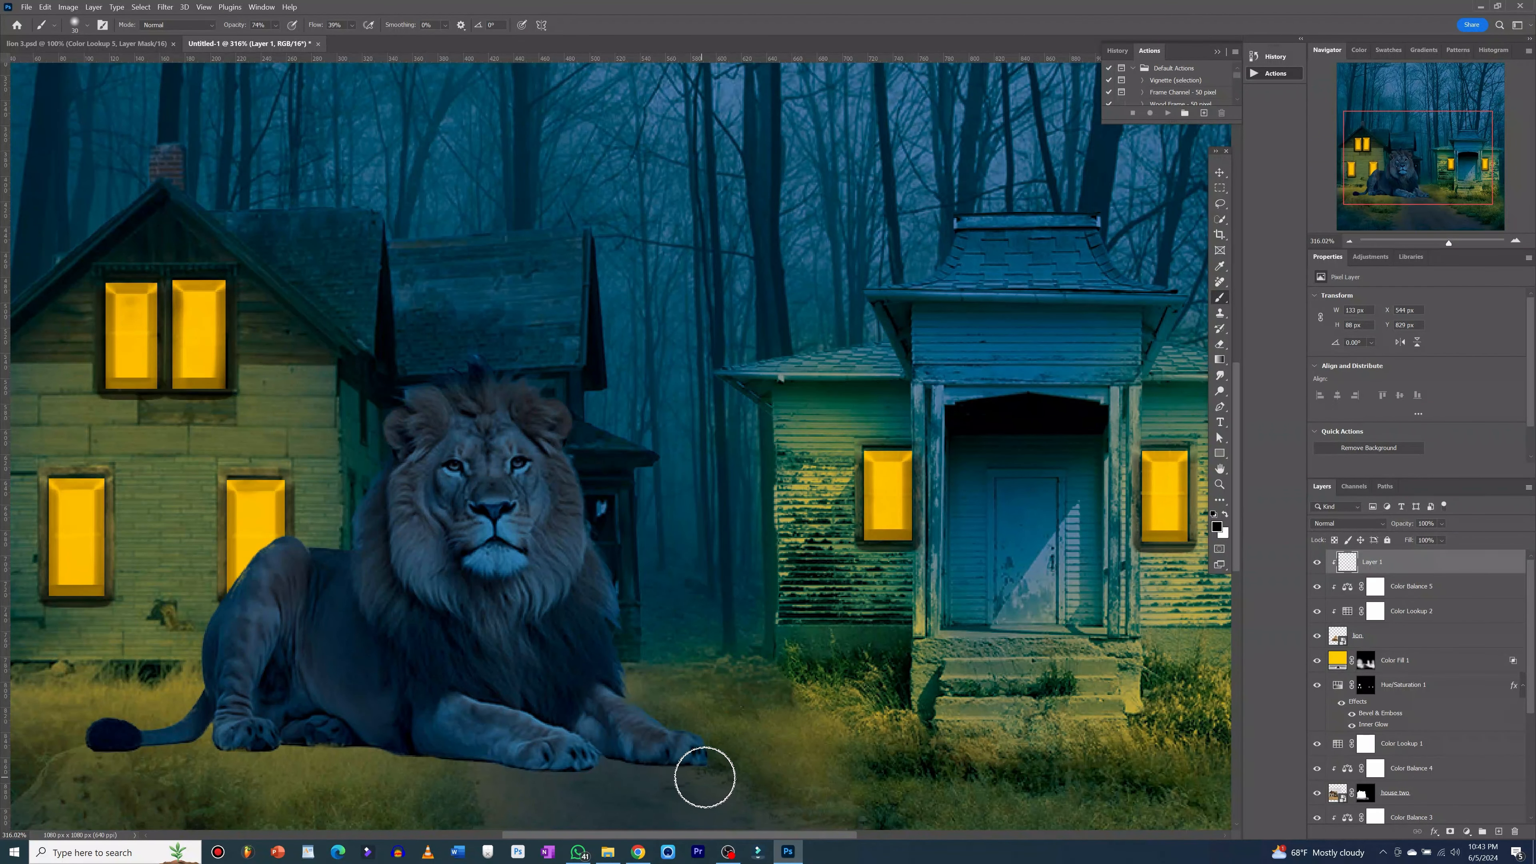
{"action": "mouse_move", "coordinate": [686, 770]}
{"action": "left_mouse_down"}
{"action": "mouse_move", "coordinate": [606, 764]}
{"action": "mouse_move", "coordinate": [579, 782]}
{"action": "mouse_move", "coordinate": [422, 760]}
{"action": "mouse_move", "coordinate": [527, 774]}
{"action": "mouse_move", "coordinate": [593, 762]}
{"action": "mouse_move", "coordinate": [573, 775]}
{"action": "mouse_move", "coordinate": [380, 751]}
{"action": "mouse_move", "coordinate": [432, 768]}
{"action": "mouse_move", "coordinate": [463, 765]}
{"action": "mouse_move", "coordinate": [288, 745]}
{"action": "mouse_move", "coordinate": [216, 751]}
{"action": "mouse_move", "coordinate": [226, 759]}
{"action": "left_mouse_up"}
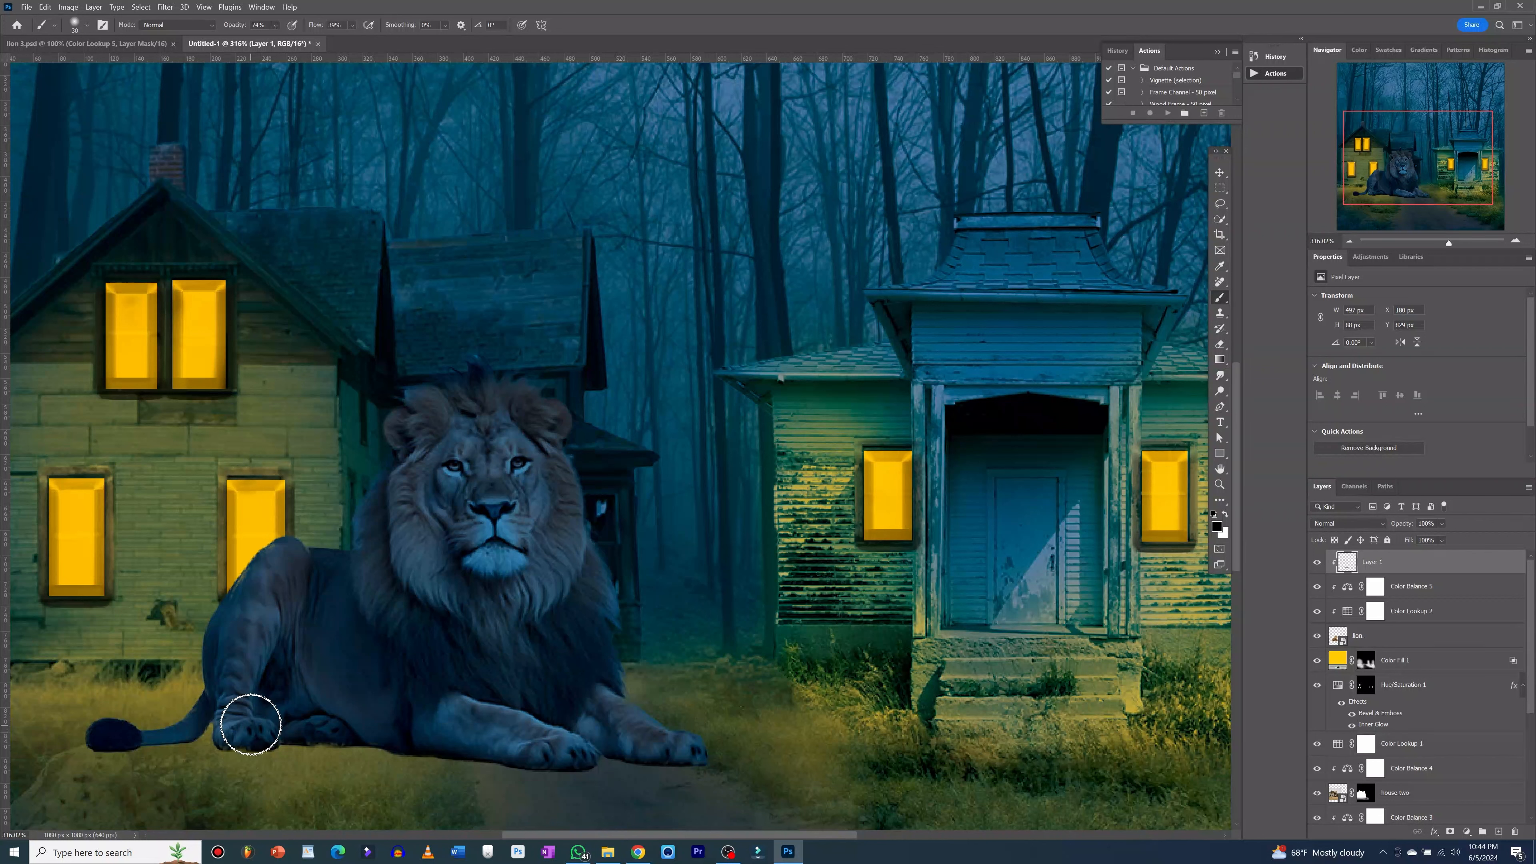
- Extend the black shading along the lion's underside from the tail to the front paws with a smaller brush
{"action": "key", "text": "bracketleft"}
{"action": "key", "text": "bracketleft"}
{"action": "mouse_move", "coordinate": [189, 727]}
{"action": "left_mouse_down"}
{"action": "mouse_move", "coordinate": [105, 750]}
{"action": "mouse_move", "coordinate": [206, 733]}
{"action": "mouse_move", "coordinate": [192, 745]}
{"action": "mouse_move", "coordinate": [304, 760]}
{"action": "mouse_move", "coordinate": [316, 748]}
{"action": "mouse_move", "coordinate": [292, 748]}
{"action": "mouse_move", "coordinate": [594, 777]}
{"action": "mouse_move", "coordinate": [705, 763]}
{"action": "mouse_move", "coordinate": [679, 761]}
{"action": "left_mouse_up"}
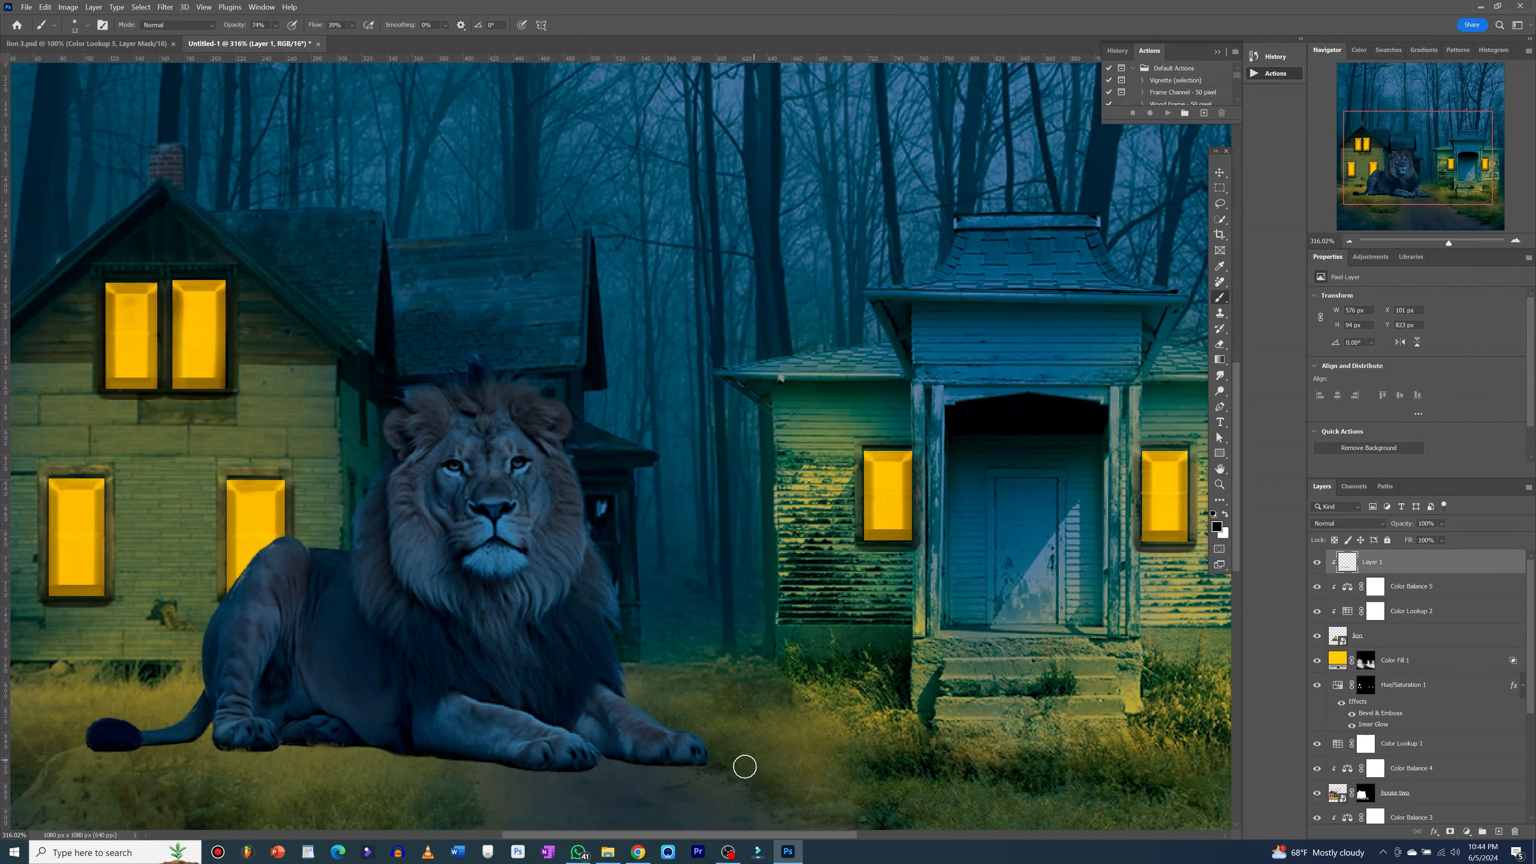
- Create a new empty layer directly above the foreground layer, clipped to it
{"action": "key", "text": "v"}
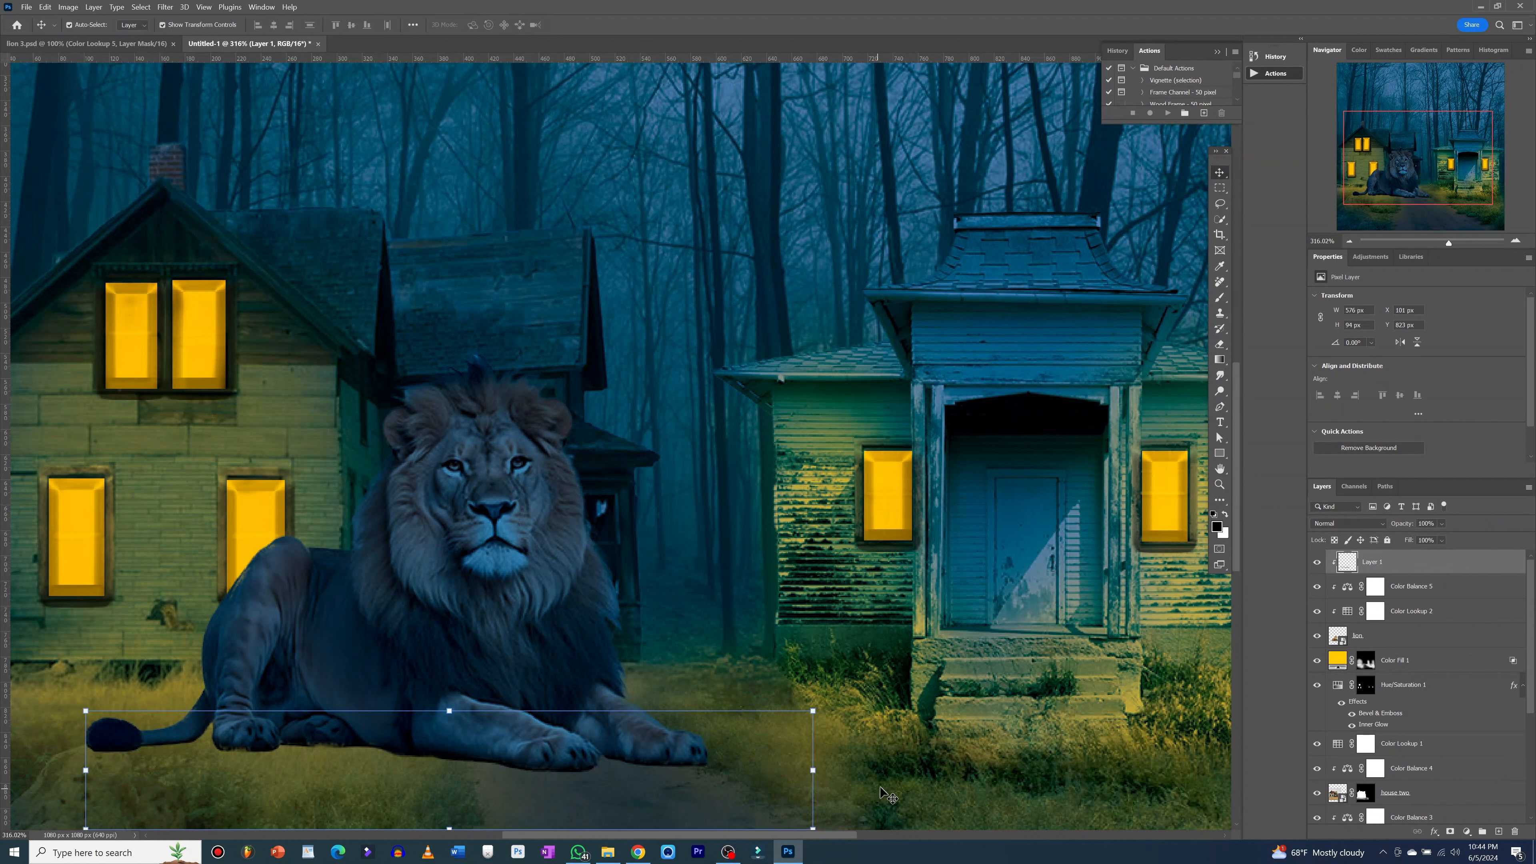
{"action": "left_click", "coordinate": [1397, 659]}
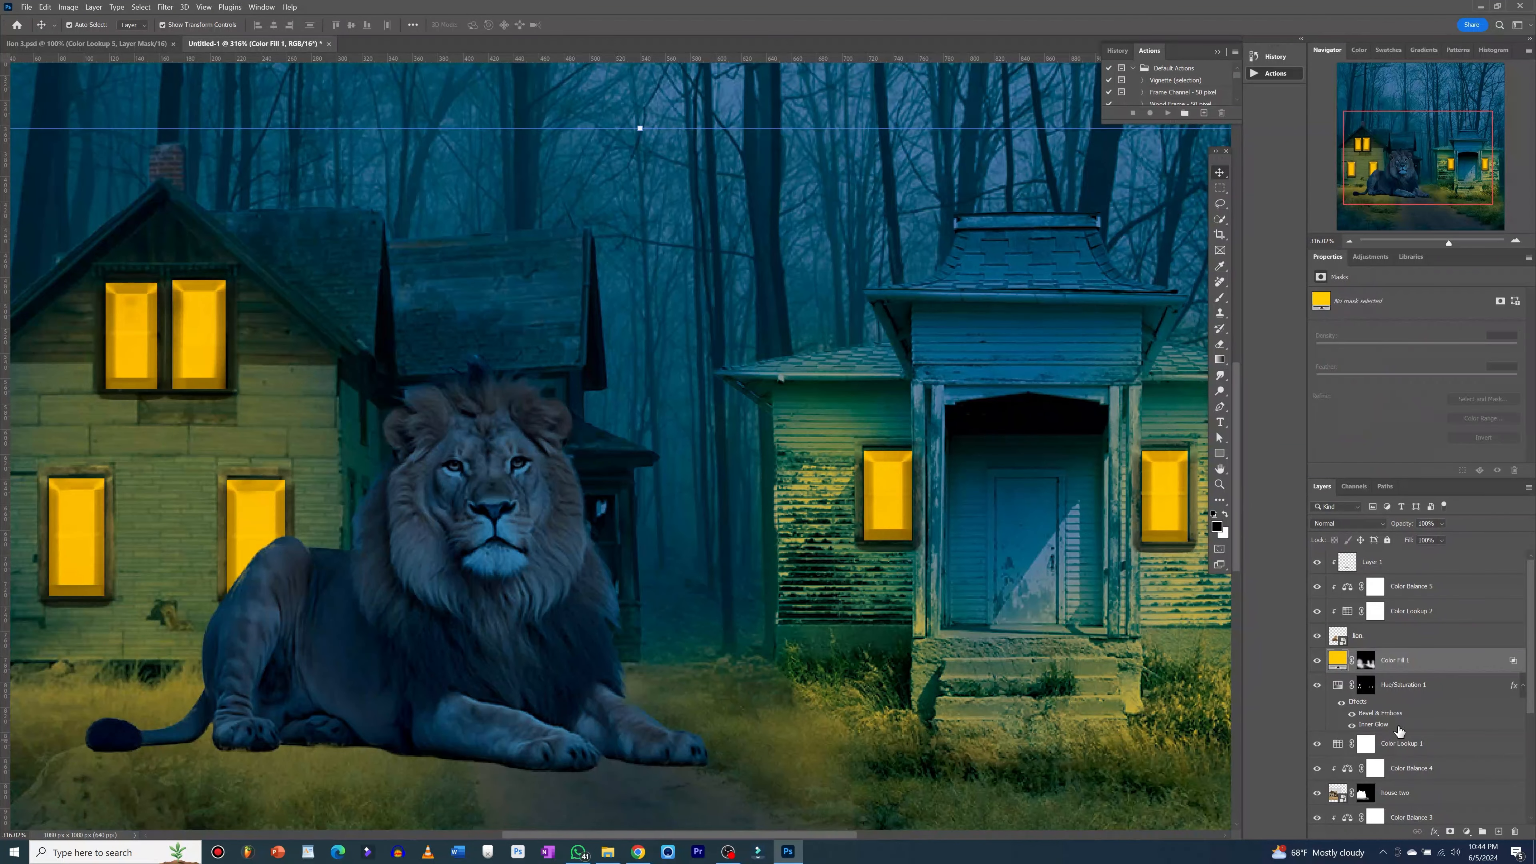
{"action": "scroll", "coordinate": [1409, 726], "scroll_direction": "down", "scroll_amount": 2}
{"action": "scroll", "coordinate": [1413, 723], "scroll_direction": "down", "scroll_amount": 2}
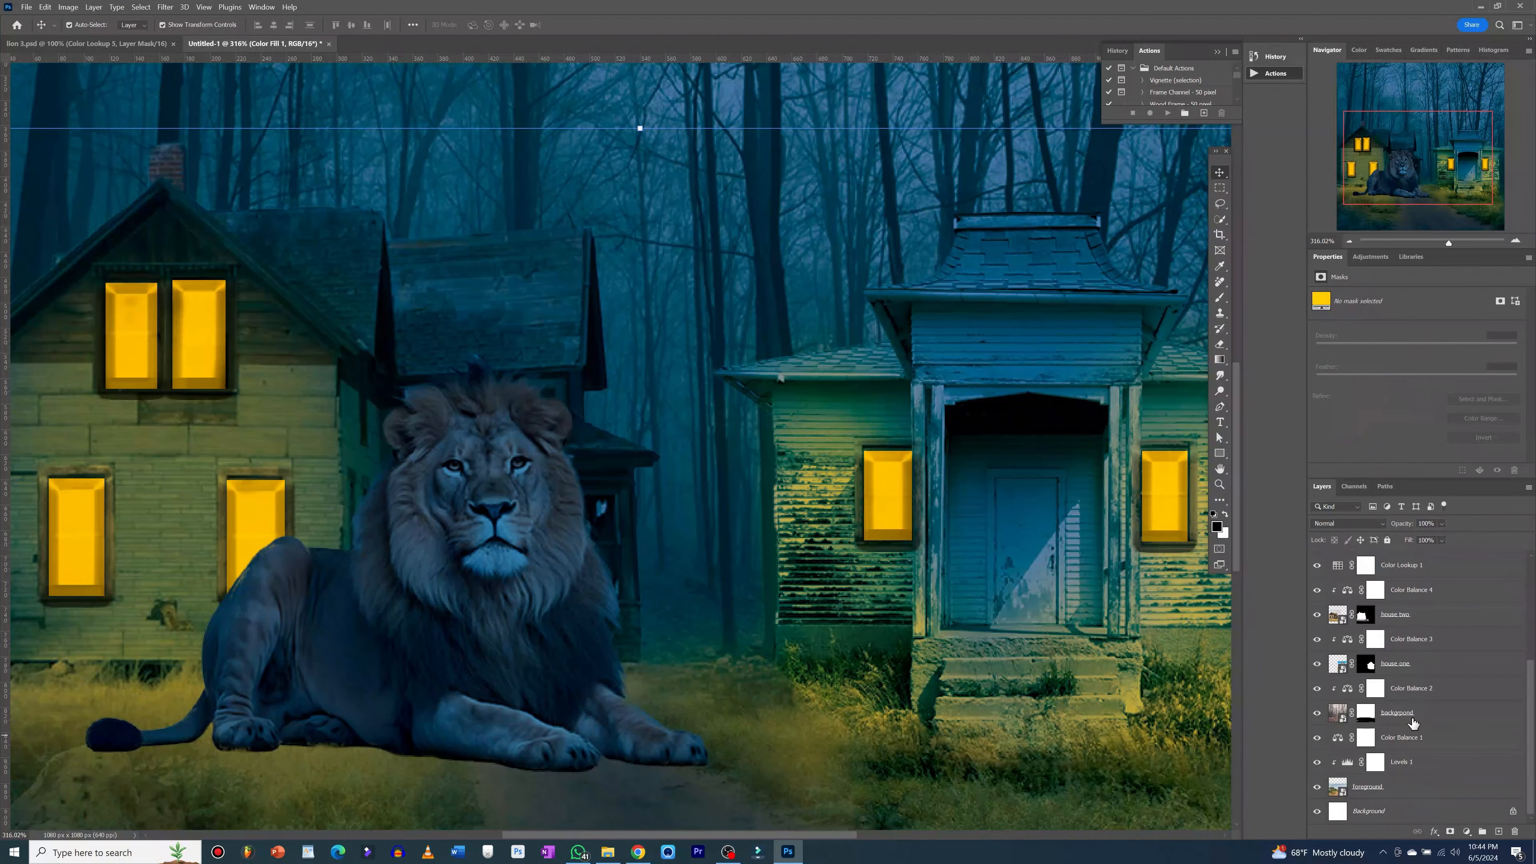
{"action": "left_click", "coordinate": [1406, 791]}
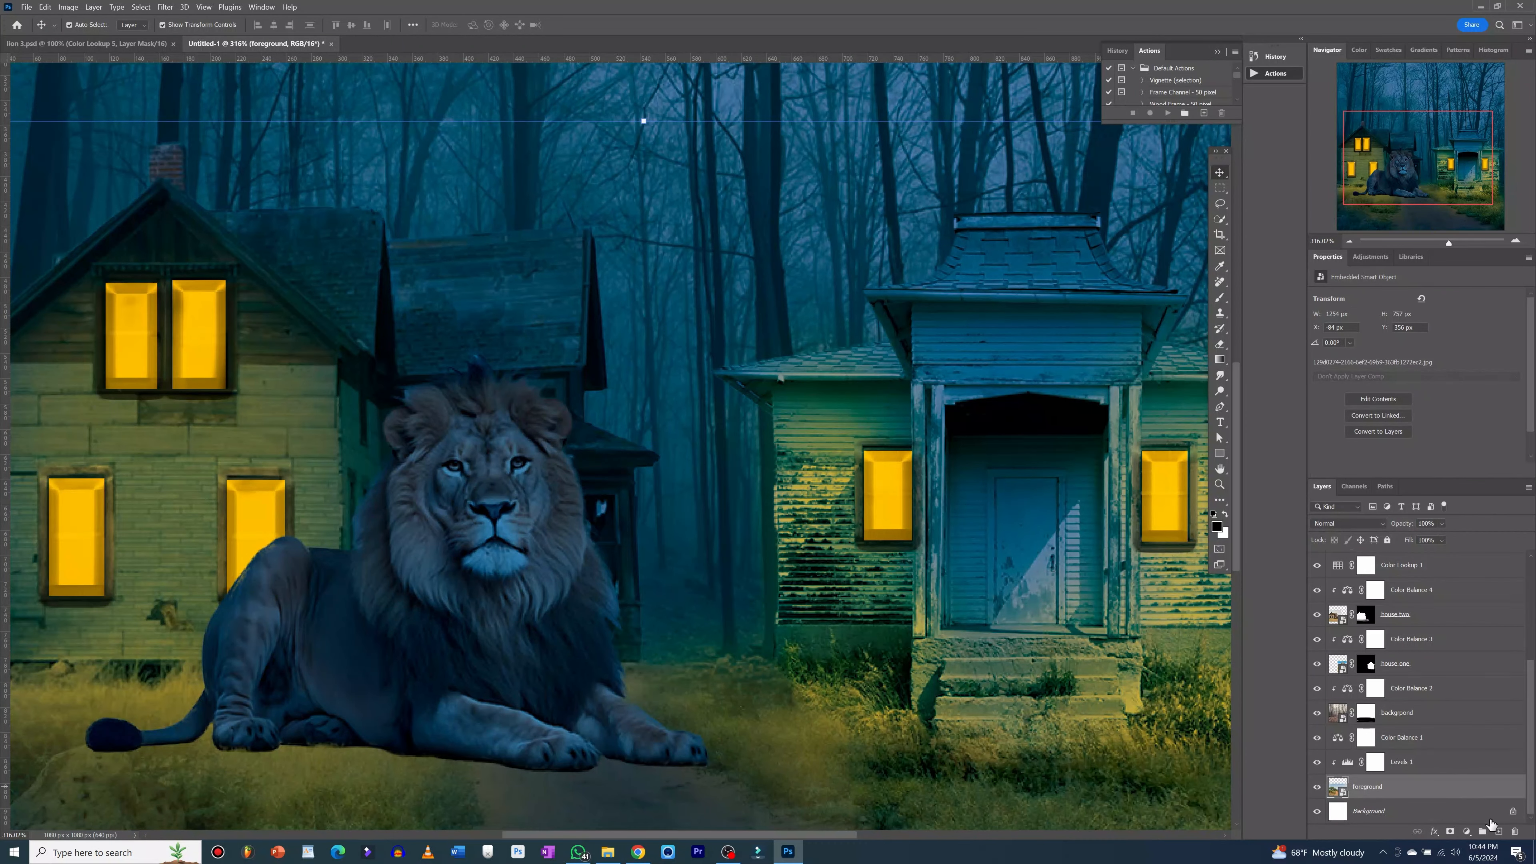
{"action": "left_click", "coordinate": [1498, 832]}
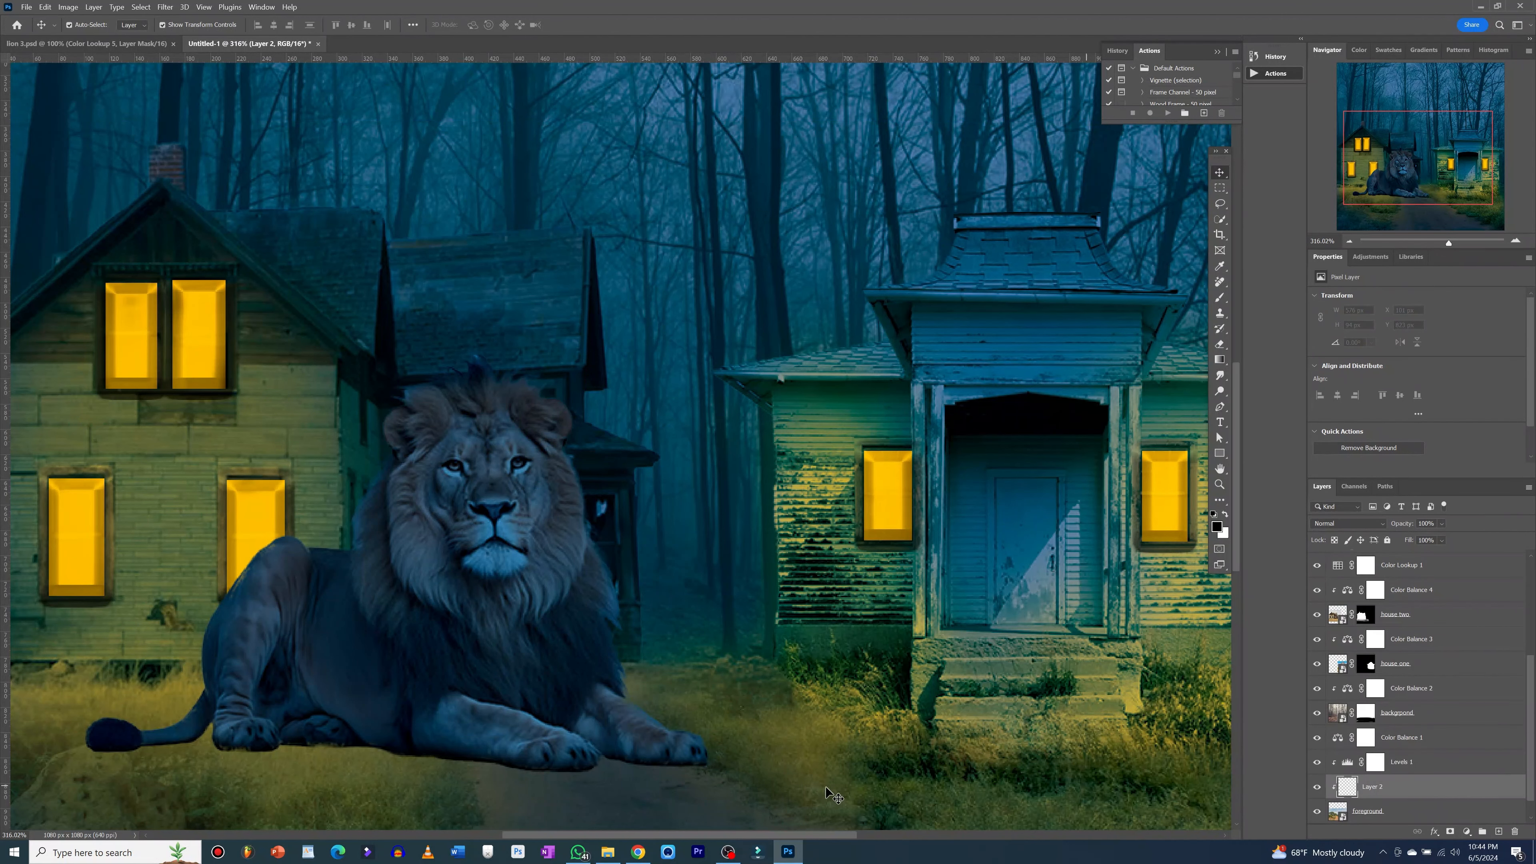
- Paint a soft black contact shadow on the ground beneath the lion from the front paws to the tail at 74% opacity
{"action": "key", "text": "b"}
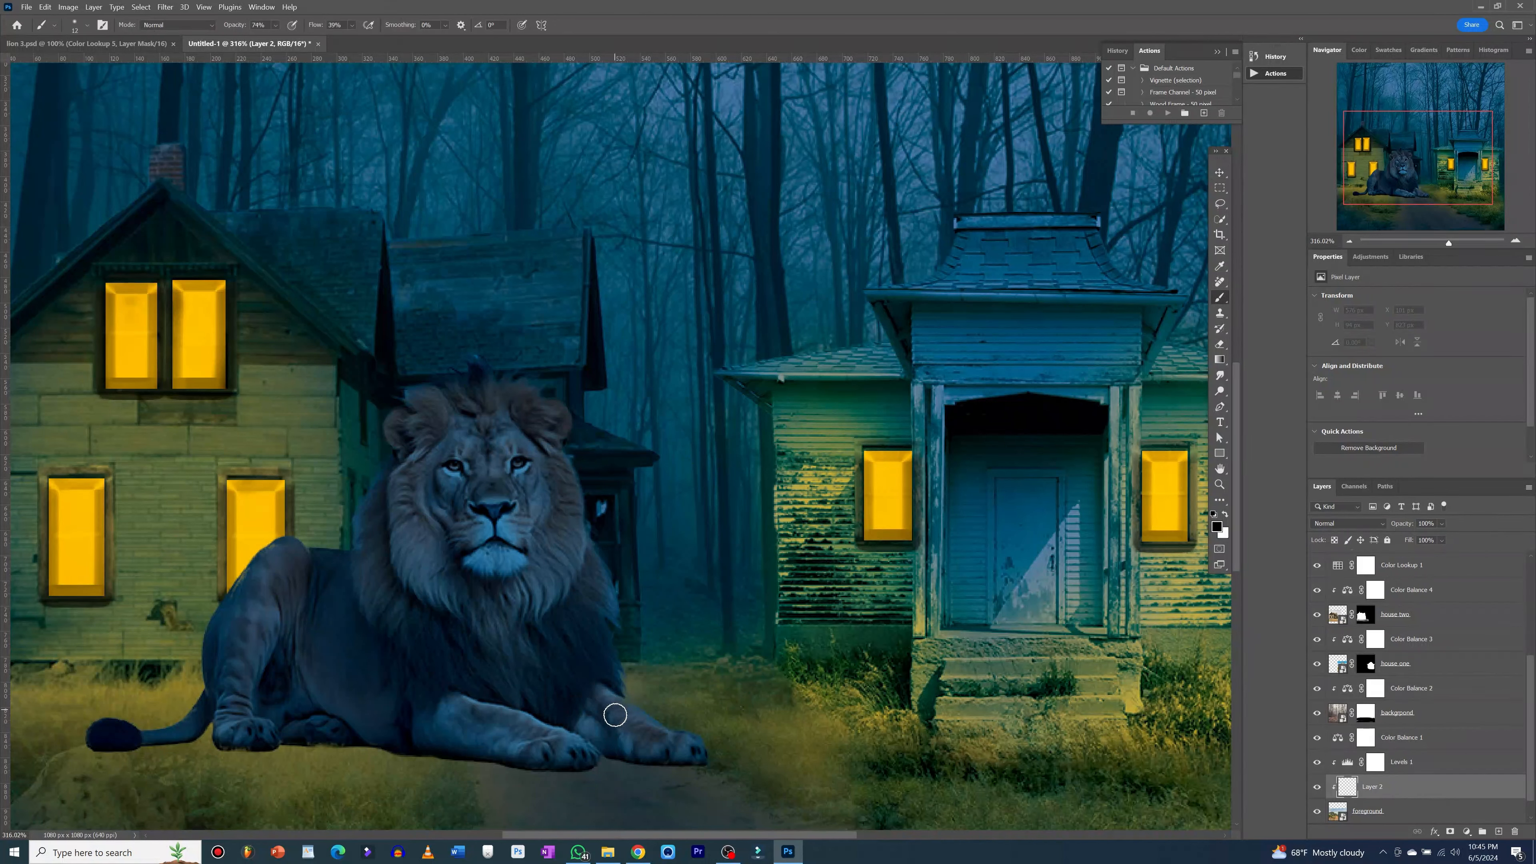
{"action": "left_click_drag", "start_coordinate": [612, 716], "coordinate": [685, 722]}
{"action": "mouse_move", "coordinate": [655, 807]}
{"action": "left_mouse_down"}
{"action": "mouse_move", "coordinate": [718, 795]}
{"action": "mouse_move", "coordinate": [623, 805]}
{"action": "mouse_move", "coordinate": [700, 792]}
{"action": "mouse_move", "coordinate": [642, 799]}
{"action": "left_mouse_up"}
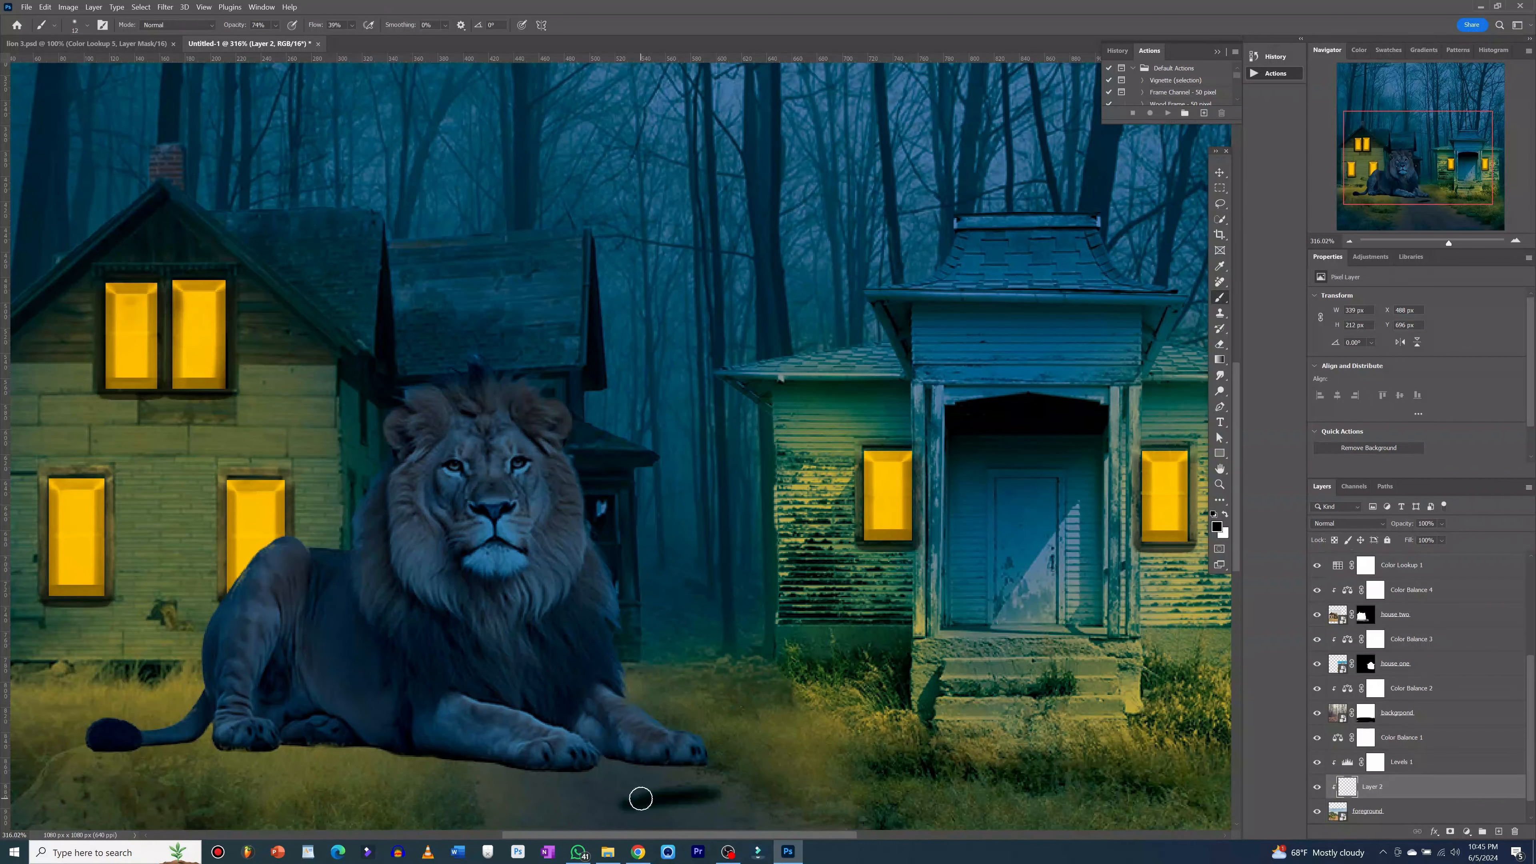
{"action": "key", "text": "ctrl+z"}
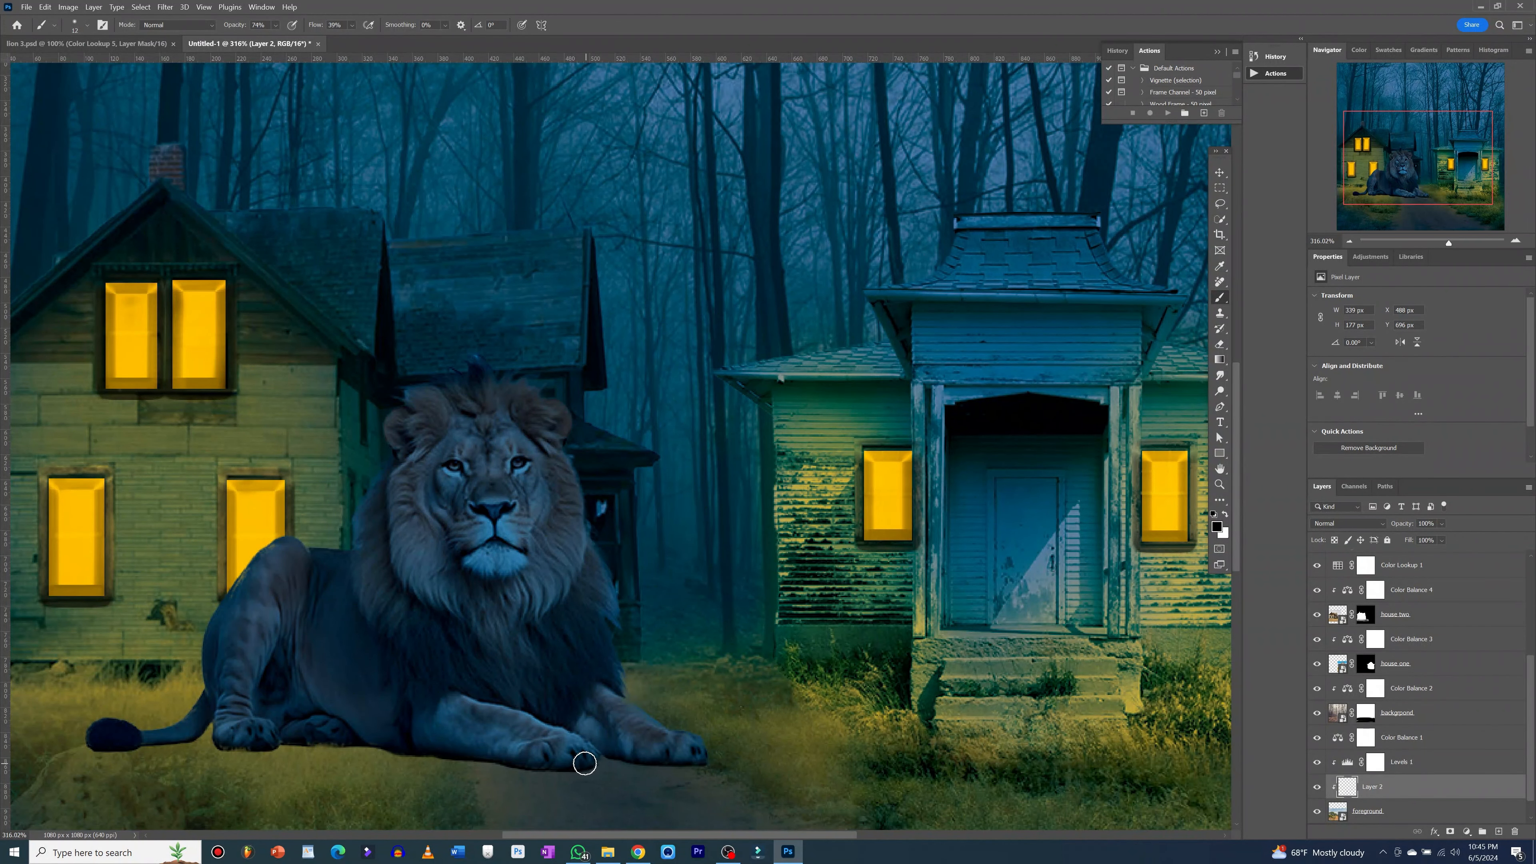
{"action": "mouse_move", "coordinate": [584, 764]}
{"action": "left_mouse_down"}
{"action": "mouse_move", "coordinate": [595, 752]}
{"action": "mouse_move", "coordinate": [580, 765]}
{"action": "left_mouse_up"}
{"action": "left_click_drag", "start_coordinate": [535, 761], "coordinate": [342, 742]}
{"action": "left_click_drag", "start_coordinate": [394, 752], "coordinate": [231, 747]}
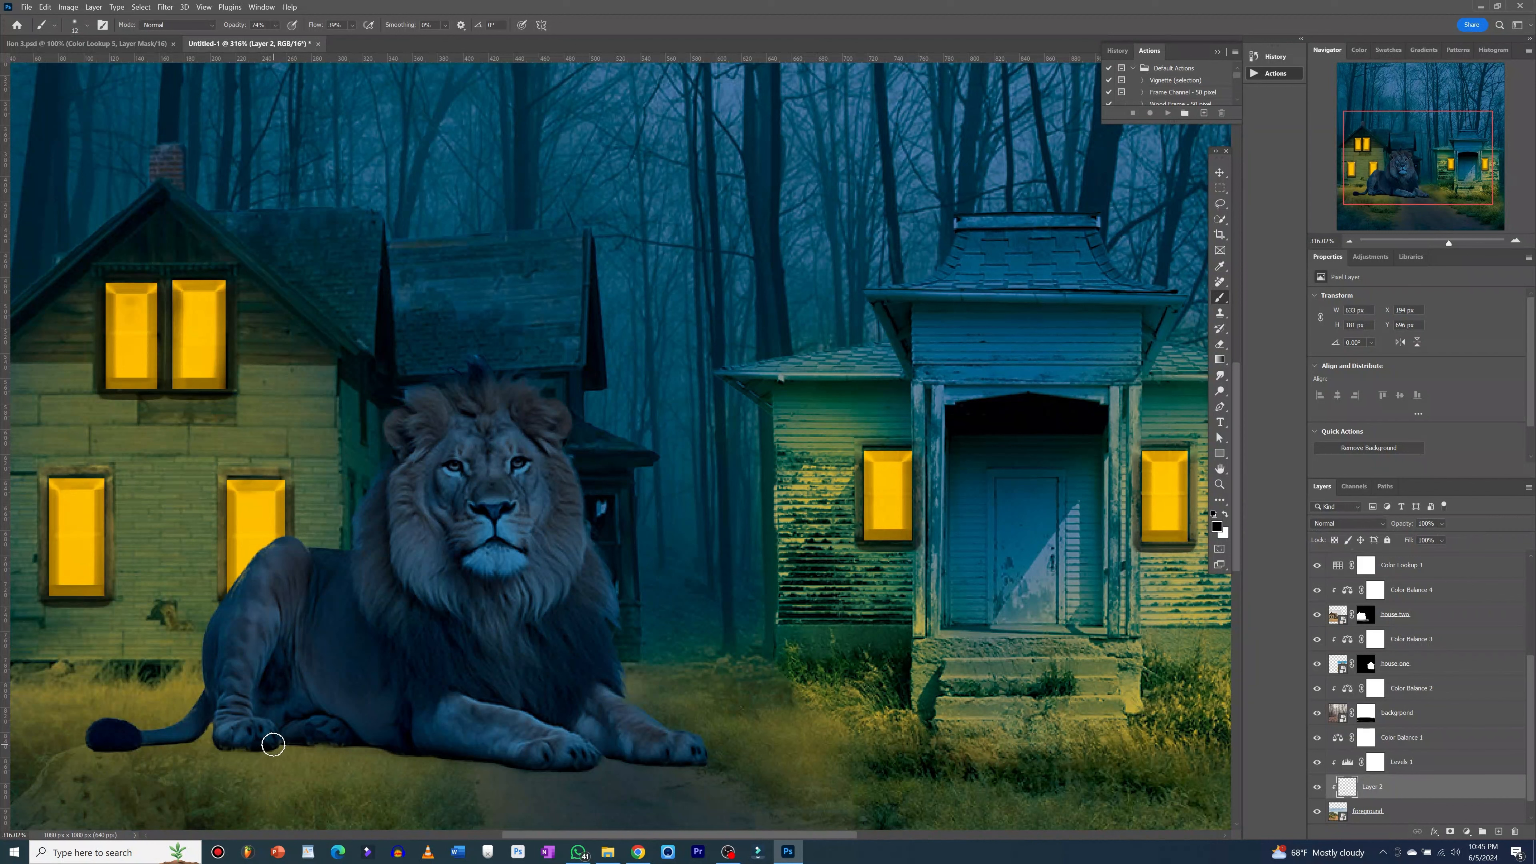
{"action": "mouse_move", "coordinate": [132, 745]}
{"action": "left_mouse_down"}
{"action": "mouse_move", "coordinate": [191, 744]}
{"action": "mouse_move", "coordinate": [210, 721]}
{"action": "left_mouse_up"}
{"action": "key", "text": "ctrl+1"}
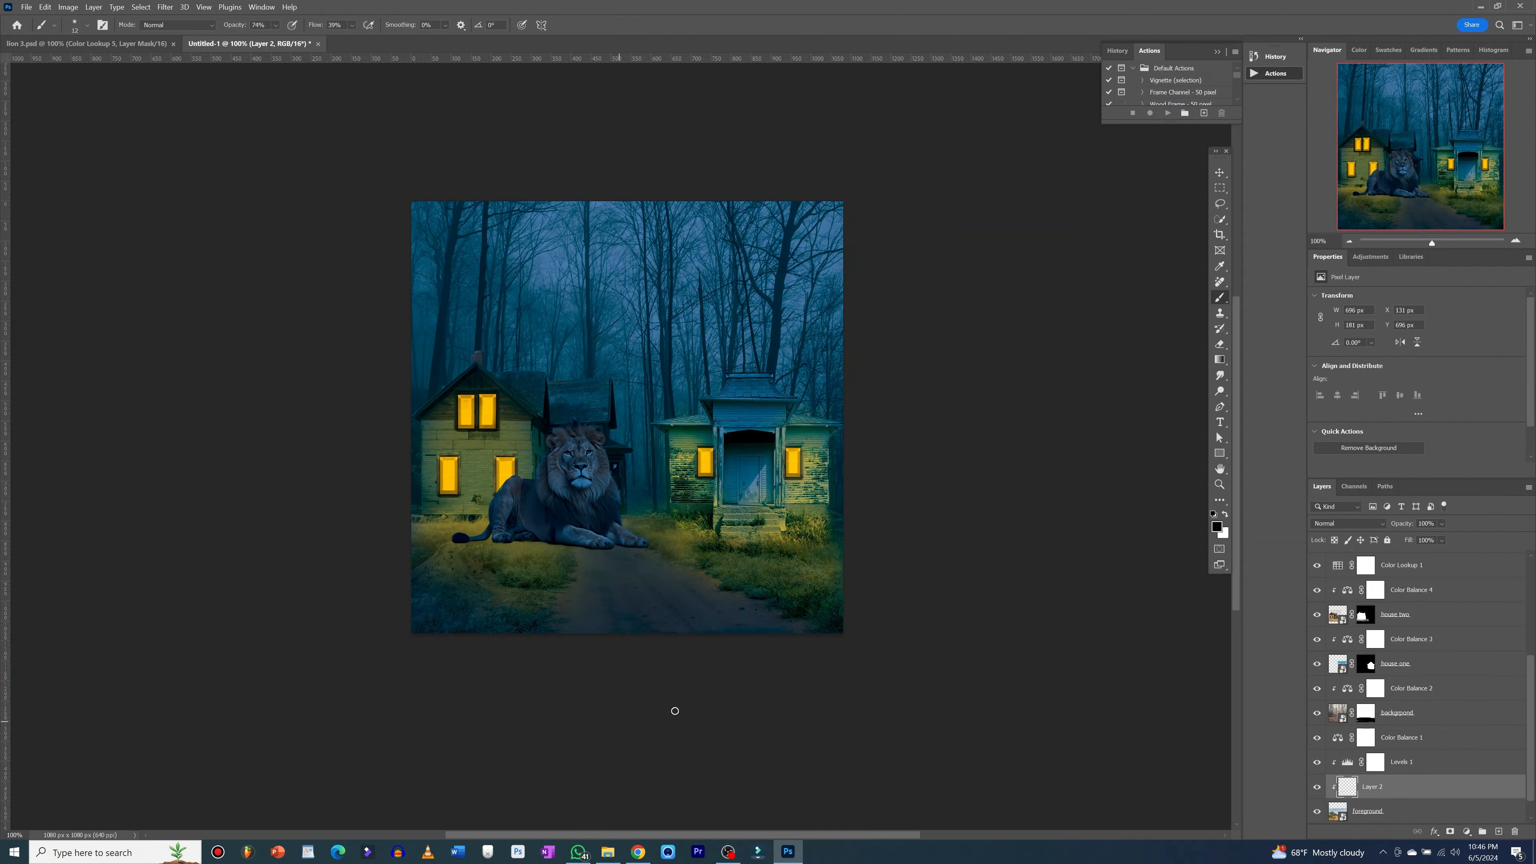
{"action": "key", "text": "v"}
{"action": "left_click", "coordinate": [679, 720]}
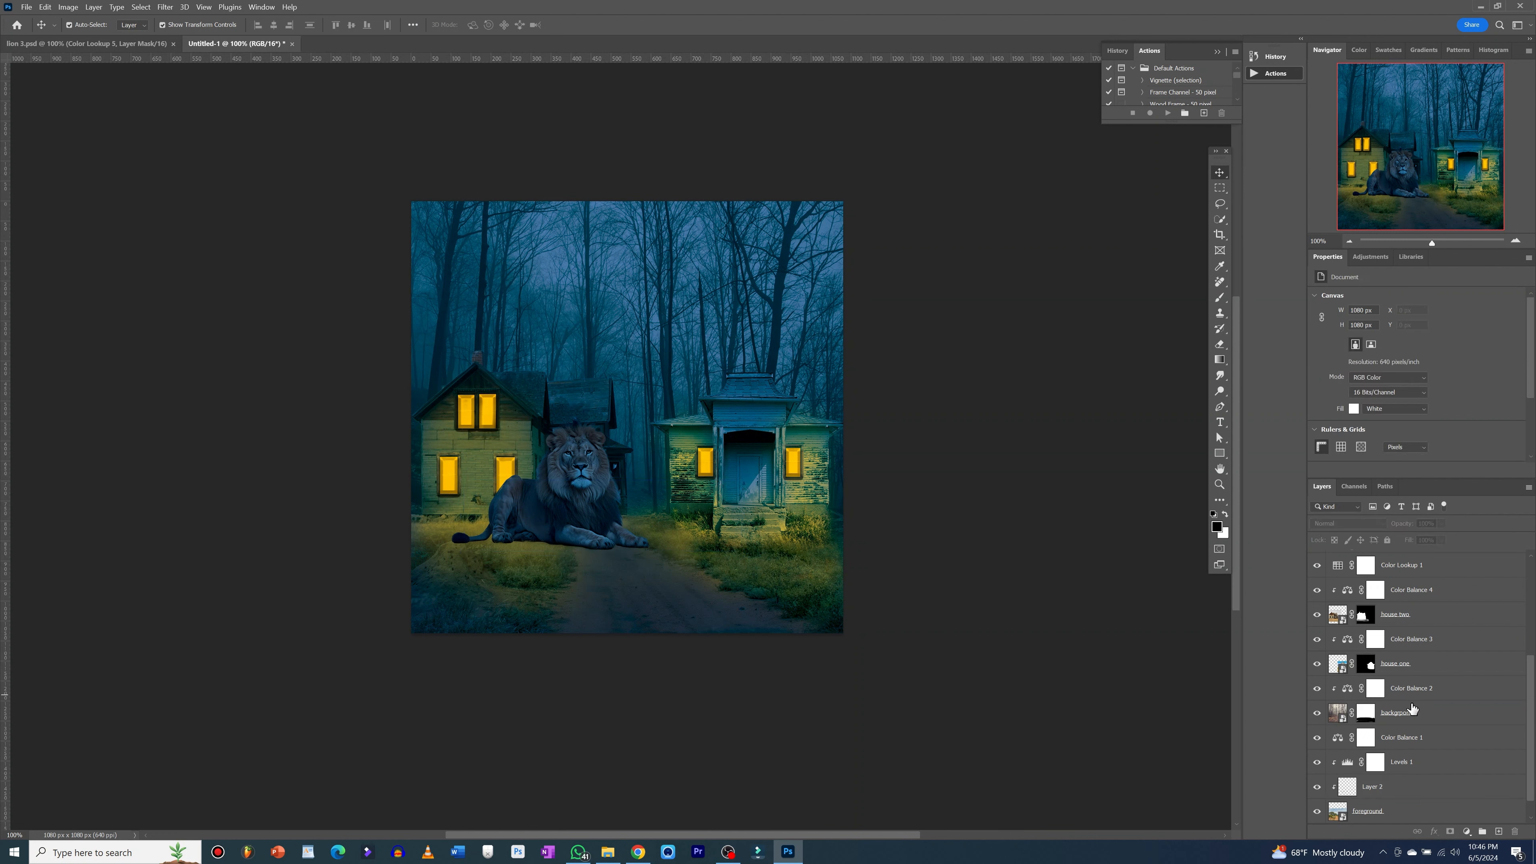
- Place the lamp image above all layers, scale it to about 36%, and stand it in the grass in front of the left house
{"action": "scroll", "coordinate": [1394, 684], "scroll_direction": "up", "scroll_amount": 5}
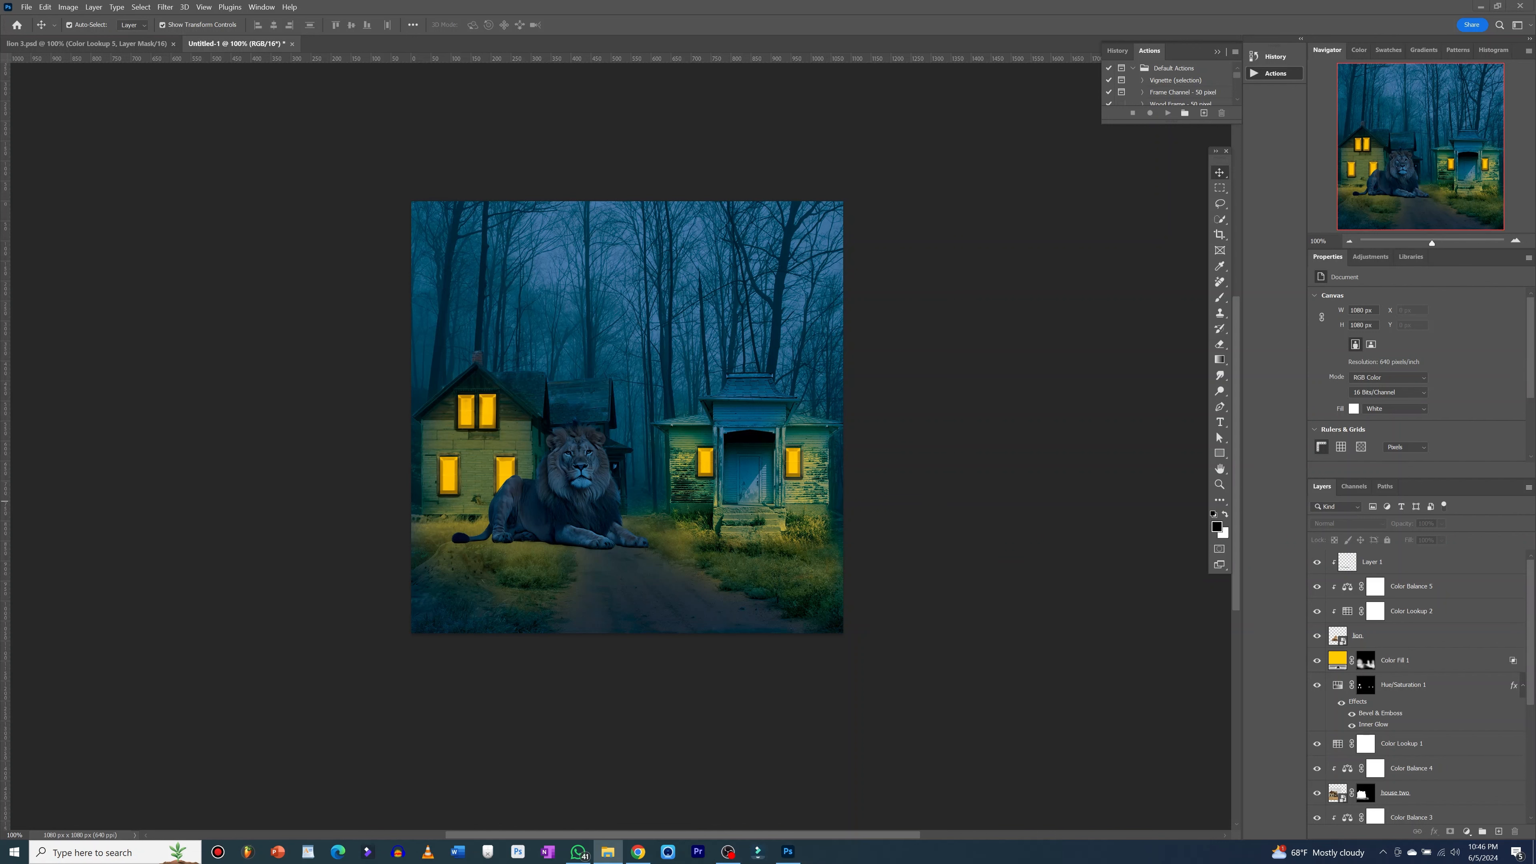
{"action": "left_click_drag", "start_coordinate": [608, 853], "coordinate": [438, 536]}
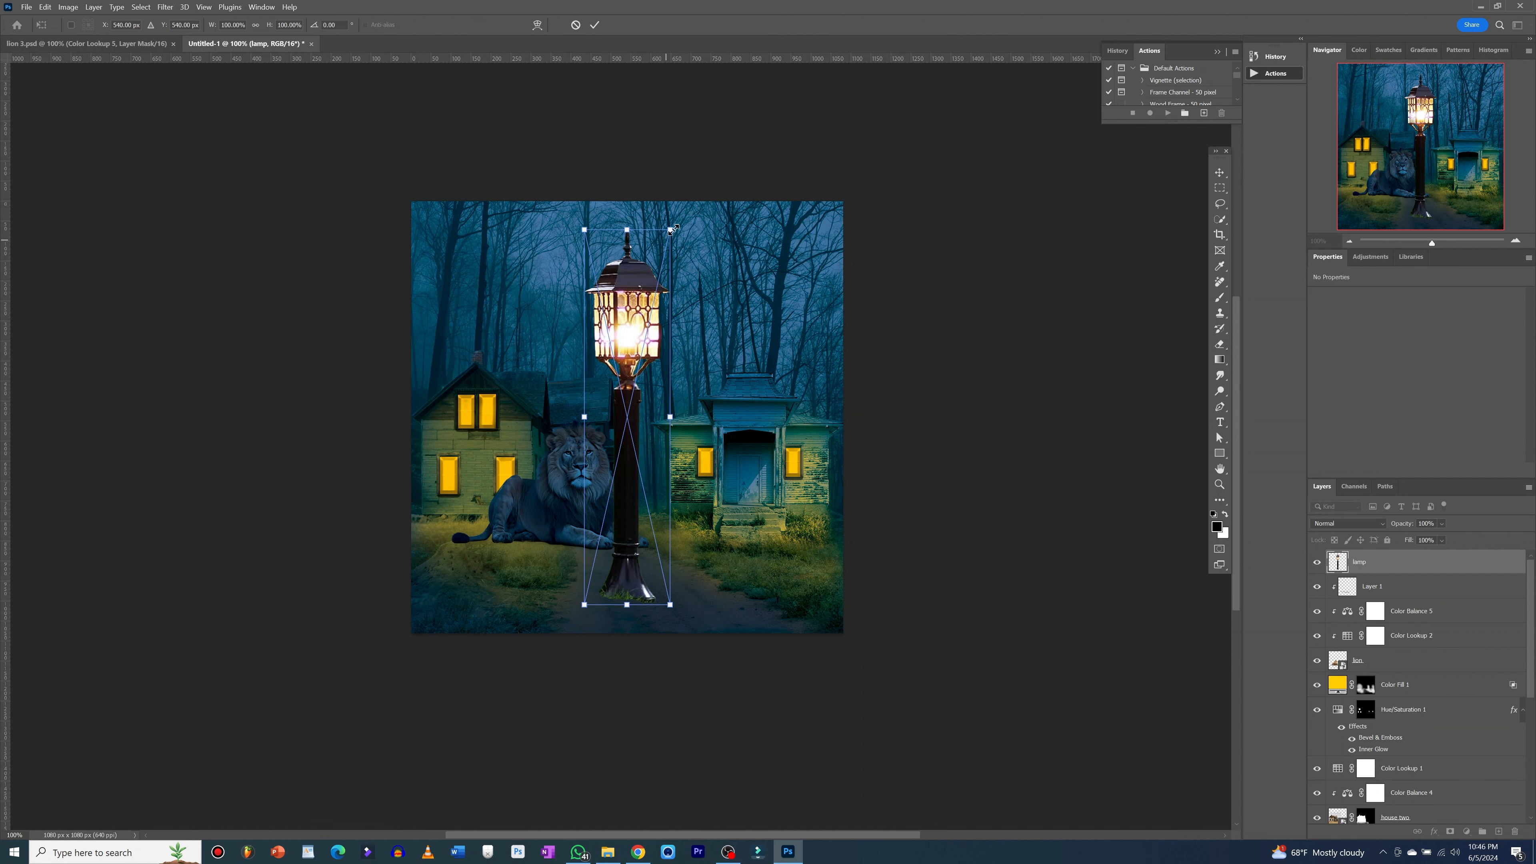
{"action": "left_click_drag", "start_coordinate": [676, 227], "coordinate": [607, 412]}
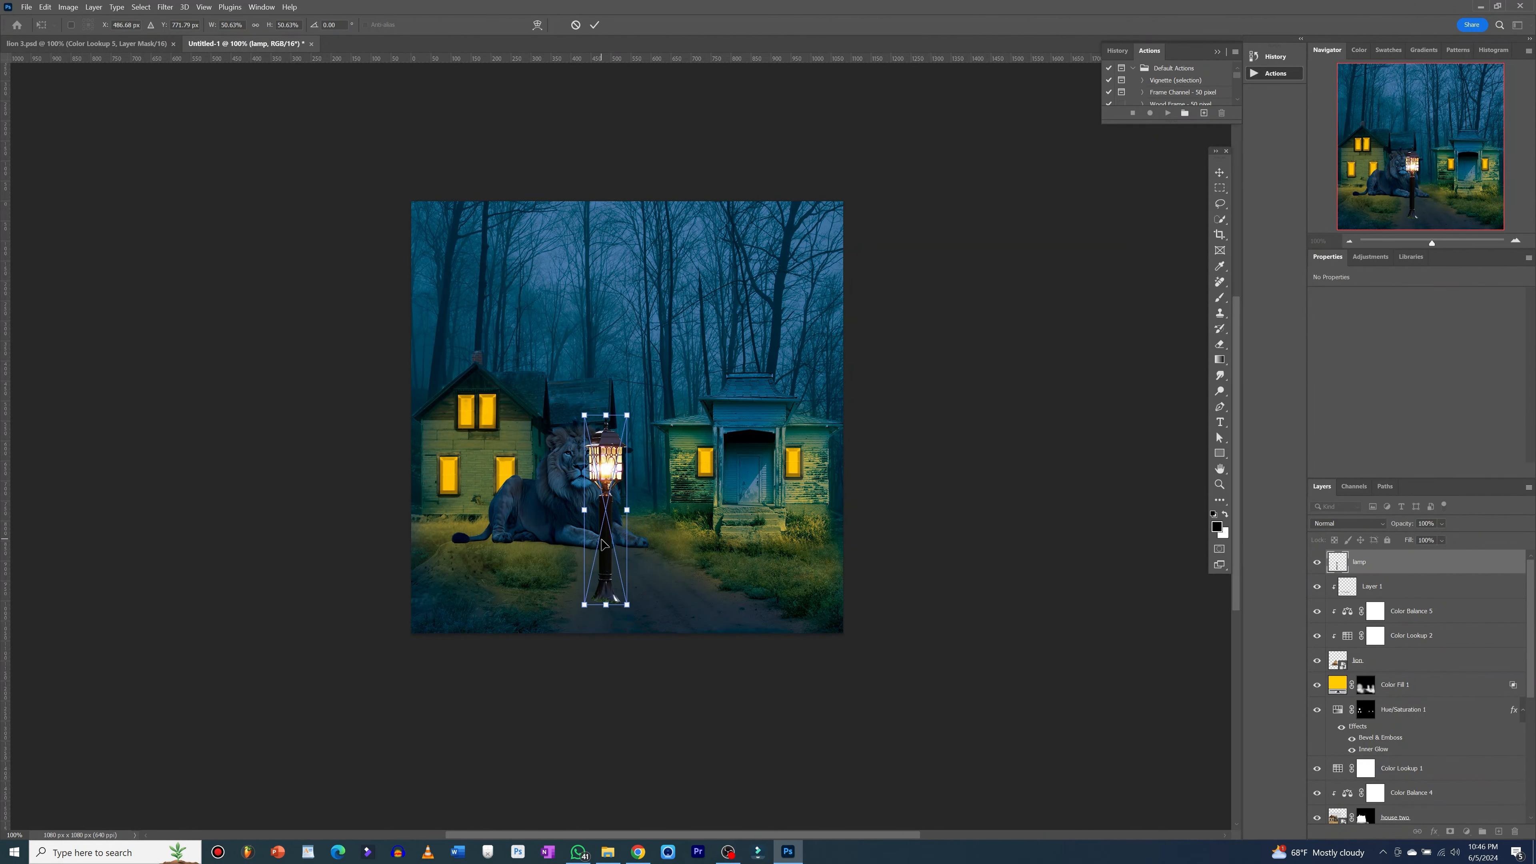
{"action": "left_click_drag", "start_coordinate": [602, 545], "coordinate": [491, 547]}
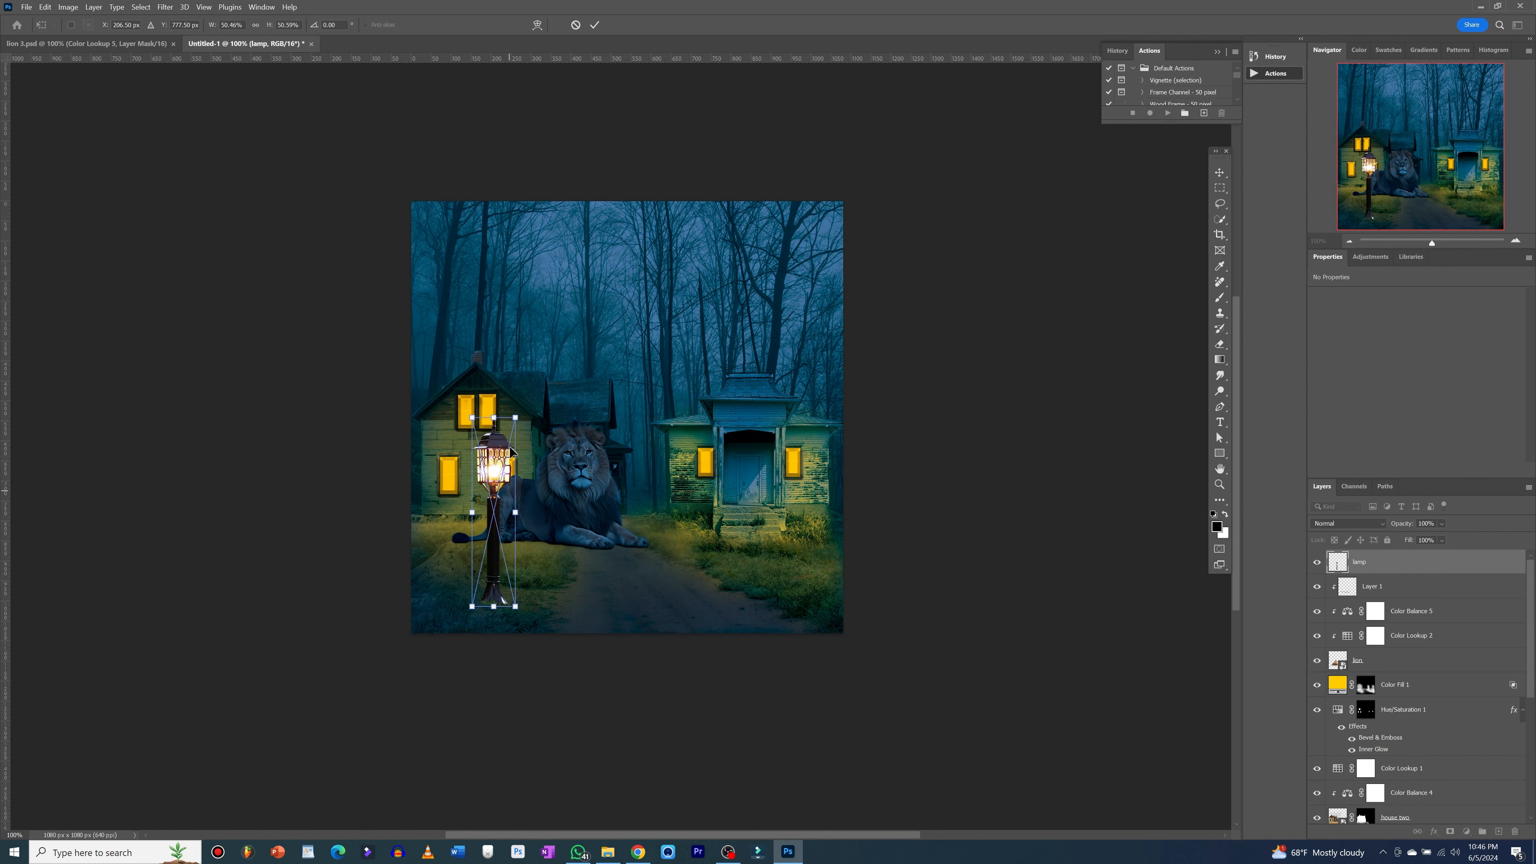
{"action": "left_click_drag", "start_coordinate": [514, 417], "coordinate": [501, 475]}
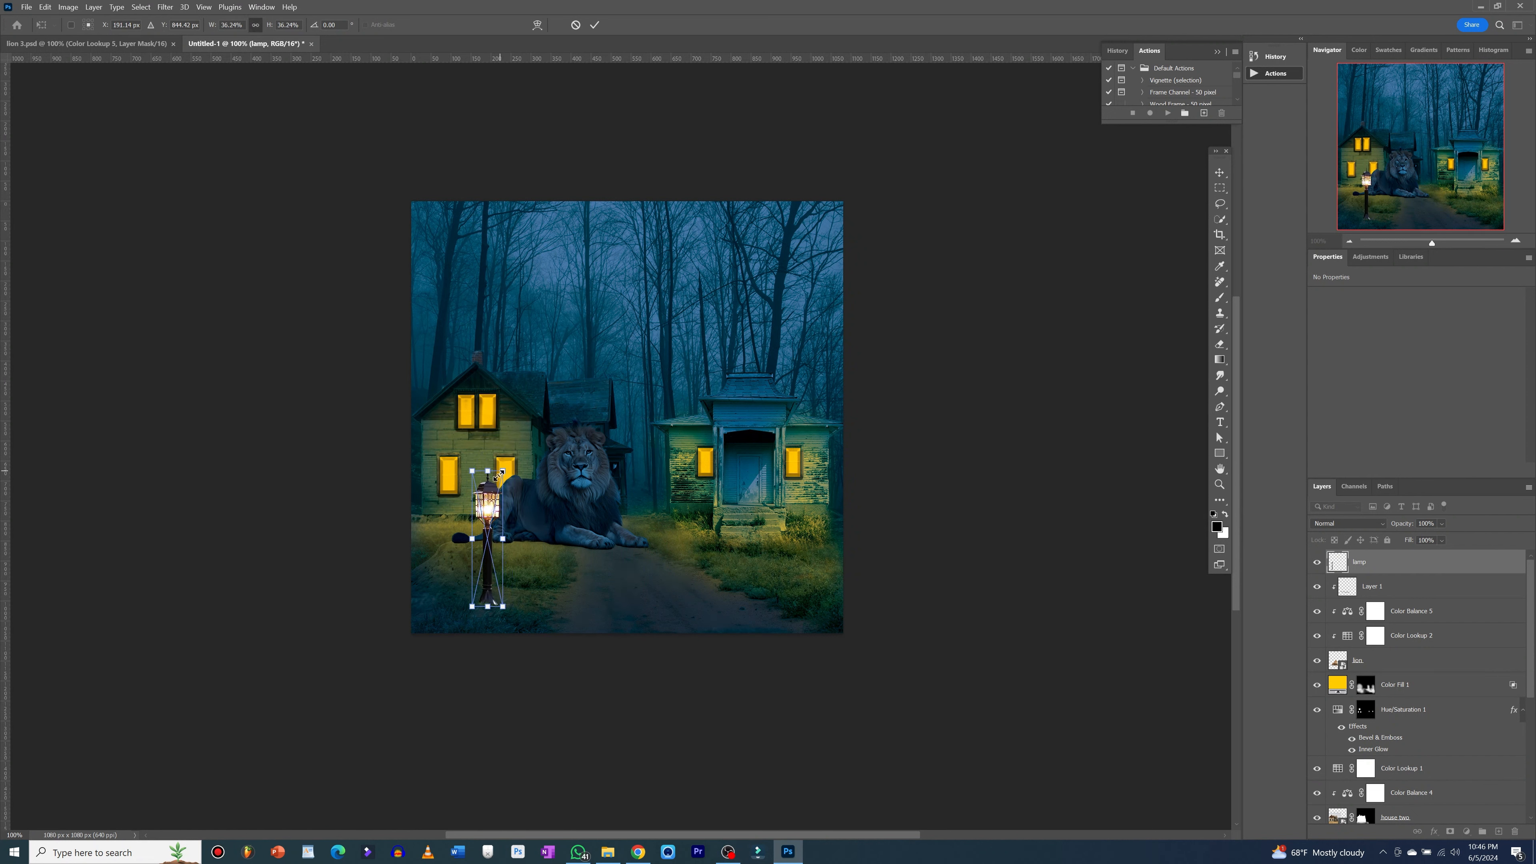
{"action": "left_click_drag", "start_coordinate": [495, 554], "coordinate": [475, 558]}
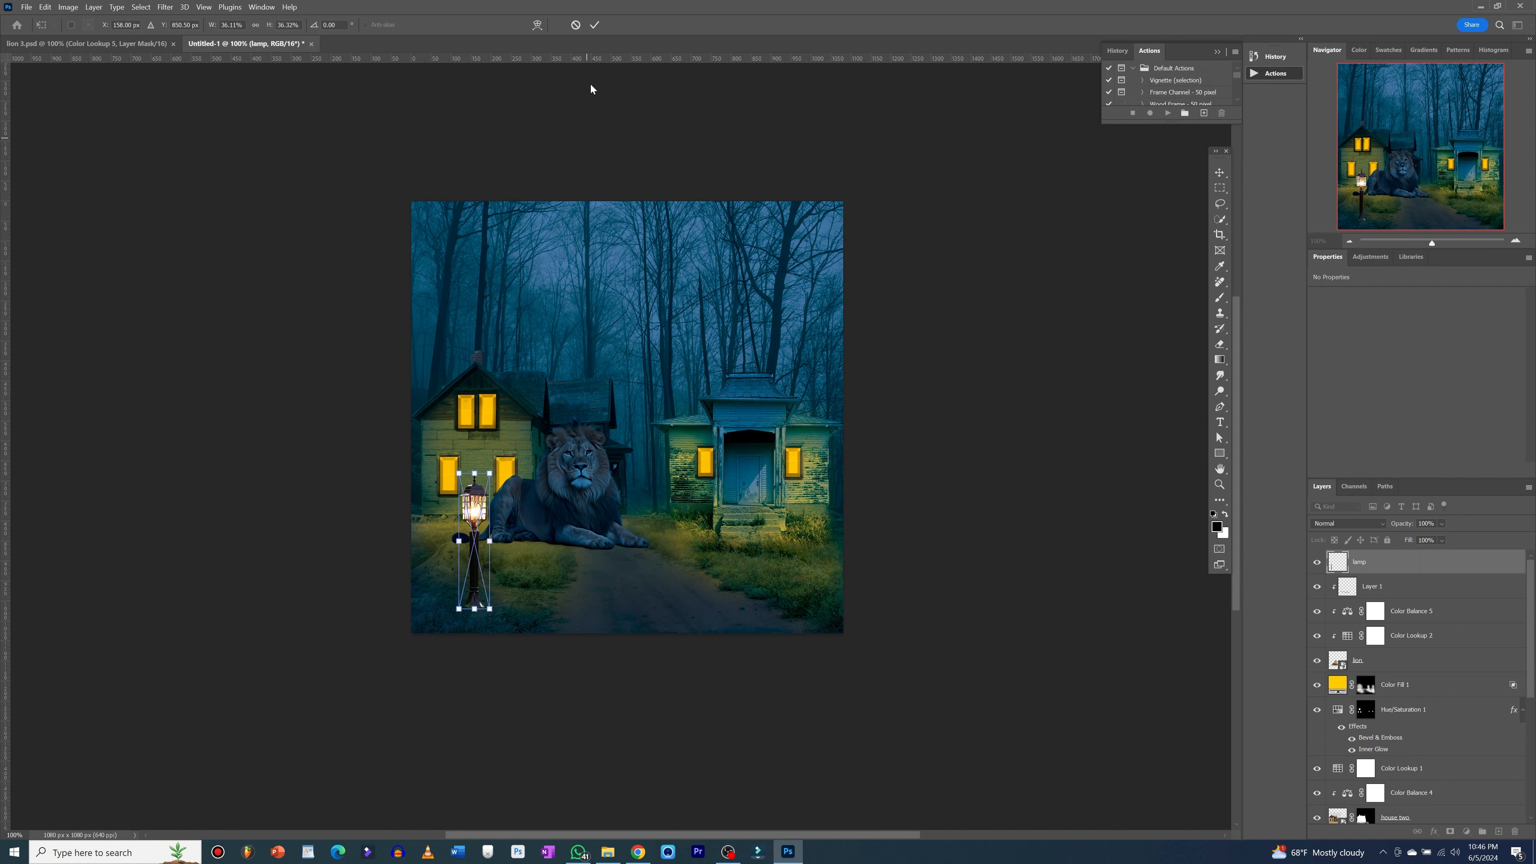
{"action": "left_click", "coordinate": [595, 25]}
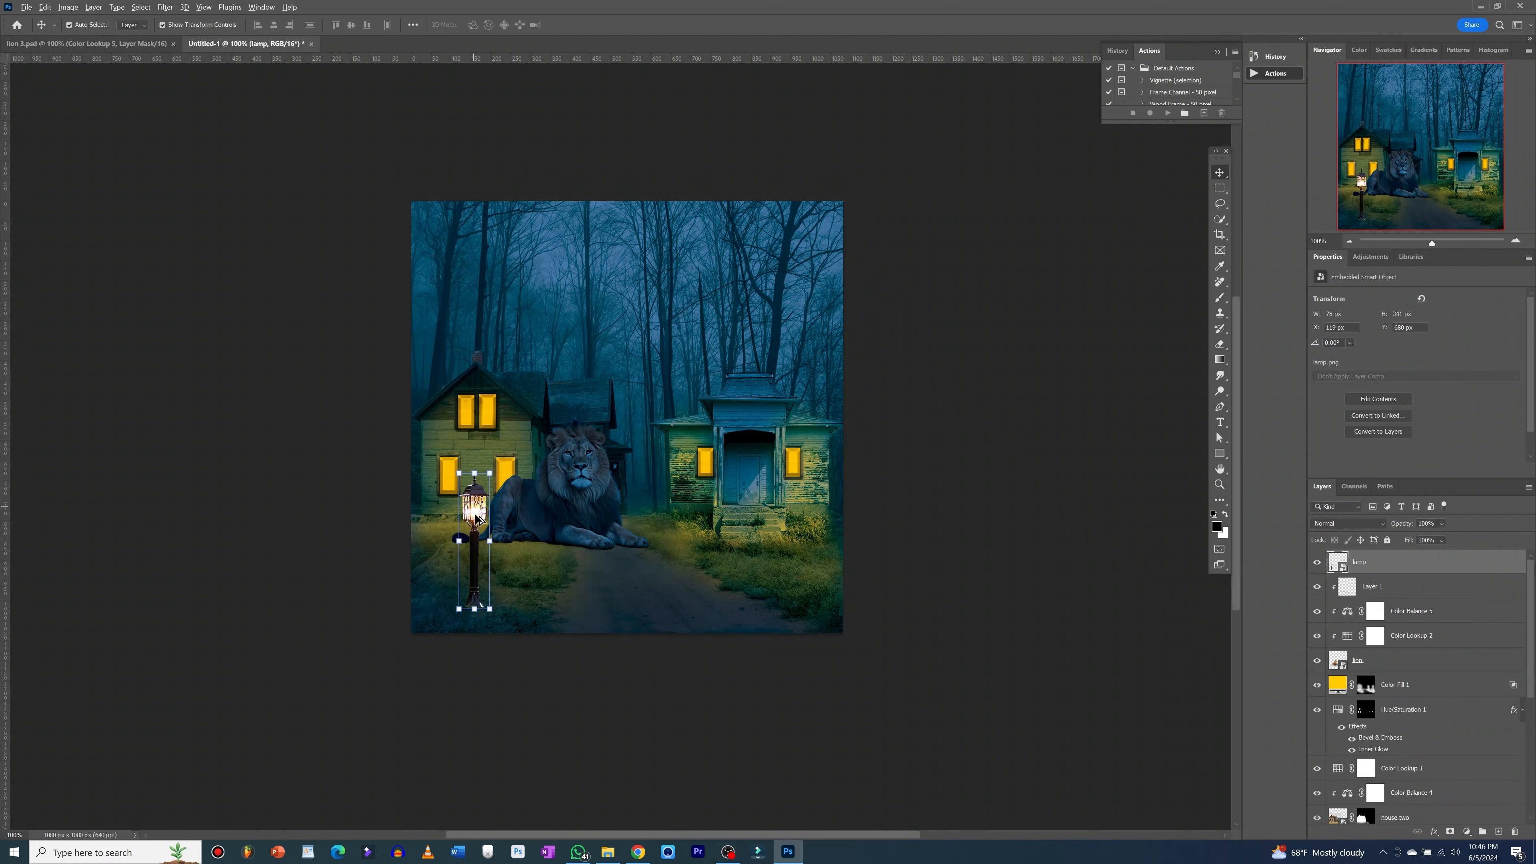
{"action": "left_click_drag", "start_coordinate": [472, 524], "coordinate": [500, 526], "text": "alt"}
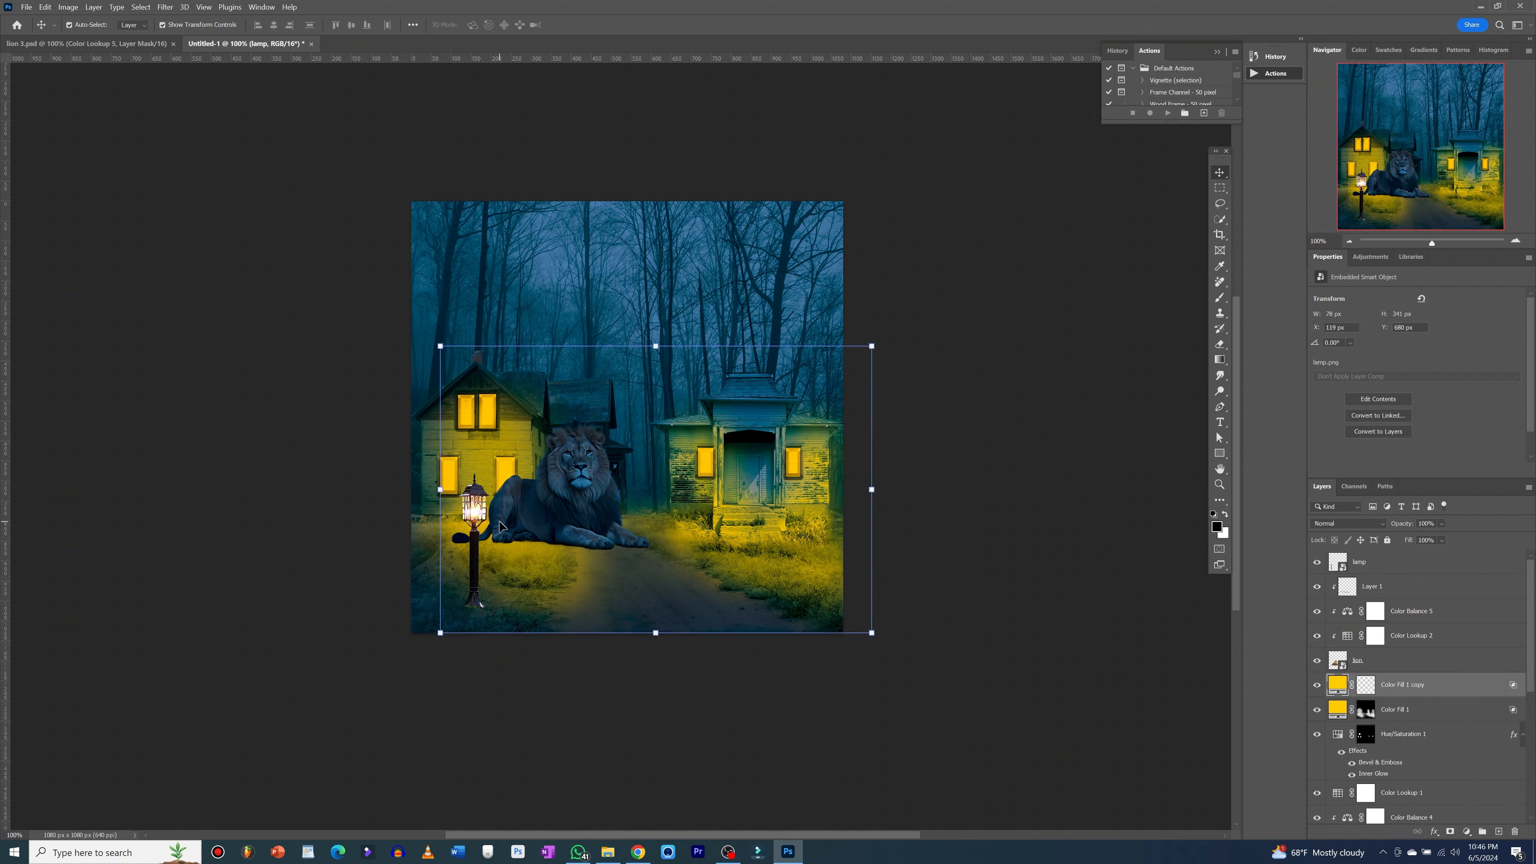
{"action": "key", "text": "ctrl"}
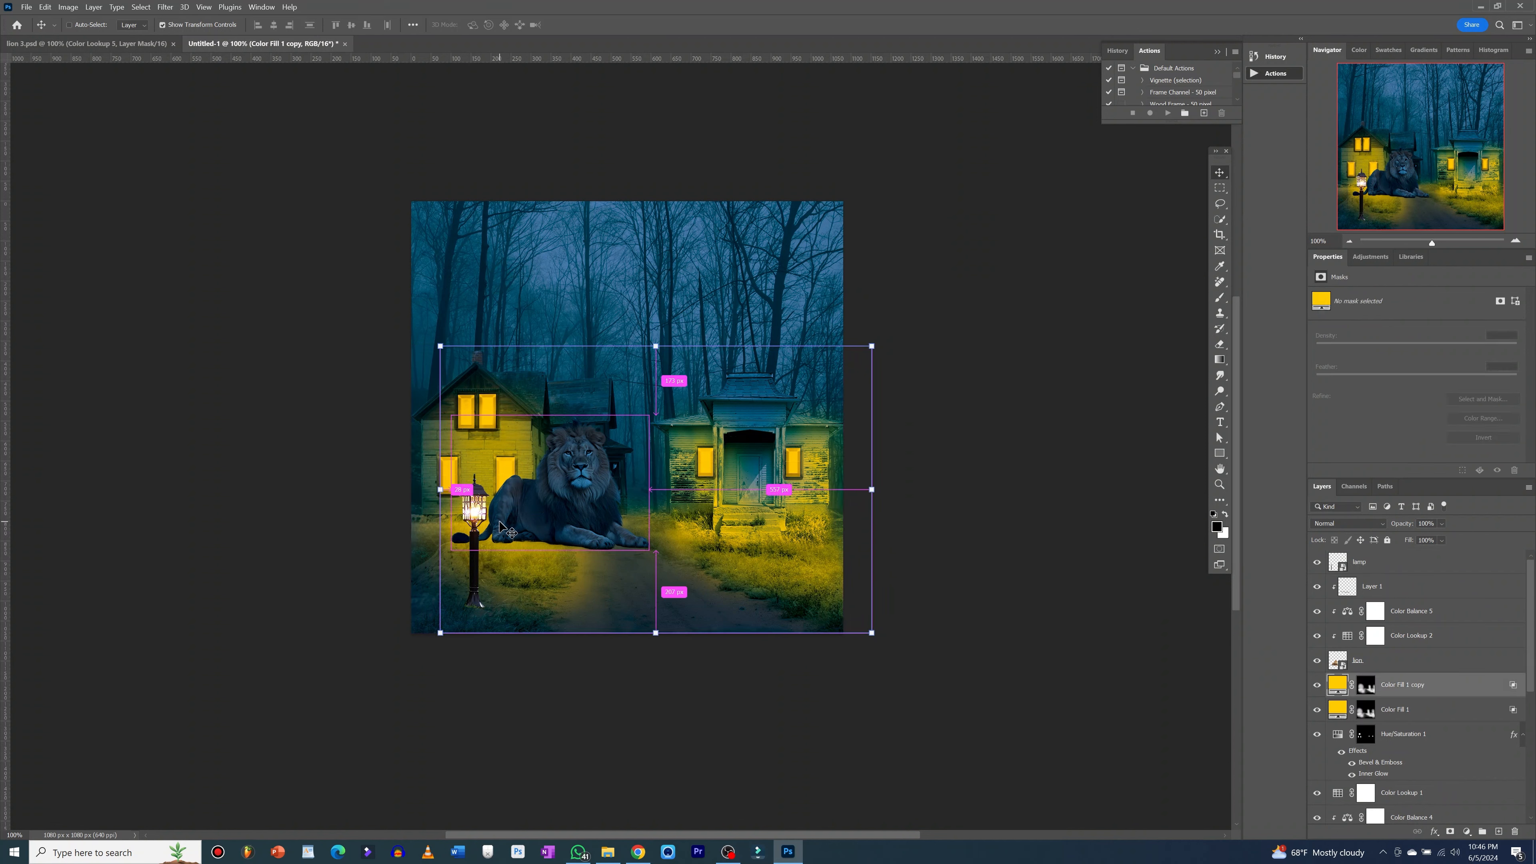
{"action": "key", "text": "ctrl+z"}
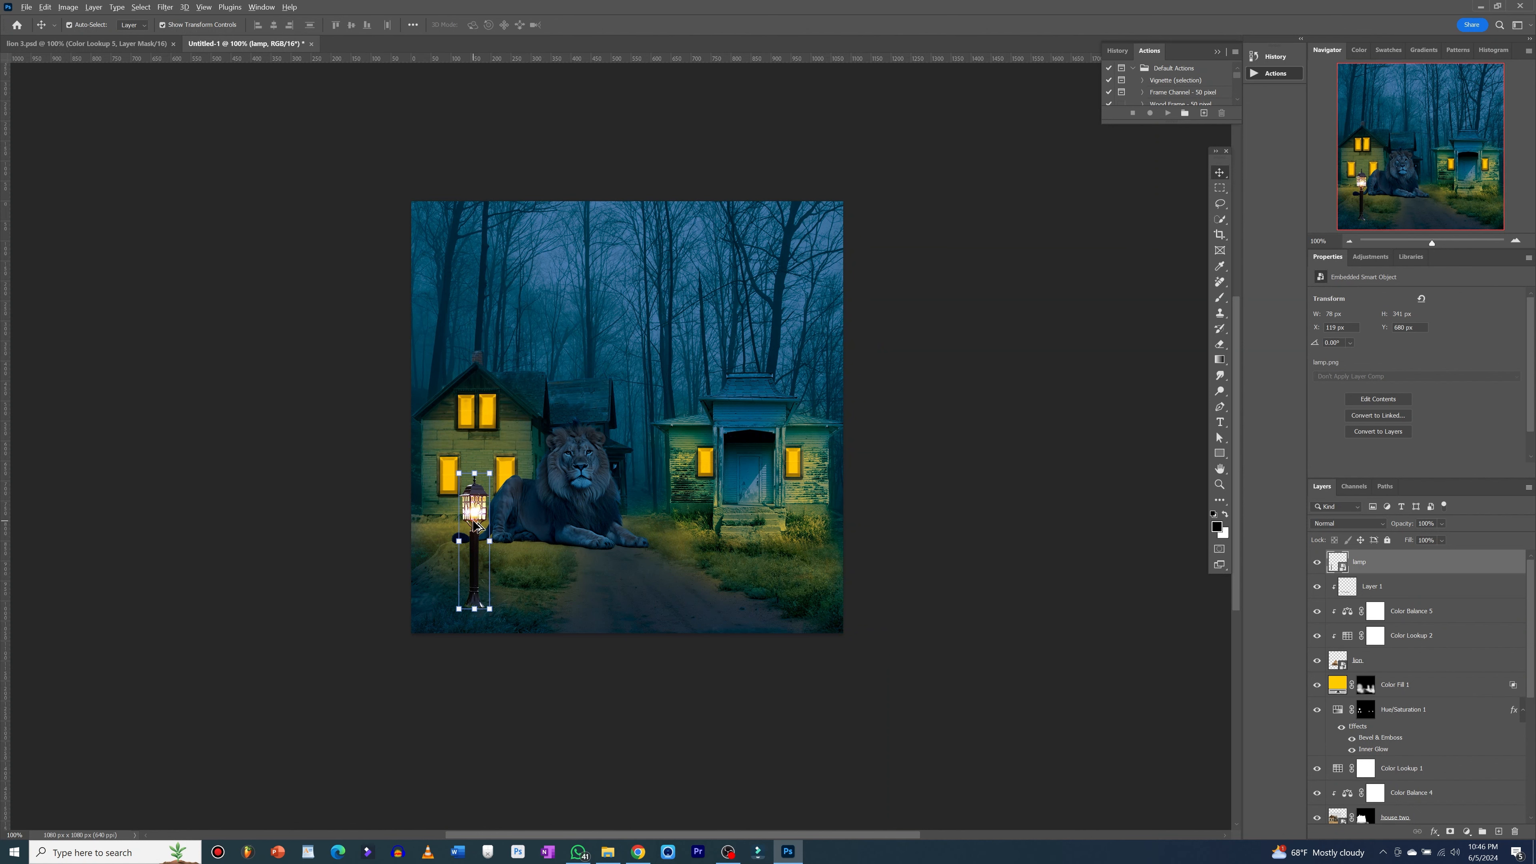
- Duplicate the lamp in front of the right house and scale the copy down to about 60 px wide near the grass edge
{"action": "left_click_drag", "start_coordinate": [475, 524], "coordinate": [795, 526], "text": "alt"}
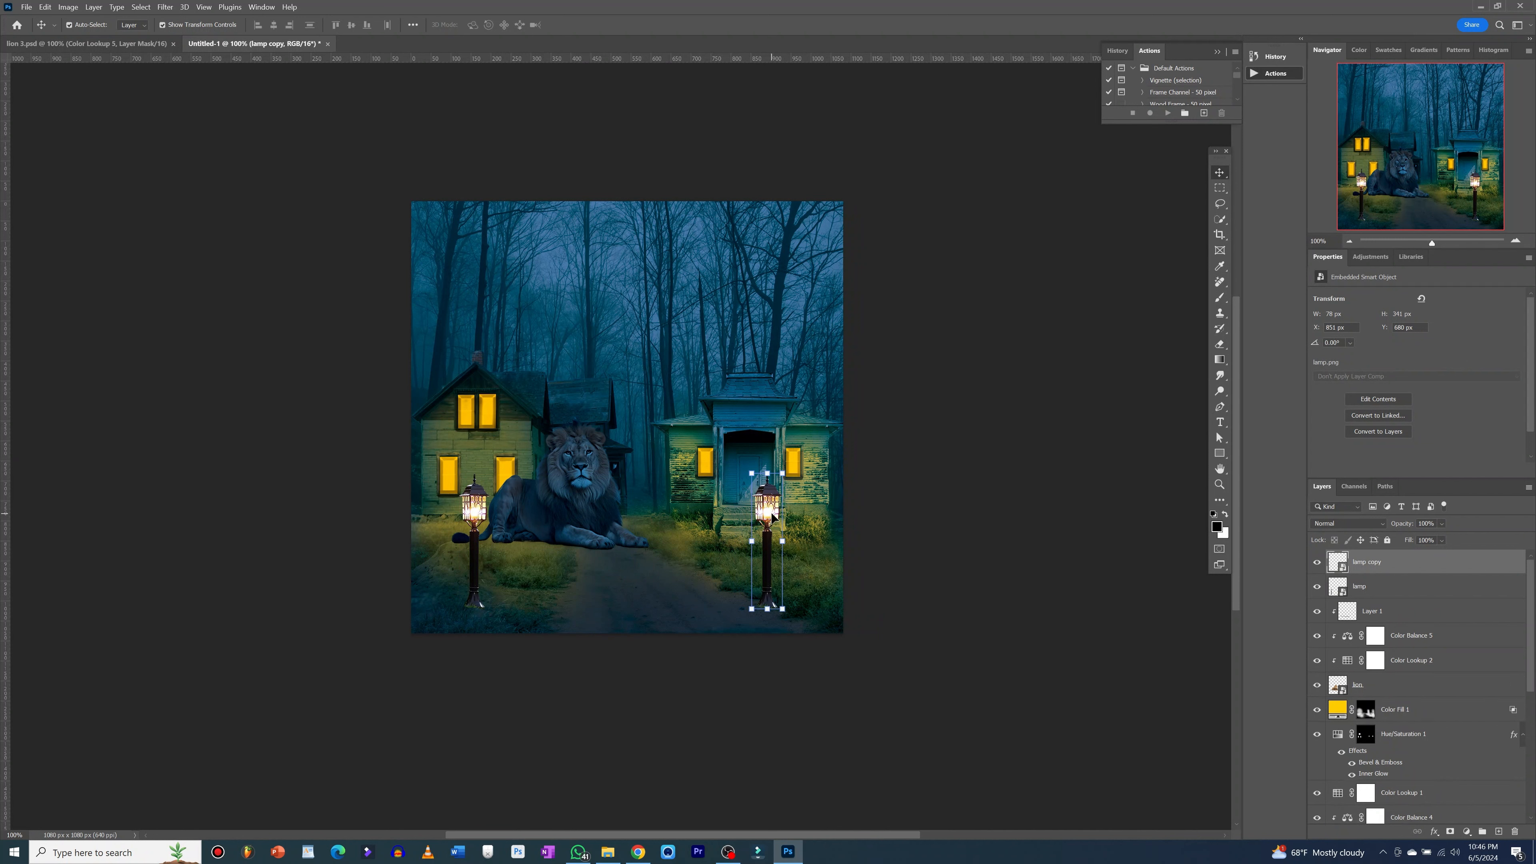
{"action": "left_click_drag", "start_coordinate": [782, 473], "coordinate": [776, 504]}
{"action": "left_click_drag", "start_coordinate": [763, 562], "coordinate": [785, 559]}
{"action": "key", "text": "Return"}
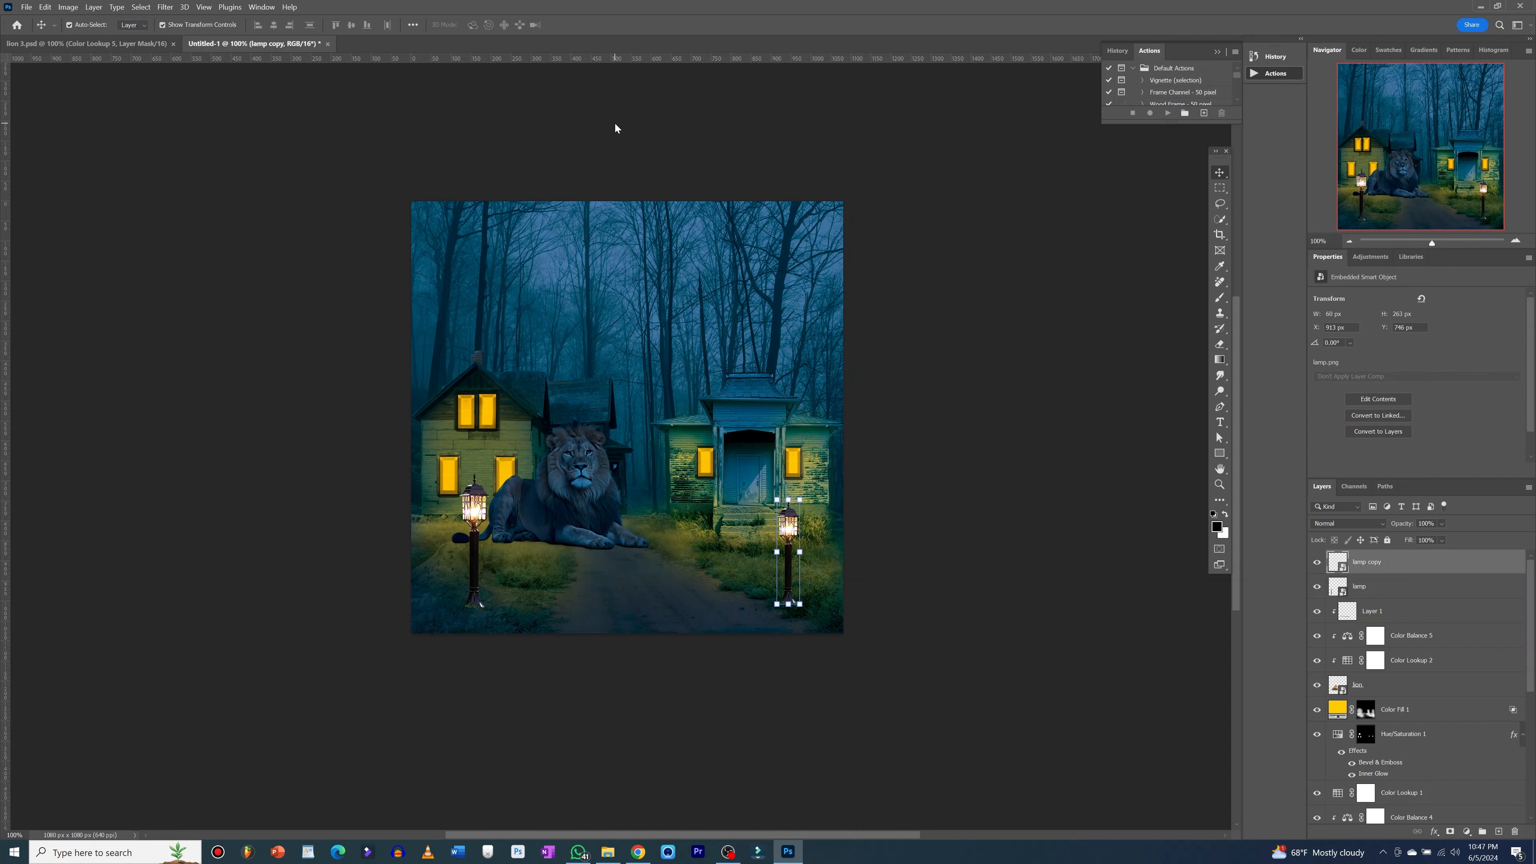
{"action": "left_click", "coordinate": [617, 127]}
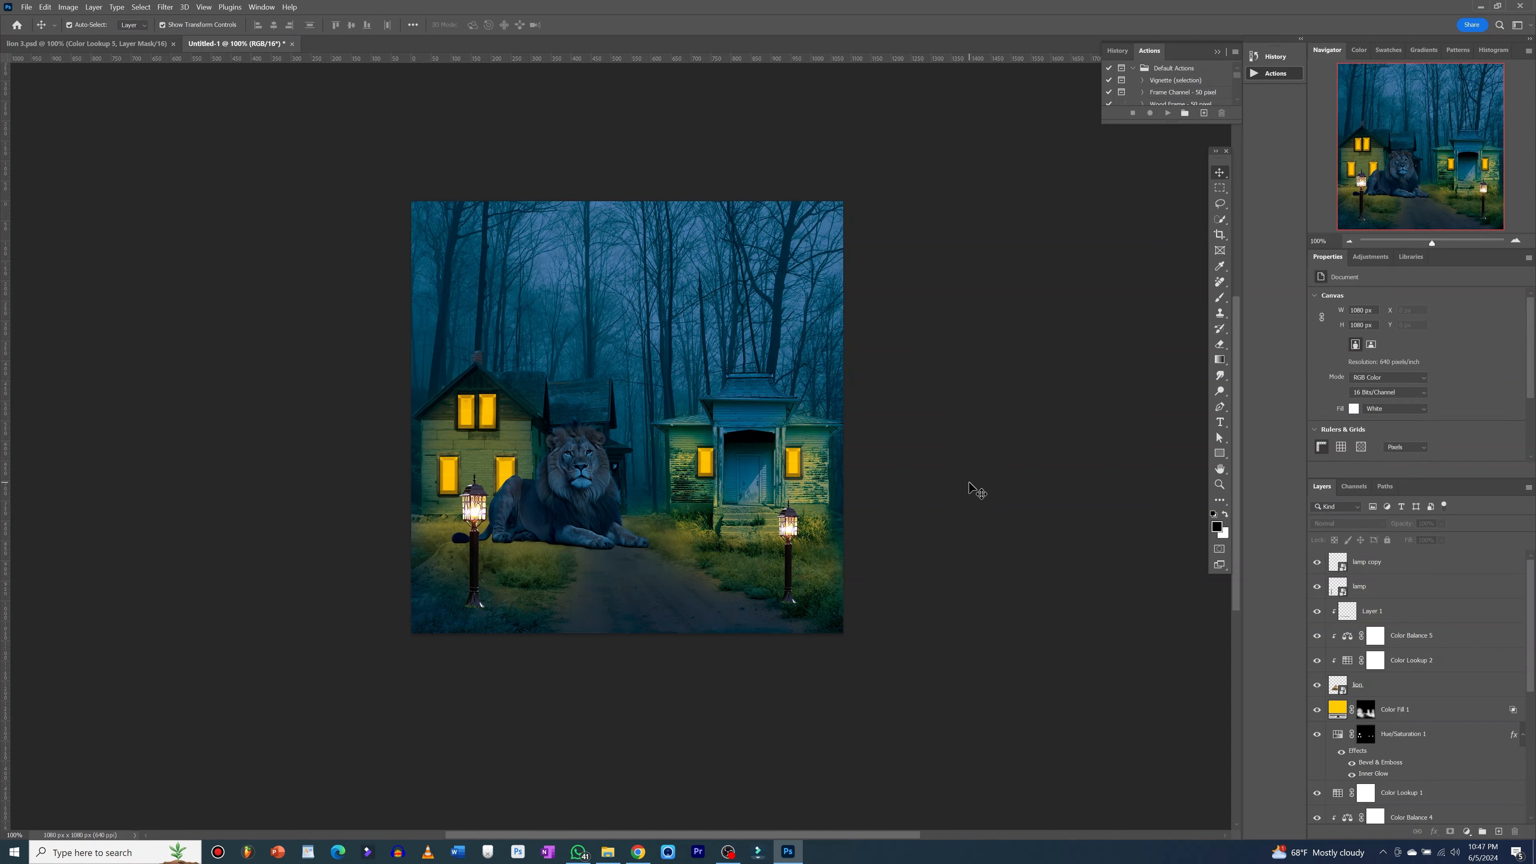
- Group the two lamp layers under the name "lamp" and give the group a violet color label
{"action": "left_click", "coordinate": [1405, 597]}
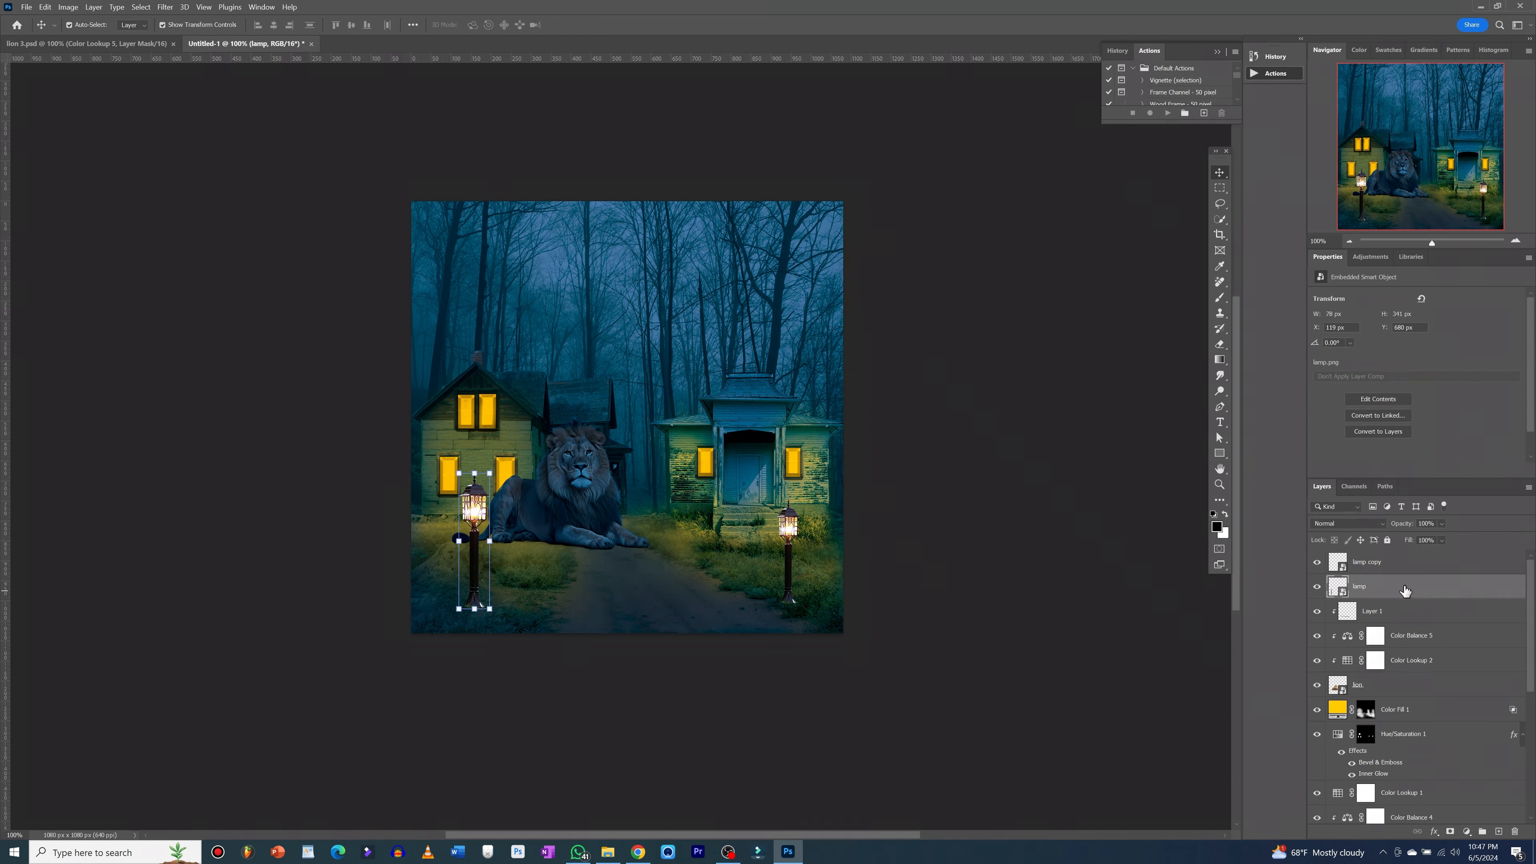
{"action": "left_click", "coordinate": [1403, 572], "text": "ctrl"}
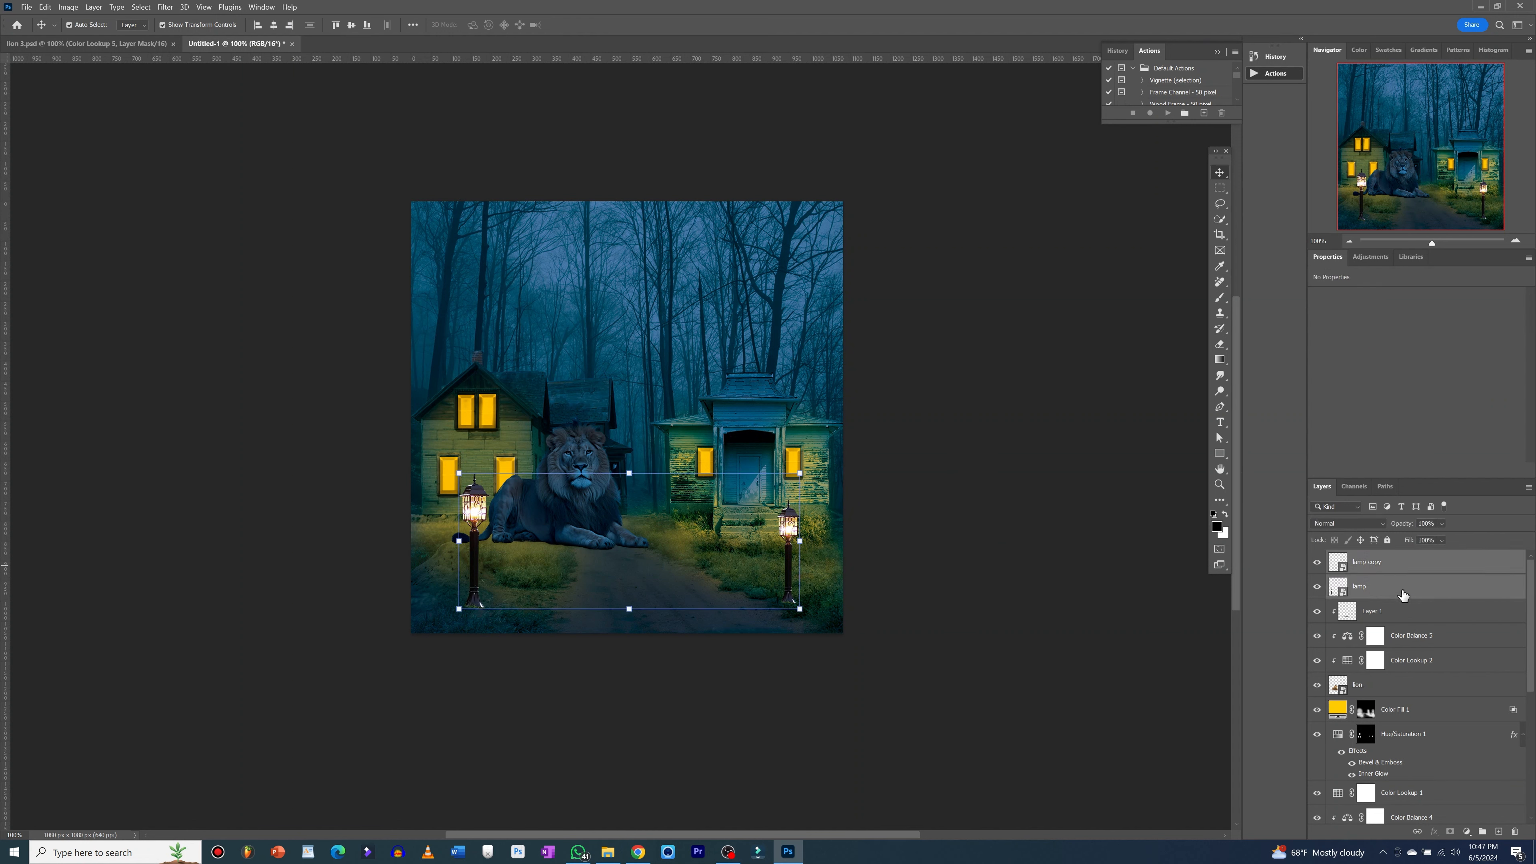
{"action": "key", "text": "ctrl+g"}
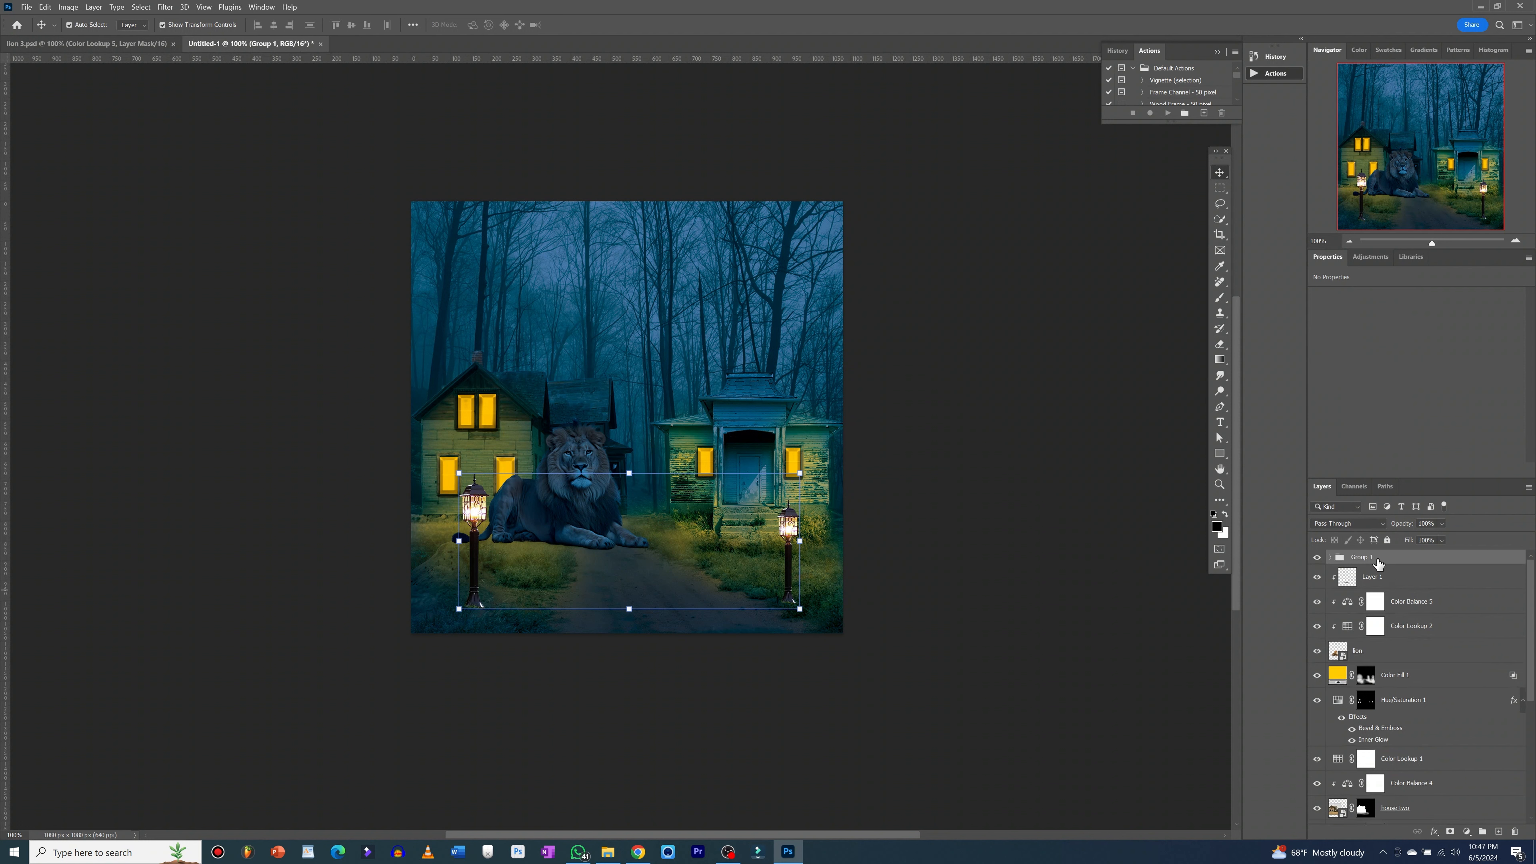
{"action": "double_click", "coordinate": [1368, 556]}
{"action": "key", "text": "Return"}
{"action": "right_click", "coordinate": [1368, 557]}
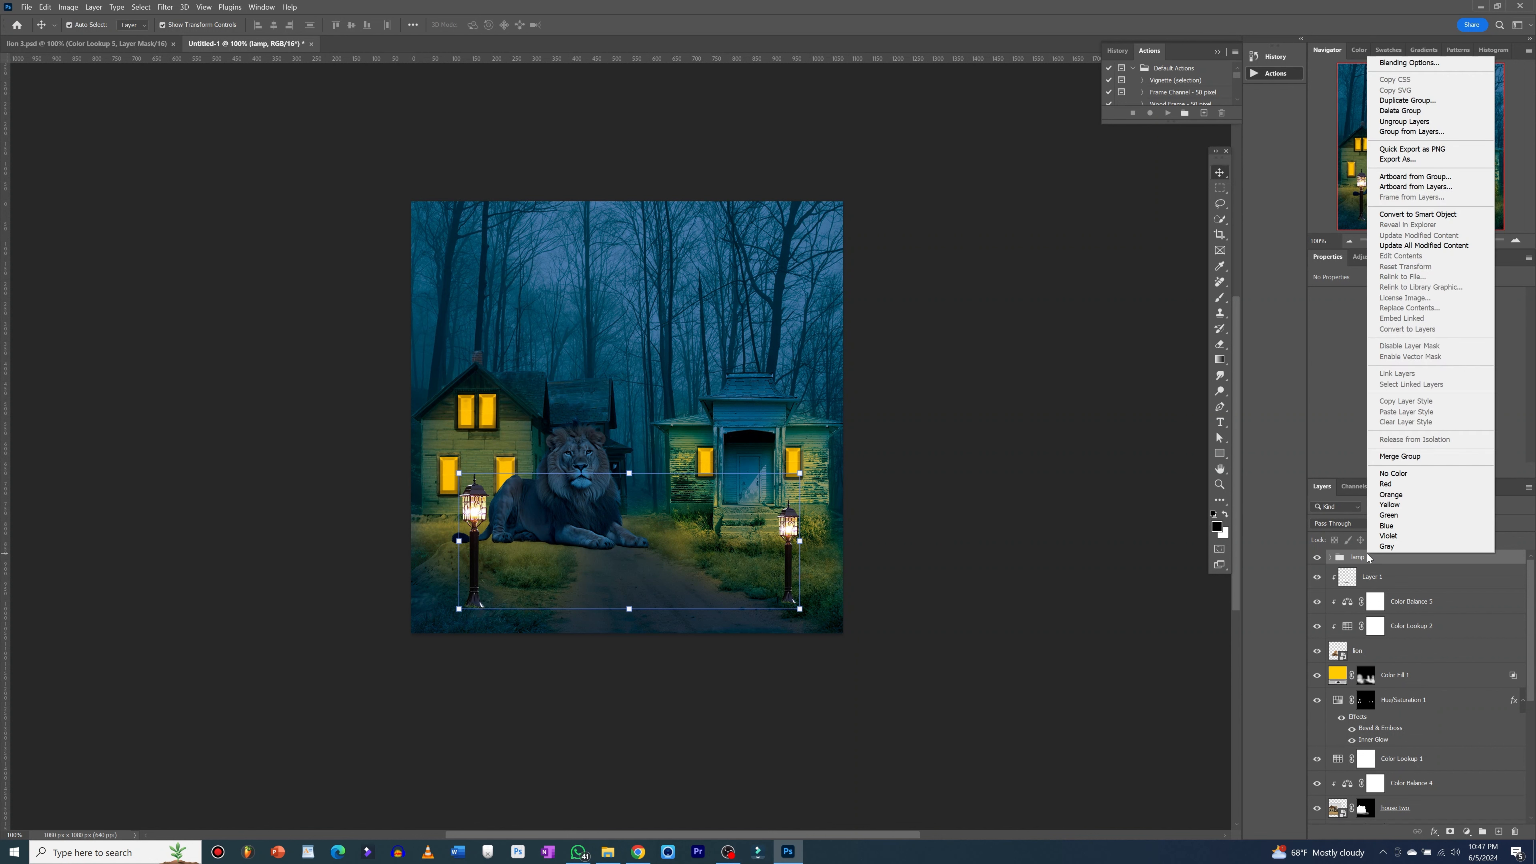
{"action": "left_click", "coordinate": [1387, 537]}
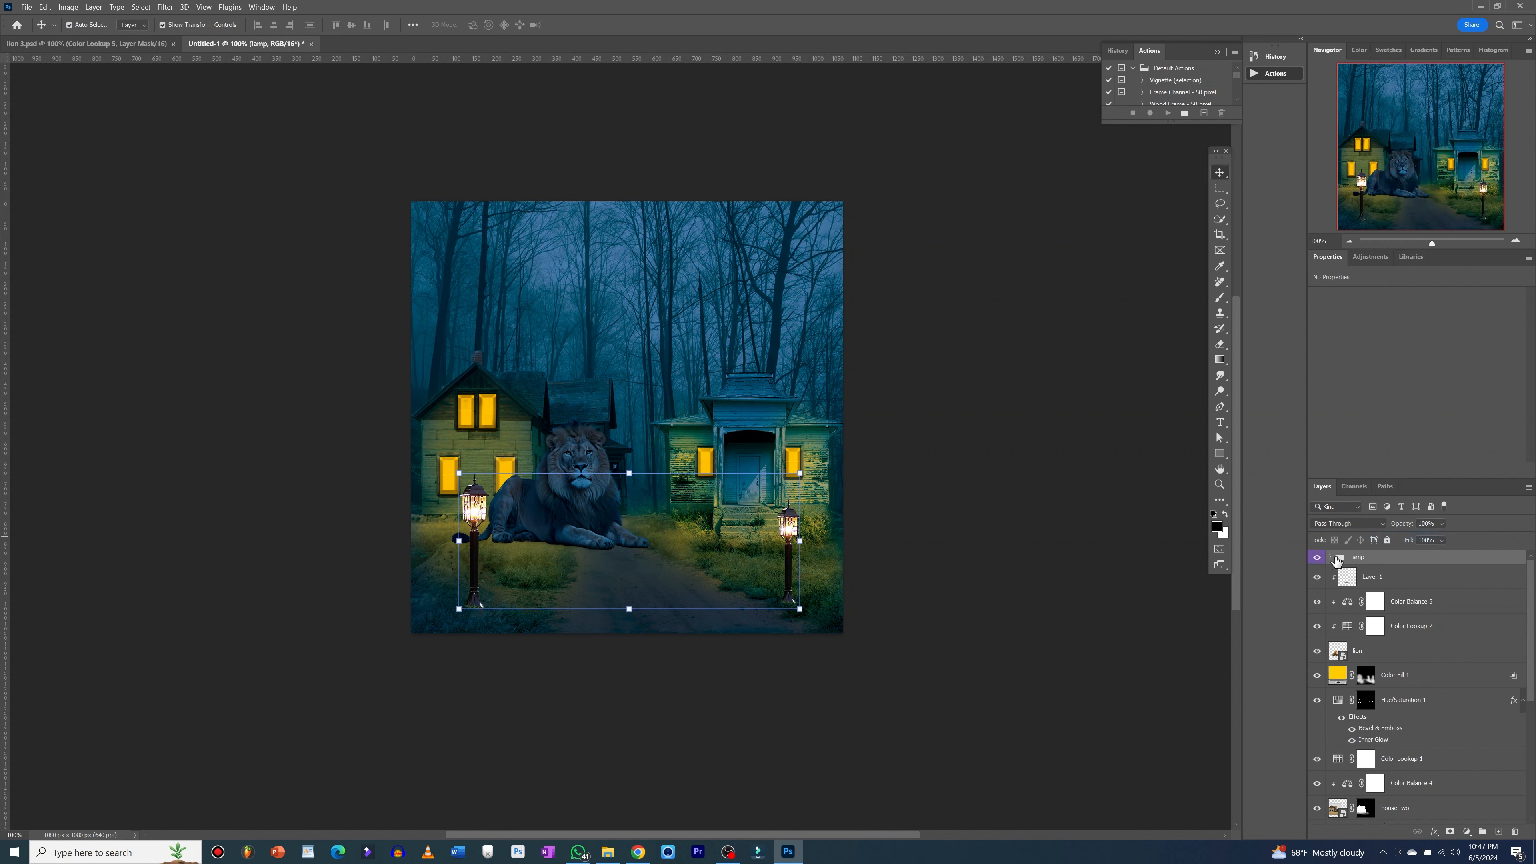
- Add a layer mask to the lamp group and fade both lamp bases into the grass with a soft black brush
{"action": "left_click", "coordinate": [1332, 573], "text": "alt"}
{"action": "left_click", "coordinate": [1451, 831]}
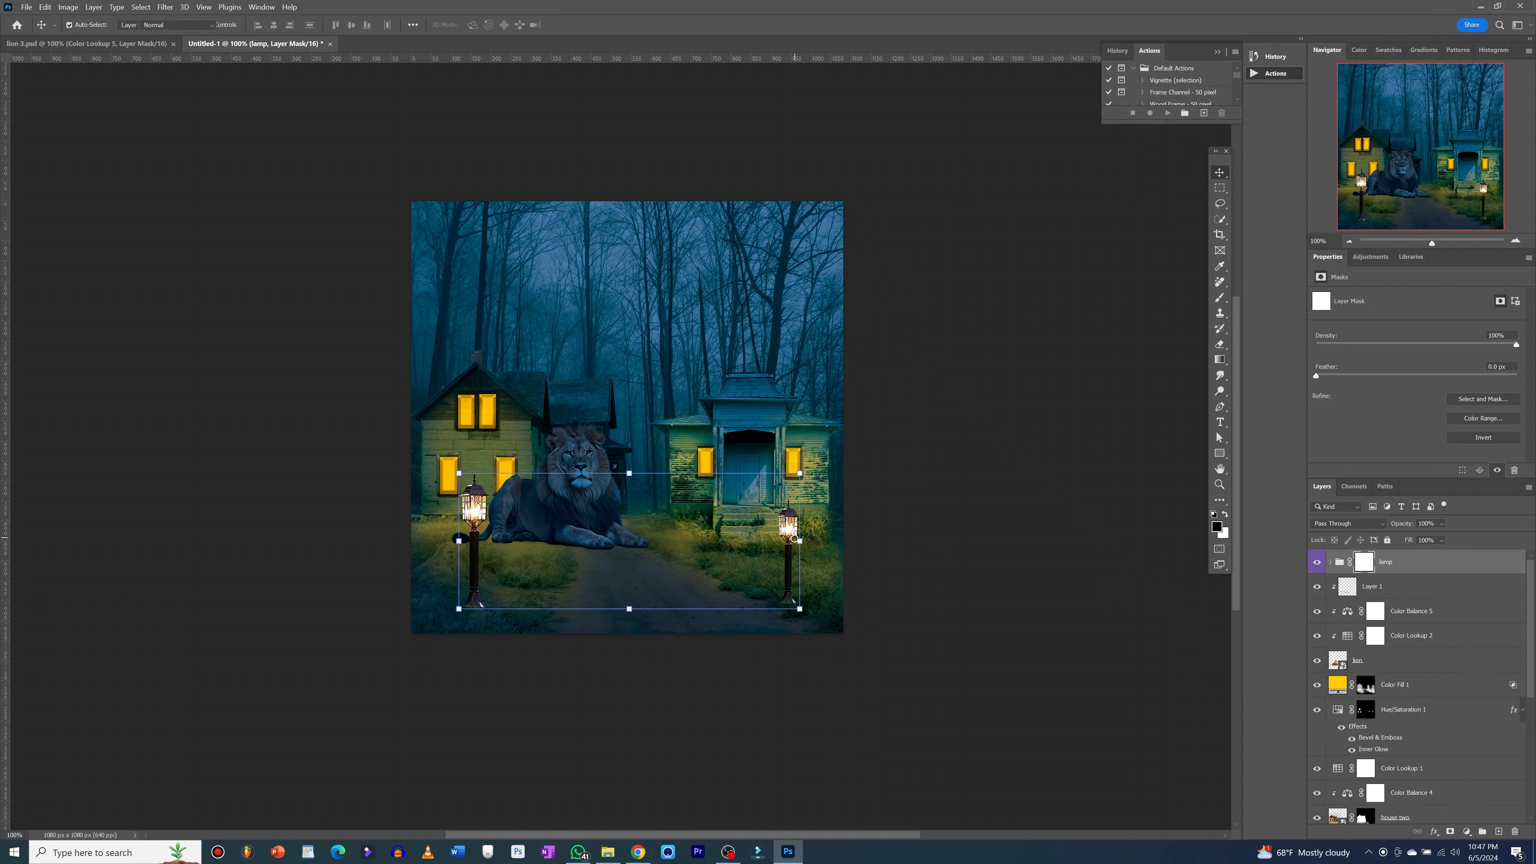
{"action": "key", "text": "b"}
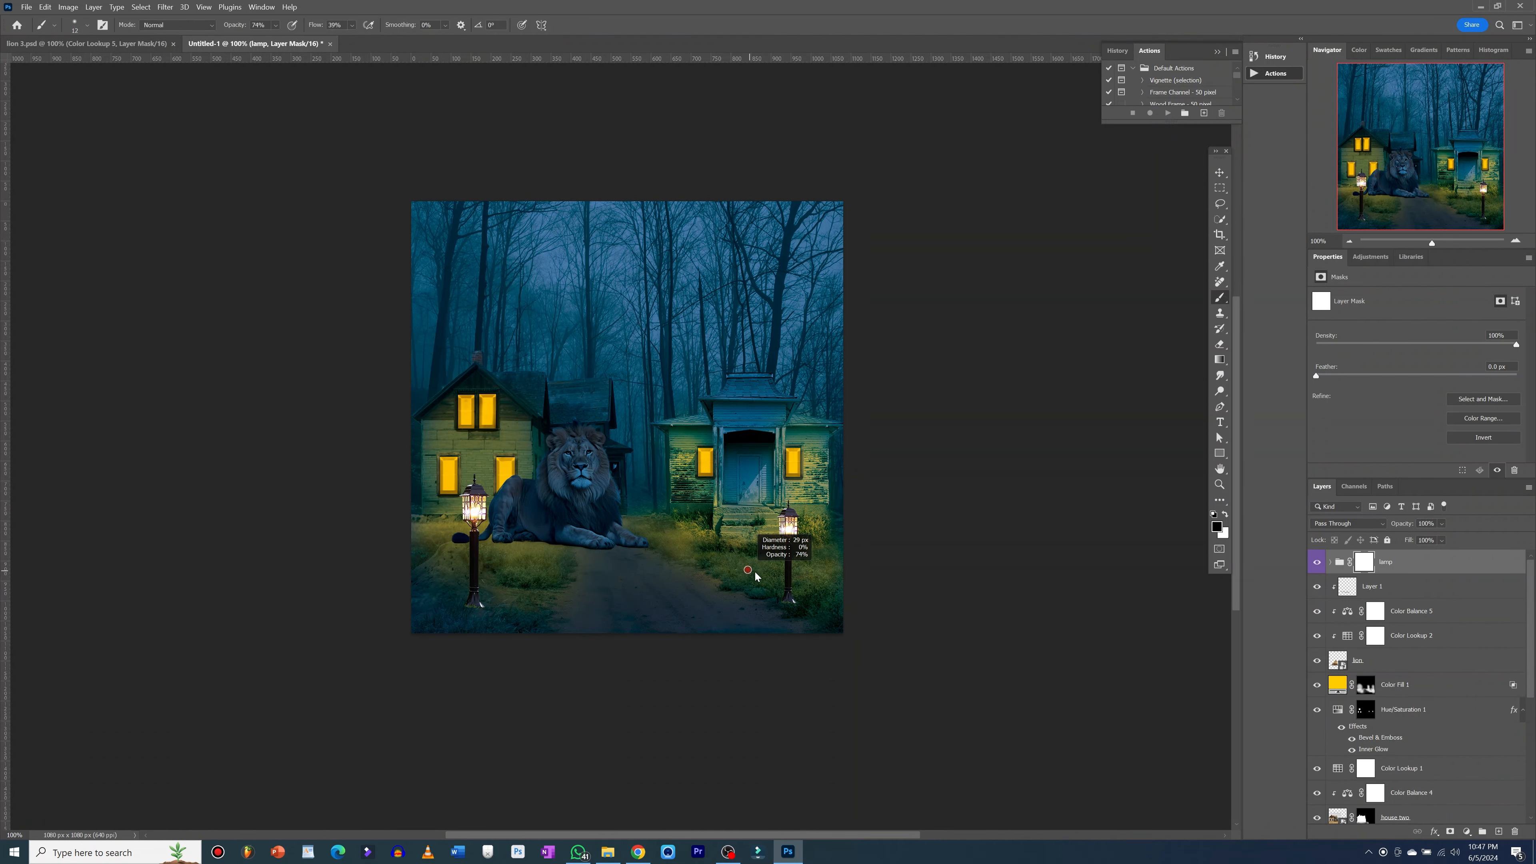
{"action": "key", "text": "bracketright"}
{"action": "key", "text": "bracketright"}
{"action": "key", "text": "bracketright"}
{"action": "key", "text": "bracketright"}
{"action": "key", "text": "bracketright"}
{"action": "key", "text": "bracketright"}
{"action": "key", "text": "bracketright"}
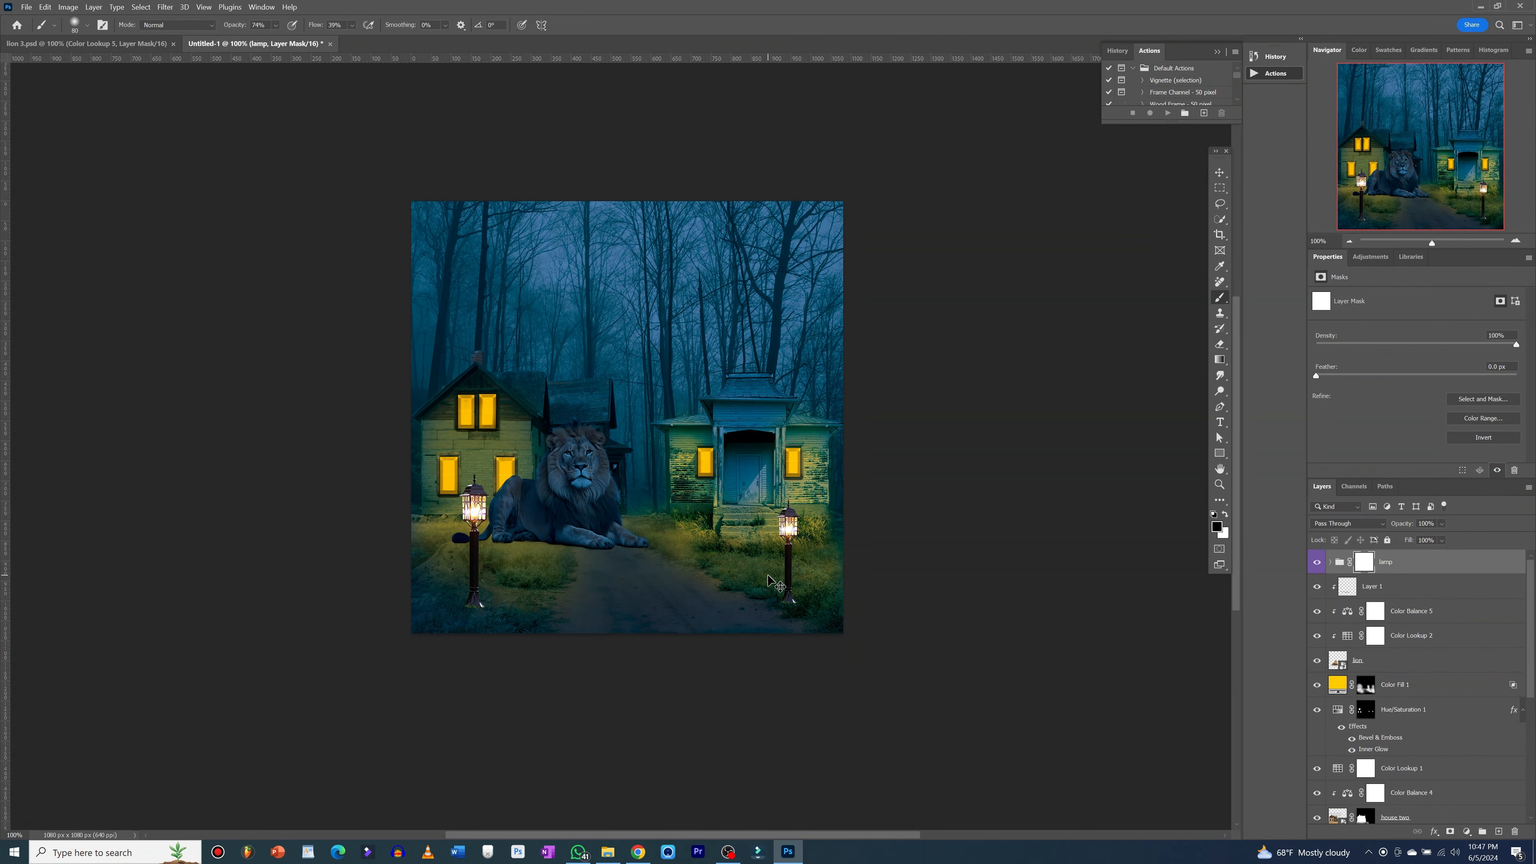
{"action": "key", "text": "ctrl+0"}
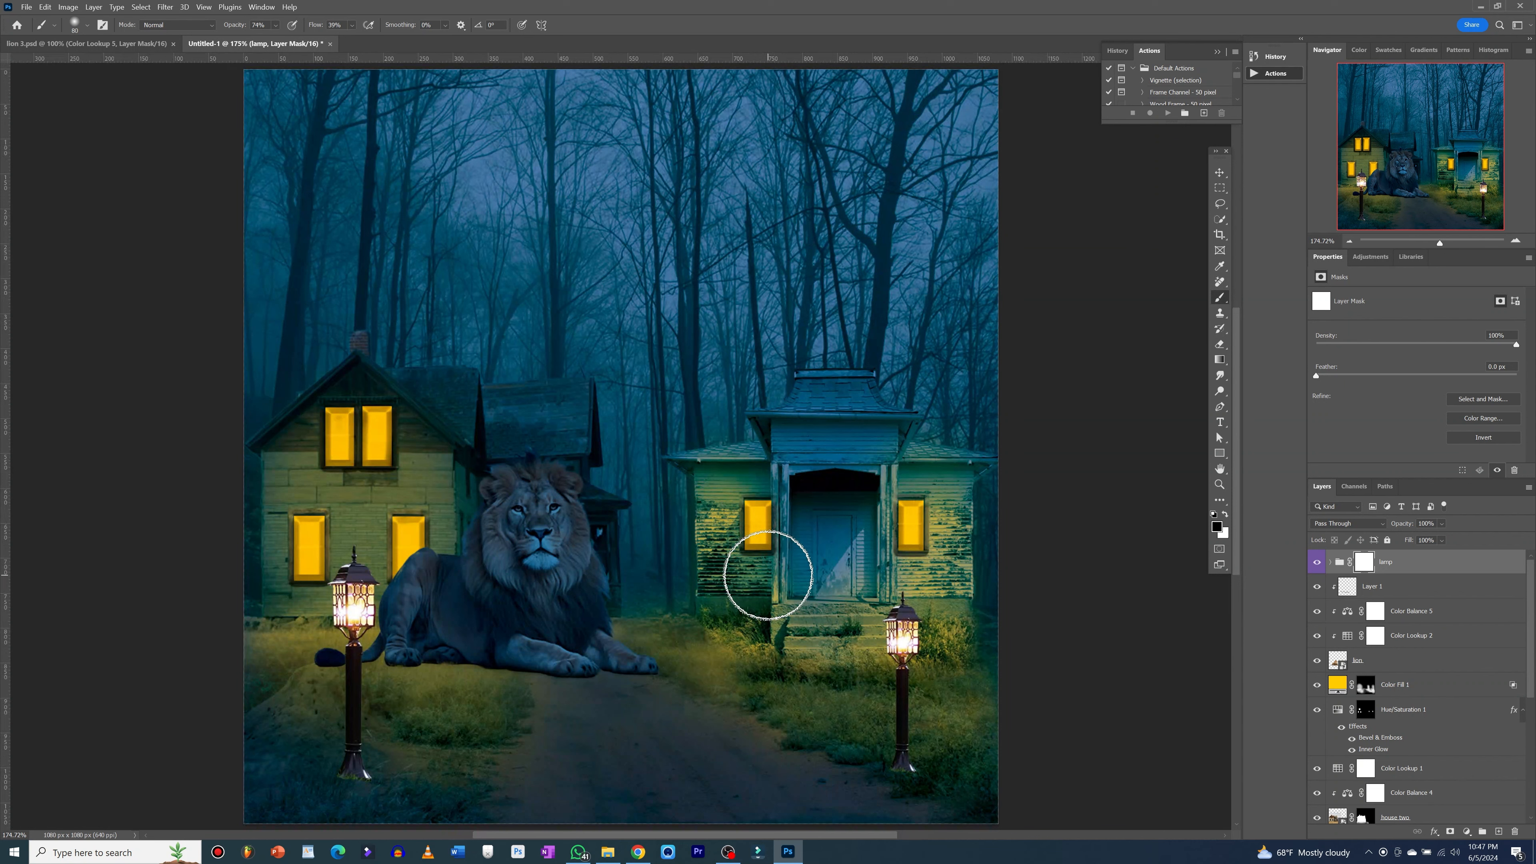
{"action": "left_click_drag", "start_coordinate": [795, 640], "coordinate": [768, 640]}
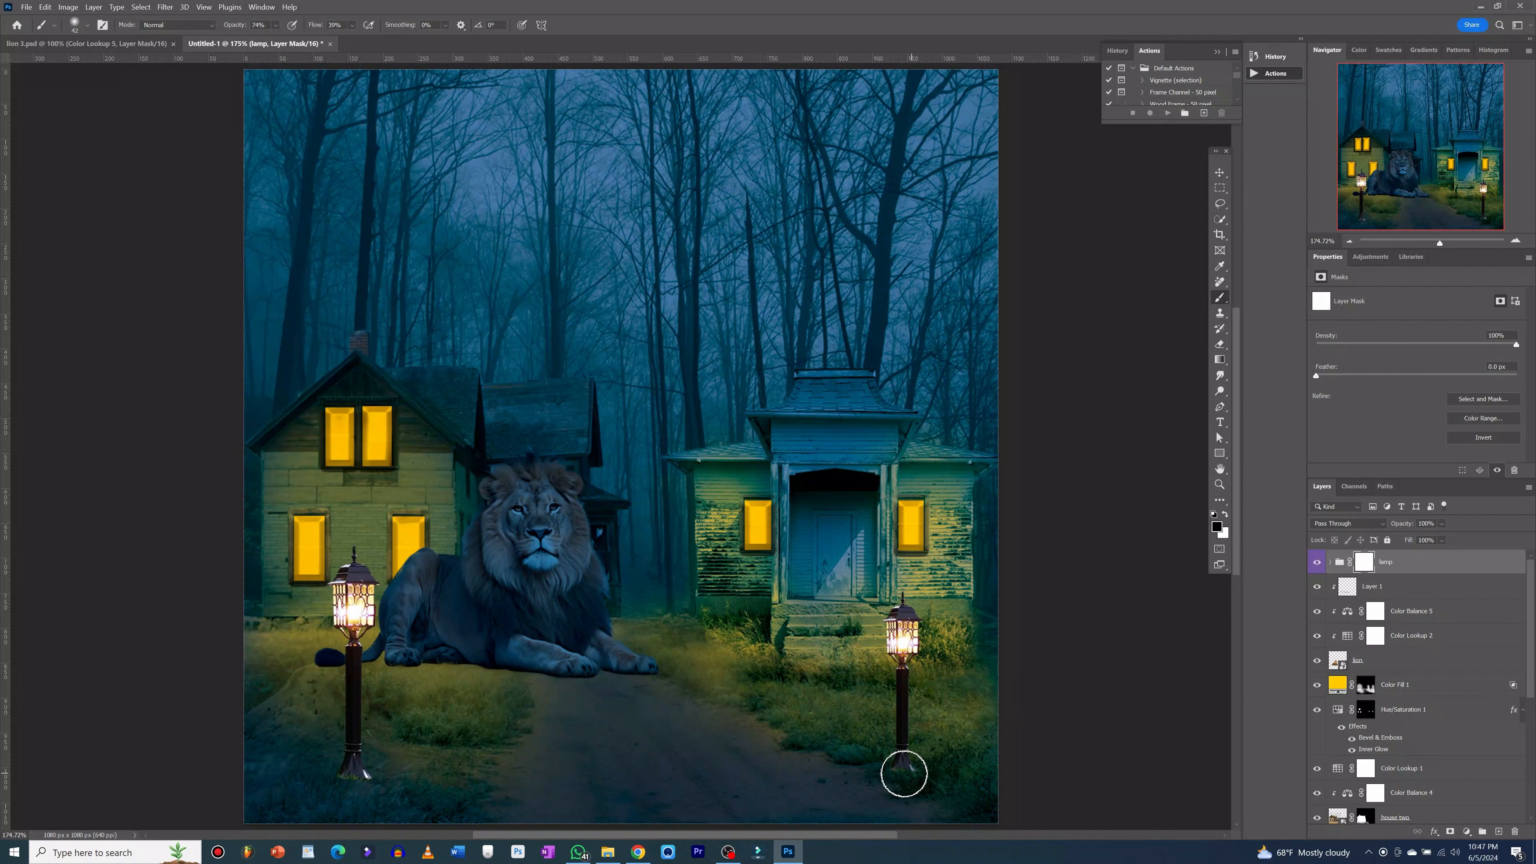
{"action": "mouse_move", "coordinate": [904, 774]}
{"action": "left_mouse_down"}
{"action": "mouse_move", "coordinate": [878, 768]}
{"action": "mouse_move", "coordinate": [905, 779]}
{"action": "left_mouse_up"}
{"action": "mouse_move", "coordinate": [391, 784]}
{"action": "left_mouse_down"}
{"action": "mouse_move", "coordinate": [321, 785]}
{"action": "mouse_move", "coordinate": [360, 795]}
{"action": "left_mouse_up"}
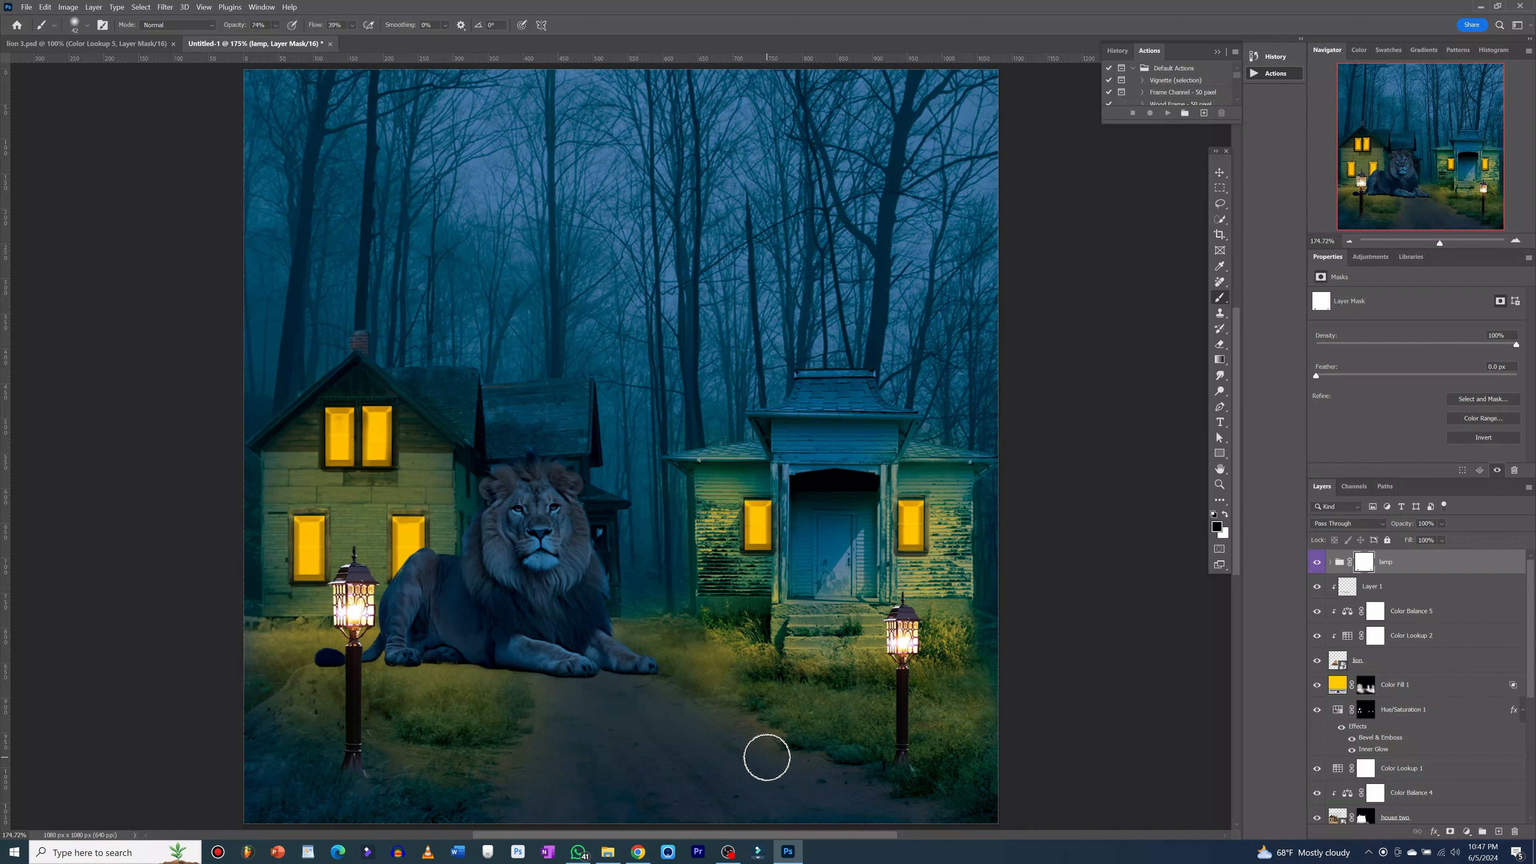
{"action": "key", "text": "ctrl+1"}
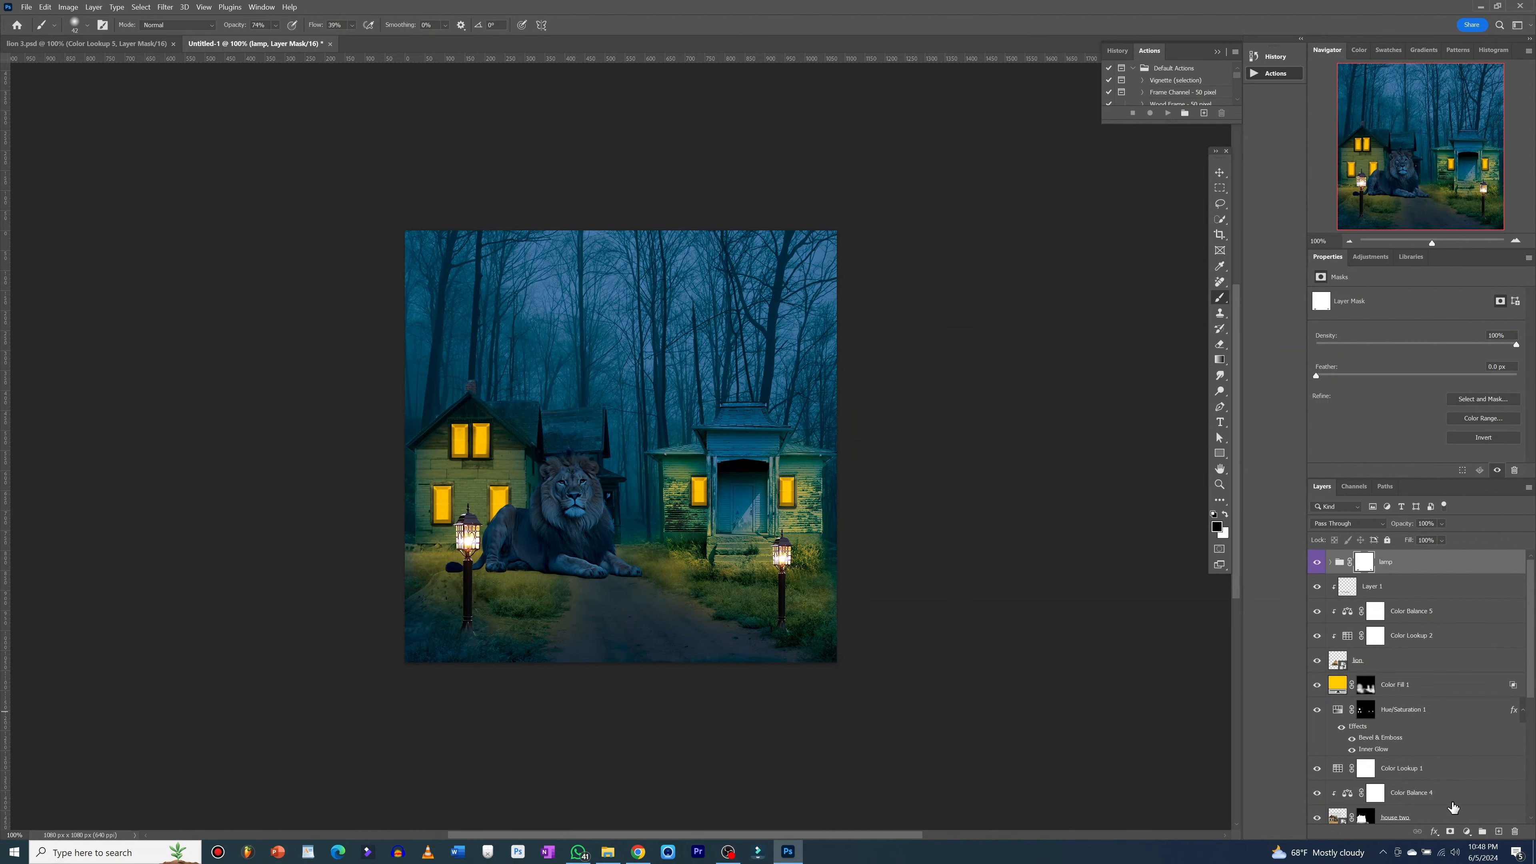
- Add a Solid Color fill layer in yellow #ffe400 above the lamp group
{"action": "left_click", "coordinate": [1466, 832]}
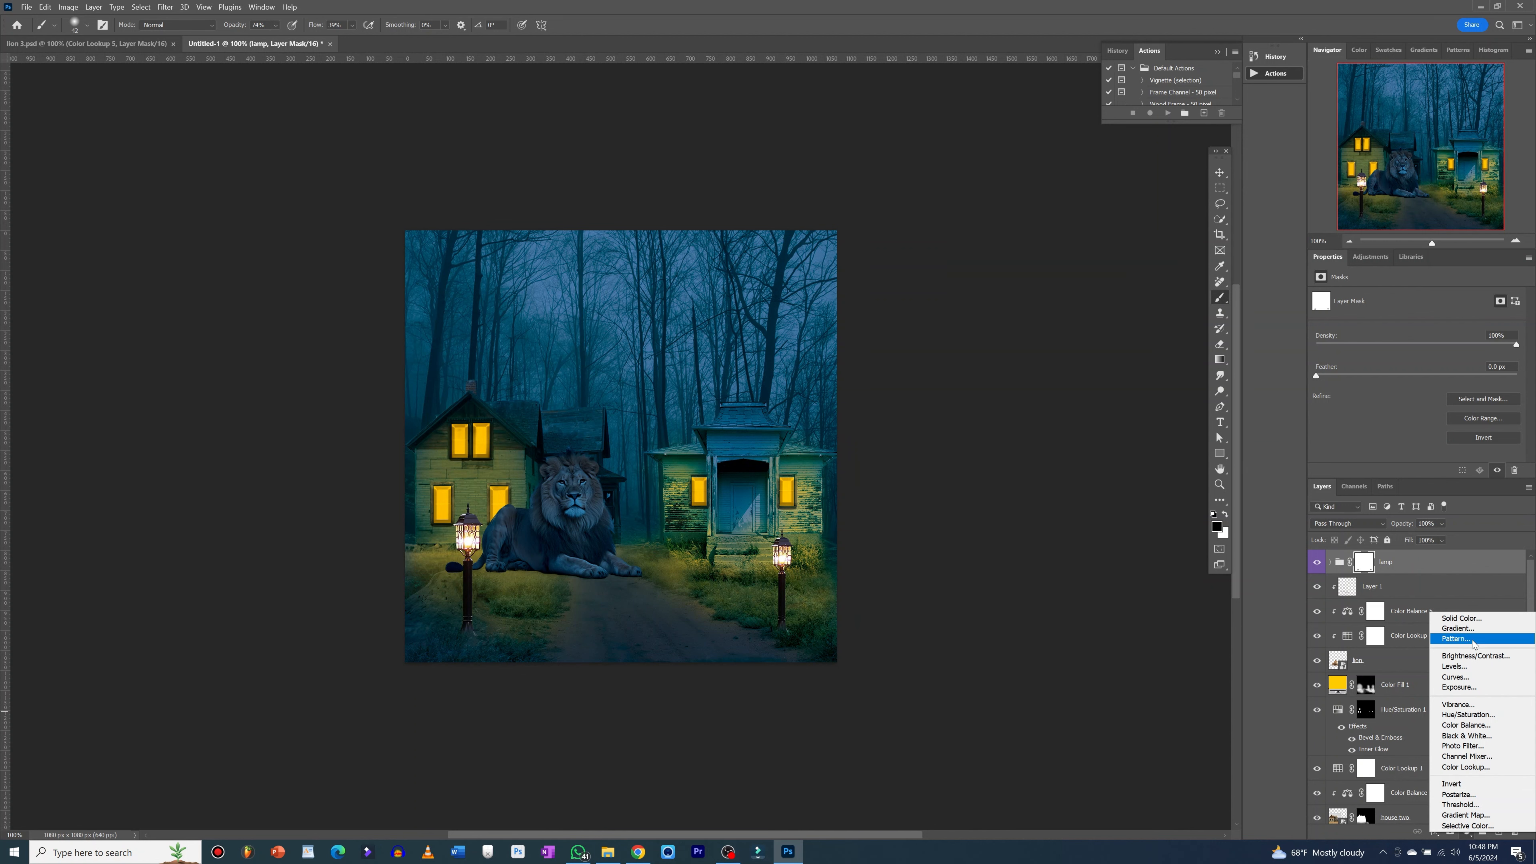
{"action": "left_click", "coordinate": [1473, 621]}
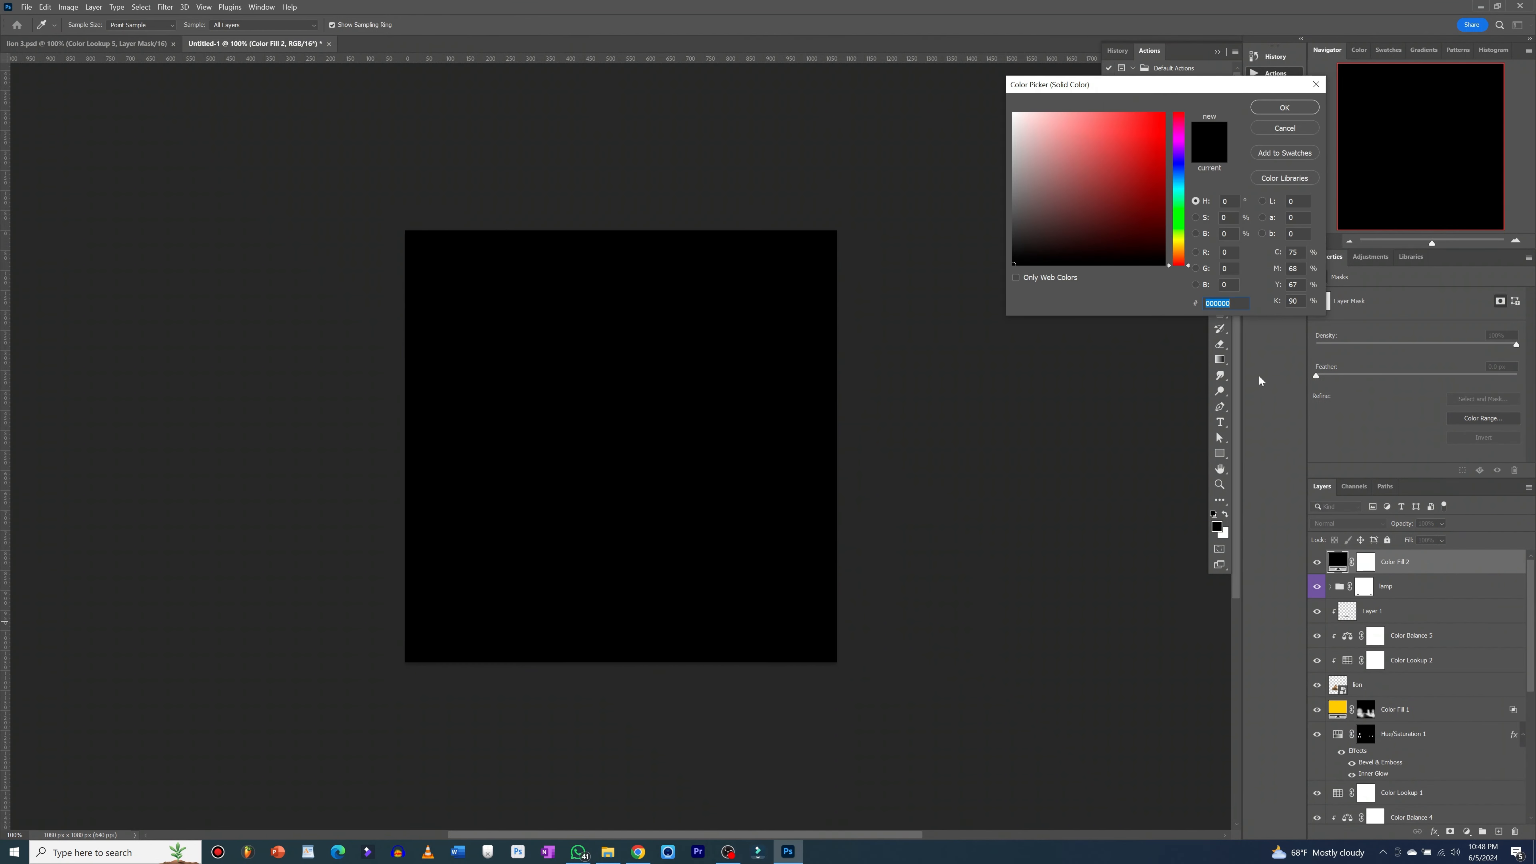
{"action": "left_click", "coordinate": [1178, 246]}
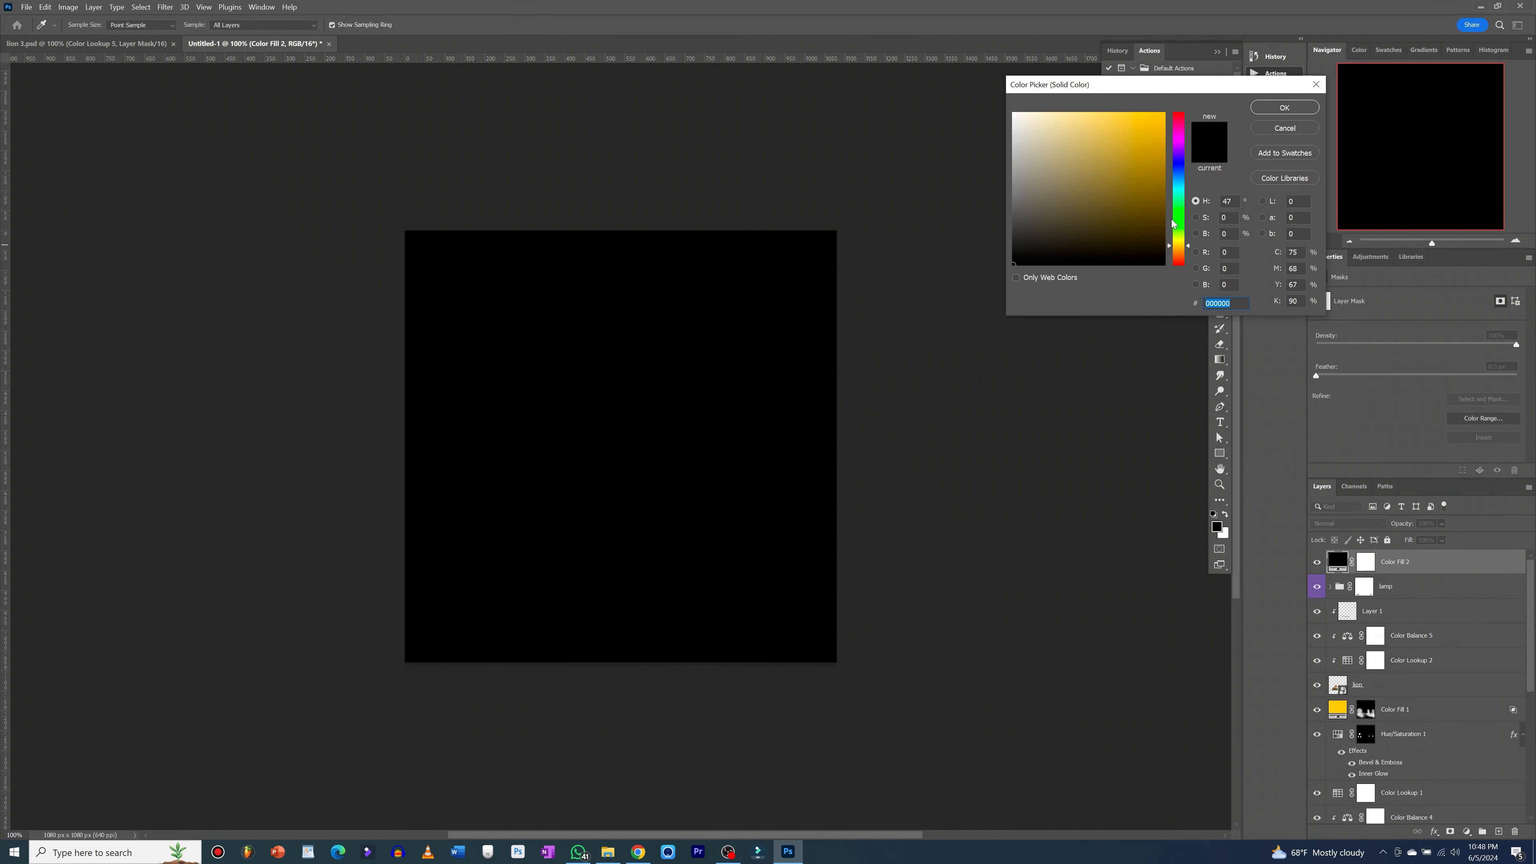
{"action": "left_click", "coordinate": [1157, 116]}
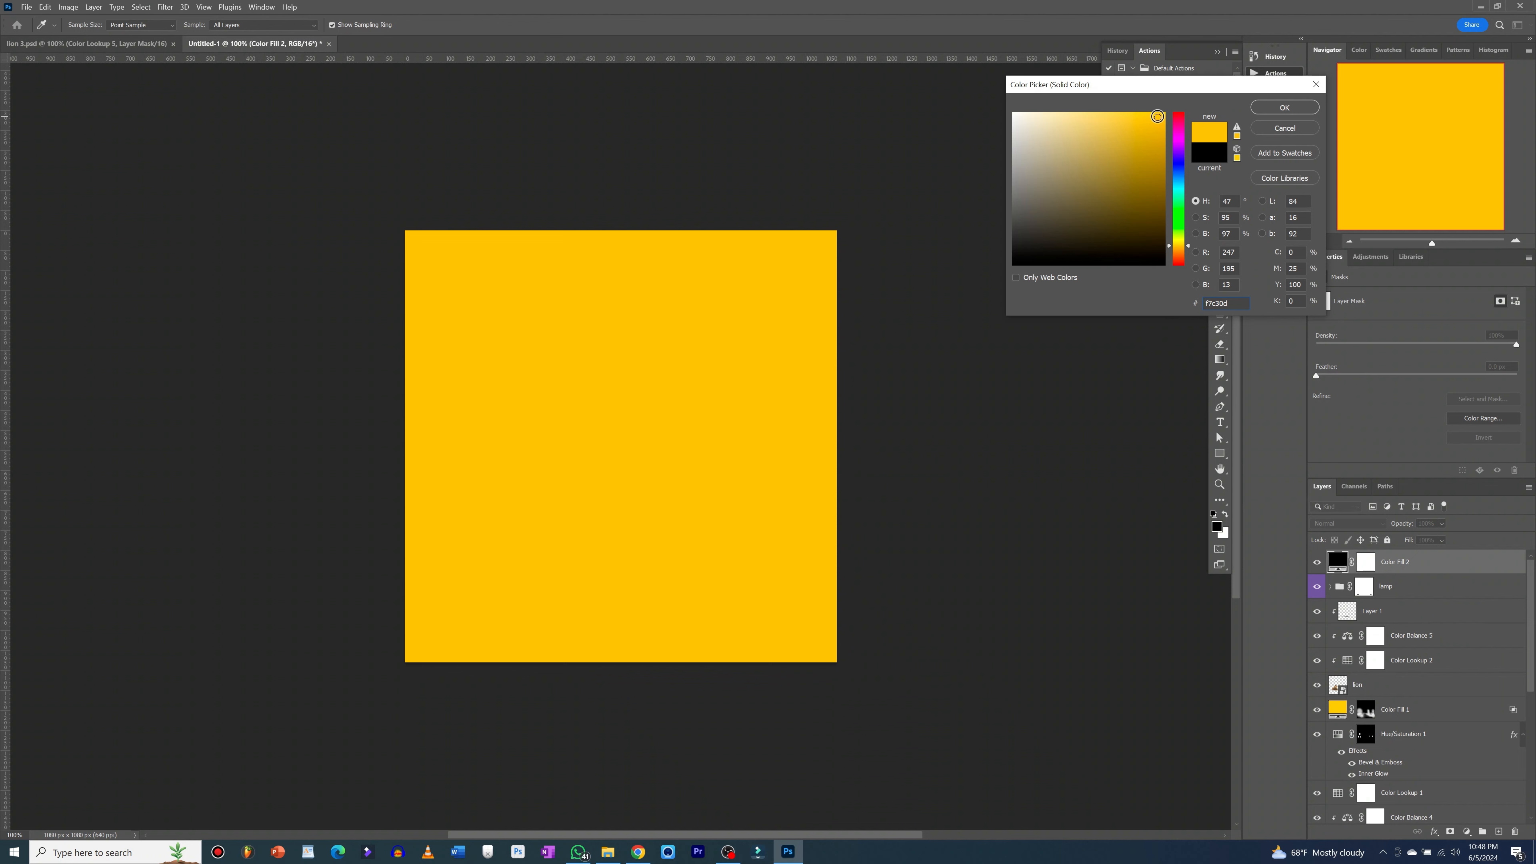
{"action": "left_click_drag", "start_coordinate": [1157, 116], "coordinate": [1165, 113]}
{"action": "left_click_drag", "start_coordinate": [1171, 245], "coordinate": [1170, 242]}
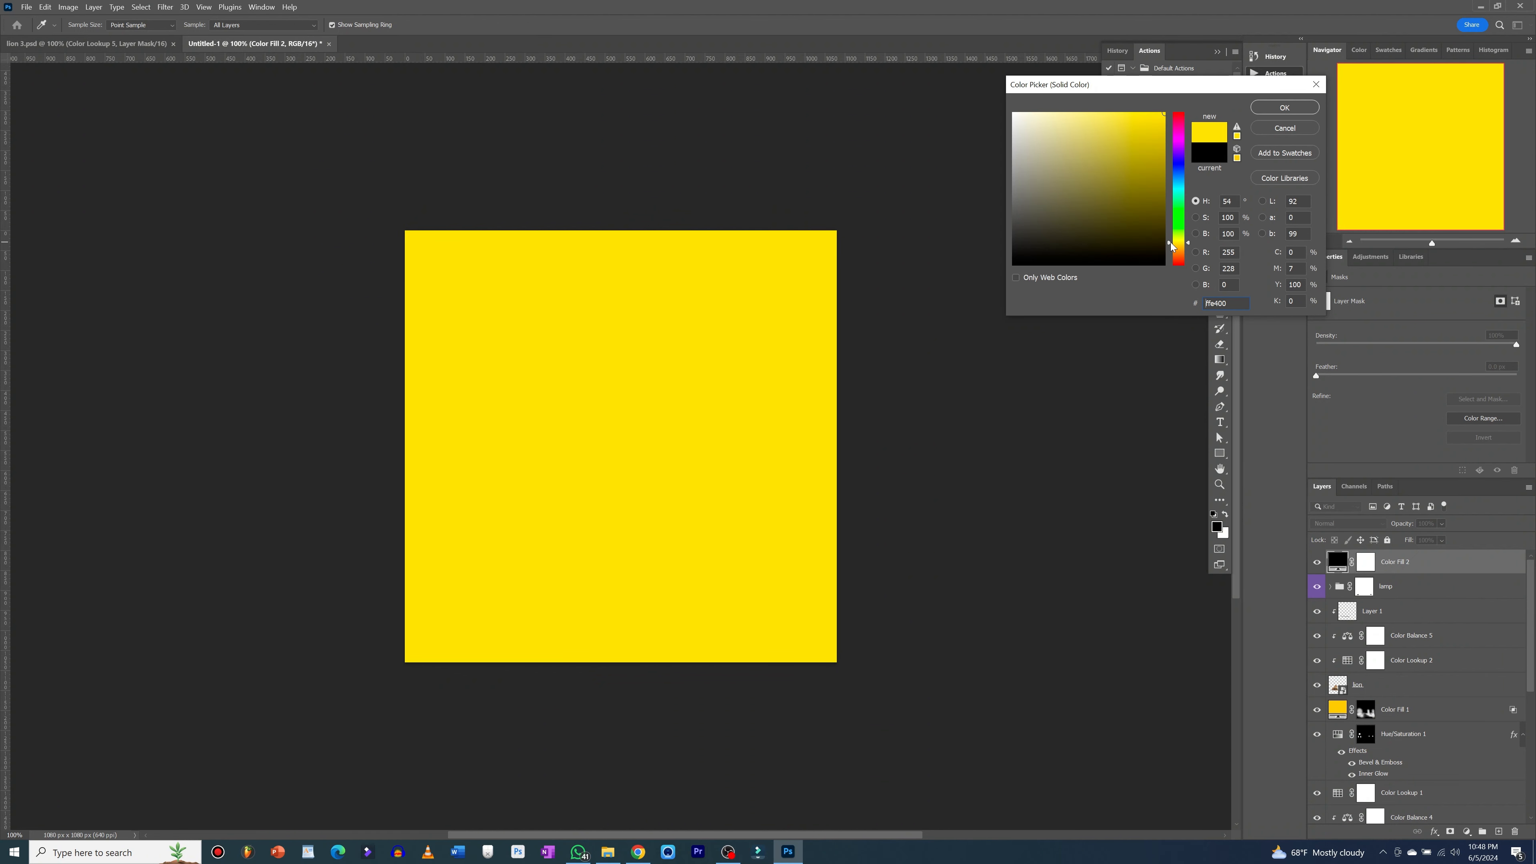
{"action": "left_click", "coordinate": [1280, 110]}
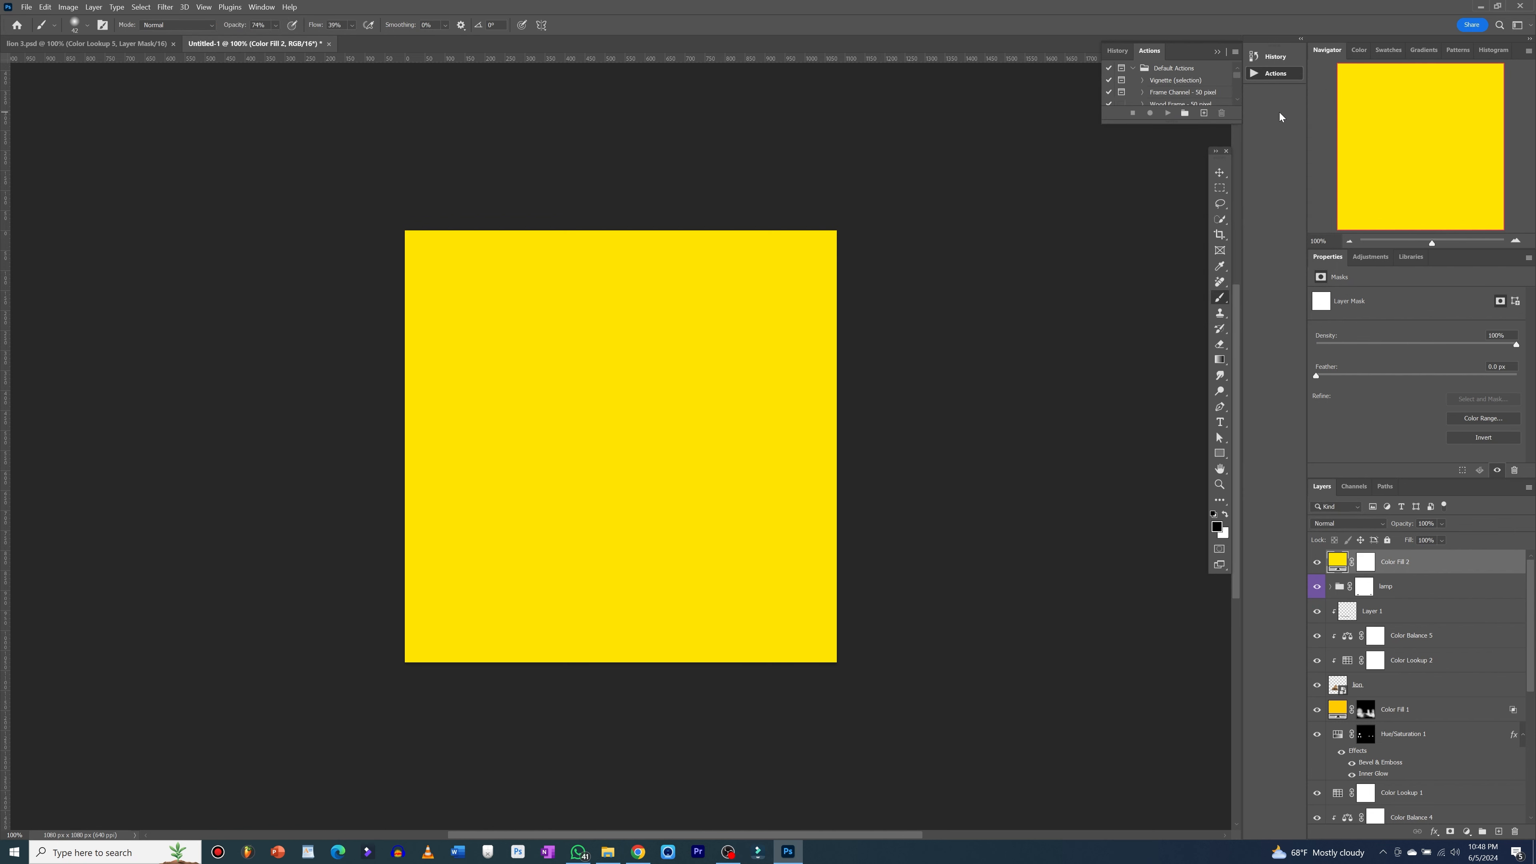
- Split the yellow fill's underlying-layer Blend If shadow slider to 0 / 204 and invert the fill's mask to black
{"action": "double_click", "coordinate": [1436, 562]}
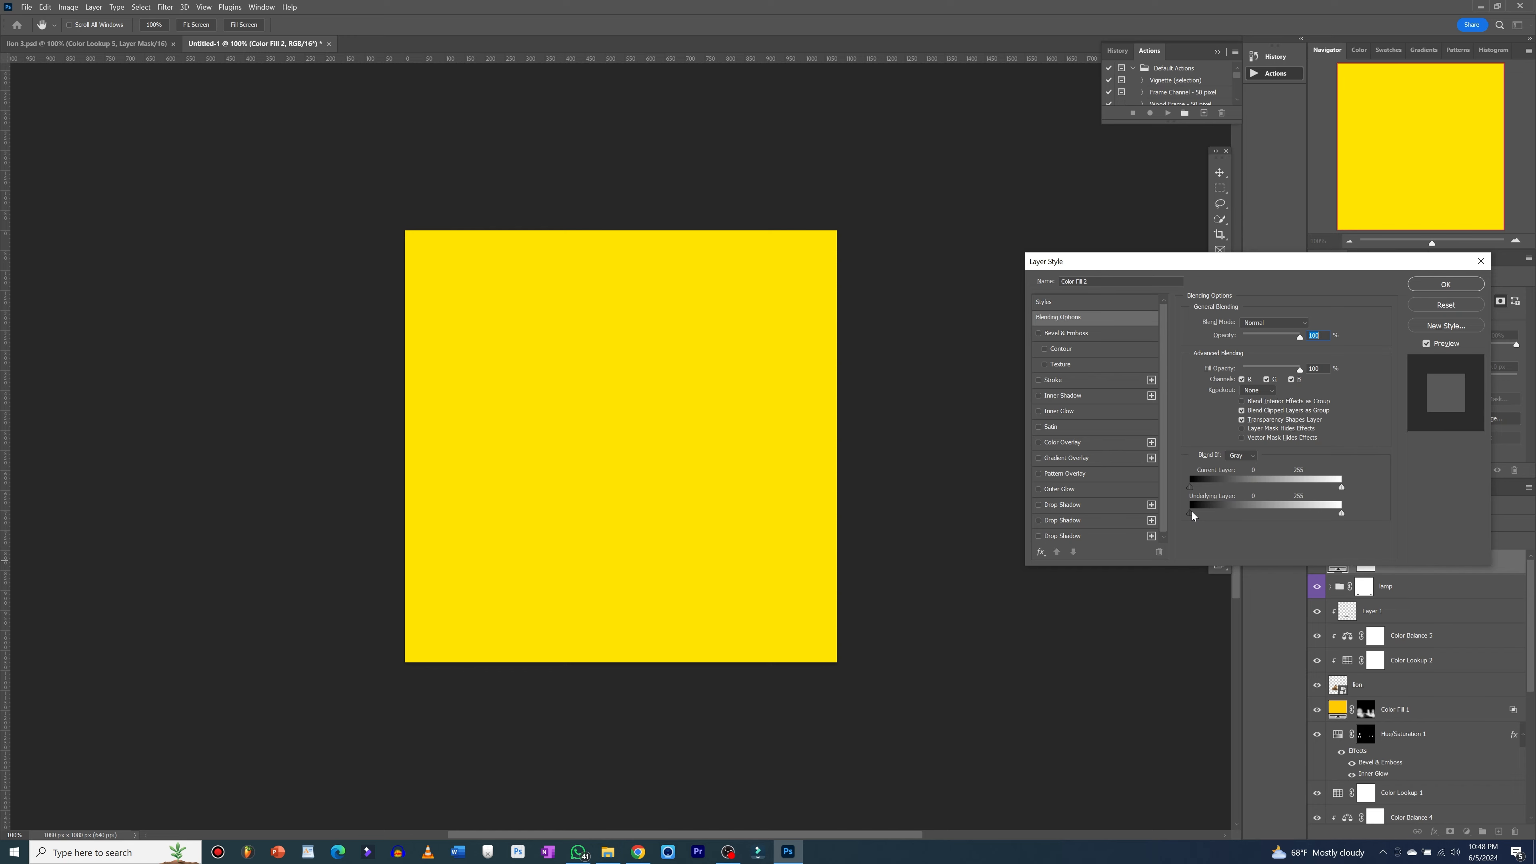
{"action": "left_click_drag", "start_coordinate": [1192, 513], "coordinate": [1298, 512]}
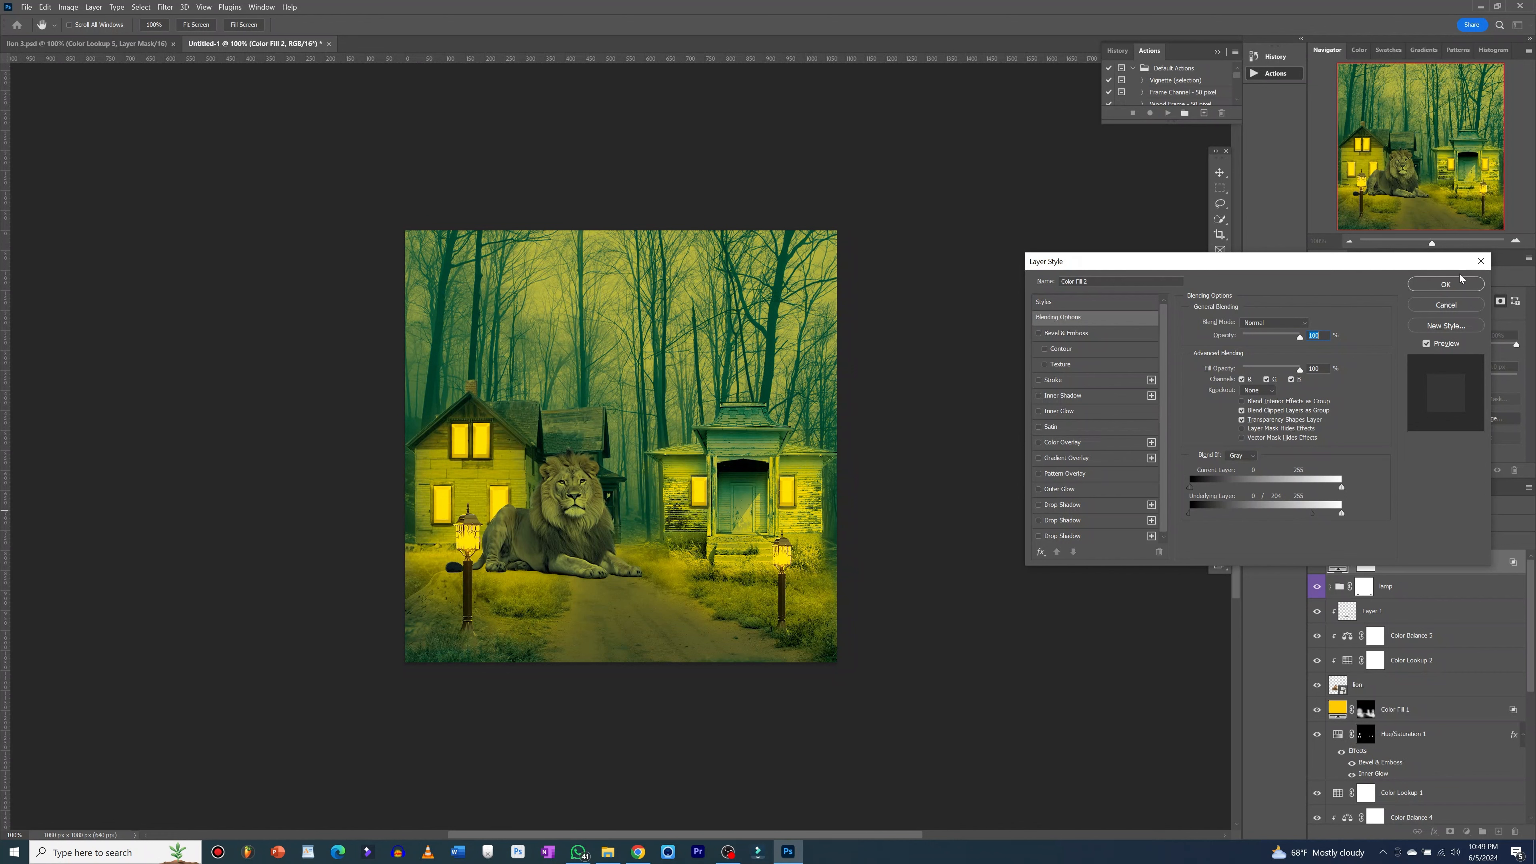
{"action": "left_click", "coordinate": [1445, 285]}
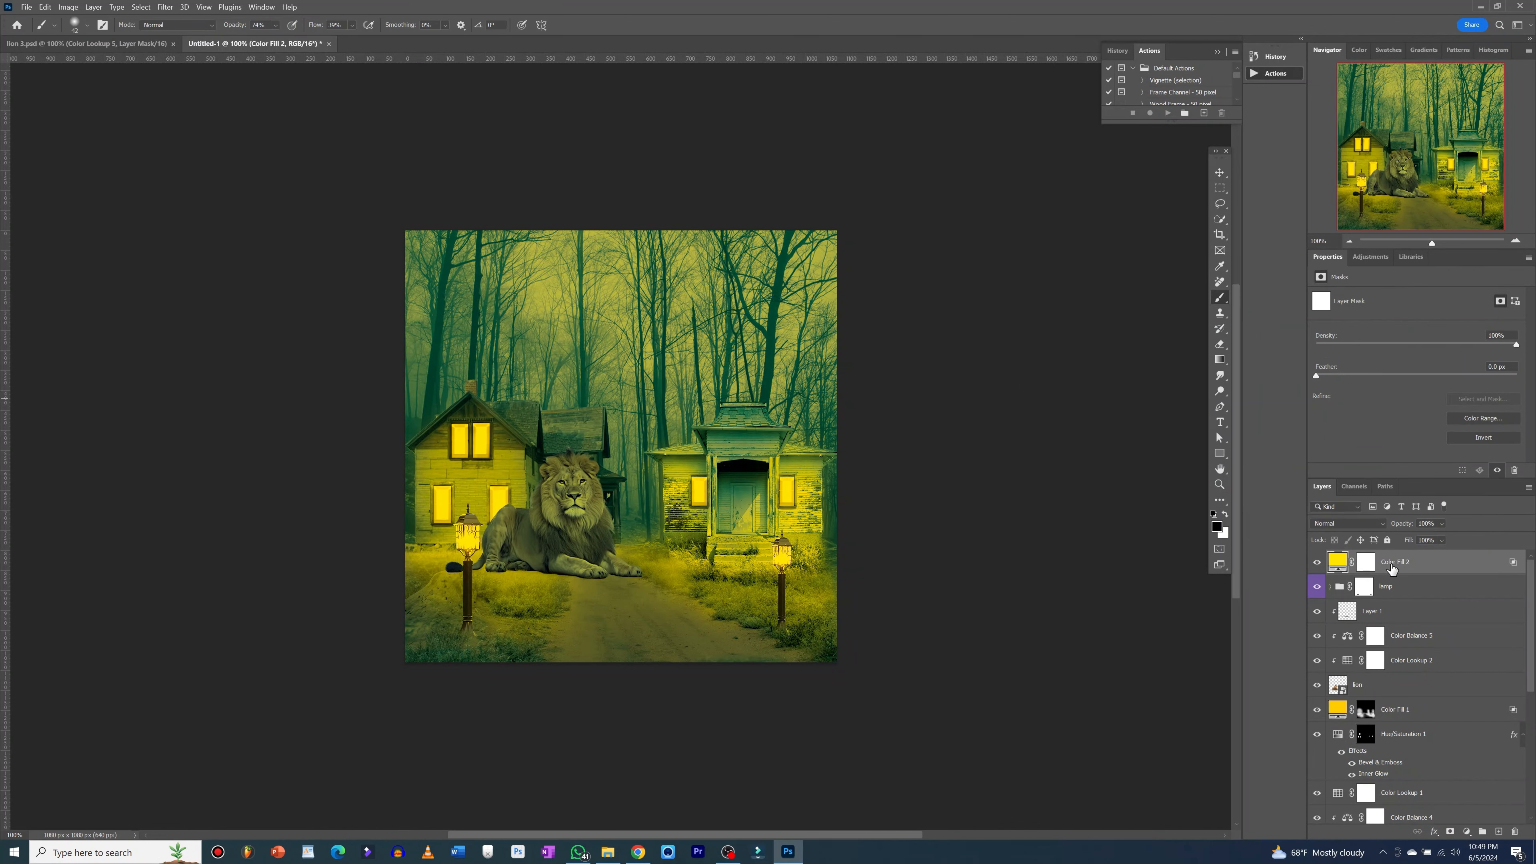
{"action": "left_click", "coordinate": [1366, 564]}
{"action": "key", "text": "ctrl+i"}
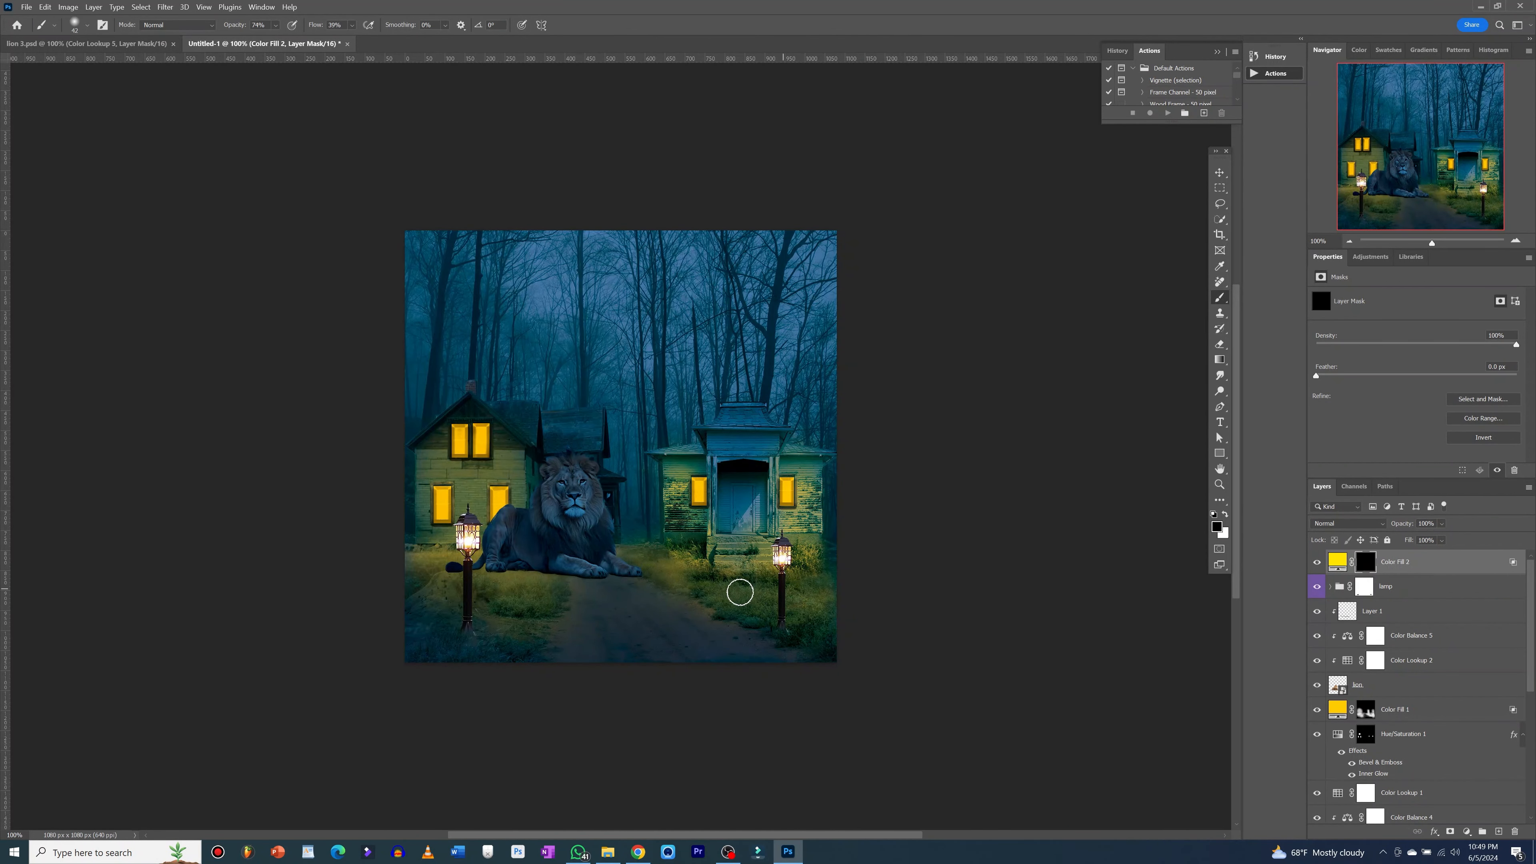
{"action": "left_click_drag", "start_coordinate": [725, 593], "coordinate": [764, 609]}
{"action": "mouse_move", "coordinate": [611, 613]}
{"action": "left_mouse_down"}
{"action": "mouse_move", "coordinate": [682, 602]}
{"action": "mouse_move", "coordinate": [645, 628]}
{"action": "left_mouse_up"}
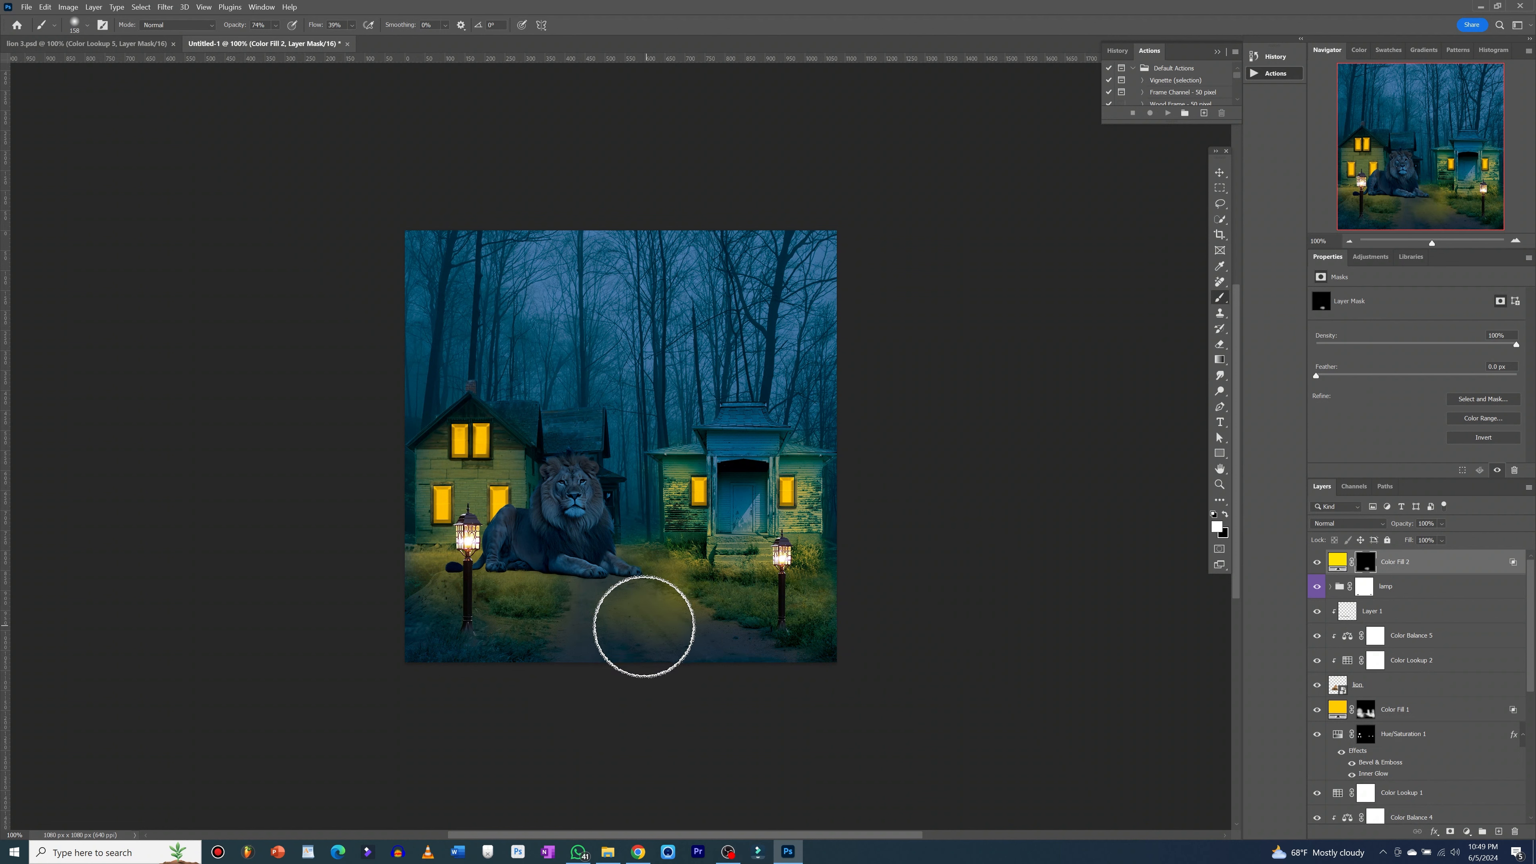
{"action": "key", "text": "ctrl+z"}
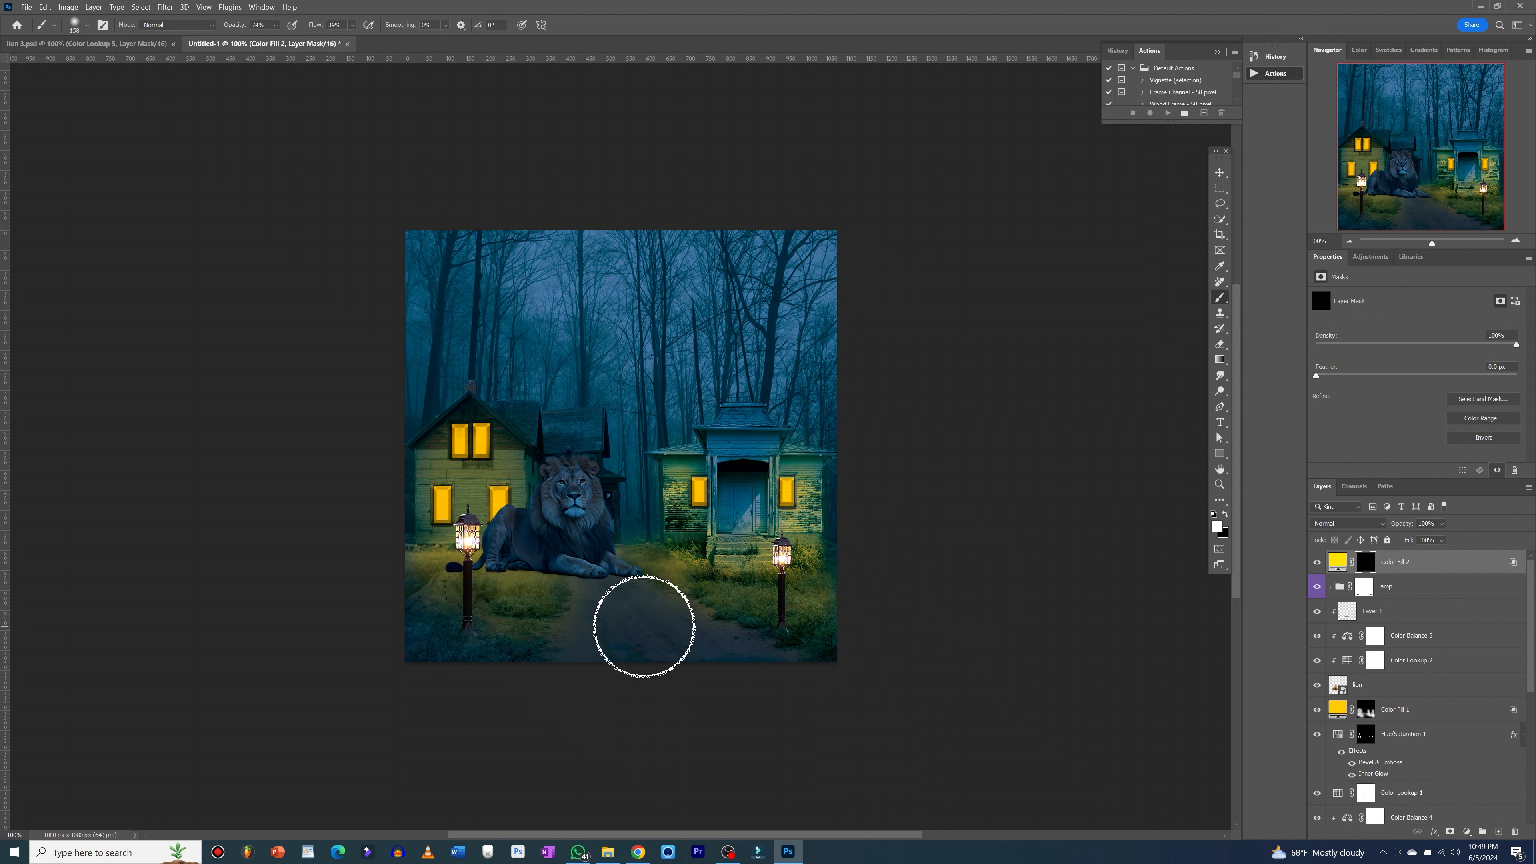
- Paint soft white on the yellow fill's mask along the dirt road at 48% brush opacity
{"action": "left_click", "coordinate": [275, 26]}
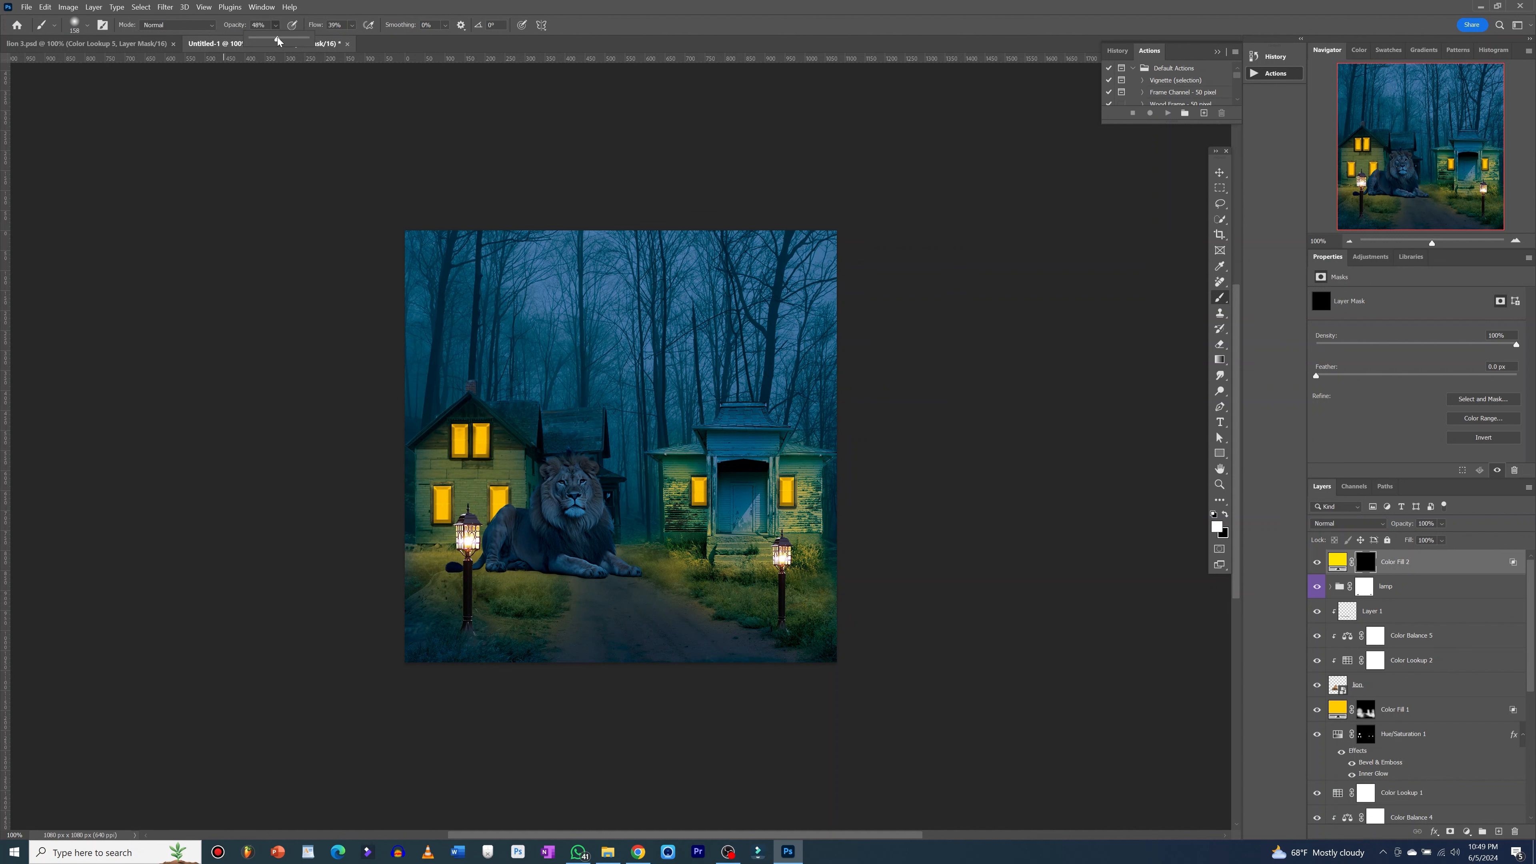
{"action": "left_click", "coordinate": [717, 569]}
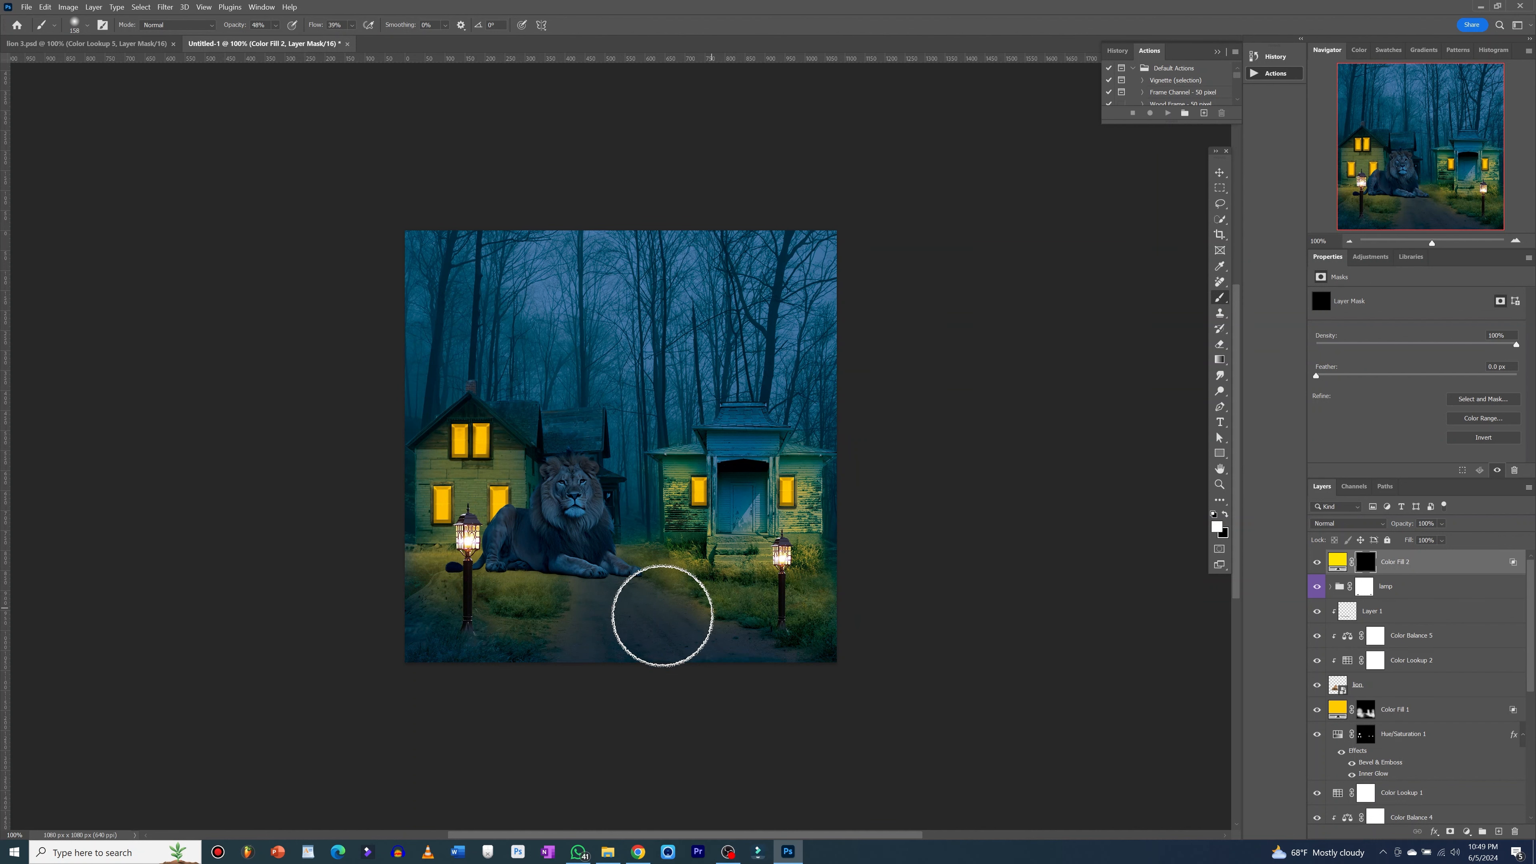
{"action": "mouse_move", "coordinate": [612, 617]}
{"action": "left_mouse_down"}
{"action": "mouse_move", "coordinate": [511, 640]}
{"action": "mouse_move", "coordinate": [506, 616]}
{"action": "mouse_move", "coordinate": [495, 637]}
{"action": "mouse_move", "coordinate": [423, 612]}
{"action": "mouse_move", "coordinate": [418, 648]}
{"action": "mouse_move", "coordinate": [607, 652]}
{"action": "mouse_move", "coordinate": [657, 640]}
{"action": "mouse_move", "coordinate": [613, 628]}
{"action": "mouse_move", "coordinate": [710, 609]}
{"action": "mouse_move", "coordinate": [687, 634]}
{"action": "mouse_move", "coordinate": [635, 646]}
{"action": "mouse_move", "coordinate": [780, 628]}
{"action": "mouse_move", "coordinate": [789, 642]}
{"action": "mouse_move", "coordinate": [681, 640]}
{"action": "mouse_move", "coordinate": [616, 611]}
{"action": "mouse_move", "coordinate": [607, 590]}
{"action": "mouse_move", "coordinate": [625, 588]}
{"action": "mouse_move", "coordinate": [674, 629]}
{"action": "mouse_move", "coordinate": [808, 638]}
{"action": "mouse_move", "coordinate": [592, 653]}
{"action": "mouse_move", "coordinate": [596, 637]}
{"action": "mouse_move", "coordinate": [490, 635]}
{"action": "left_mouse_up"}
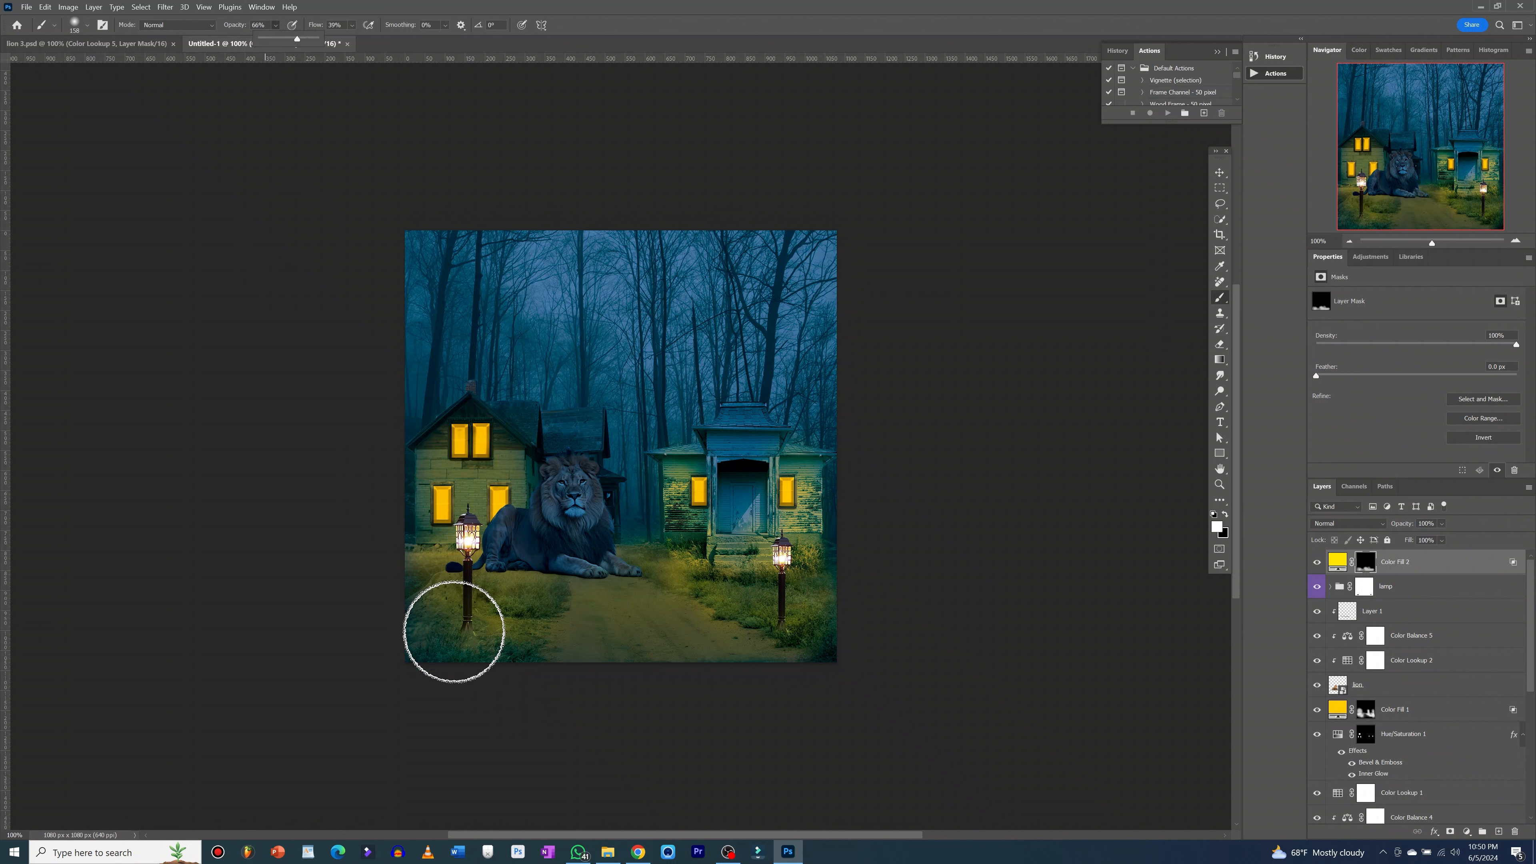
- Strengthen the yellow light around both lamp bases at 66% and 100% brush opacity, and over the surrounding grass at 36%
{"action": "left_click", "coordinate": [456, 634]}
{"action": "mouse_move", "coordinate": [461, 637]}
{"action": "left_mouse_down"}
{"action": "mouse_move", "coordinate": [446, 641]}
{"action": "mouse_move", "coordinate": [476, 620]}
{"action": "left_mouse_up"}
{"action": "left_click_drag", "start_coordinate": [768, 627], "coordinate": [797, 638]}
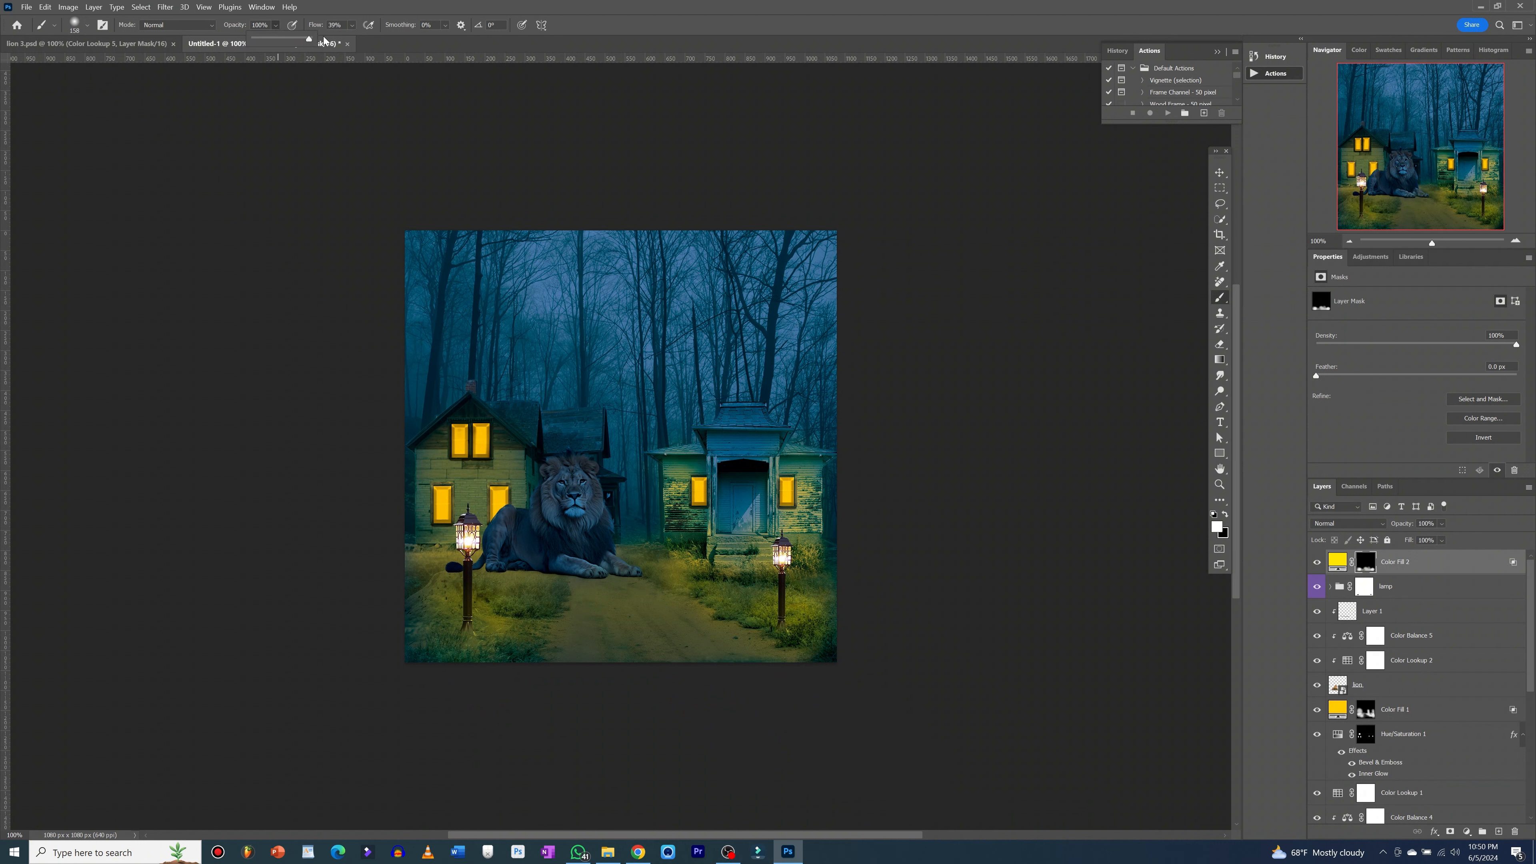
{"action": "mouse_move", "coordinate": [459, 638]}
{"action": "left_mouse_down"}
{"action": "mouse_move", "coordinate": [453, 656]}
{"action": "mouse_move", "coordinate": [483, 631]}
{"action": "mouse_move", "coordinate": [442, 645]}
{"action": "mouse_move", "coordinate": [466, 635]}
{"action": "left_mouse_up"}
{"action": "left_click_drag", "start_coordinate": [754, 645], "coordinate": [788, 627]}
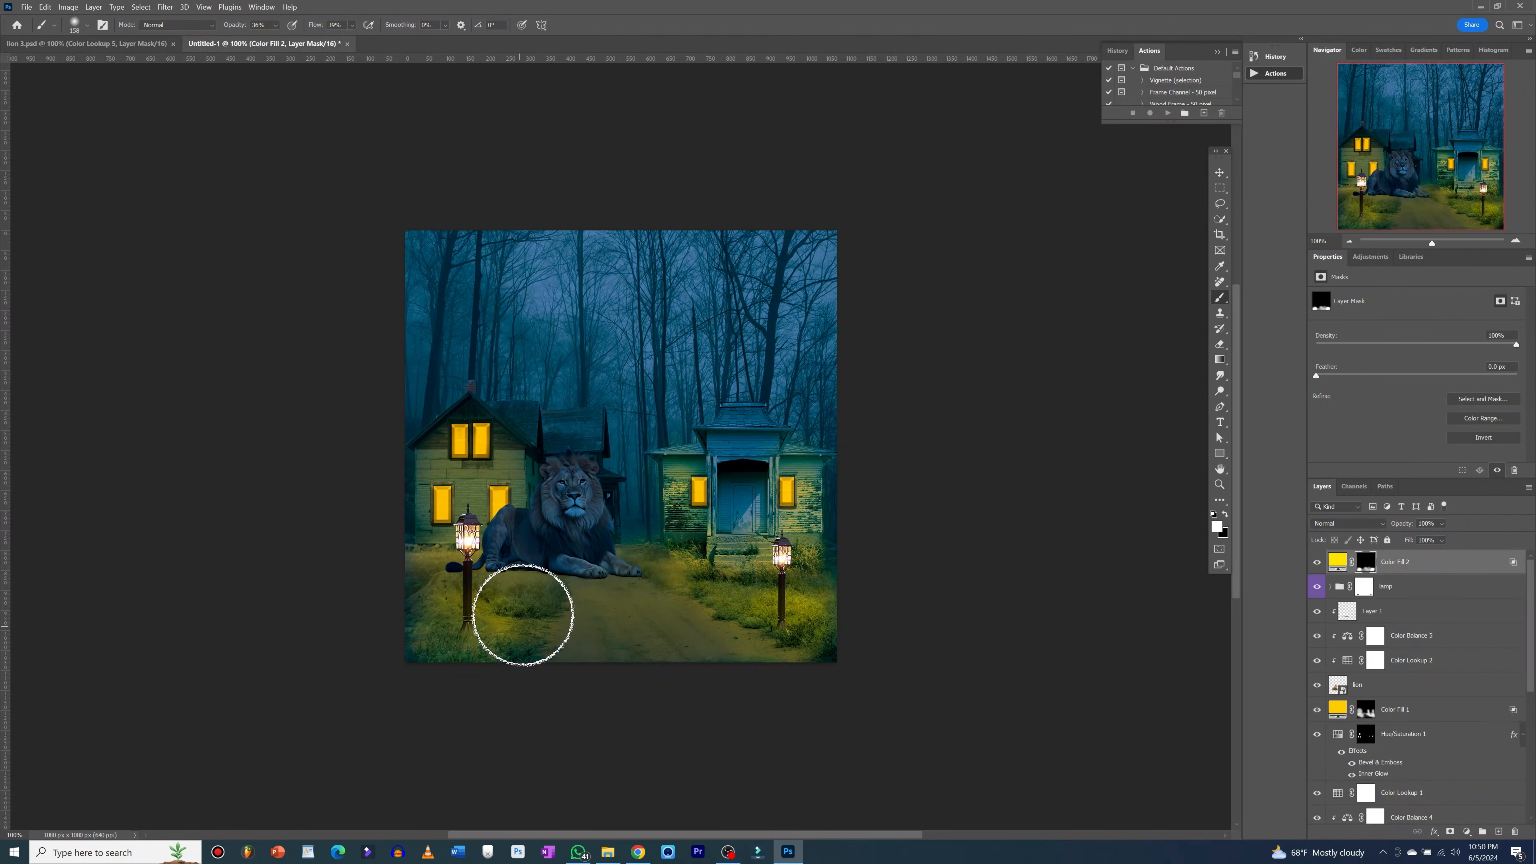
{"action": "left_click", "coordinate": [412, 577]}
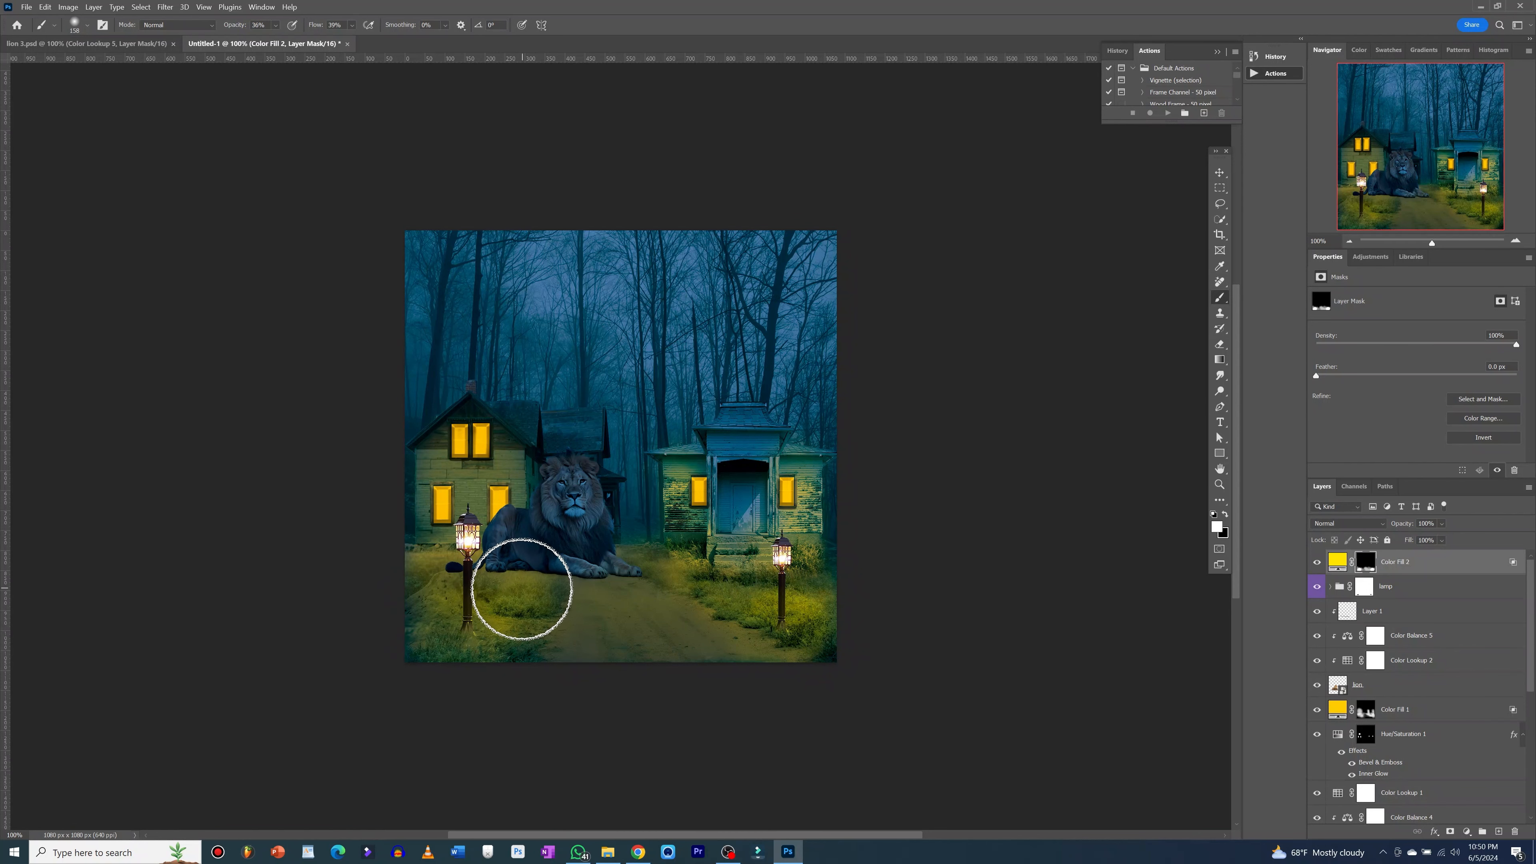
{"action": "mouse_move", "coordinate": [534, 630]}
{"action": "left_mouse_down"}
{"action": "mouse_move", "coordinate": [521, 641]}
{"action": "mouse_move", "coordinate": [548, 607]}
{"action": "mouse_move", "coordinate": [504, 638]}
{"action": "mouse_move", "coordinate": [518, 645]}
{"action": "mouse_move", "coordinate": [542, 600]}
{"action": "mouse_move", "coordinate": [439, 638]}
{"action": "mouse_move", "coordinate": [418, 606]}
{"action": "mouse_move", "coordinate": [518, 588]}
{"action": "mouse_move", "coordinate": [545, 594]}
{"action": "mouse_move", "coordinate": [425, 610]}
{"action": "mouse_move", "coordinate": [816, 617]}
{"action": "mouse_move", "coordinate": [706, 590]}
{"action": "mouse_move", "coordinate": [761, 587]}
{"action": "mouse_move", "coordinate": [738, 607]}
{"action": "mouse_move", "coordinate": [748, 631]}
{"action": "mouse_move", "coordinate": [782, 628]}
{"action": "left_mouse_up"}
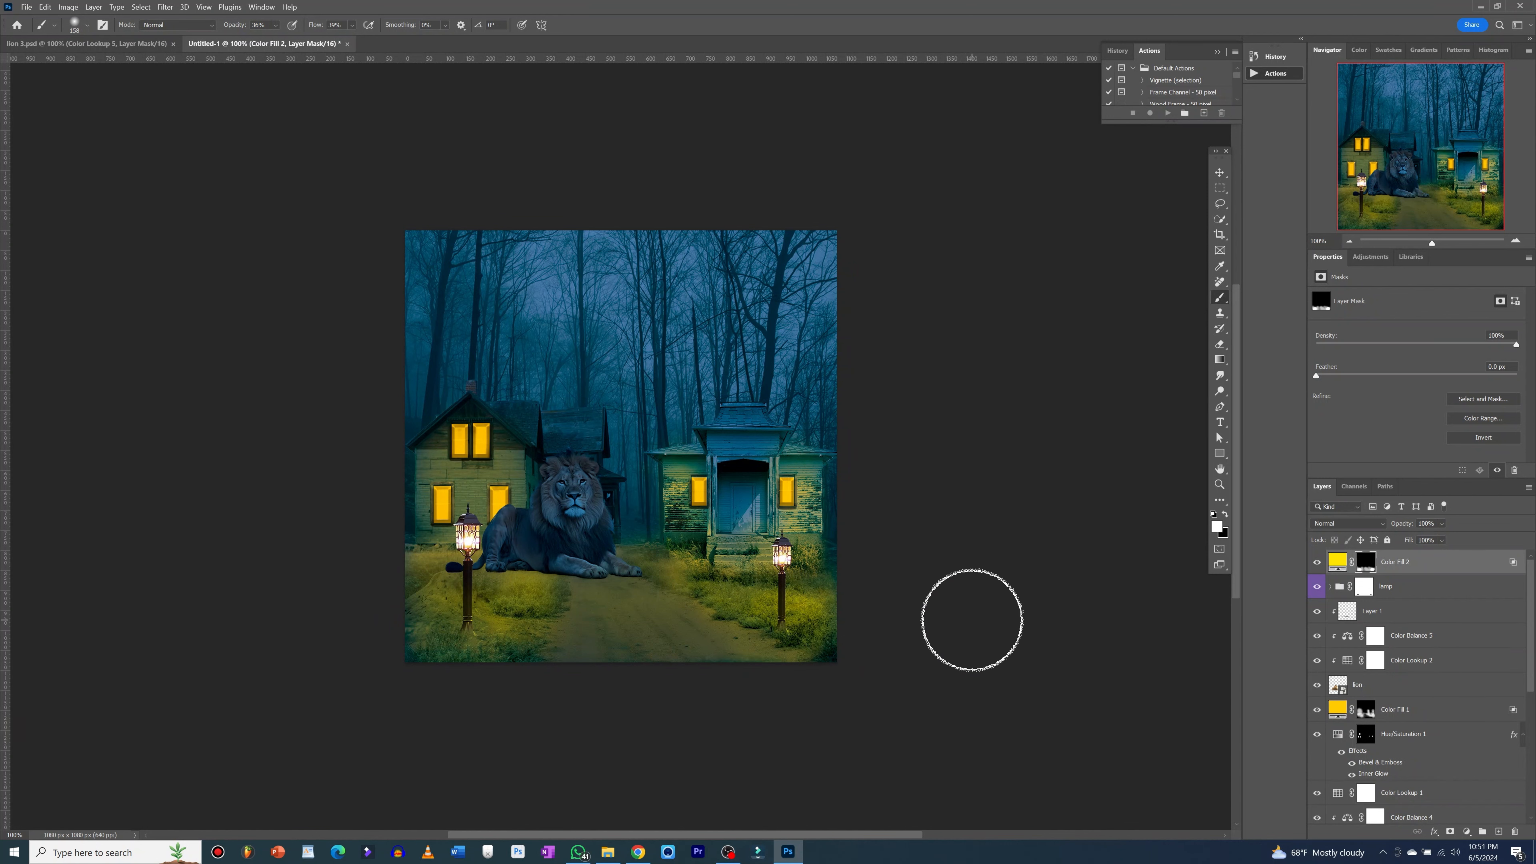
- Add a Solid Color fill in yellow #fff607 directly above the lion's shadow layer, below the lamp group
{"action": "key", "text": "v"}
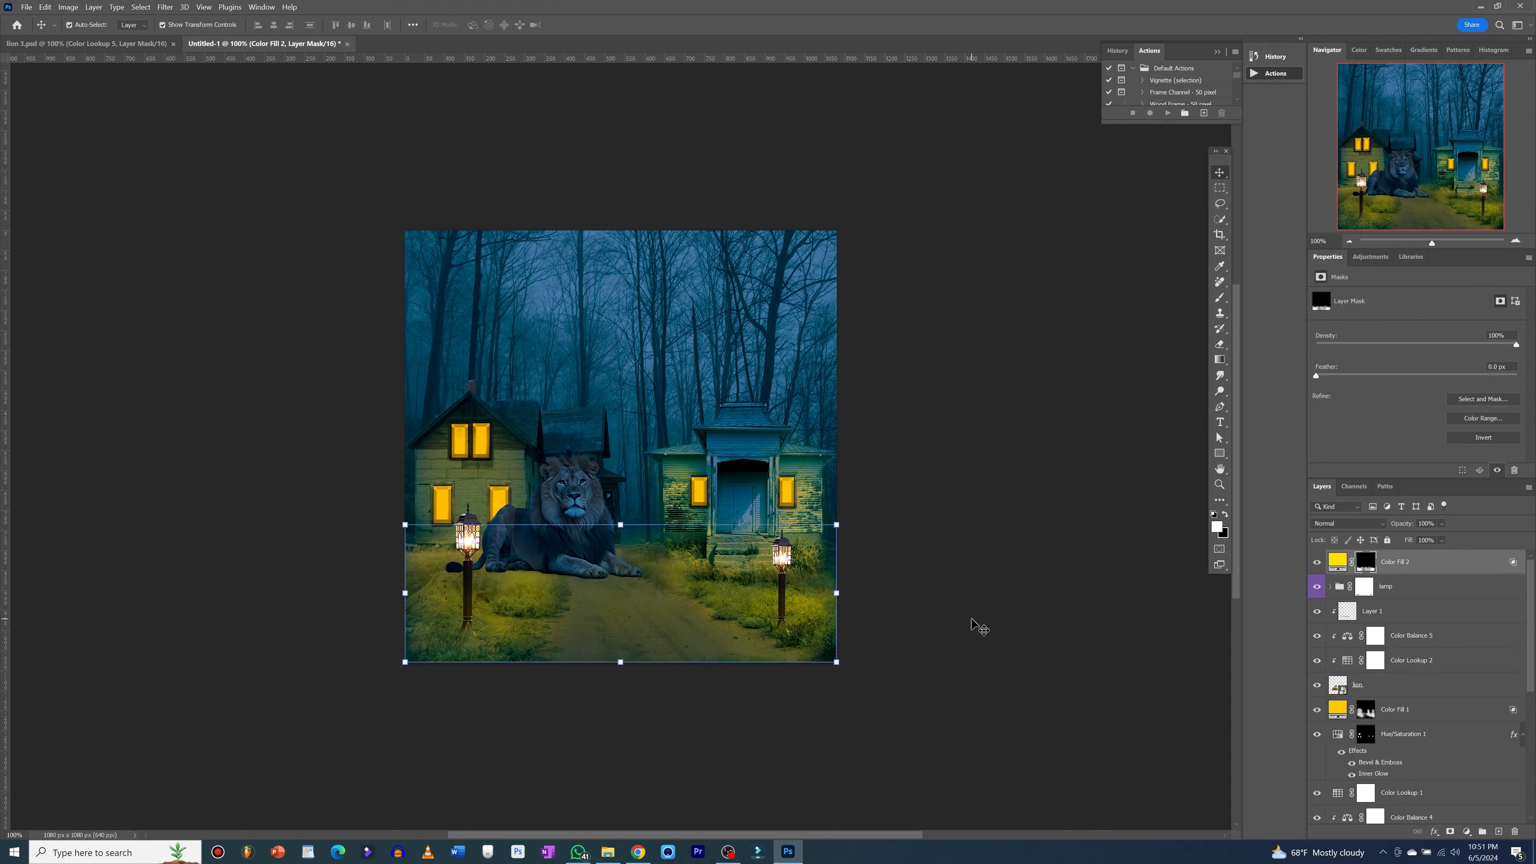
{"action": "left_click", "coordinate": [578, 495]}
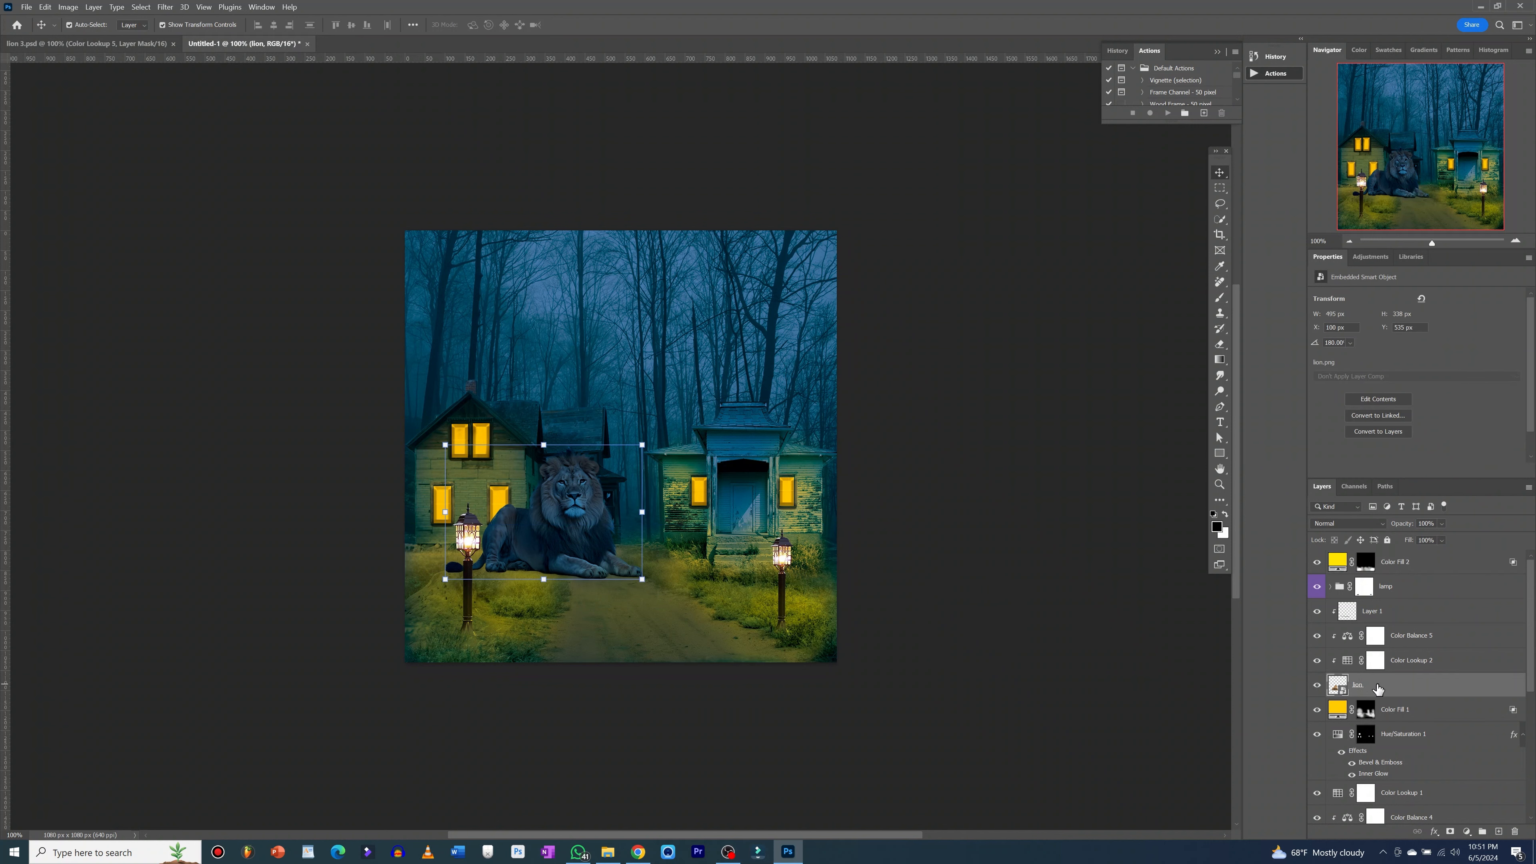
{"action": "left_click", "coordinate": [1391, 616]}
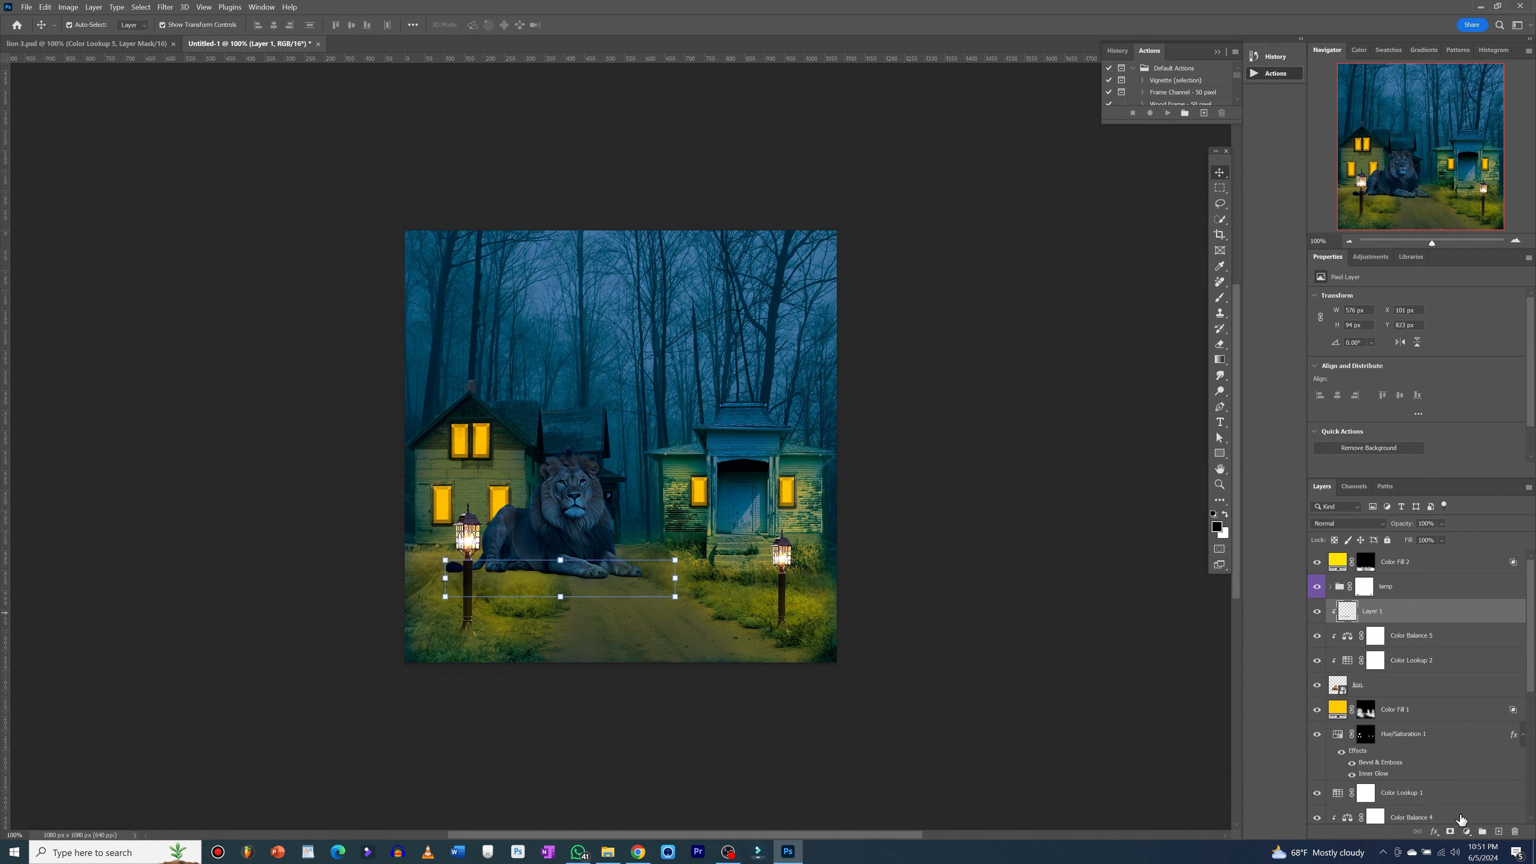
{"action": "left_click", "coordinate": [1466, 833]}
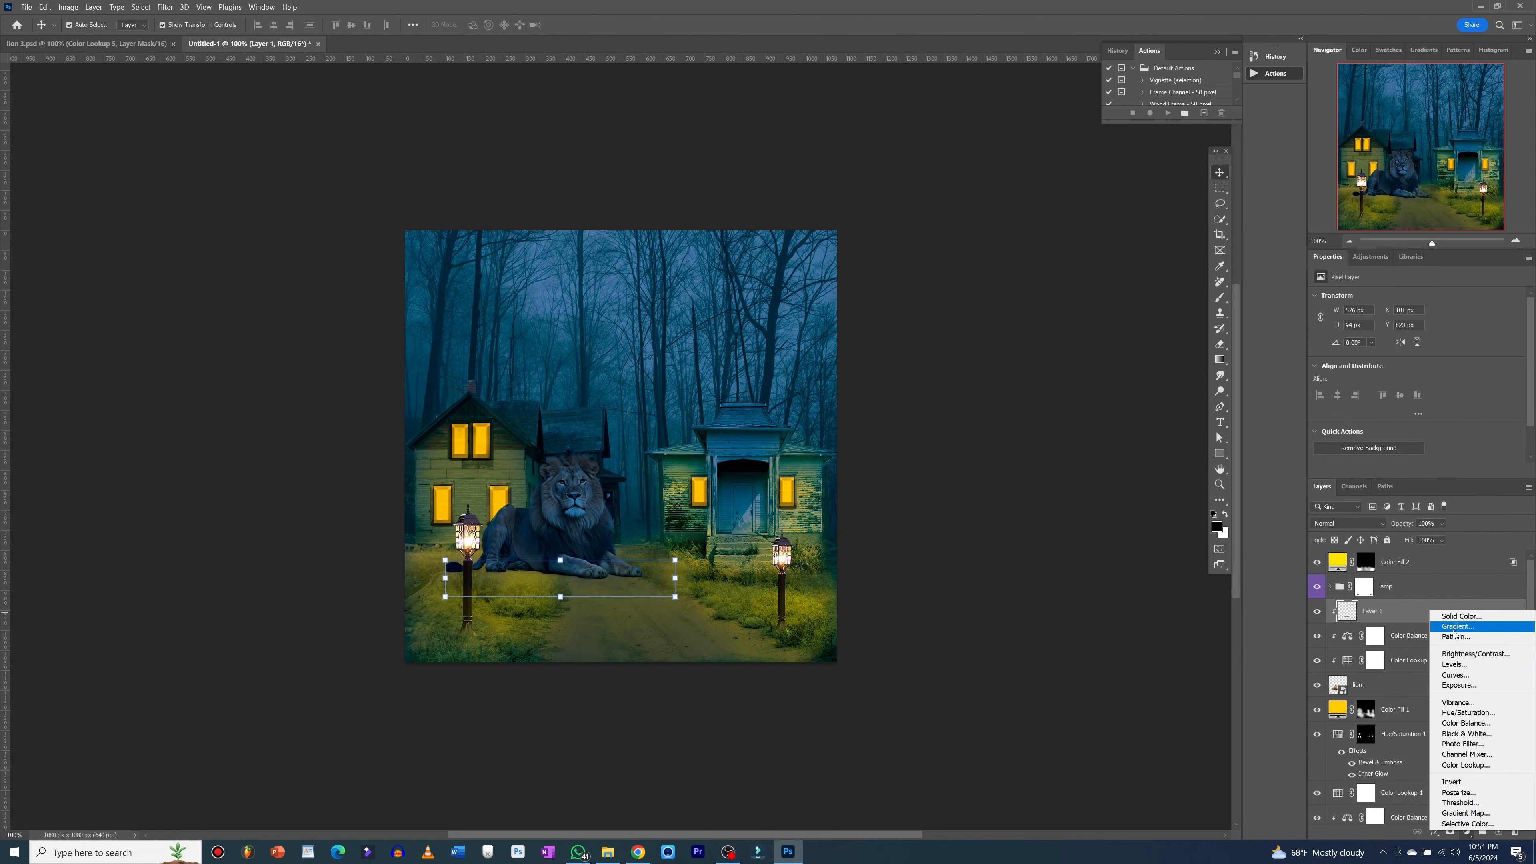
{"action": "left_click", "coordinate": [1454, 617]}
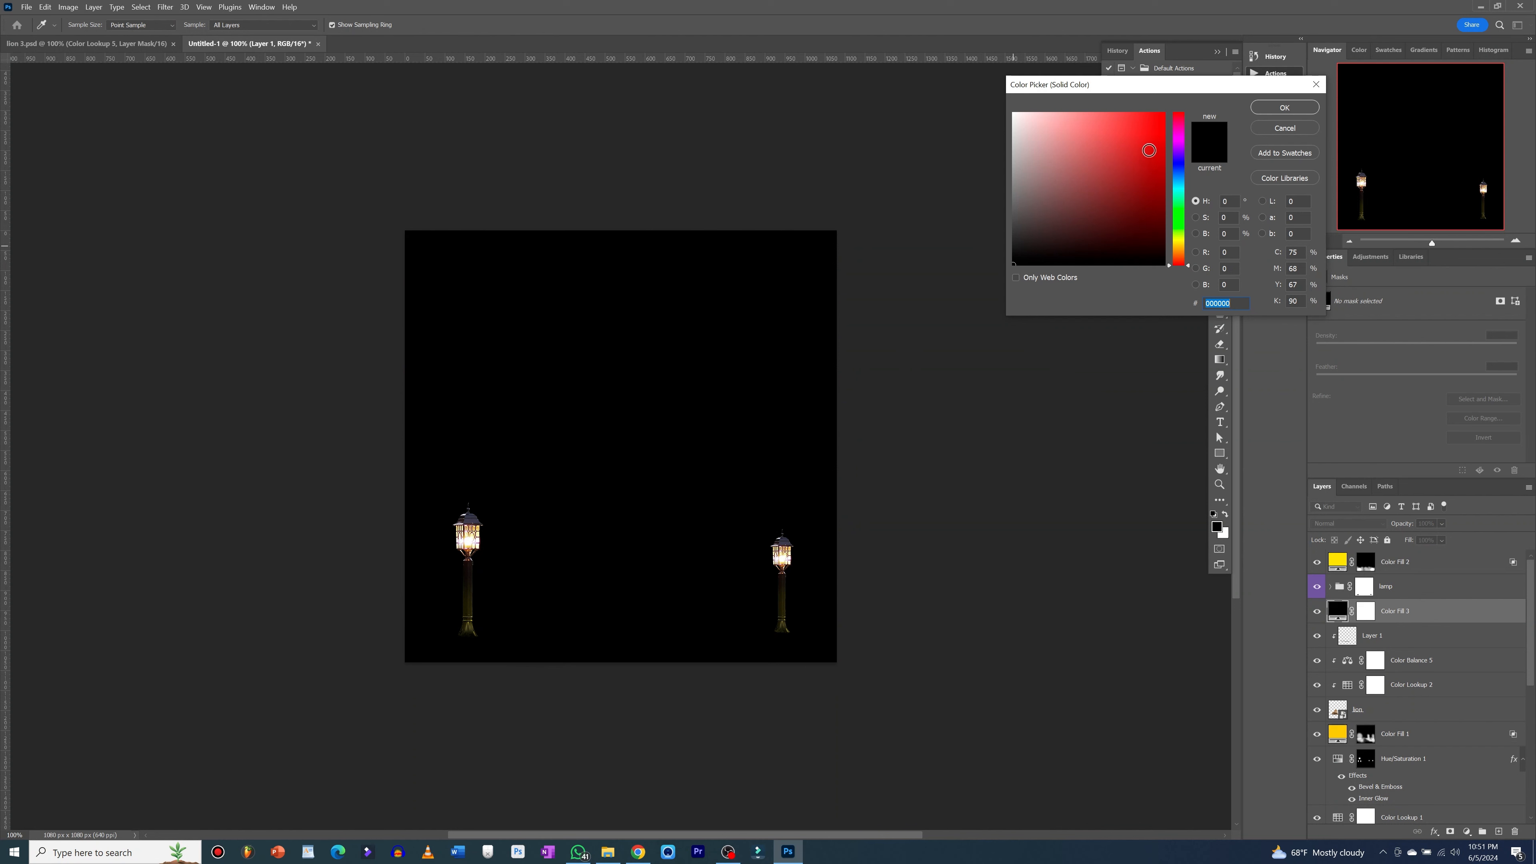
{"action": "left_click_drag", "start_coordinate": [1180, 245], "coordinate": [1180, 235]}
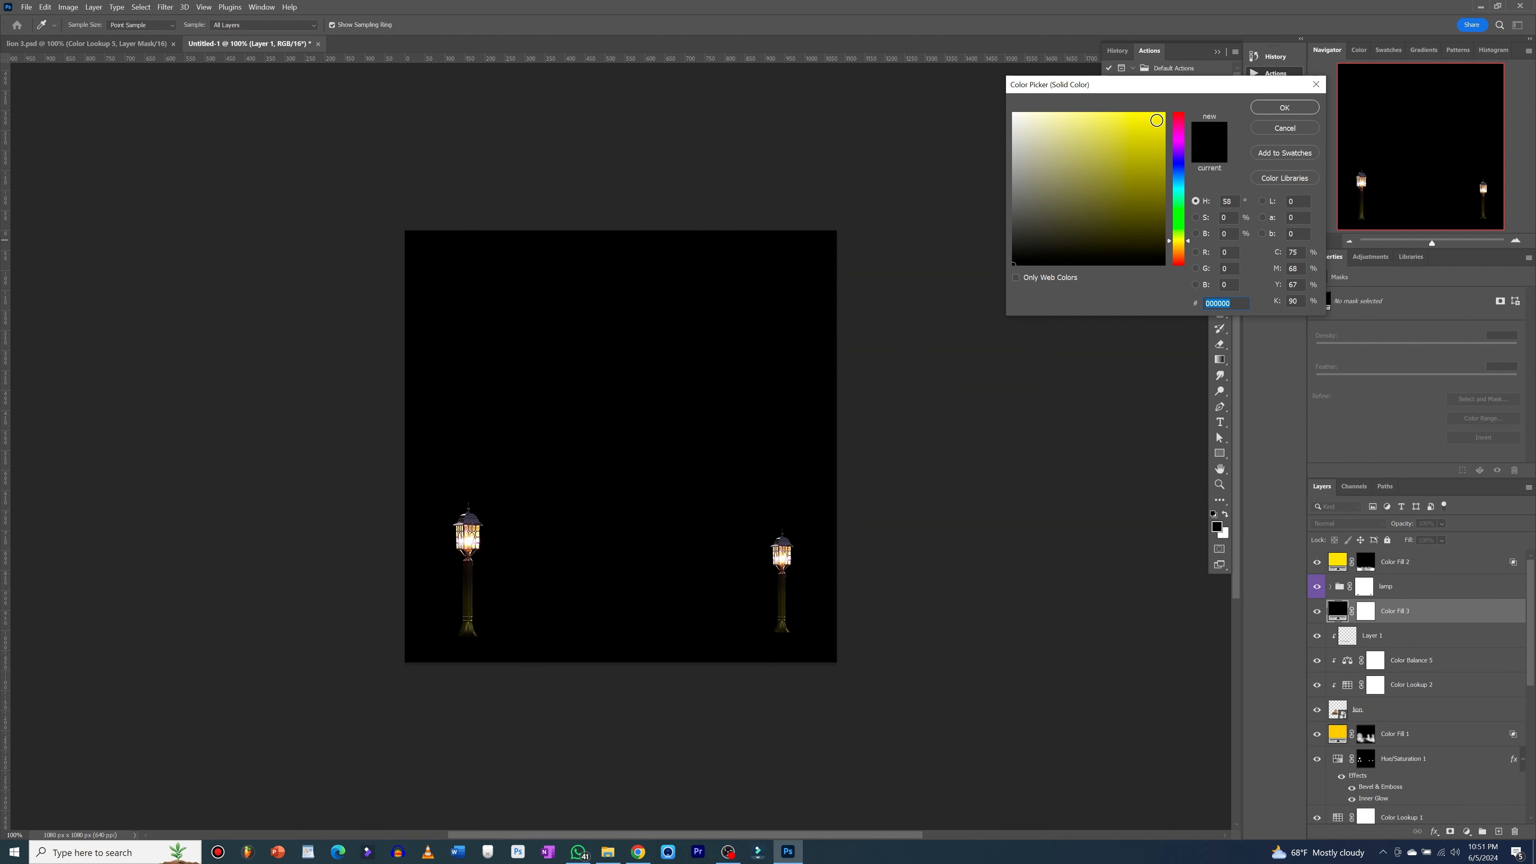
{"action": "left_click", "coordinate": [1156, 121]}
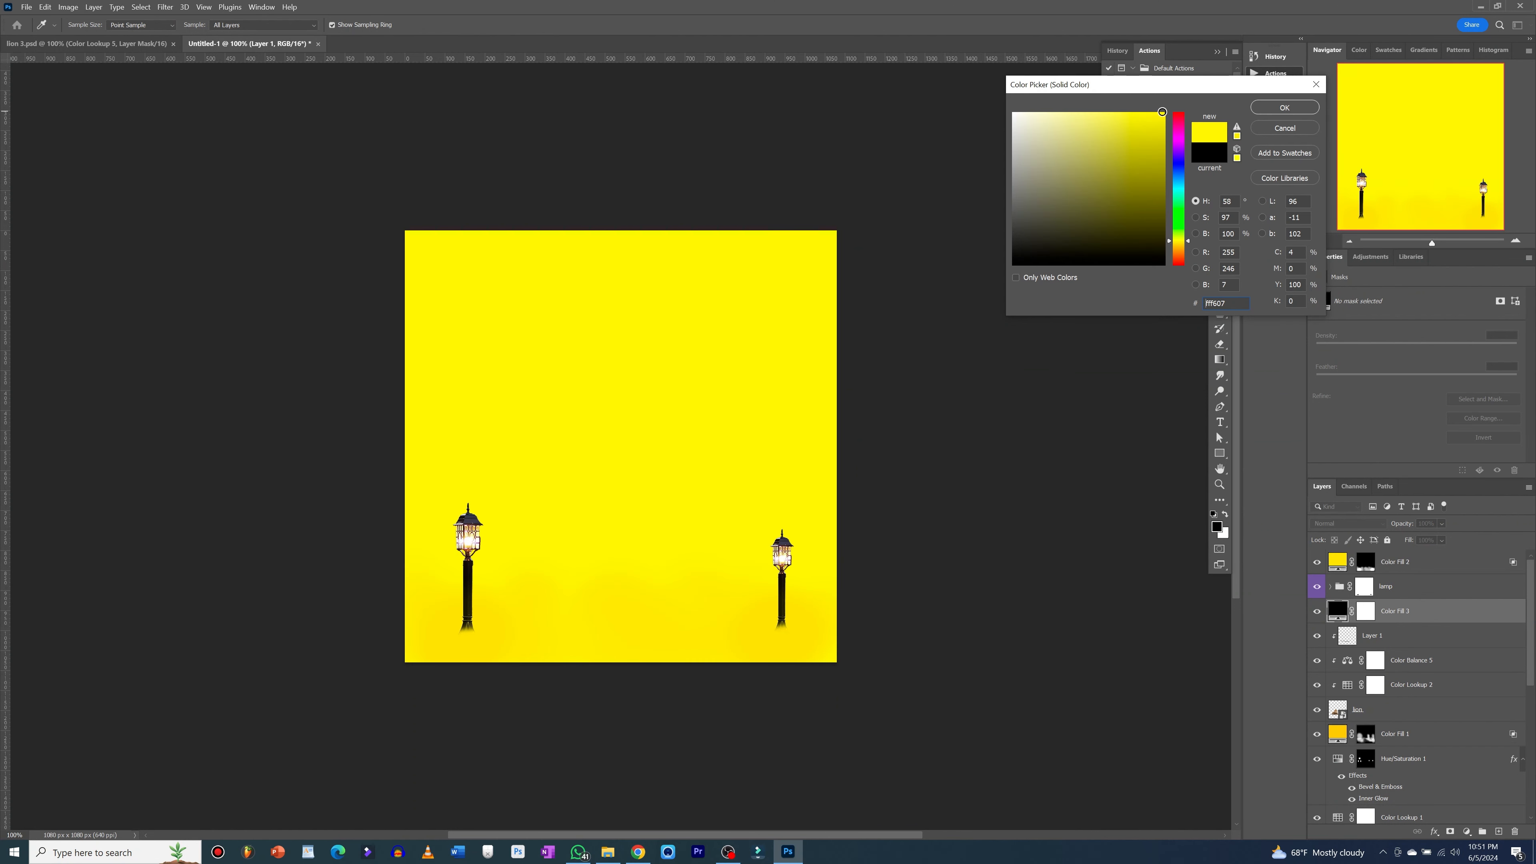
{"action": "left_click", "coordinate": [1283, 108]}
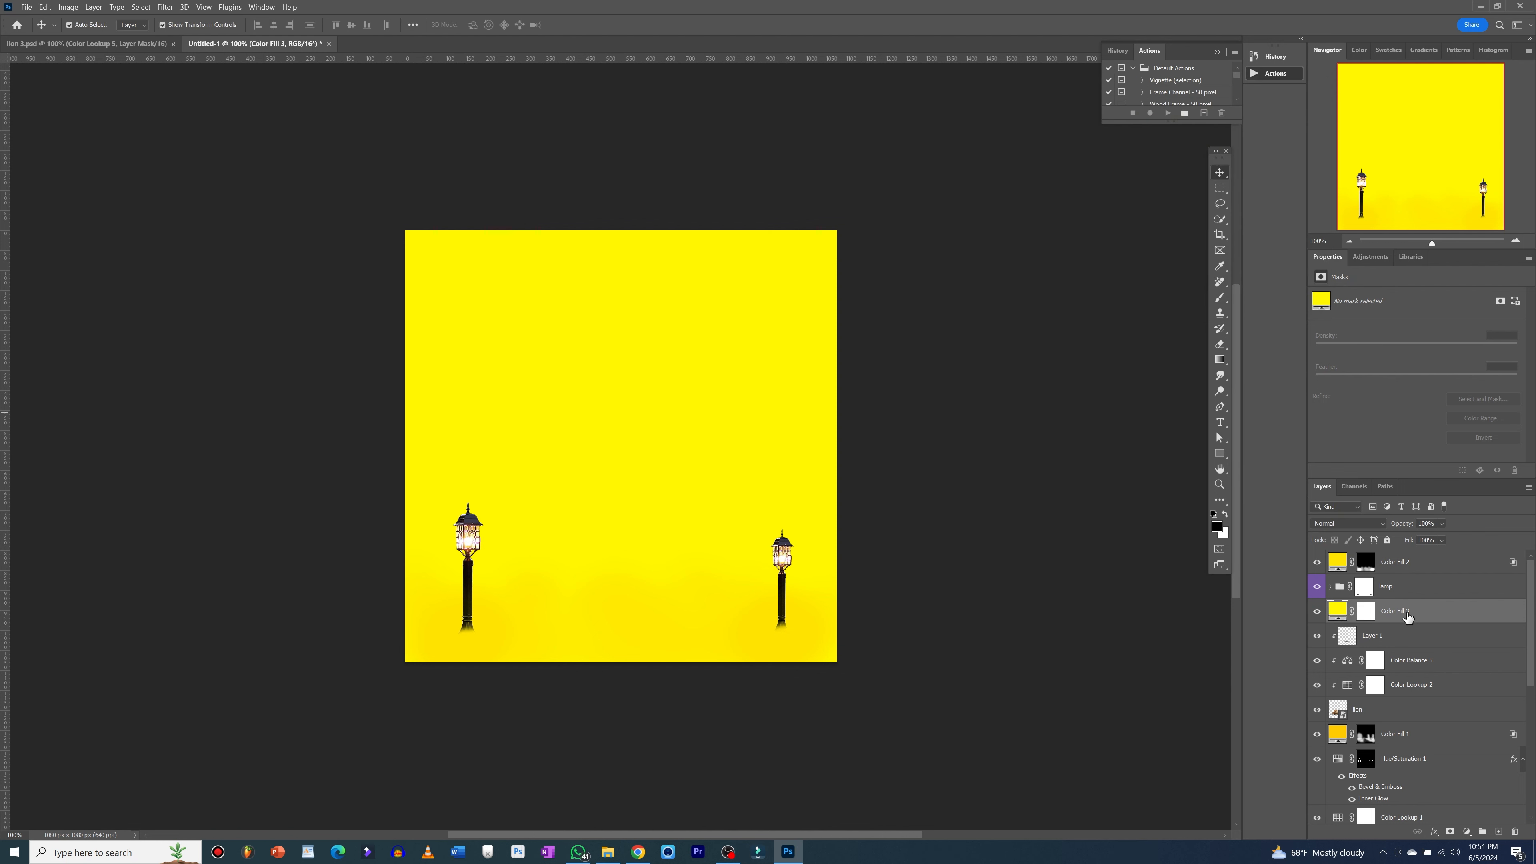
- Split the new yellow fill's underlying-layer Blend If shadow slider to 0 / 181 and invert the fill's mask to black
{"action": "double_click", "coordinate": [1437, 615]}
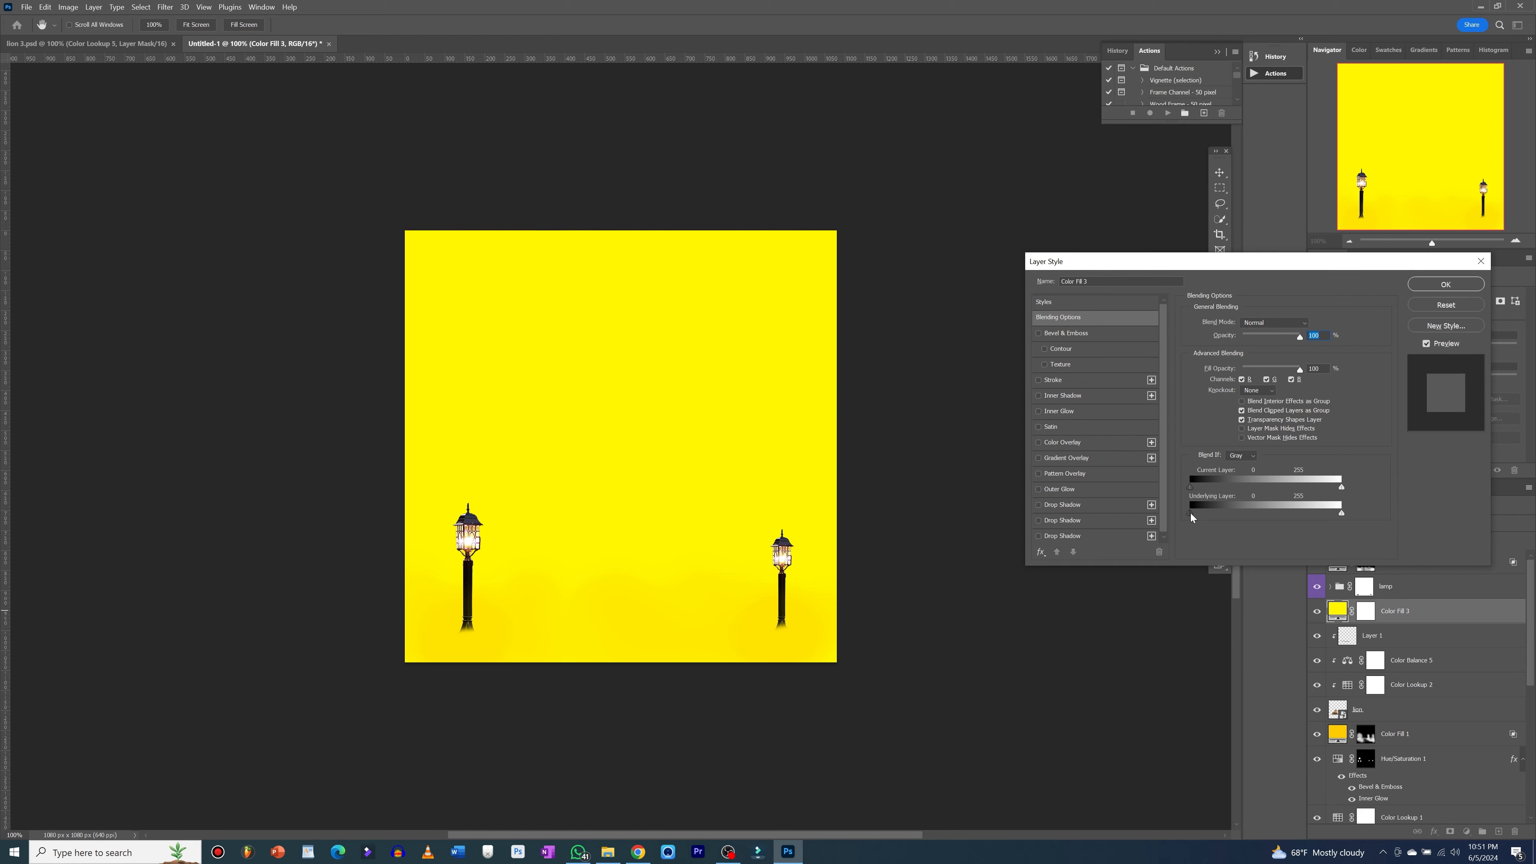
{"action": "left_click_drag", "start_coordinate": [1193, 512], "coordinate": [1296, 511]}
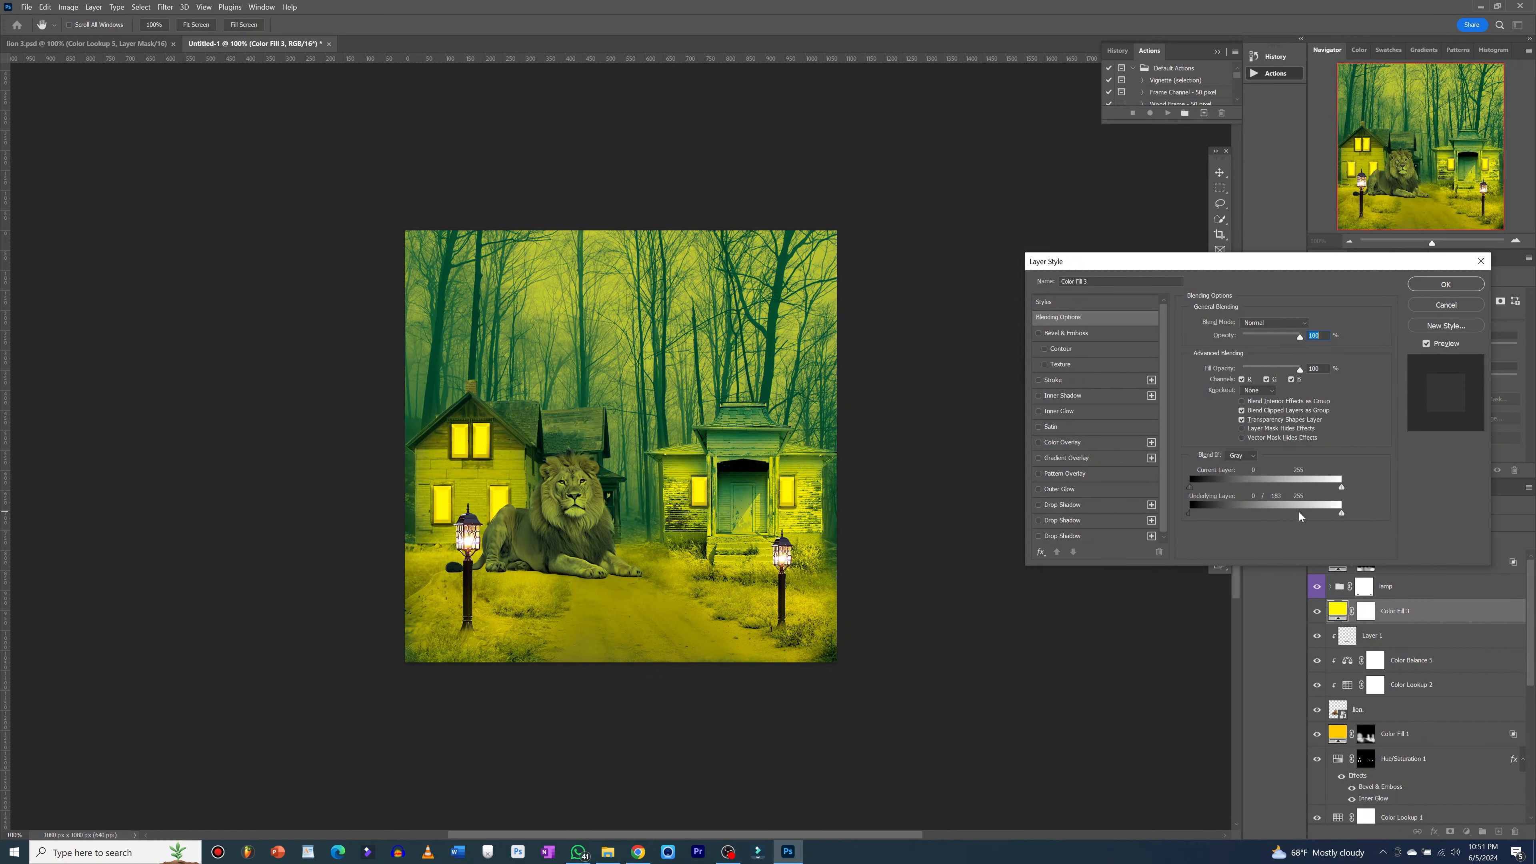
{"action": "left_click", "coordinate": [1443, 284]}
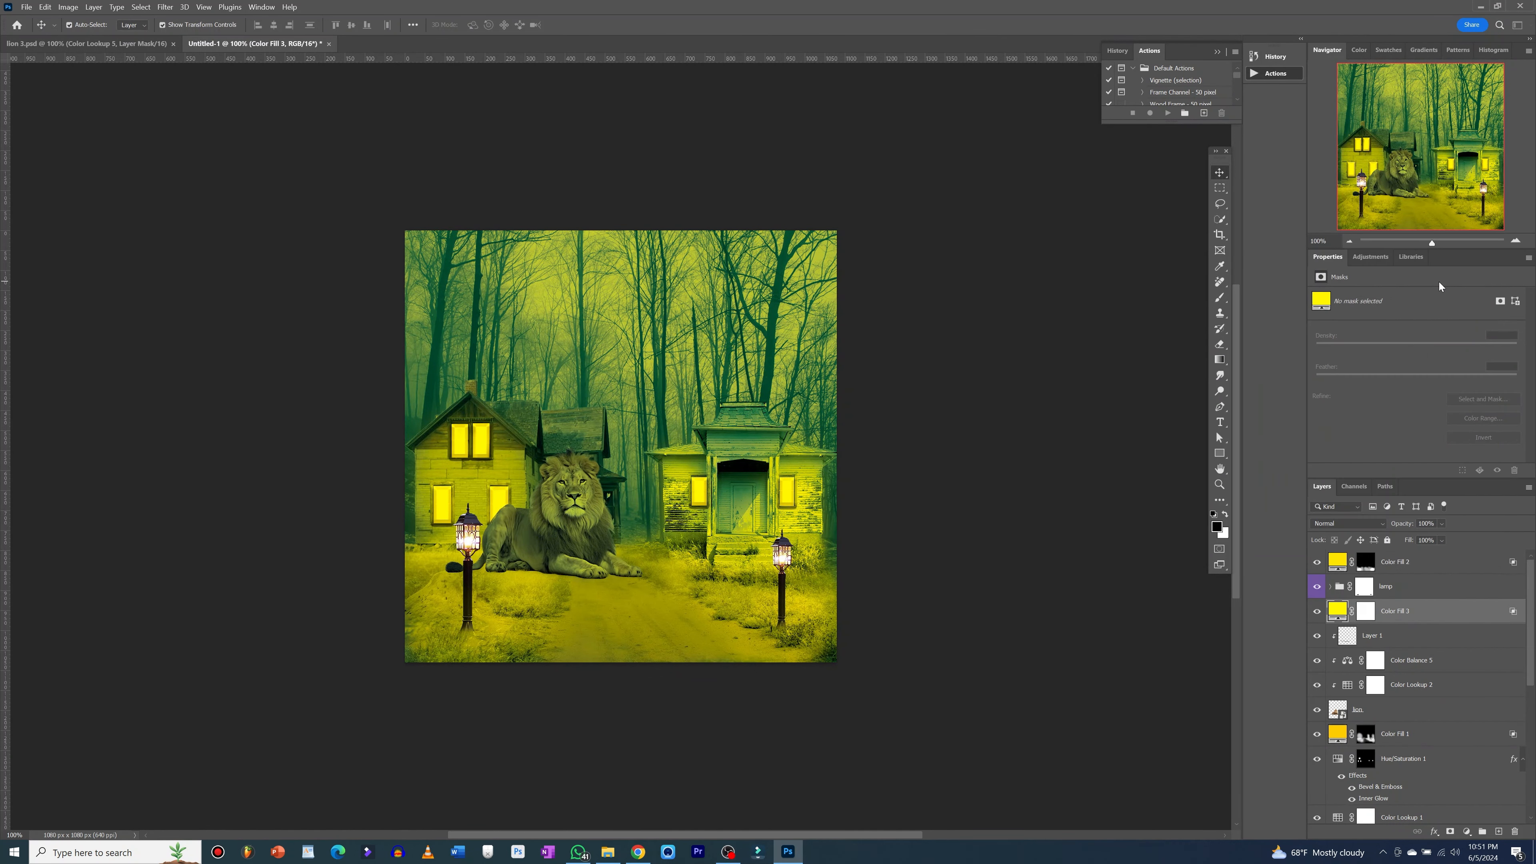
{"action": "left_click", "coordinate": [1367, 613]}
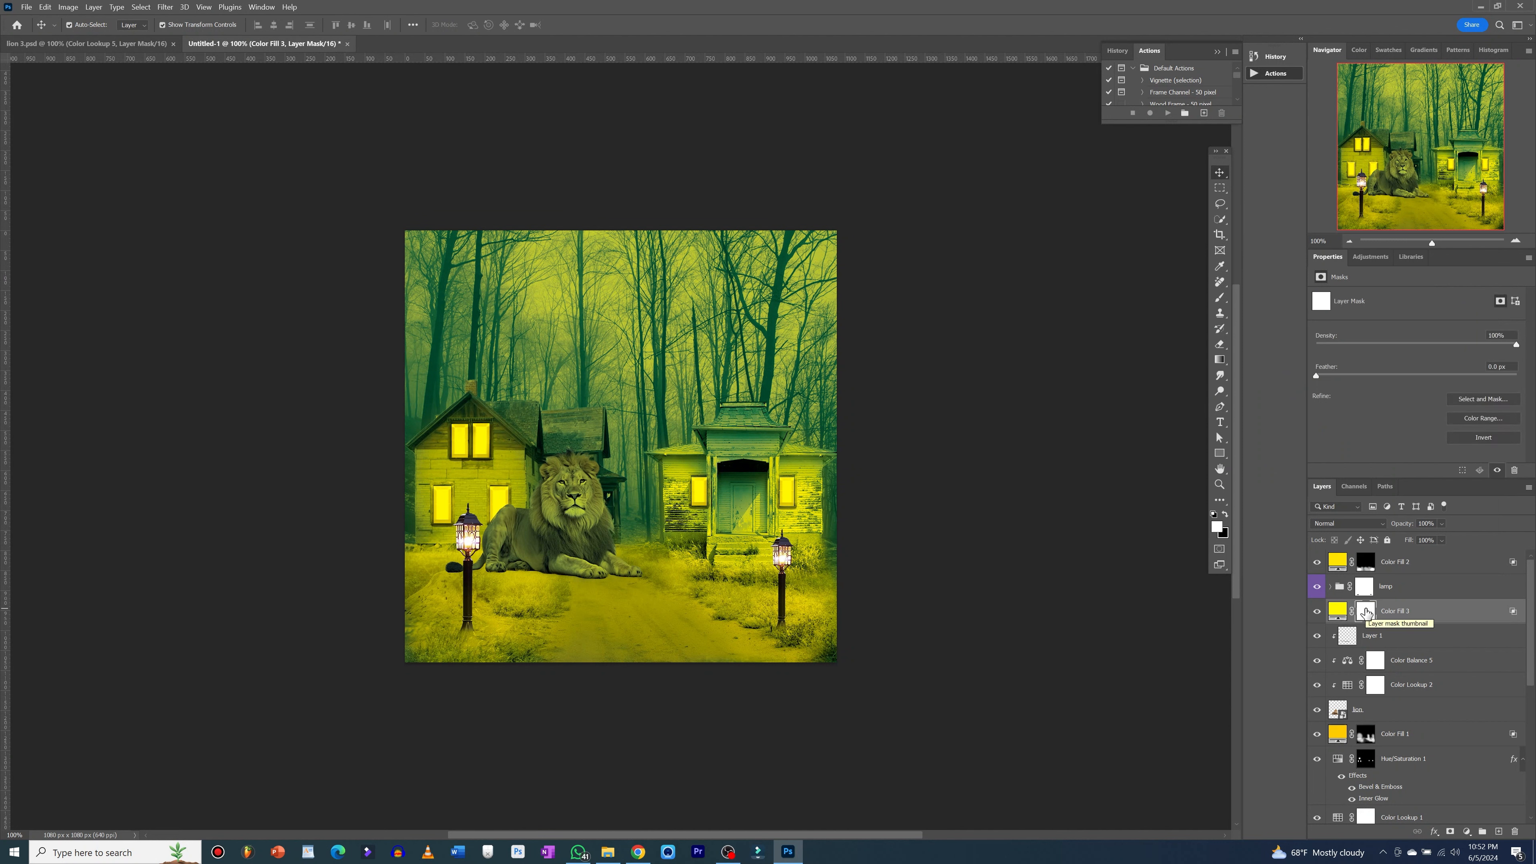
{"action": "key", "text": "ctrl+i"}
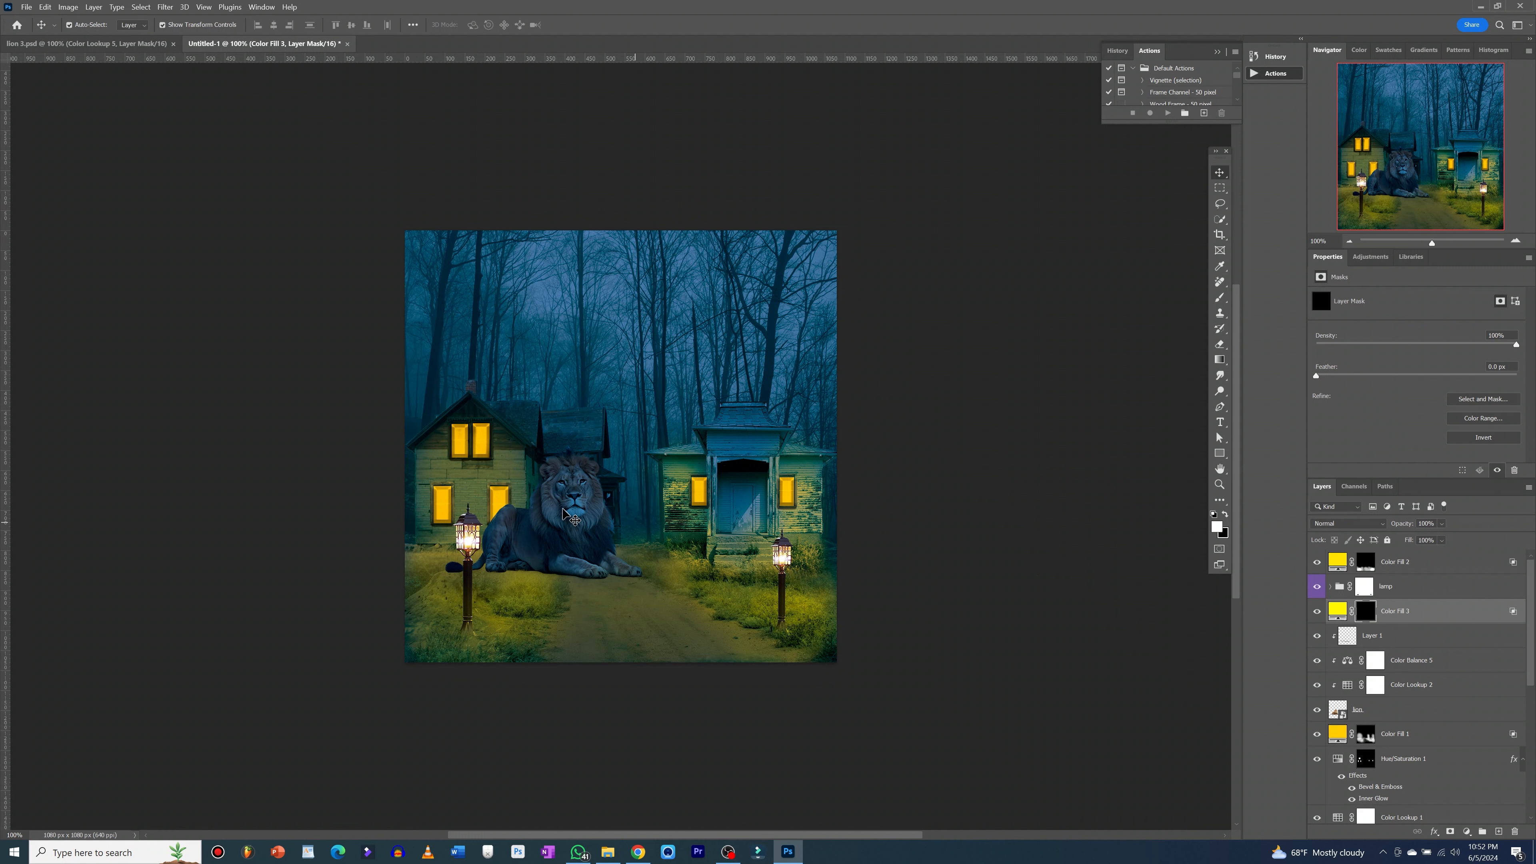
- Paint soft white on the yellow fill's mask over the lion's body and head, raising the brush opacity from 36% to 75%
{"action": "key", "text": "b"}
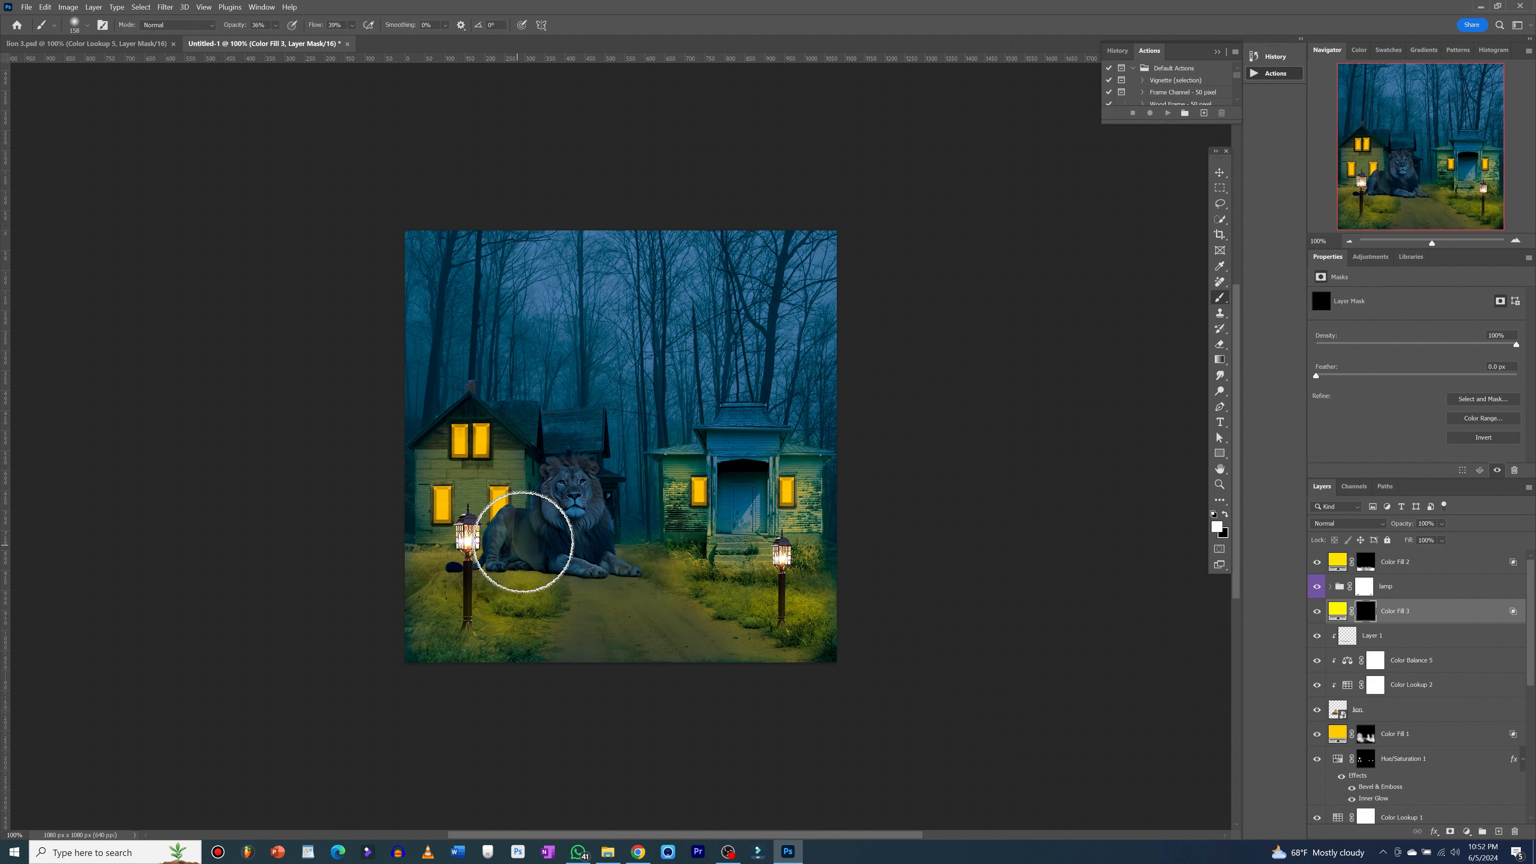
{"action": "mouse_move", "coordinate": [504, 539]}
{"action": "left_mouse_down"}
{"action": "mouse_move", "coordinate": [549, 573]}
{"action": "mouse_move", "coordinate": [602, 559]}
{"action": "mouse_move", "coordinate": [492, 556]}
{"action": "mouse_move", "coordinate": [497, 542]}
{"action": "mouse_move", "coordinate": [452, 565]}
{"action": "mouse_move", "coordinate": [488, 566]}
{"action": "mouse_move", "coordinate": [528, 533]}
{"action": "mouse_move", "coordinate": [541, 550]}
{"action": "left_mouse_up"}
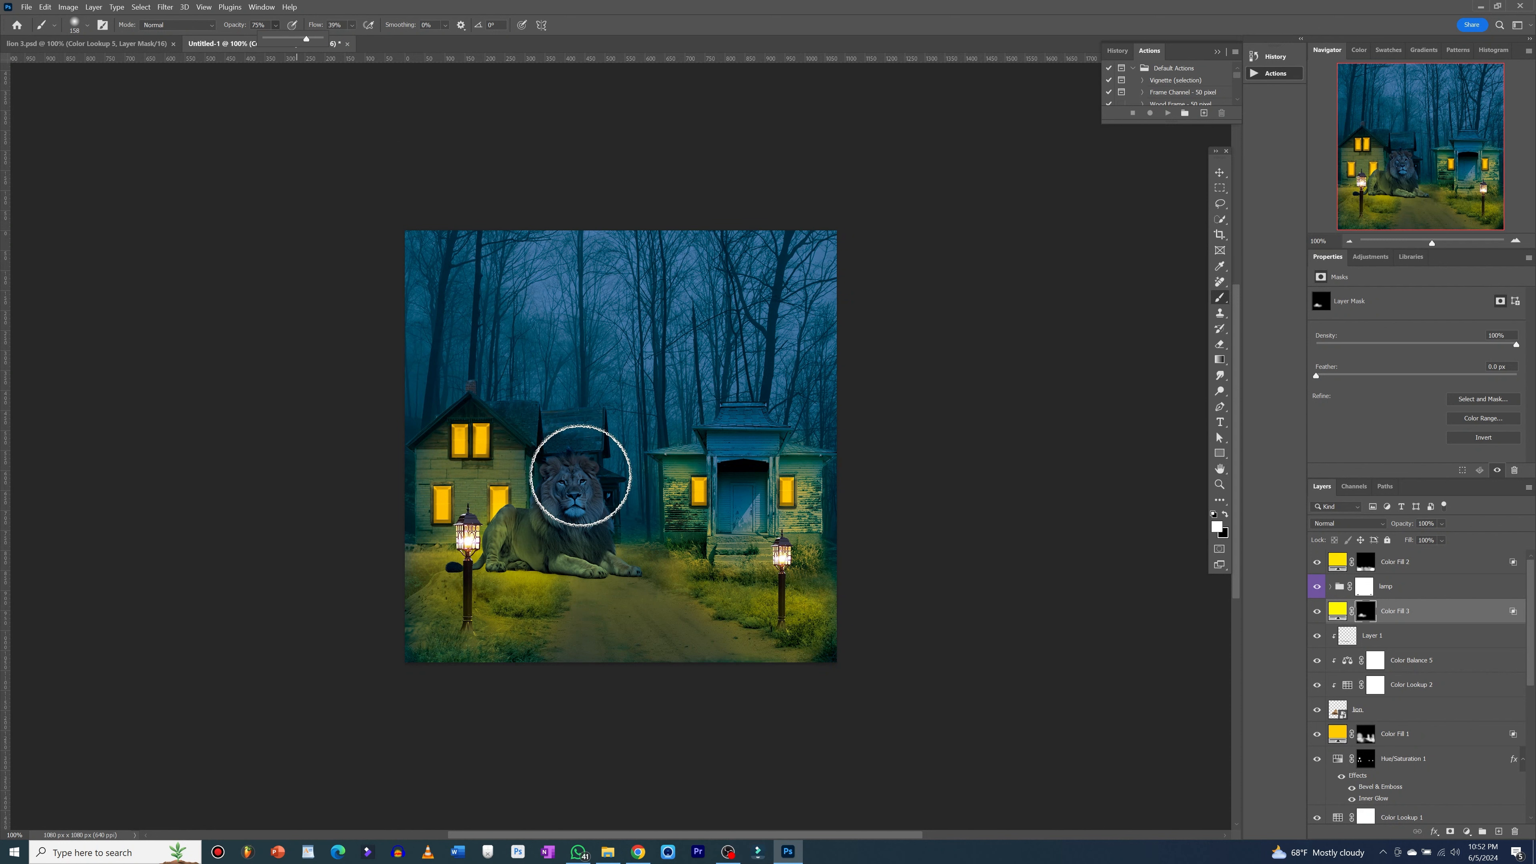
{"action": "mouse_move", "coordinate": [575, 480]}
{"action": "left_mouse_down"}
{"action": "mouse_move", "coordinate": [583, 491]}
{"action": "mouse_move", "coordinate": [548, 498]}
{"action": "mouse_move", "coordinate": [579, 507]}
{"action": "left_mouse_up"}
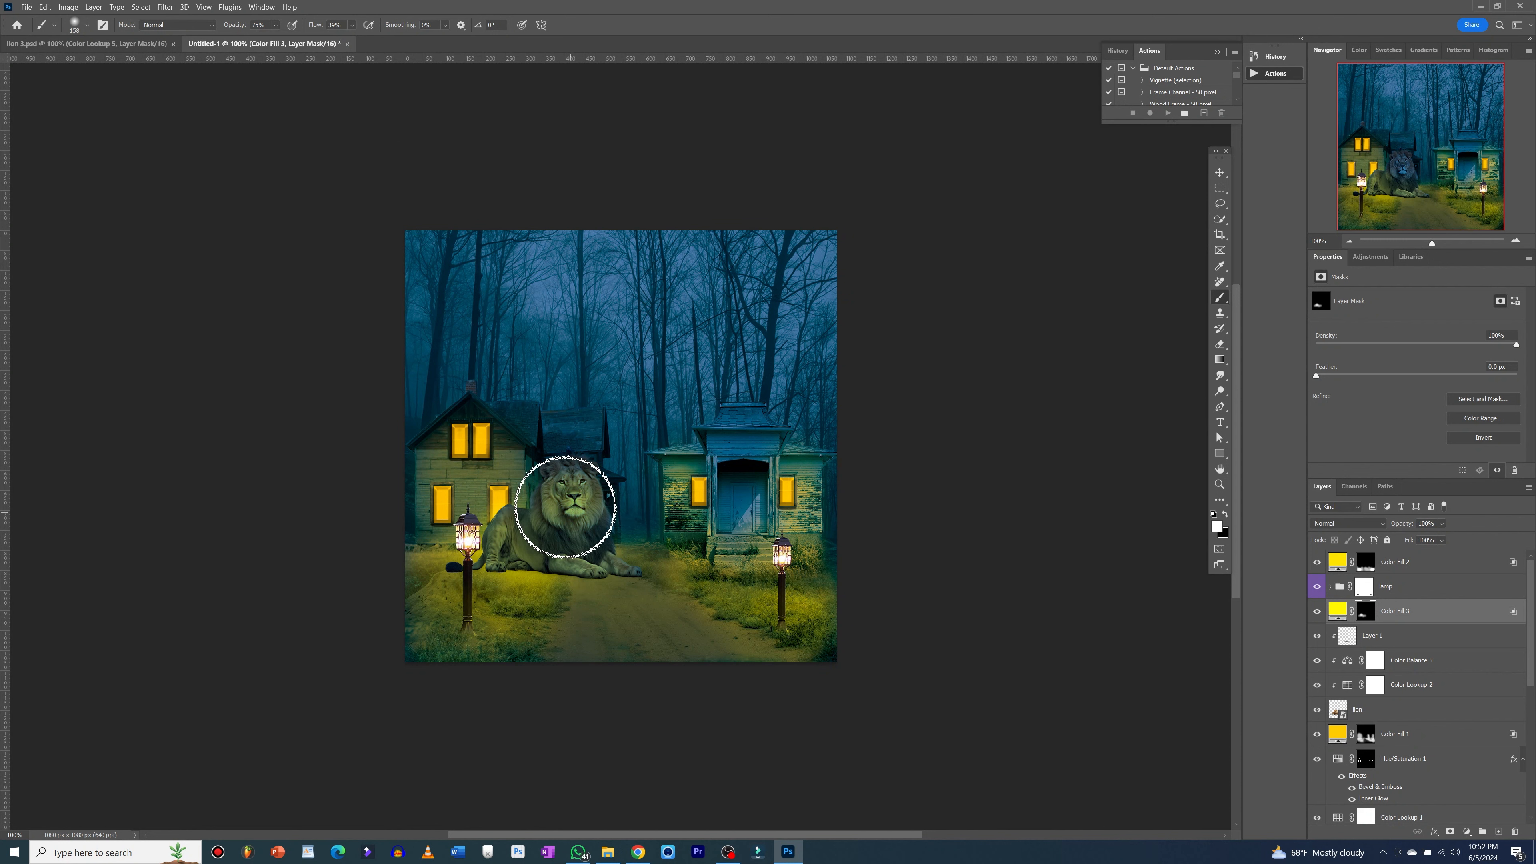
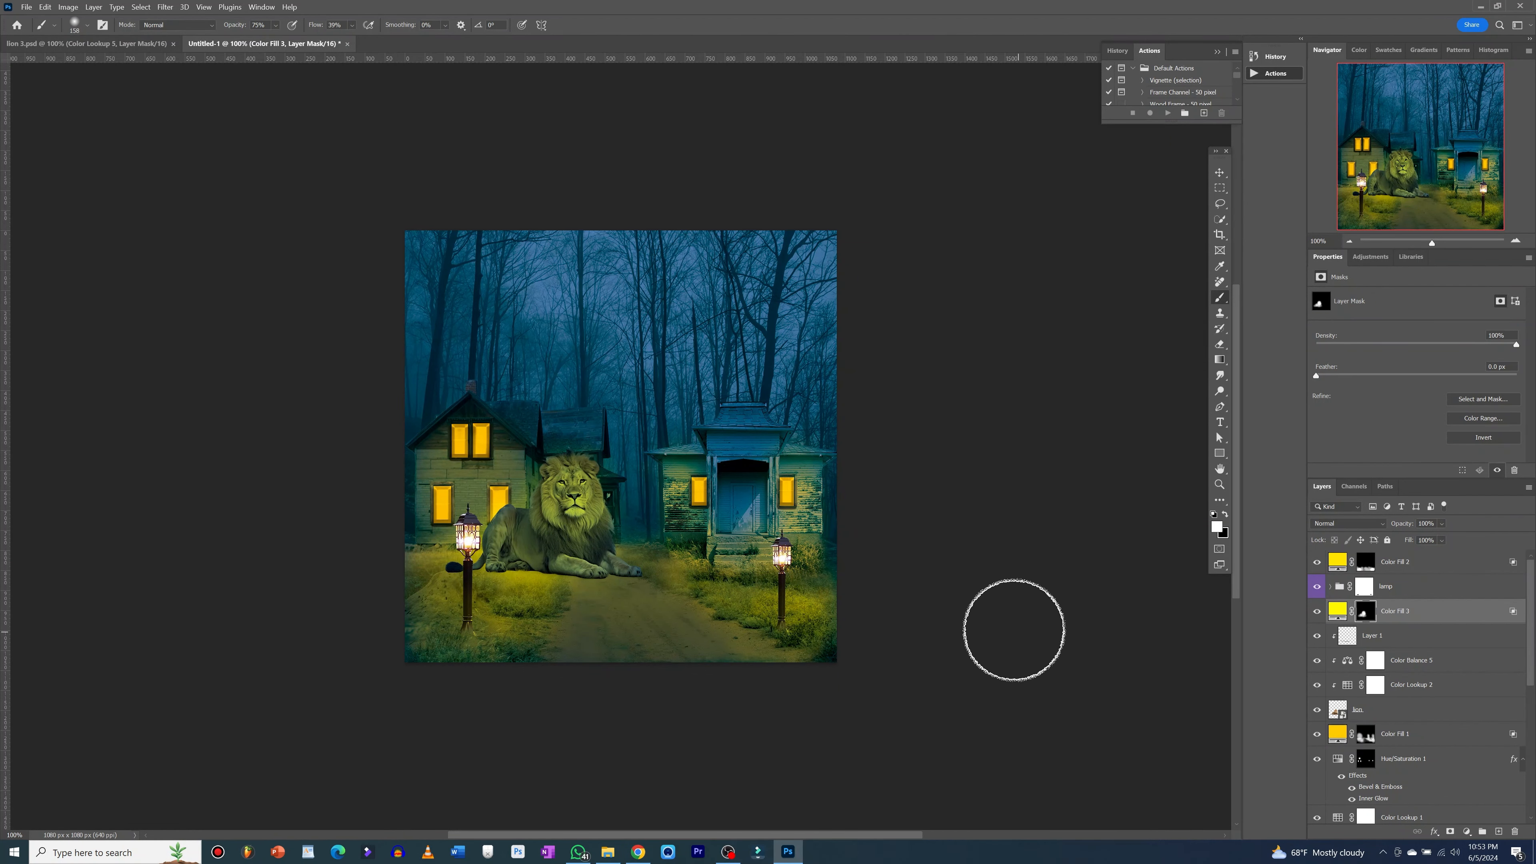
- Add a Solid Color fill in yellow #fffc00 directly above the lamp group and invert its mask to black
{"action": "key", "text": "v"}
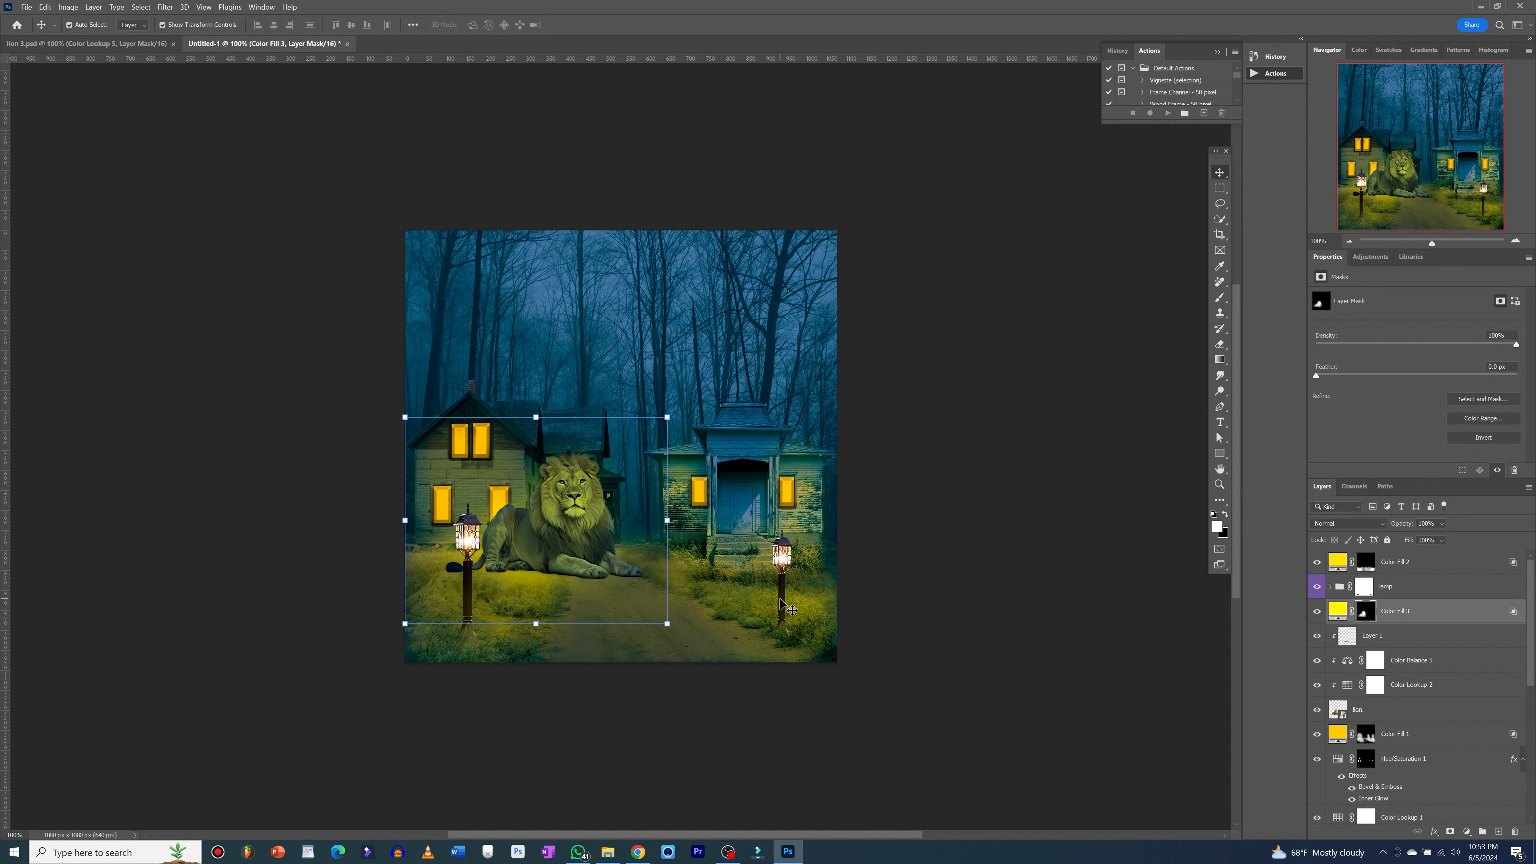
{"action": "left_click", "coordinate": [780, 601]}
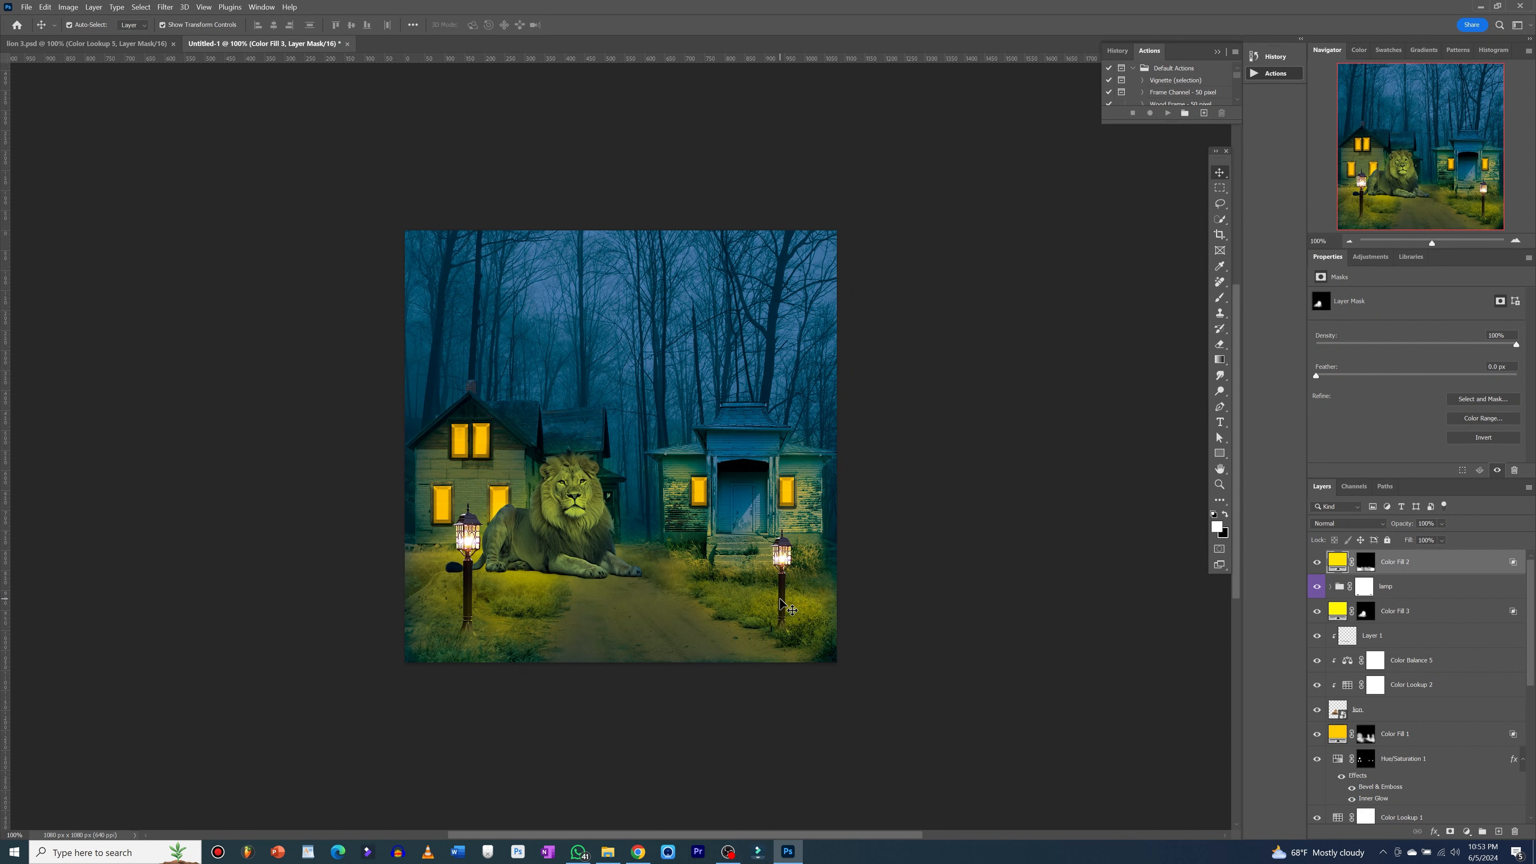
{"action": "left_click", "coordinate": [1415, 594]}
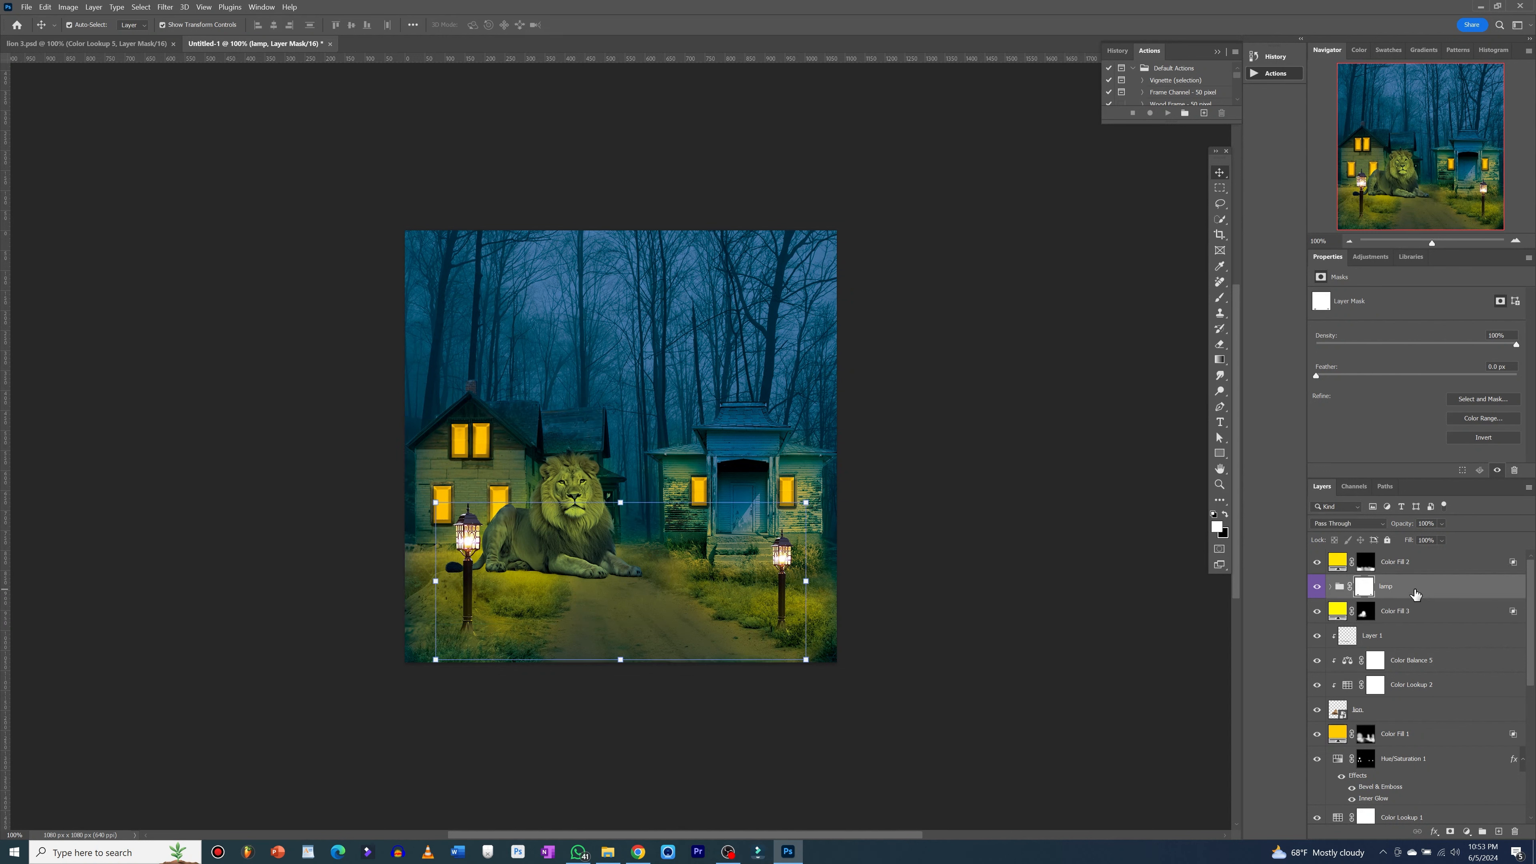
{"action": "left_click", "coordinate": [1423, 593]}
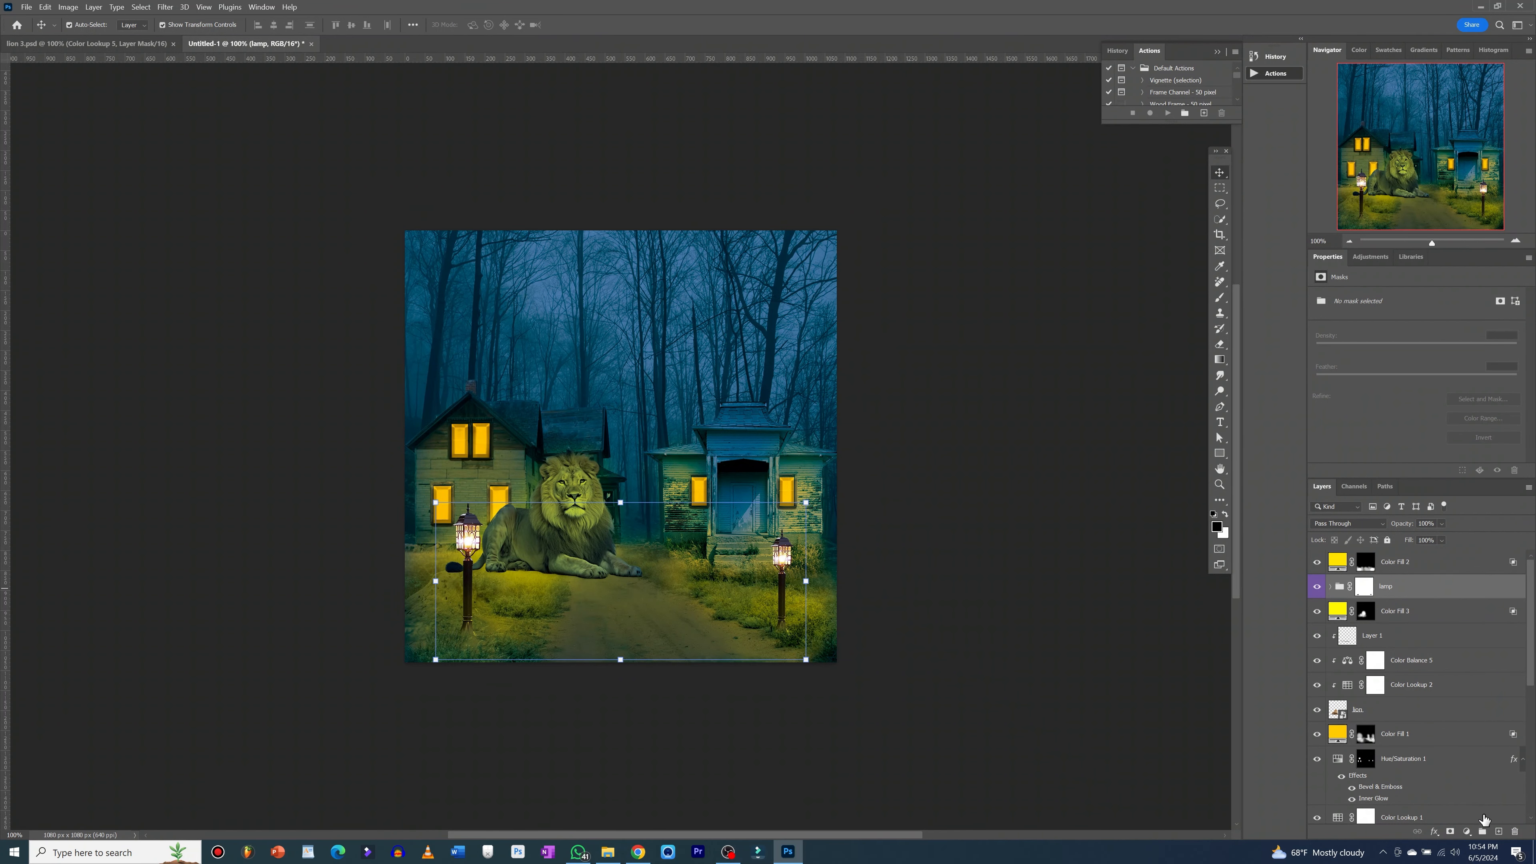
{"action": "left_click", "coordinate": [1467, 832]}
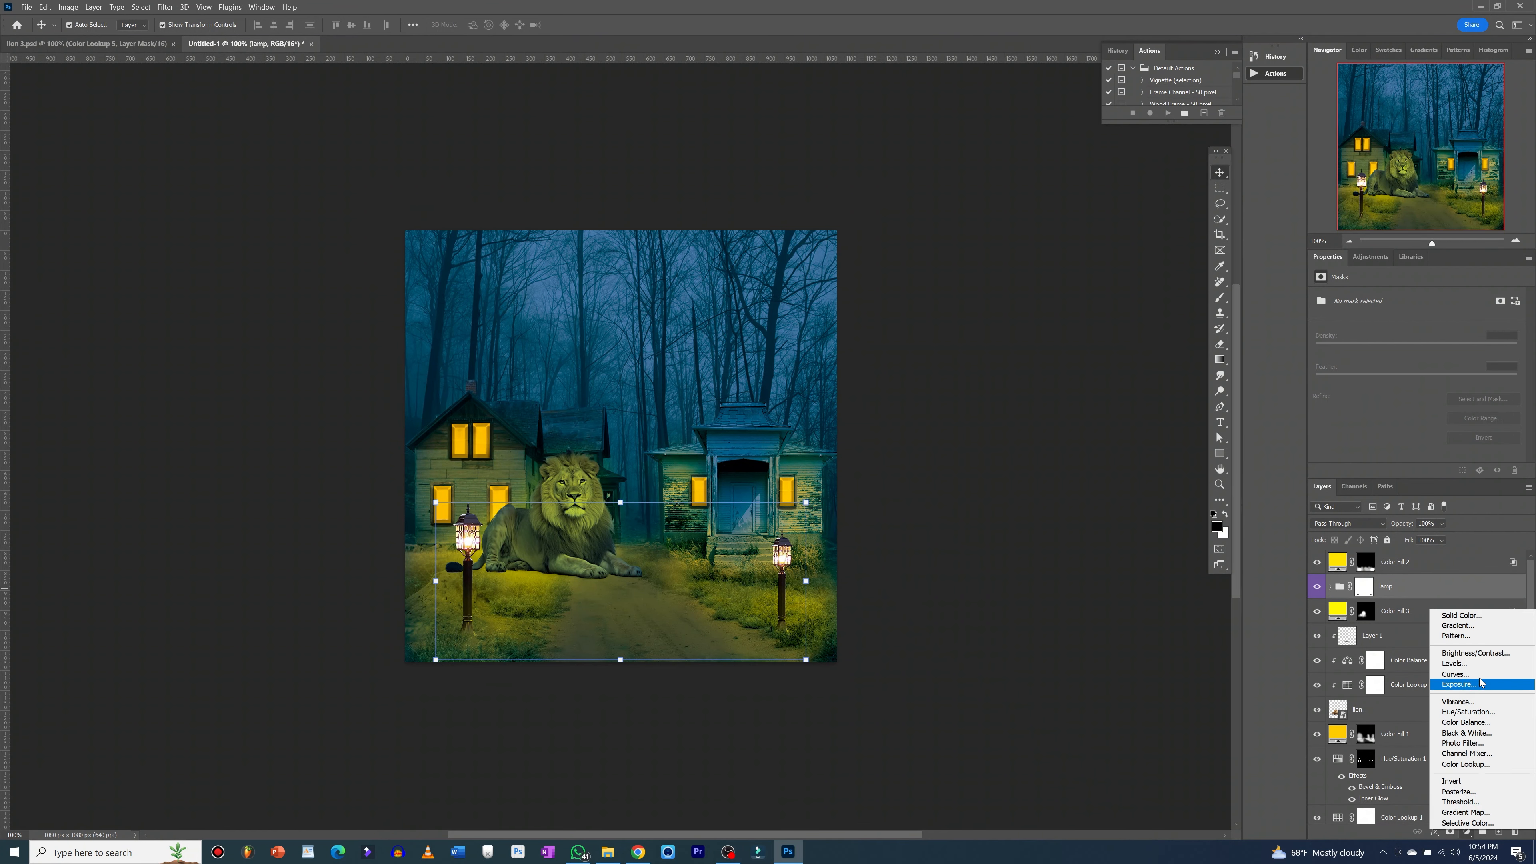
{"action": "left_click", "coordinate": [1485, 617]}
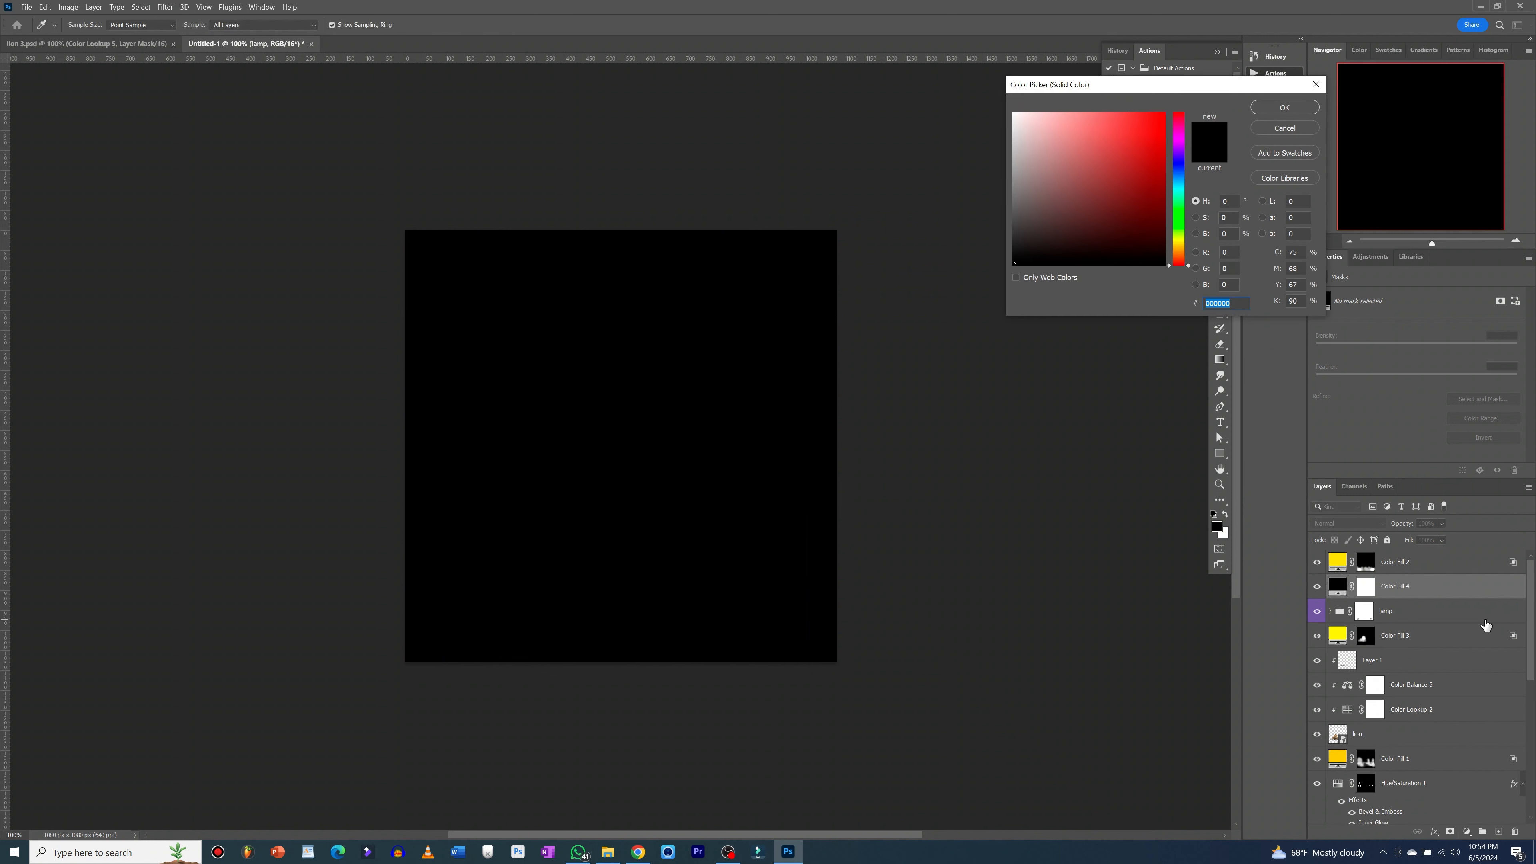
{"action": "left_click", "coordinate": [1178, 243]}
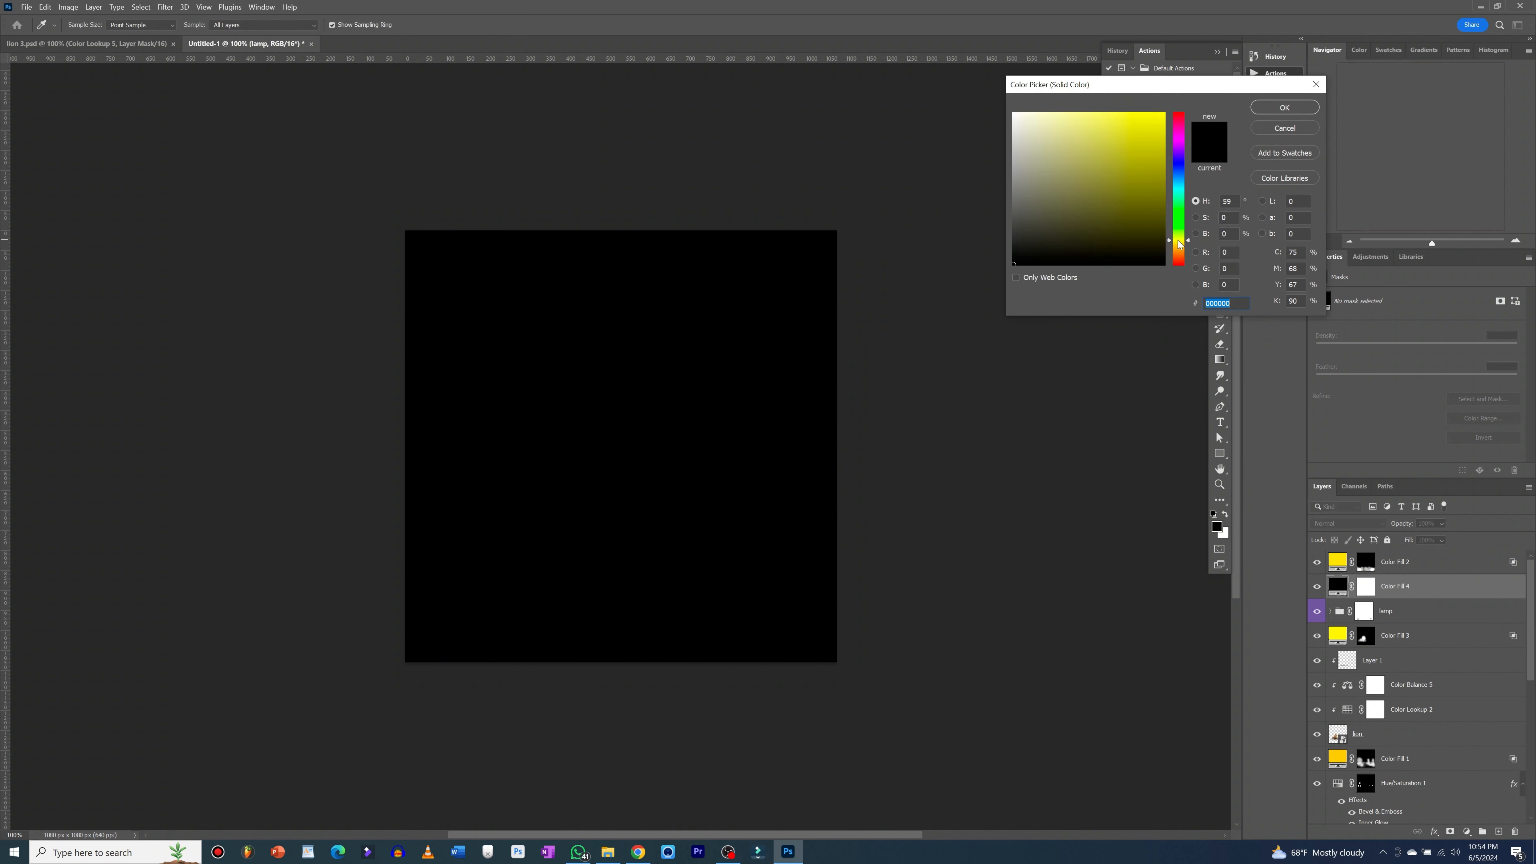
{"action": "left_click_drag", "start_coordinate": [1161, 121], "coordinate": [1187, 119]}
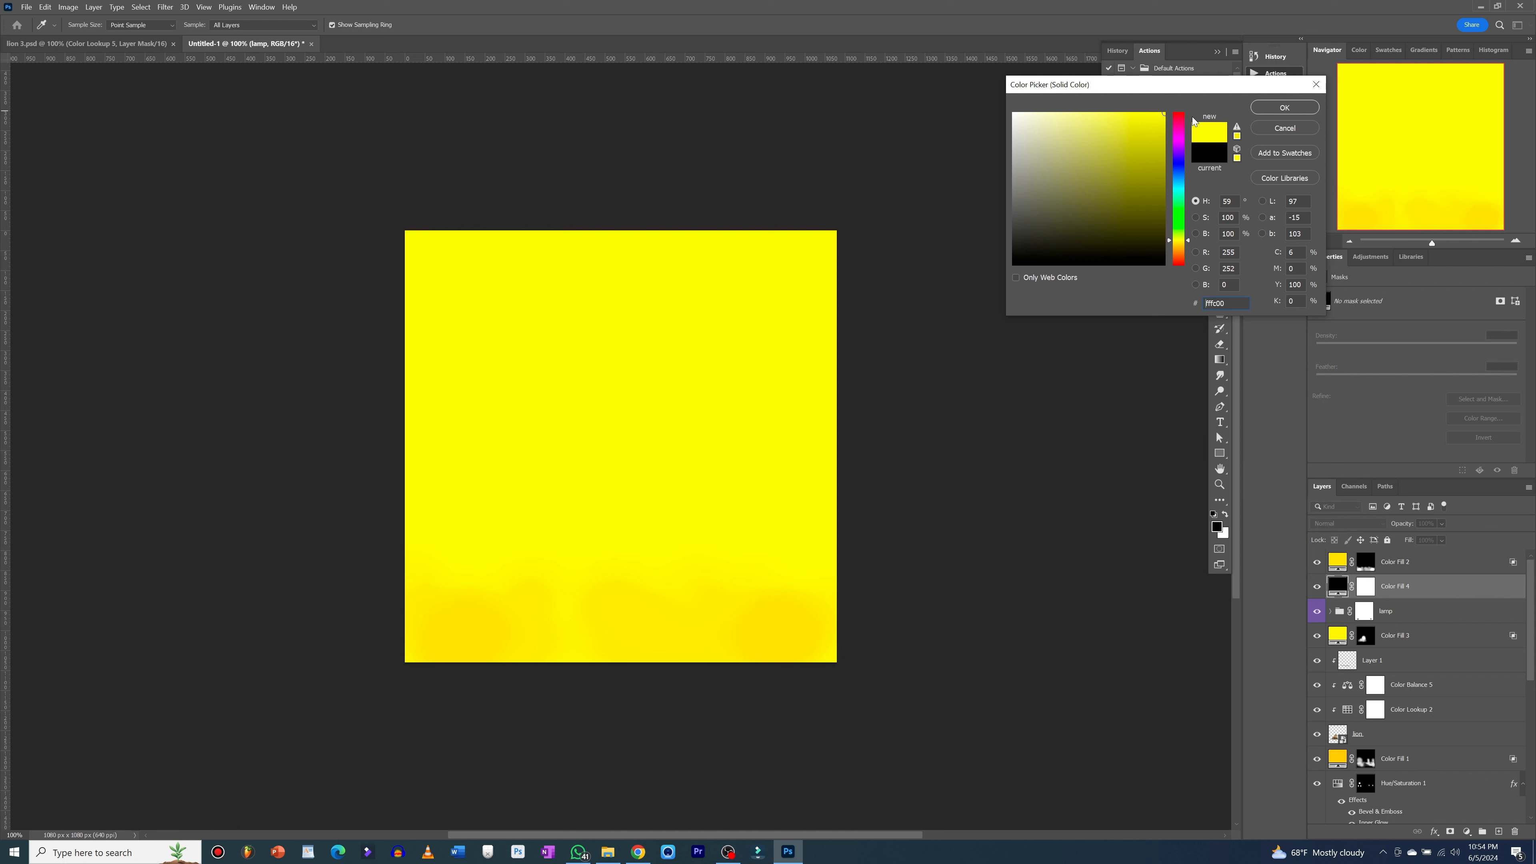
{"action": "left_click", "coordinate": [1278, 108]}
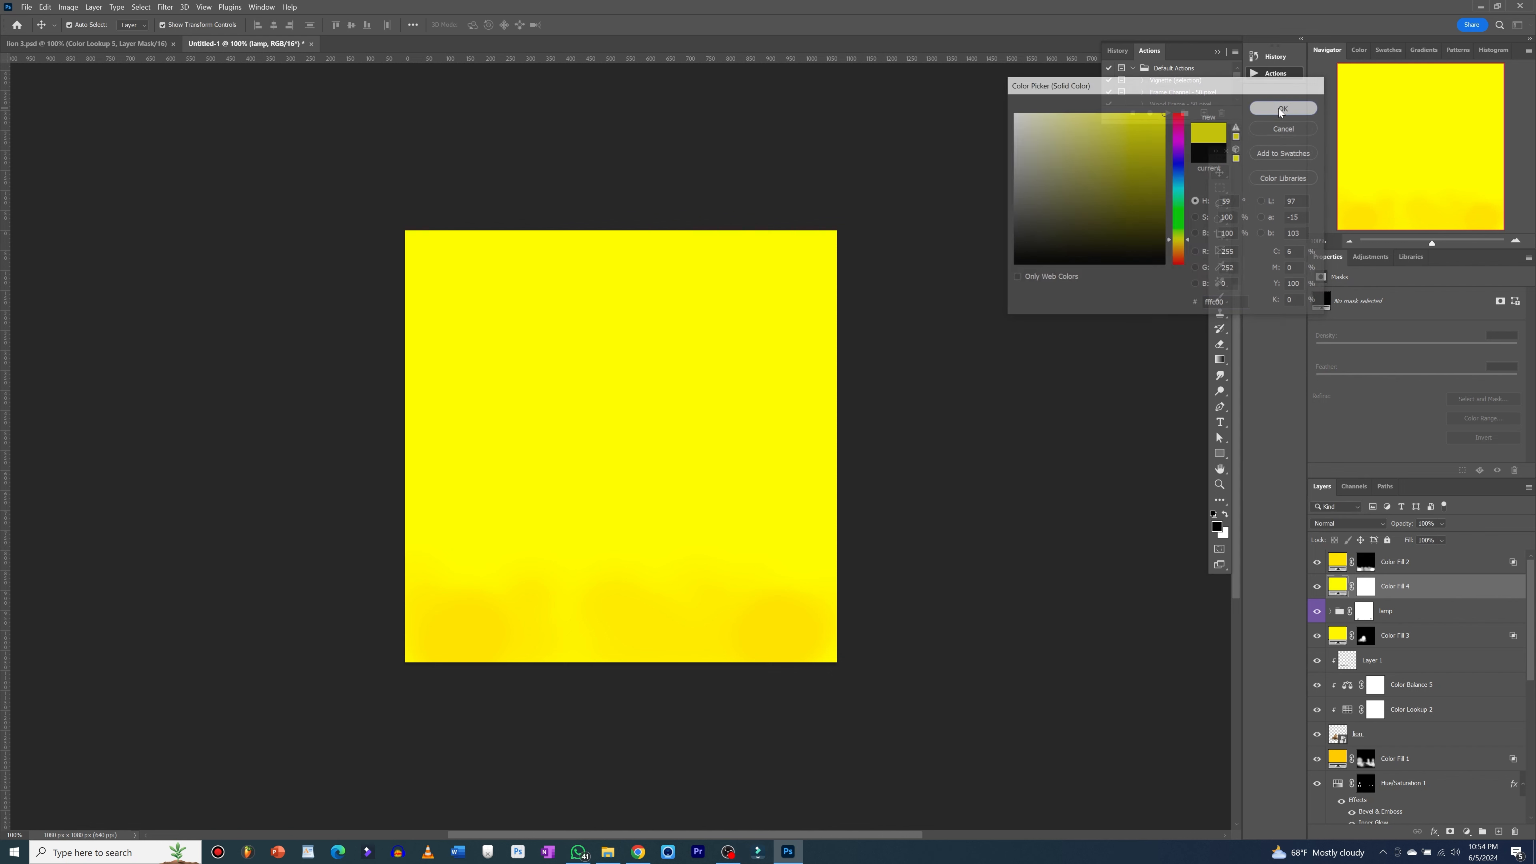
{"action": "left_click", "coordinate": [1366, 587]}
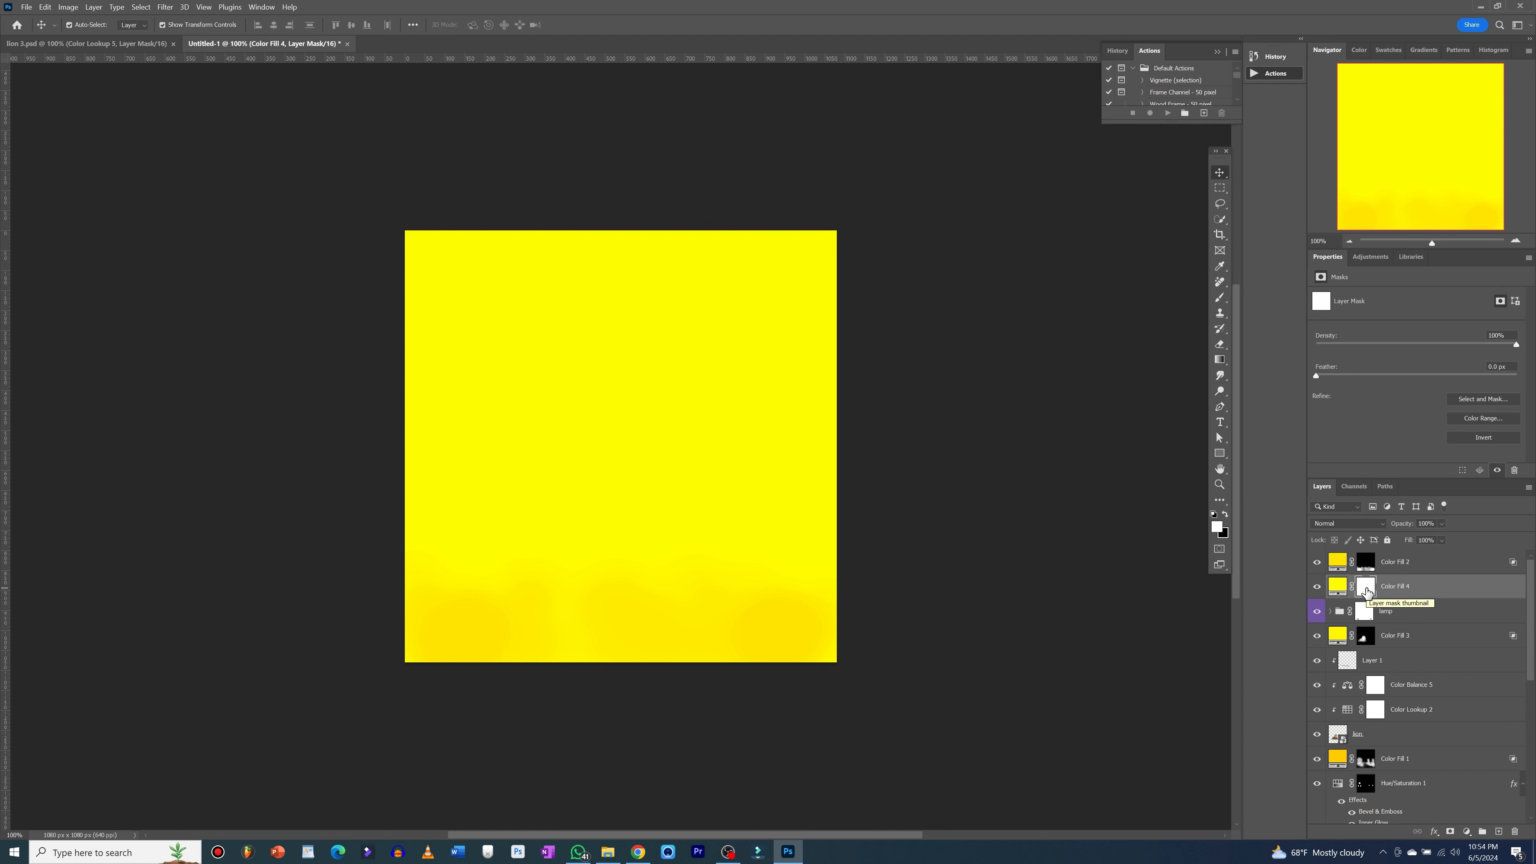
{"action": "key", "text": "ctrl+i"}
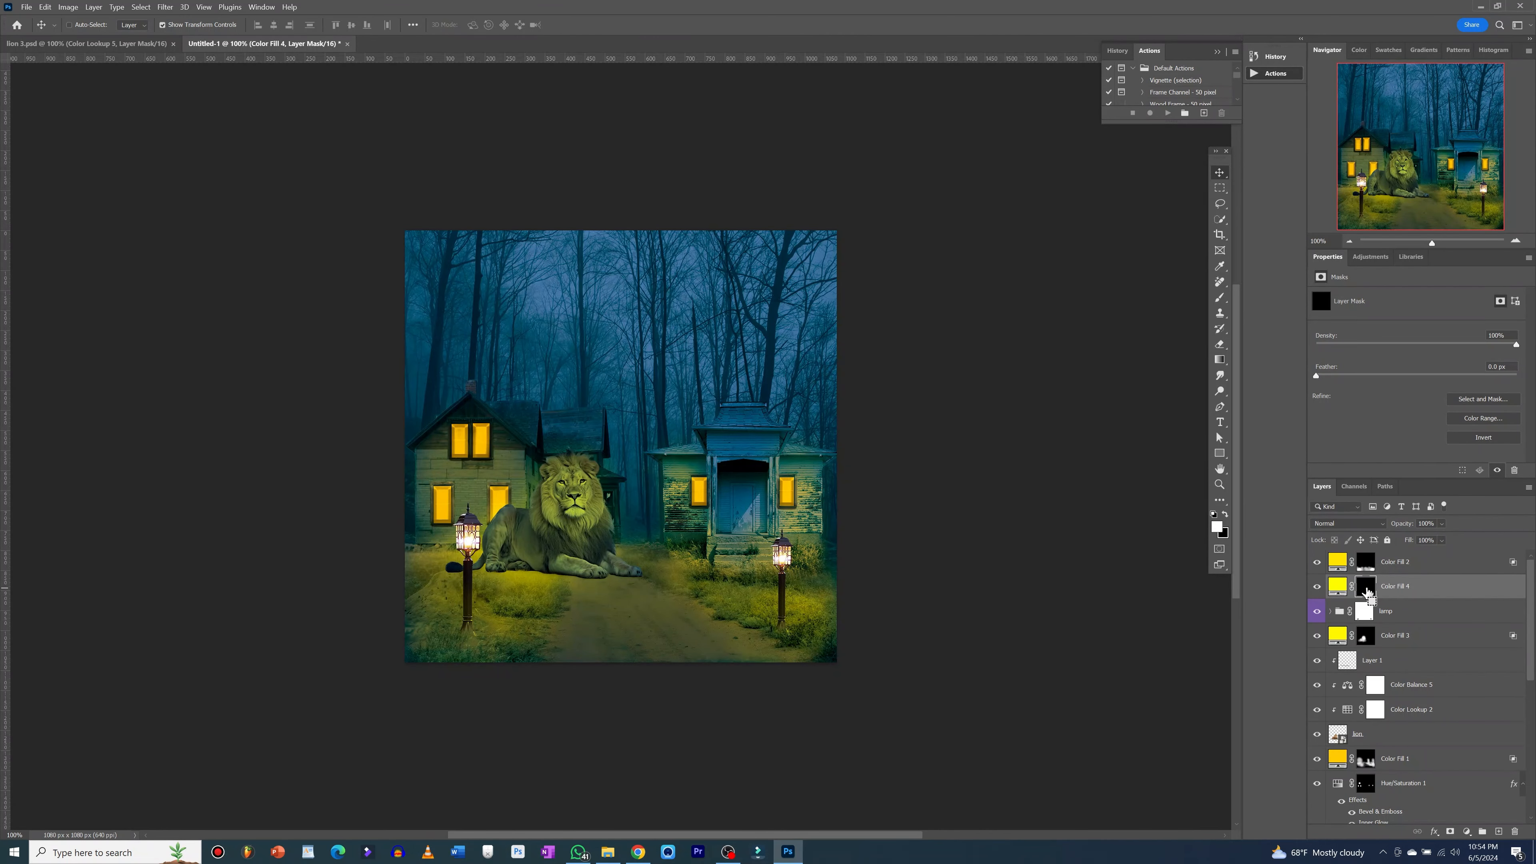
- Select the glass areas of both lamp heads with the Rectangular Marquee tool, adding each area to the selection
{"action": "key", "text": "ctrl+0"}
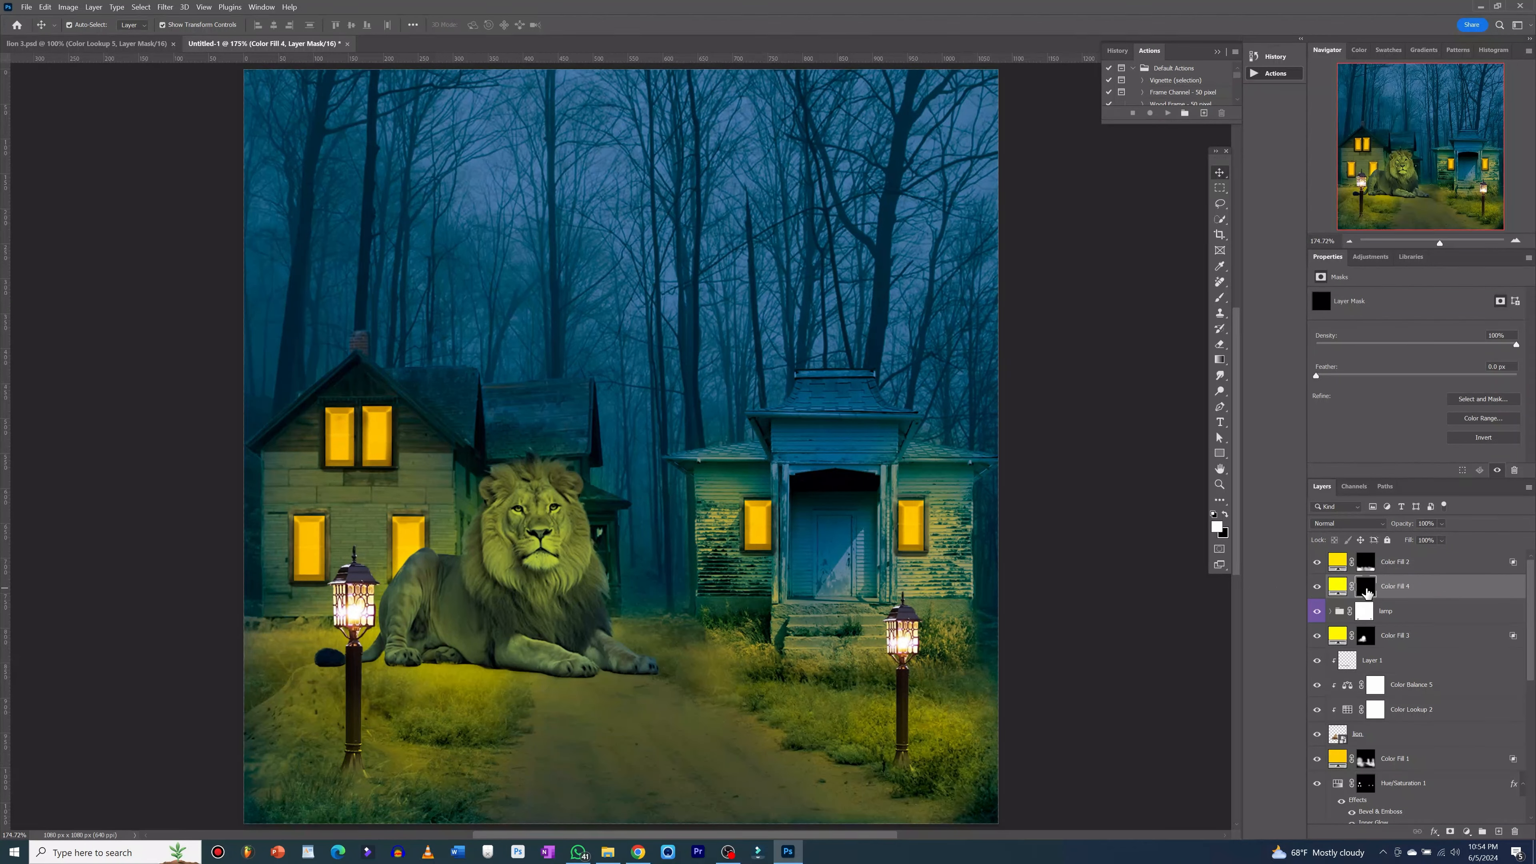
{"action": "key", "text": "m"}
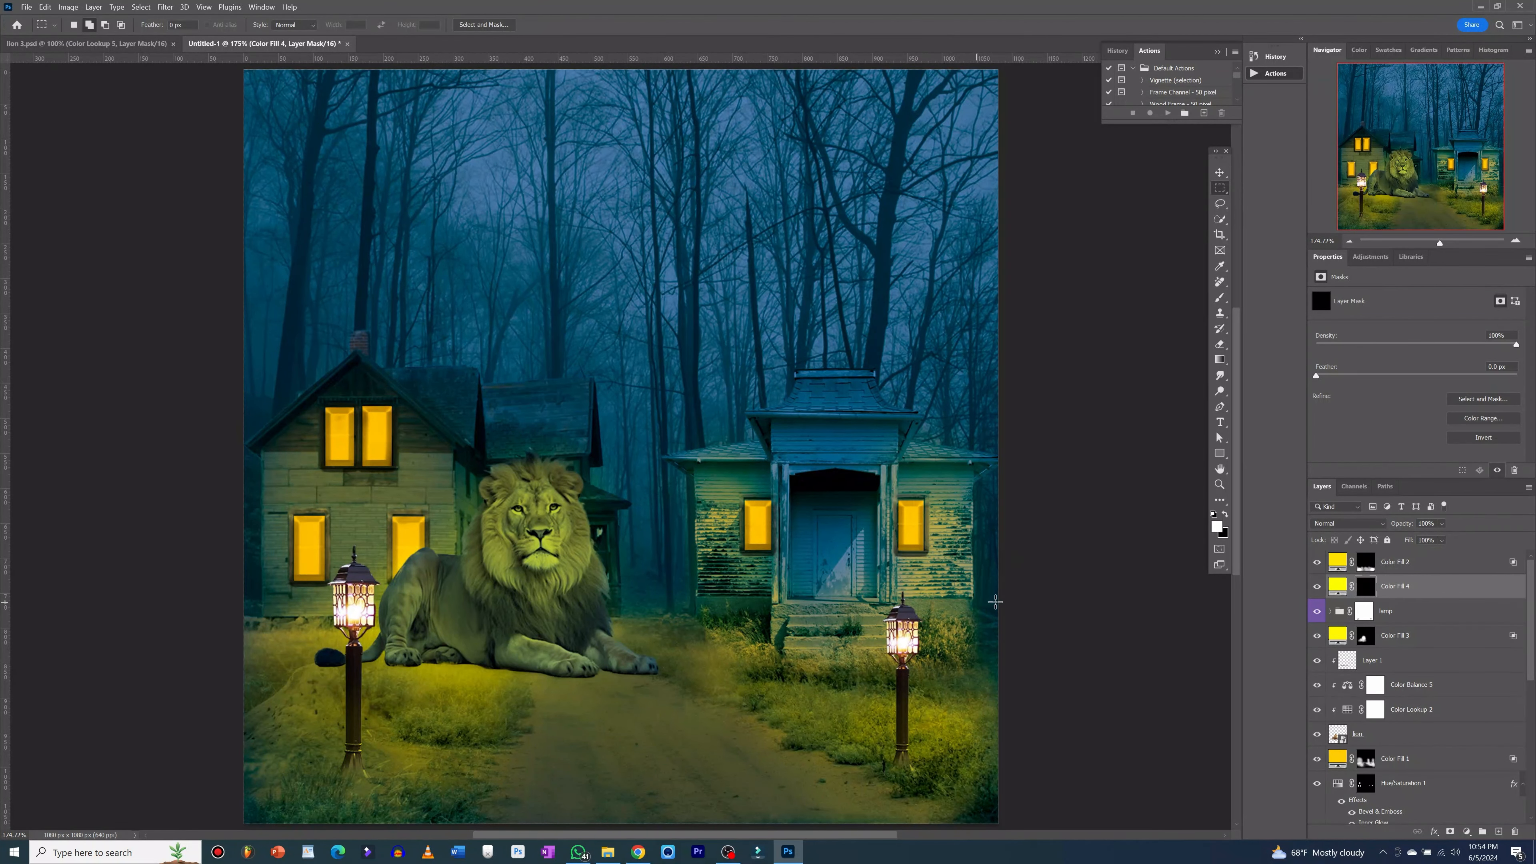
{"action": "key", "text": "z"}
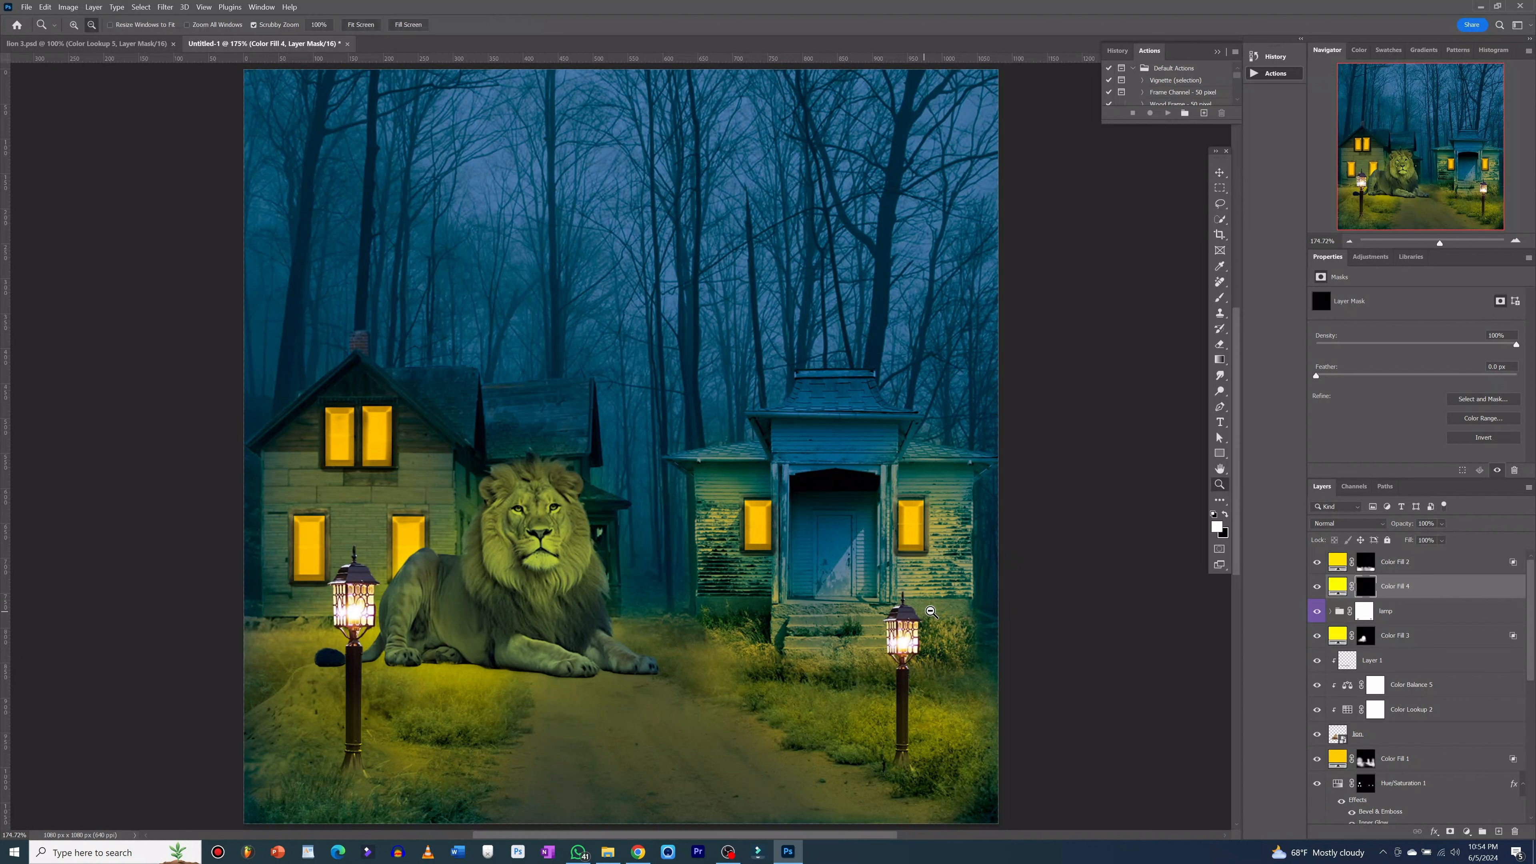
{"action": "left_click", "coordinate": [998, 618]}
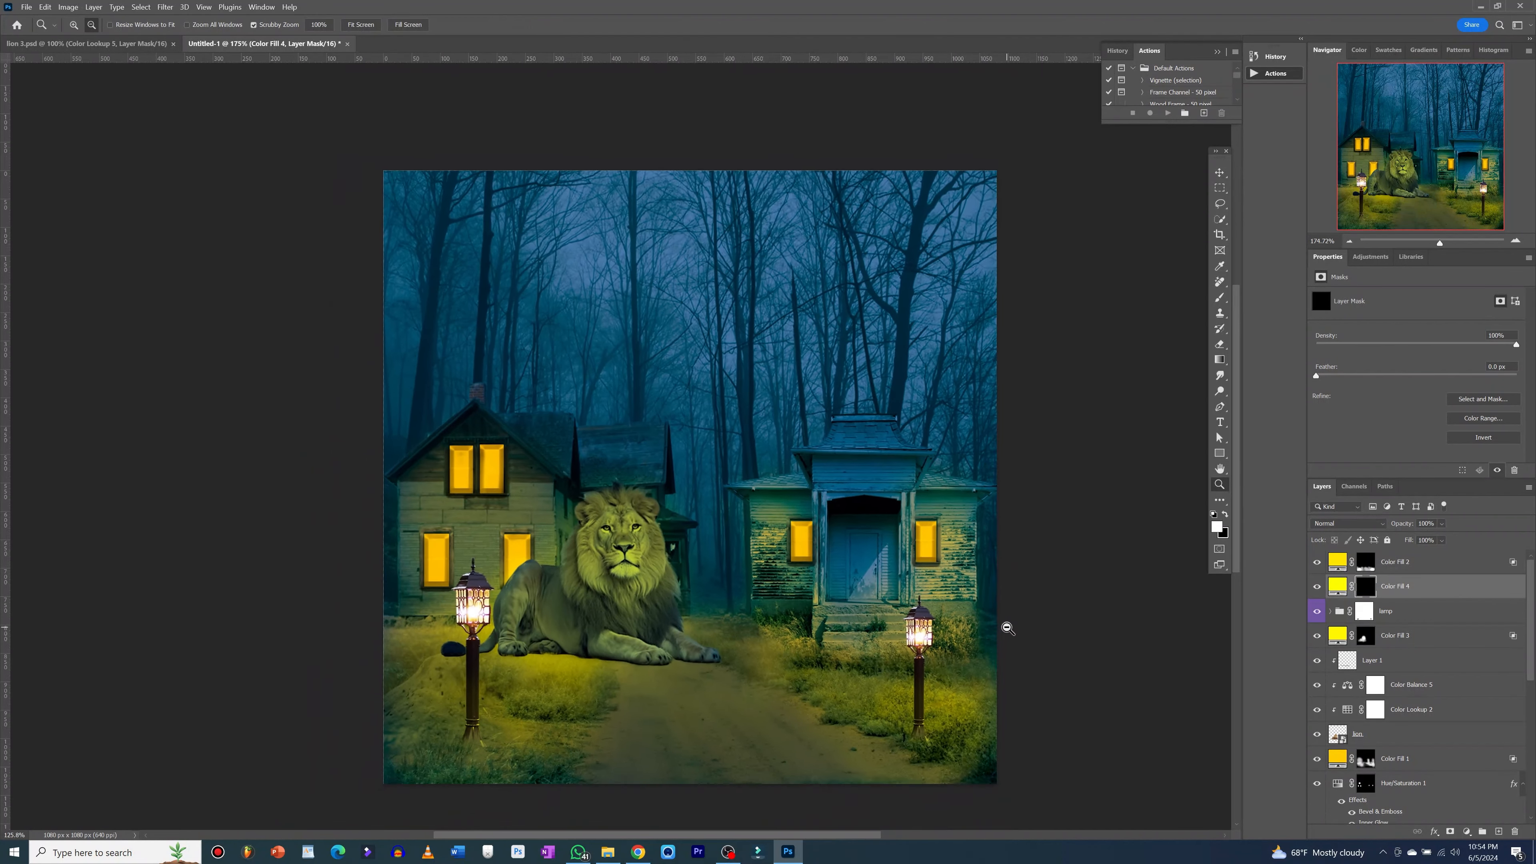
{"action": "left_click_drag", "start_coordinate": [1019, 634], "coordinate": [1041, 668]}
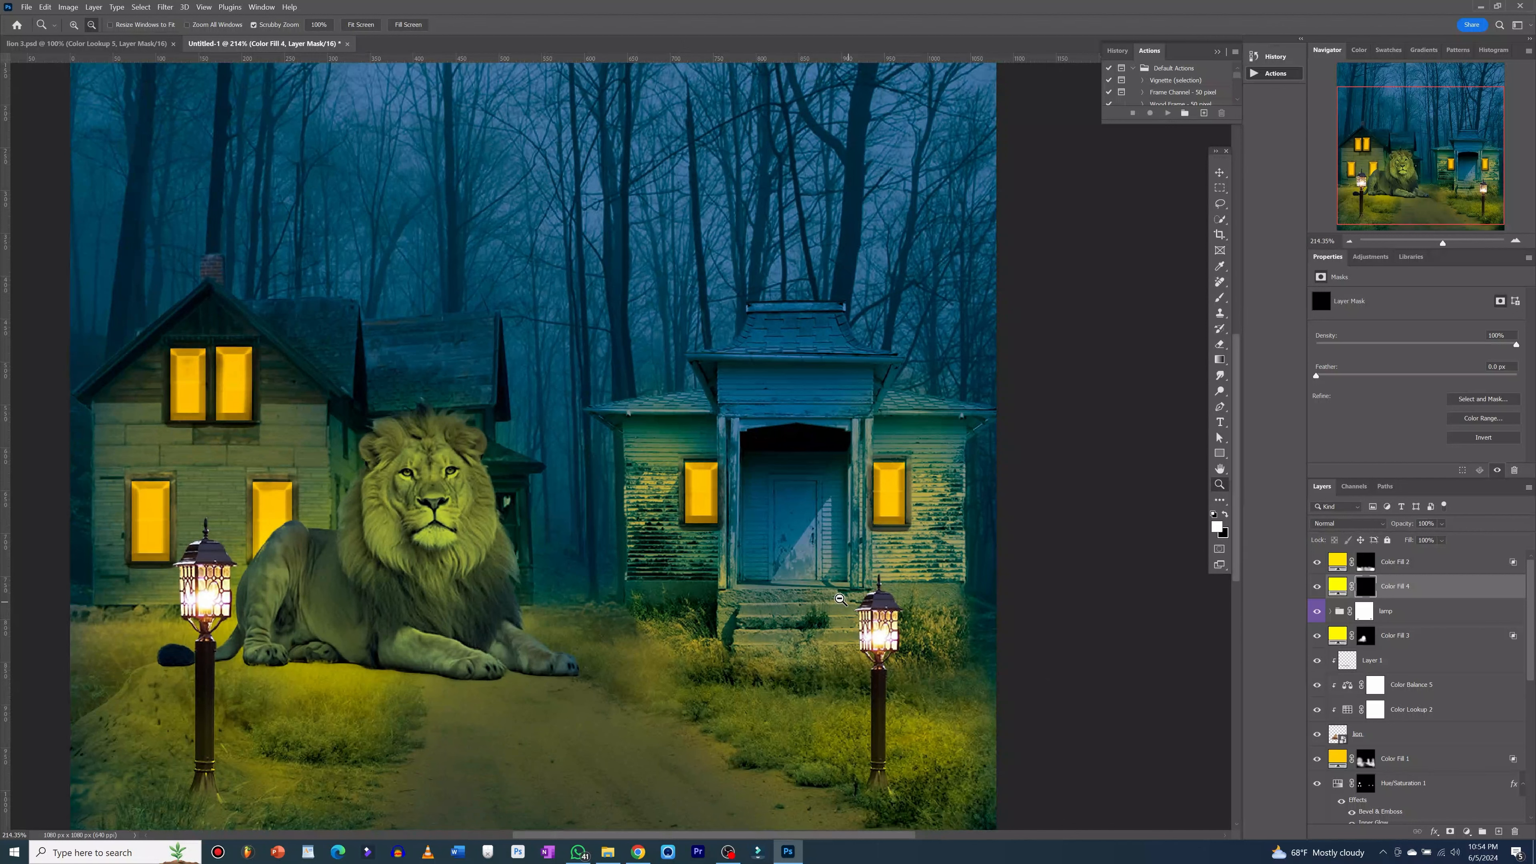
{"action": "key", "text": "m"}
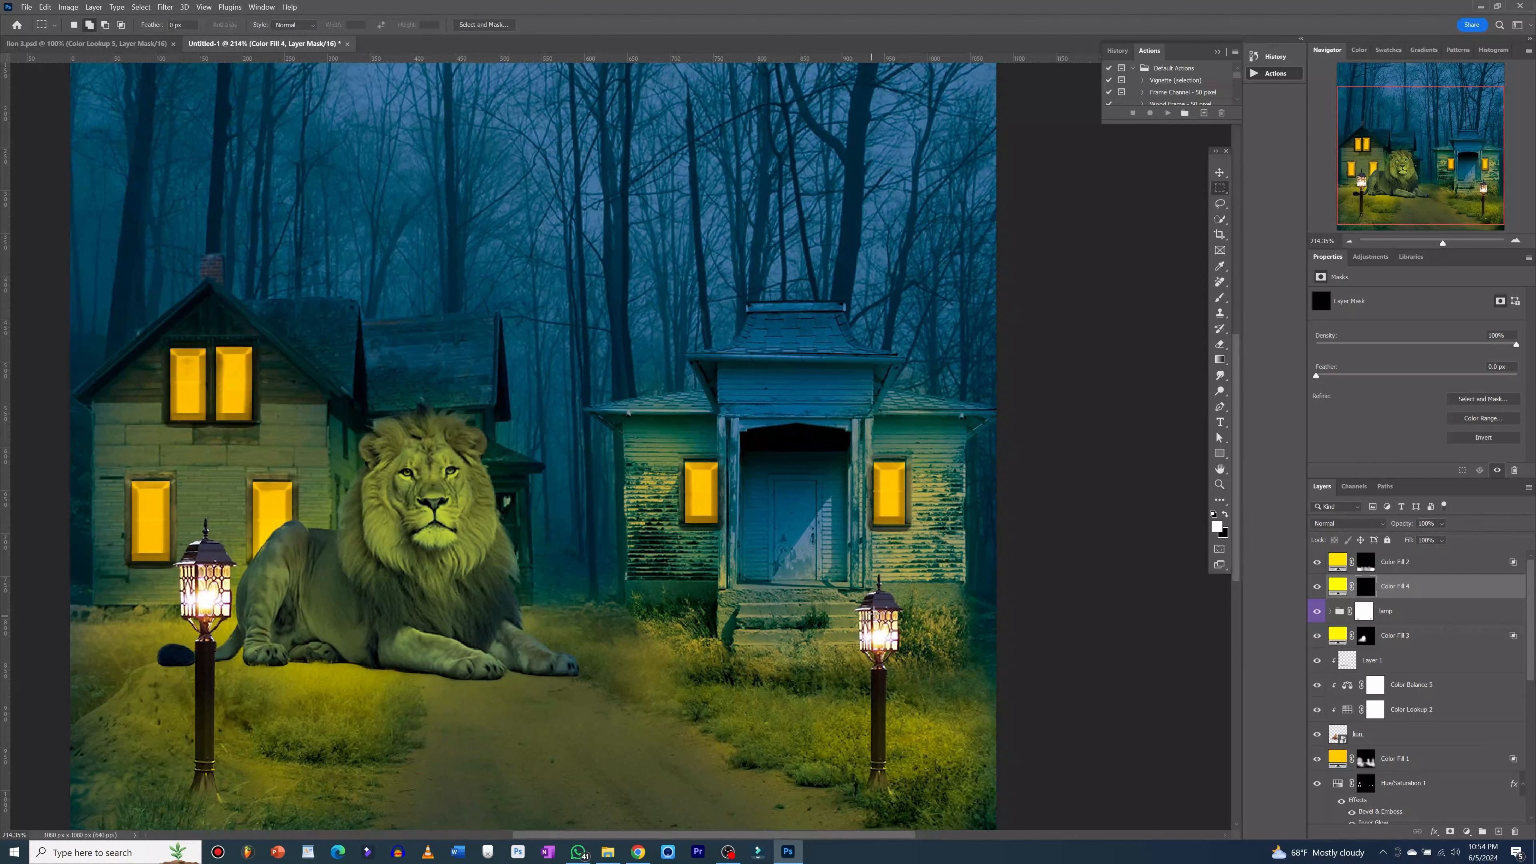
{"action": "left_click_drag", "start_coordinate": [861, 609], "coordinate": [902, 650]}
{"action": "left_click_drag", "start_coordinate": [855, 612], "coordinate": [881, 655]}
{"action": "left_click_drag", "start_coordinate": [202, 574], "coordinate": [234, 620]}
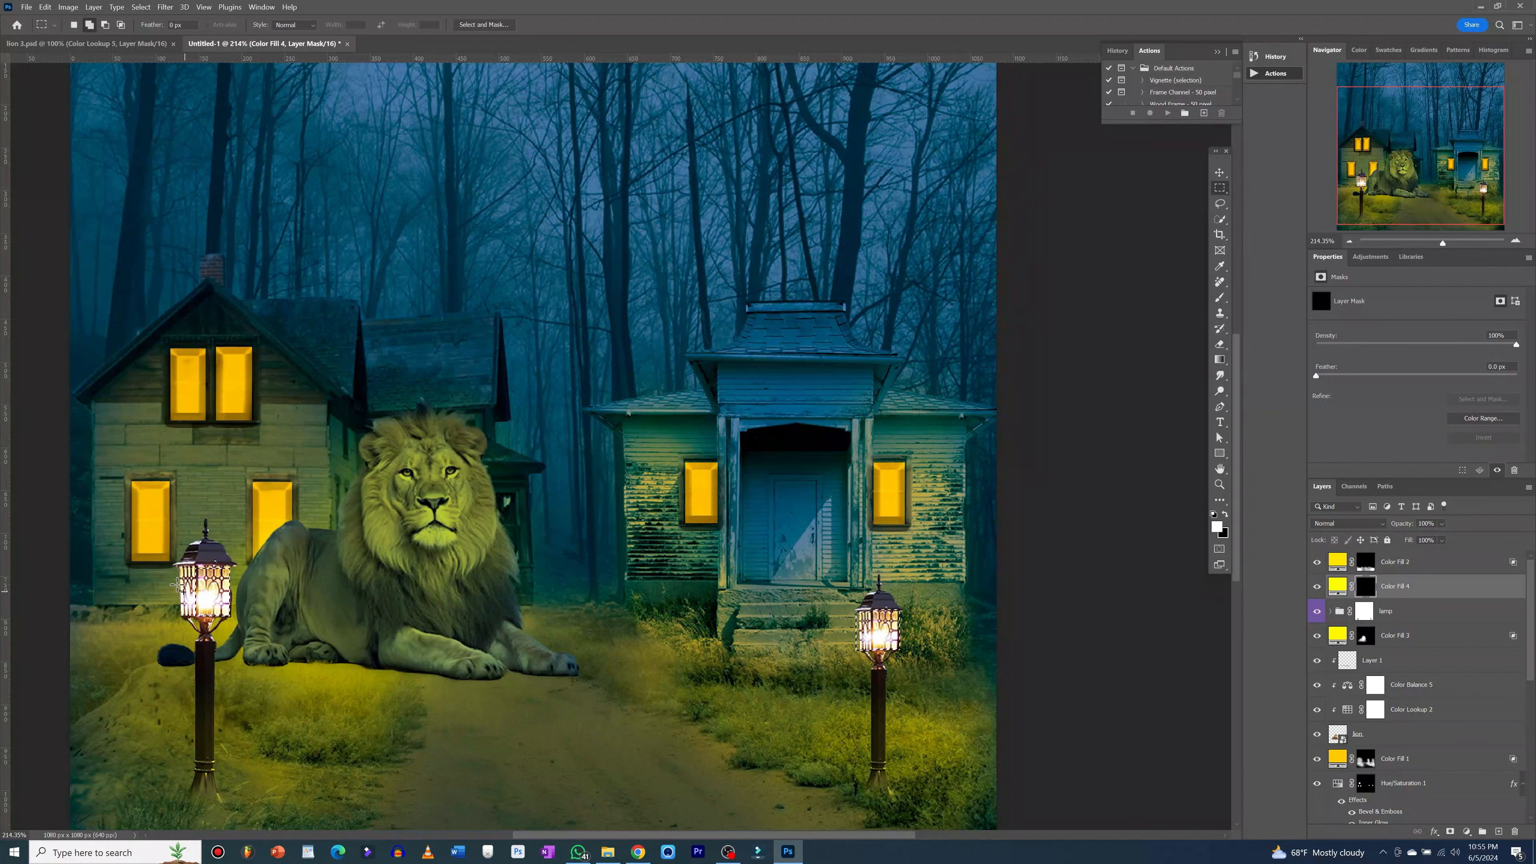
{"action": "left_click_drag", "start_coordinate": [174, 566], "coordinate": [205, 622]}
- Paint white on the new yellow fill's mask inside the selected glass of both lamps at 75% brush opacity
{"action": "key", "text": "b"}
{"action": "left_click_drag", "start_coordinate": [535, 641], "coordinate": [483, 635]}
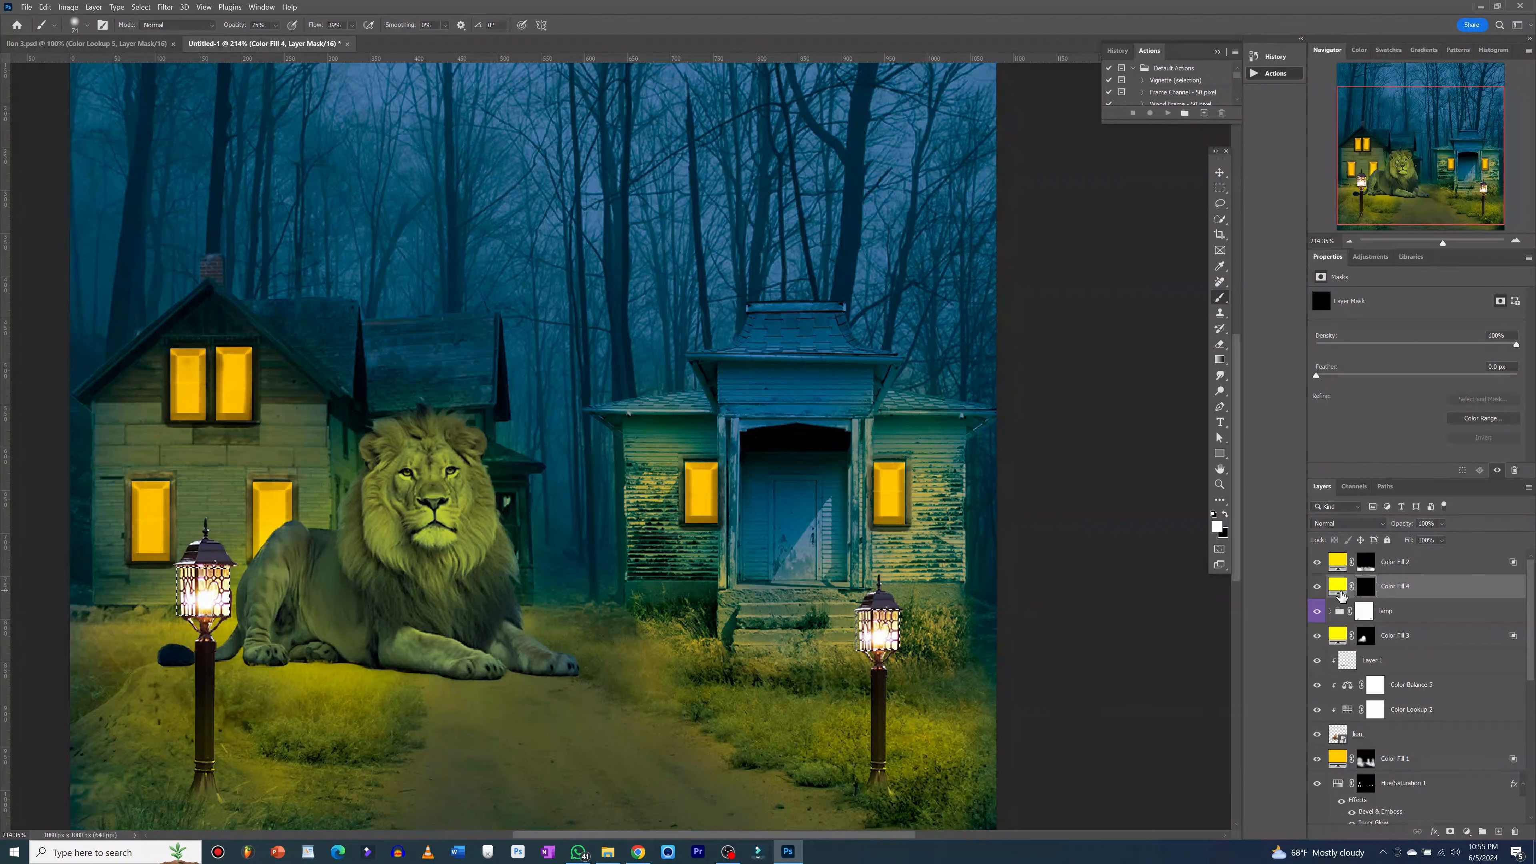
{"action": "mouse_move", "coordinate": [874, 649]}
{"action": "left_mouse_down"}
{"action": "mouse_move", "coordinate": [880, 632]}
{"action": "mouse_move", "coordinate": [861, 633]}
{"action": "left_mouse_up"}
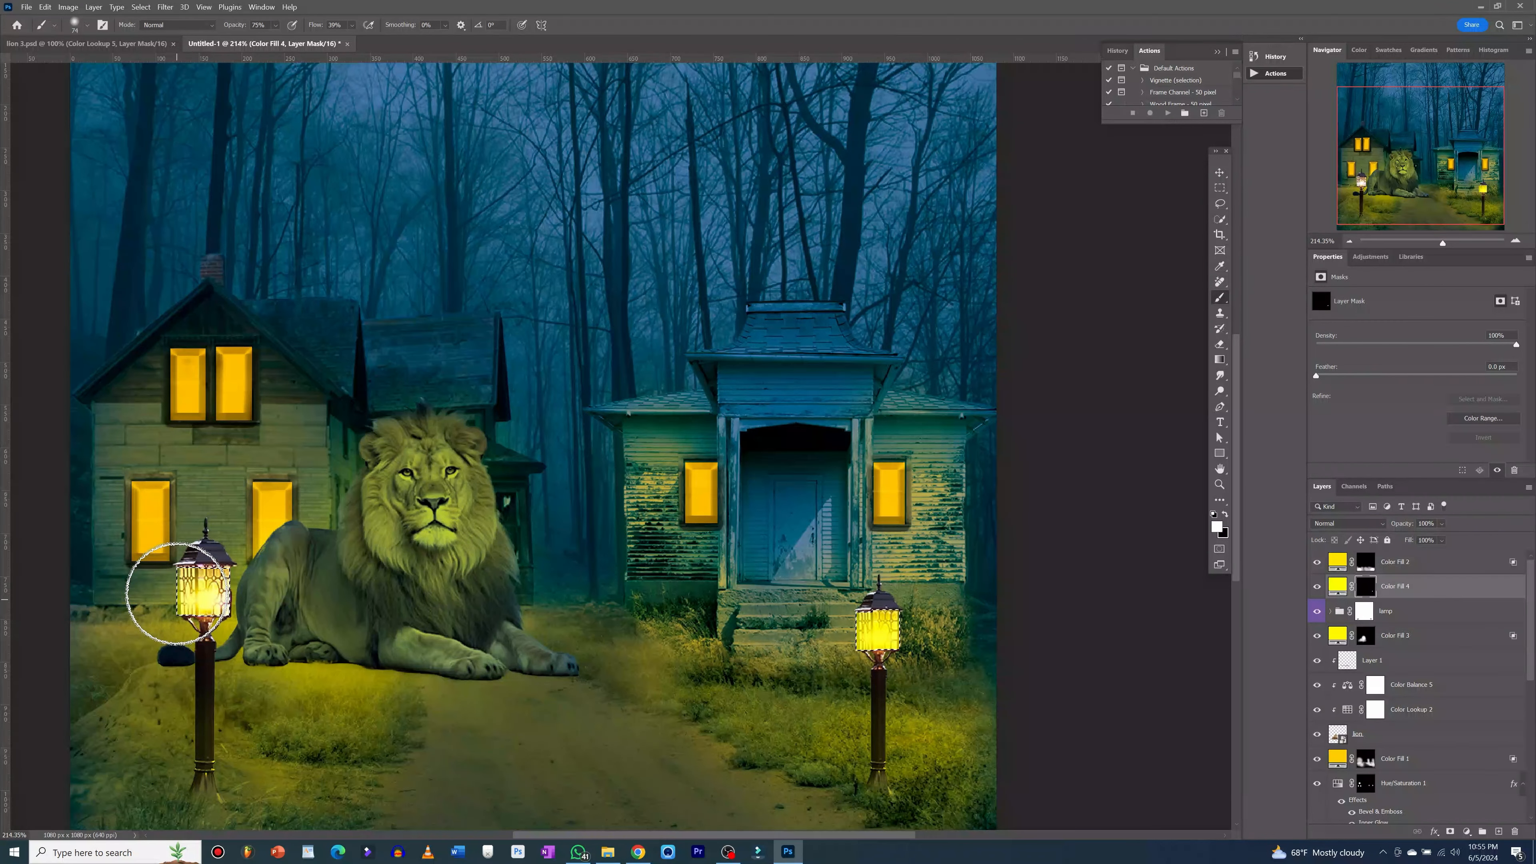
{"action": "mouse_move", "coordinate": [220, 617]}
{"action": "left_mouse_down"}
{"action": "mouse_move", "coordinate": [230, 577]}
{"action": "mouse_move", "coordinate": [182, 571]}
{"action": "left_mouse_up"}
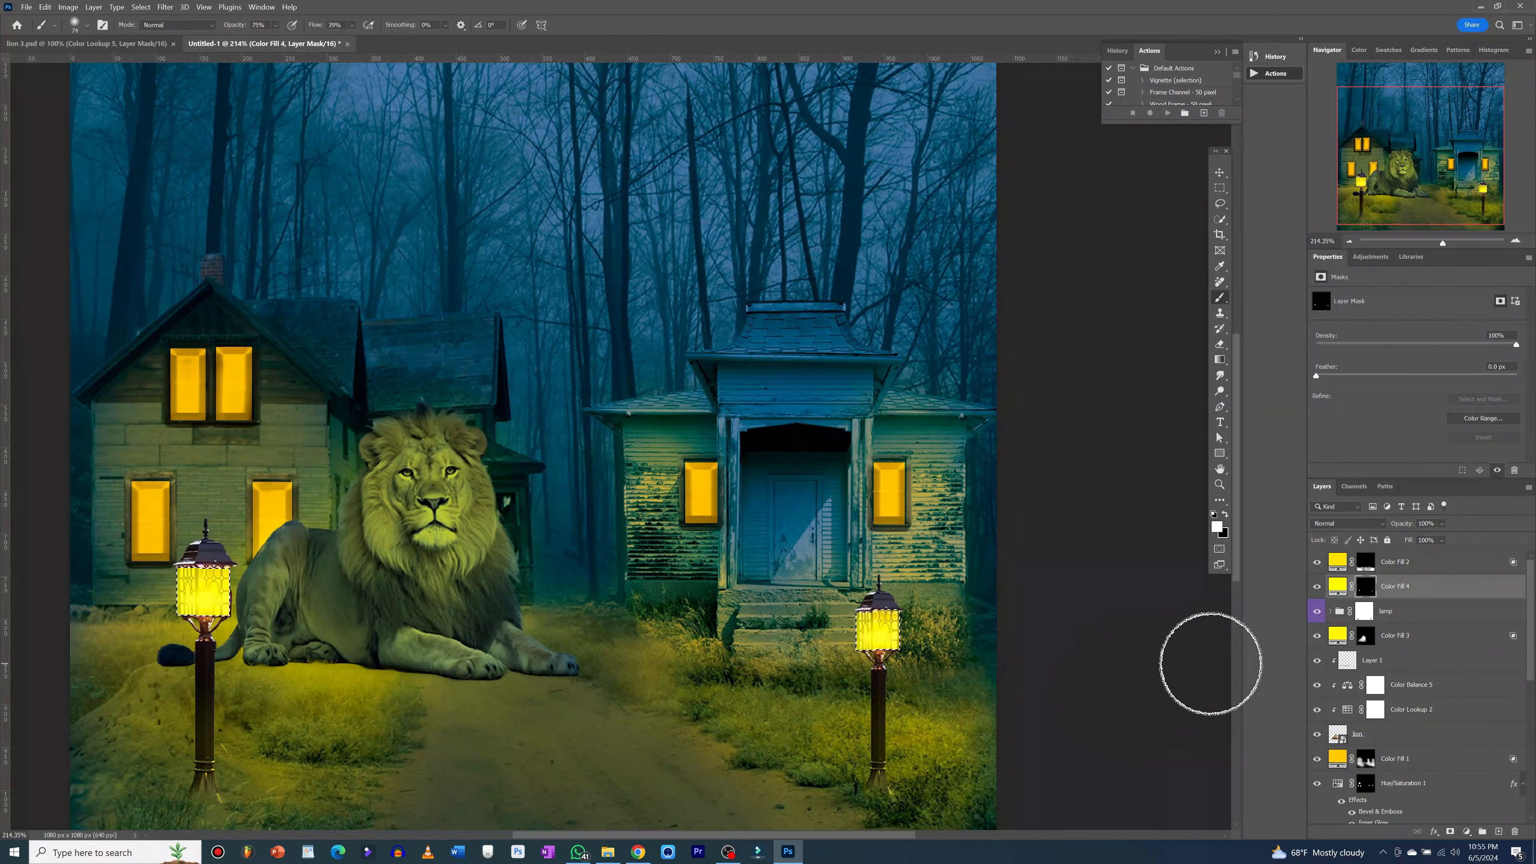
- Clear the selection, set the lamp glass fill's blend mode to Darken, and select the topmost yellow fill layer
{"action": "key", "text": "ctrl+1"}
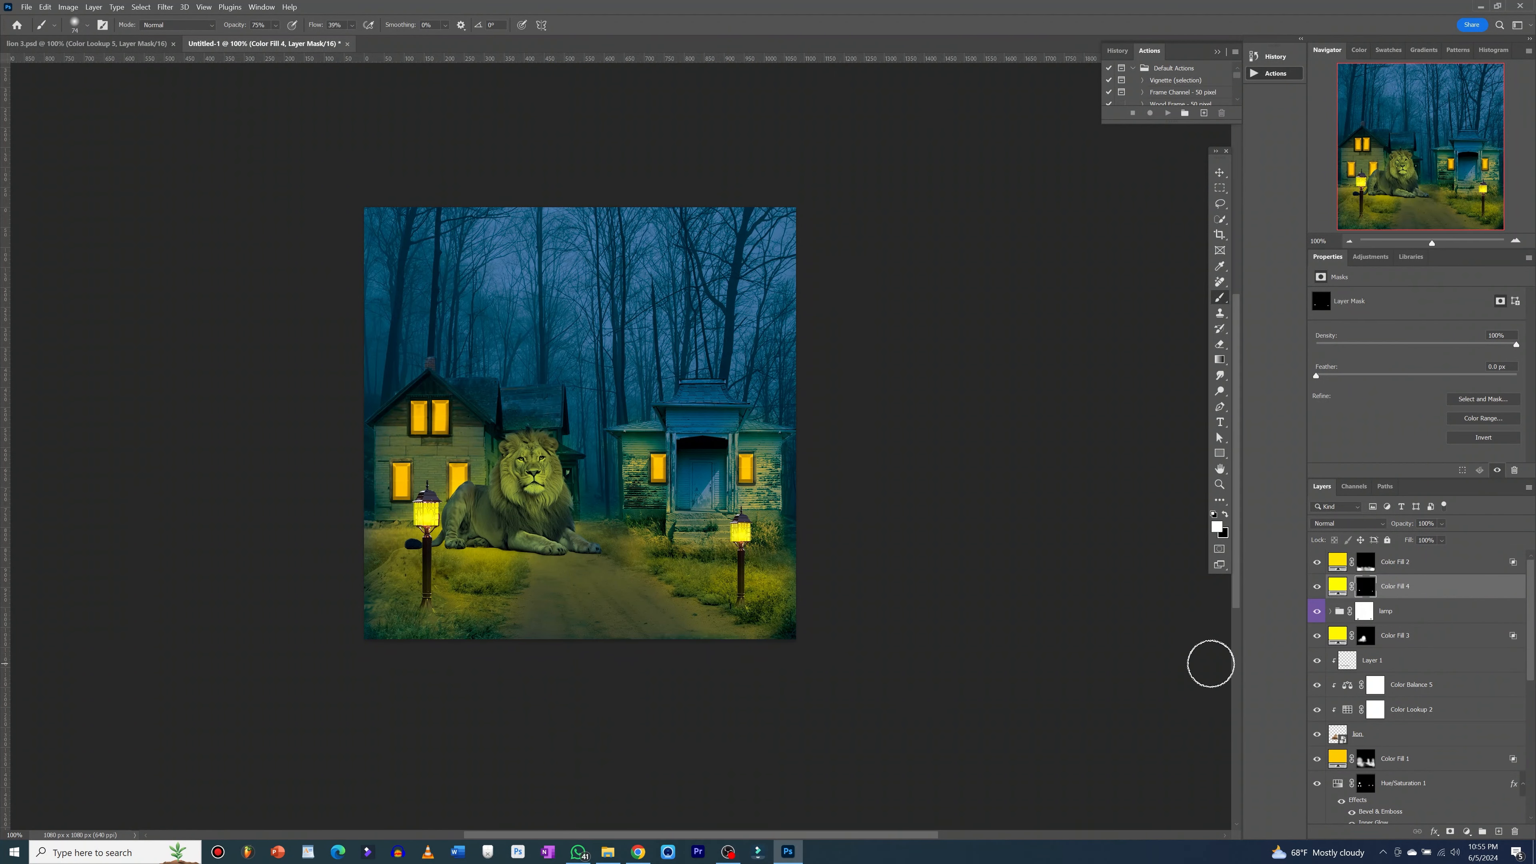
{"action": "left_click", "coordinate": [1440, 596]}
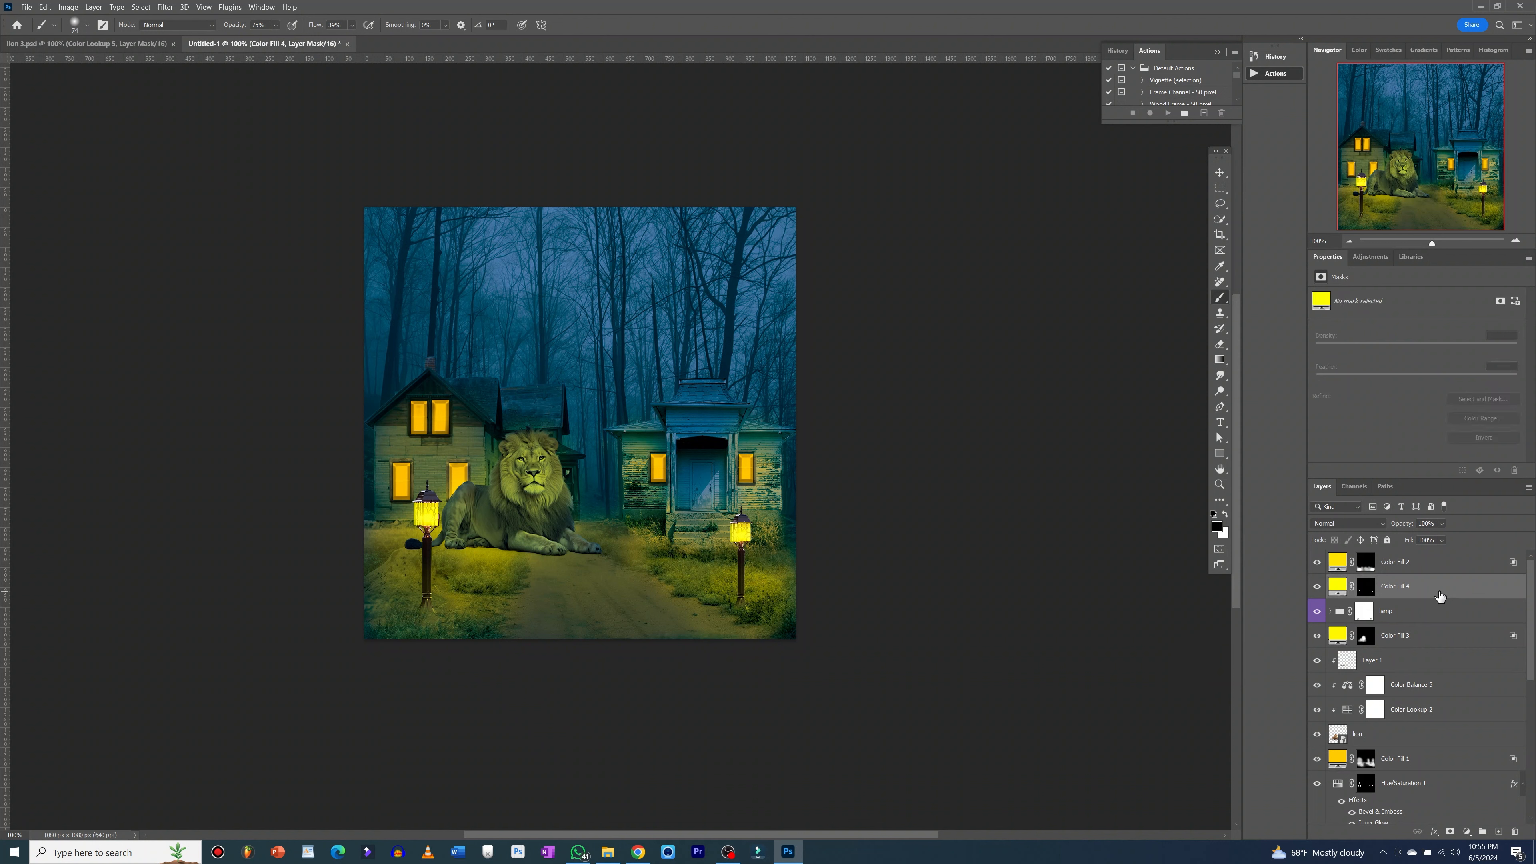
{"action": "left_click", "coordinate": [1379, 524]}
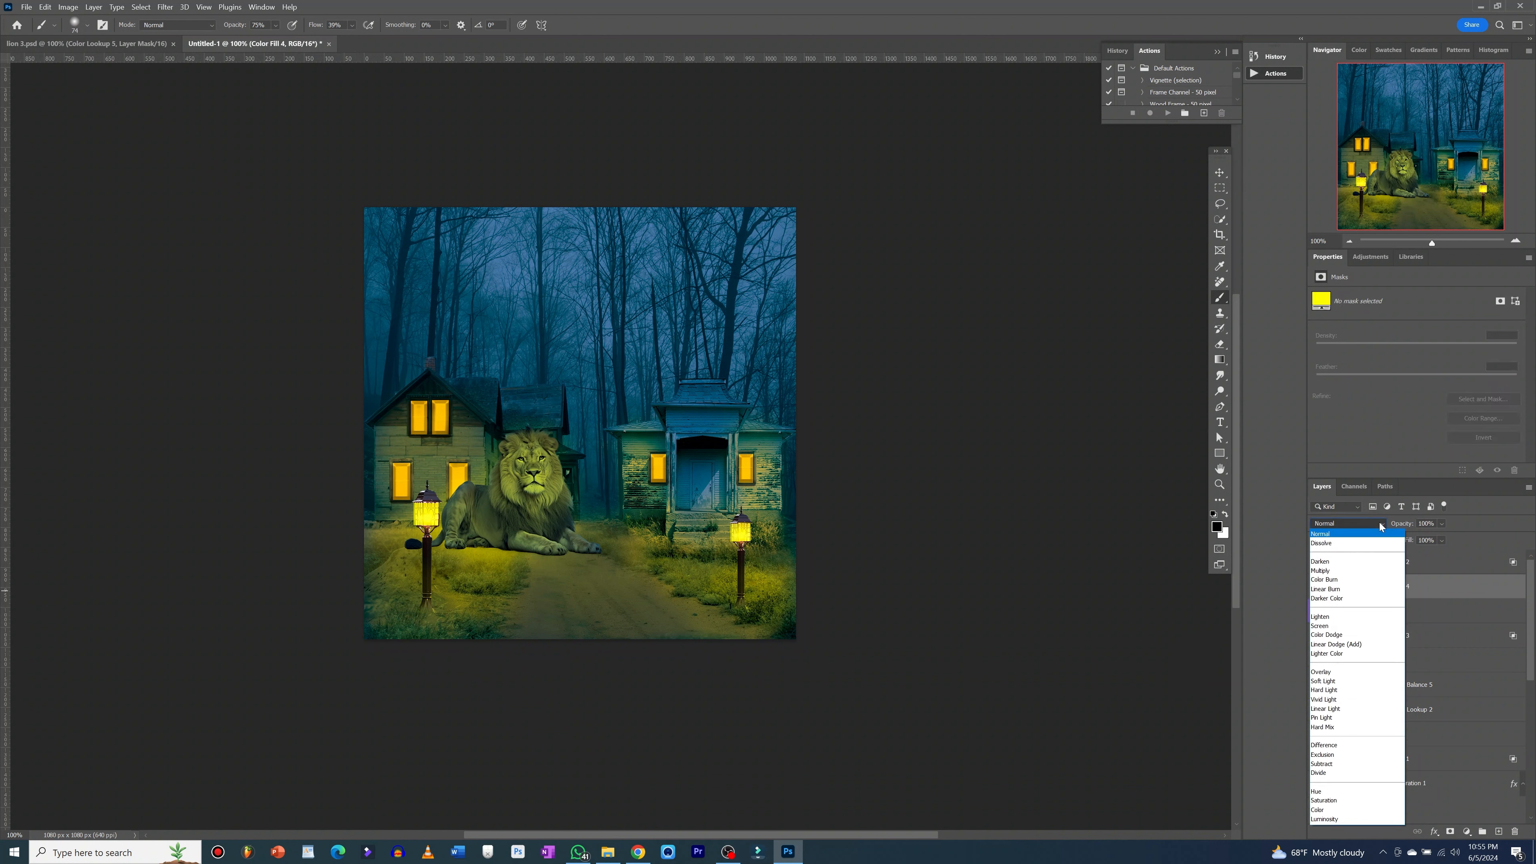
{"action": "left_click", "coordinate": [1375, 560]}
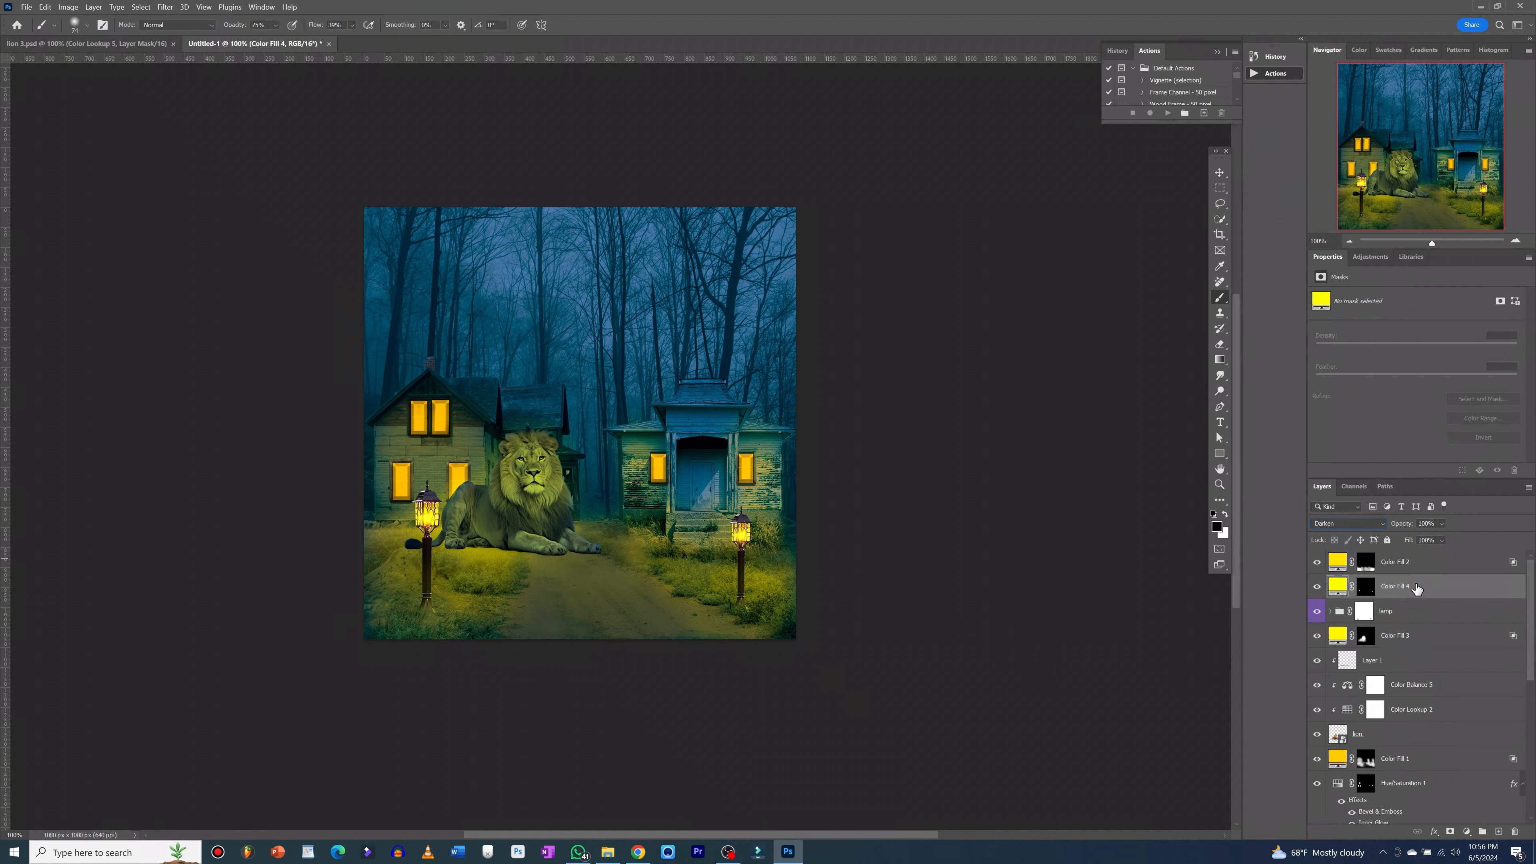
{"action": "left_click", "coordinate": [1419, 565]}
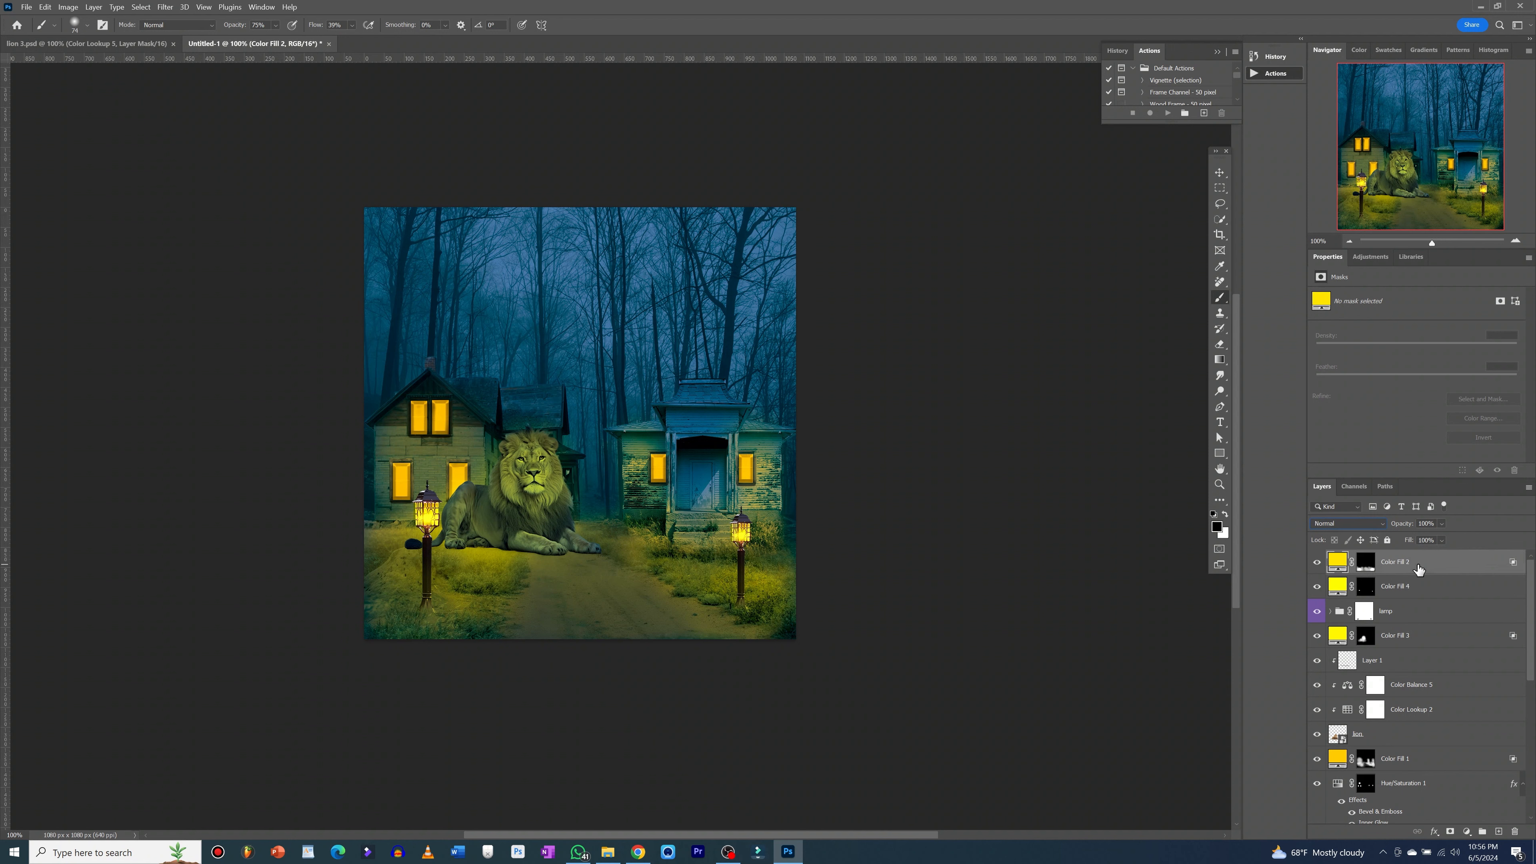
- Clip the yellow fill directly below the lamp group to the lion layers beneath it
{"action": "left_click", "coordinate": [1417, 639]}
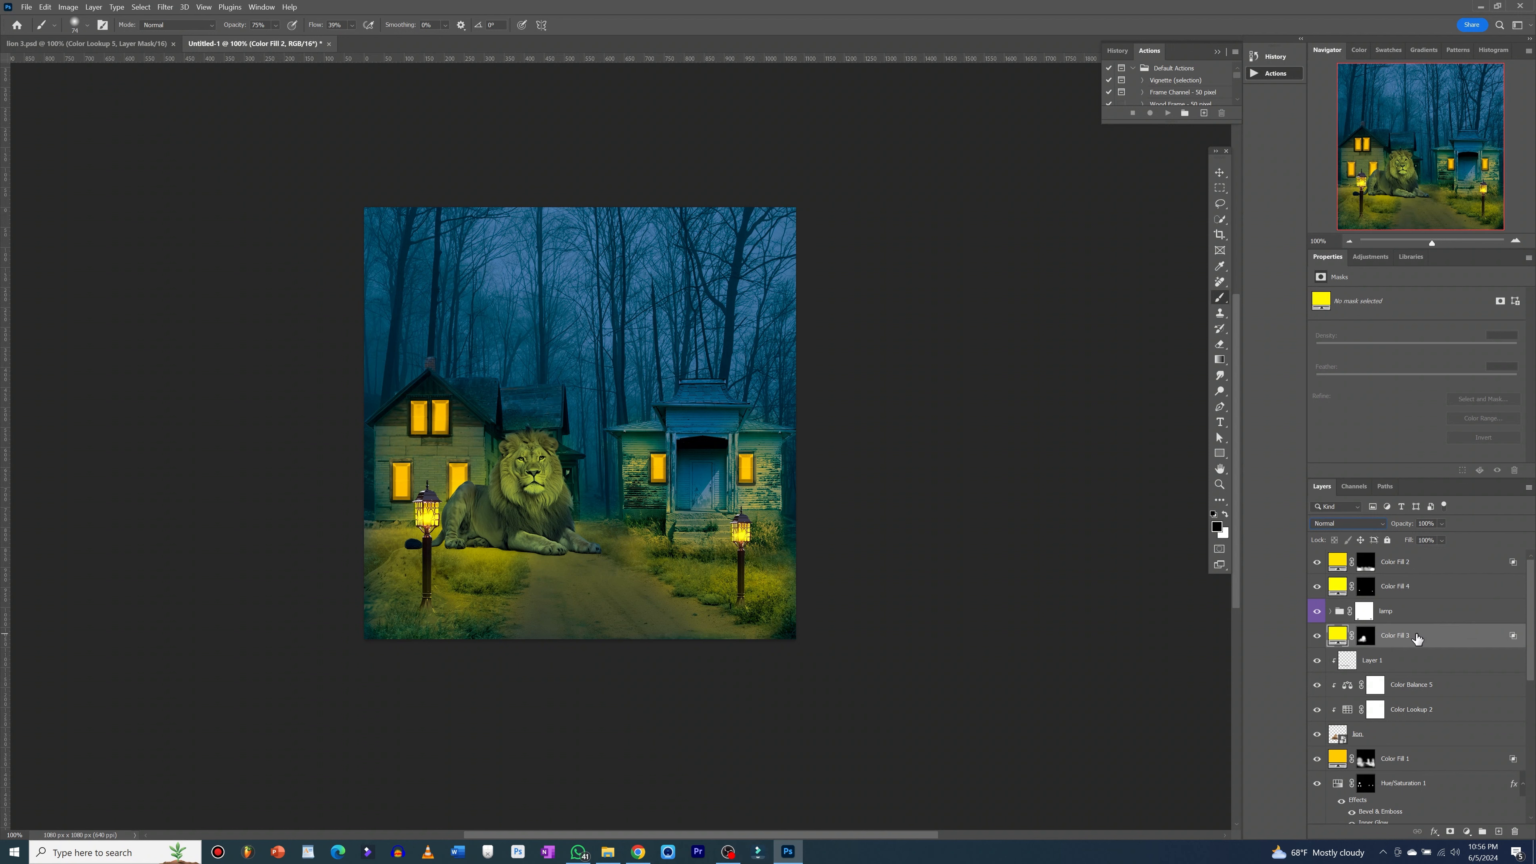
{"action": "left_click", "coordinate": [1319, 639]}
{"action": "left_click", "coordinate": [1318, 639]}
{"action": "left_click_drag", "start_coordinate": [1407, 649], "coordinate": [1391, 641]}
{"action": "left_click", "coordinate": [1391, 641], "text": "alt"}
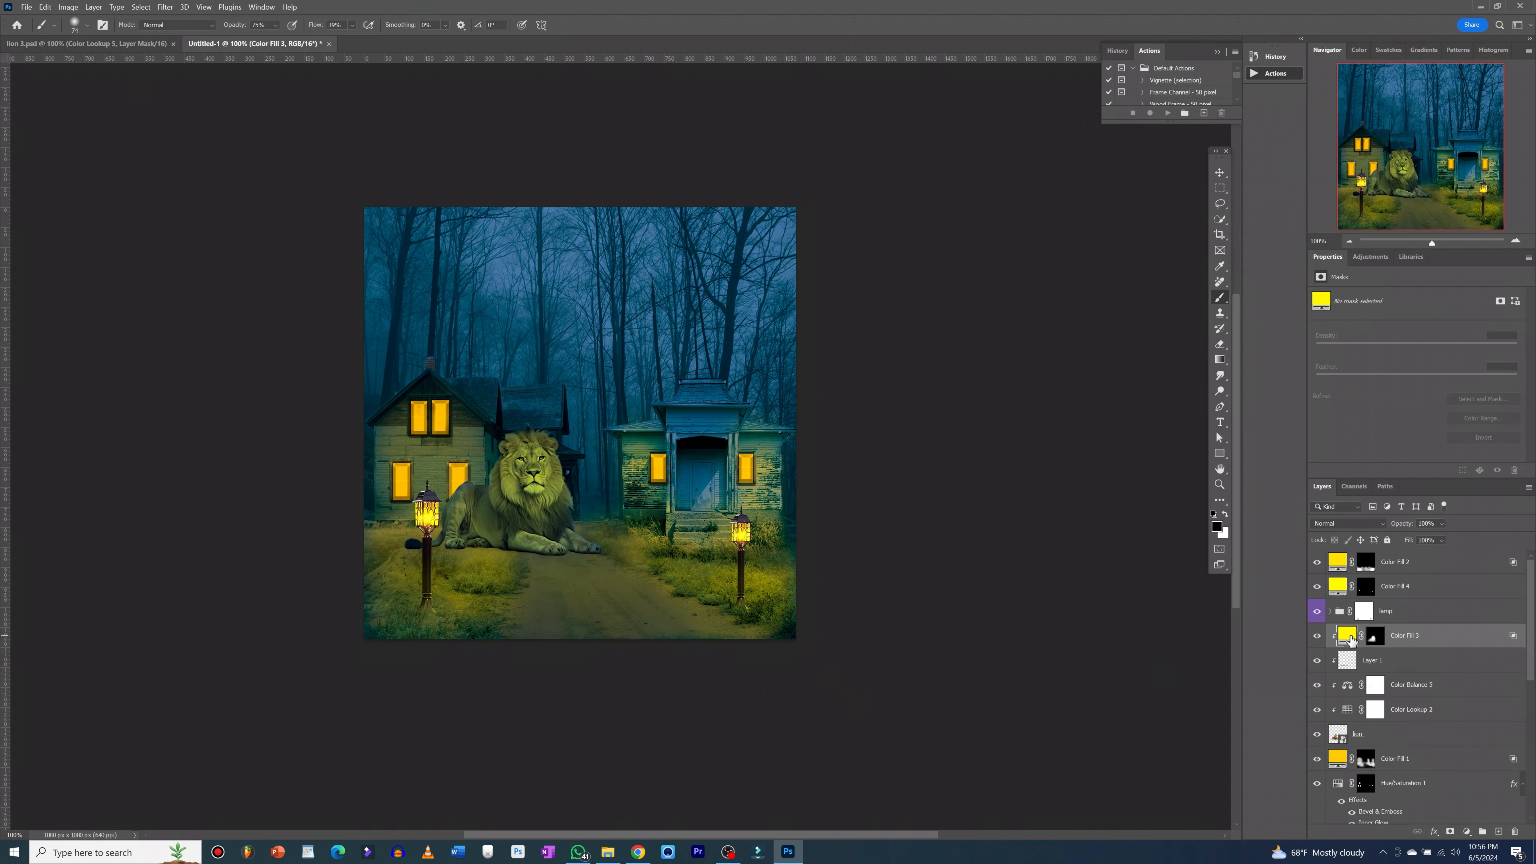
- Recolor the lion's clipped yellow fill to the warmer yellow #ffd306
{"action": "double_click", "coordinate": [1348, 635]}
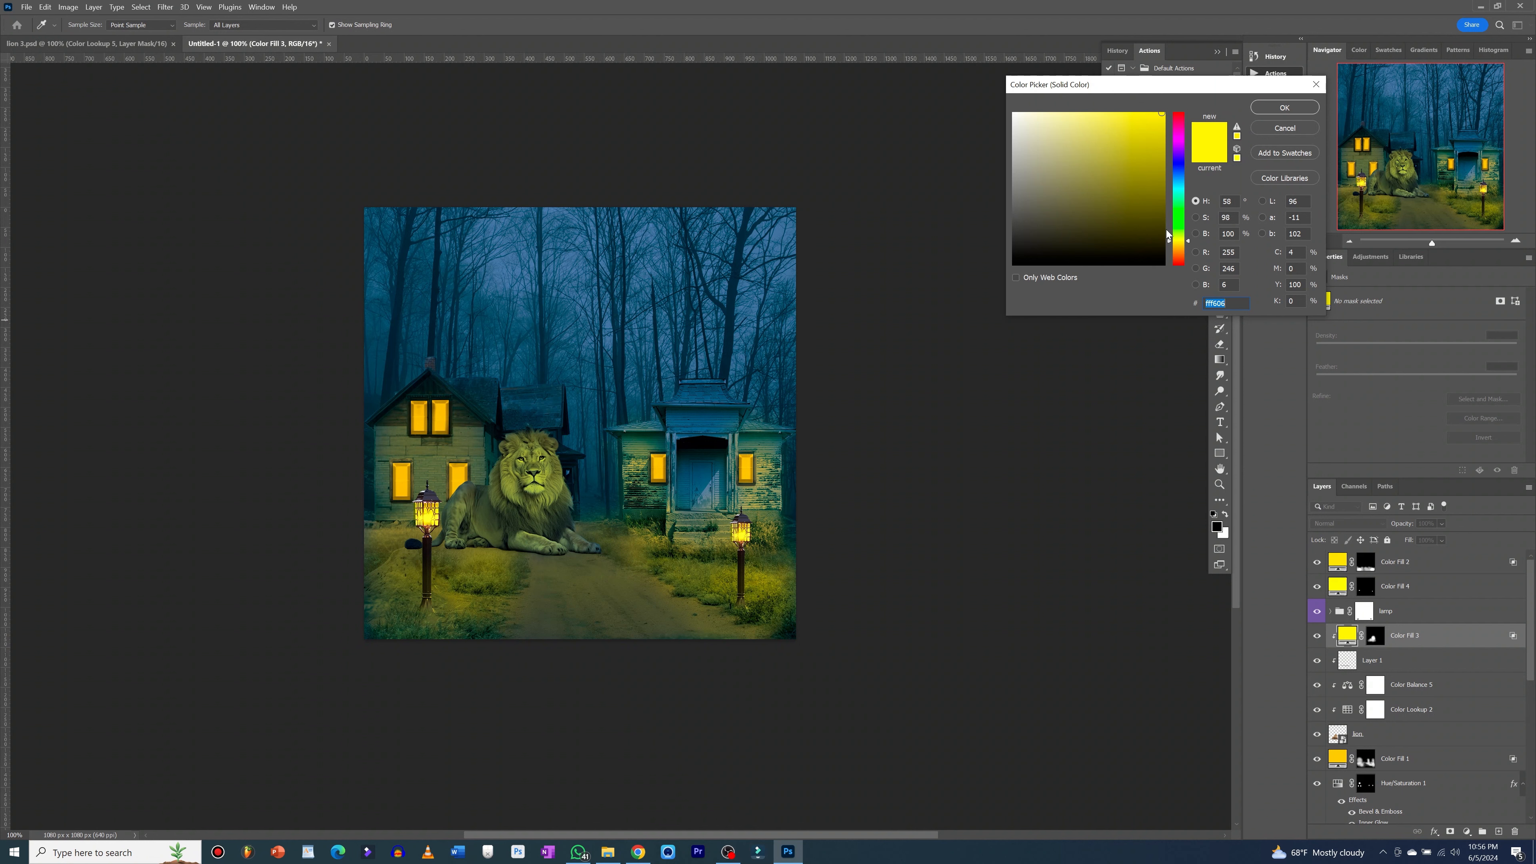
{"action": "left_click_drag", "start_coordinate": [1168, 244], "coordinate": [1172, 244]}
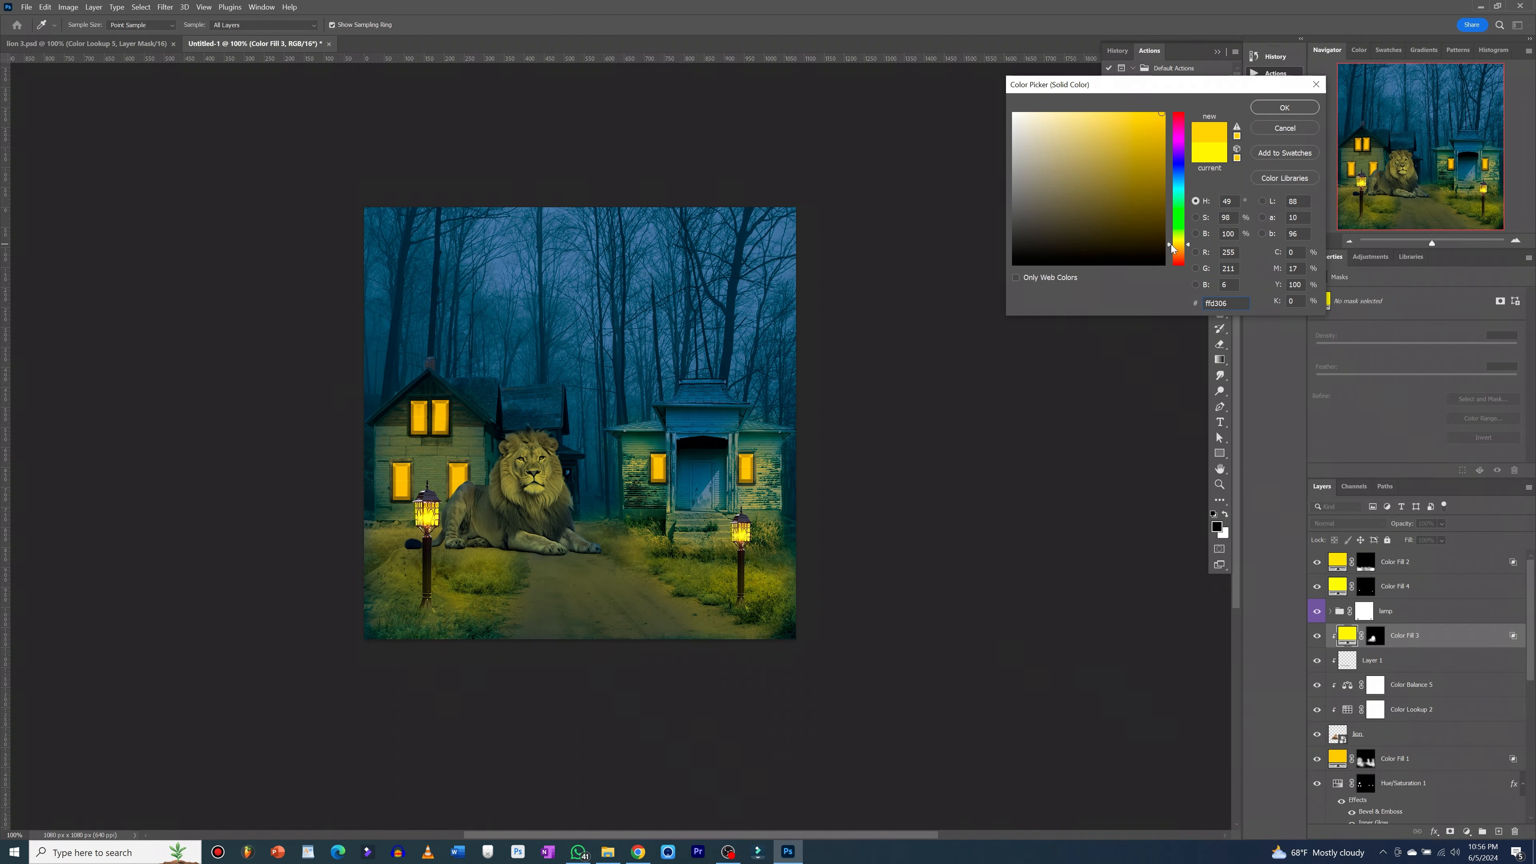
{"action": "left_click", "coordinate": [1281, 108]}
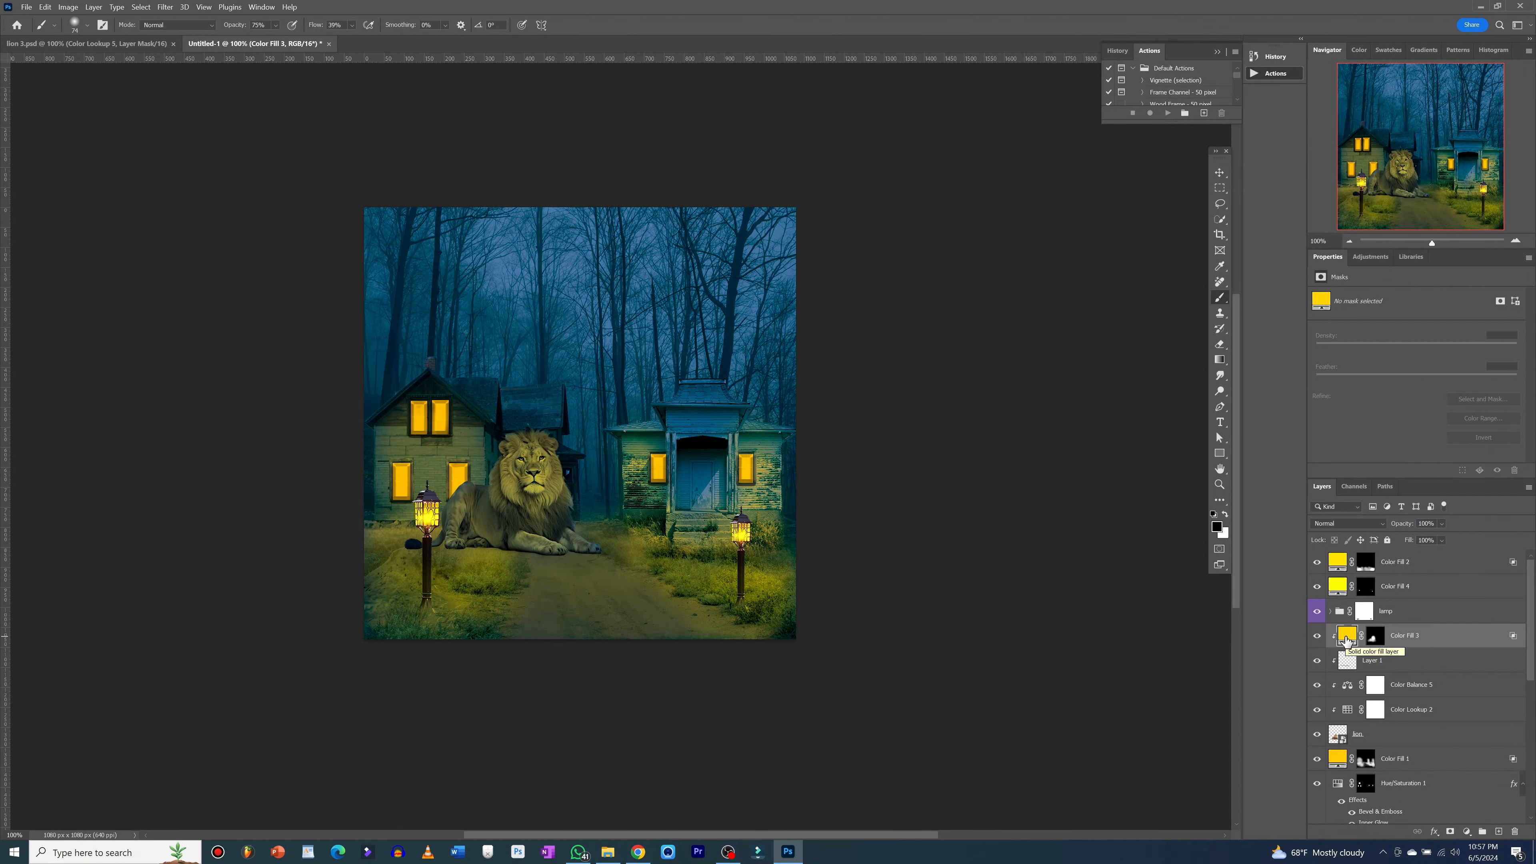
- Paint white on the lion fill's mask over the lion's flank and rear, raising the brush opacity to 100%
{"action": "key", "text": "ctrl+0"}
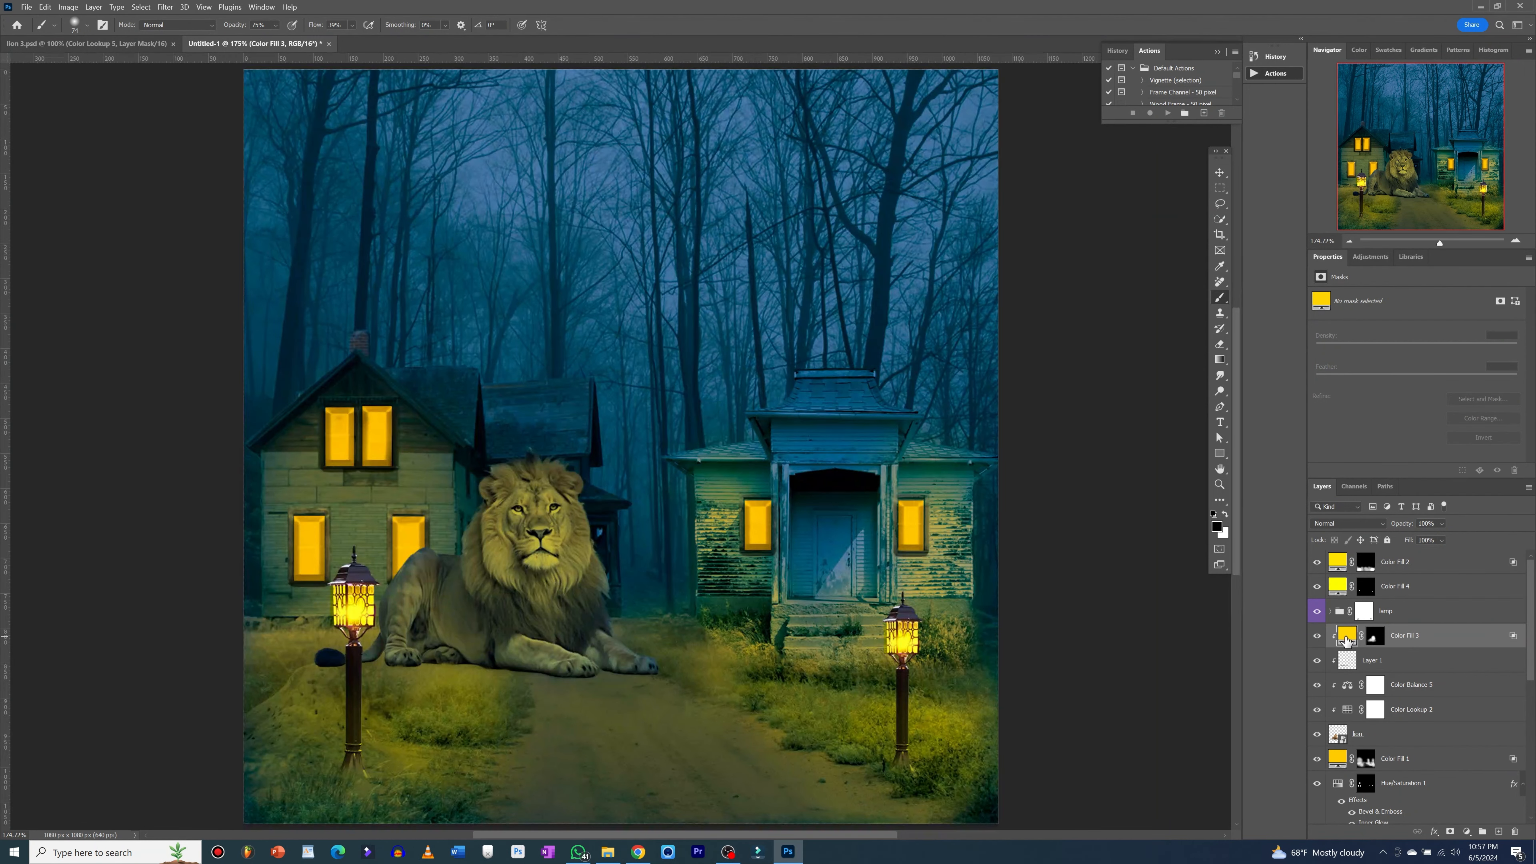
{"action": "key", "text": "z"}
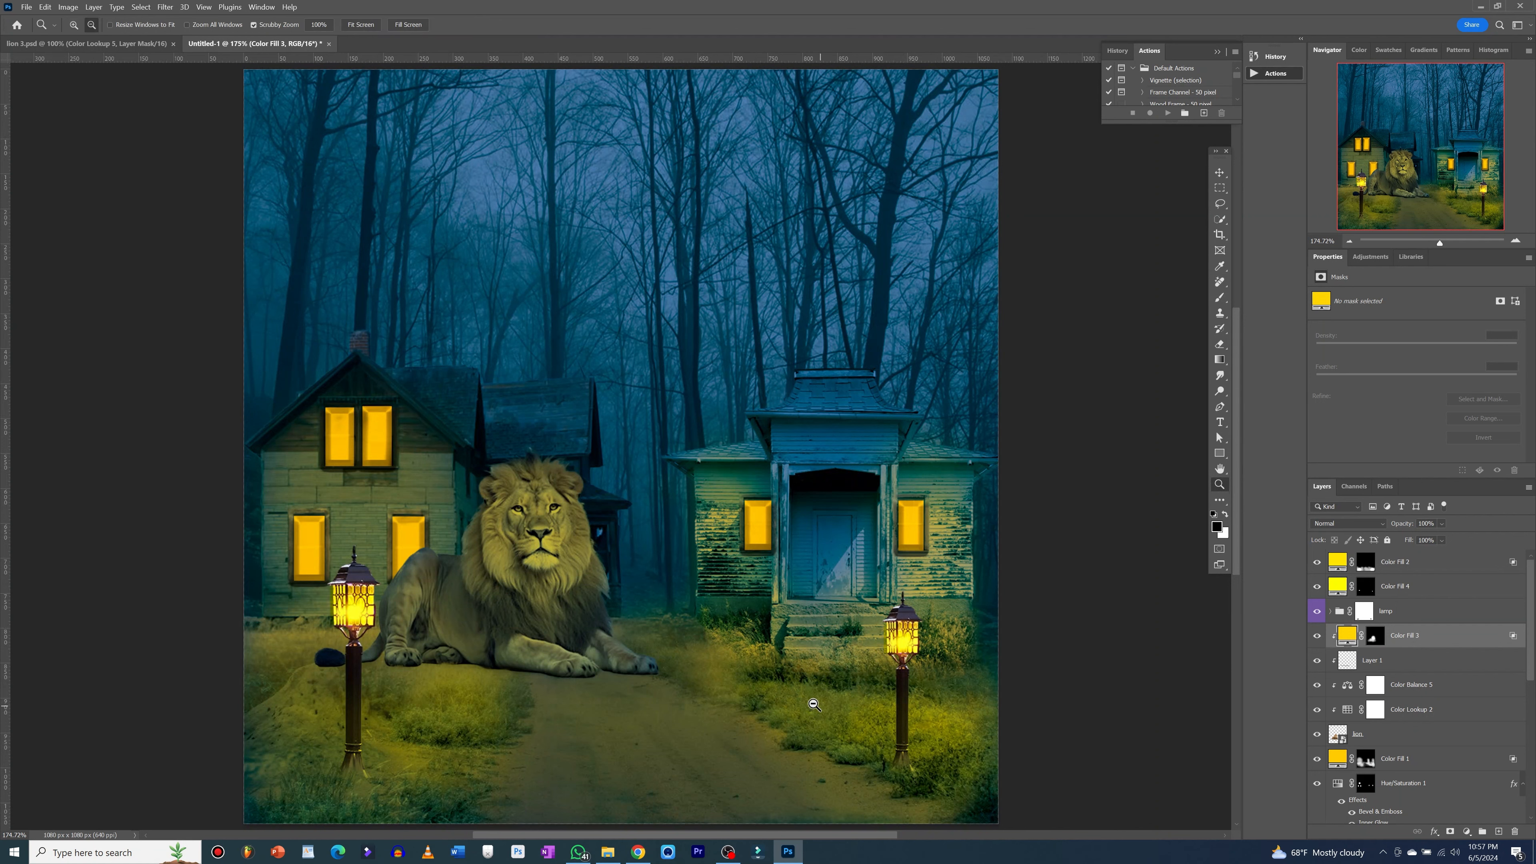
{"action": "left_click_drag", "start_coordinate": [700, 666], "coordinate": [711, 671]}
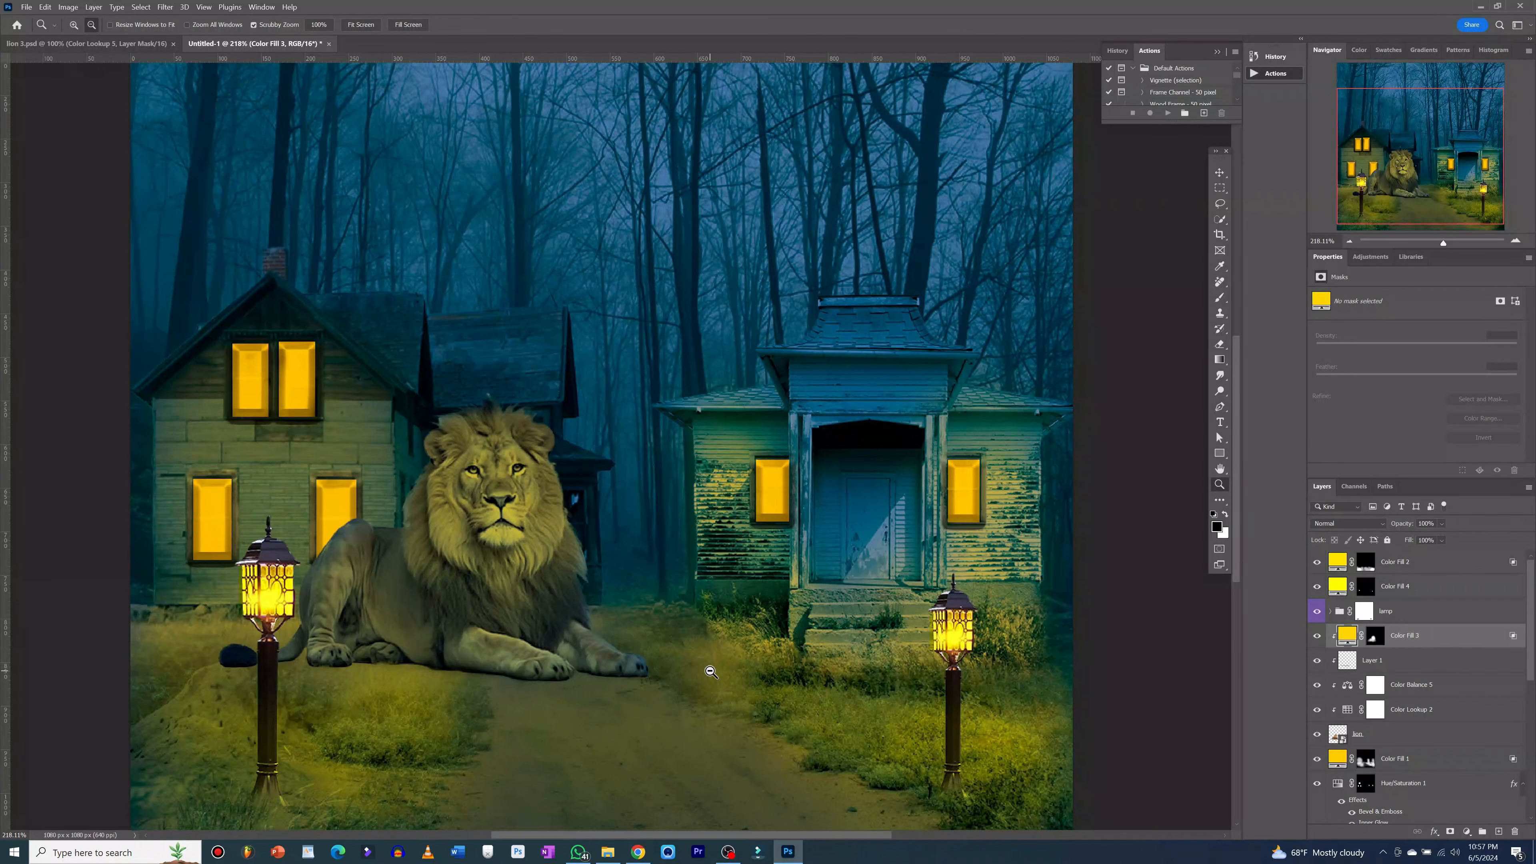
{"action": "key", "text": "b"}
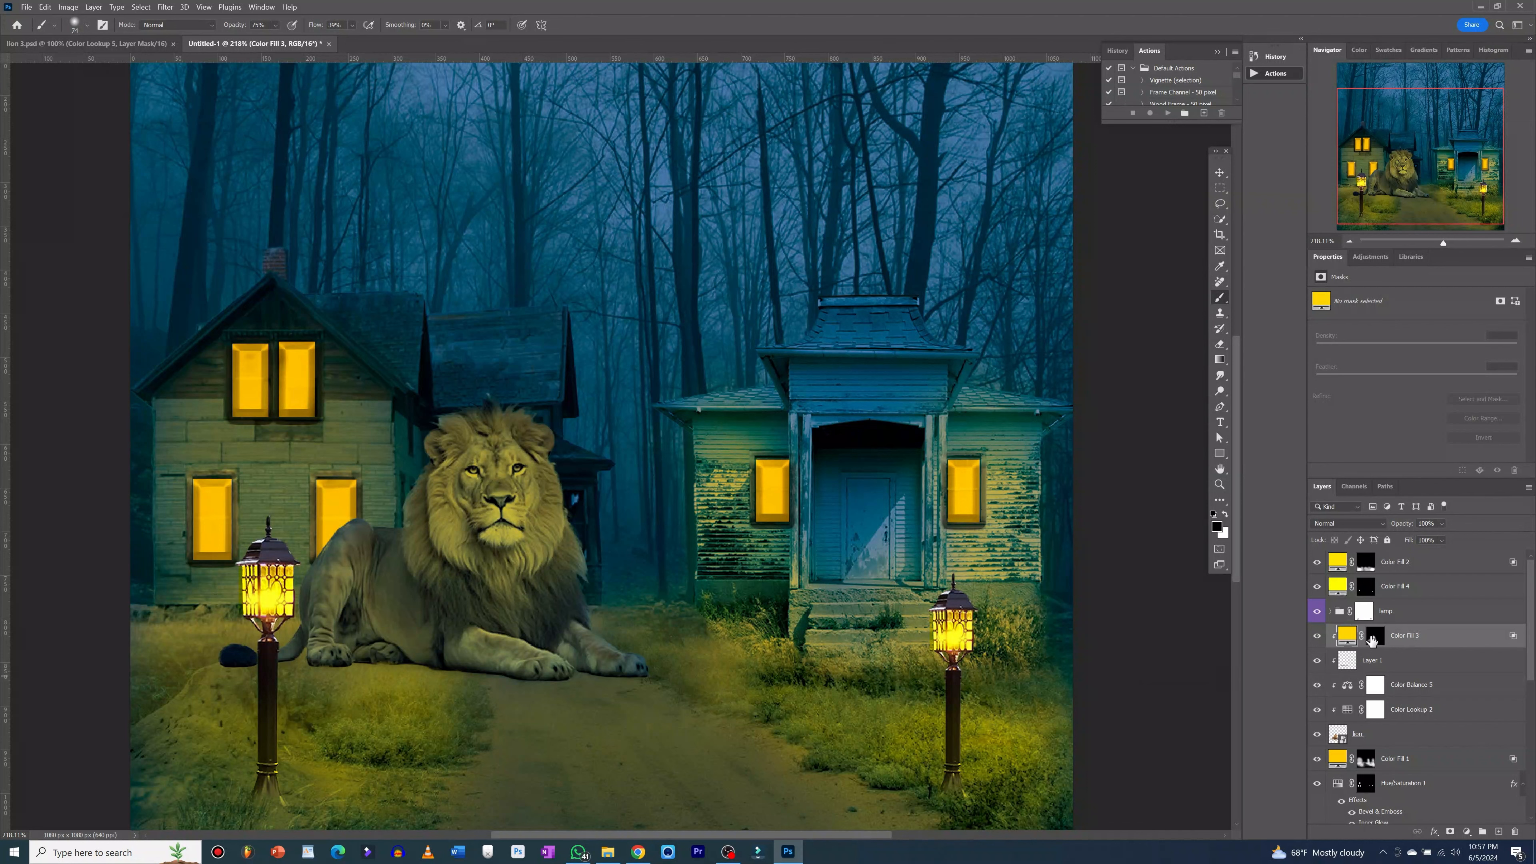
{"action": "left_click", "coordinate": [1375, 640]}
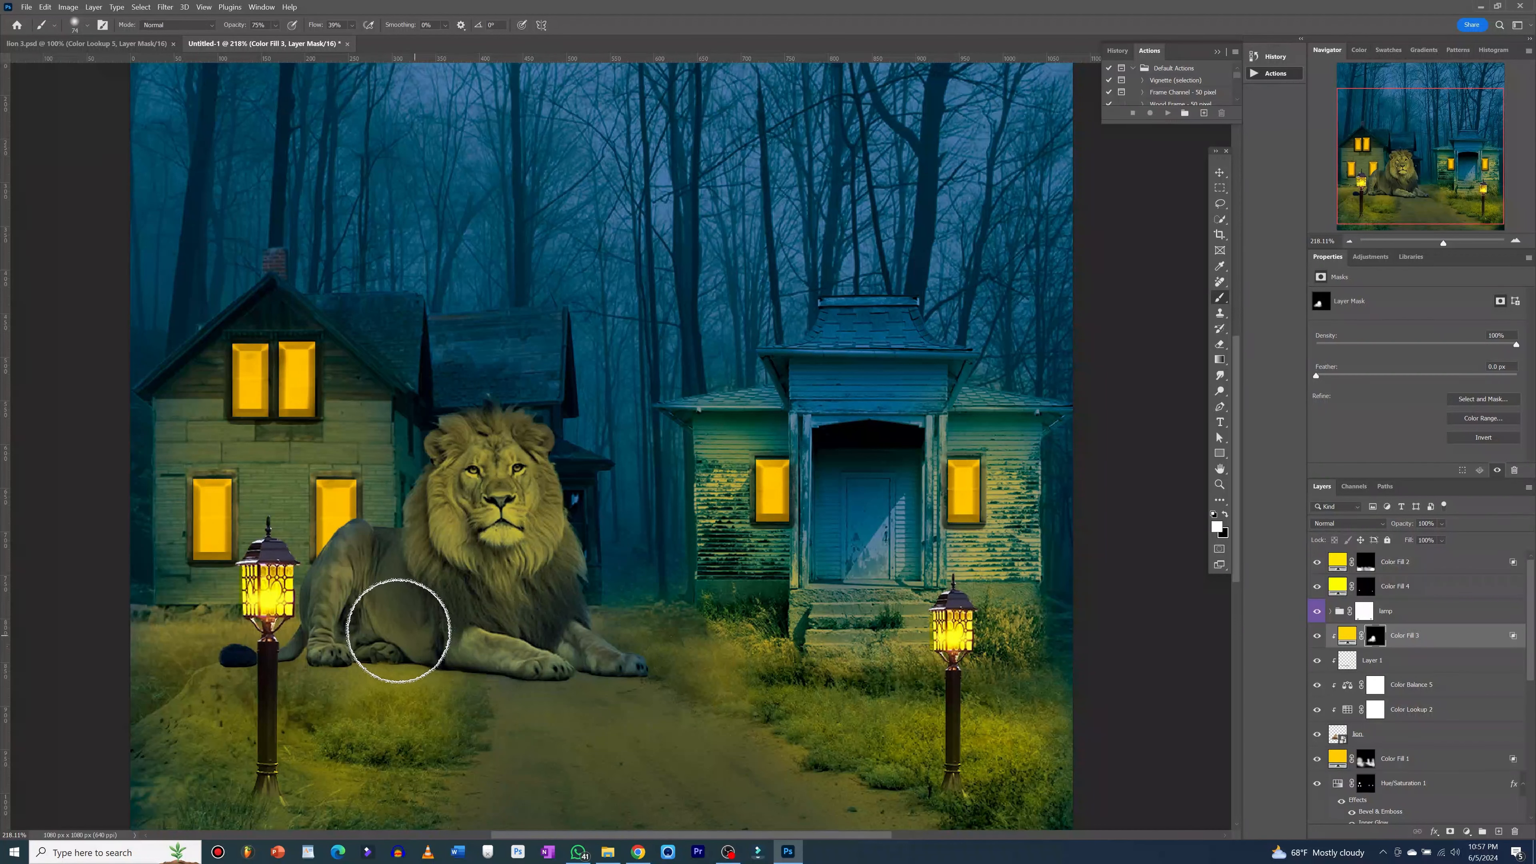
{"action": "left_click_drag", "start_coordinate": [390, 629], "coordinate": [369, 633]}
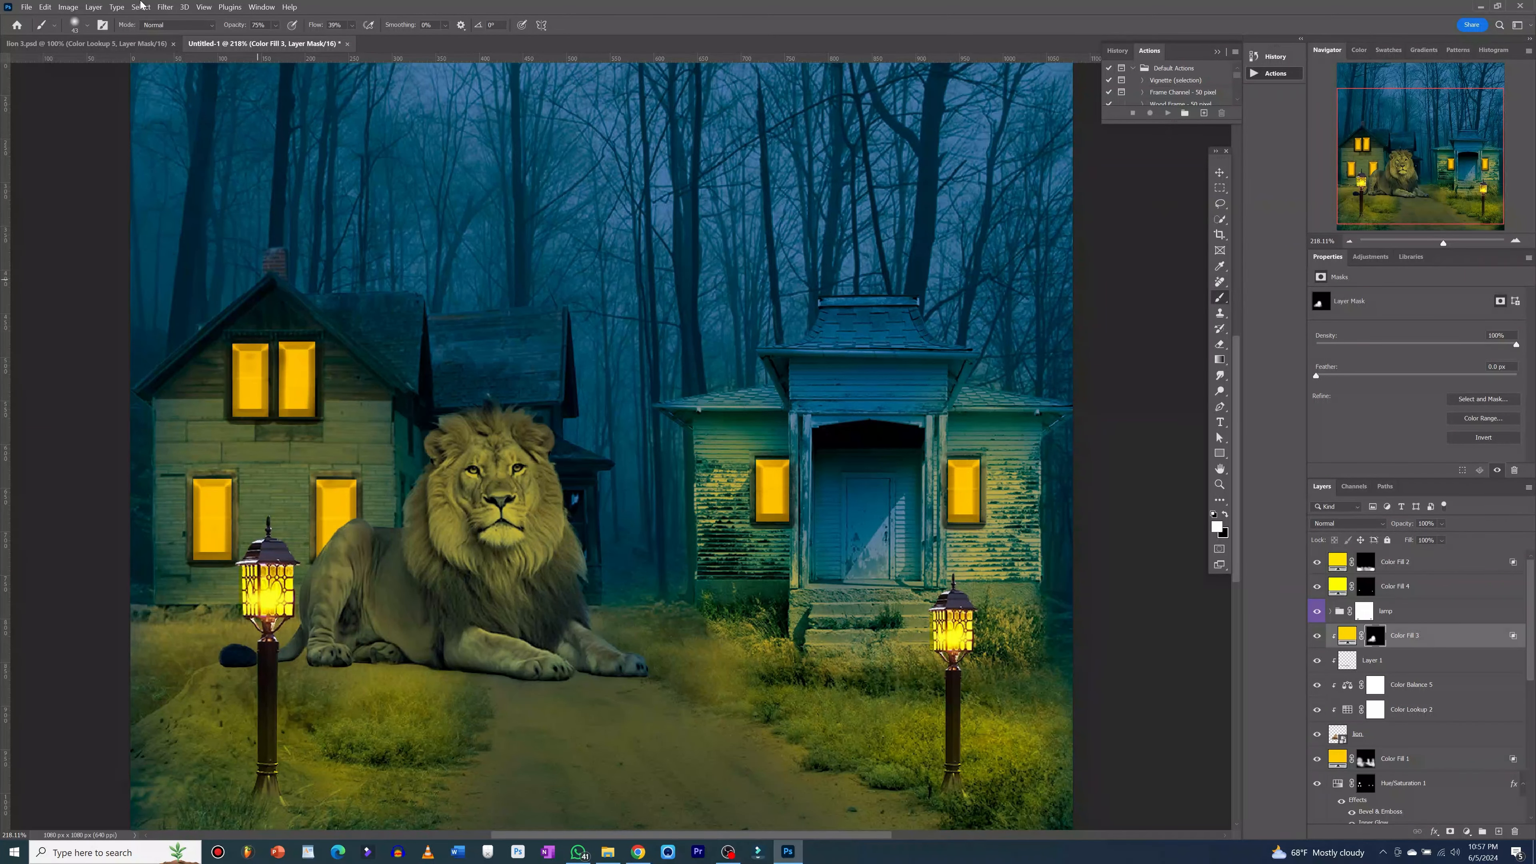
{"action": "left_click", "coordinate": [275, 25]}
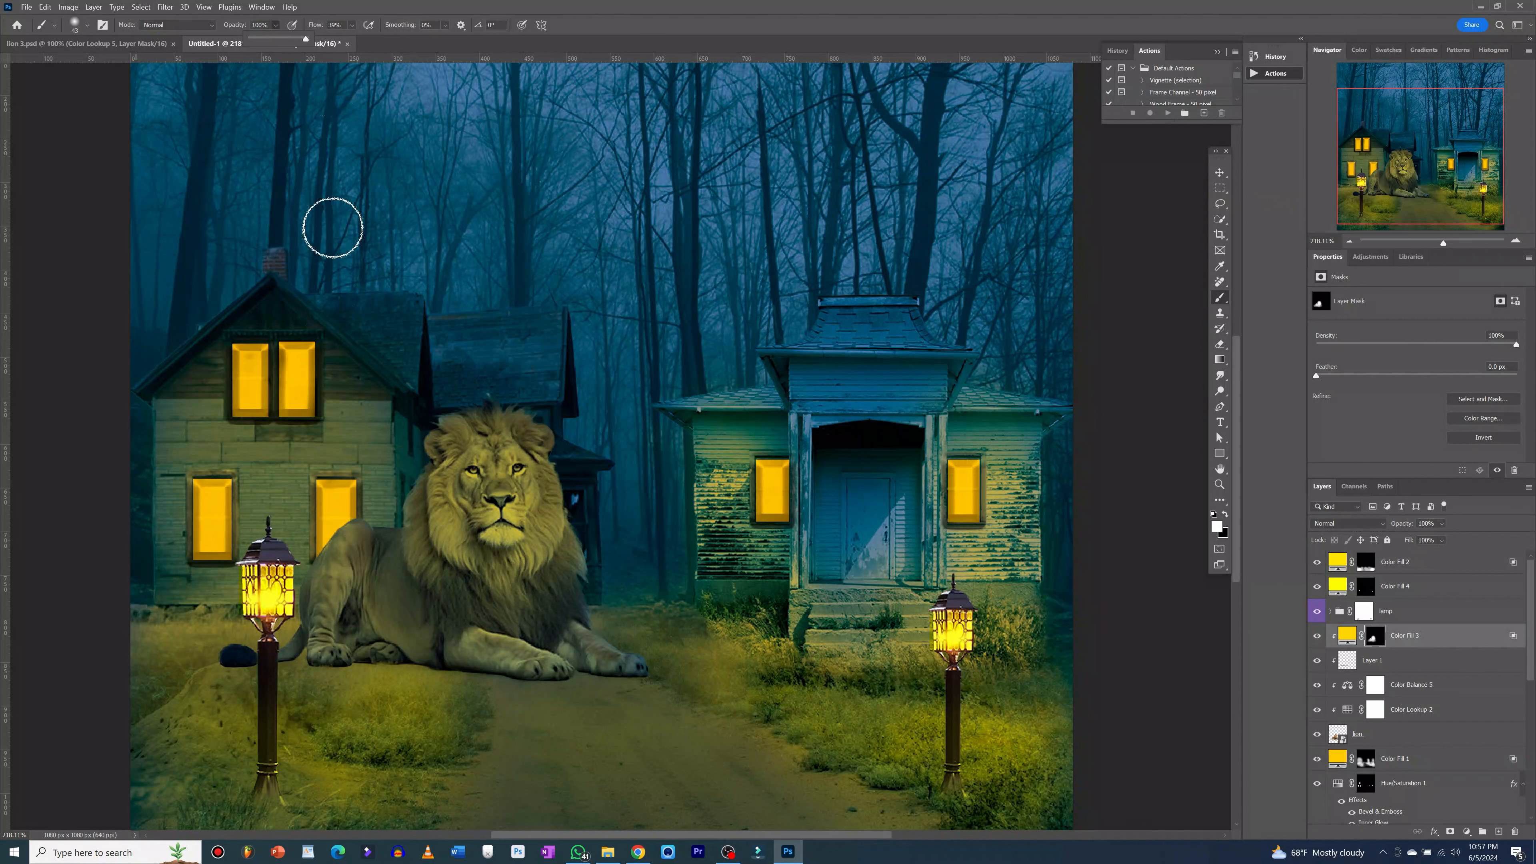
{"action": "mouse_move", "coordinate": [324, 549]}
{"action": "left_mouse_down"}
{"action": "mouse_move", "coordinate": [341, 521]}
{"action": "mouse_move", "coordinate": [308, 576]}
{"action": "mouse_move", "coordinate": [315, 618]}
{"action": "mouse_move", "coordinate": [304, 611]}
{"action": "mouse_move", "coordinate": [349, 522]}
{"action": "mouse_move", "coordinate": [306, 605]}
{"action": "mouse_move", "coordinate": [339, 531]}
{"action": "mouse_move", "coordinate": [326, 541]}
{"action": "mouse_move", "coordinate": [296, 584]}
{"action": "mouse_move", "coordinate": [354, 522]}
{"action": "mouse_move", "coordinate": [405, 518]}
{"action": "mouse_move", "coordinate": [329, 528]}
{"action": "mouse_move", "coordinate": [380, 507]}
{"action": "mouse_move", "coordinate": [309, 561]}
{"action": "mouse_move", "coordinate": [297, 596]}
{"action": "mouse_move", "coordinate": [319, 553]}
{"action": "mouse_move", "coordinate": [420, 494]}
{"action": "mouse_move", "coordinate": [405, 530]}
{"action": "mouse_move", "coordinate": [330, 545]}
{"action": "mouse_move", "coordinate": [280, 646]}
{"action": "mouse_move", "coordinate": [297, 632]}
{"action": "mouse_move", "coordinate": [233, 654]}
{"action": "mouse_move", "coordinate": [324, 631]}
{"action": "mouse_move", "coordinate": [271, 639]}
{"action": "left_mouse_up"}
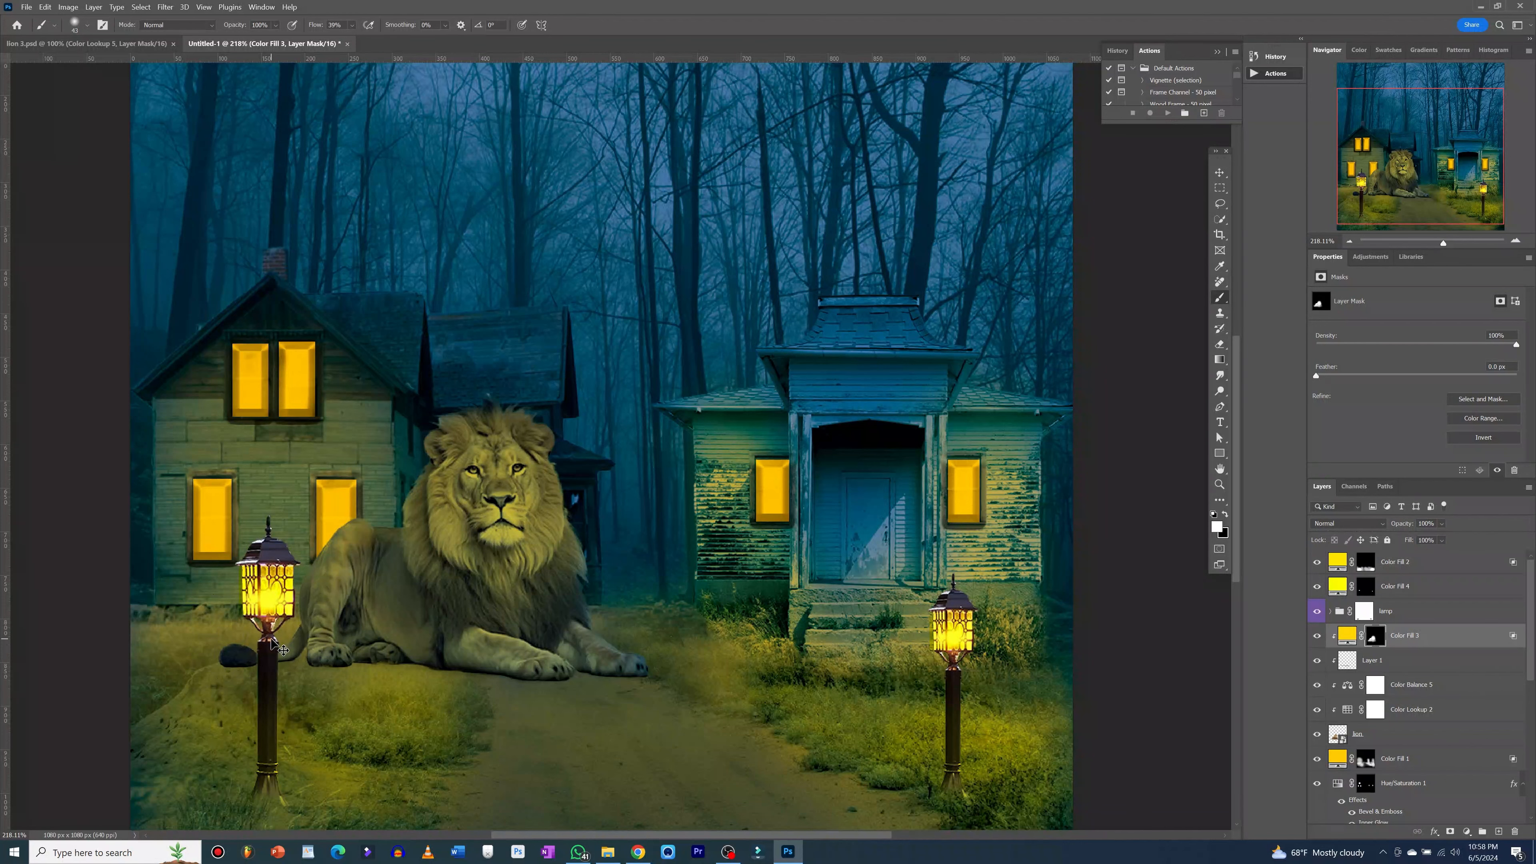
{"action": "key", "text": "ctrl+1"}
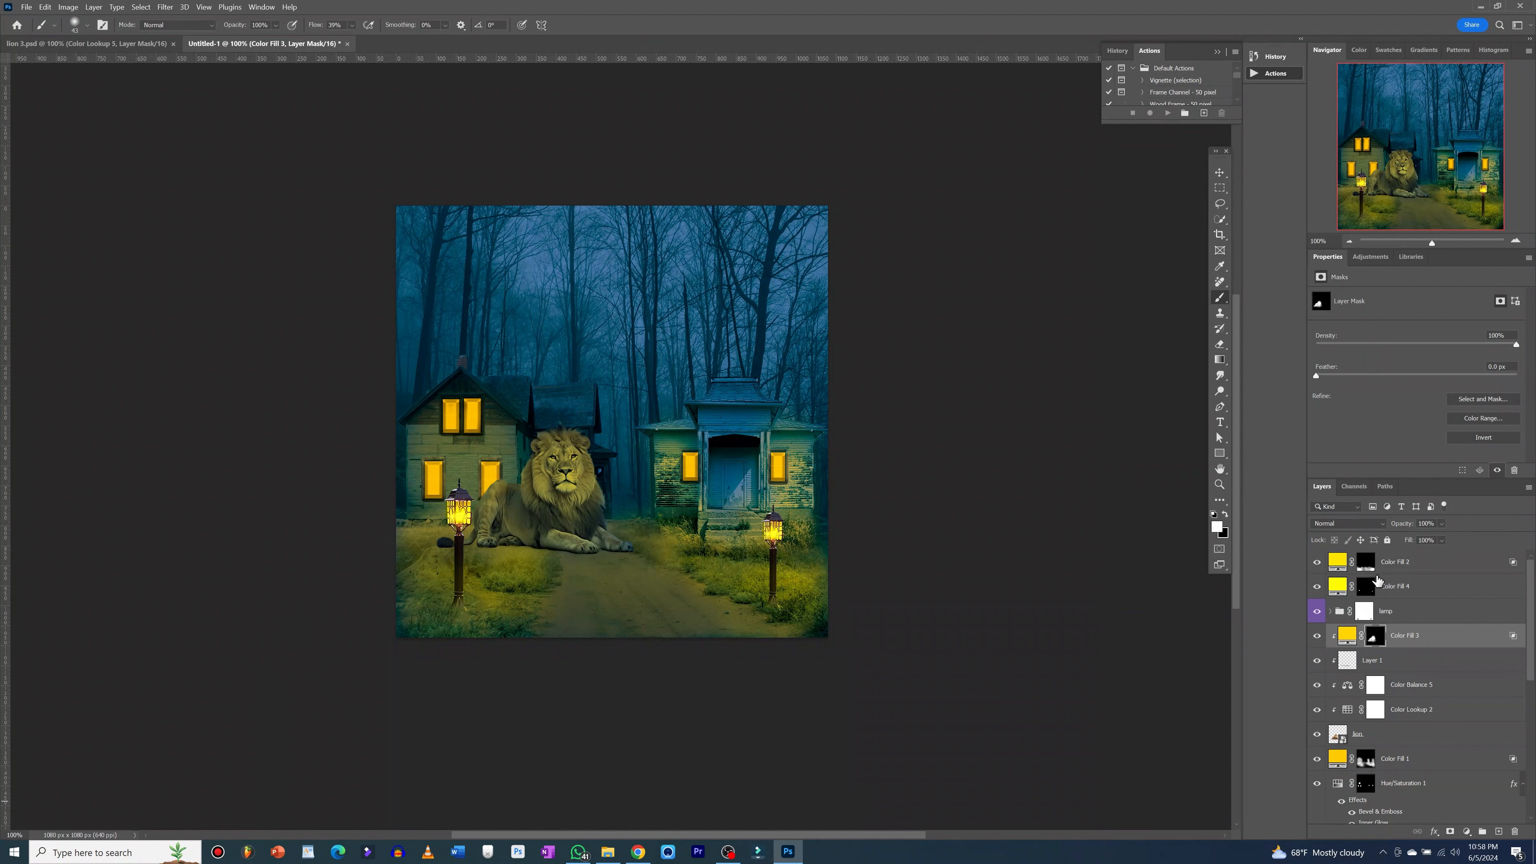
- Place the man.png image above the topmost yellow fill, move it down onto the dirt road and flip it horizontally
{"action": "left_click", "coordinate": [1406, 571]}
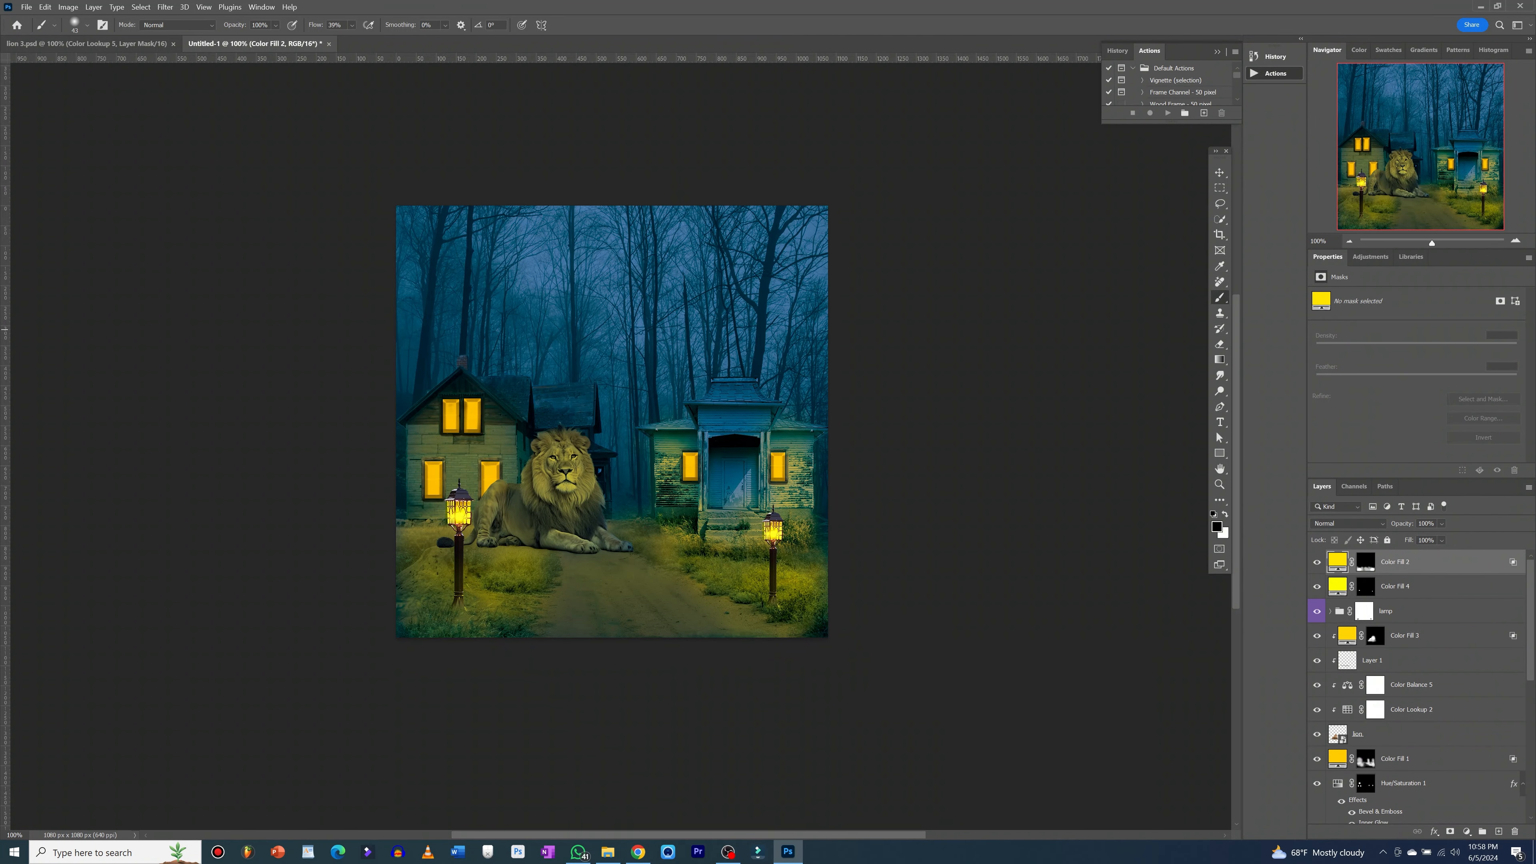
{"action": "left_click_drag", "start_coordinate": [67, 391], "coordinate": [548, 516]}
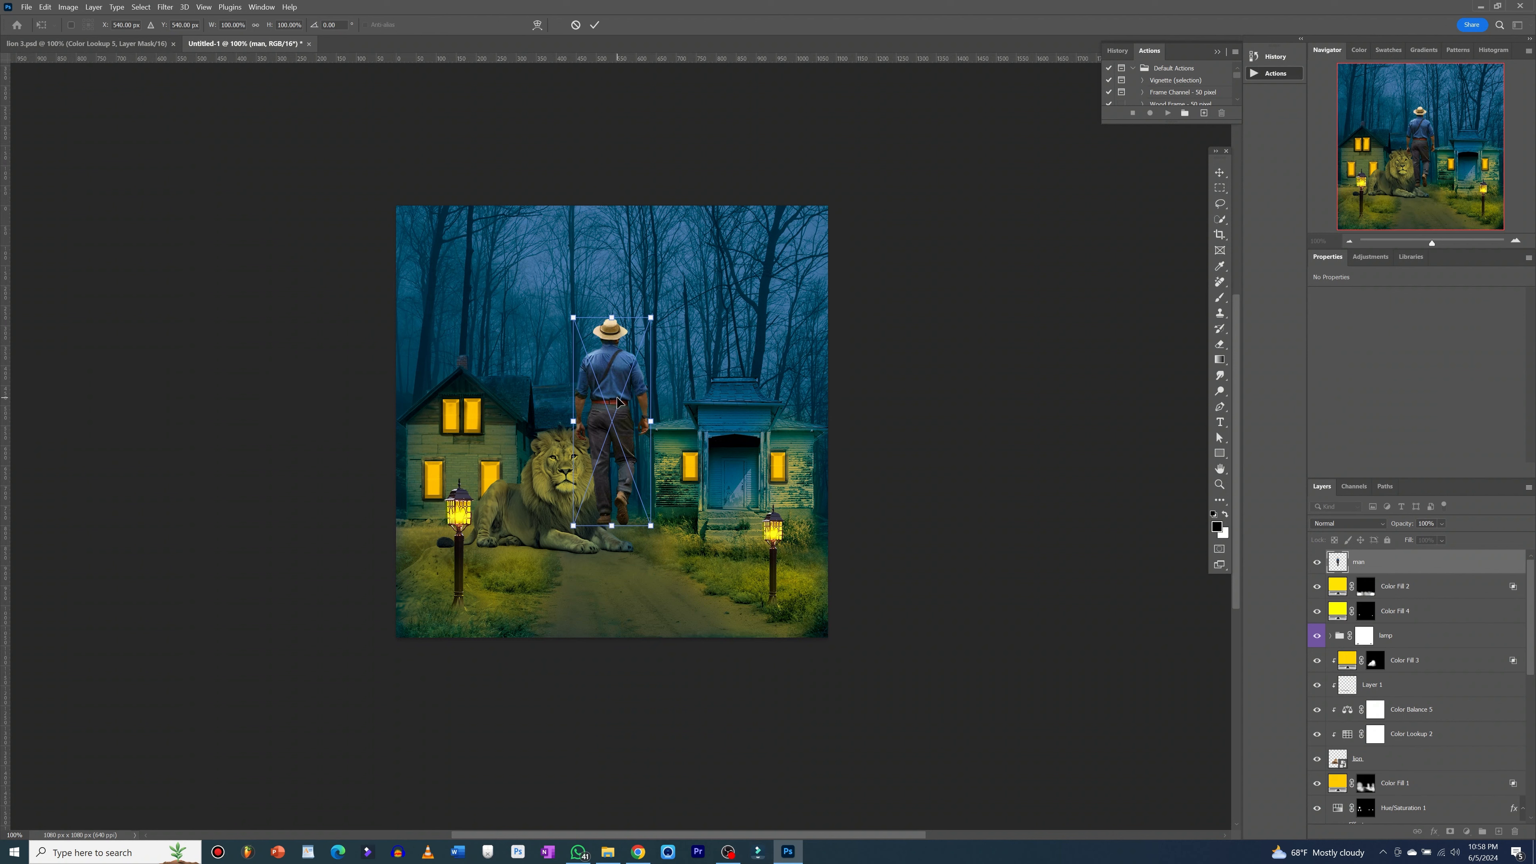
{"action": "left_click_drag", "start_coordinate": [618, 373], "coordinate": [623, 502]}
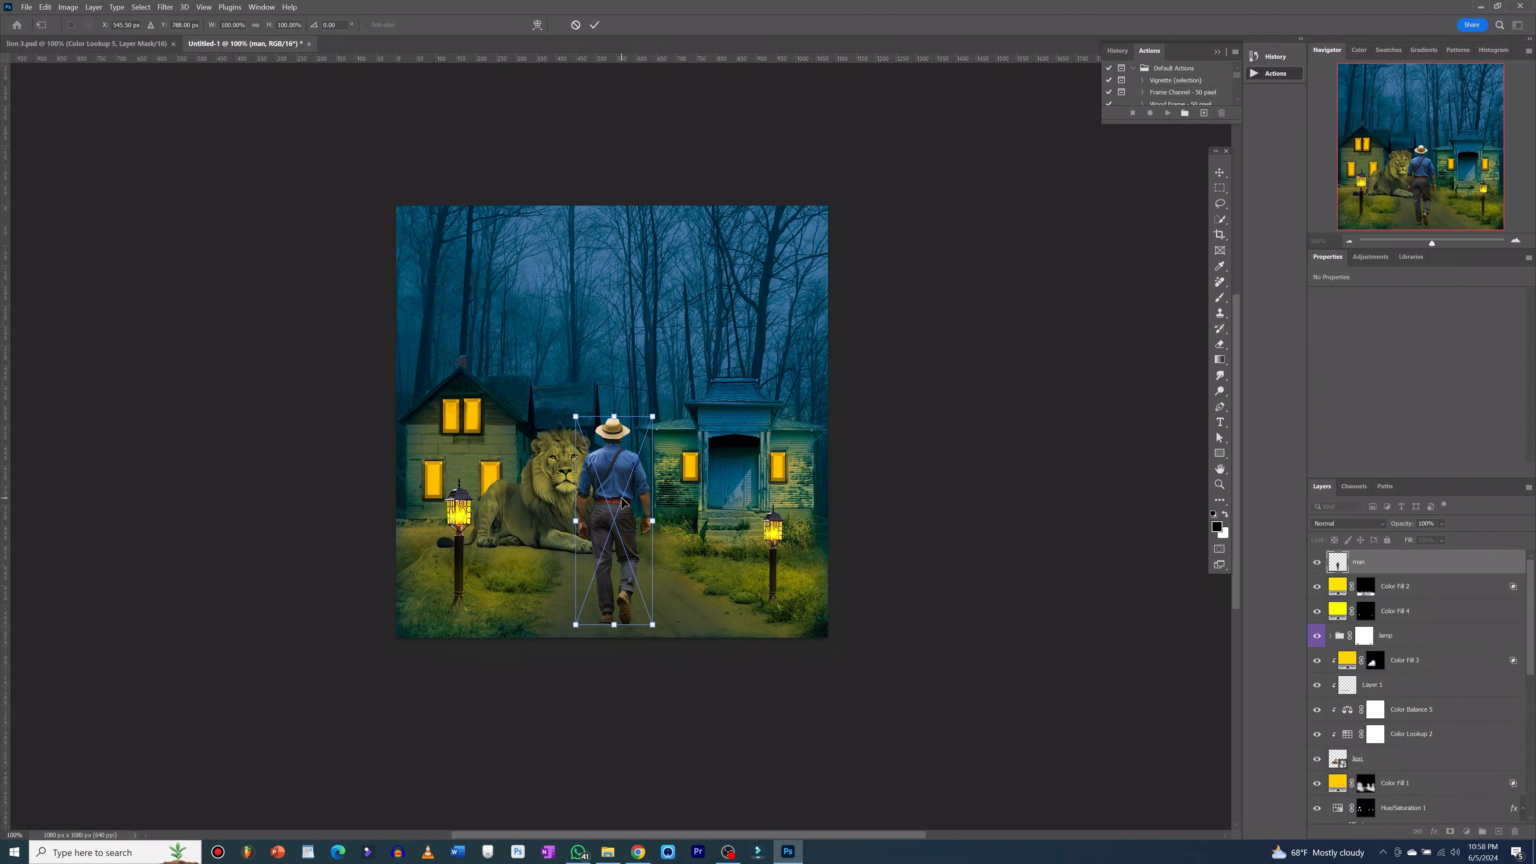
{"action": "right_click", "coordinate": [620, 501]}
{"action": "left_click", "coordinate": [671, 720]}
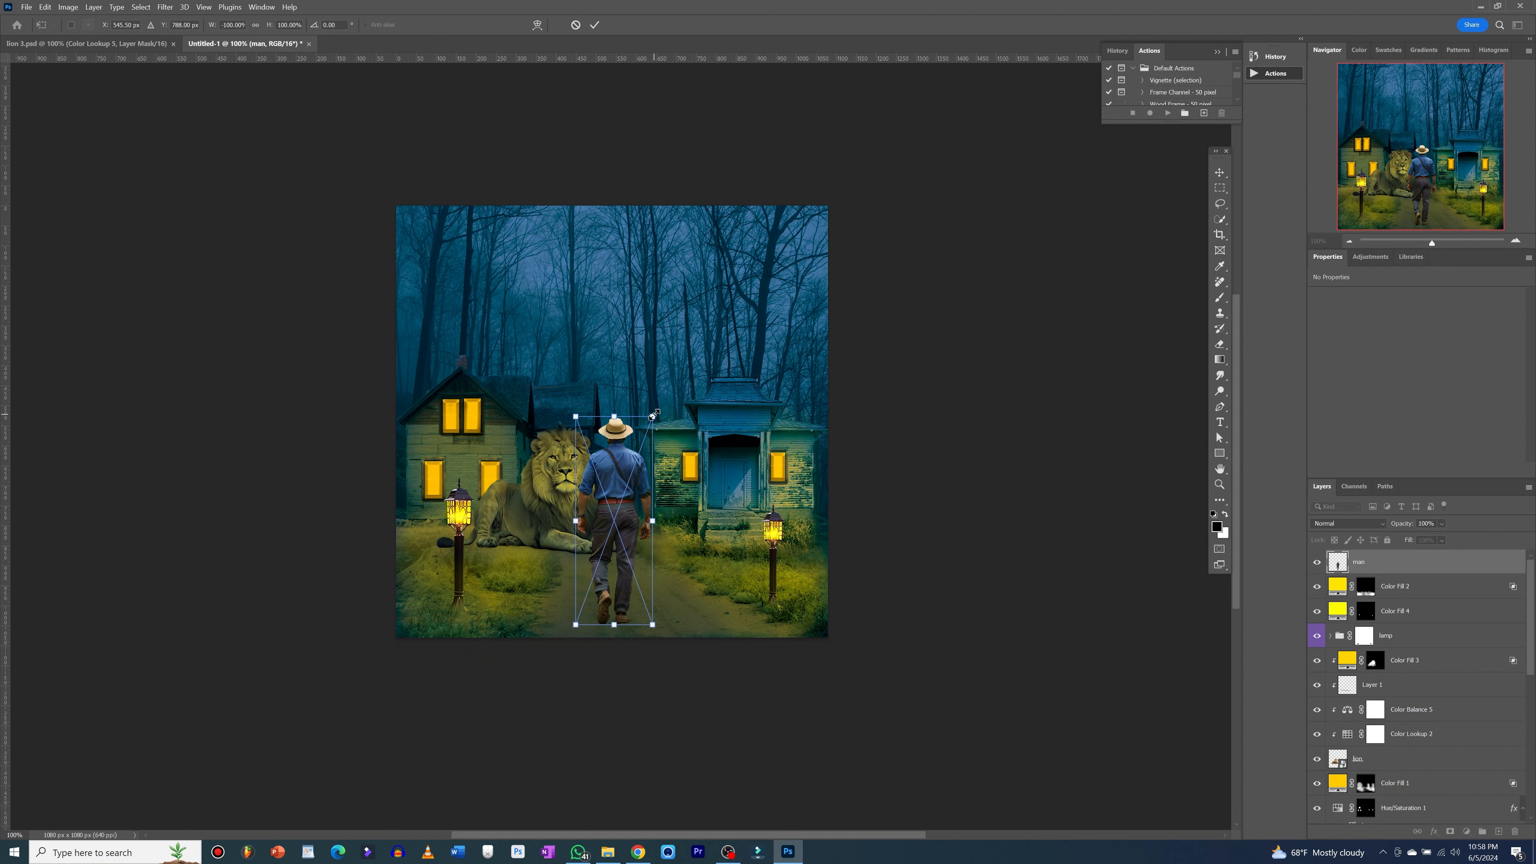
- Scale the man to about 63.5% and position him on the dirt road between the lion and the right lamp
{"action": "left_click_drag", "start_coordinate": [653, 416], "coordinate": [613, 482]}
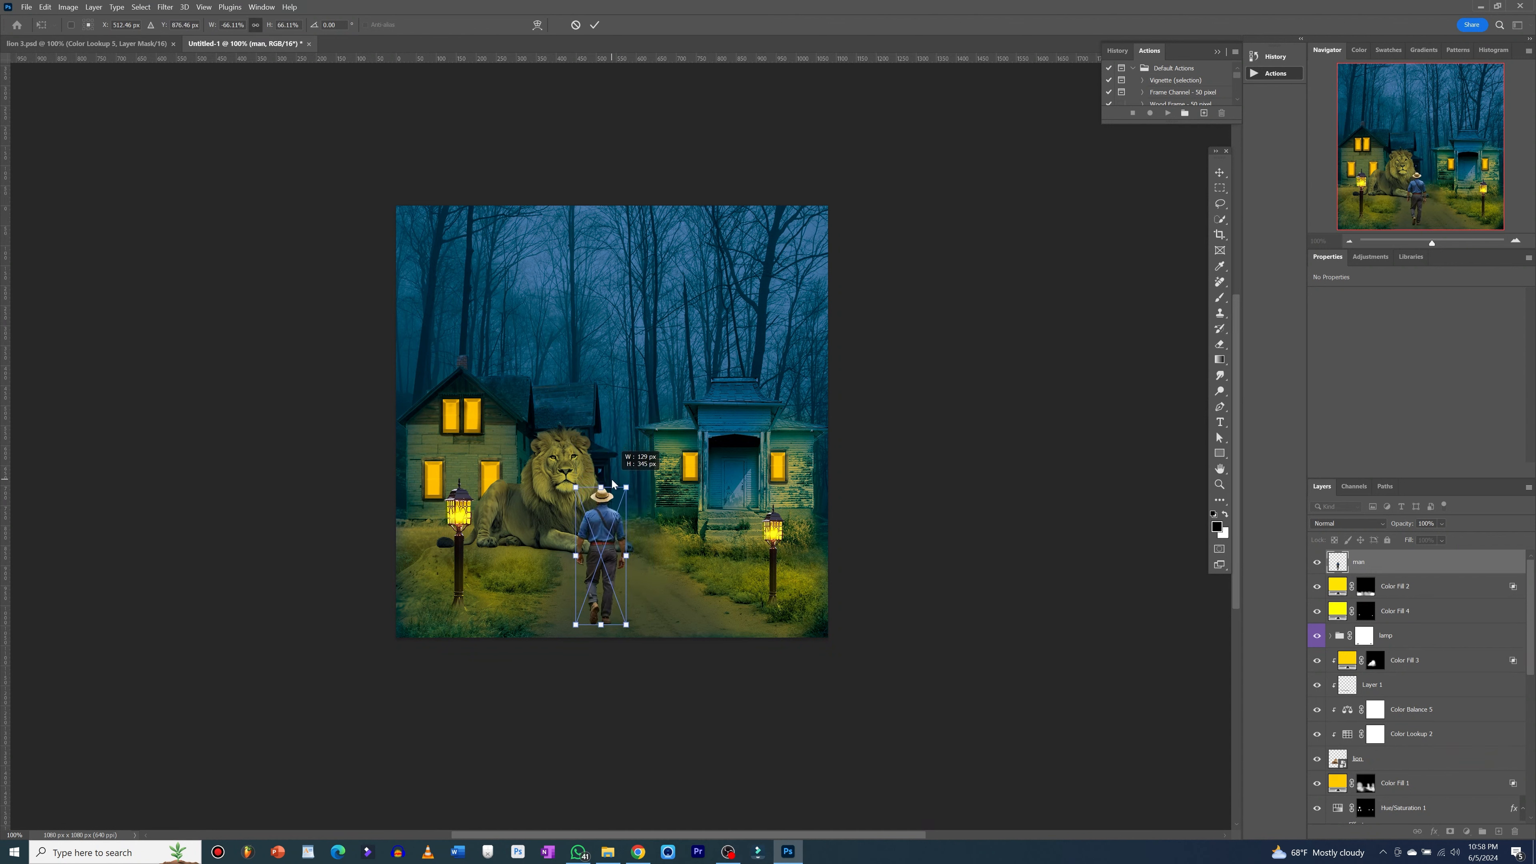
{"action": "left_click_drag", "start_coordinate": [601, 555], "coordinate": [650, 543]}
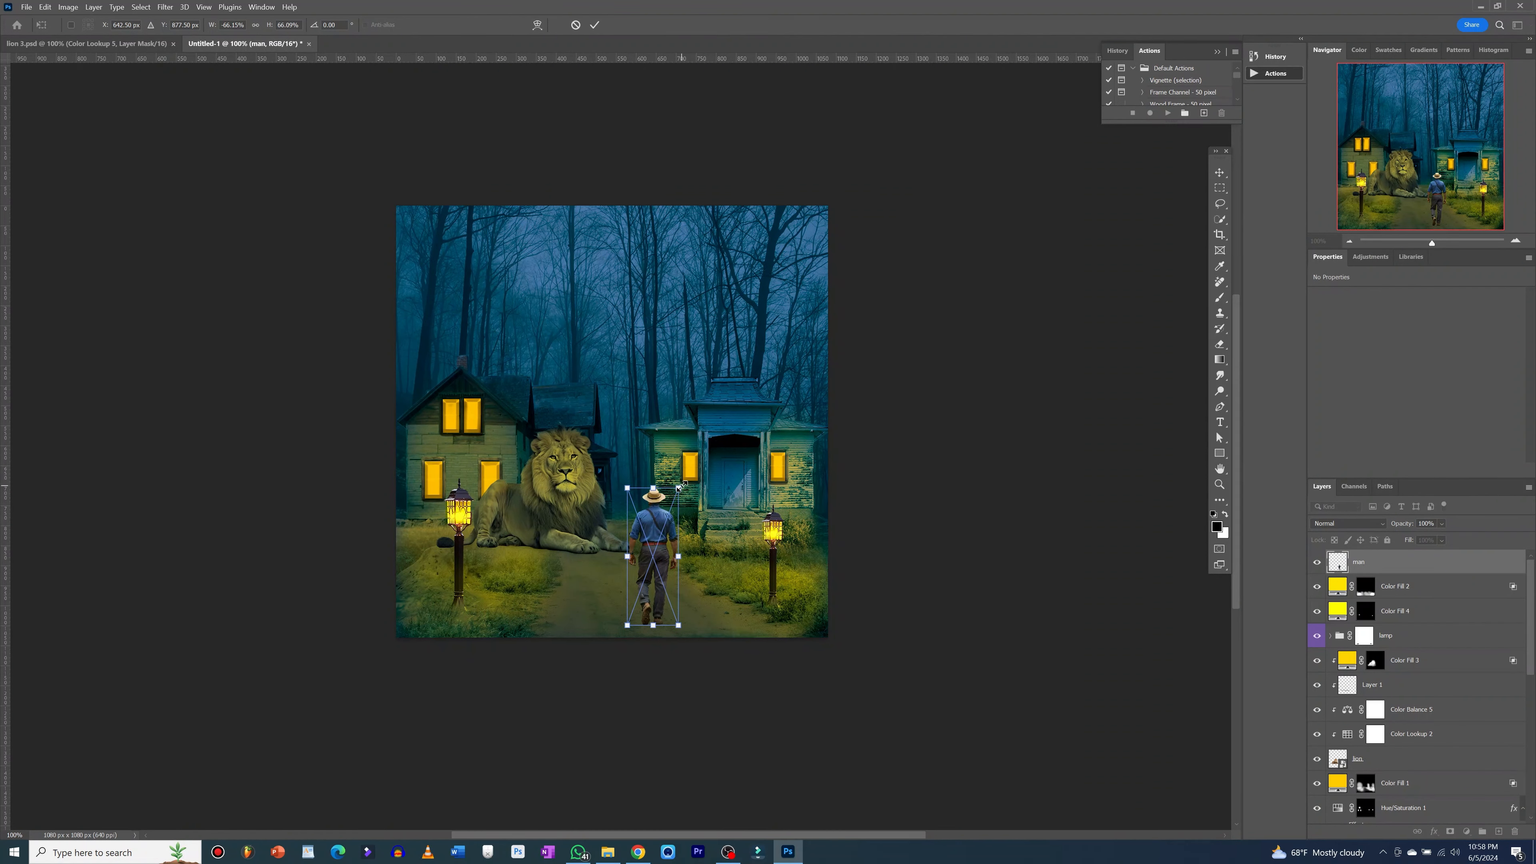
{"action": "left_click_drag", "start_coordinate": [679, 488], "coordinate": [676, 493]}
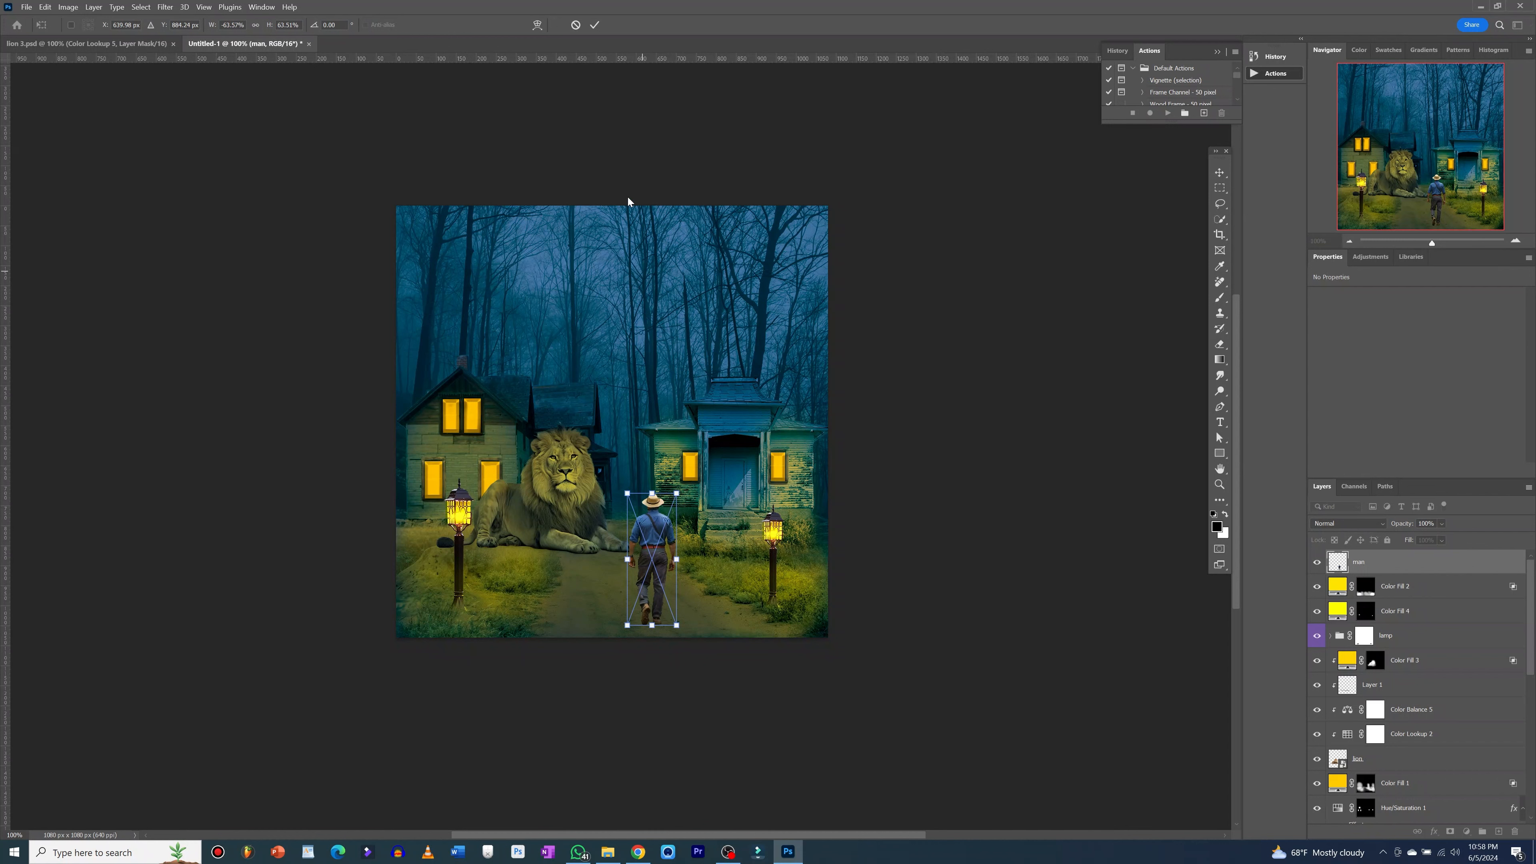
{"action": "key", "text": "Return"}
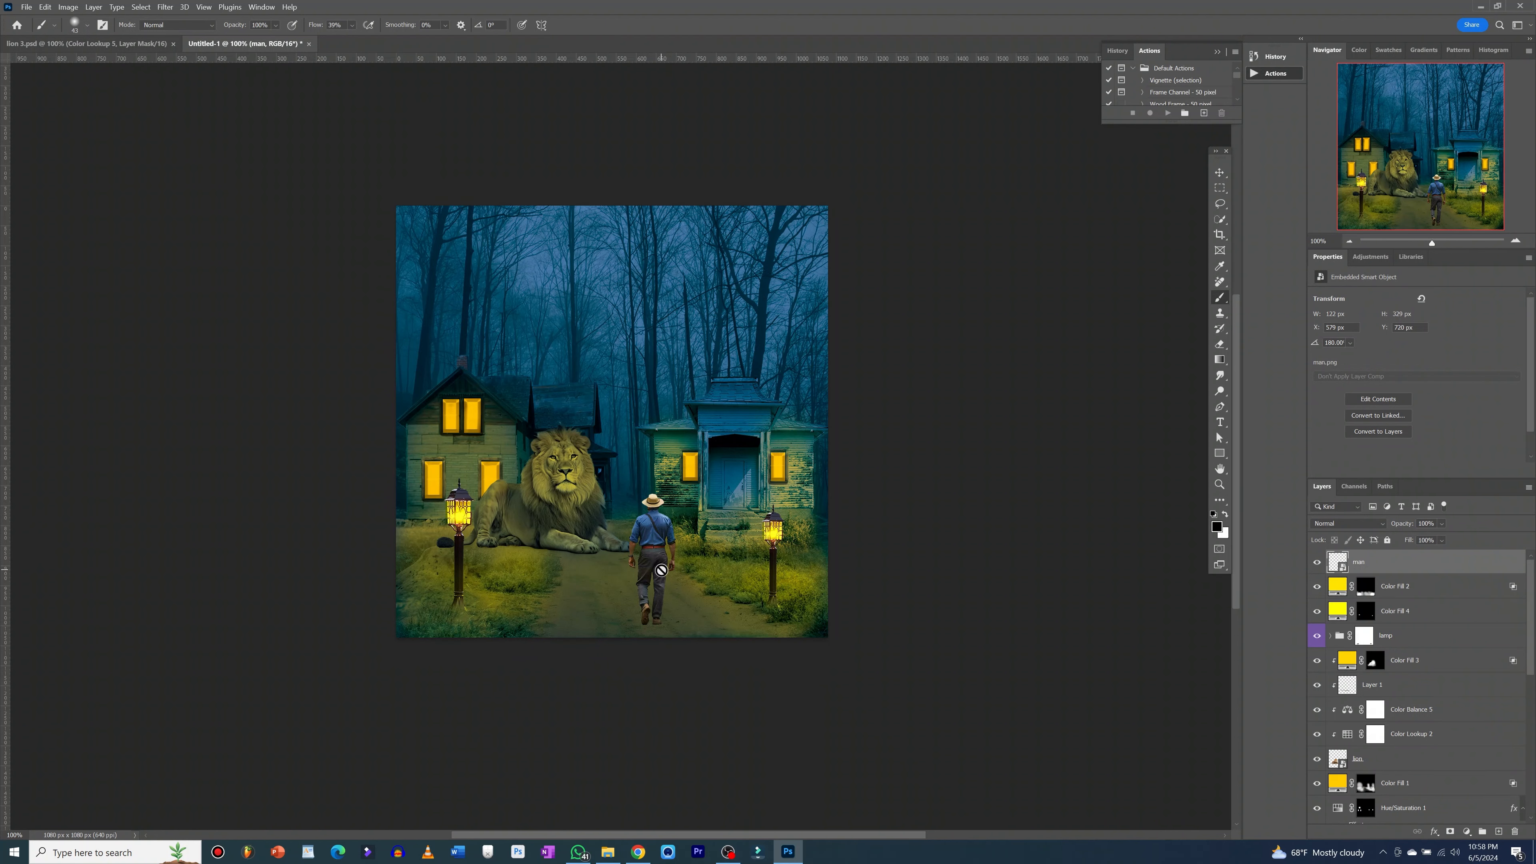
{"action": "key", "text": "v"}
{"action": "left_click_drag", "start_coordinate": [662, 573], "coordinate": [659, 574]}
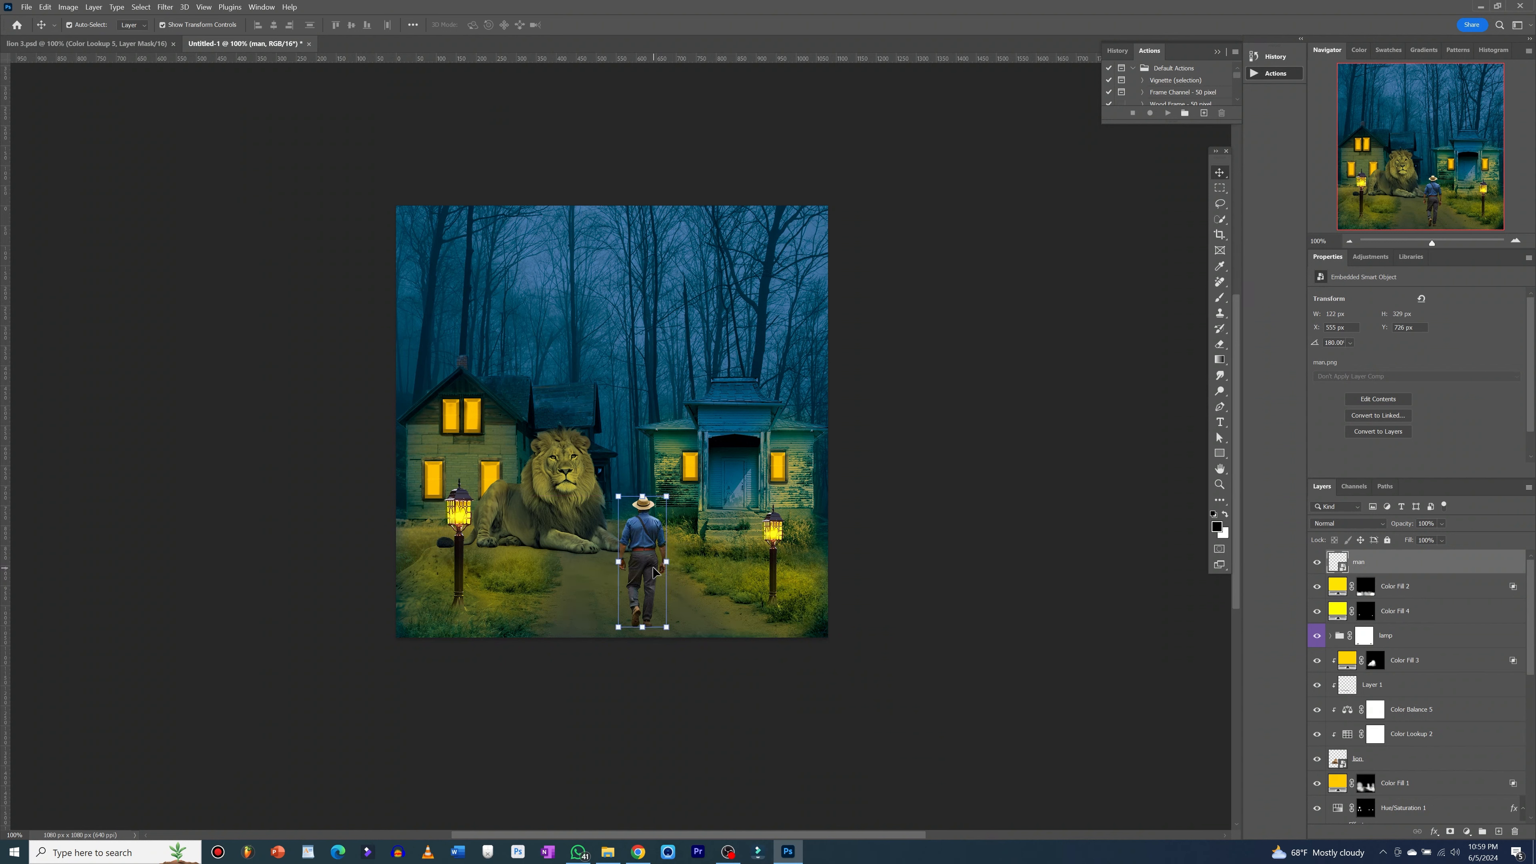
{"action": "key", "text": "ctrl+n"}
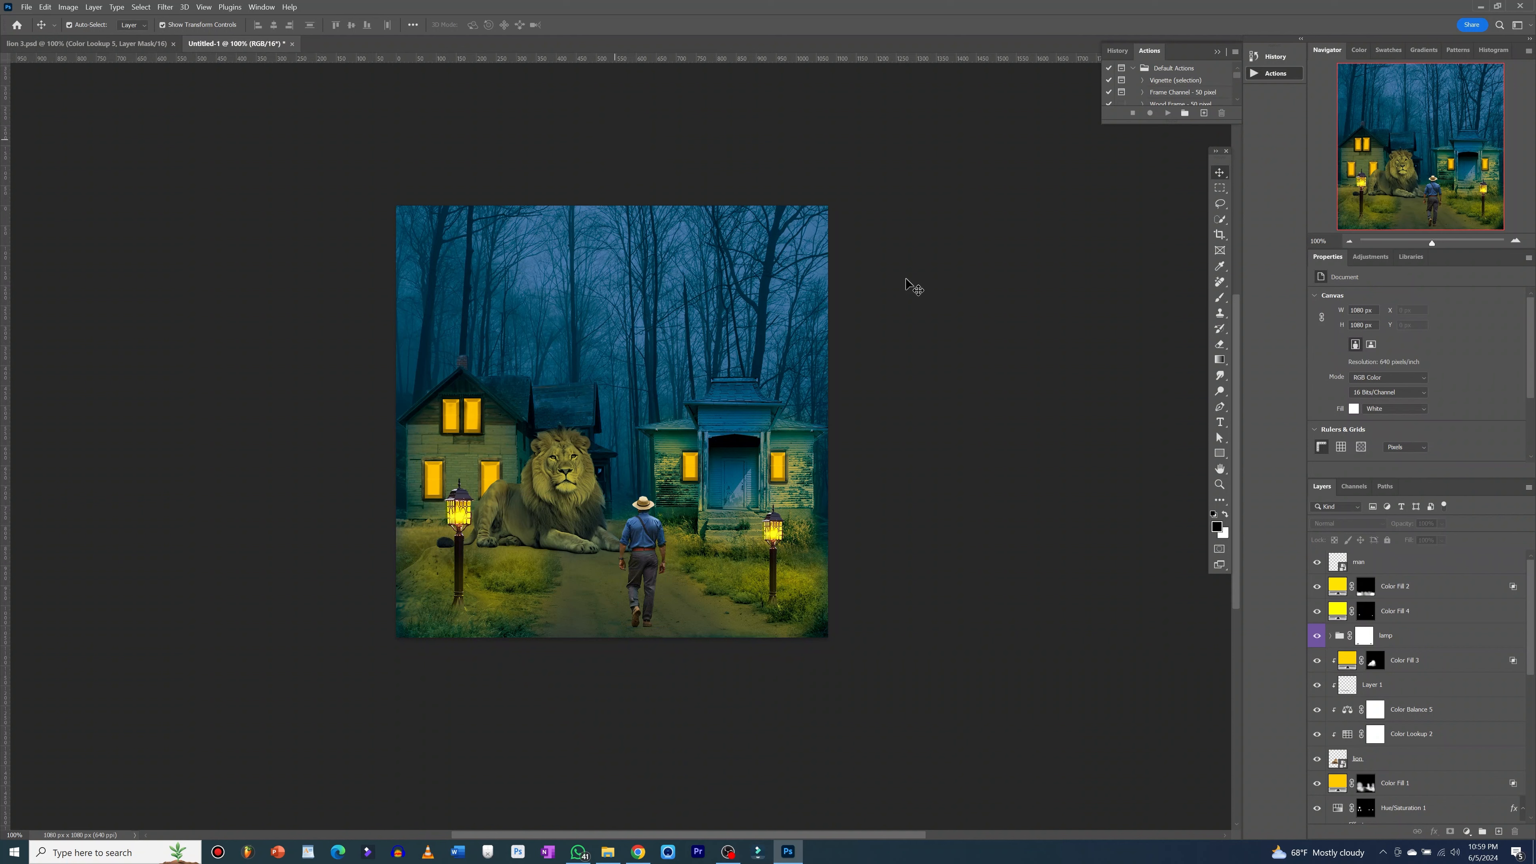
{"action": "left_click", "coordinate": [1378, 566]}
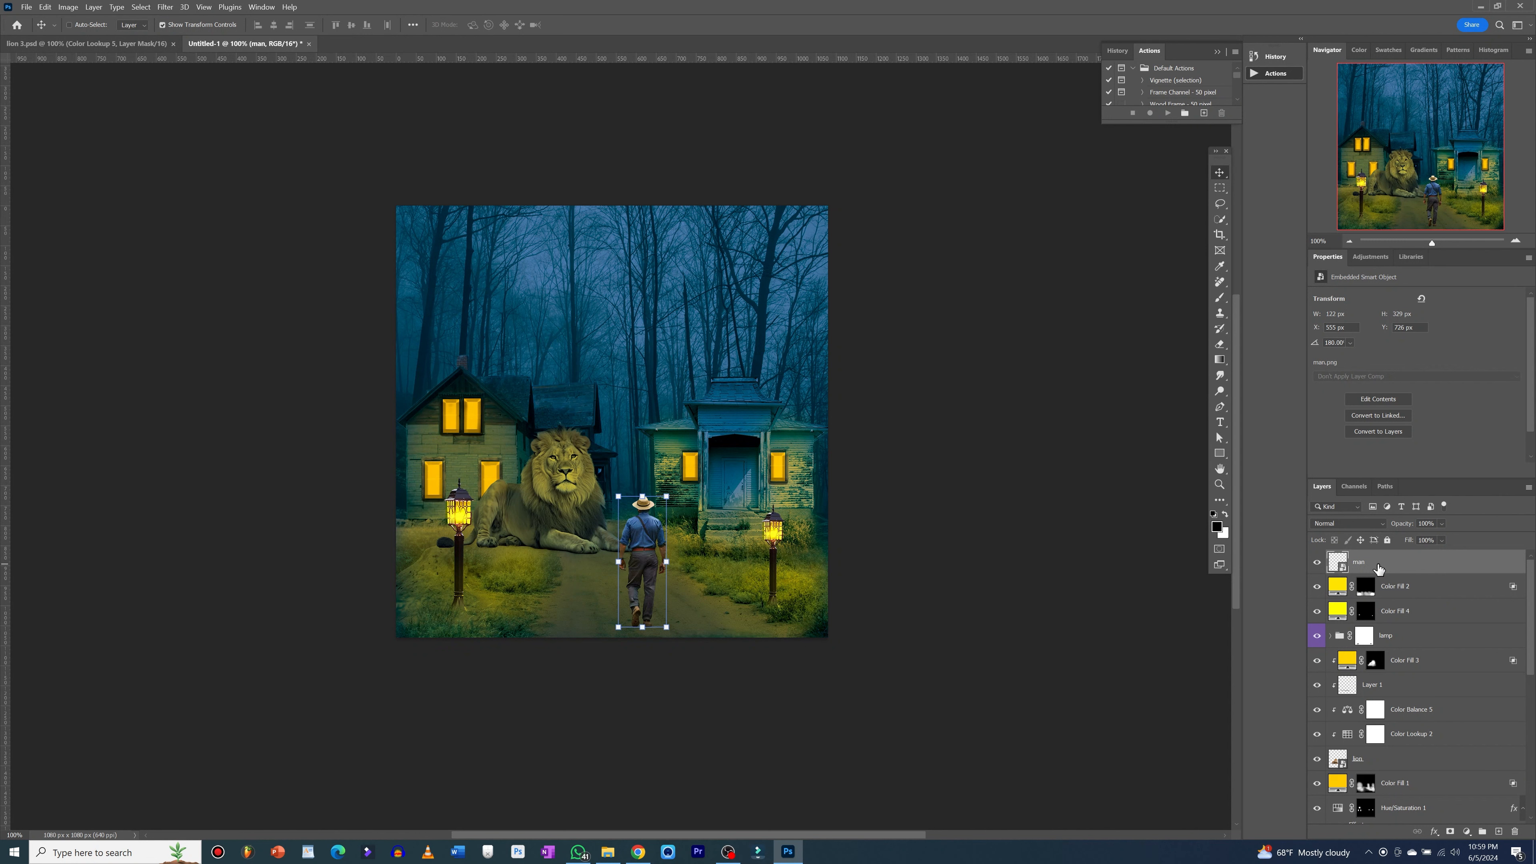
{"action": "key", "text": "ctrl+j"}
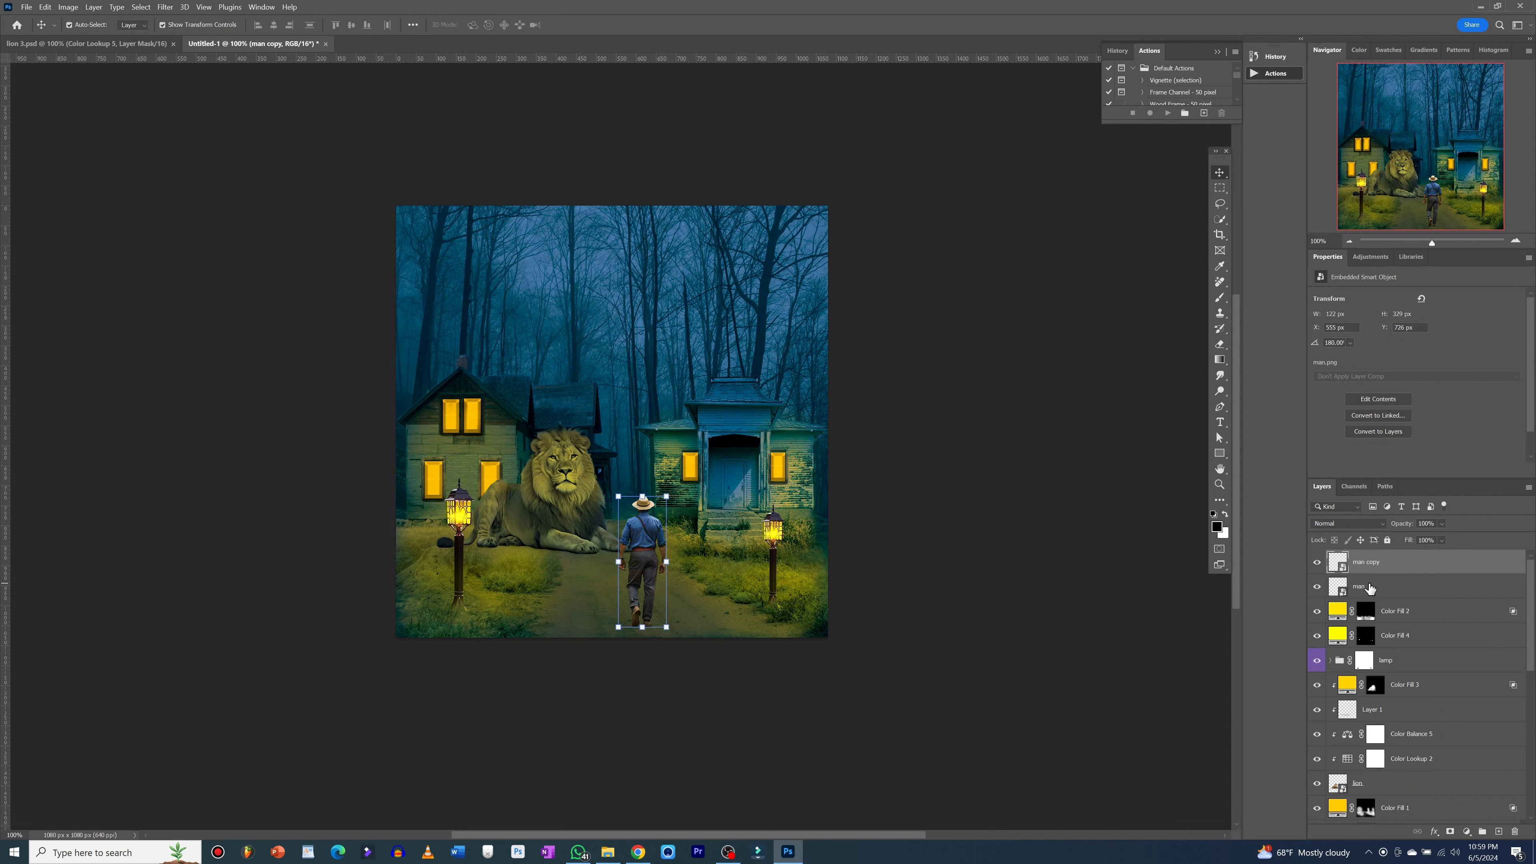
{"action": "left_click", "coordinate": [1369, 587]}
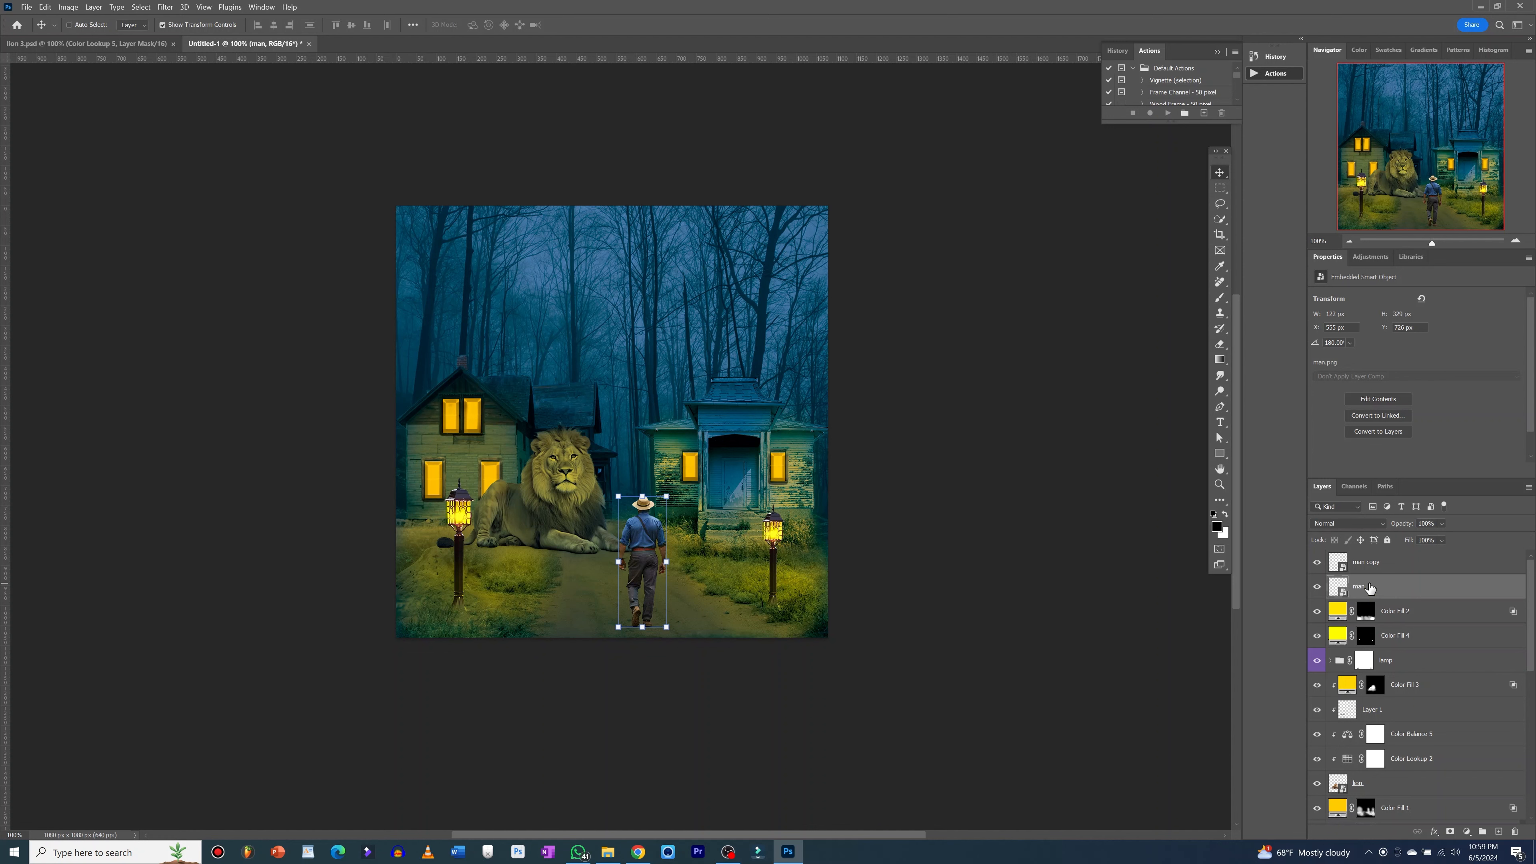
{"action": "key", "text": "ctrl+t"}
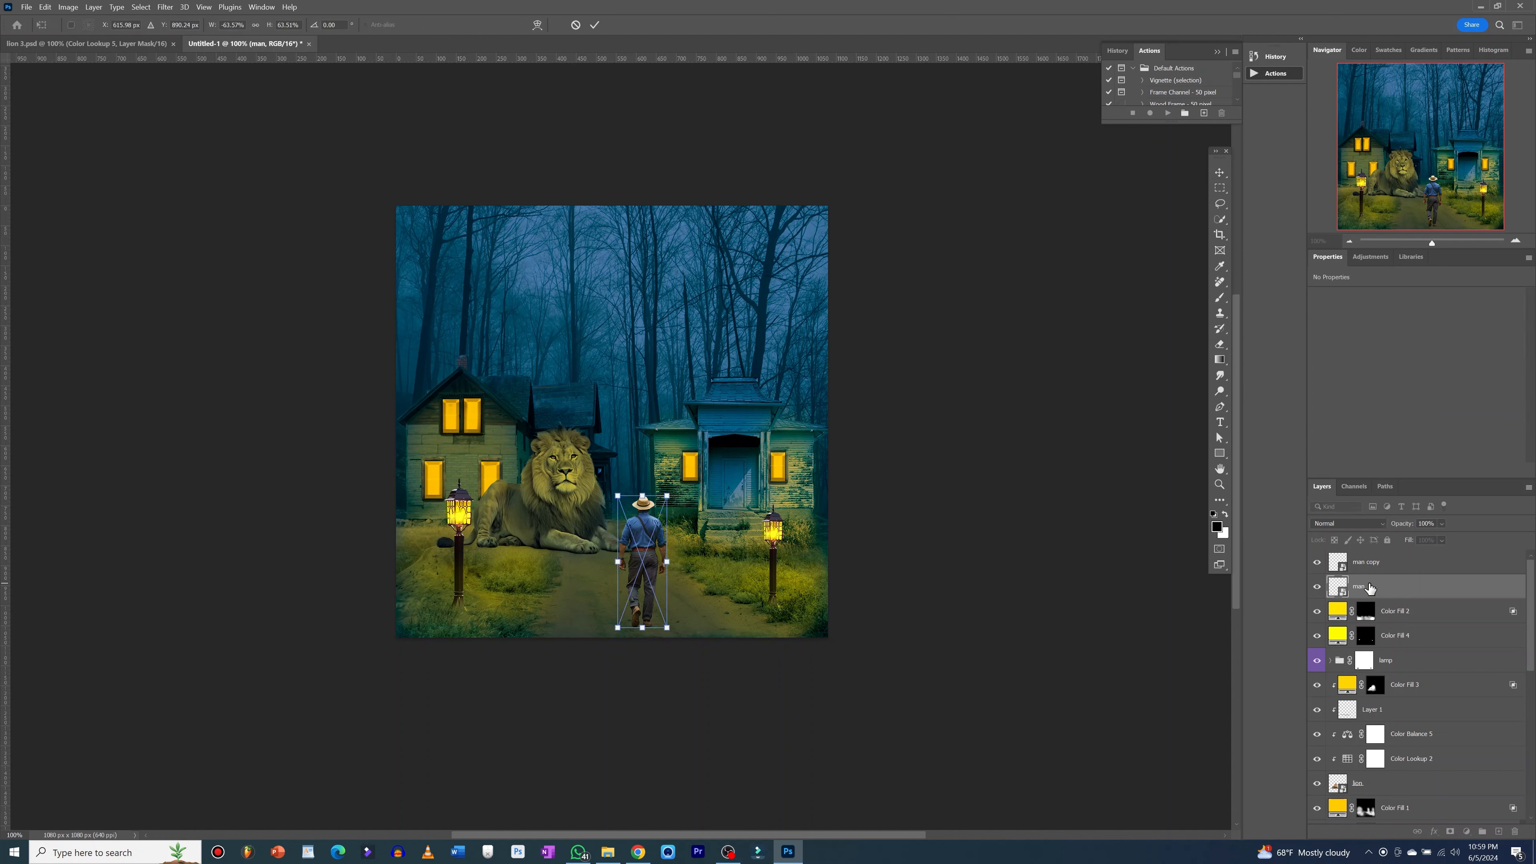
{"action": "right_click", "coordinate": [662, 564]}
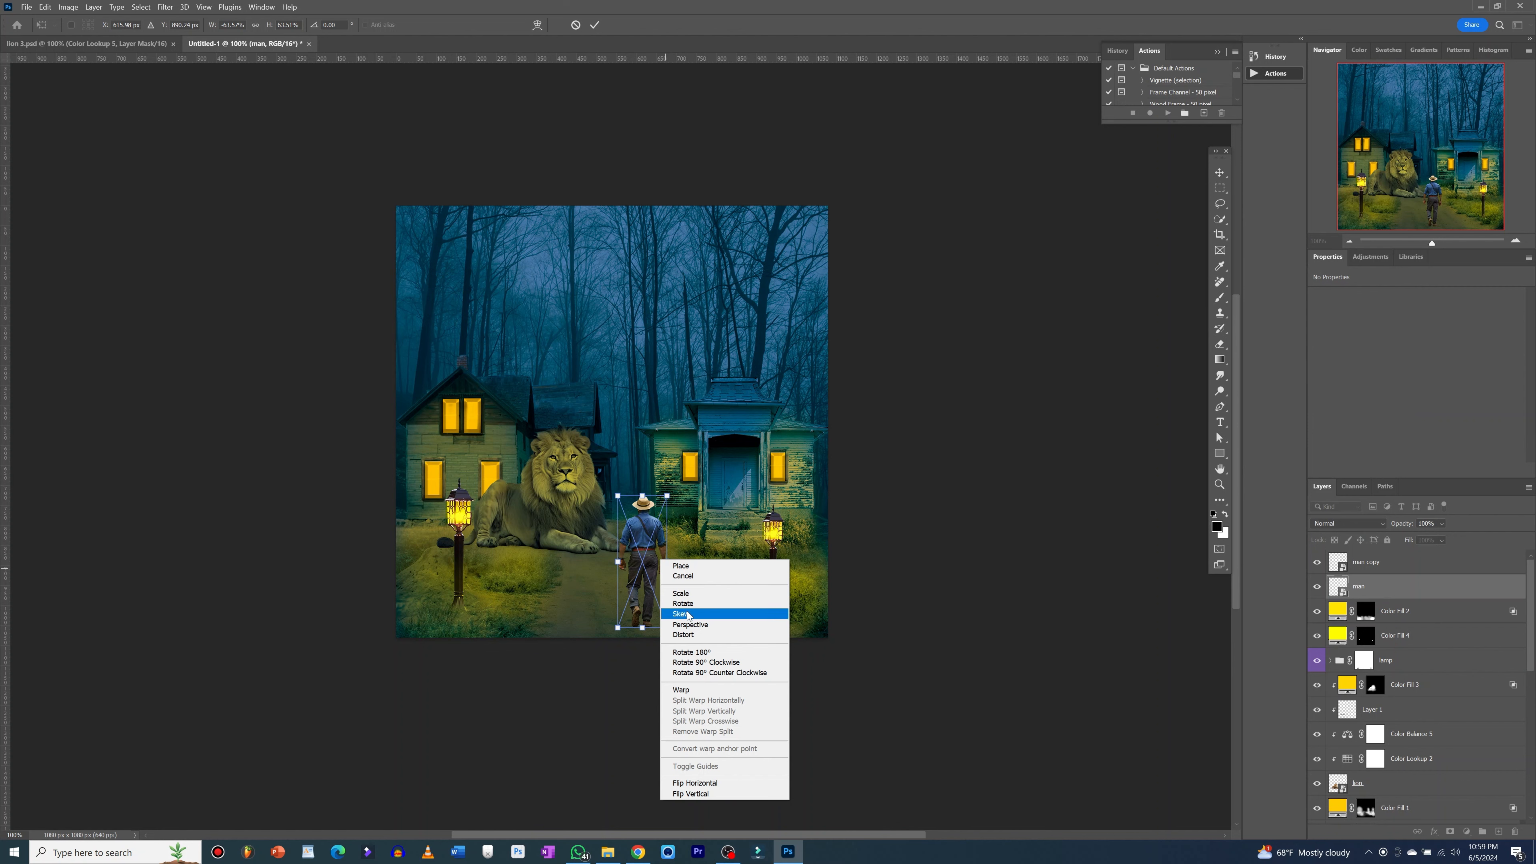
{"action": "left_click", "coordinate": [691, 636]}
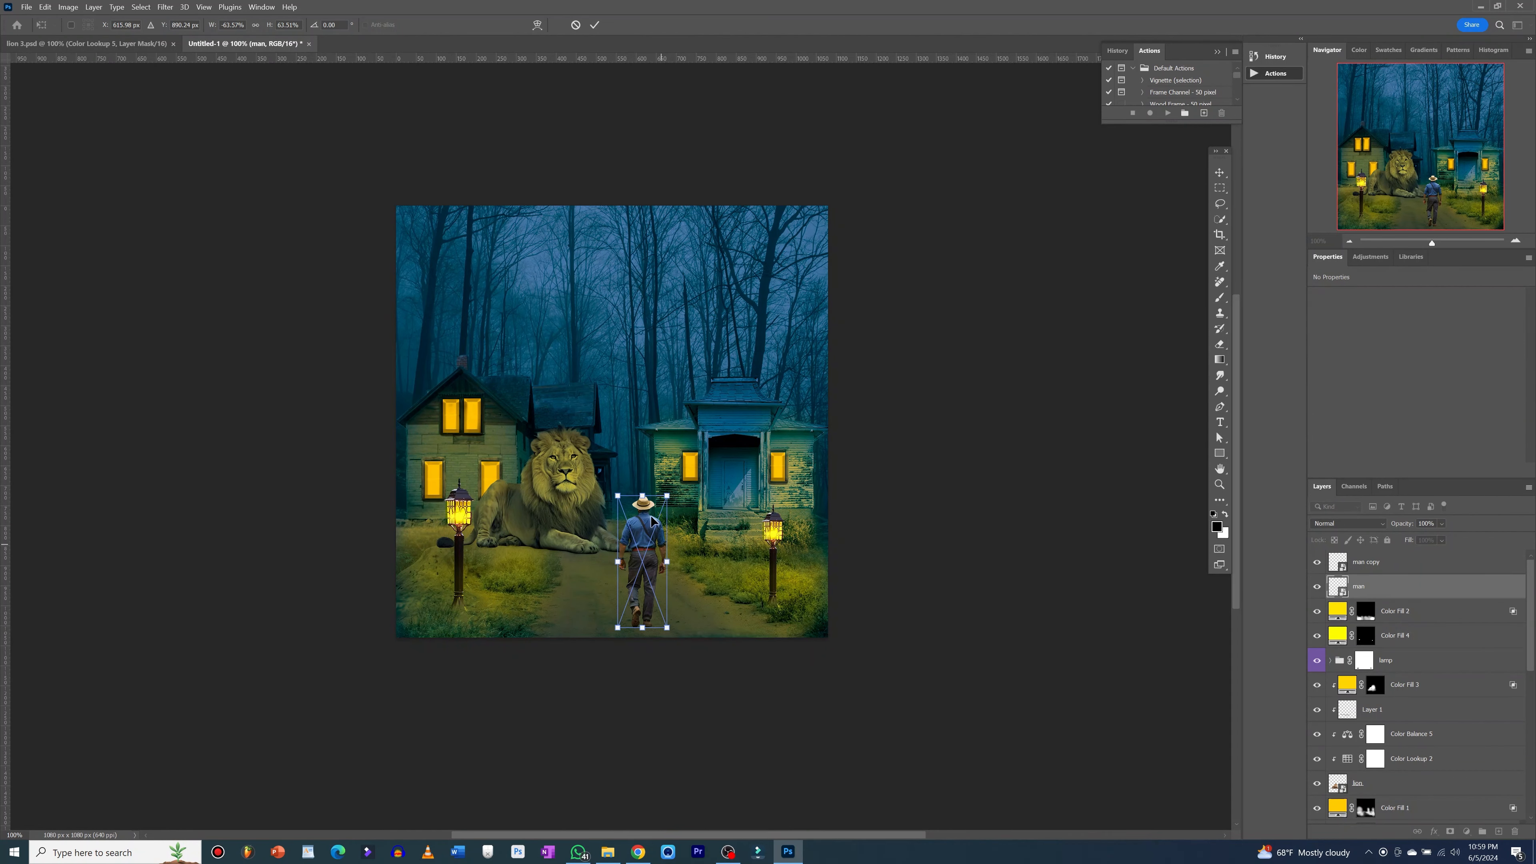
{"action": "left_click_drag", "start_coordinate": [643, 497], "coordinate": [643, 671]}
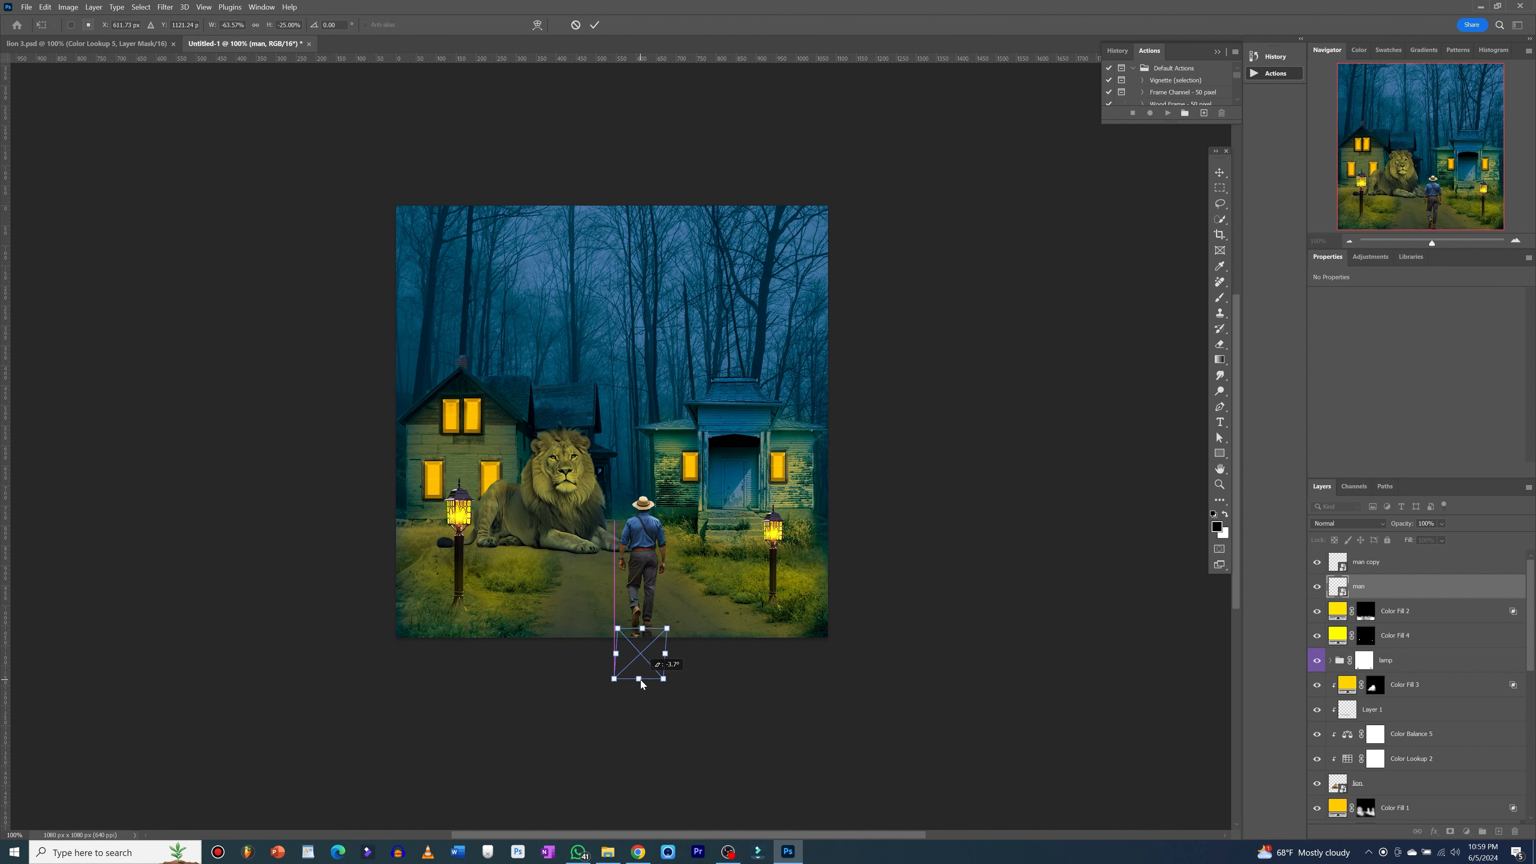
{"action": "left_click_drag", "start_coordinate": [642, 680], "coordinate": [642, 680]}
{"action": "key", "text": "ctrl+z"}
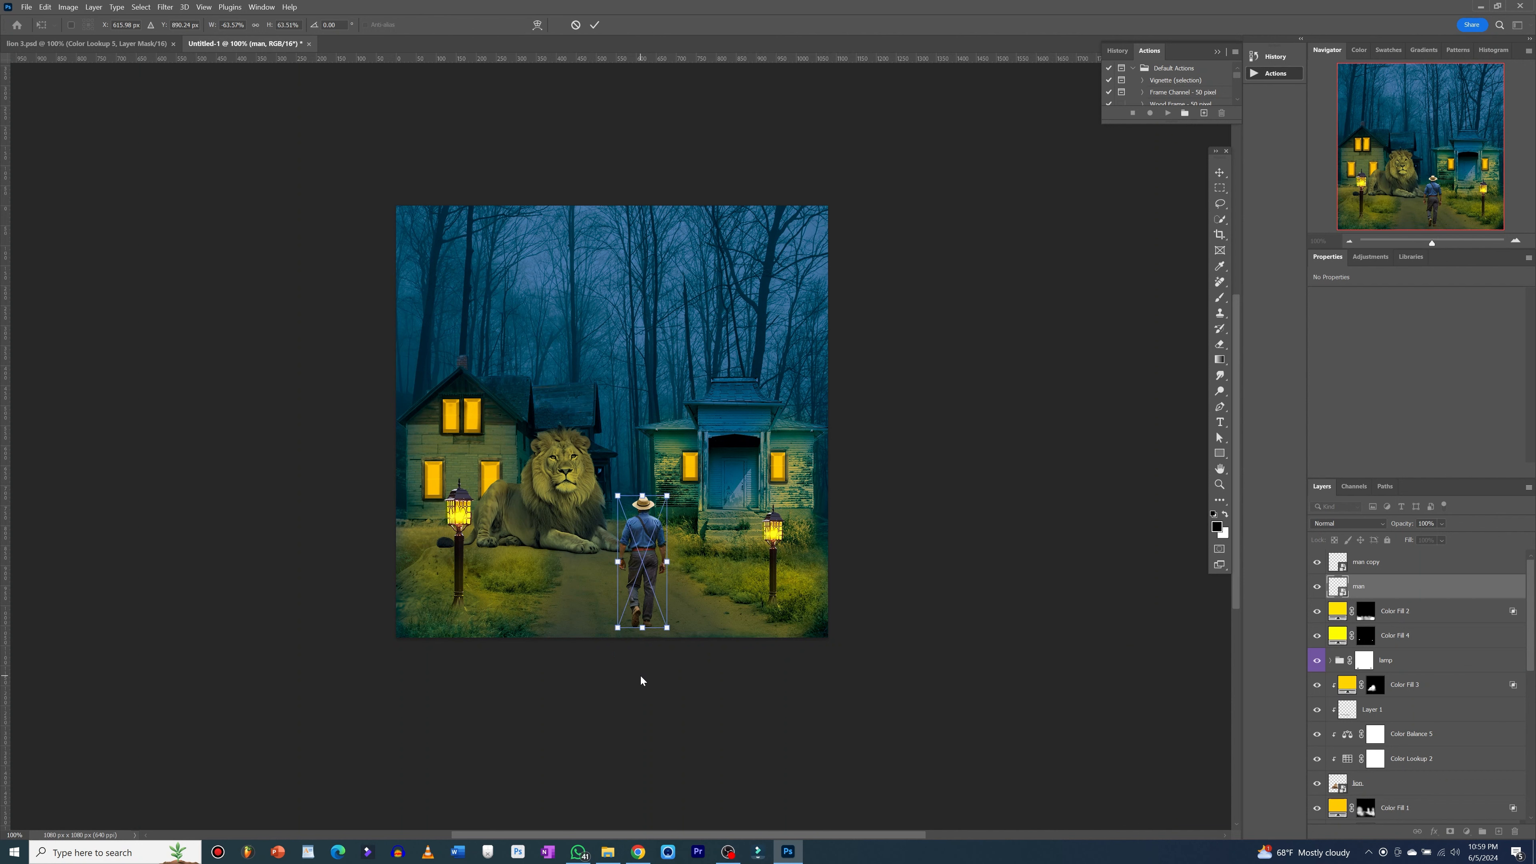
{"action": "left_click", "coordinate": [576, 25]}
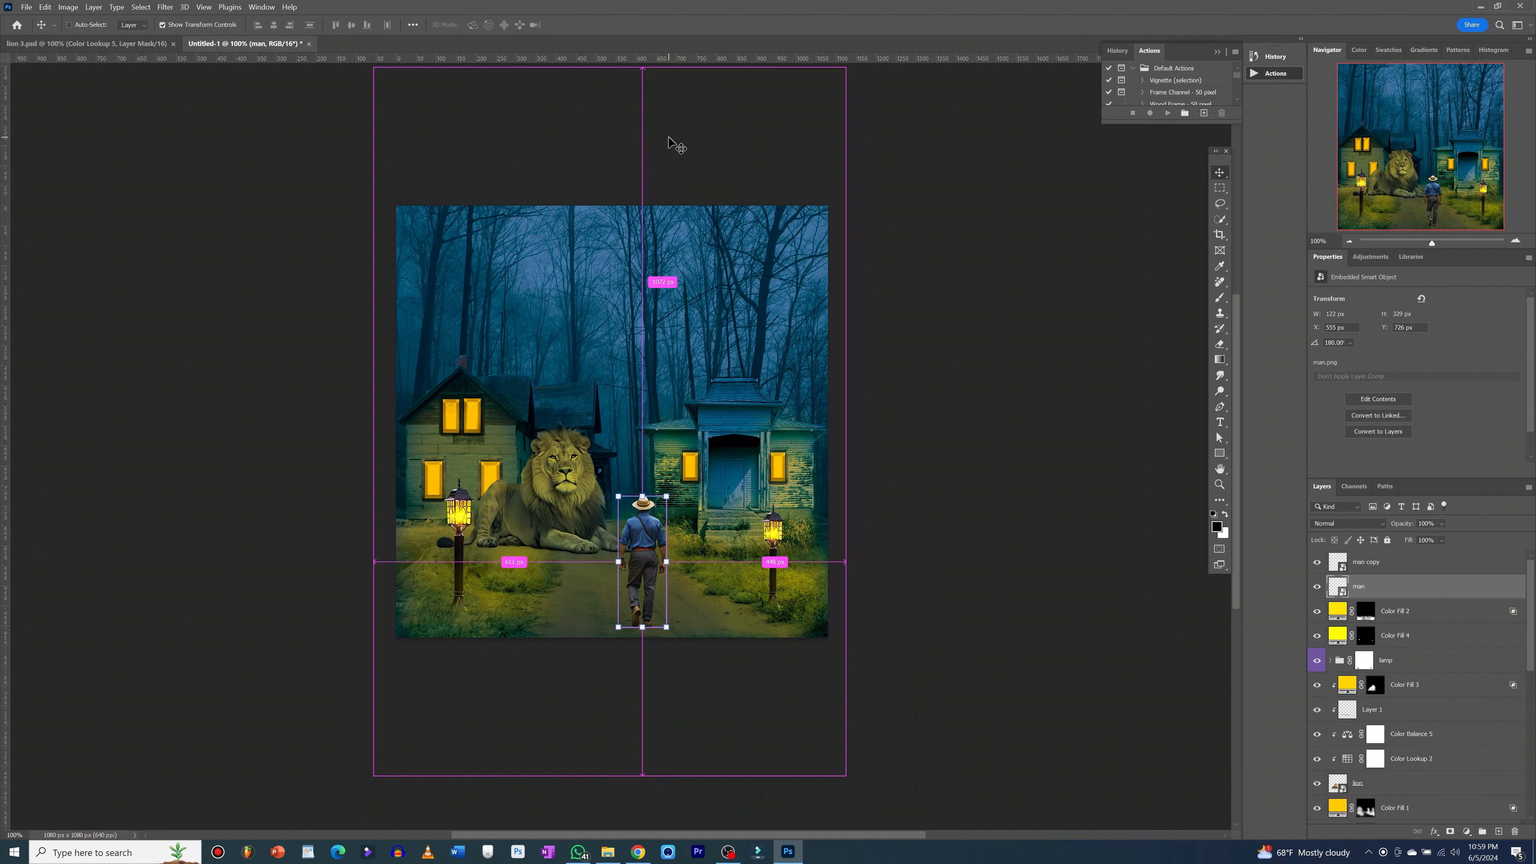
{"action": "key", "text": "ctrl+z"}
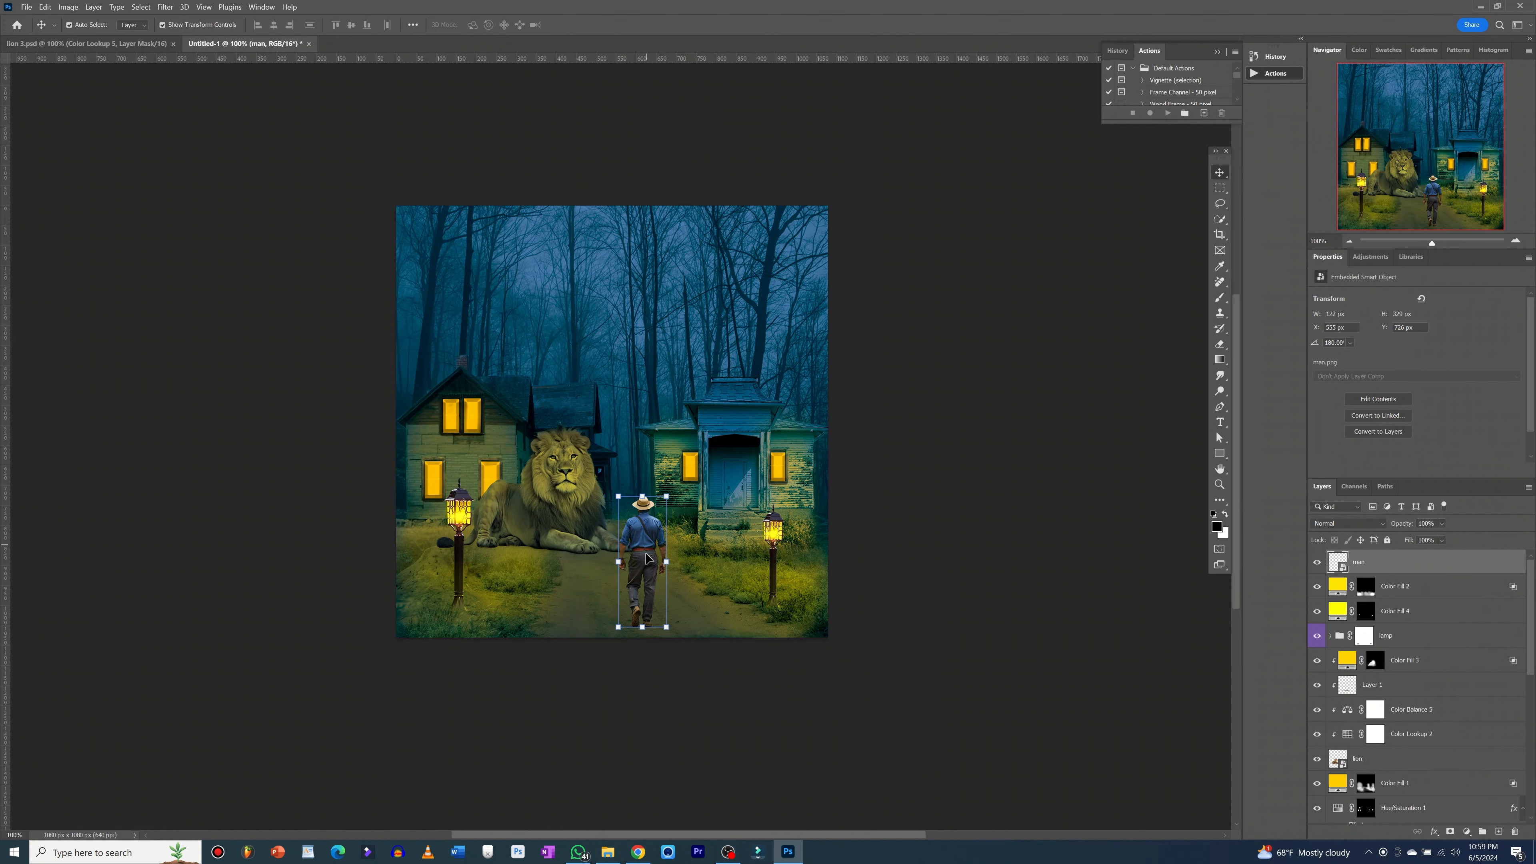
- Move the man slightly up and left along the road, to about X 534 px and Y 704 px
{"action": "left_click_drag", "start_coordinate": [647, 559], "coordinate": [638, 549]}
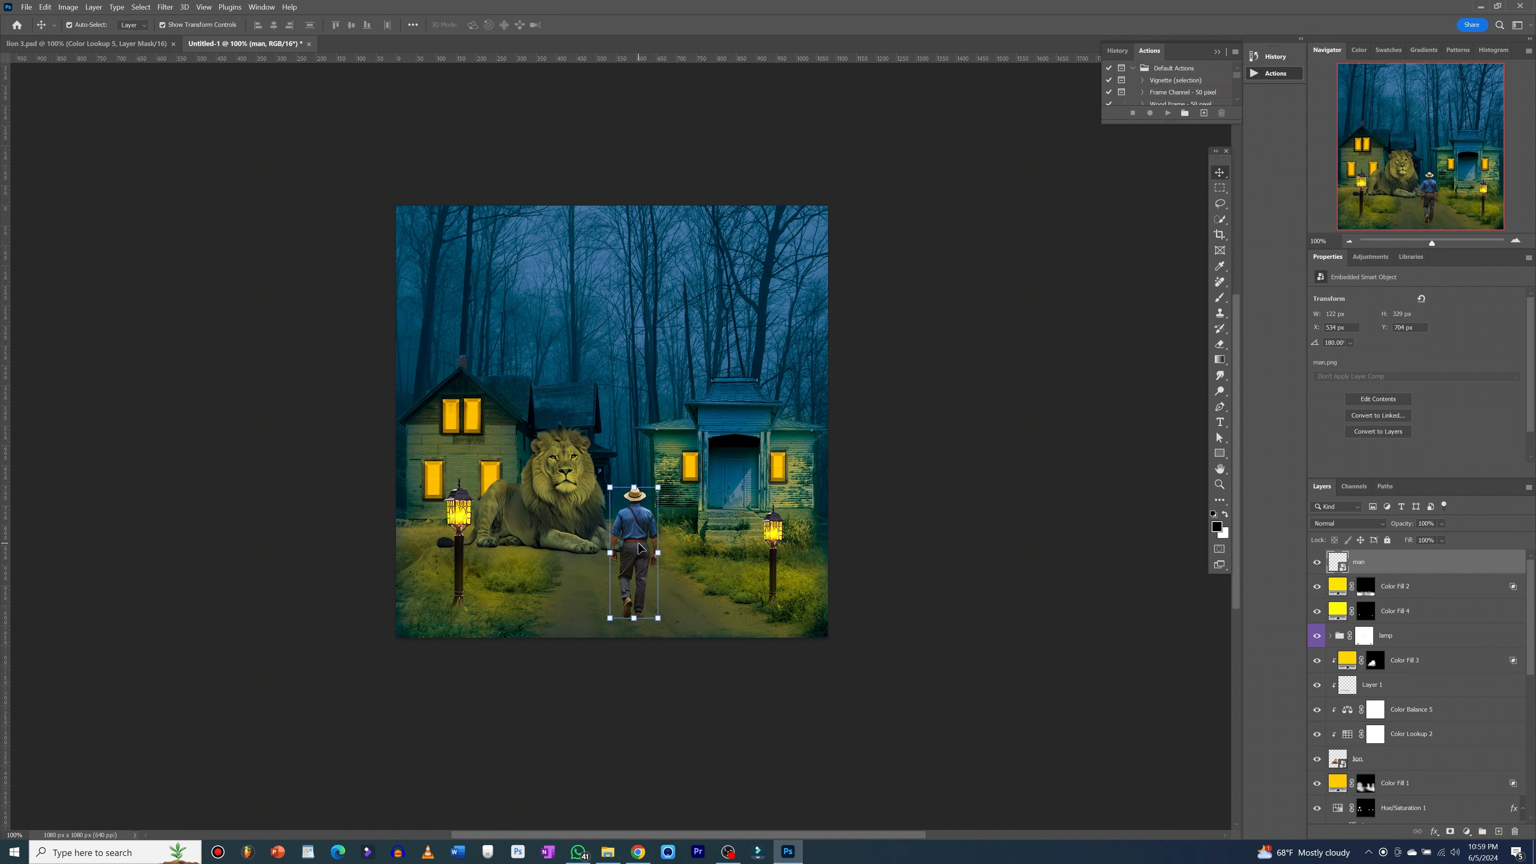
- Duplicate the man layer and distort the lower copy downward from his feet into a flipped, shortened shadow shape
{"action": "key", "text": "ctrl+j"}
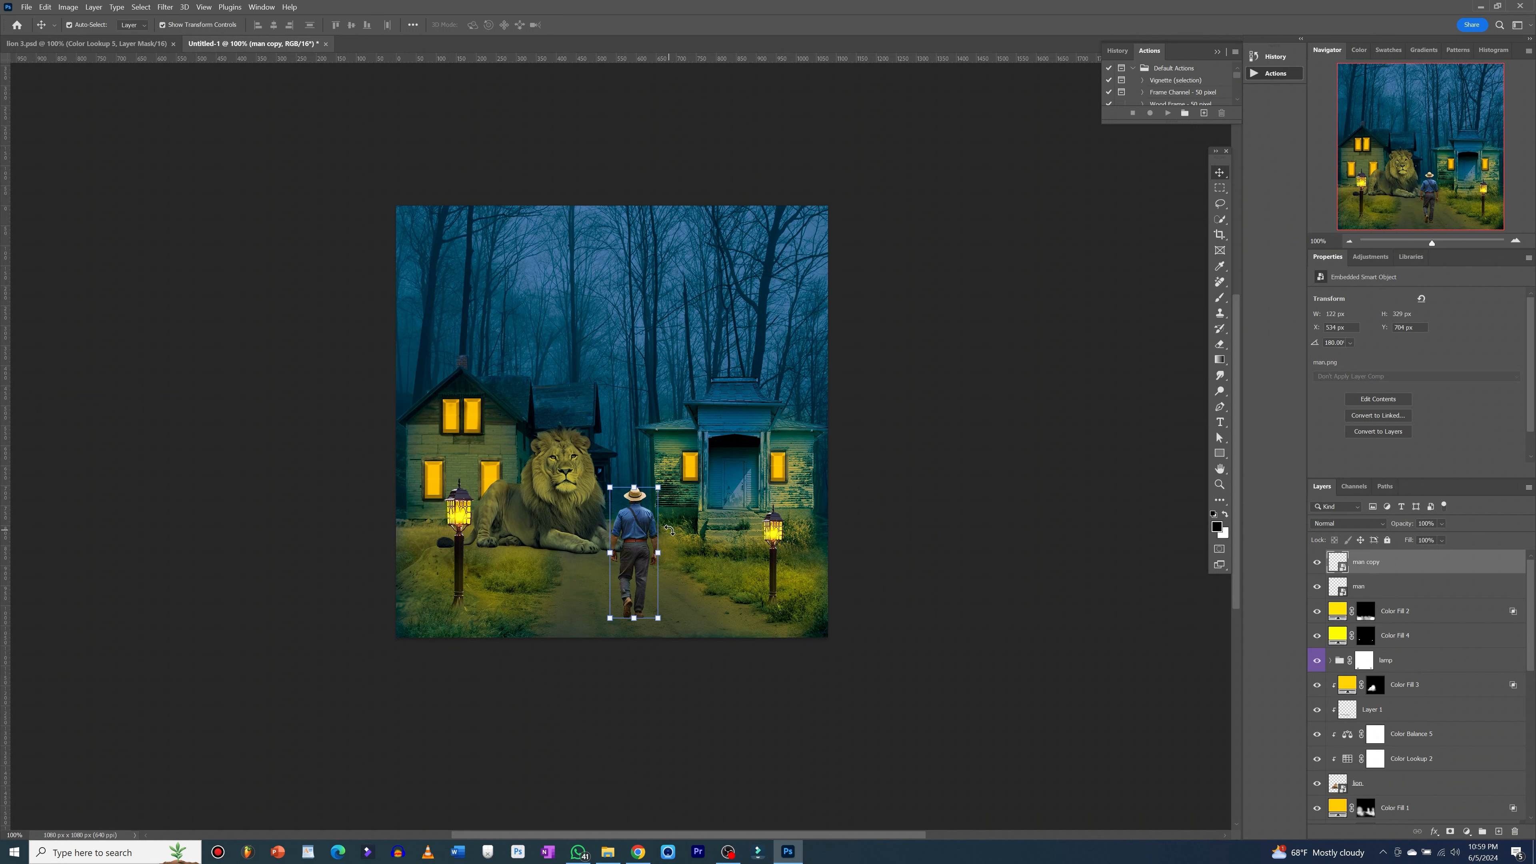
{"action": "left_click", "coordinate": [1368, 588]}
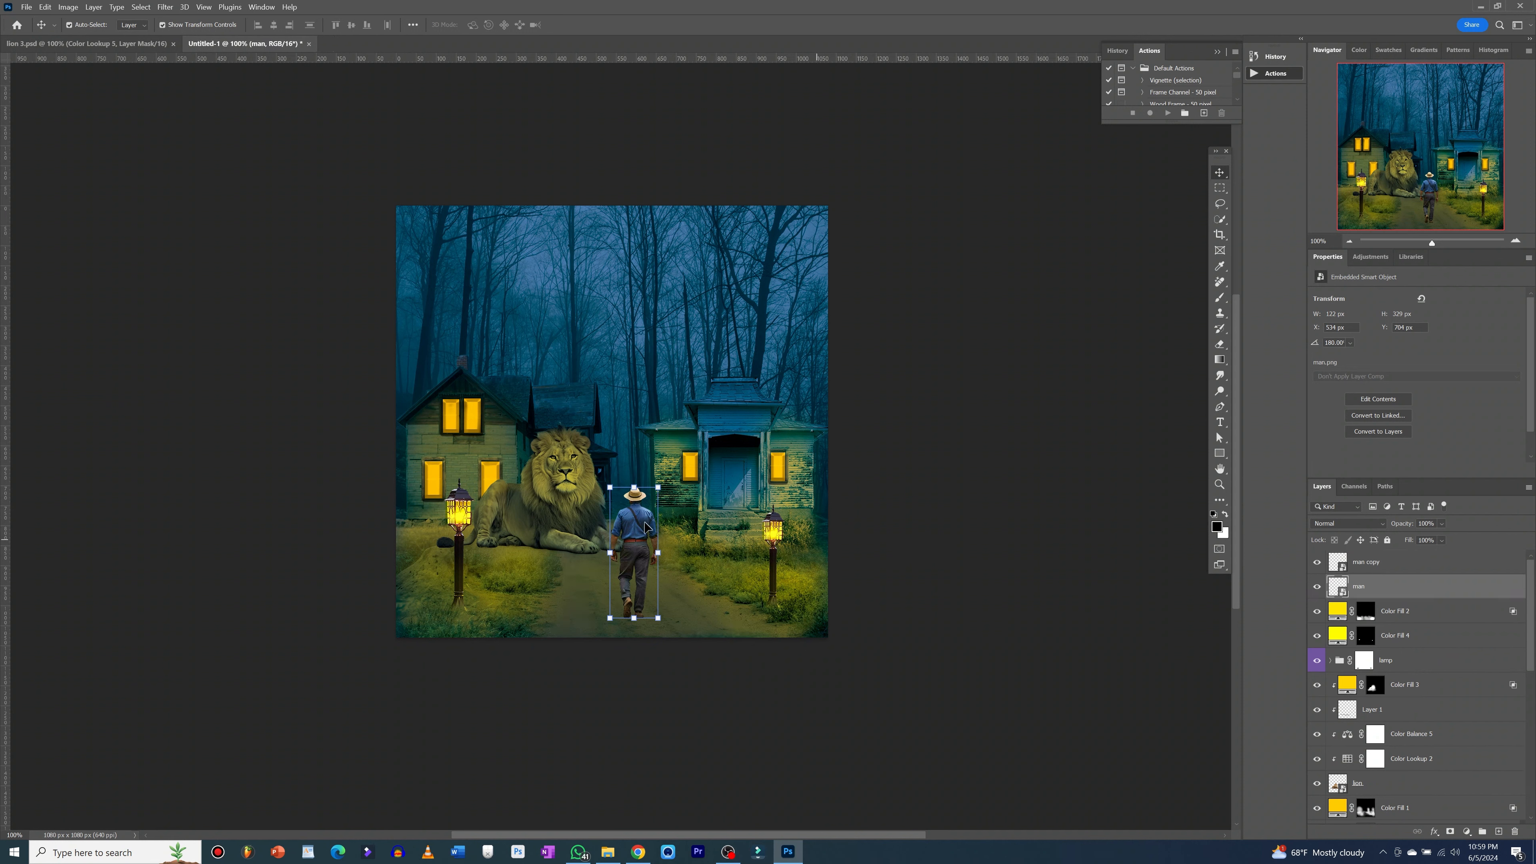
{"action": "key", "text": "ctrl+t"}
{"action": "right_click", "coordinate": [612, 524]}
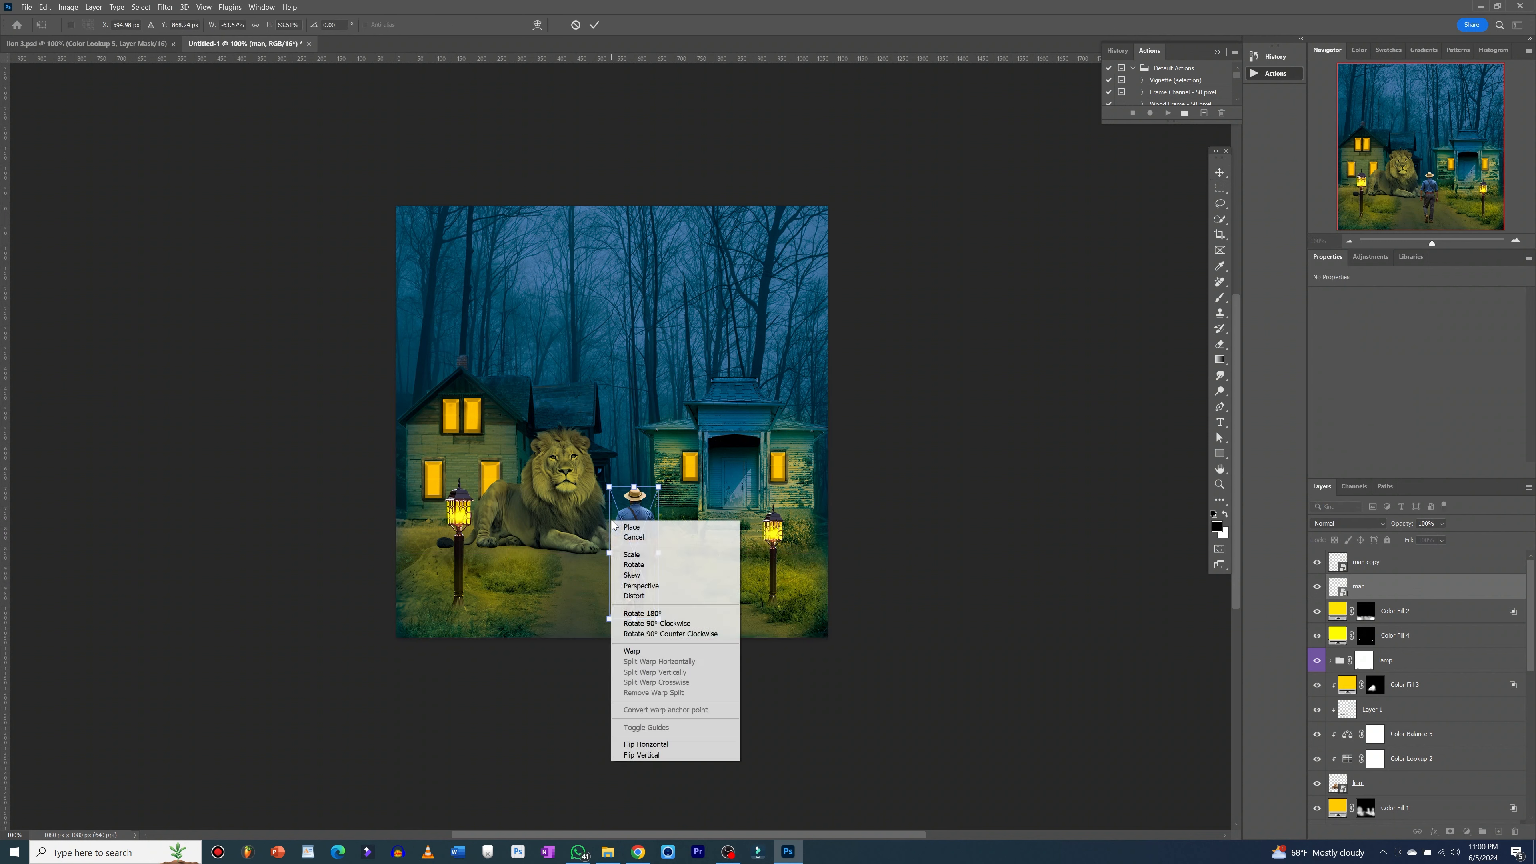
{"action": "left_click", "coordinate": [635, 597]}
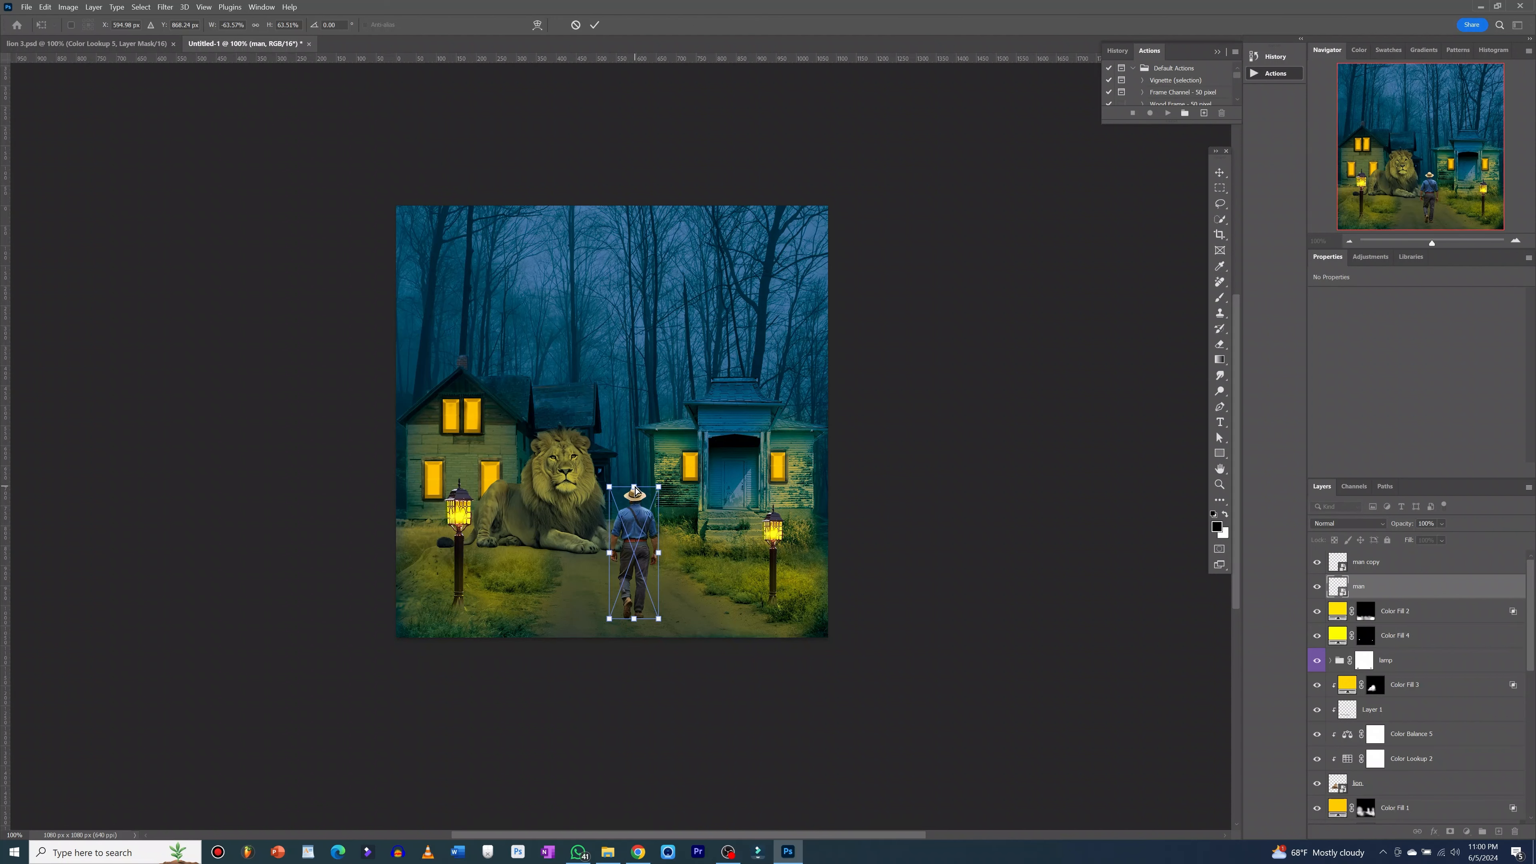
{"action": "left_click_drag", "start_coordinate": [635, 488], "coordinate": [631, 668]}
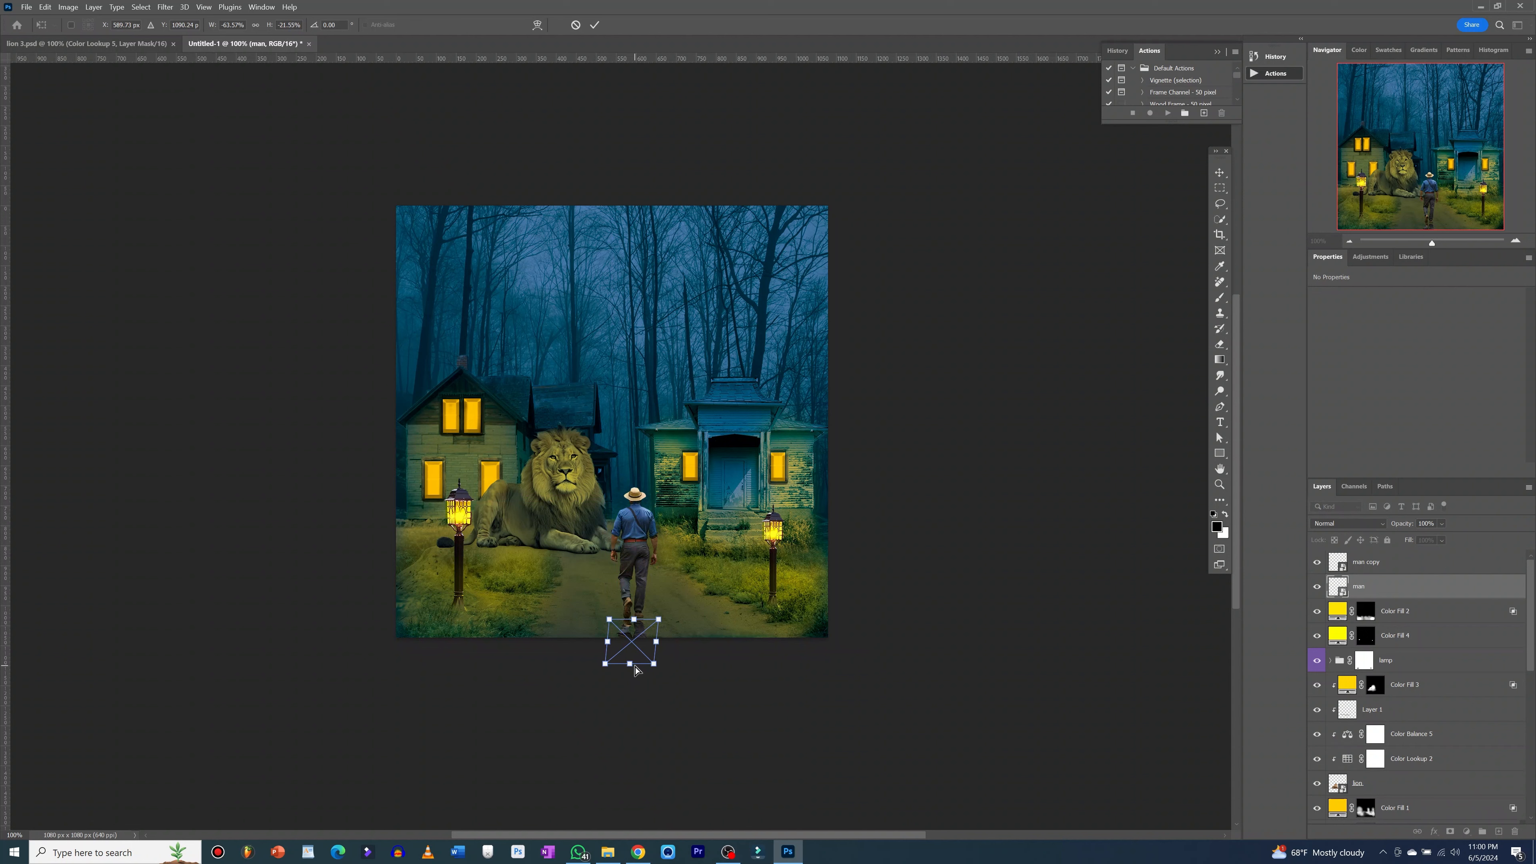
{"action": "scroll", "coordinate": [635, 669], "scroll_direction": "up", "scroll_amount": 3}
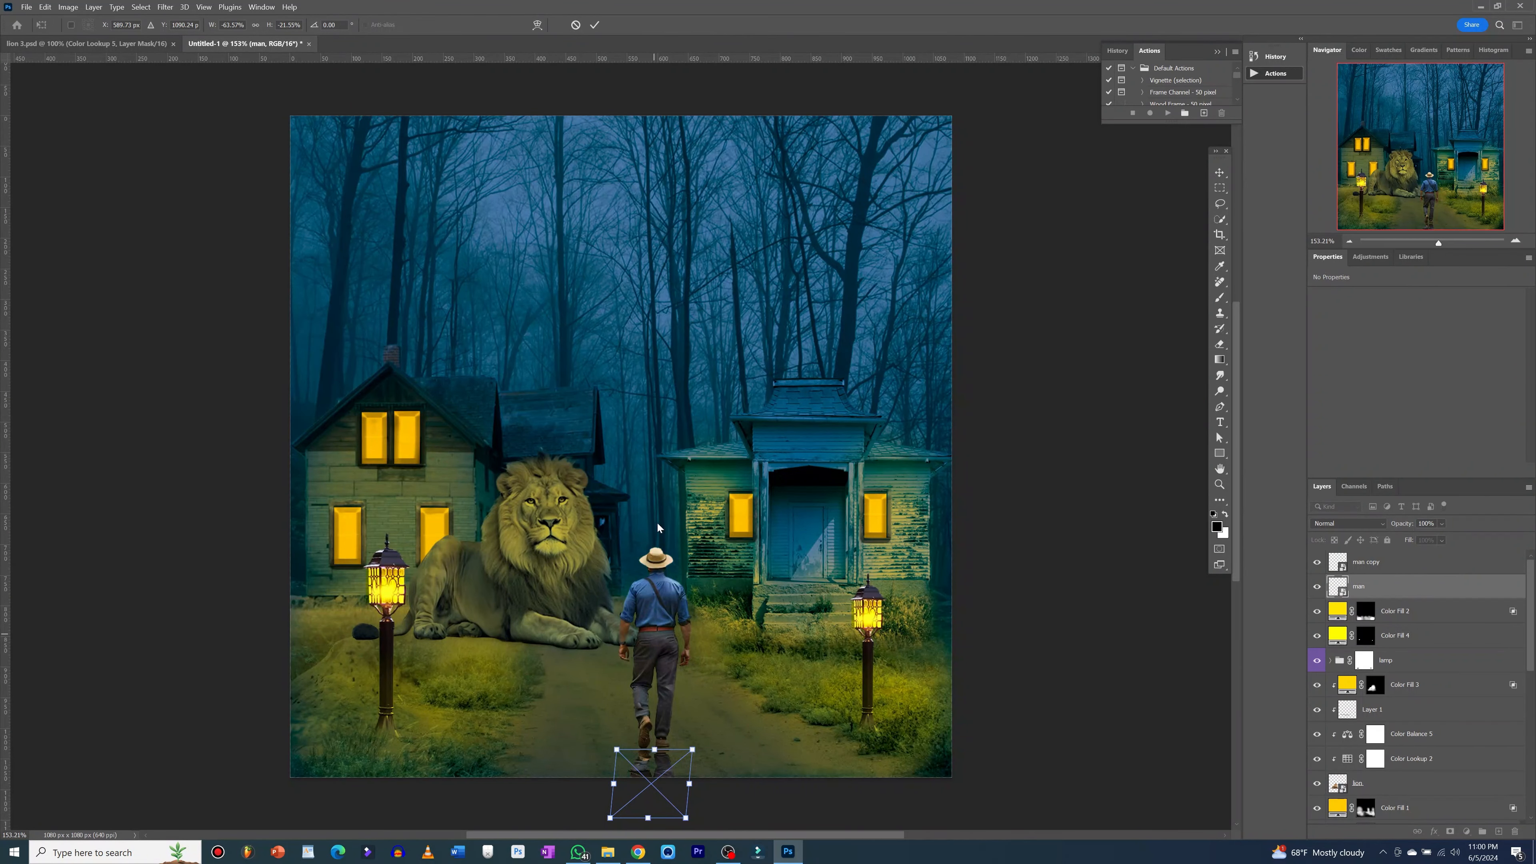
{"action": "key", "text": "Return"}
{"action": "left_click", "coordinate": [630, 255]}
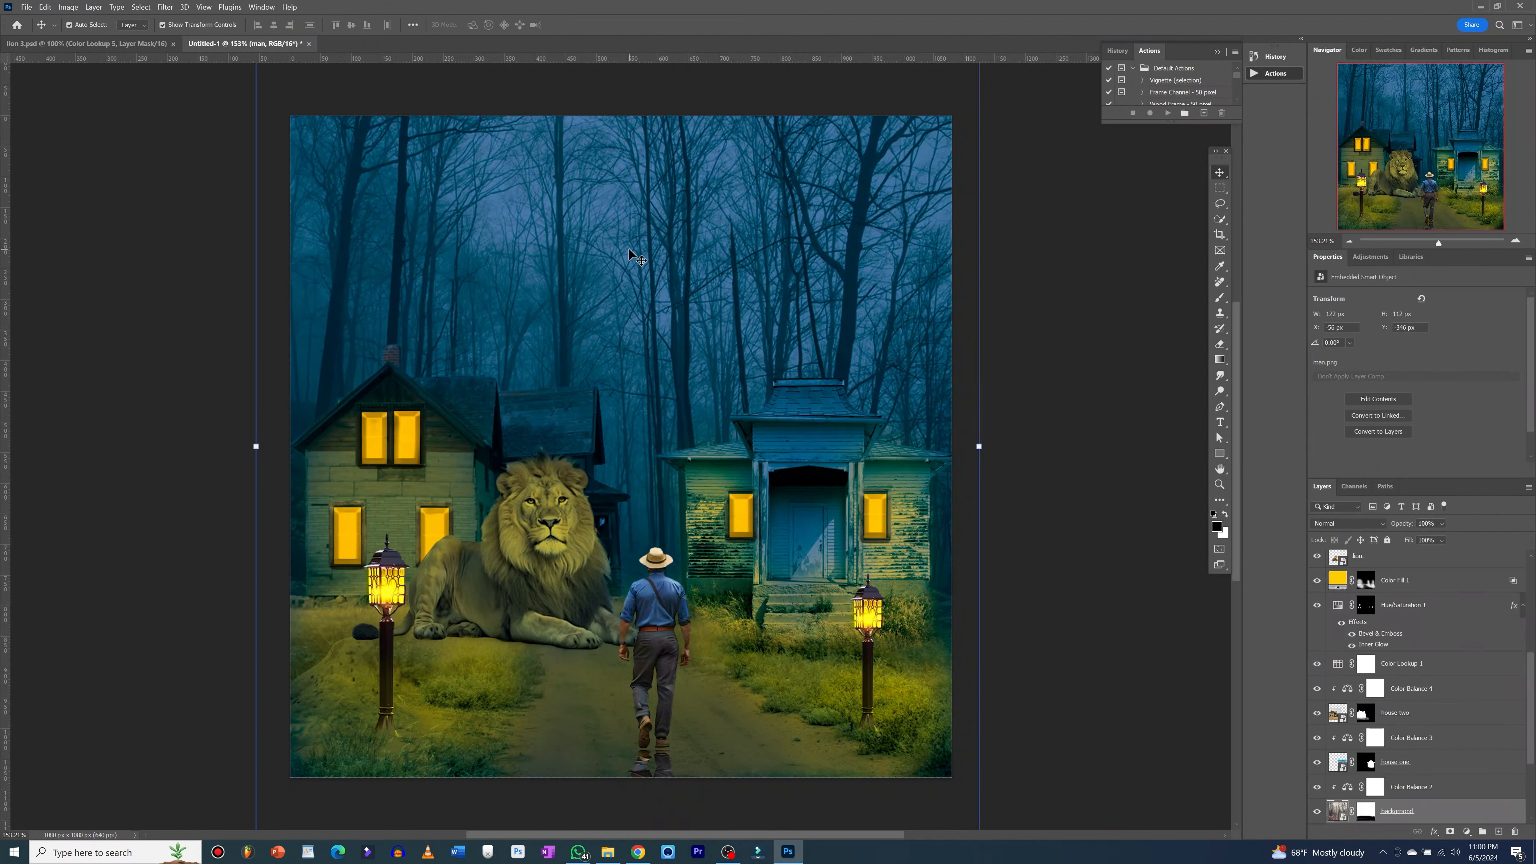
- Move the flipped copy of the man up against his feet, to about X 528 px and Y 1027 px
{"action": "key", "text": "z"}
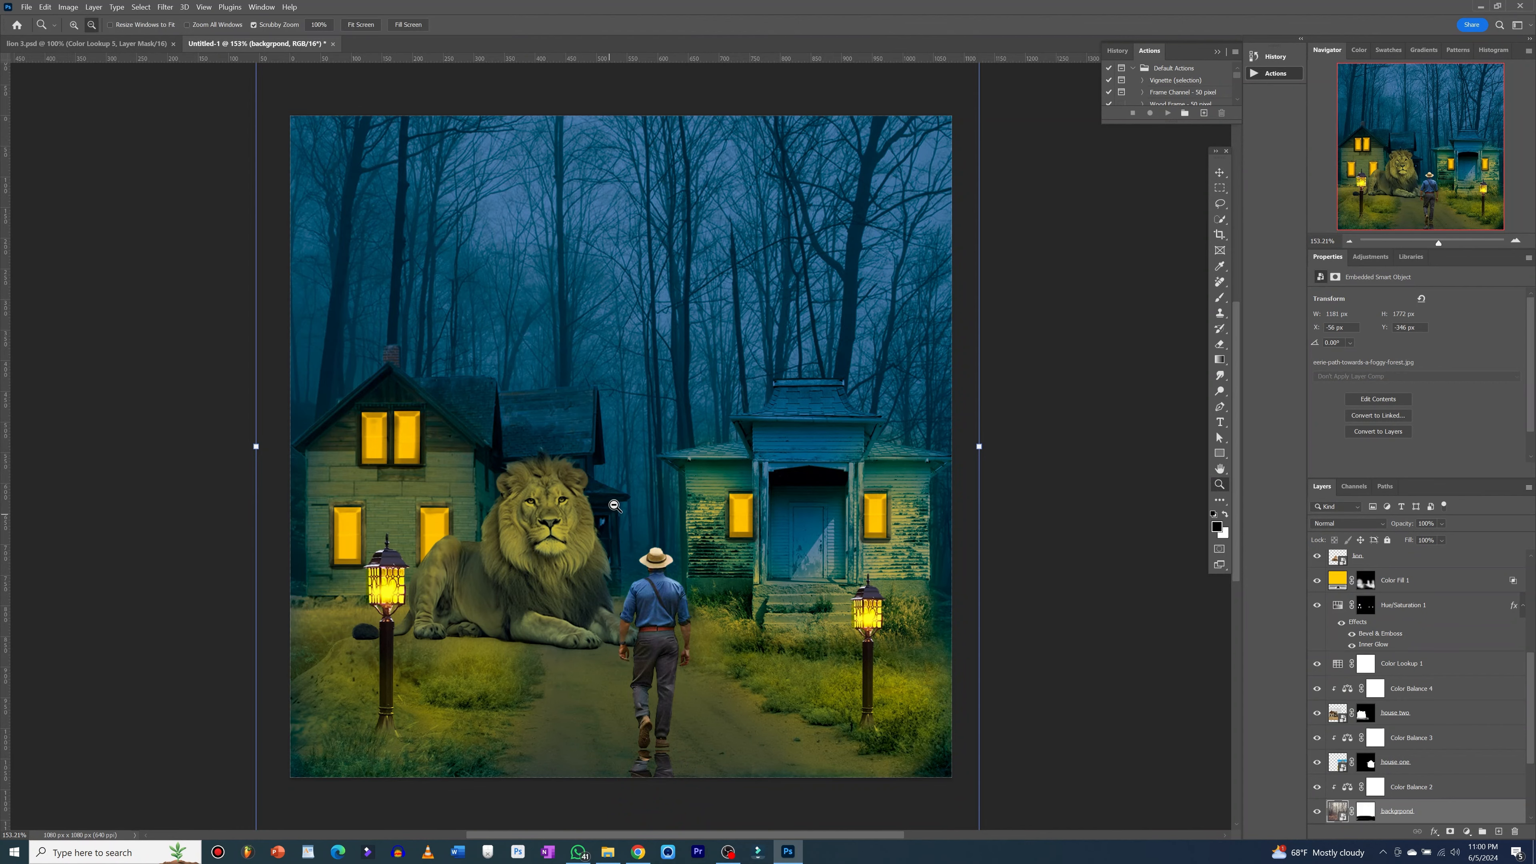
{"action": "scroll", "coordinate": [632, 518], "scroll_direction": "up", "scroll_amount": 2}
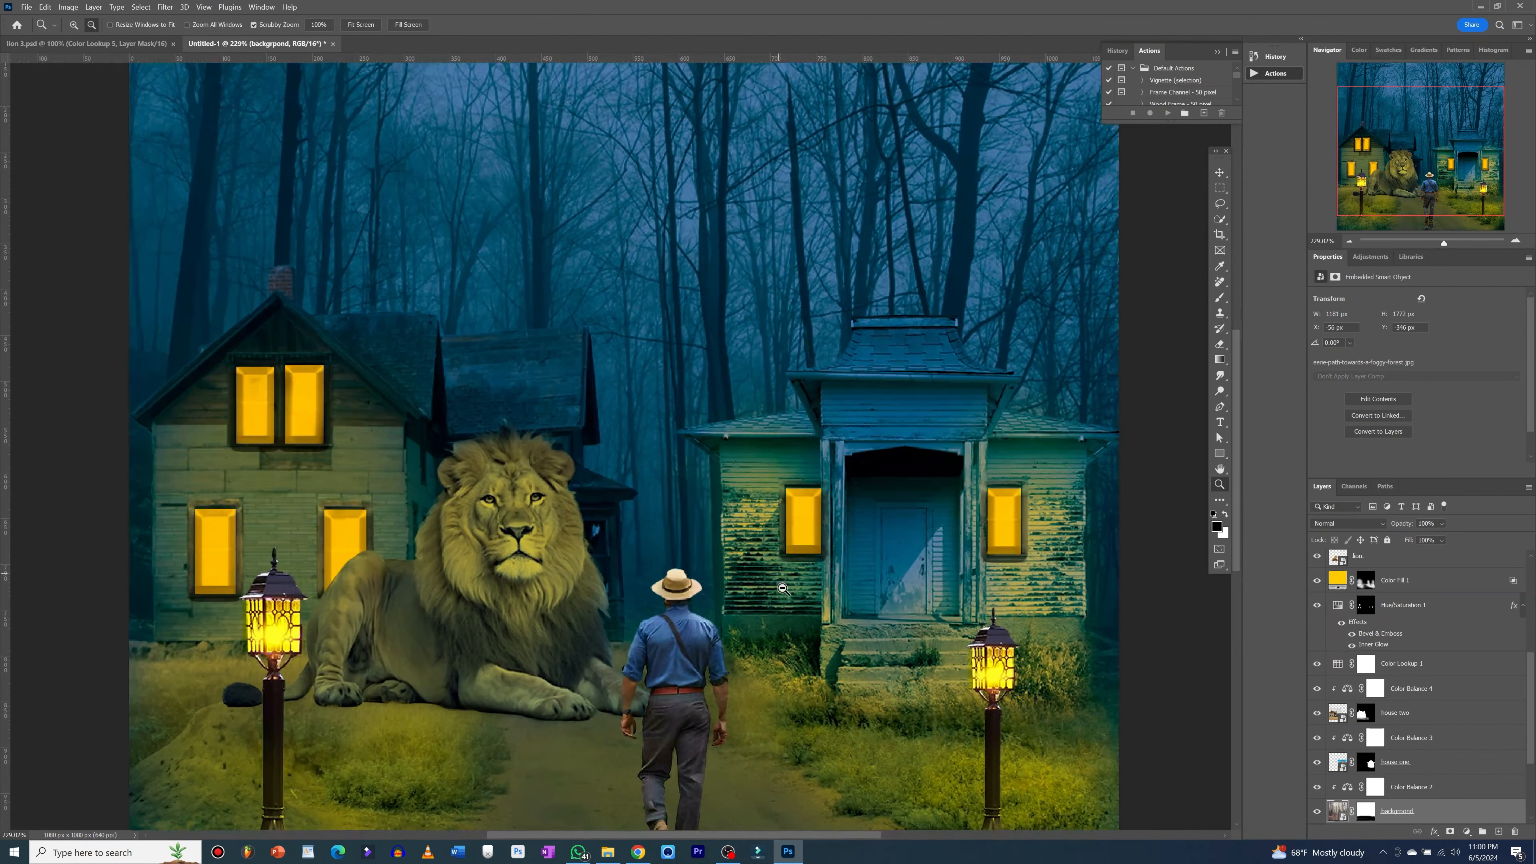
{"action": "left_click_drag", "start_coordinate": [796, 713], "coordinate": [754, 548]}
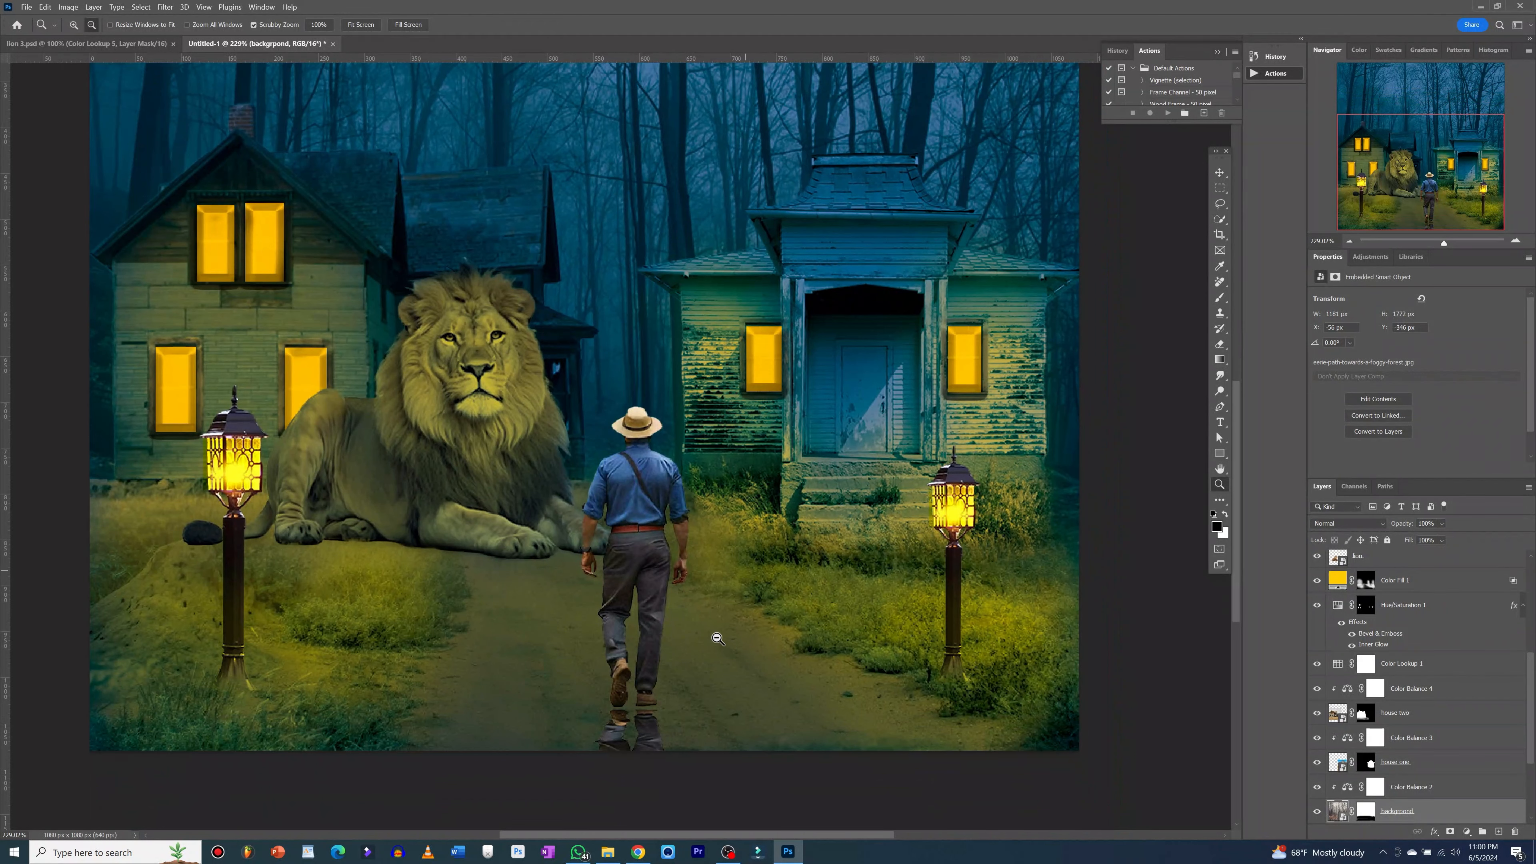
{"action": "key", "text": "v"}
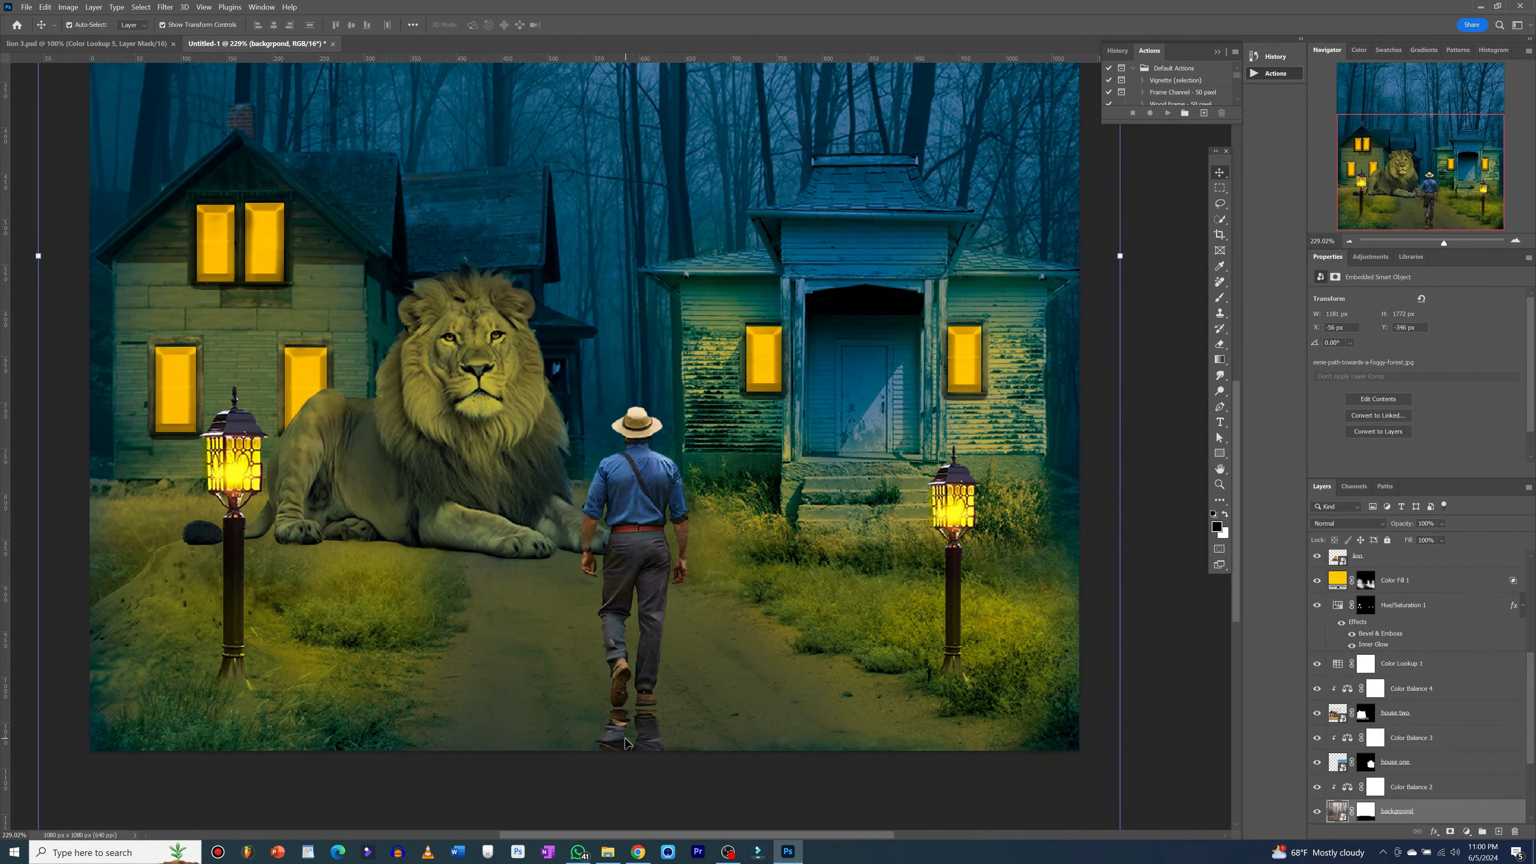
{"action": "left_click", "coordinate": [633, 738]}
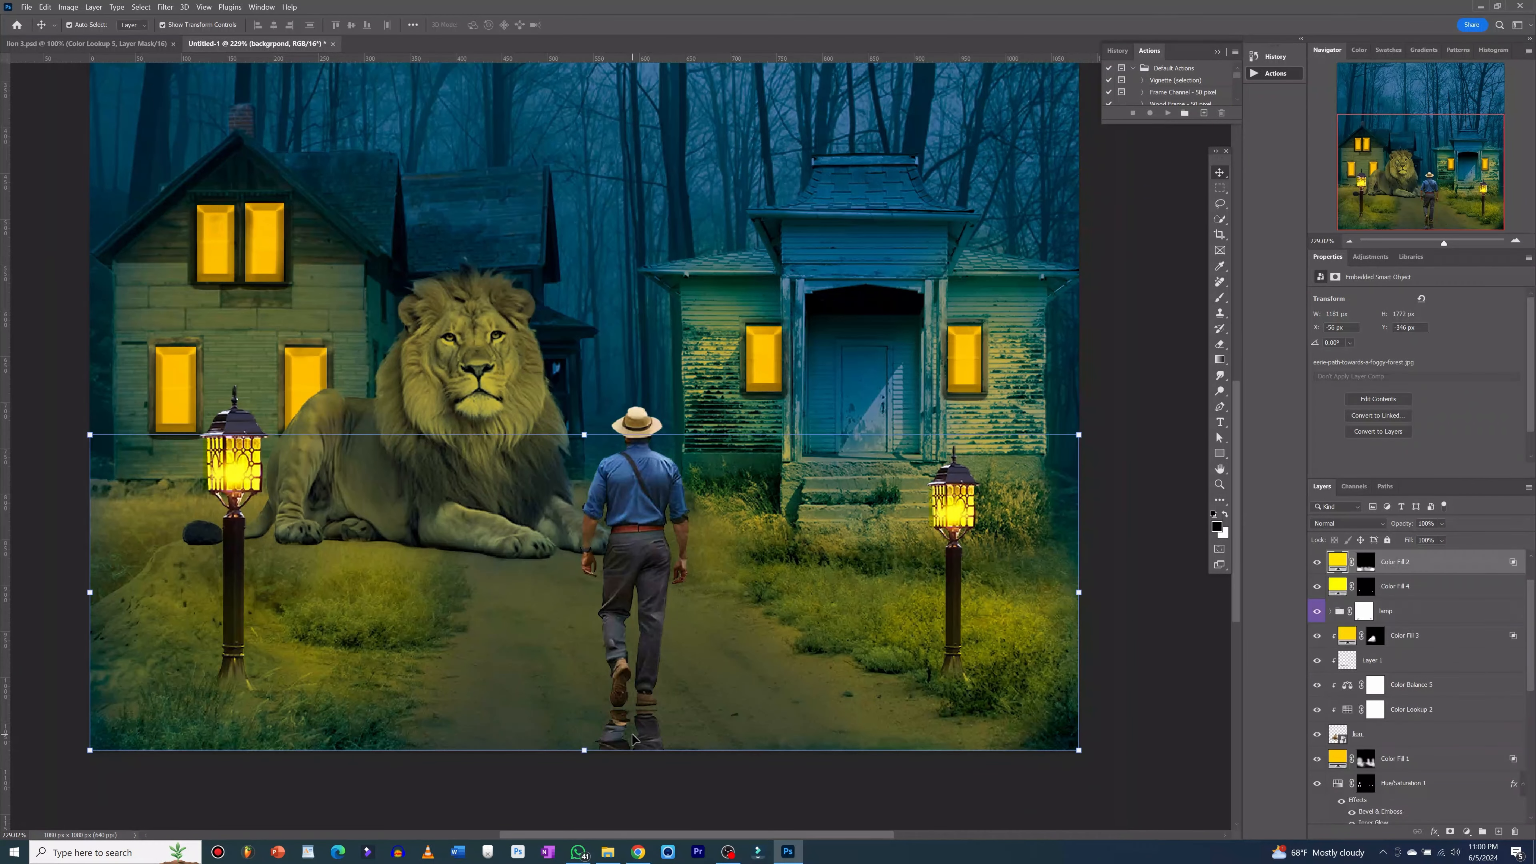
{"action": "left_click", "coordinate": [644, 739]}
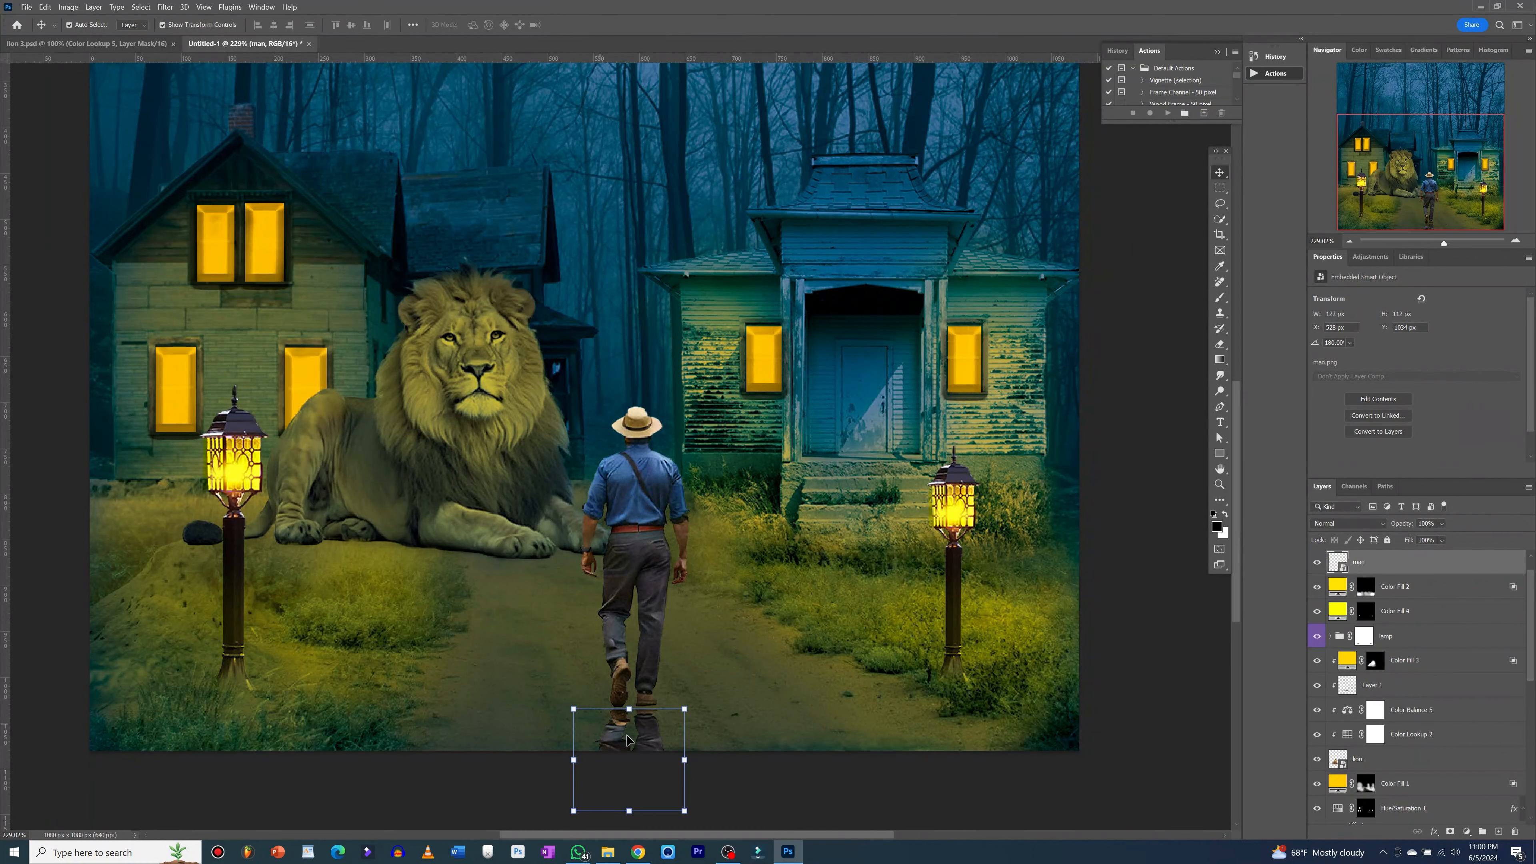
{"action": "left_click_drag", "start_coordinate": [627, 739], "coordinate": [626, 735]}
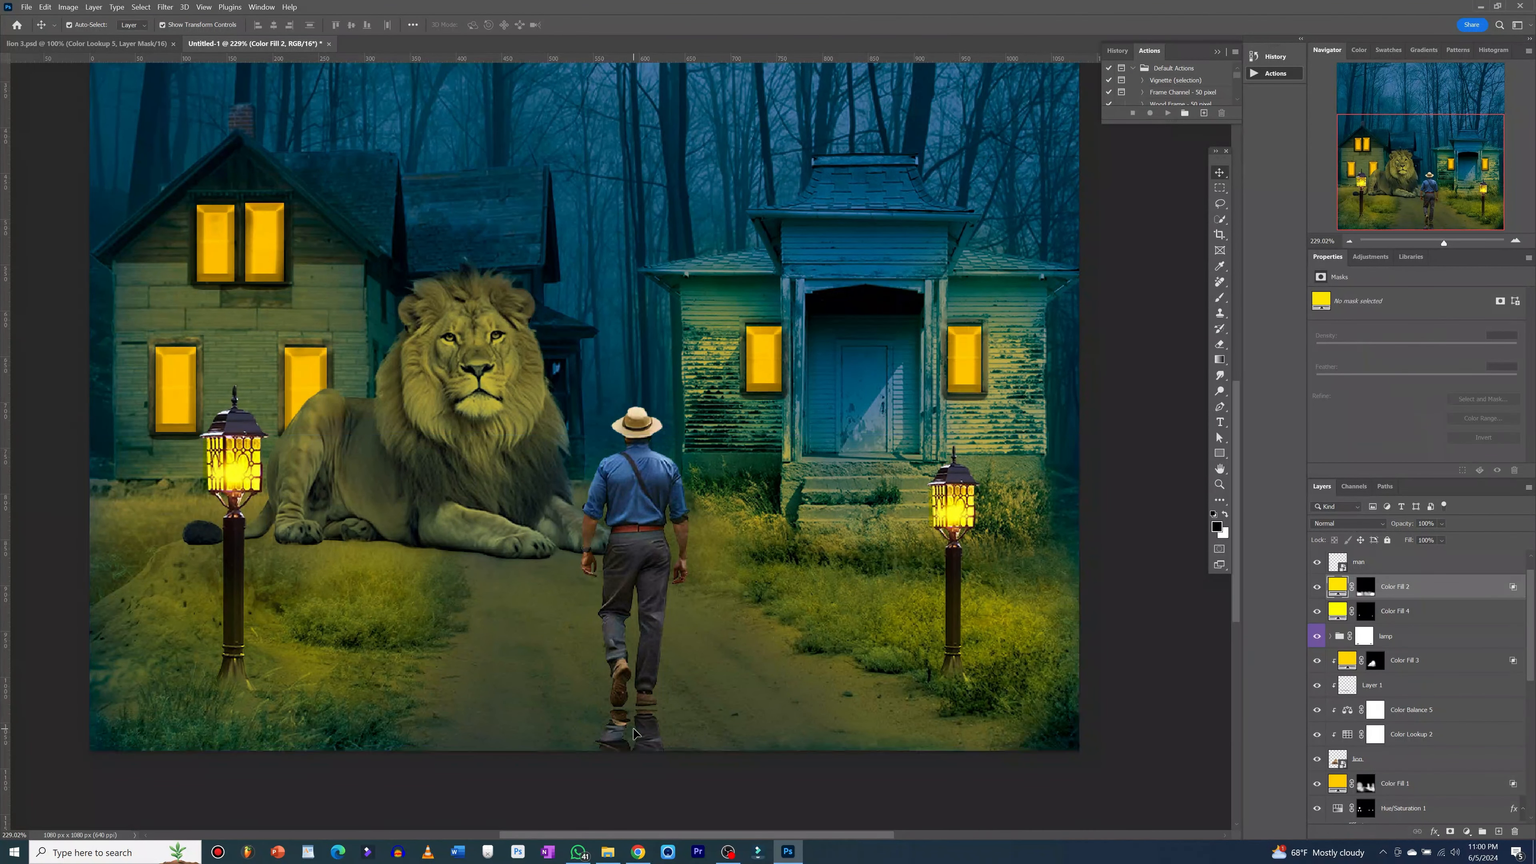
{"action": "left_click", "coordinate": [654, 734]}
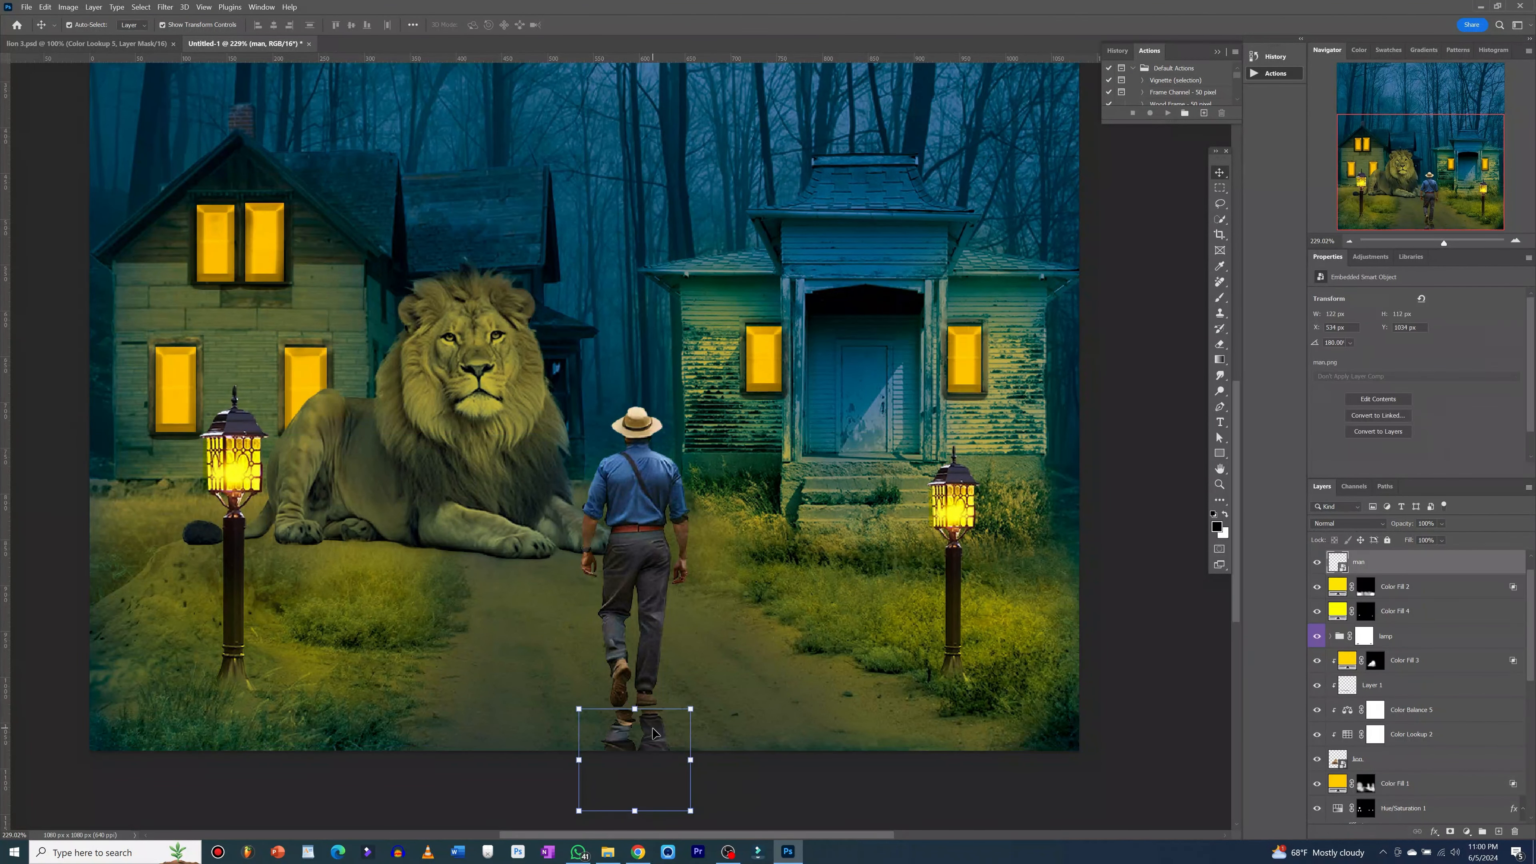
{"action": "left_click_drag", "start_coordinate": [634, 733], "coordinate": [625, 727]}
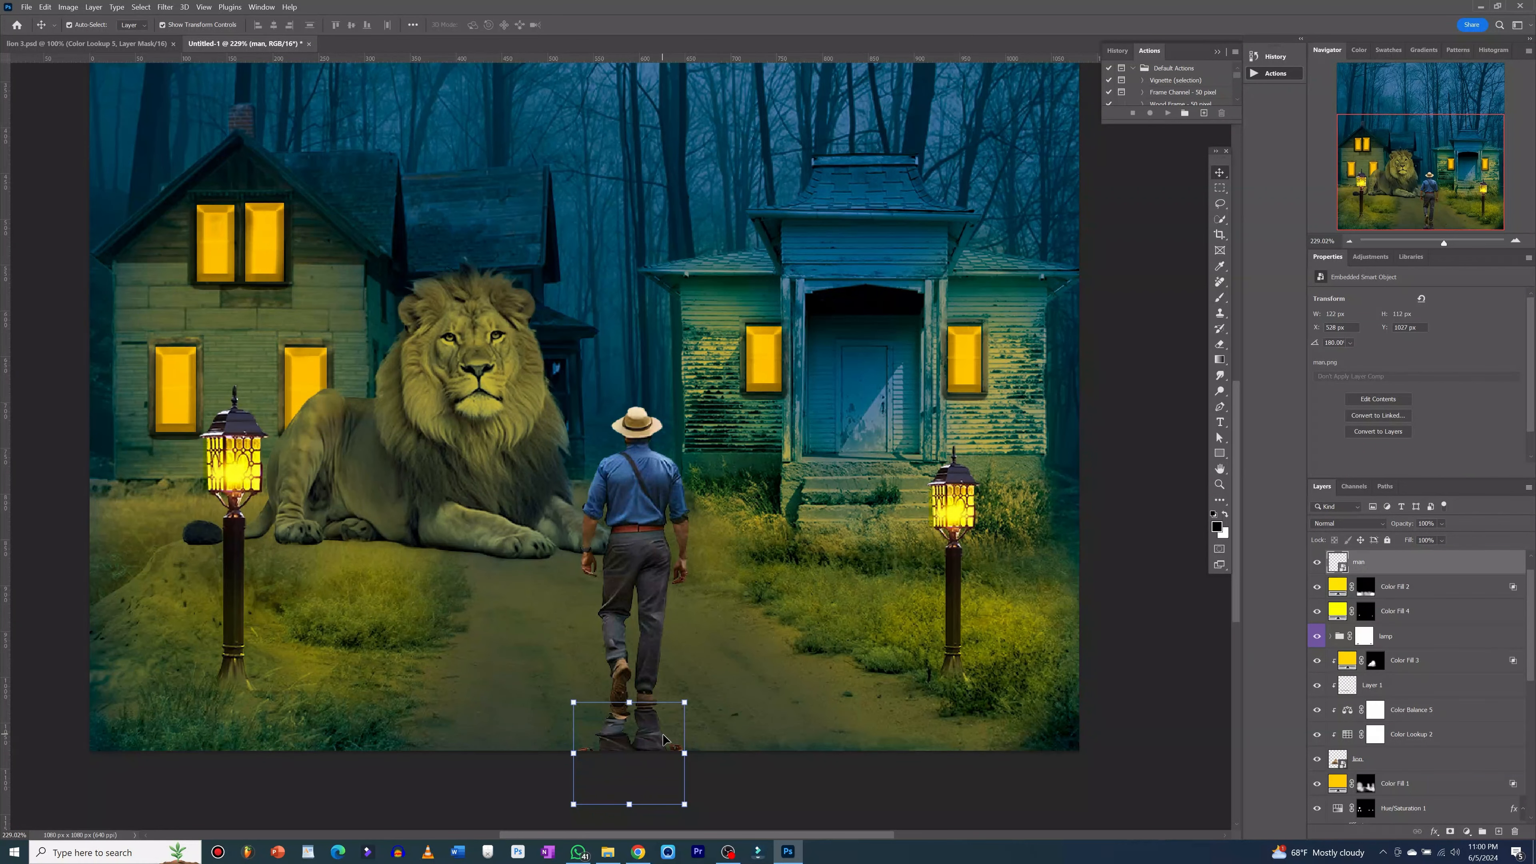
{"action": "left_click", "coordinate": [631, 346]}
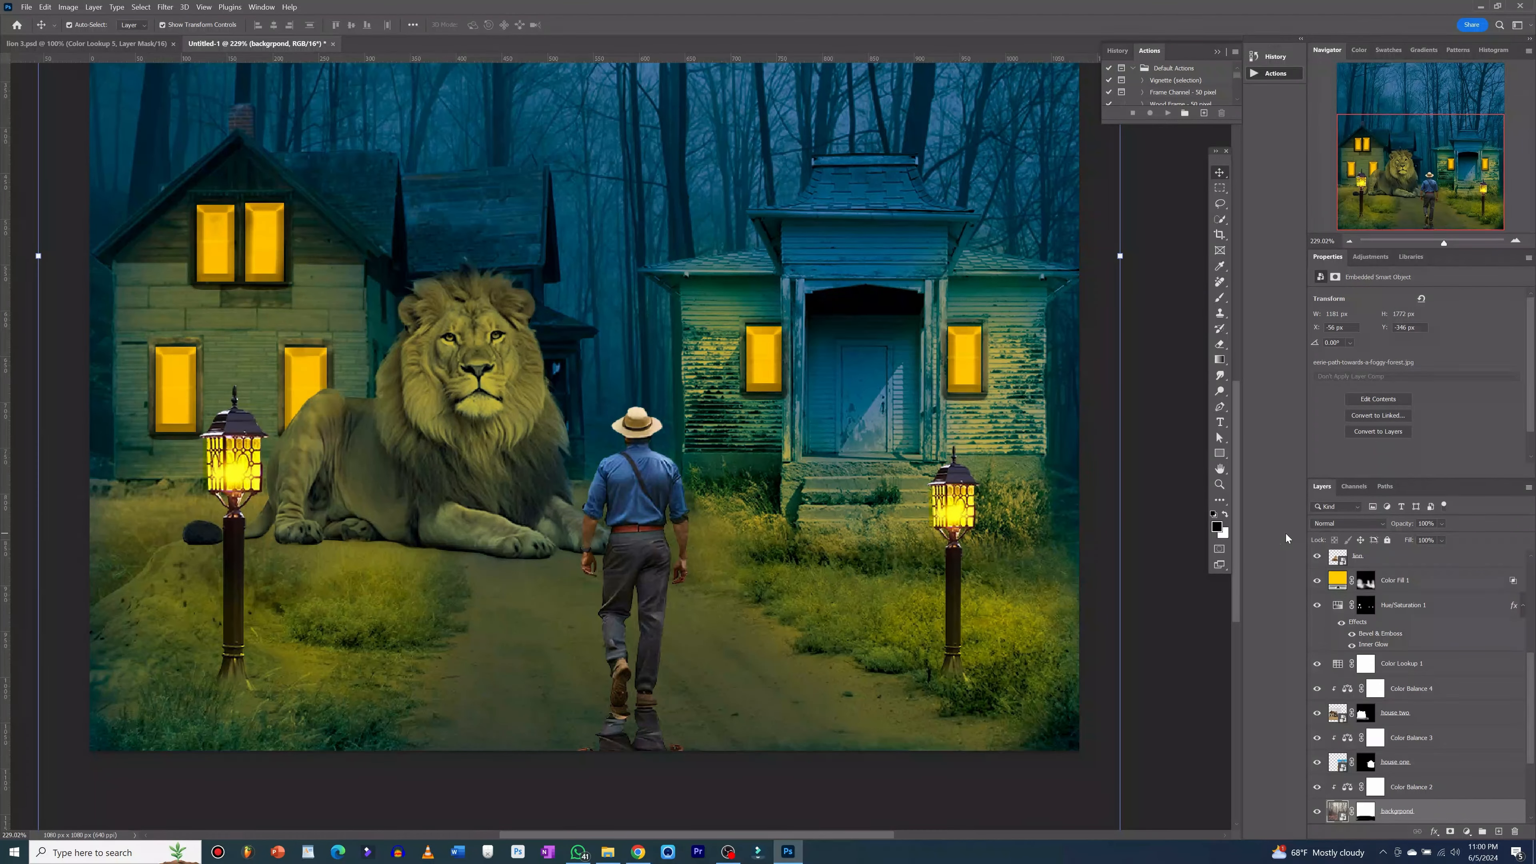
- Apply a black Color Overlay to the flipped man layer and lower the layer's opacity to about 51%
{"action": "scroll", "coordinate": [1385, 599], "scroll_direction": "up", "scroll_amount": 5}
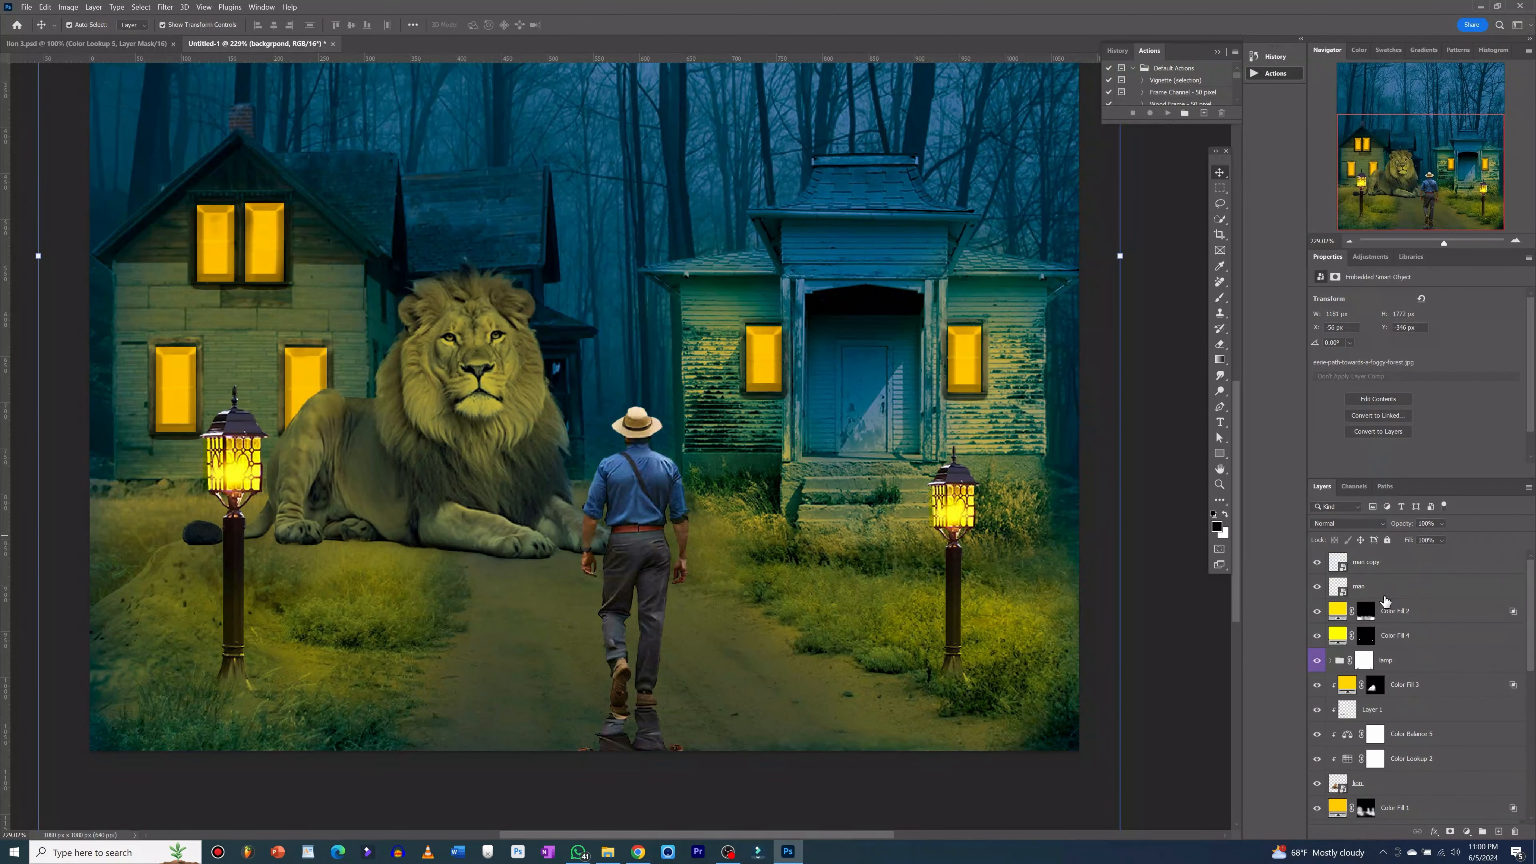
{"action": "left_click", "coordinate": [1387, 596]}
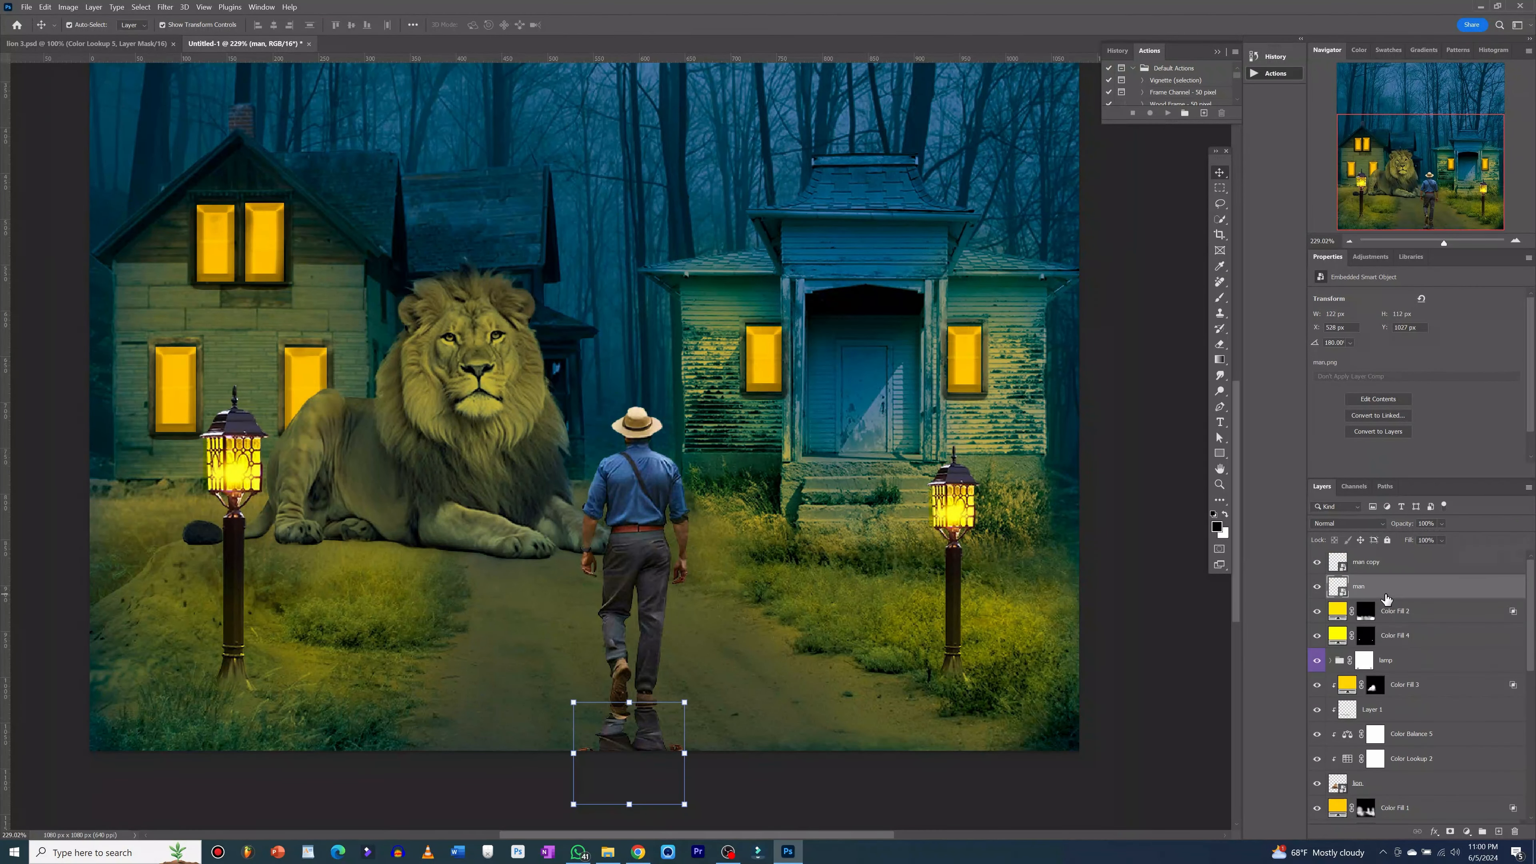
{"action": "double_click", "coordinate": [1428, 597]}
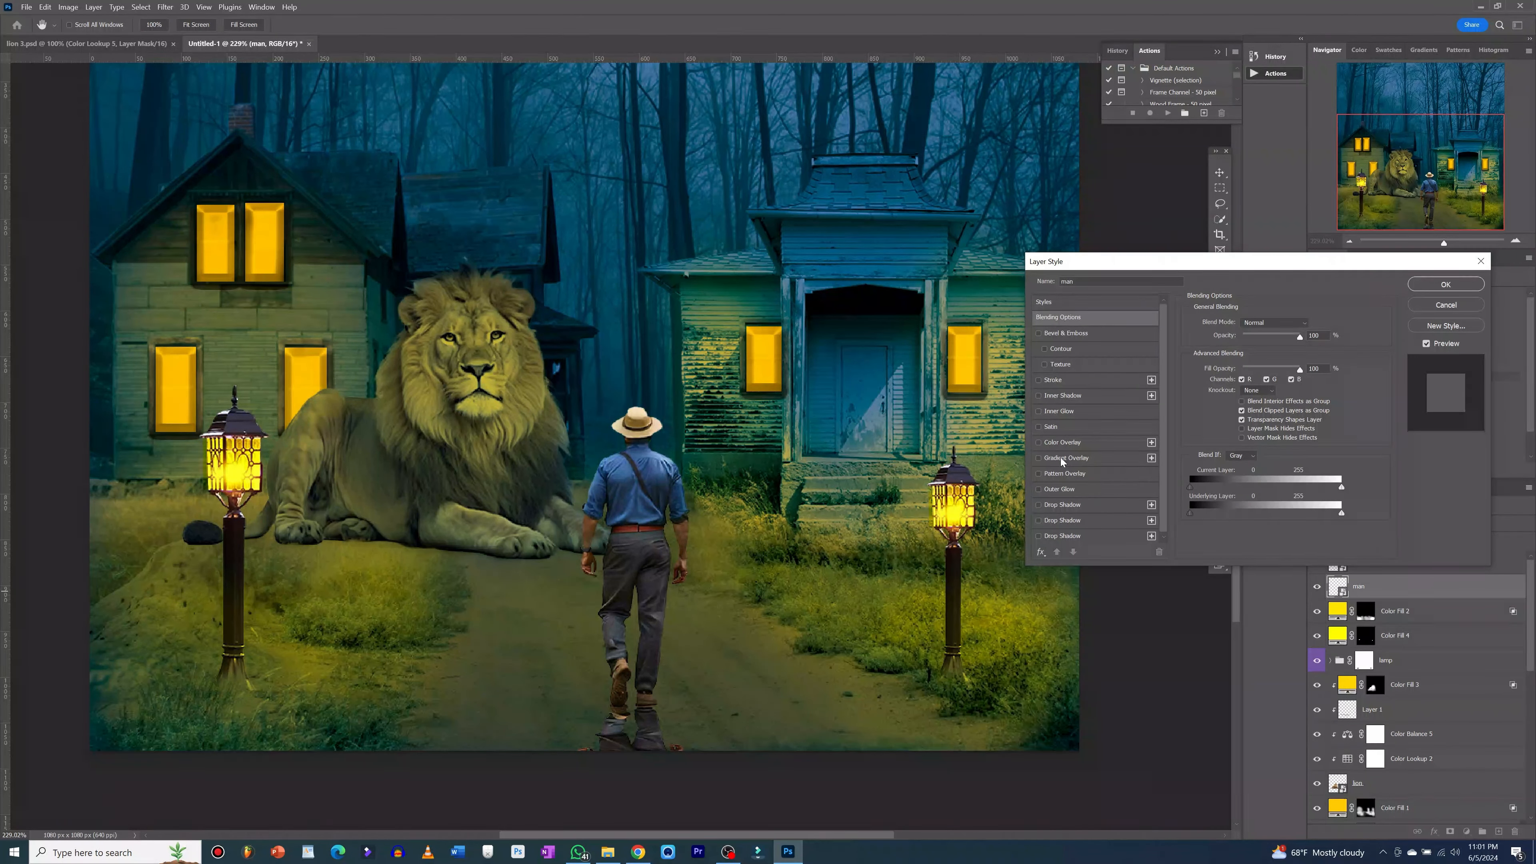
{"action": "left_click", "coordinate": [1039, 443]}
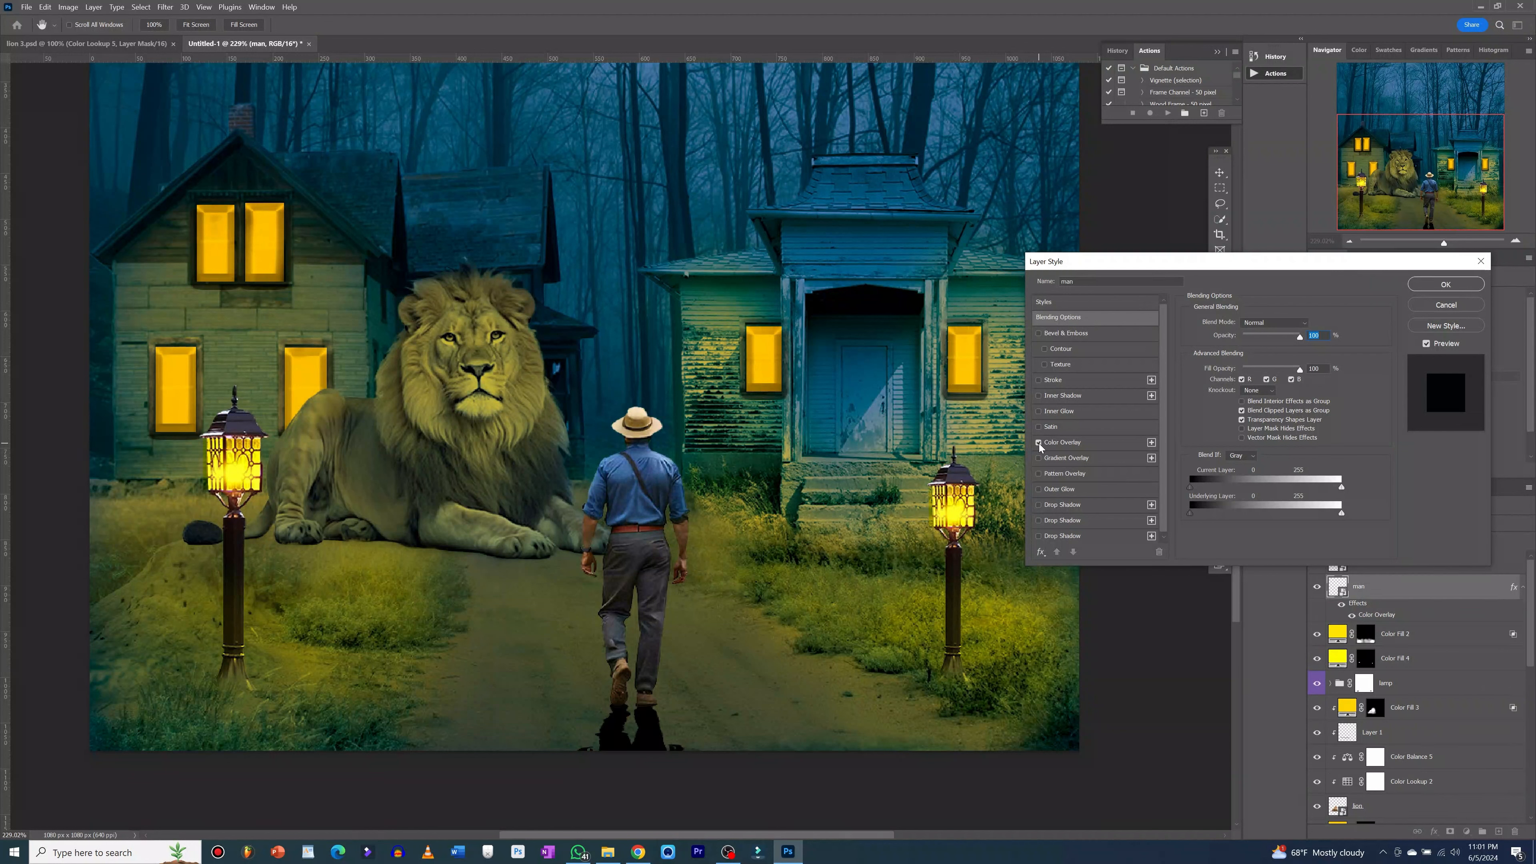
{"action": "left_click", "coordinate": [1095, 443]}
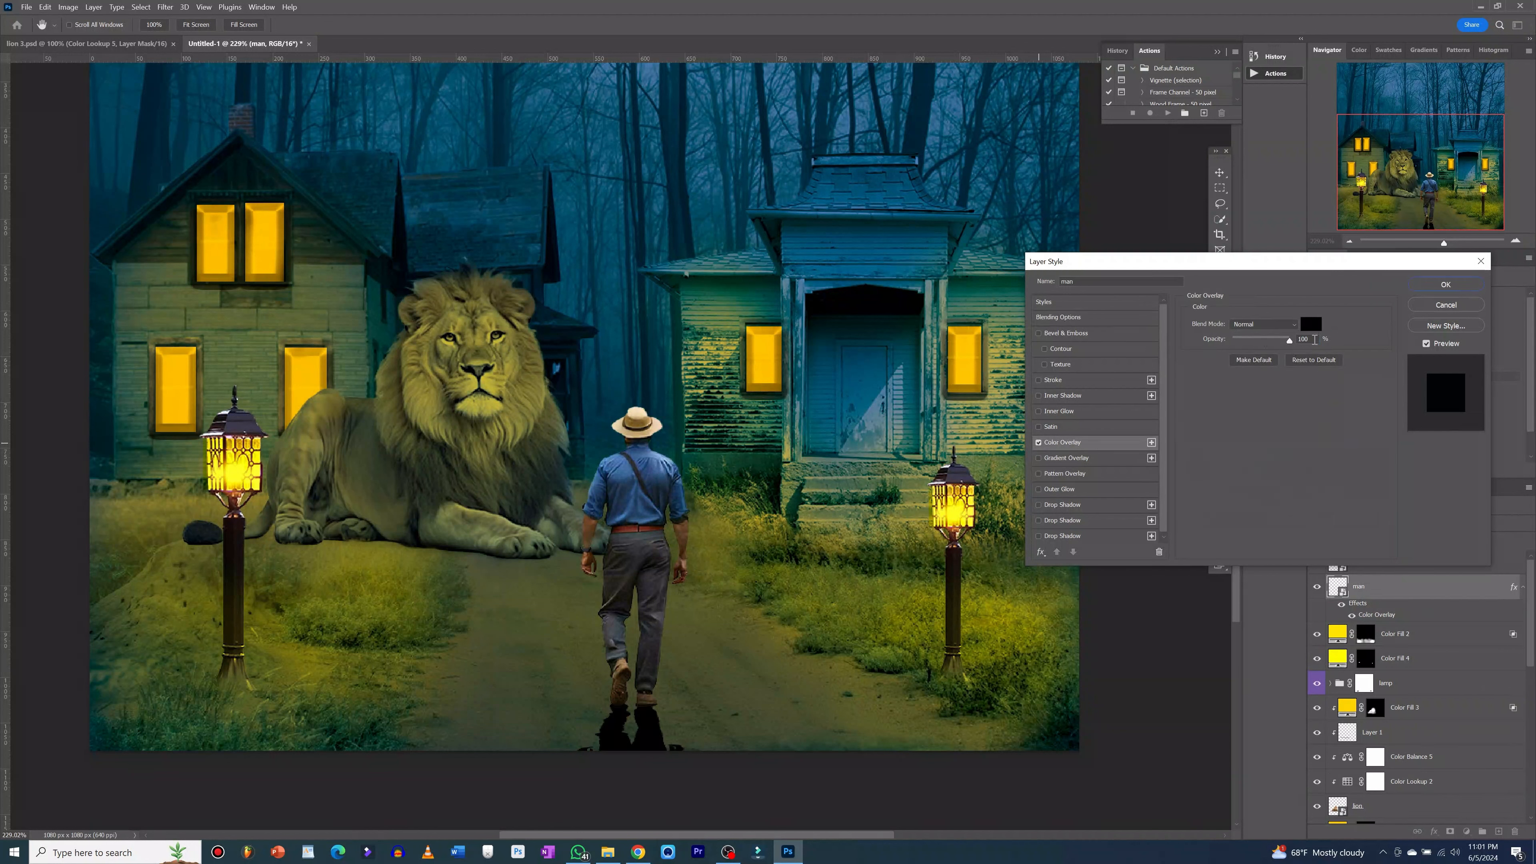
{"action": "left_click", "coordinate": [1435, 286]}
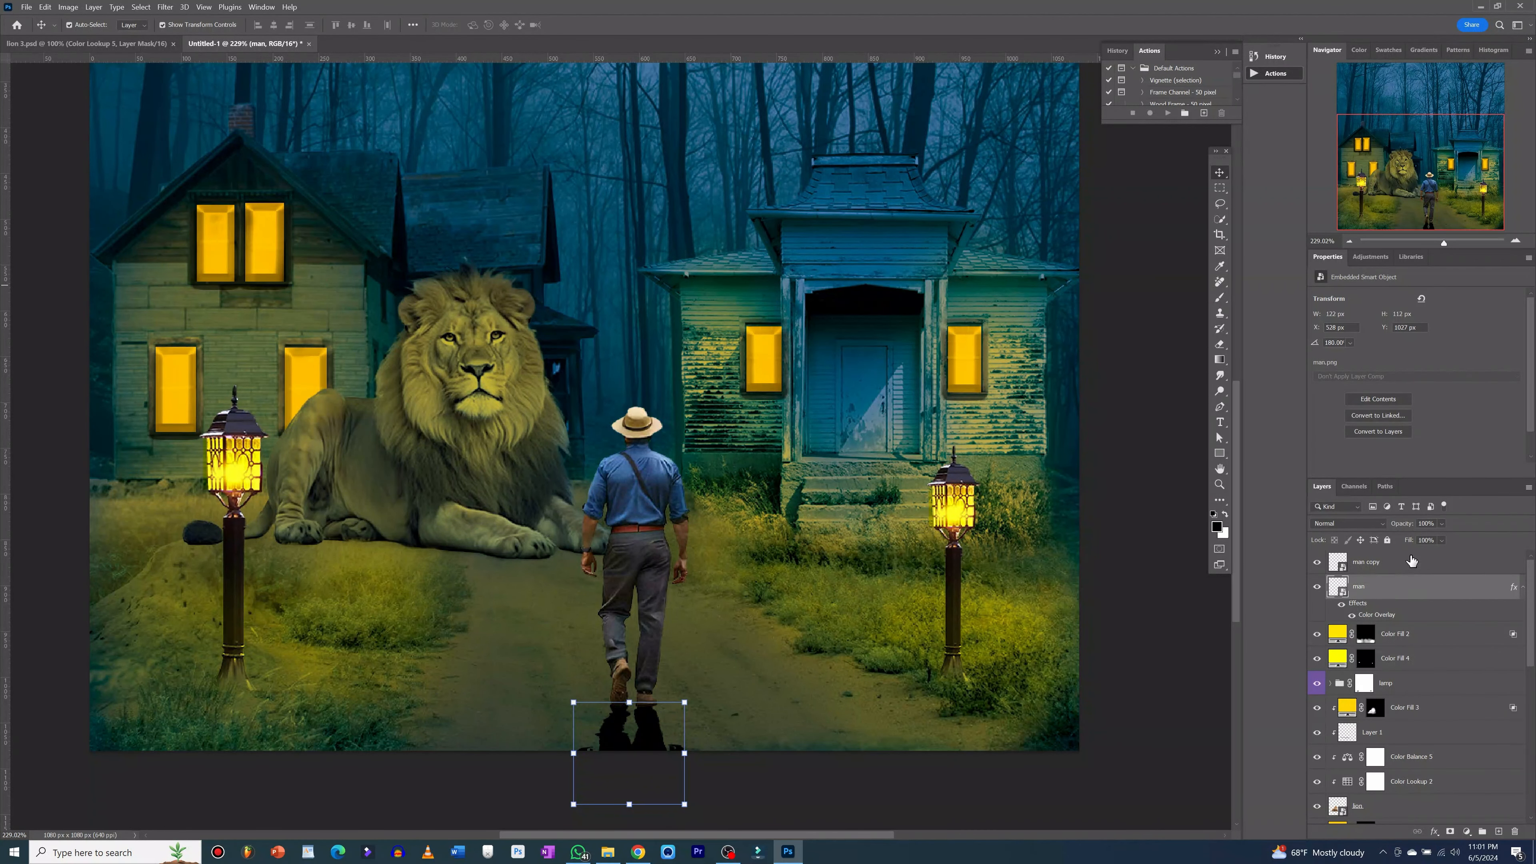
{"action": "left_click_drag", "start_coordinate": [1413, 532], "coordinate": [1382, 530]}
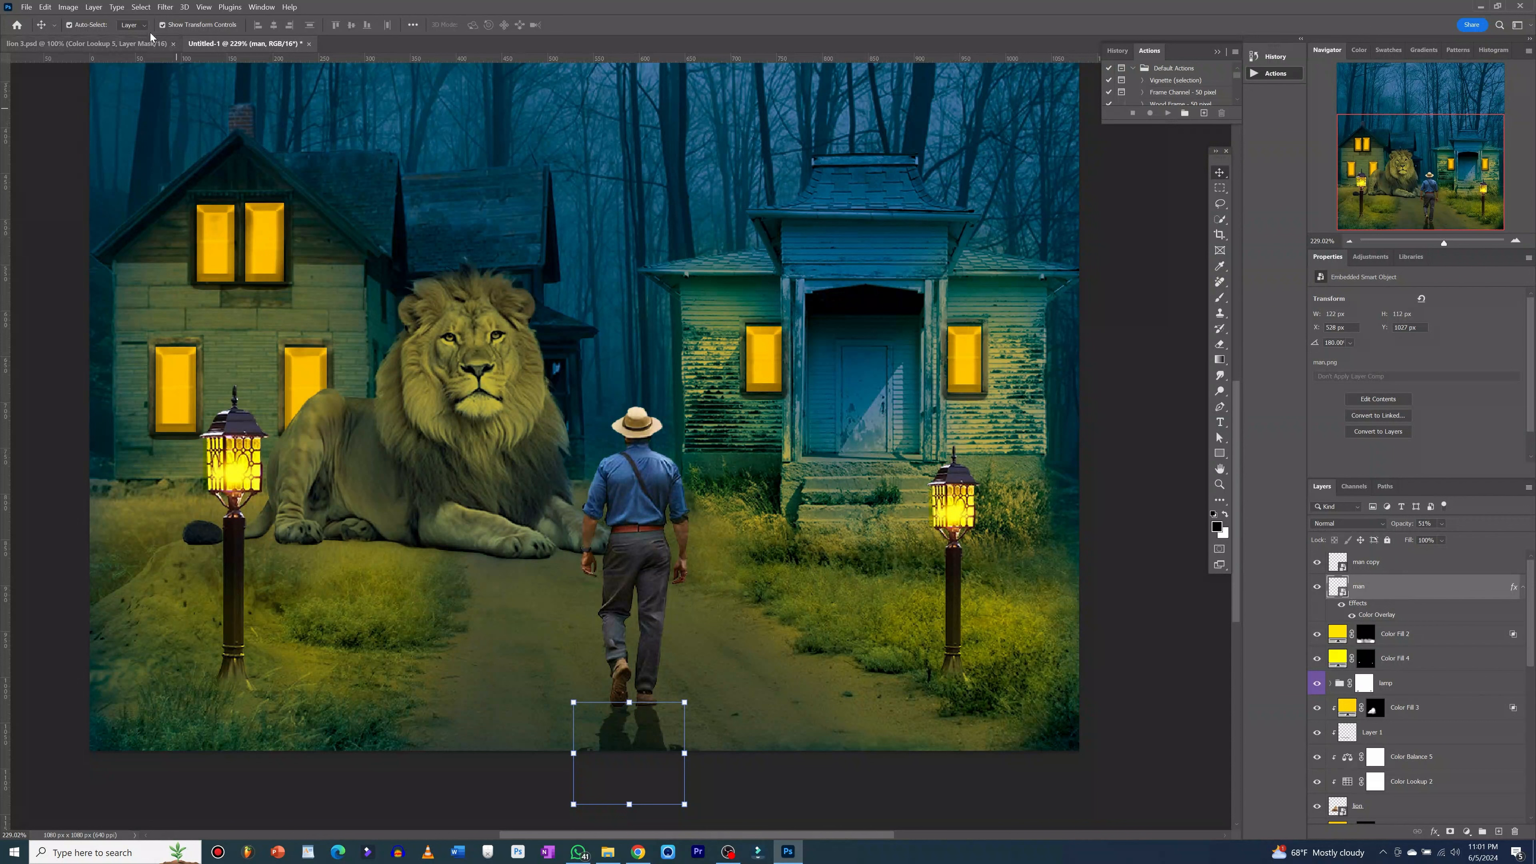
- Soften the man's shadow with a Motion Blur filter at a 0° angle and a short distance
{"action": "left_click", "coordinate": [165, 7]}
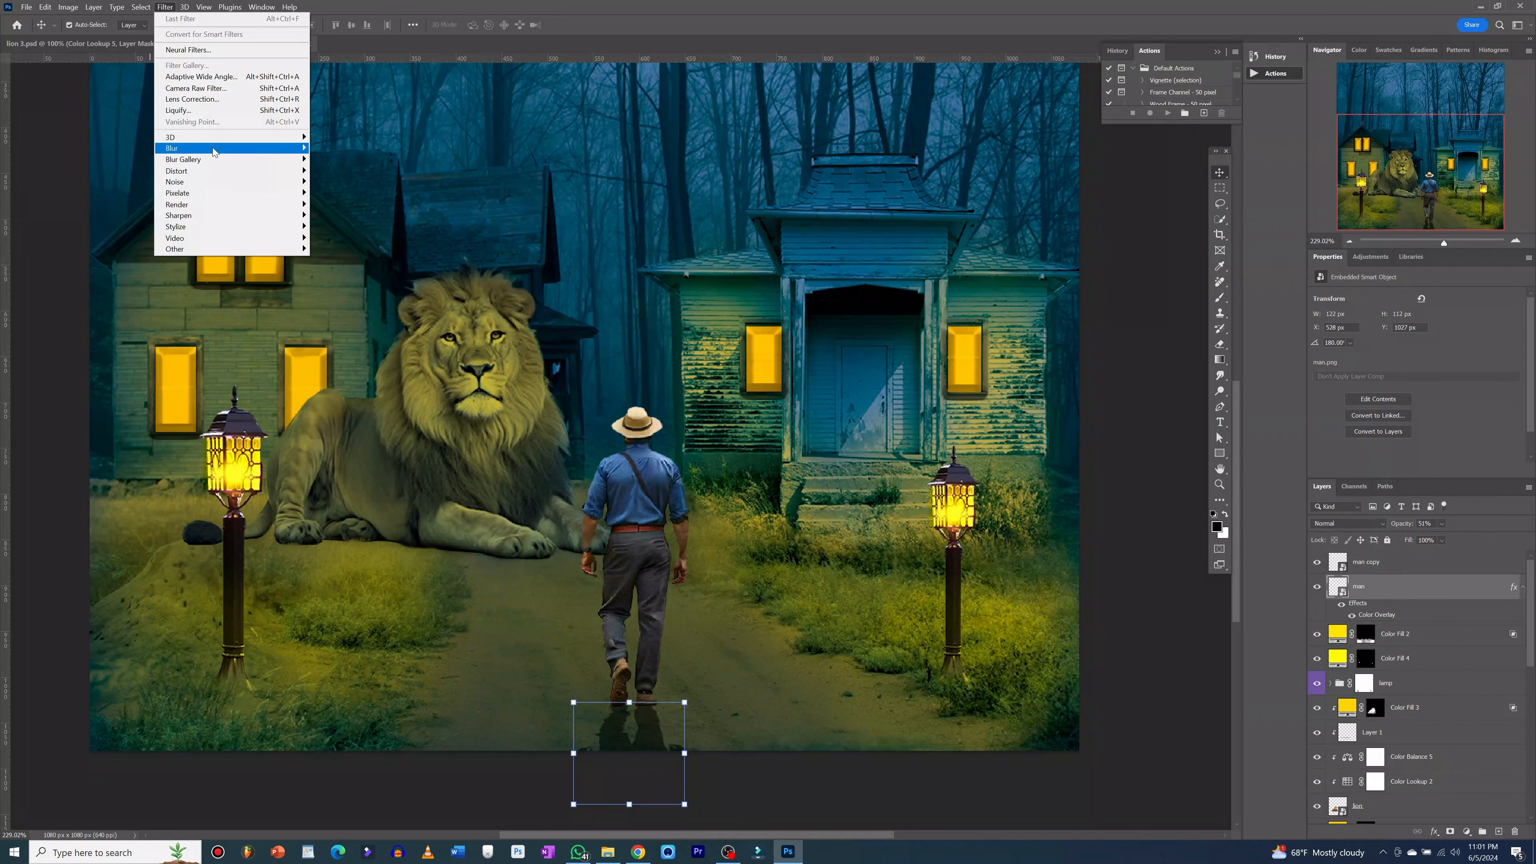
{"action": "mouse_move", "coordinate": [229, 151]}
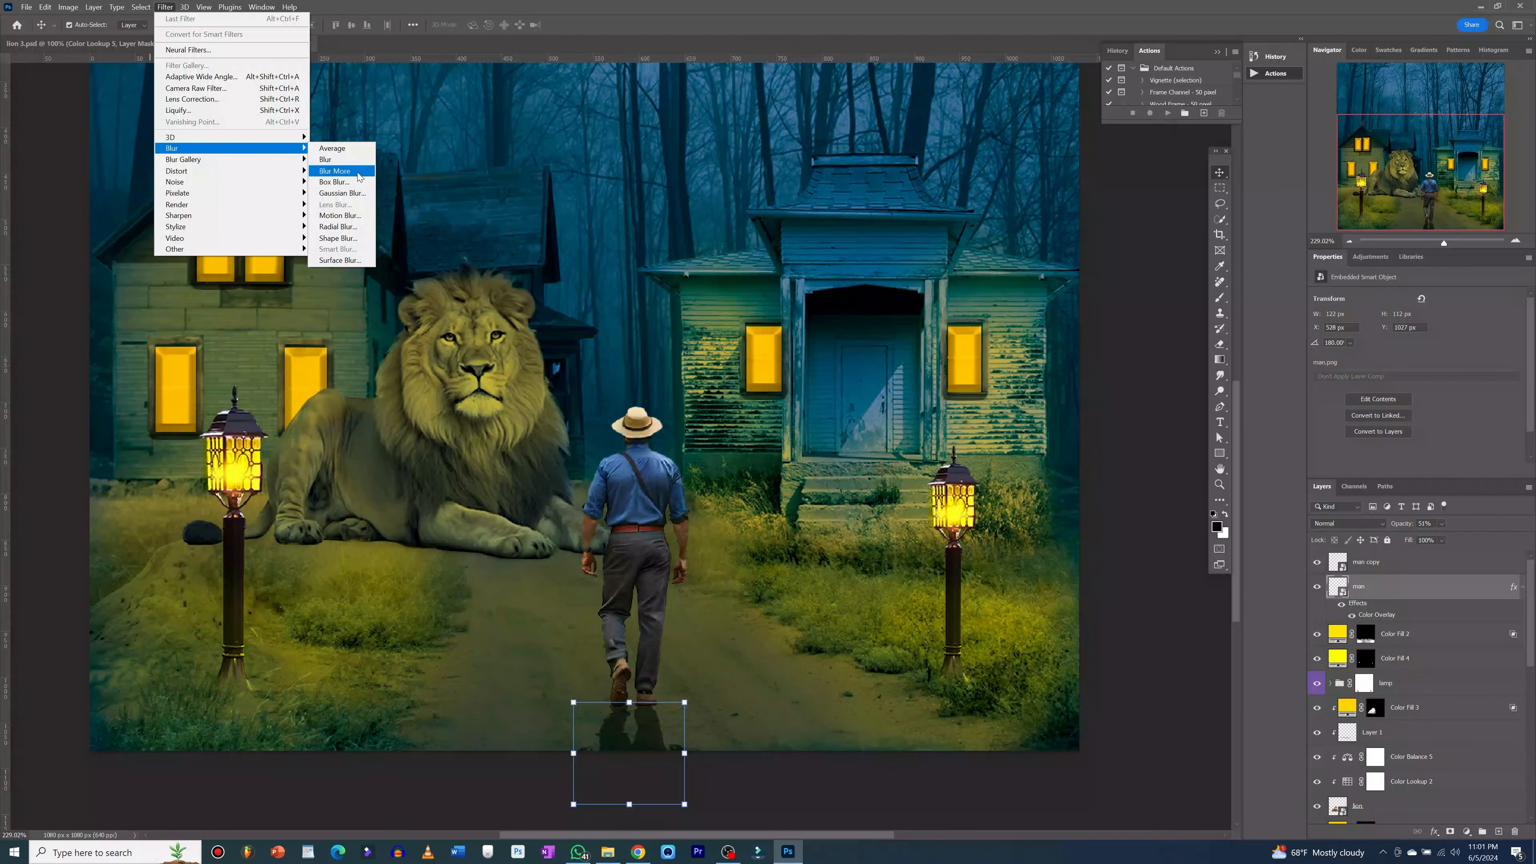
{"action": "left_click", "coordinate": [337, 215]}
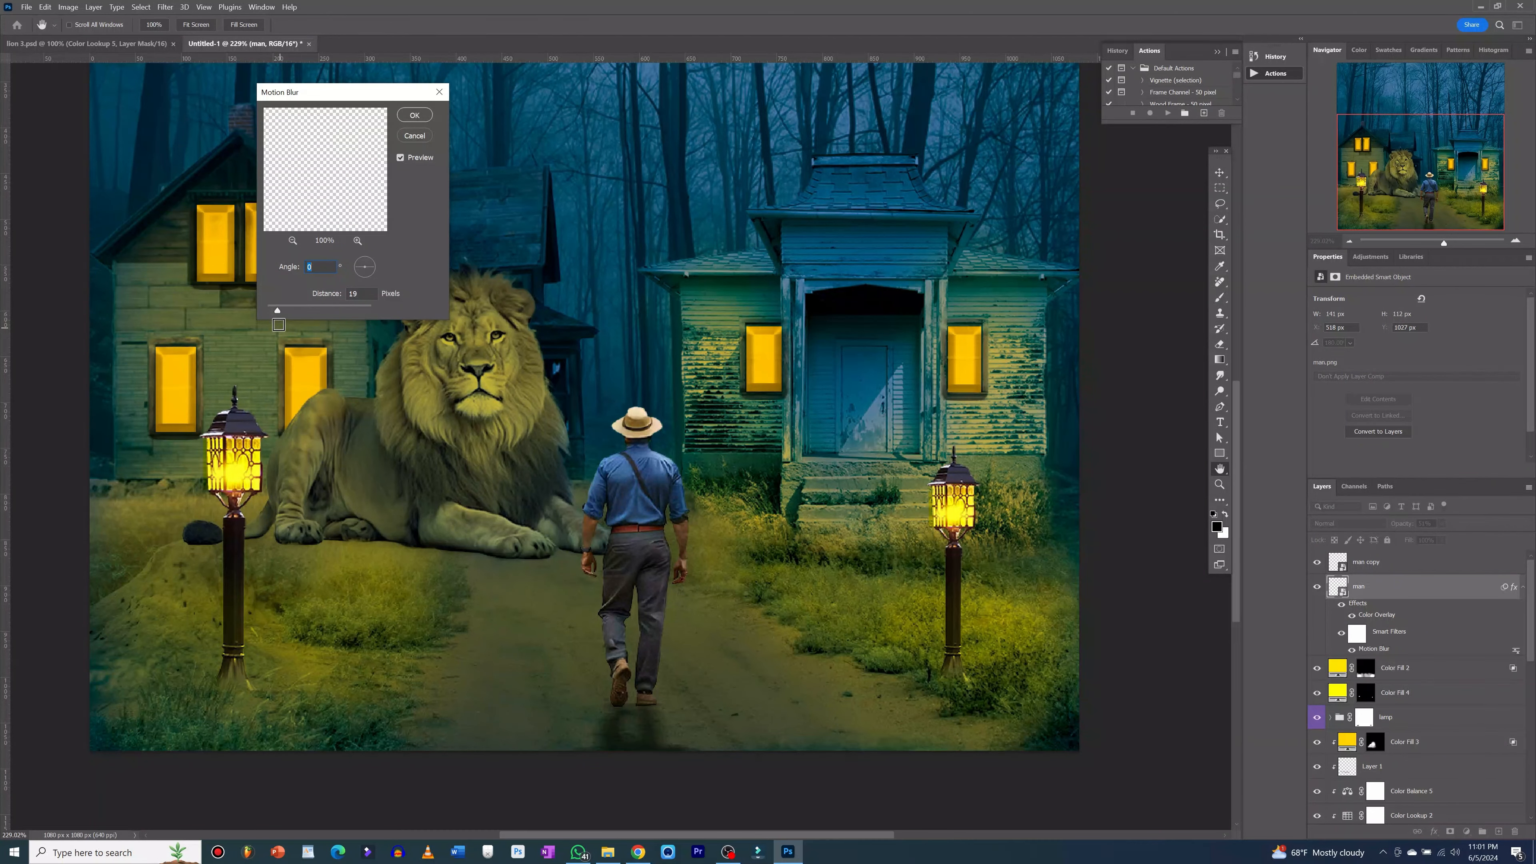
{"action": "left_click_drag", "start_coordinate": [280, 311], "coordinate": [277, 312]}
{"action": "key", "text": "Return"}
{"action": "key", "text": "v"}
{"action": "key", "text": "ctrl+1"}
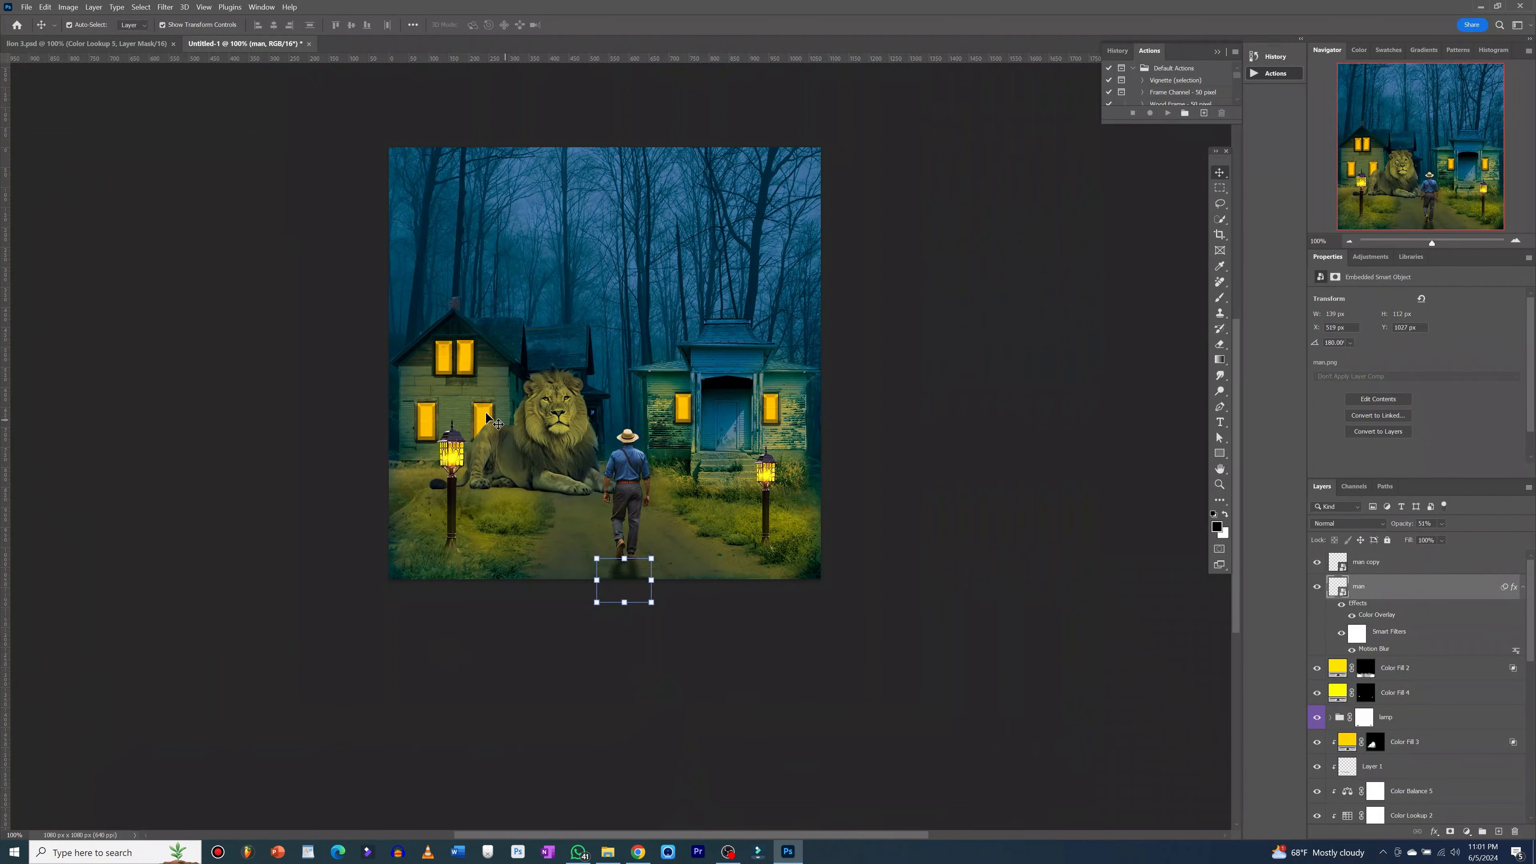
{"action": "left_click", "coordinate": [312, 519]}
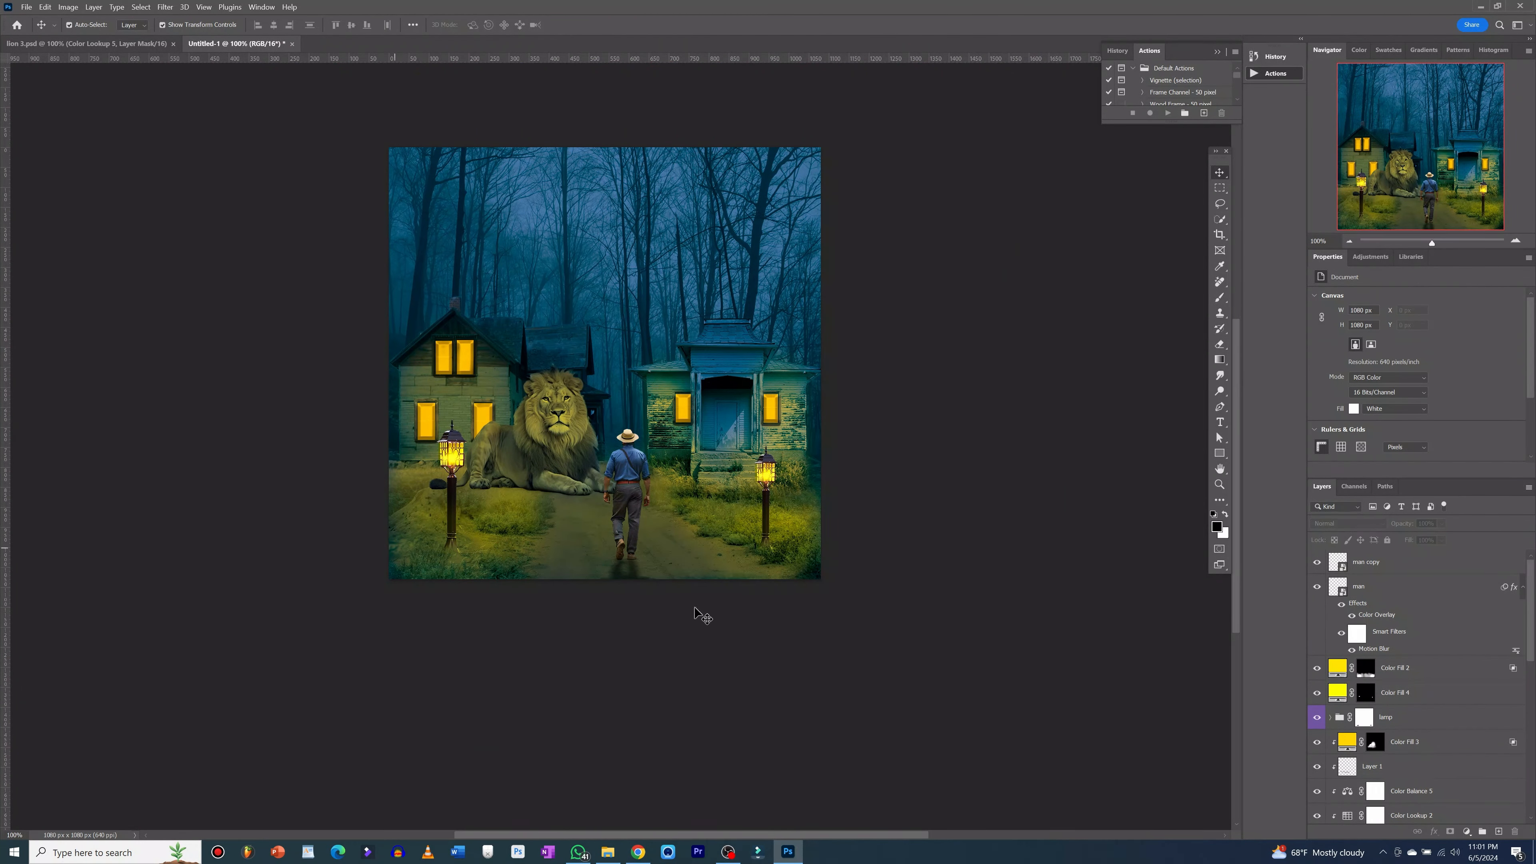
- Add a Color Lookup adjustment layer directly above the upright man copy
{"action": "left_click", "coordinate": [1373, 588]}
{"action": "left_click", "coordinate": [1387, 567]}
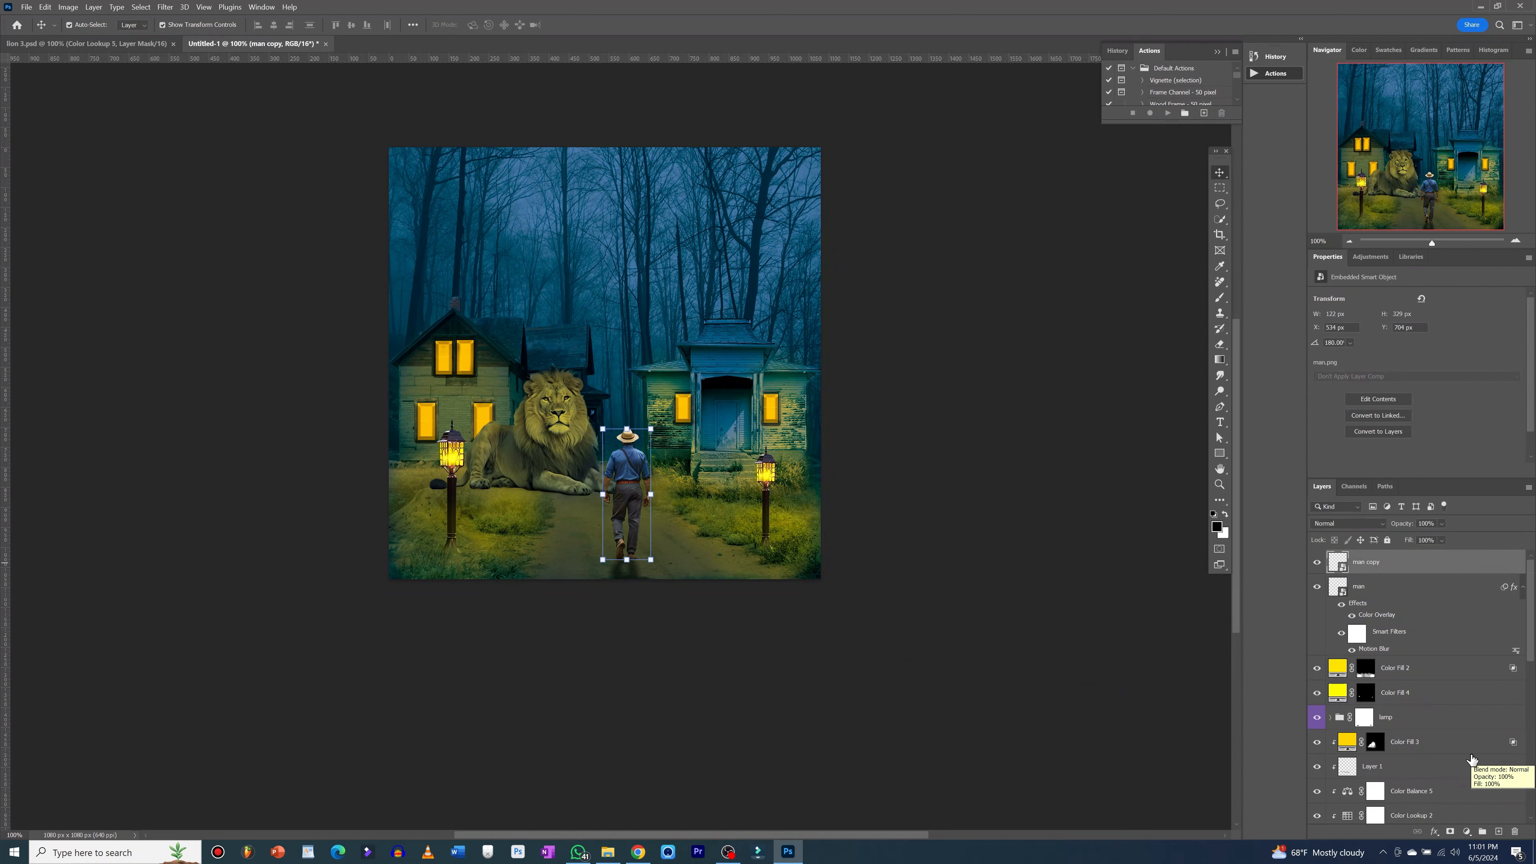
{"action": "left_click", "coordinate": [1466, 833]}
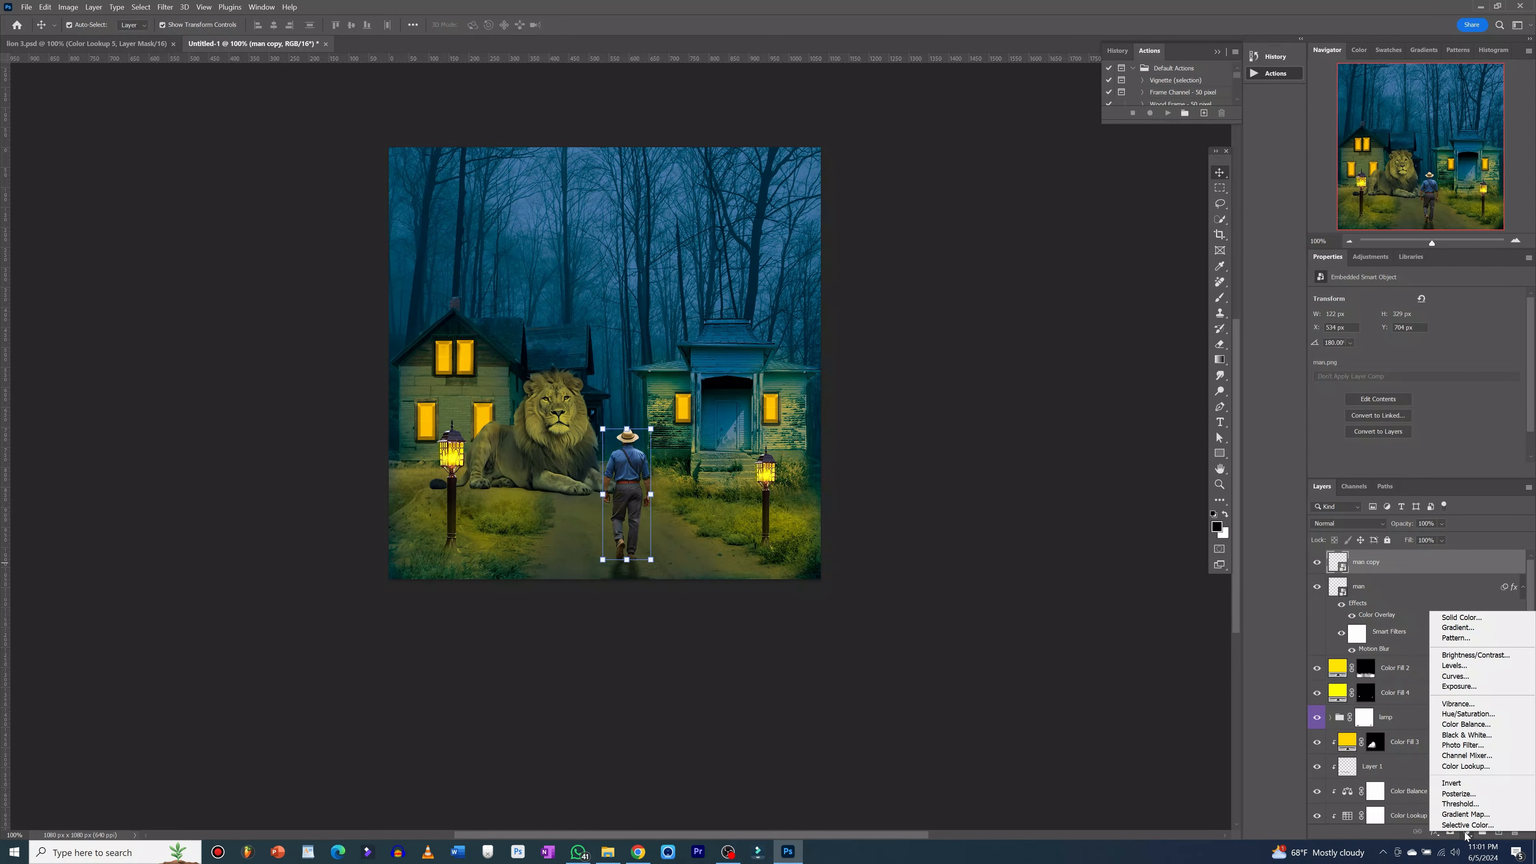
{"action": "left_click", "coordinate": [1465, 767]}
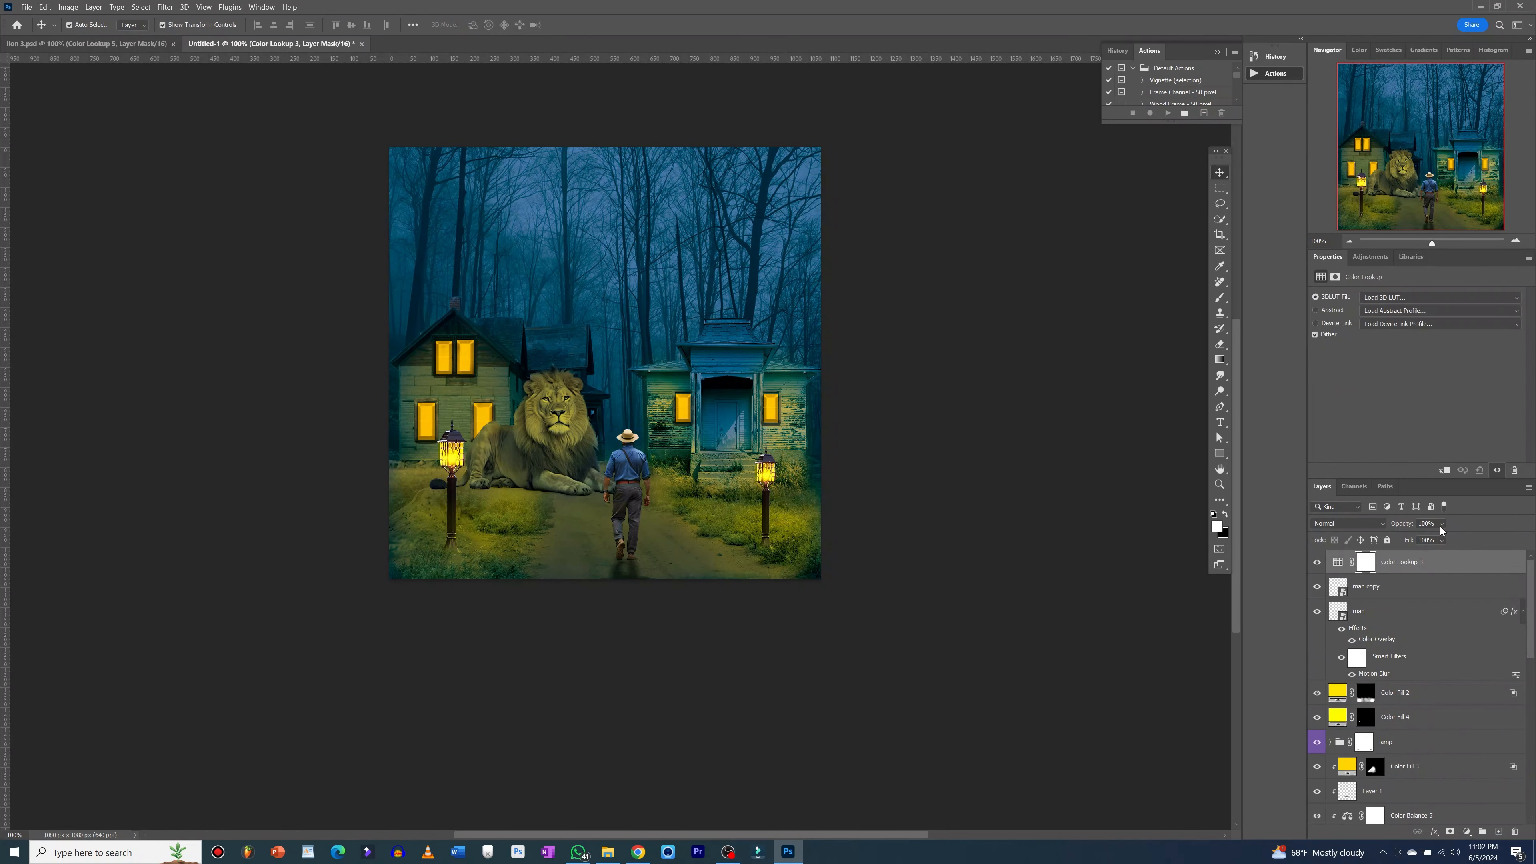
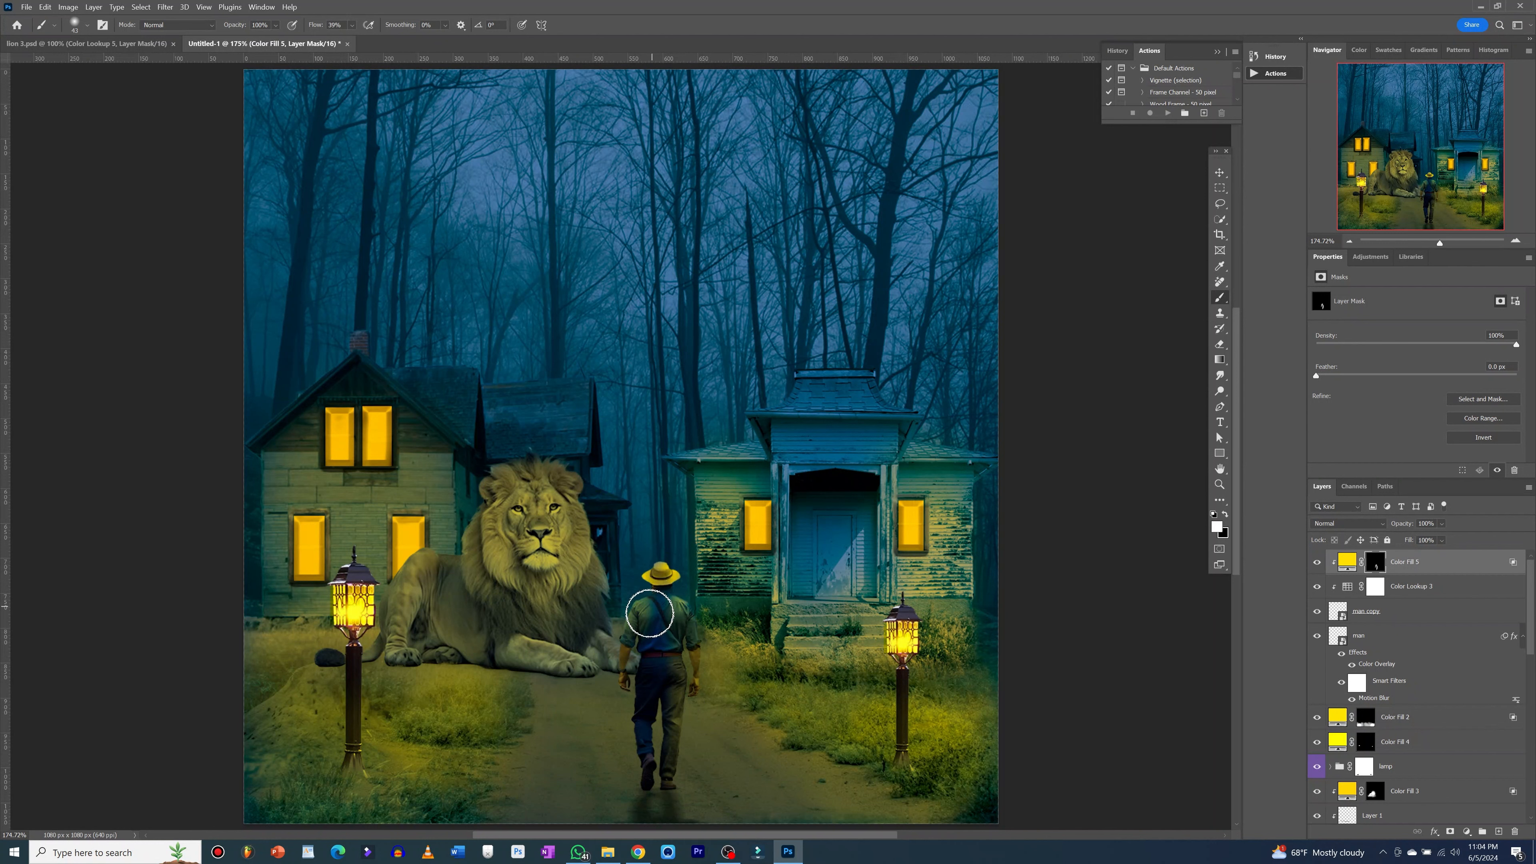
- Paint white on the topmost yellow fill's mask over the man's body, then lower the brush opacity to 42%
{"action": "mouse_move", "coordinate": [640, 776]}
{"action": "left_mouse_down"}
{"action": "mouse_move", "coordinate": [638, 611]}
{"action": "mouse_move", "coordinate": [655, 586]}
{"action": "left_mouse_up"}
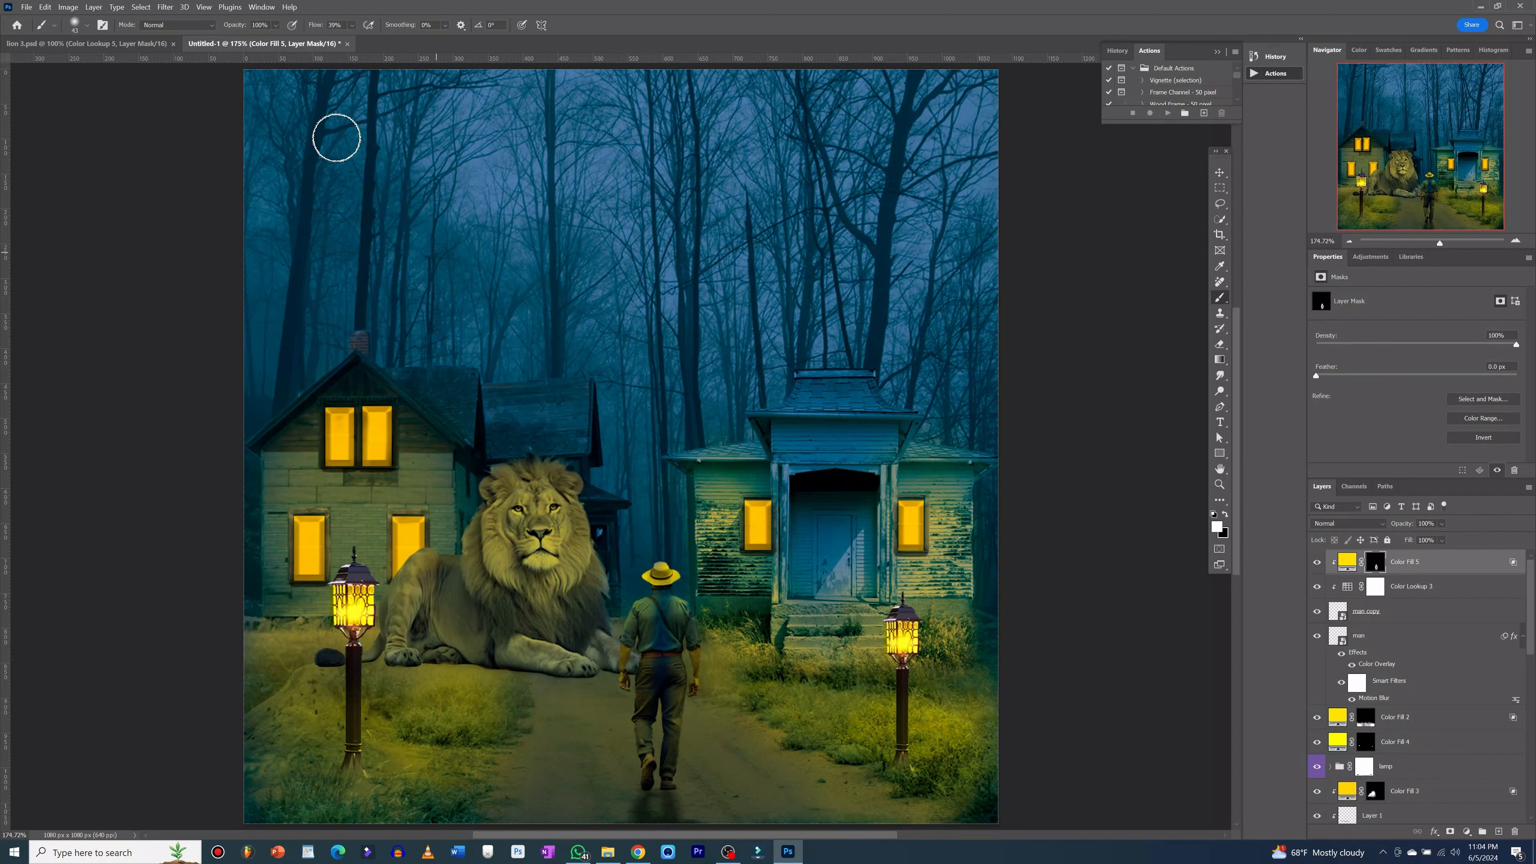
{"action": "left_click", "coordinate": [276, 25]}
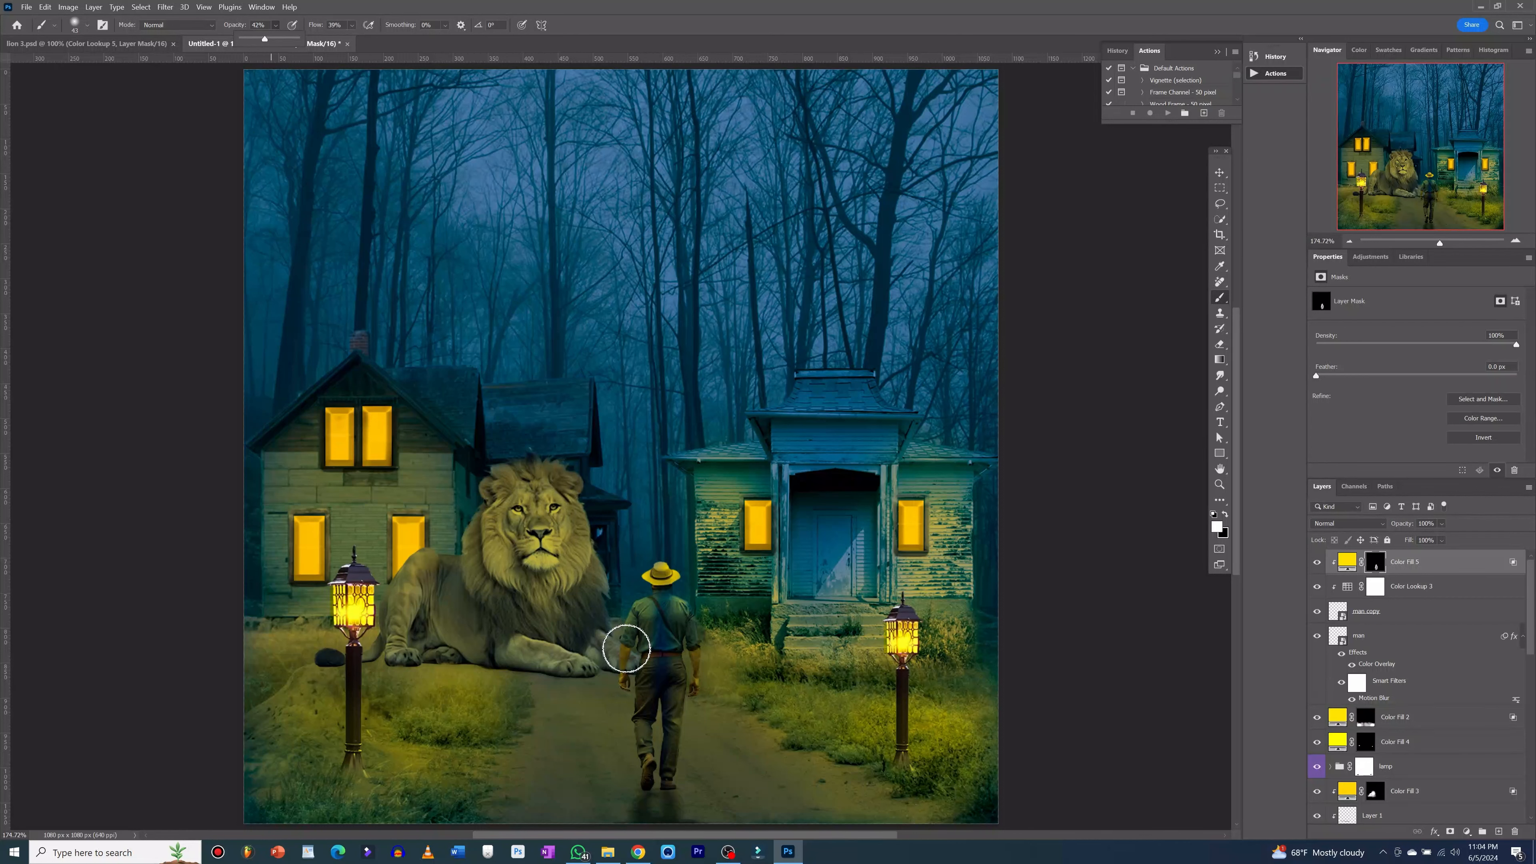
- Refine the topmost yellow fill's mask over the man's back, legs and hat, lowering the brush opacity to 14%
{"action": "mouse_move", "coordinate": [650, 610]}
{"action": "left_mouse_down"}
{"action": "mouse_move", "coordinate": [631, 769]}
{"action": "mouse_move", "coordinate": [699, 645]}
{"action": "mouse_move", "coordinate": [672, 611]}
{"action": "mouse_move", "coordinate": [685, 618]}
{"action": "mouse_move", "coordinate": [665, 796]}
{"action": "mouse_move", "coordinate": [691, 758]}
{"action": "left_mouse_up"}
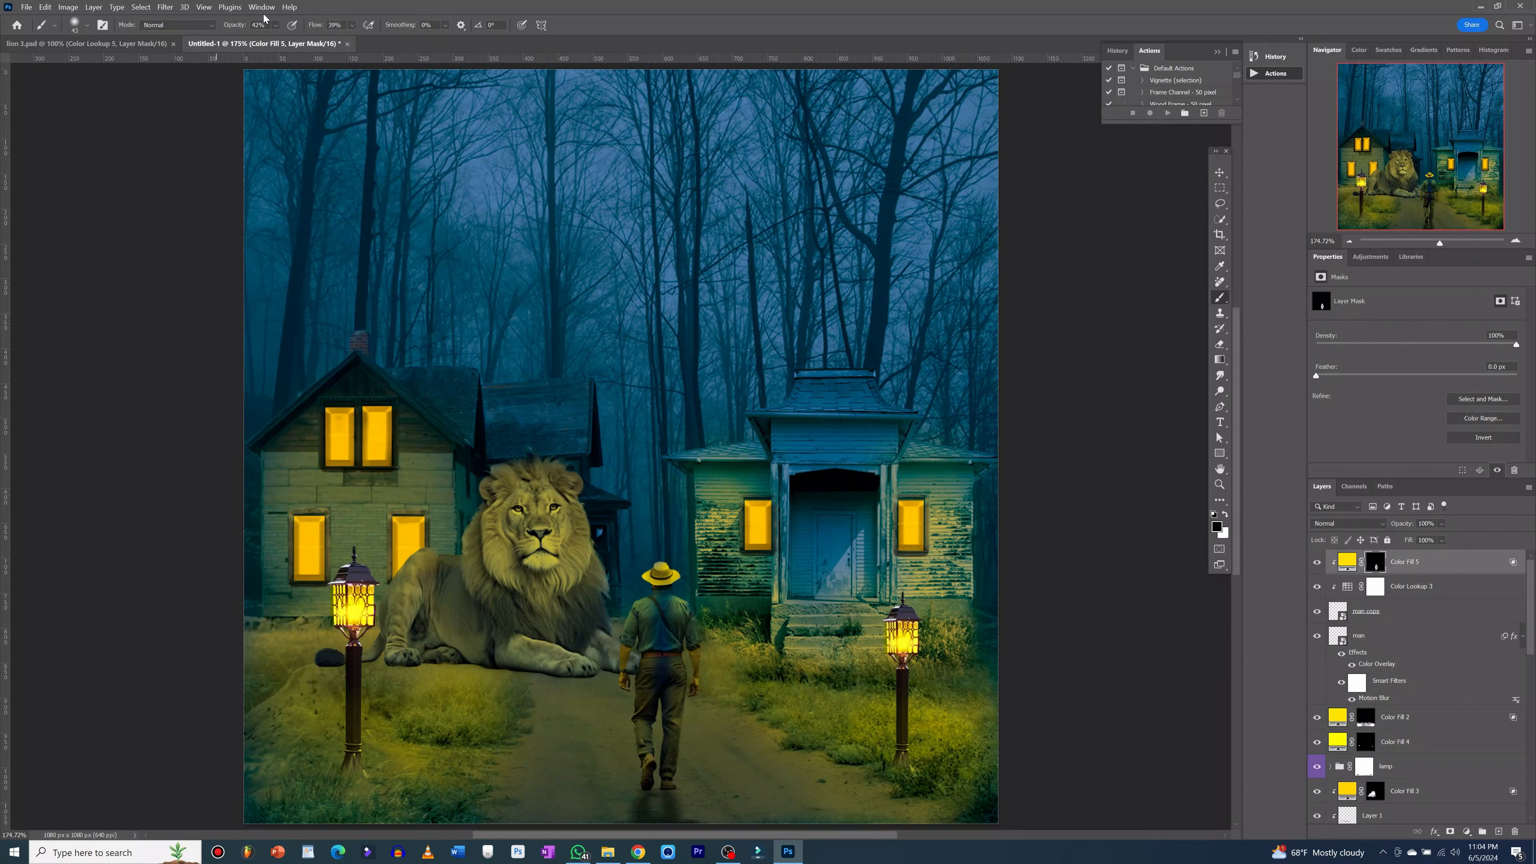
{"action": "left_click", "coordinate": [276, 26]}
{"action": "left_click", "coordinate": [269, 38]}
{"action": "mouse_move", "coordinate": [656, 634]}
{"action": "left_mouse_down"}
{"action": "mouse_move", "coordinate": [673, 613]}
{"action": "mouse_move", "coordinate": [662, 710]}
{"action": "mouse_move", "coordinate": [642, 605]}
{"action": "left_mouse_up"}
{"action": "mouse_move", "coordinate": [649, 641]}
{"action": "left_mouse_down"}
{"action": "mouse_move", "coordinate": [646, 757]}
{"action": "mouse_move", "coordinate": [649, 618]}
{"action": "mouse_move", "coordinate": [673, 606]}
{"action": "mouse_move", "coordinate": [680, 666]}
{"action": "mouse_move", "coordinate": [678, 679]}
{"action": "mouse_move", "coordinate": [655, 598]}
{"action": "mouse_move", "coordinate": [663, 669]}
{"action": "mouse_move", "coordinate": [666, 613]}
{"action": "mouse_move", "coordinate": [665, 632]}
{"action": "mouse_move", "coordinate": [686, 626]}
{"action": "mouse_move", "coordinate": [697, 761]}
{"action": "mouse_move", "coordinate": [650, 765]}
{"action": "left_mouse_up"}
{"action": "left_click_drag", "start_coordinate": [645, 583], "coordinate": [672, 591]}
- Lower the man's yellow fill layer opacity to 83%
{"action": "left_click_drag", "start_coordinate": [1404, 531], "coordinate": [1400, 530]}
{"action": "left_click_drag", "start_coordinate": [1409, 529], "coordinate": [1406, 530]}
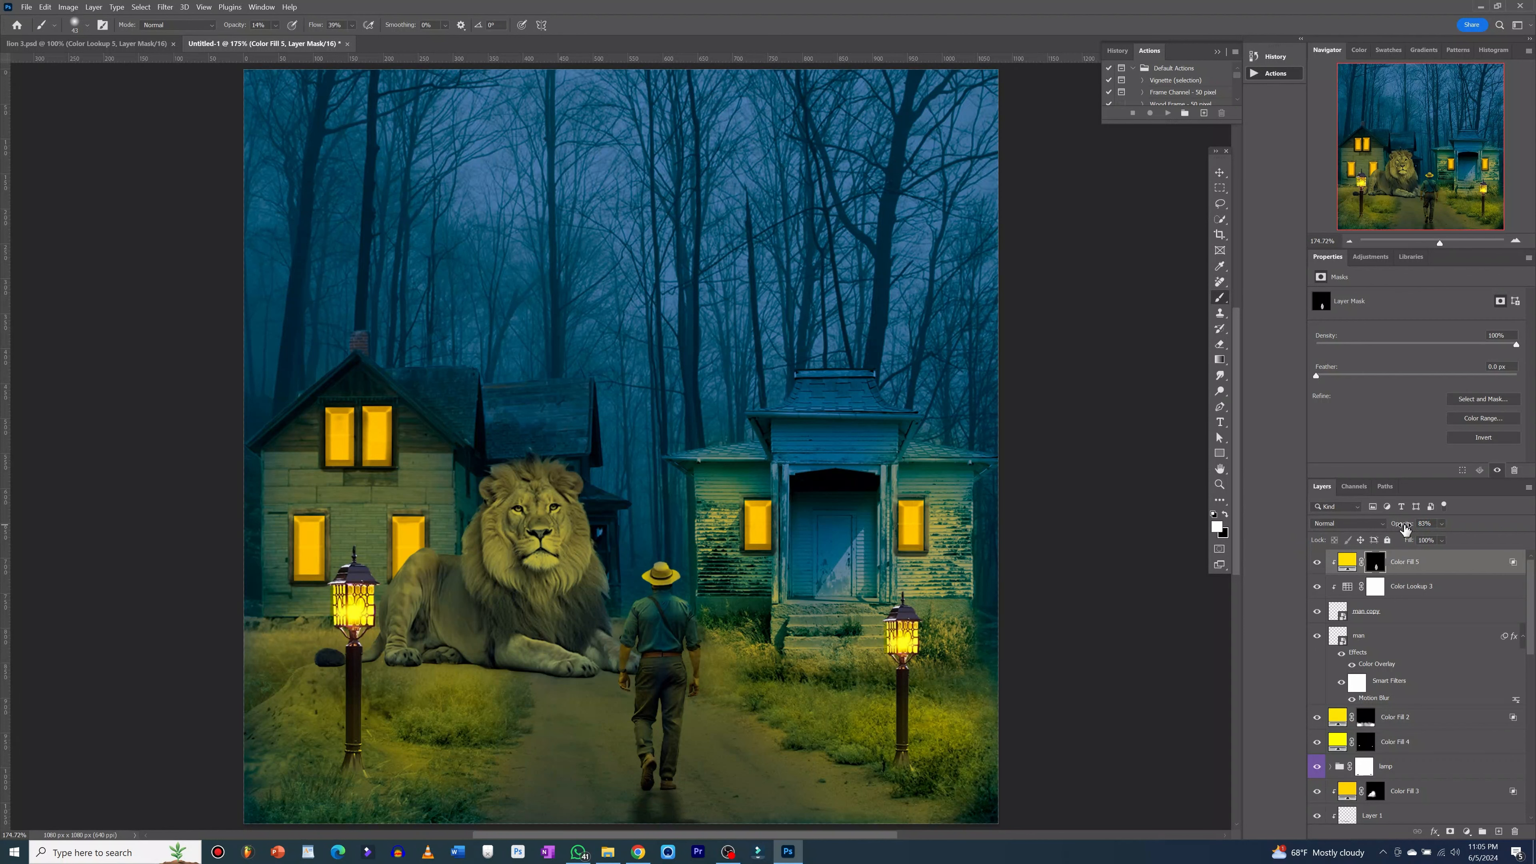
{"action": "key", "text": "ctrl+1"}
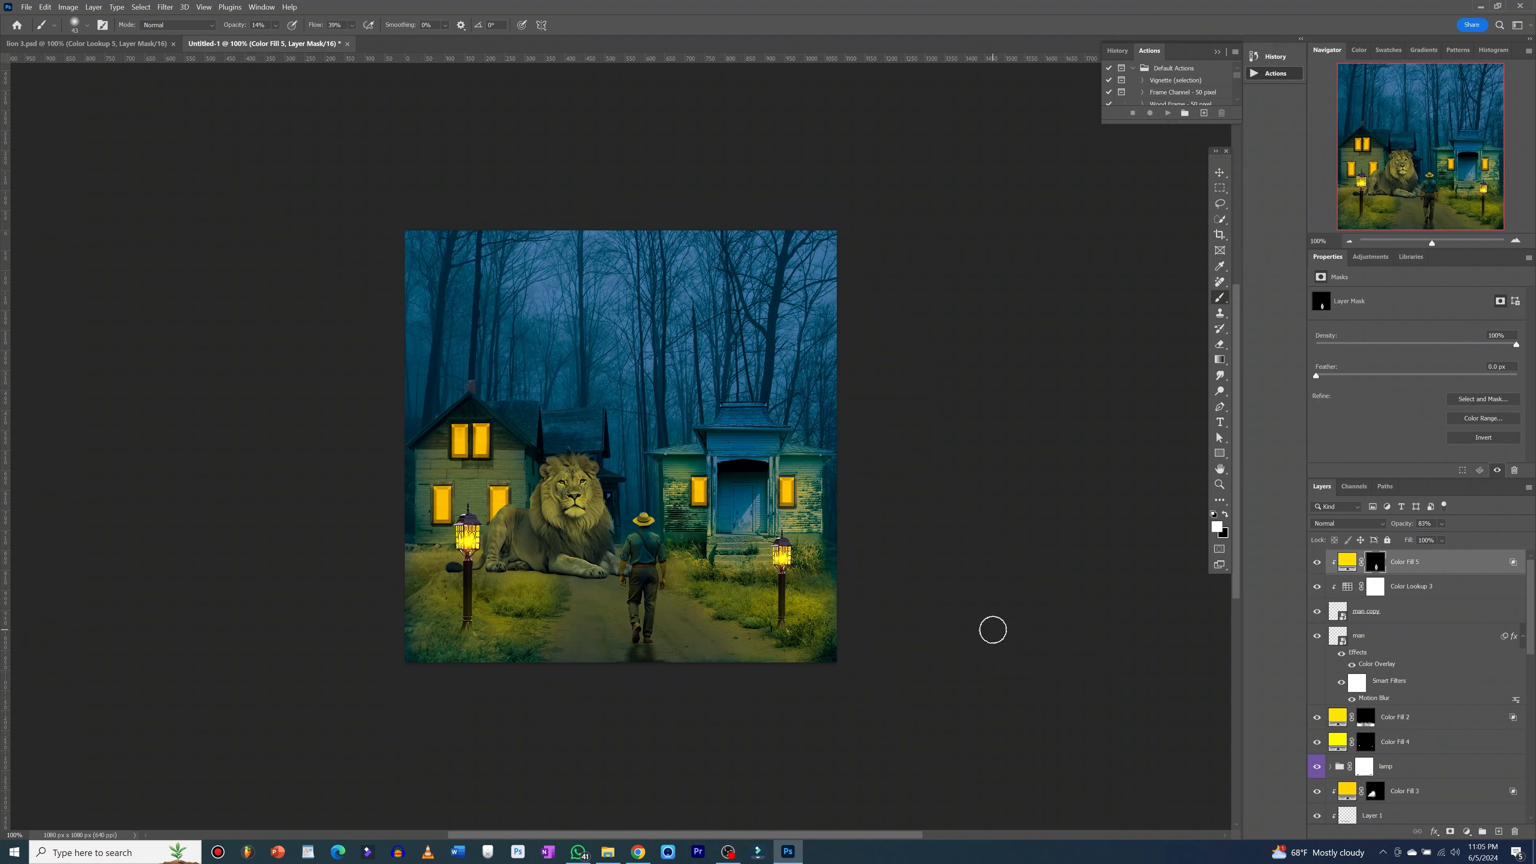
{"action": "key", "text": "v"}
{"action": "left_click", "coordinate": [986, 639]}
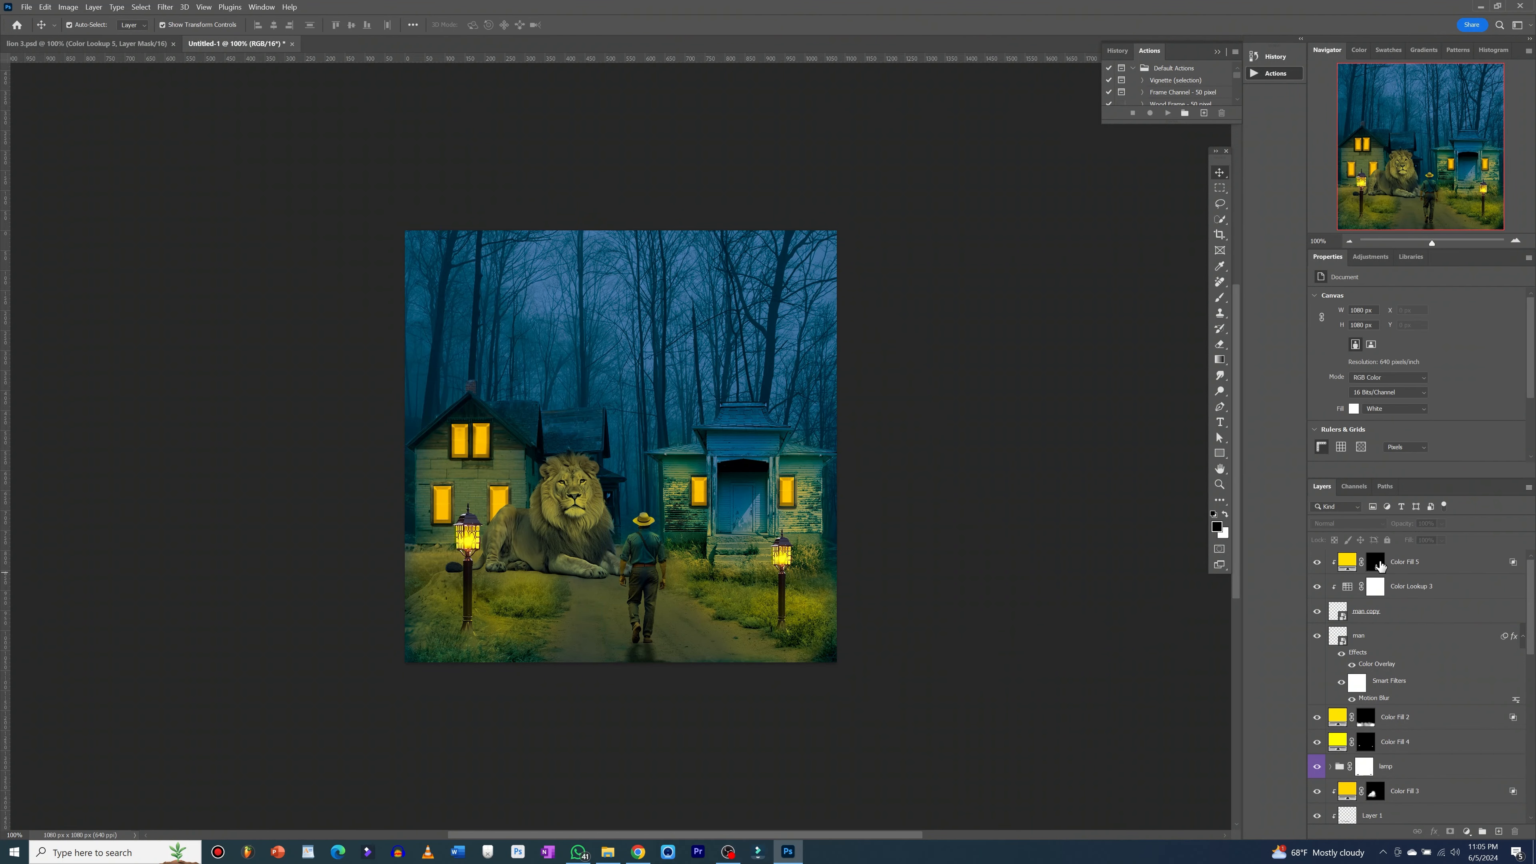
- Touch up the yellow fill's mask with white over the man's upper back
{"action": "left_click", "coordinate": [1379, 562]}
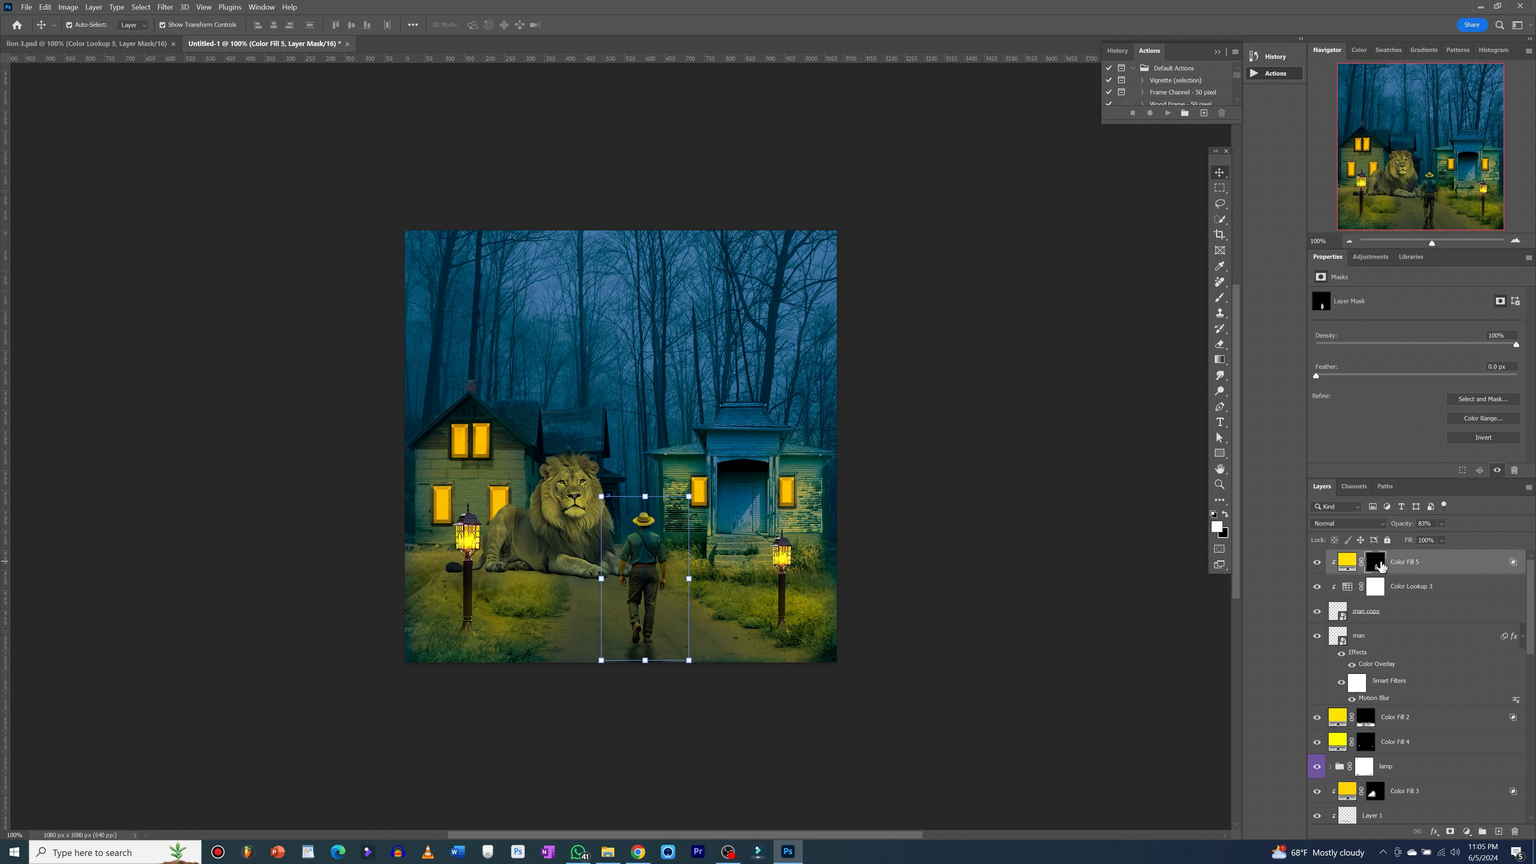
{"action": "key", "text": "b"}
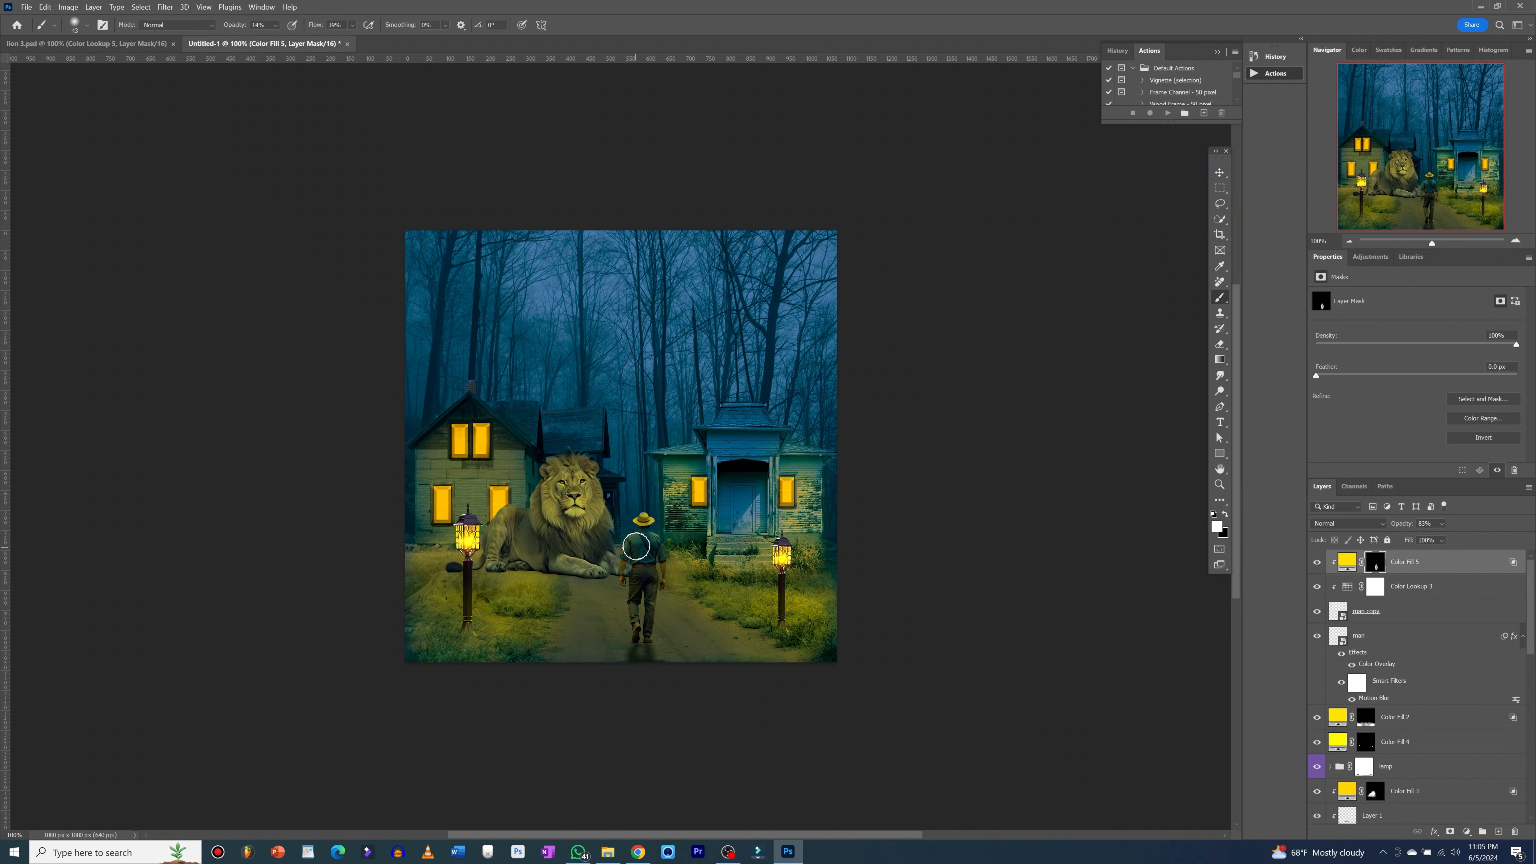
{"action": "mouse_move", "coordinate": [635, 546]}
{"action": "left_mouse_down"}
{"action": "mouse_move", "coordinate": [628, 583]}
{"action": "mouse_move", "coordinate": [637, 562]}
{"action": "left_mouse_up"}
- Add a Color Lookup adjustment layer above the man's yellow fill using the 3Strip.look 3D LUT
{"action": "left_click", "coordinate": [1347, 562]}
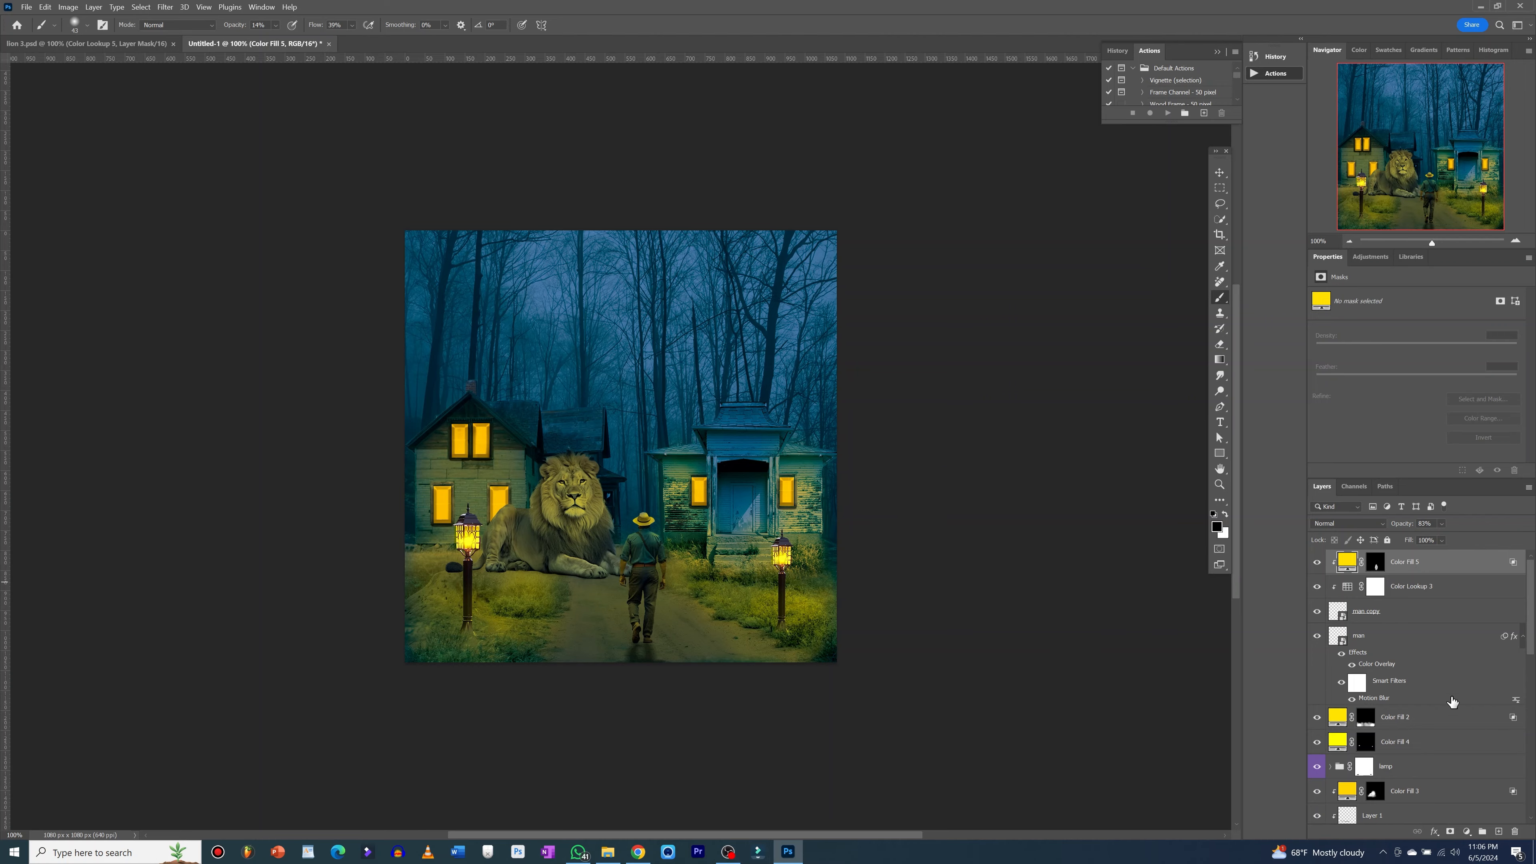
{"action": "left_click", "coordinate": [1466, 832]}
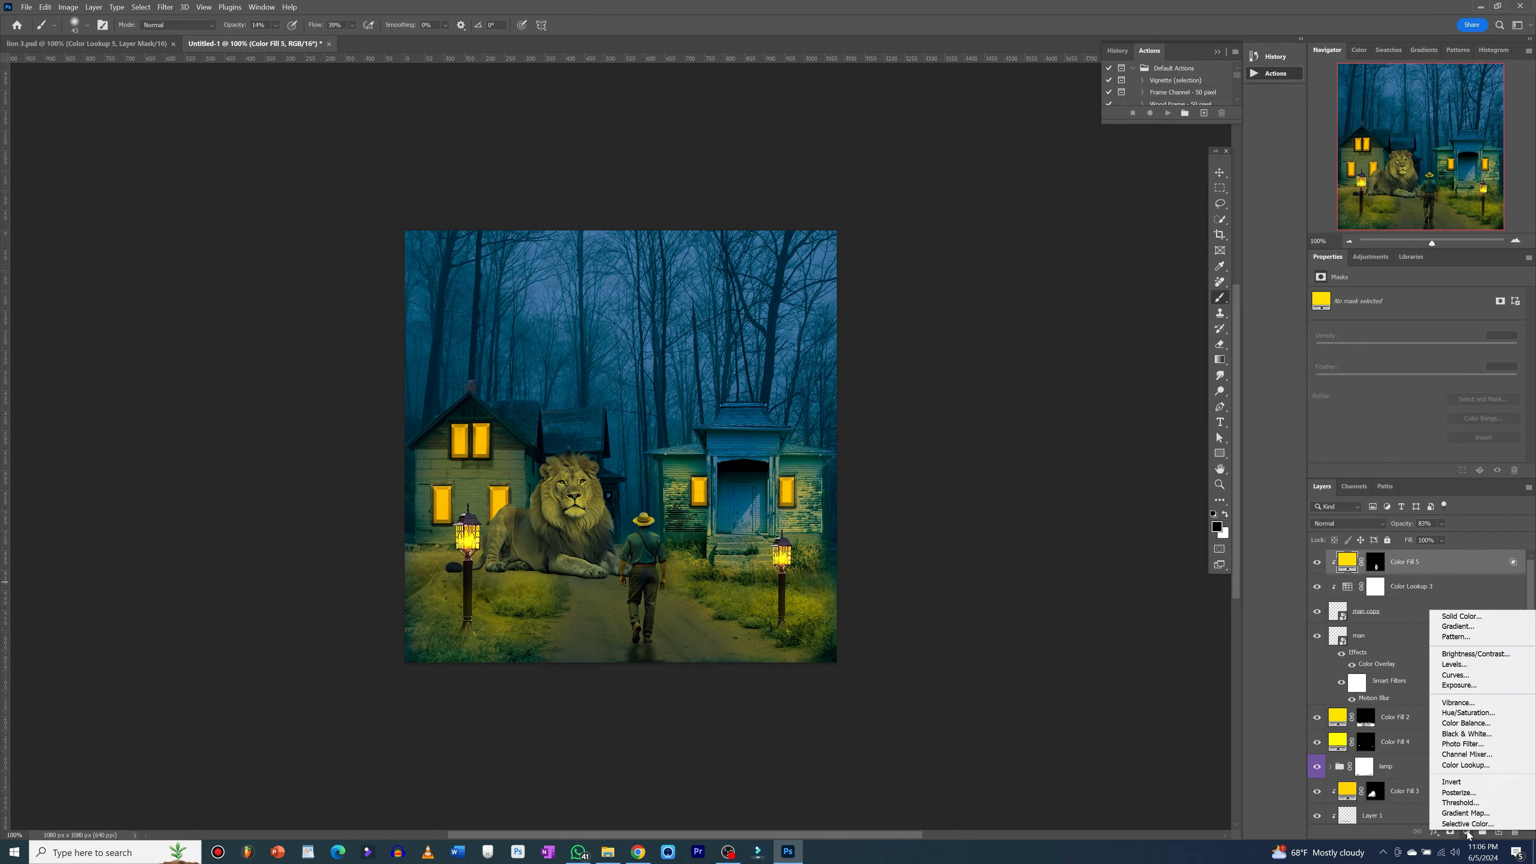
{"action": "left_click", "coordinate": [1464, 766]}
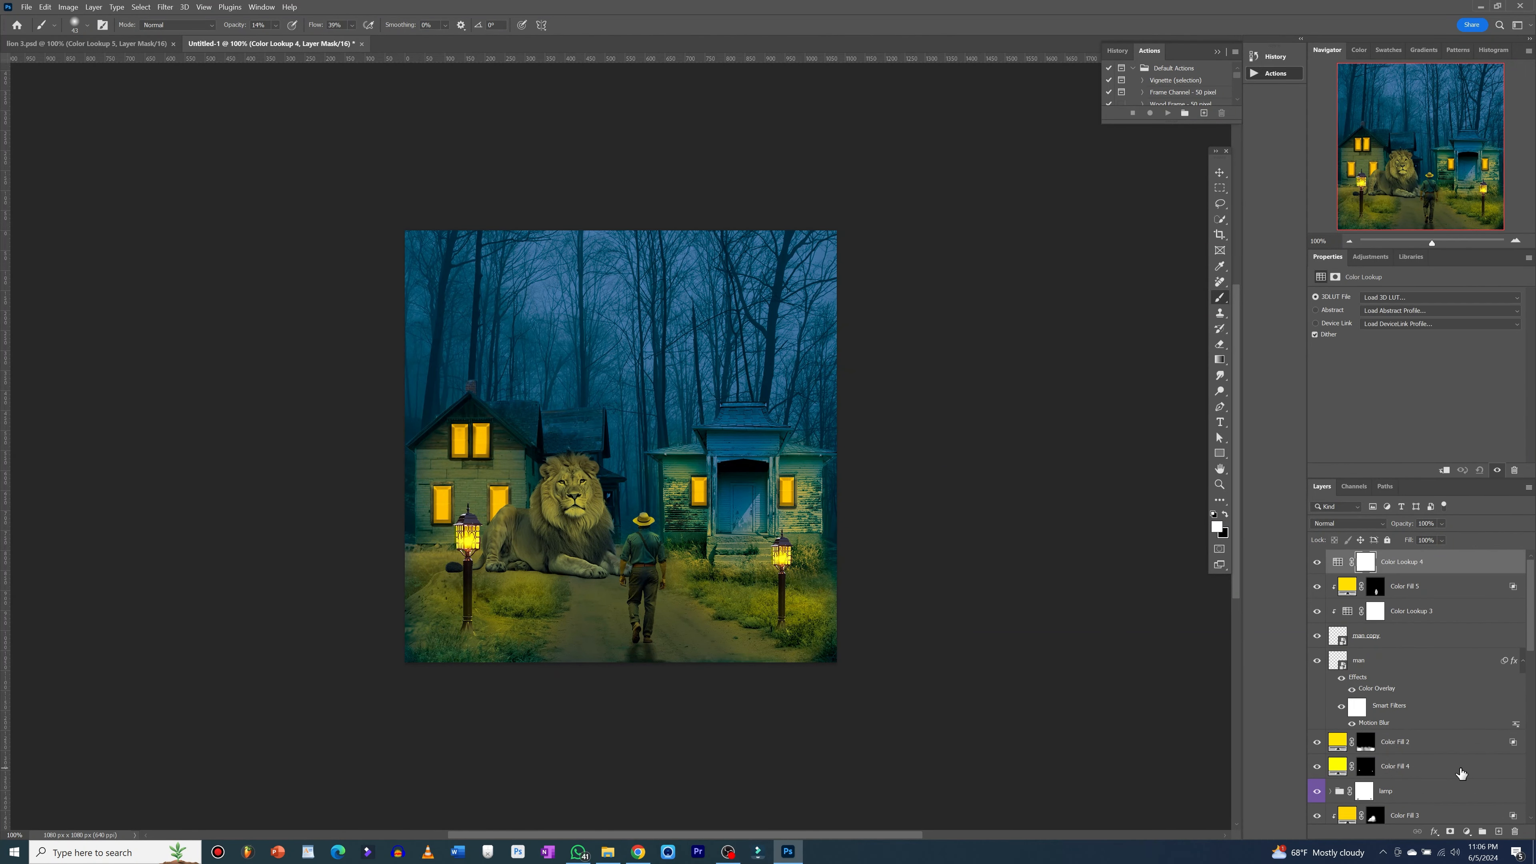
{"action": "left_click", "coordinate": [1411, 298]}
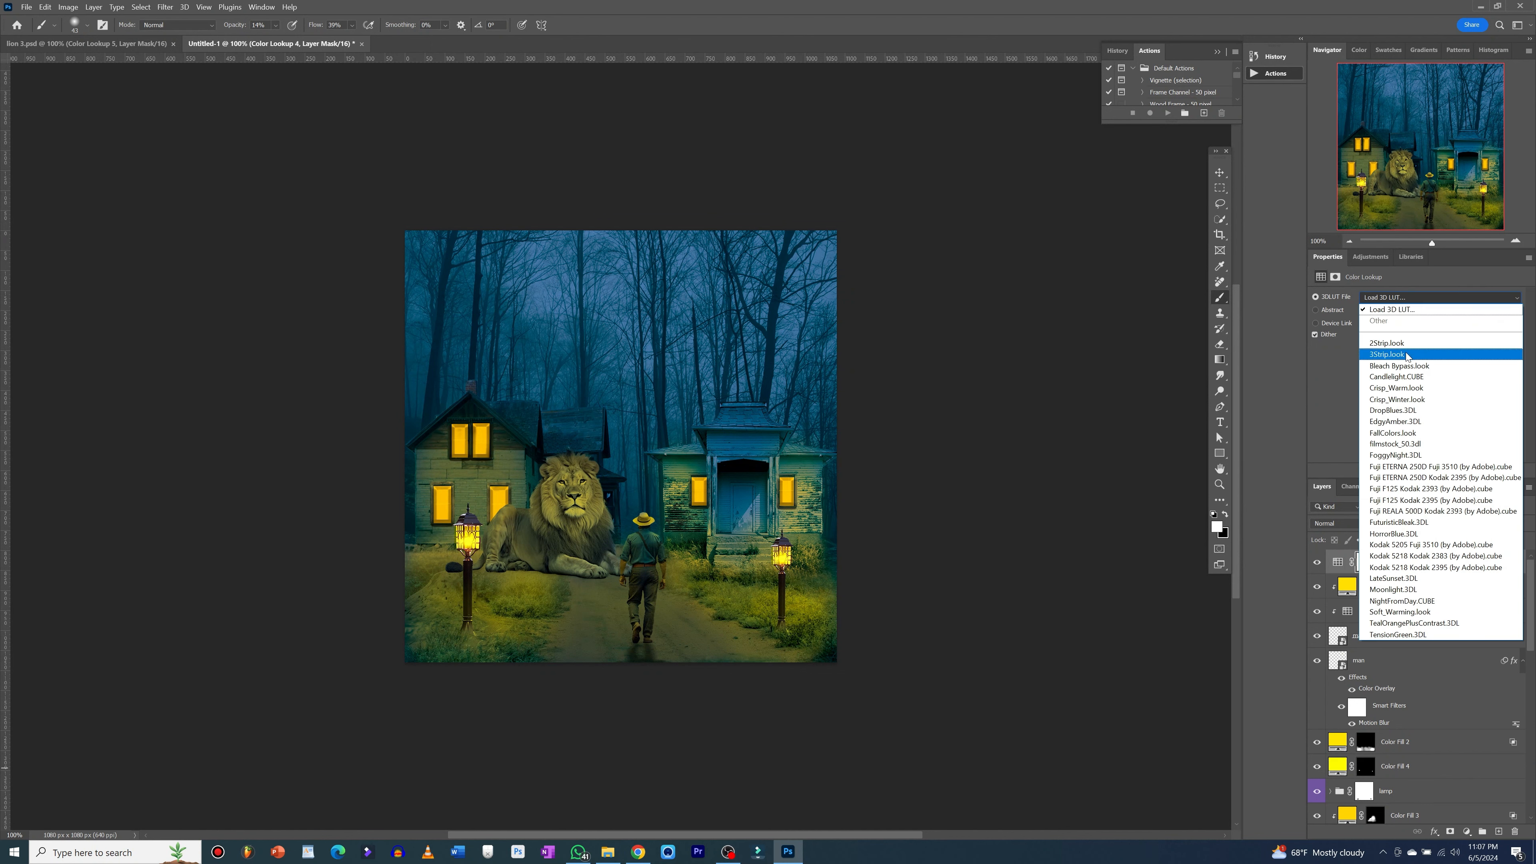
{"action": "left_click", "coordinate": [1387, 355]}
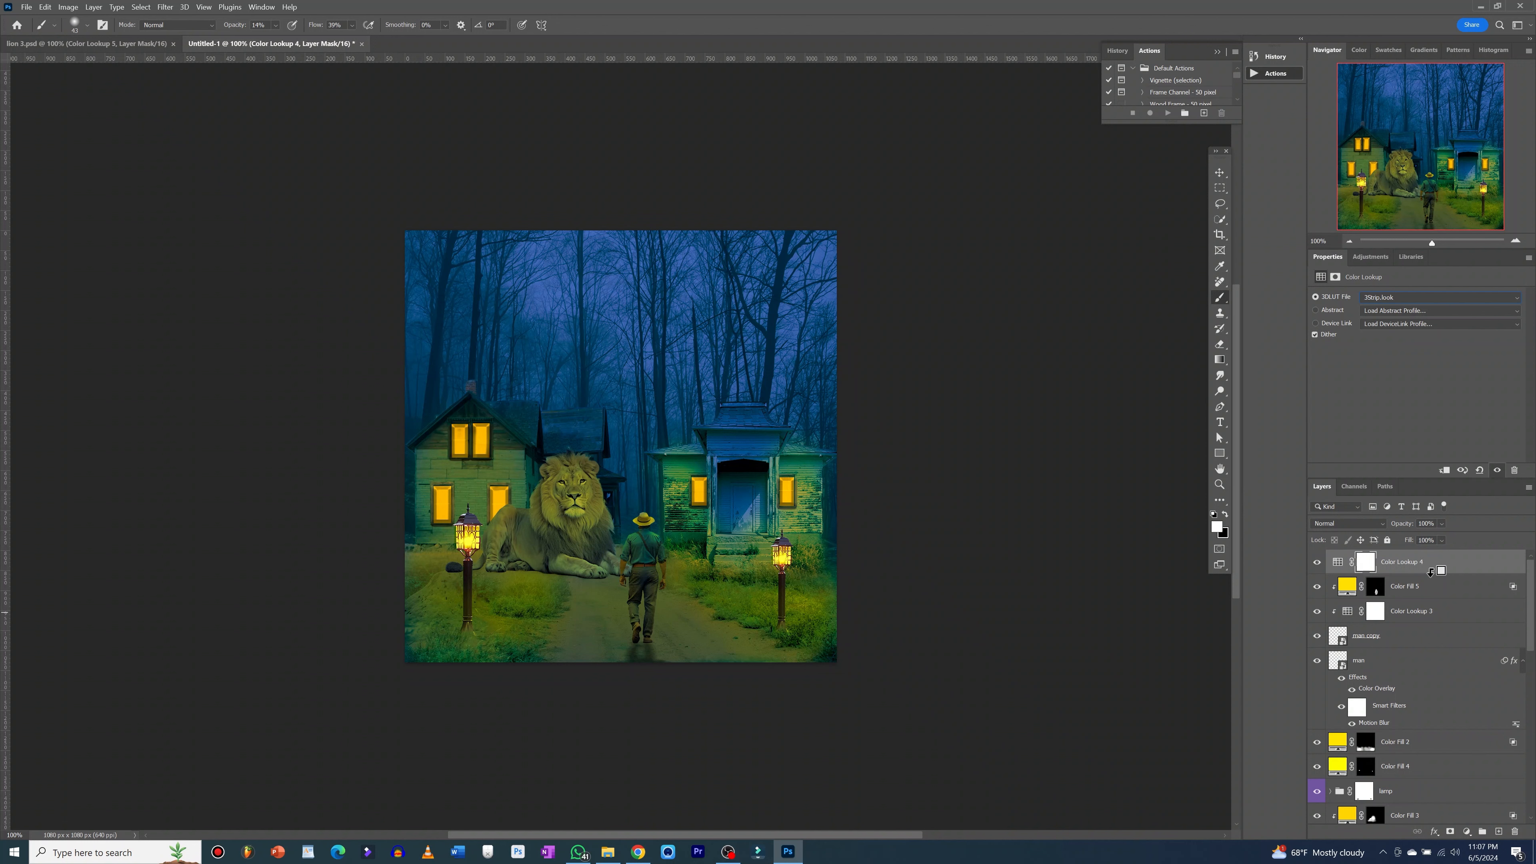
- Stamp all visible layers into a new top layer and convert it to a smart object
{"action": "key", "text": "ctrl+shift+alt+e"}
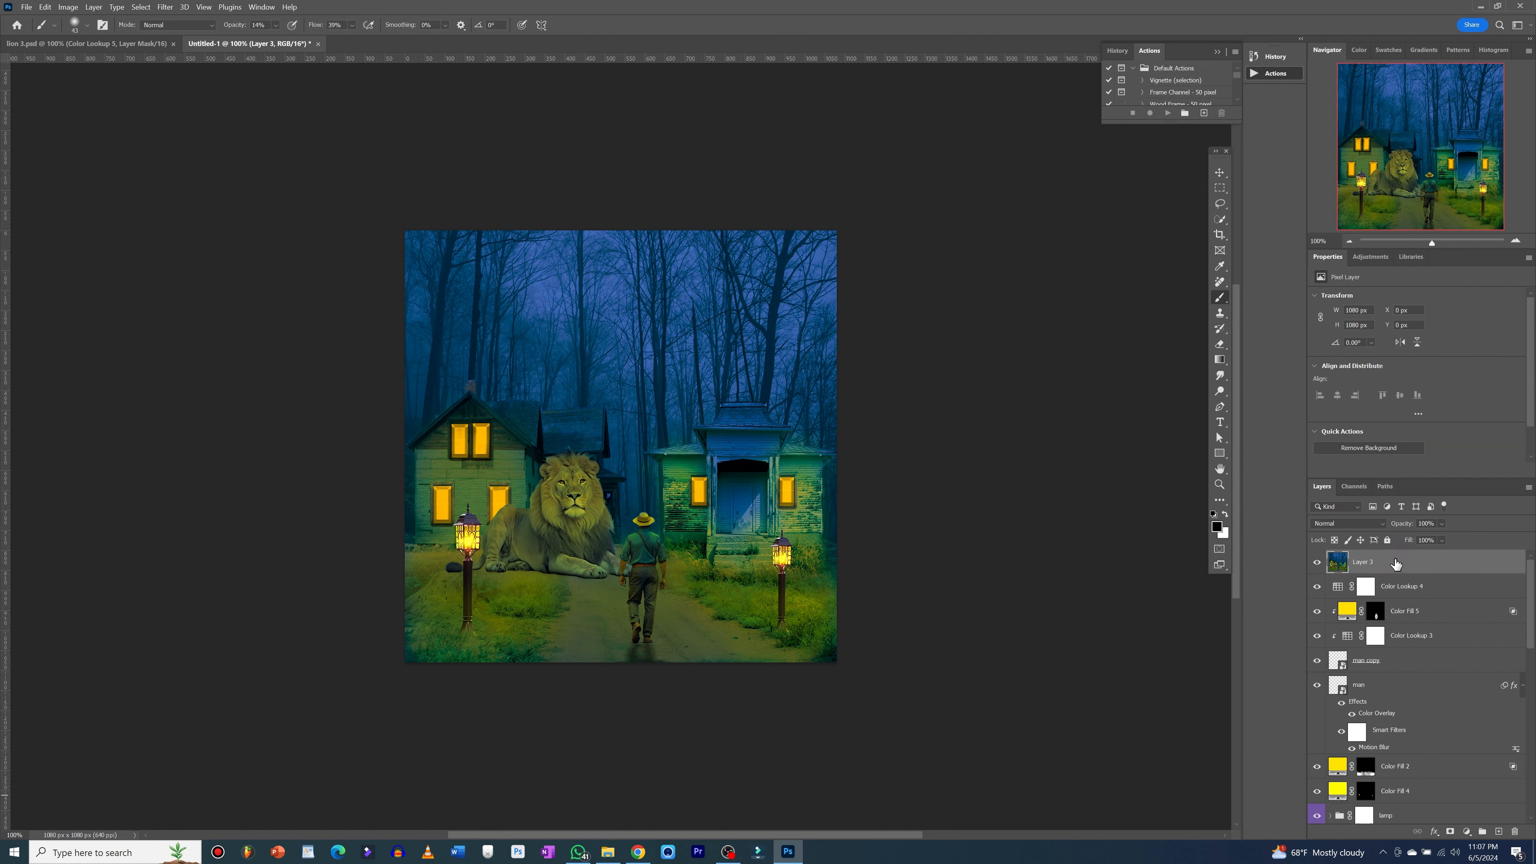
{"action": "right_click", "coordinate": [1397, 562]}
{"action": "left_click", "coordinate": [1446, 248]}
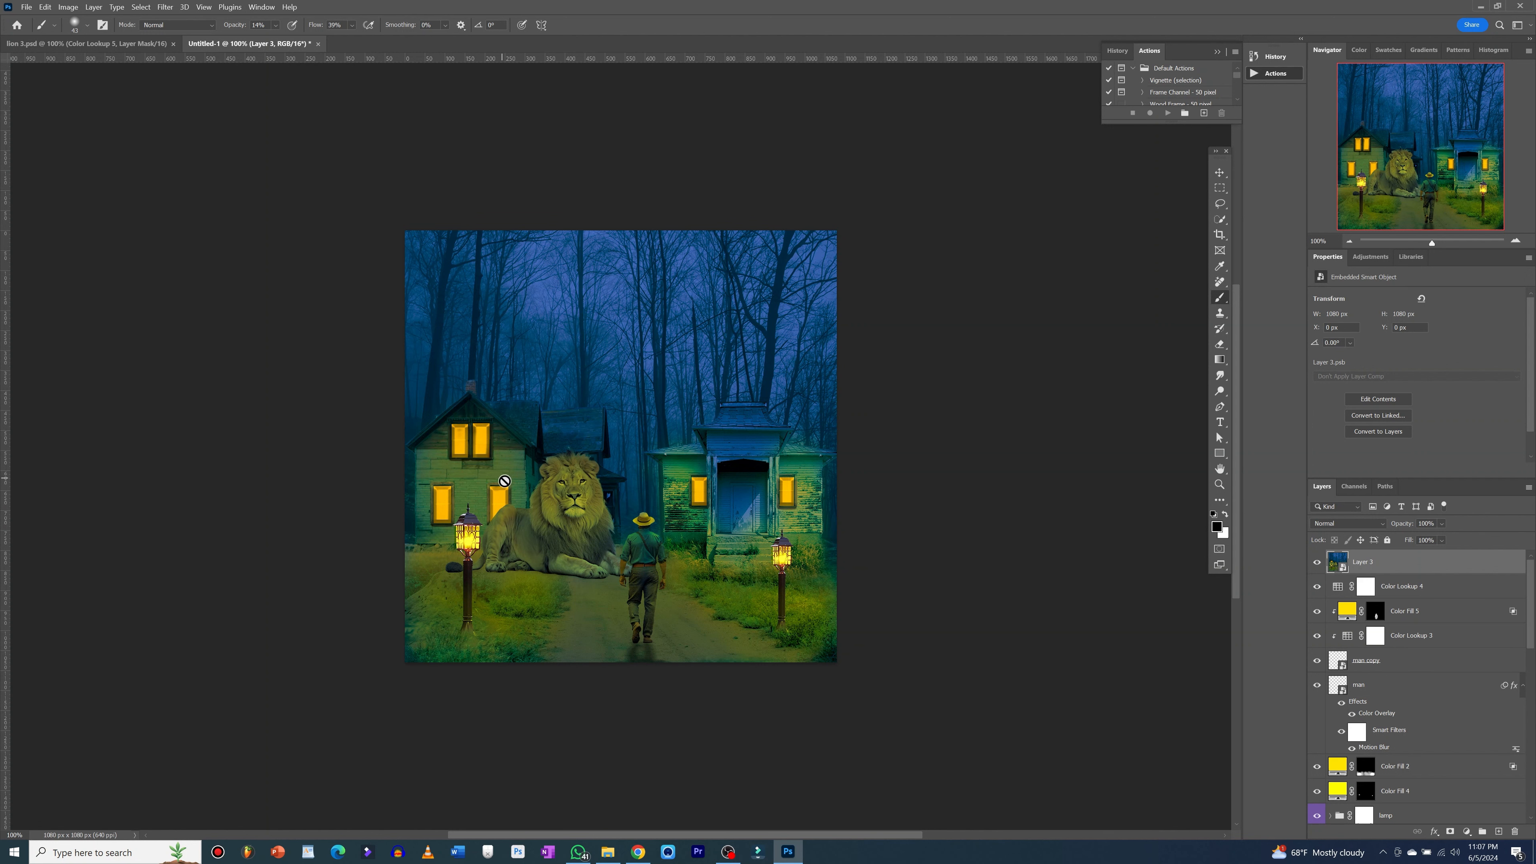
- Open the Camera Raw Filter in before/after view and set Contrast +49, Highlights +25, Shadows -27 and Blacks -34
{"action": "left_click", "coordinate": [167, 8]}
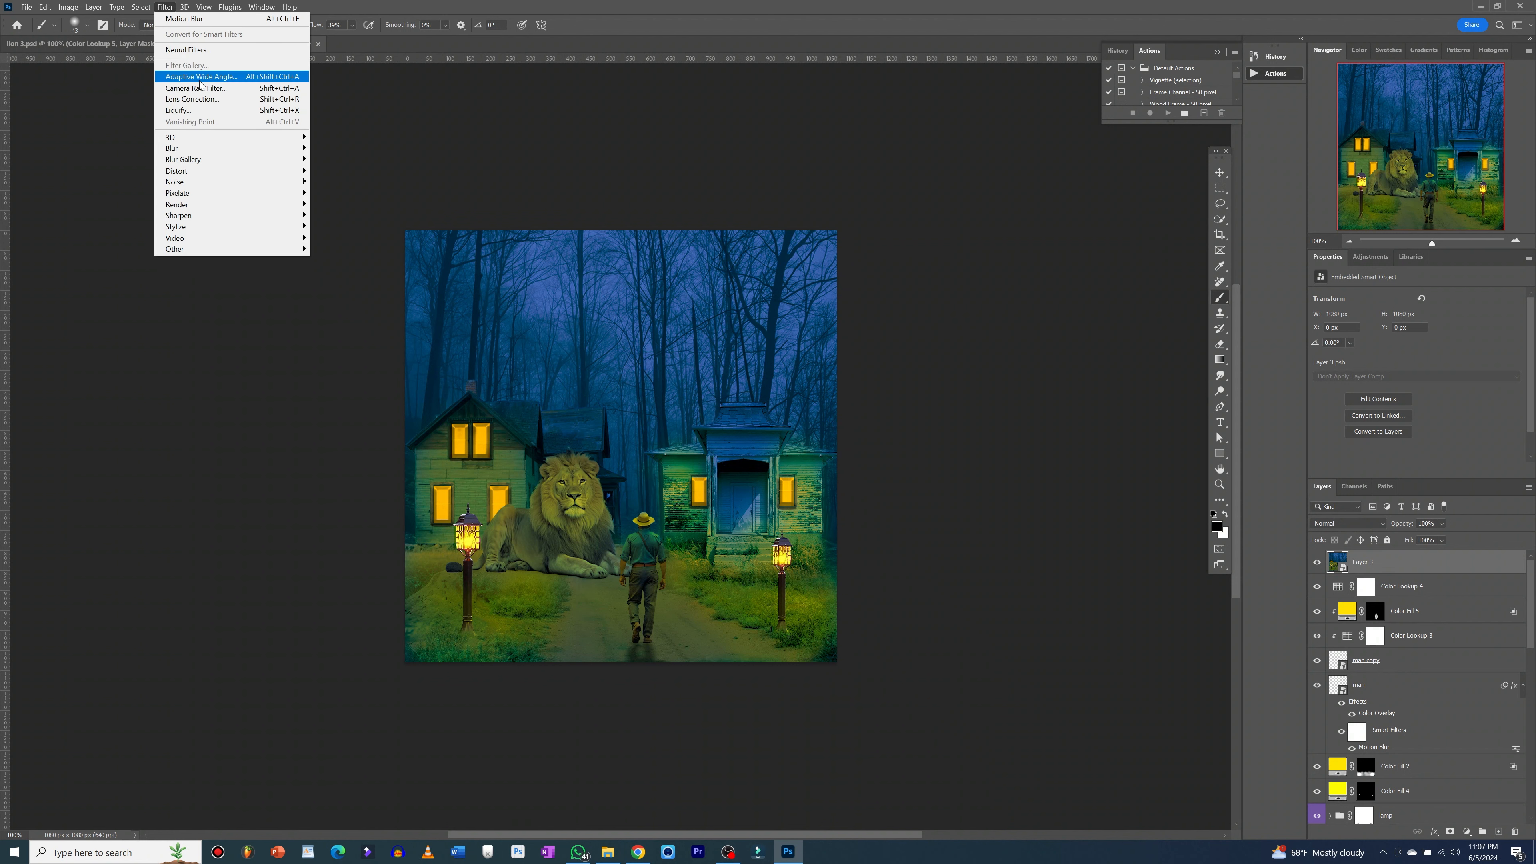
{"action": "left_click", "coordinate": [221, 89]}
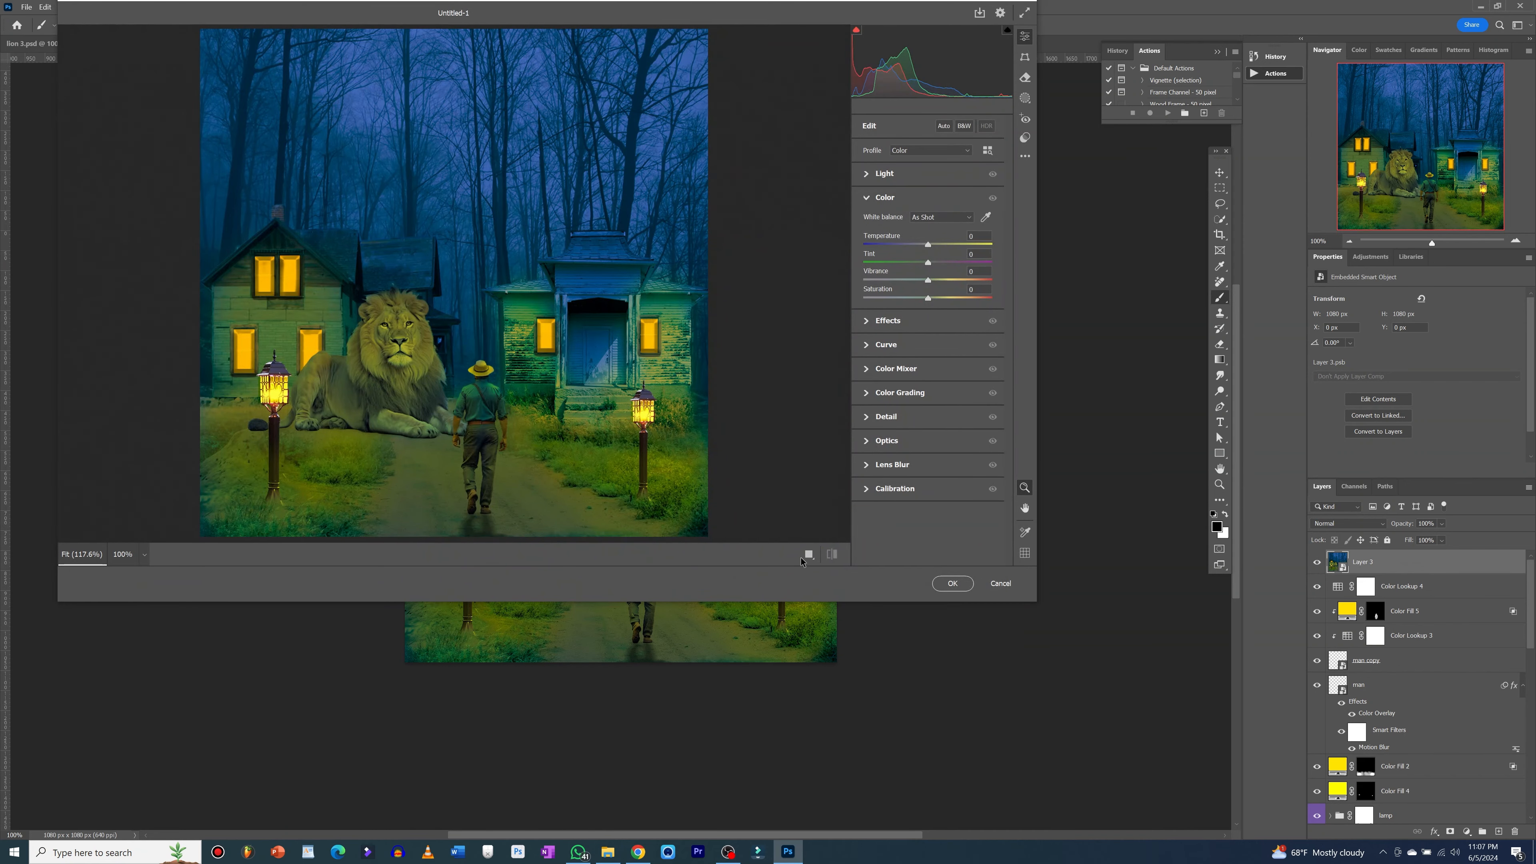
{"action": "left_click", "coordinate": [808, 554]}
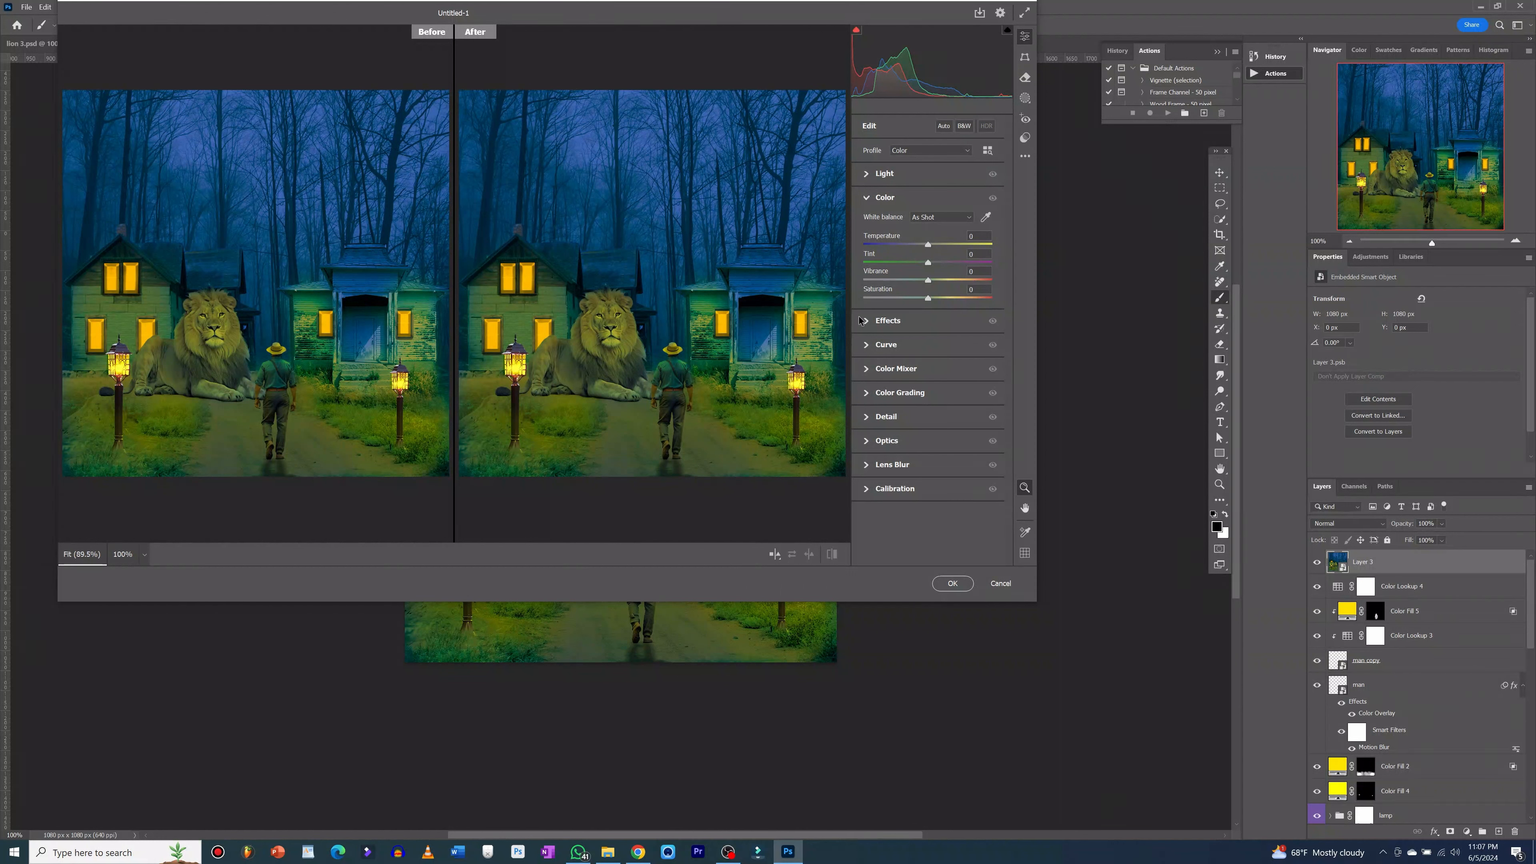
{"action": "left_click", "coordinate": [867, 174]}
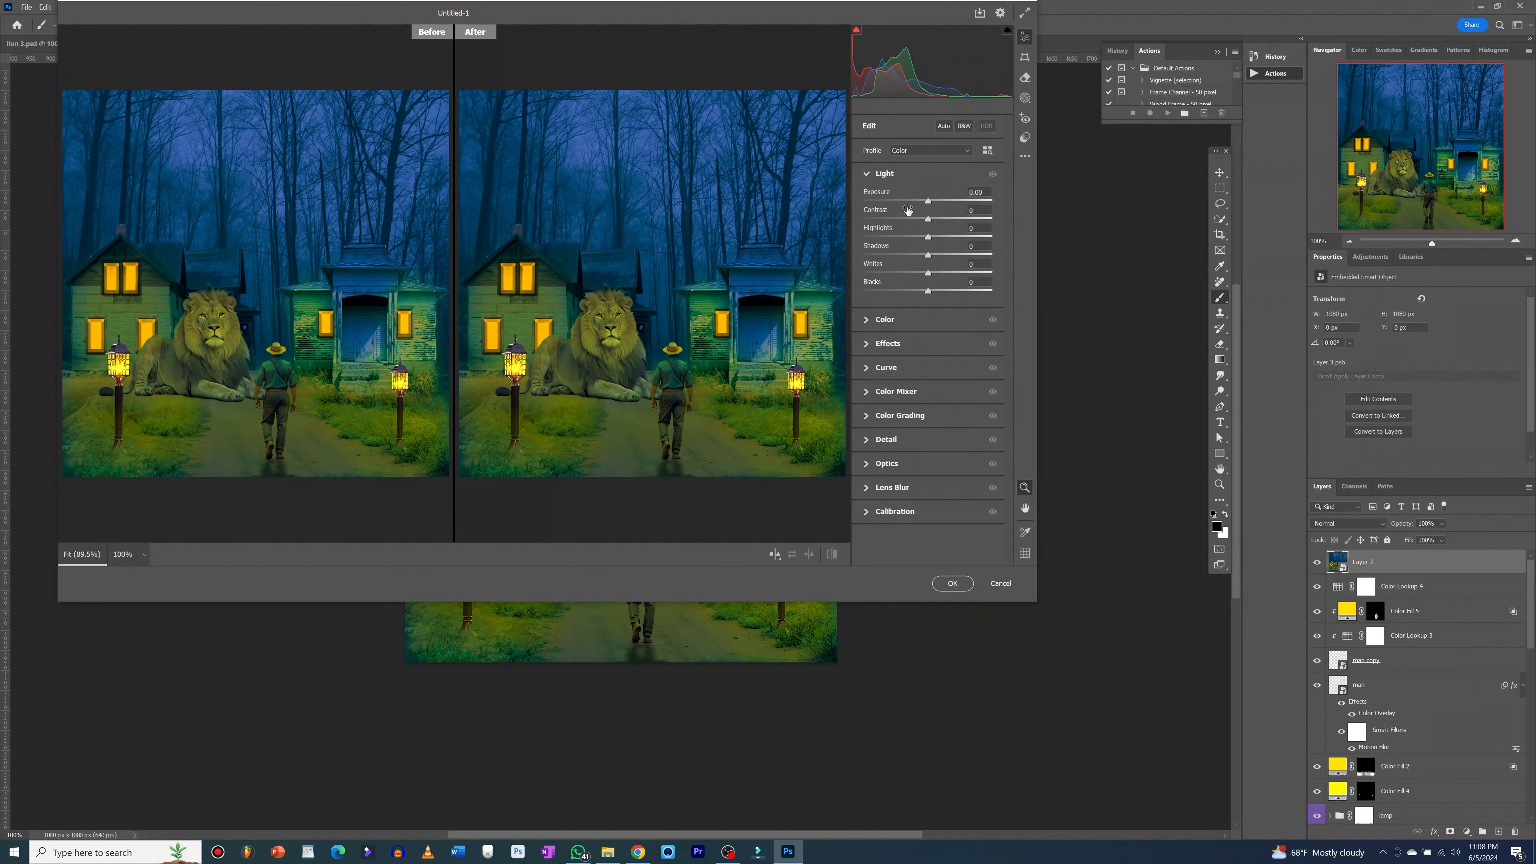
{"action": "left_click_drag", "start_coordinate": [928, 219], "coordinate": [959, 219]}
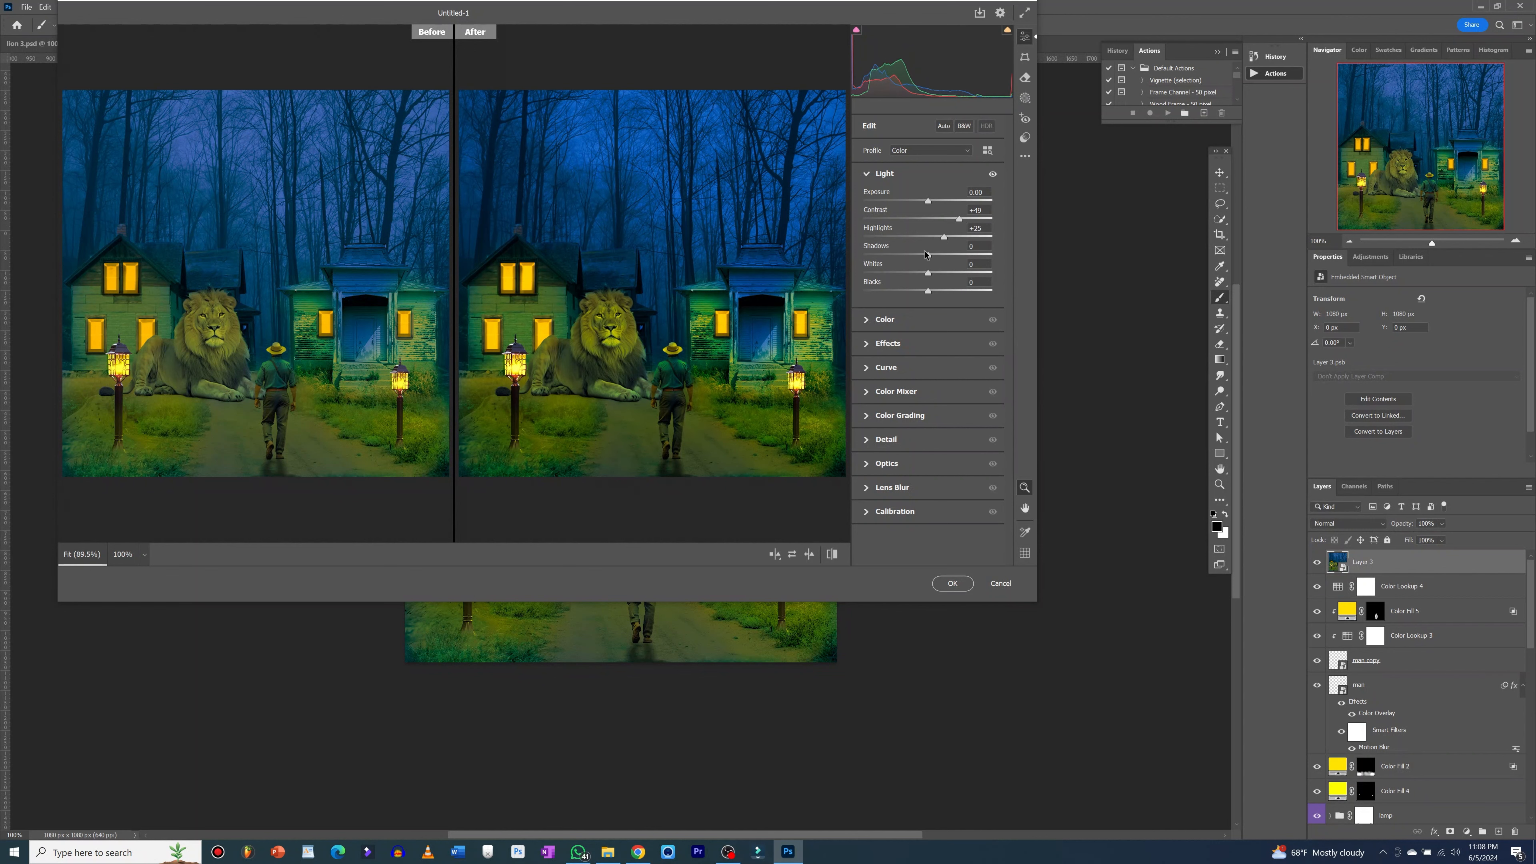
{"action": "mouse_move", "coordinate": [928, 254]}
{"action": "left_mouse_down"}
{"action": "mouse_move", "coordinate": [943, 255]}
{"action": "mouse_move", "coordinate": [916, 257]}
{"action": "left_mouse_up"}
{"action": "left_click_drag", "start_coordinate": [931, 291], "coordinate": [908, 297]}
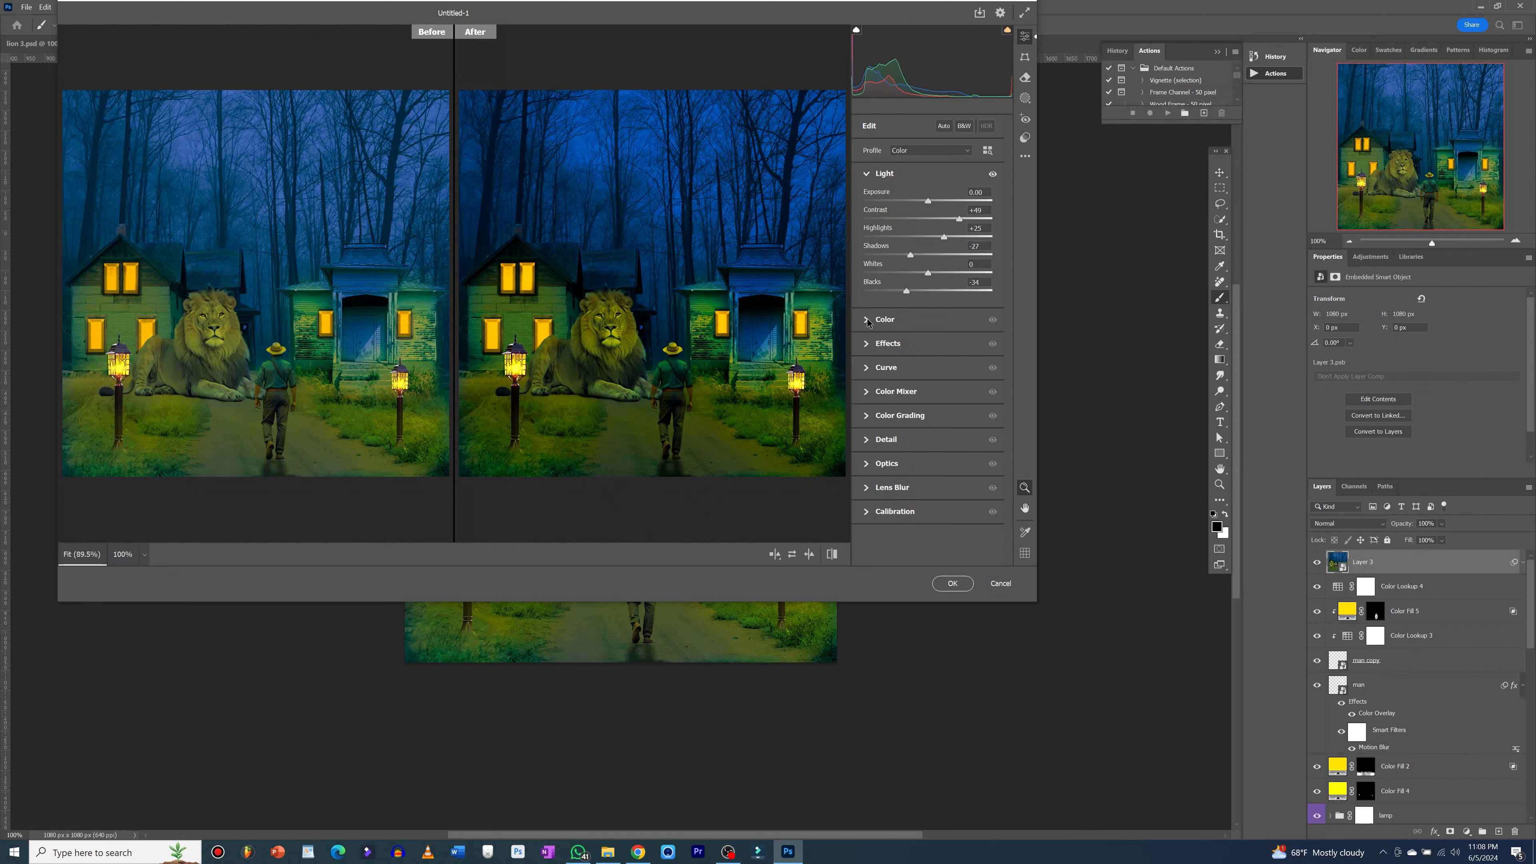
- Raise the Tint to about +38 and set Texture to -25, Clarity to -20 and Vignette to -19
{"action": "left_click", "coordinate": [868, 321]}
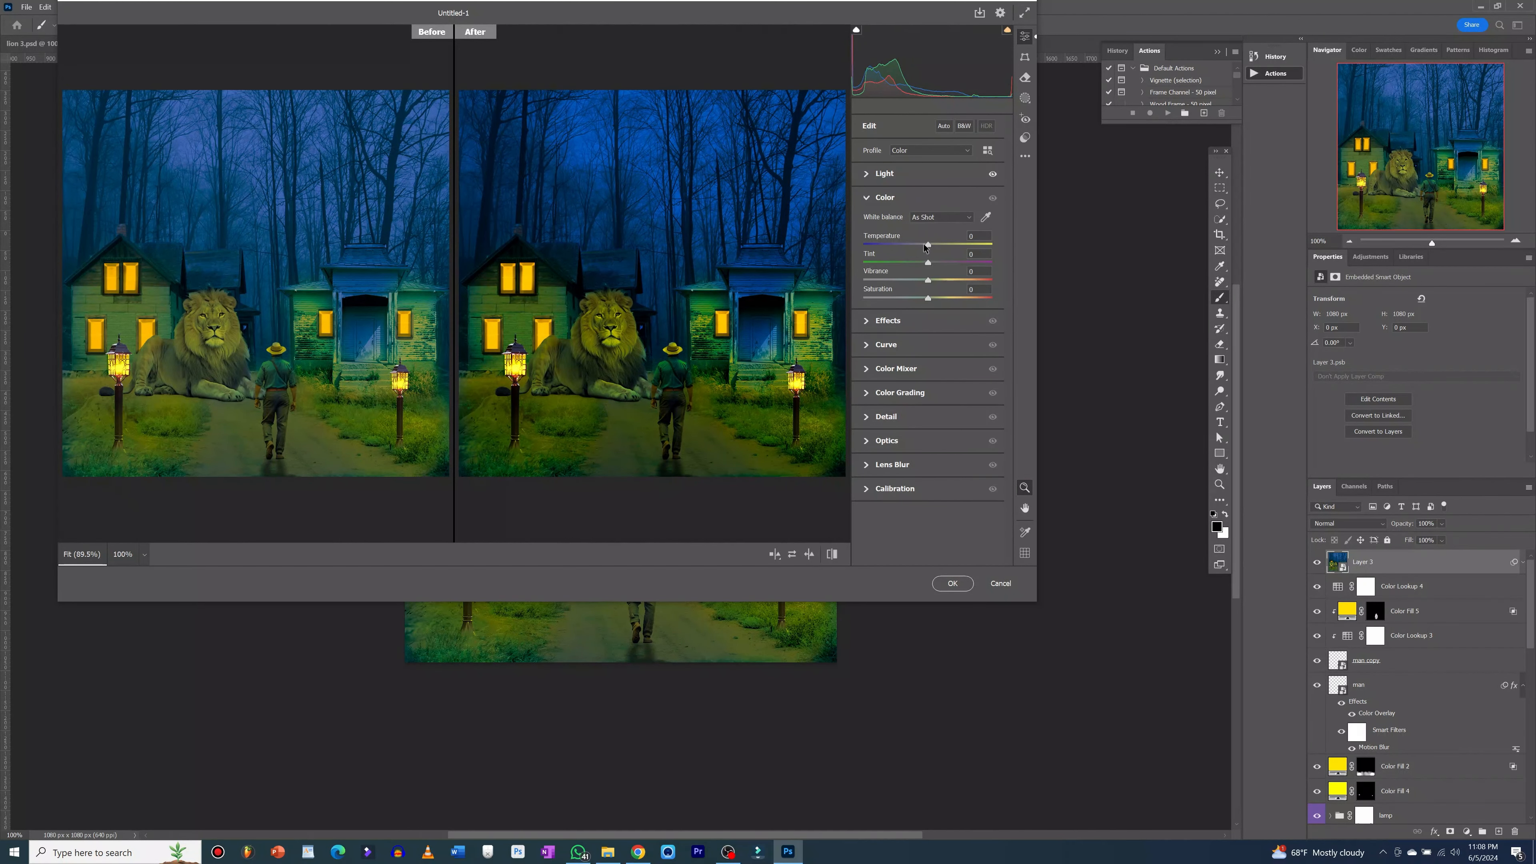
{"action": "left_click_drag", "start_coordinate": [929, 265], "coordinate": [952, 264]}
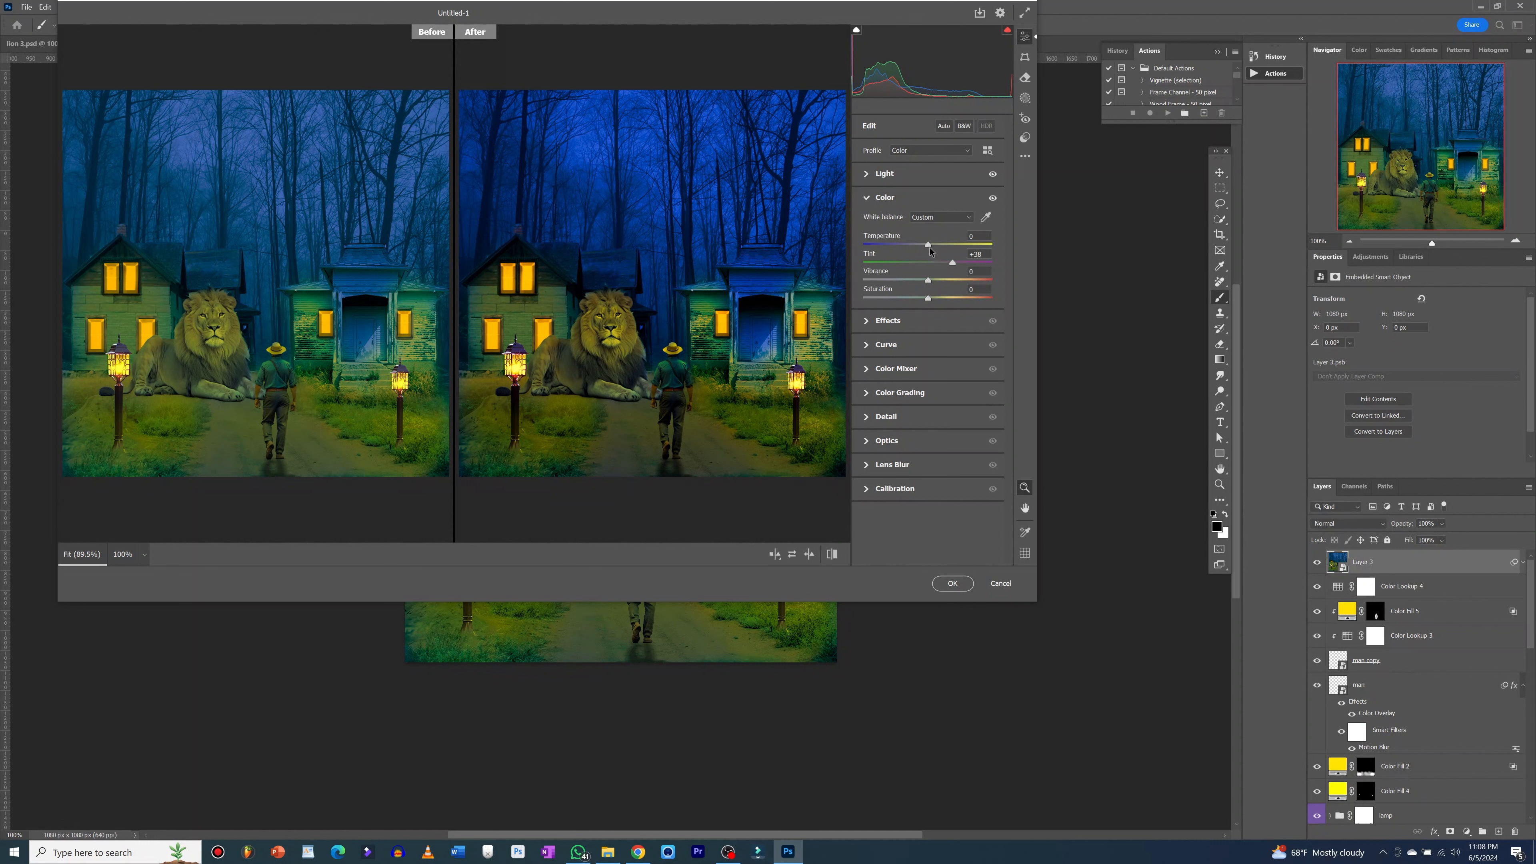
{"action": "left_click_drag", "start_coordinate": [930, 244], "coordinate": [927, 250]}
{"action": "left_click_drag", "start_coordinate": [953, 263], "coordinate": [955, 265]}
{"action": "left_click", "coordinate": [867, 320]}
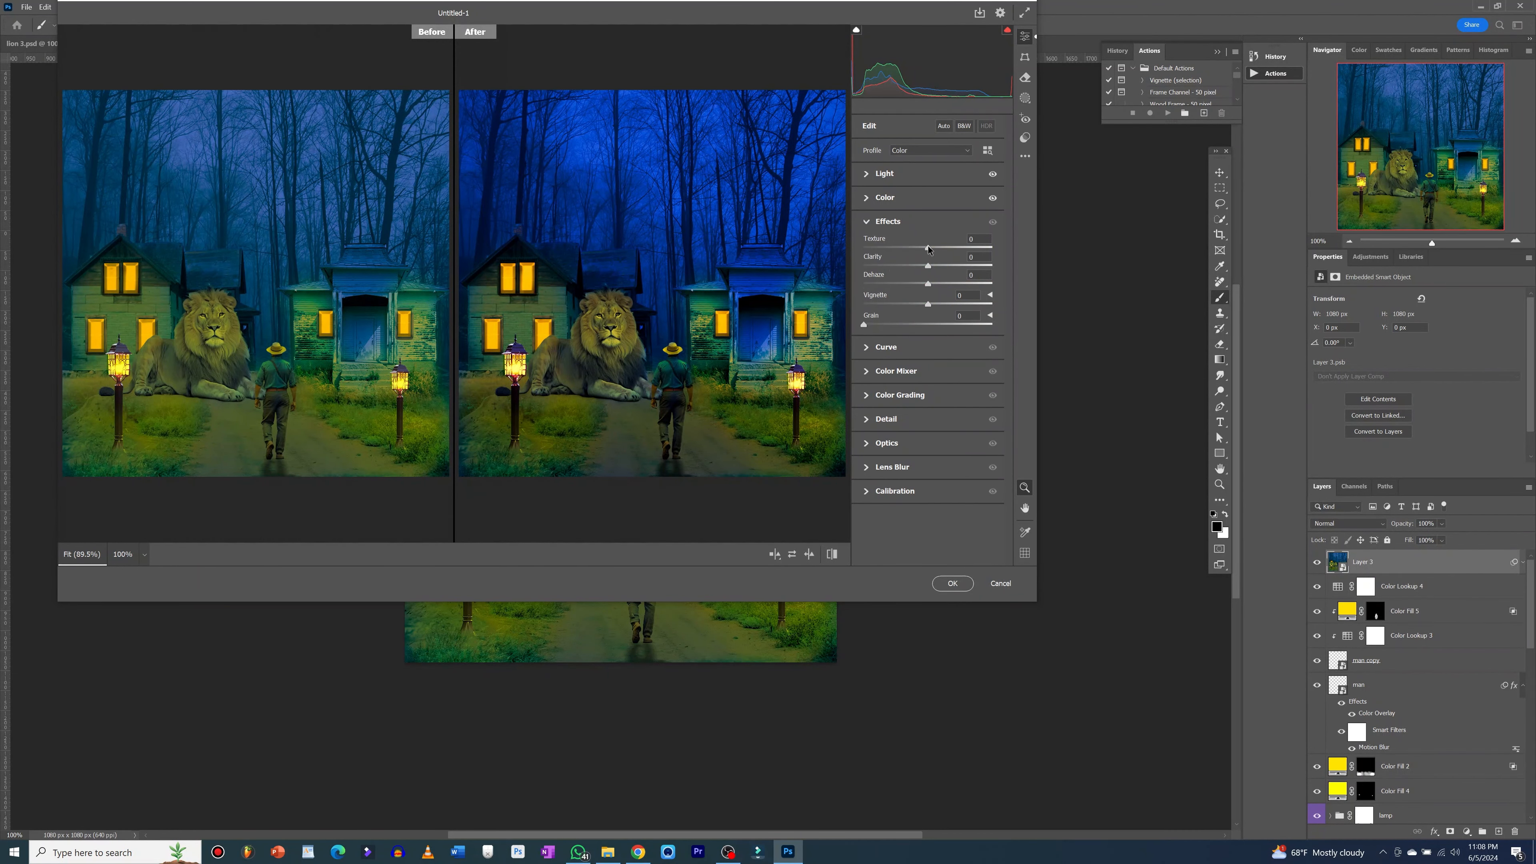
{"action": "left_click_drag", "start_coordinate": [929, 249], "coordinate": [914, 309]}
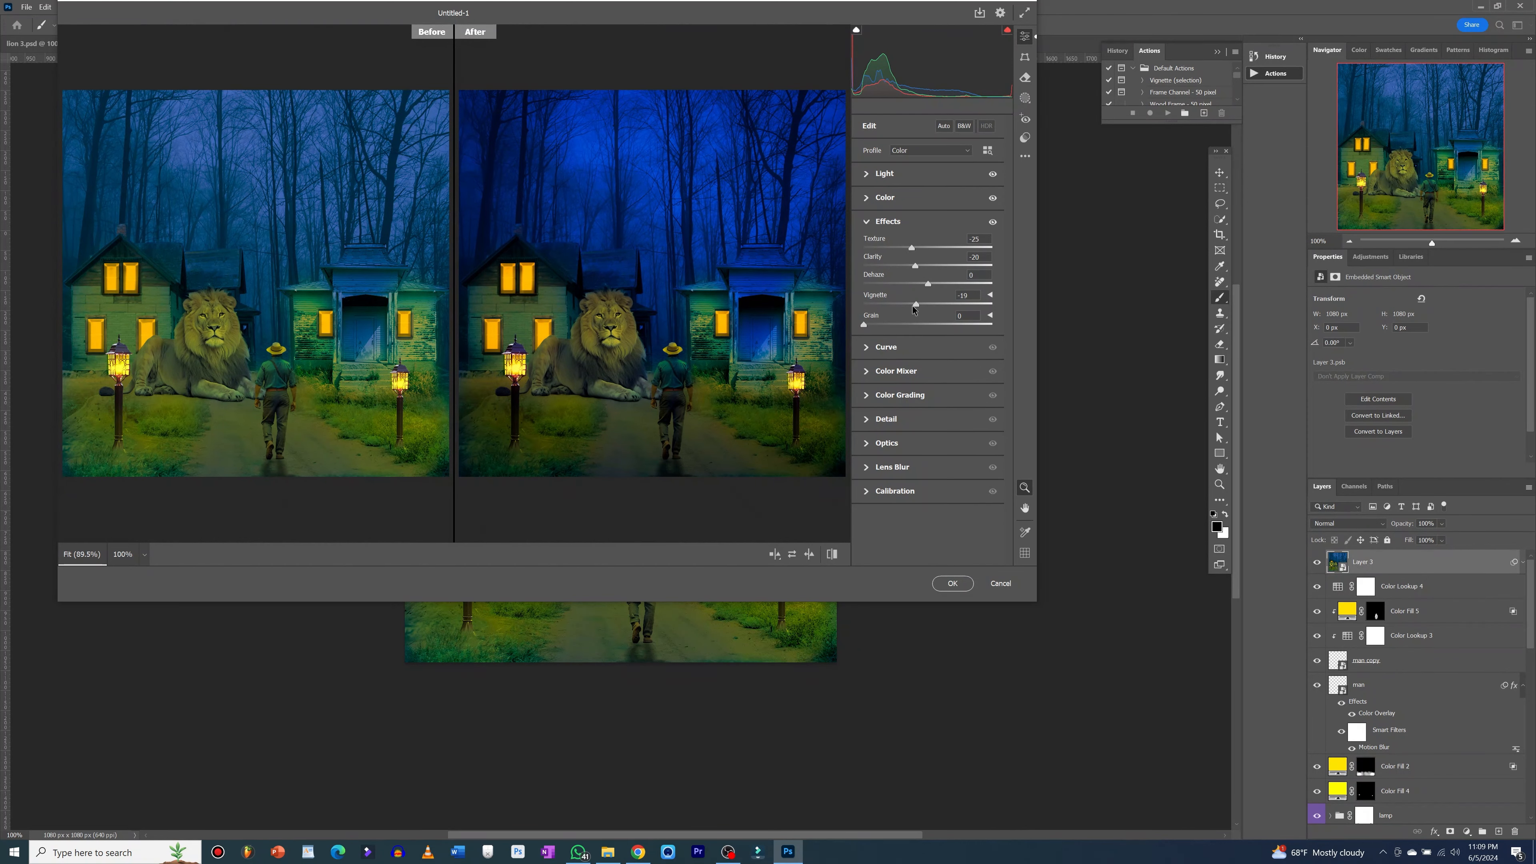
- Set the blues in the Color Mixer to Hue -22 and Saturation +73
{"action": "left_click", "coordinate": [865, 372]}
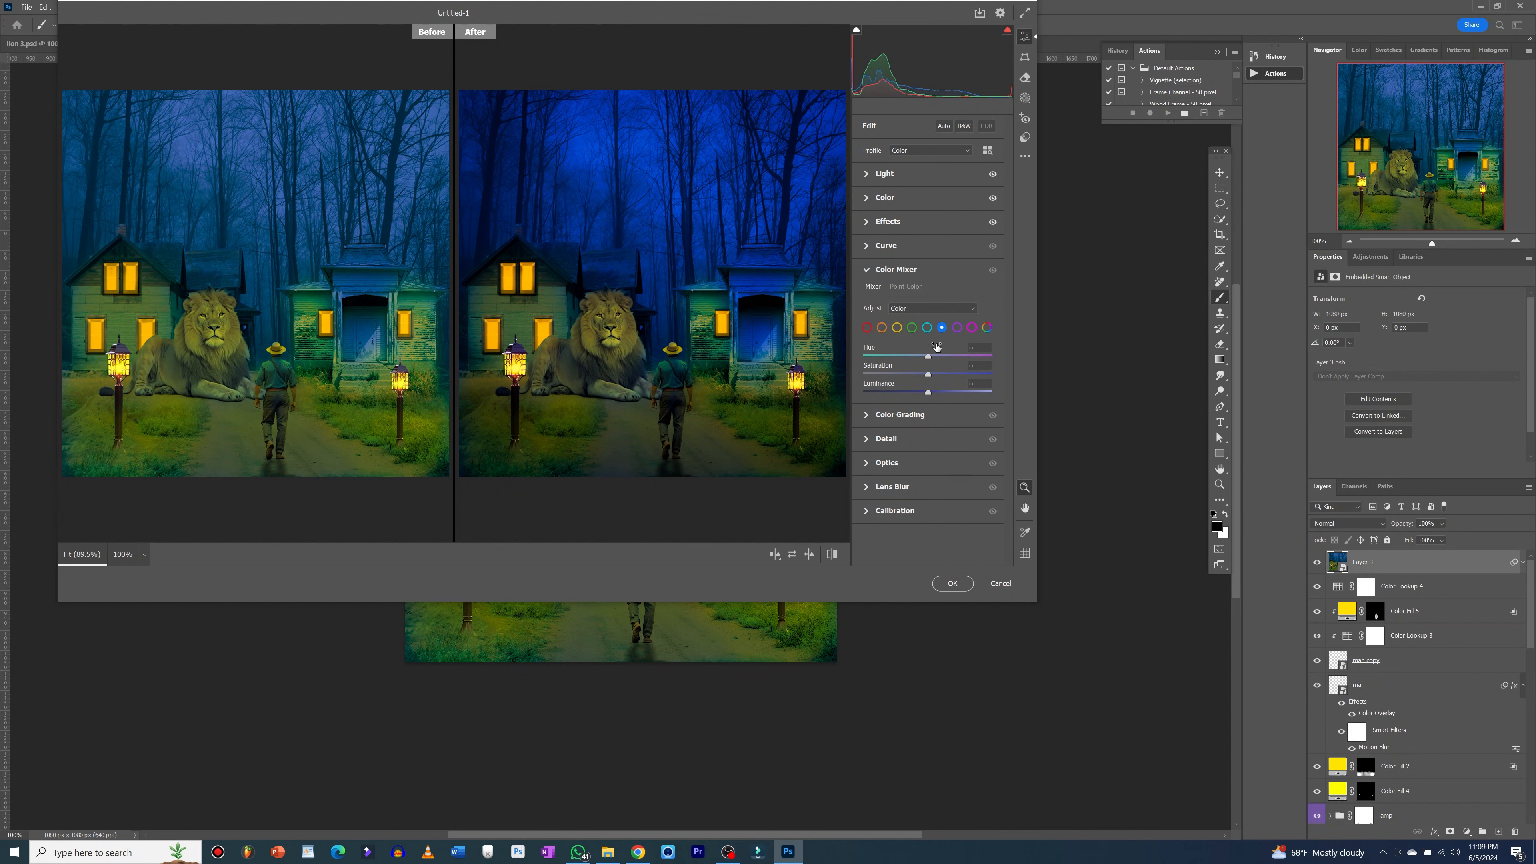
{"action": "mouse_move", "coordinate": [928, 358]}
{"action": "left_mouse_down"}
{"action": "mouse_move", "coordinate": [957, 358]}
{"action": "mouse_move", "coordinate": [913, 364]}
{"action": "left_mouse_up"}
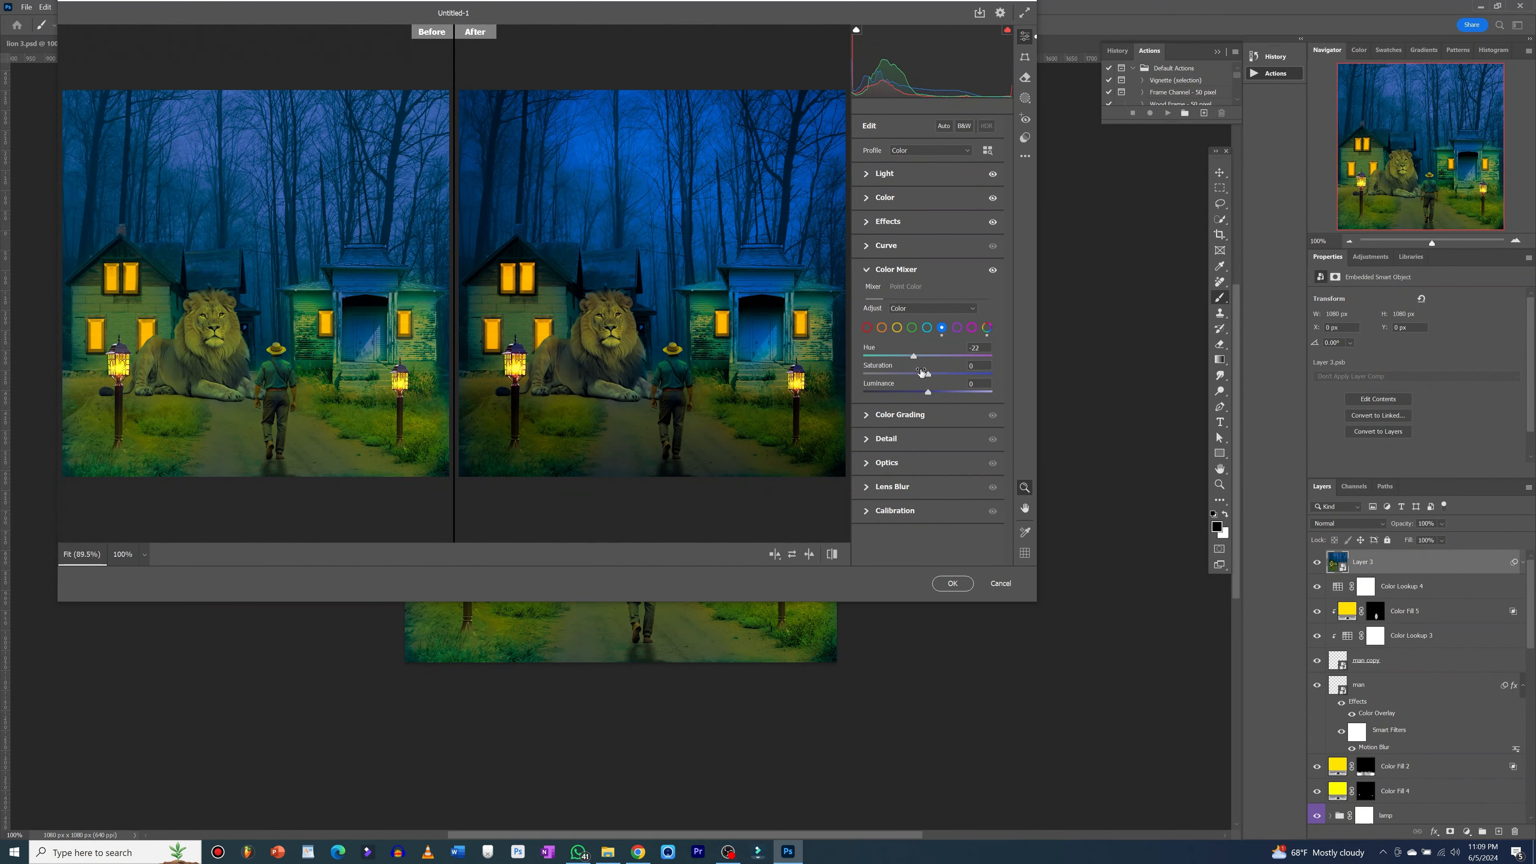
{"action": "left_click_drag", "start_coordinate": [929, 377], "coordinate": [972, 376]}
{"action": "left_click_drag", "start_coordinate": [972, 373], "coordinate": [976, 372]}
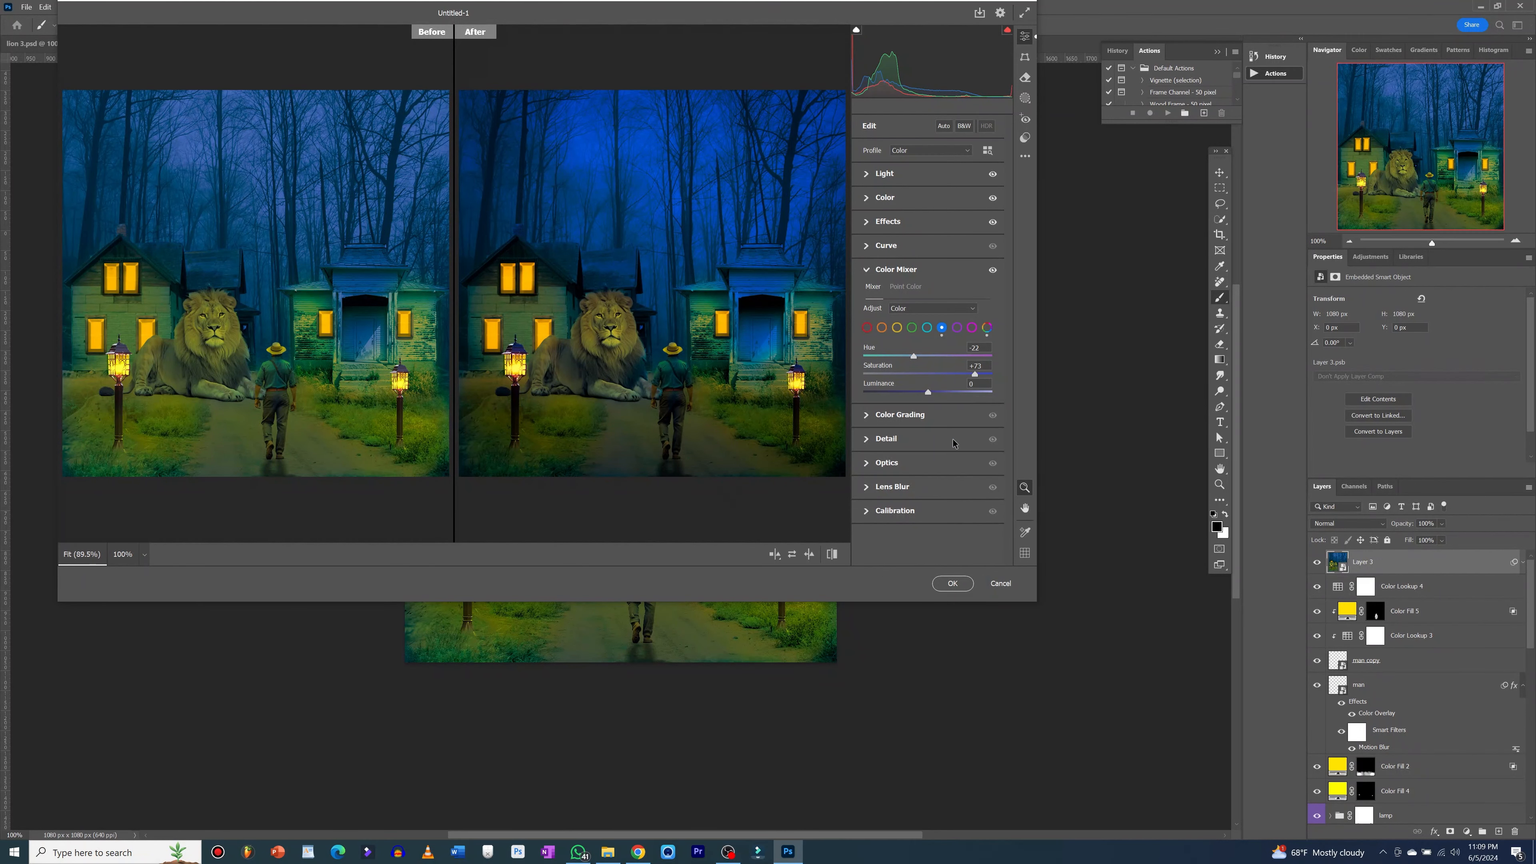
- Slightly raise the Noise Reduction and apply the Camera Raw Filter
{"action": "left_click", "coordinate": [869, 443]}
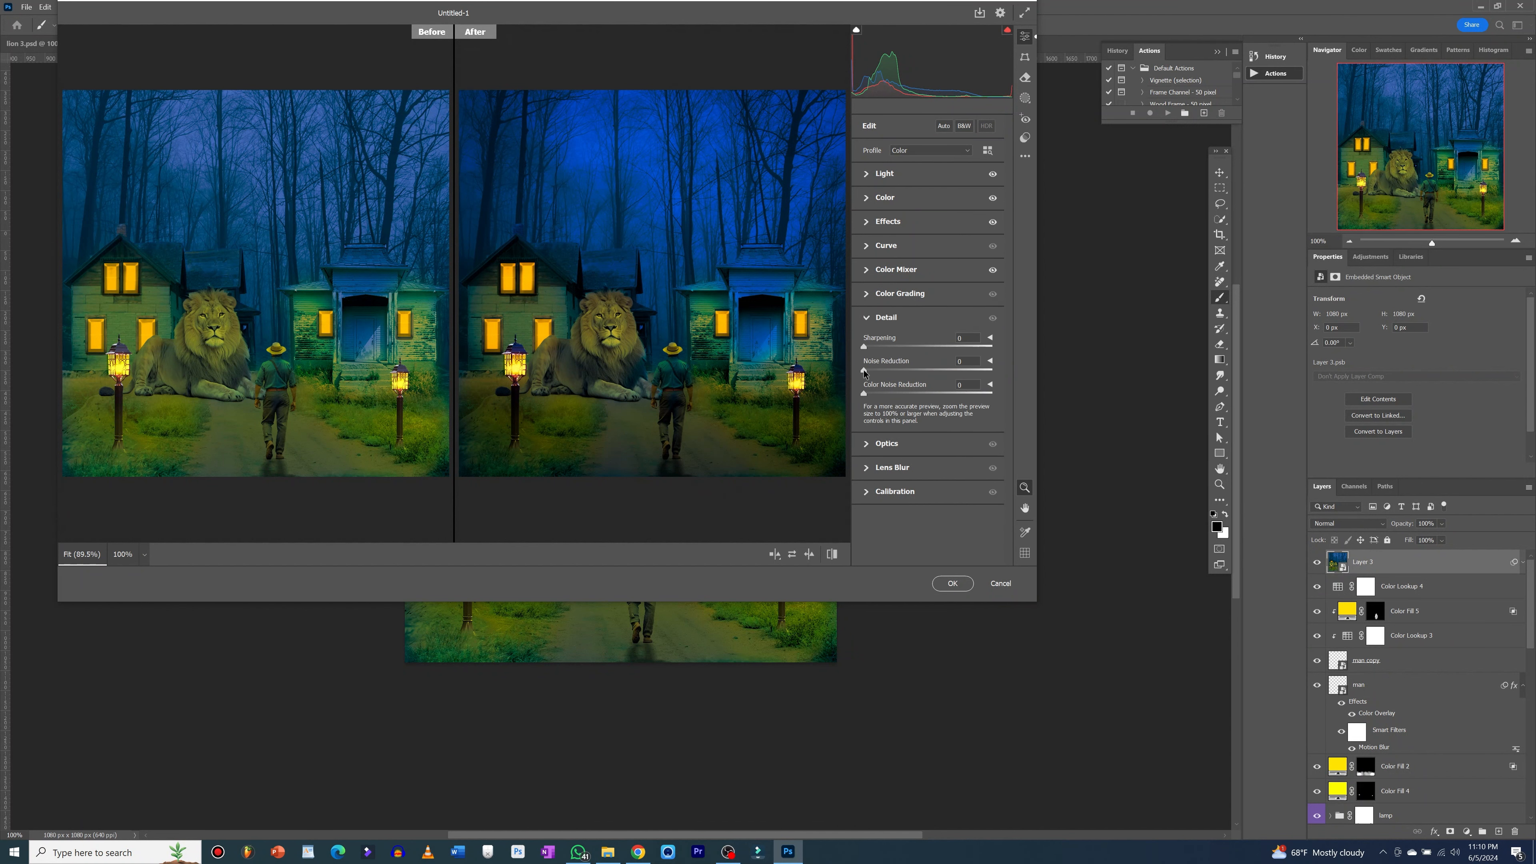
{"action": "left_click_drag", "start_coordinate": [864, 373], "coordinate": [872, 375]}
{"action": "left_click", "coordinate": [952, 583]}
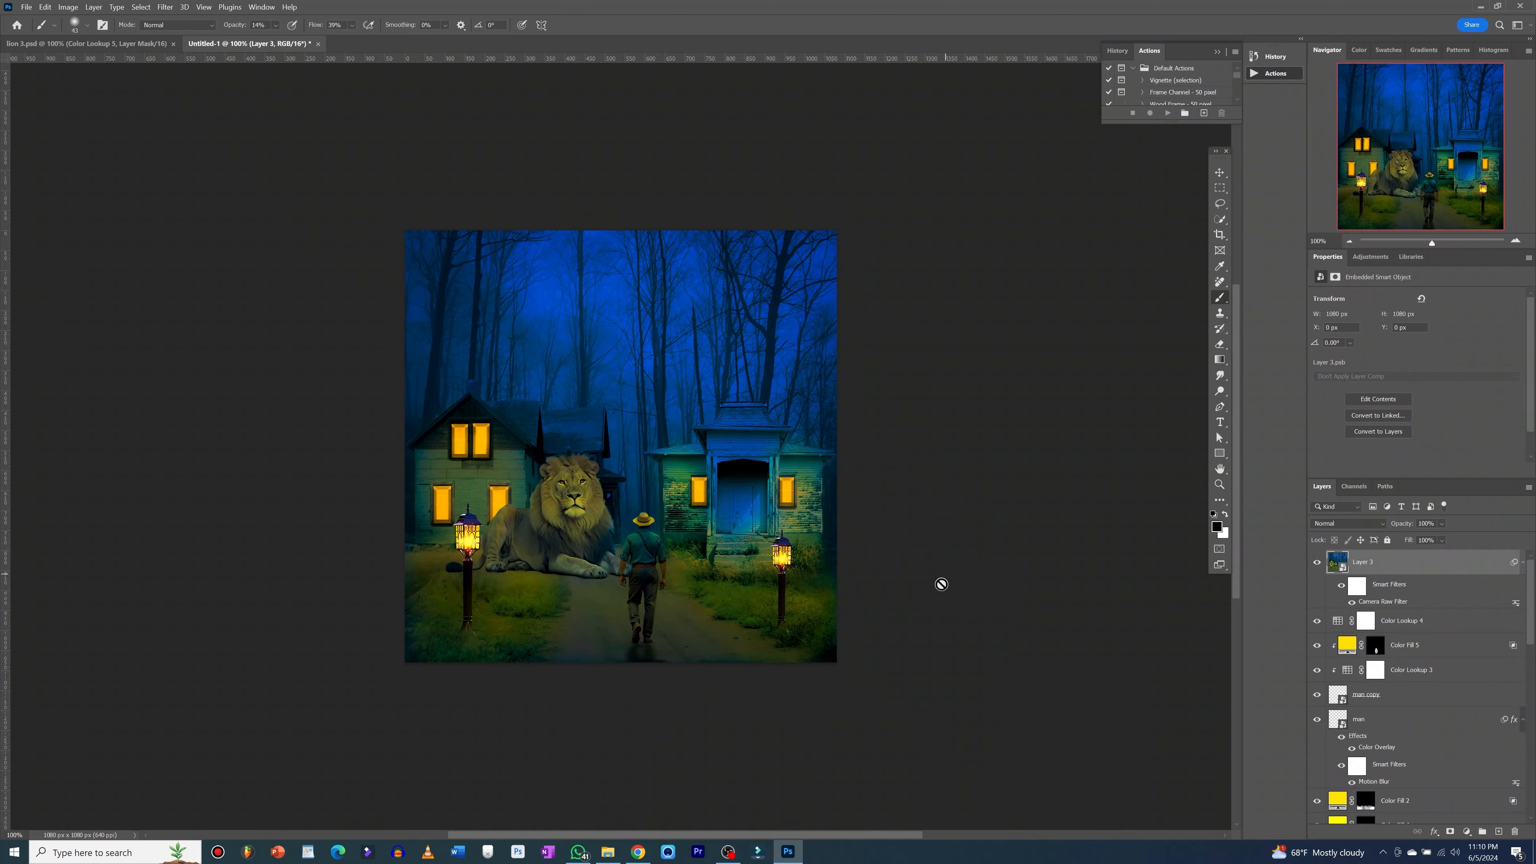
- Try a Color Lookup adjustment with 3Strip.look above the stamped layer, compare the image without it and delete it
{"action": "scroll", "coordinate": [939, 584], "scroll_direction": "down", "scroll_amount": 2}
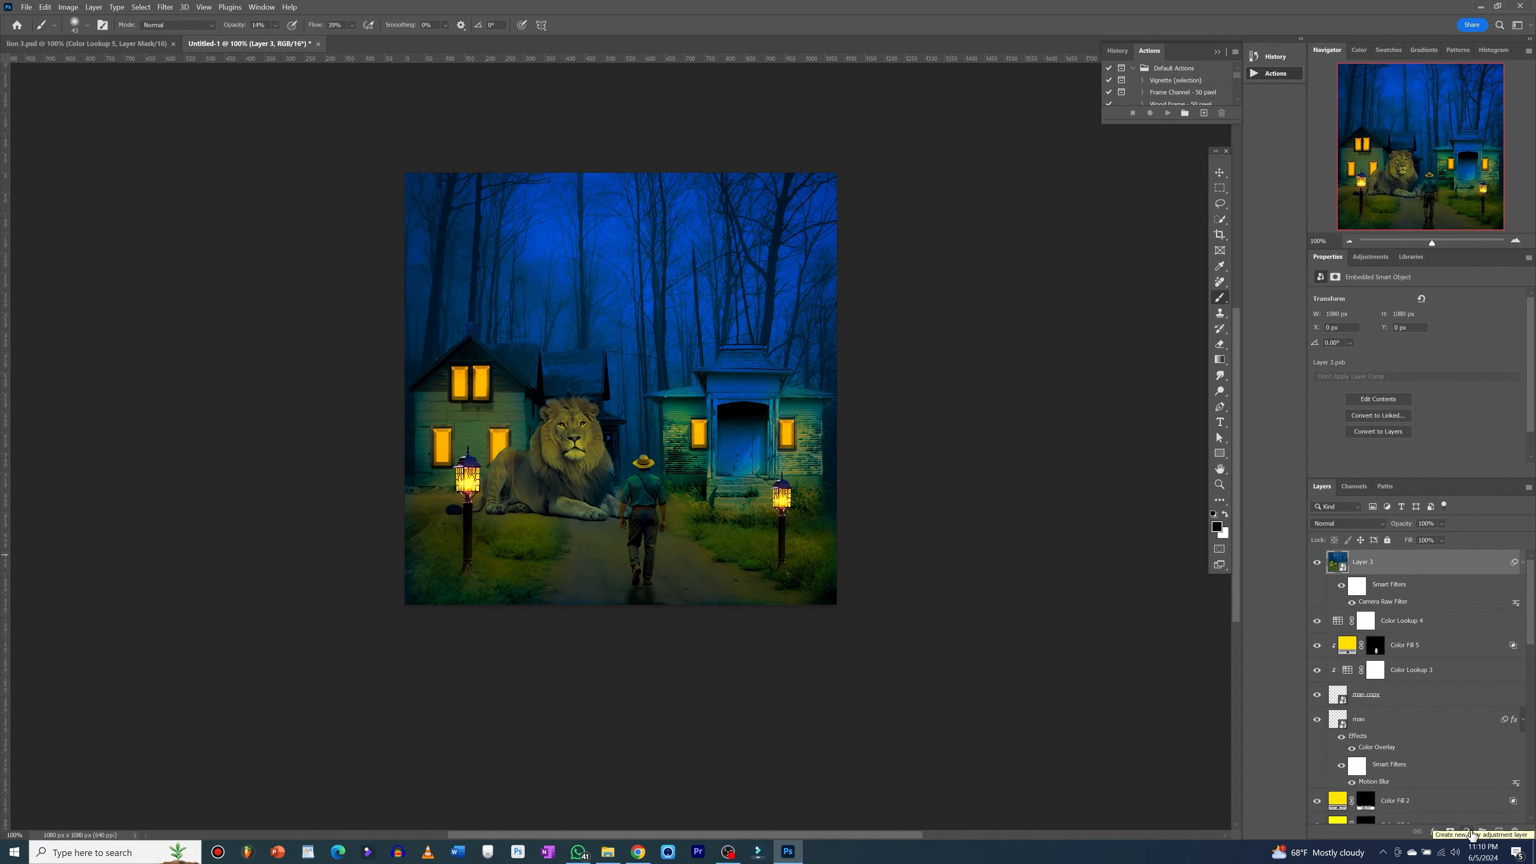
{"action": "left_click", "coordinate": [1470, 833]}
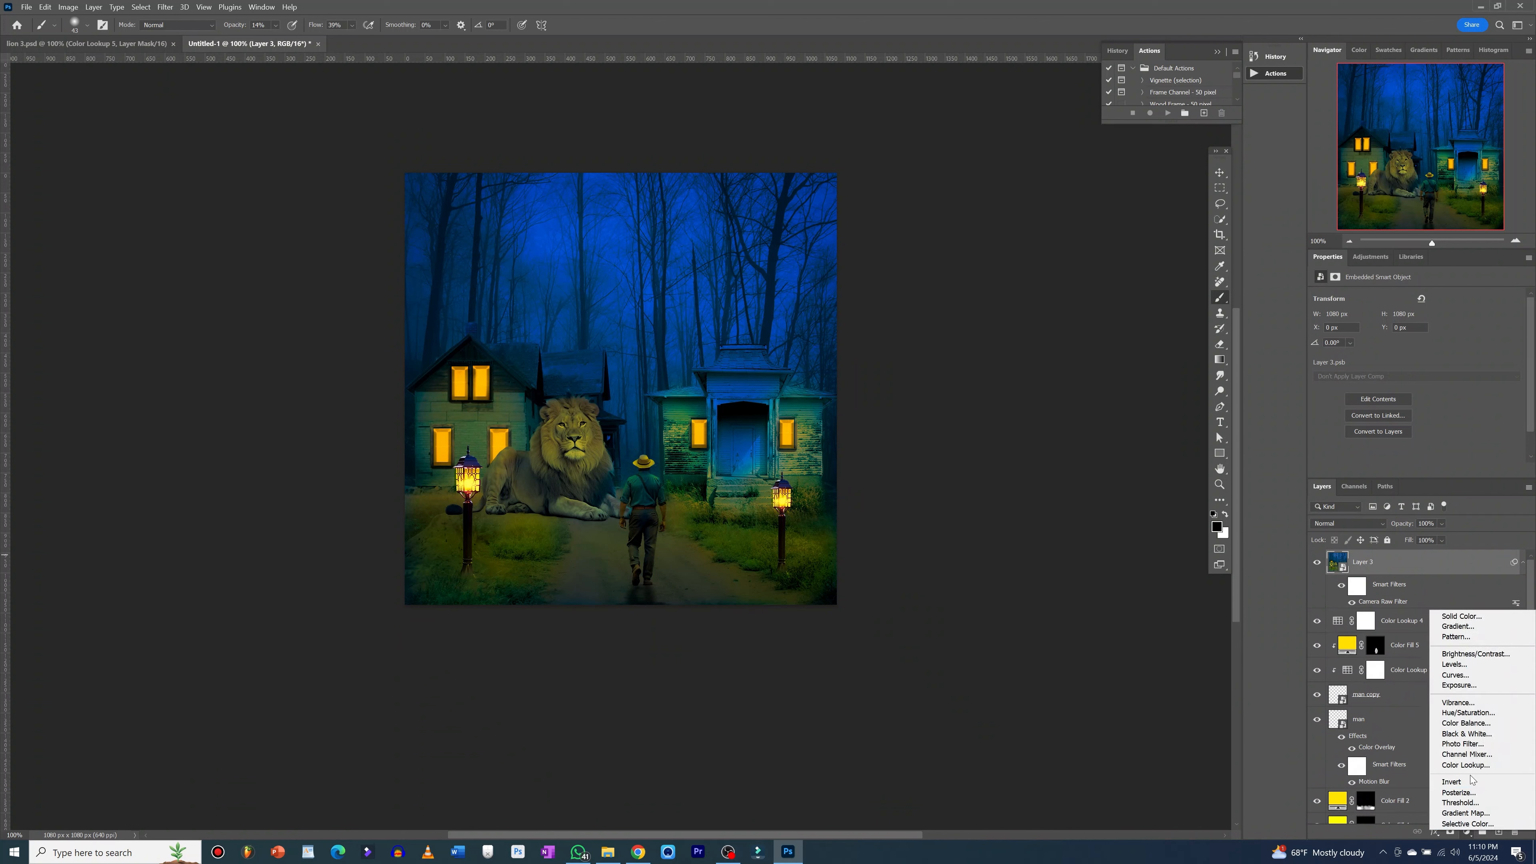
{"action": "left_click", "coordinate": [1467, 764]}
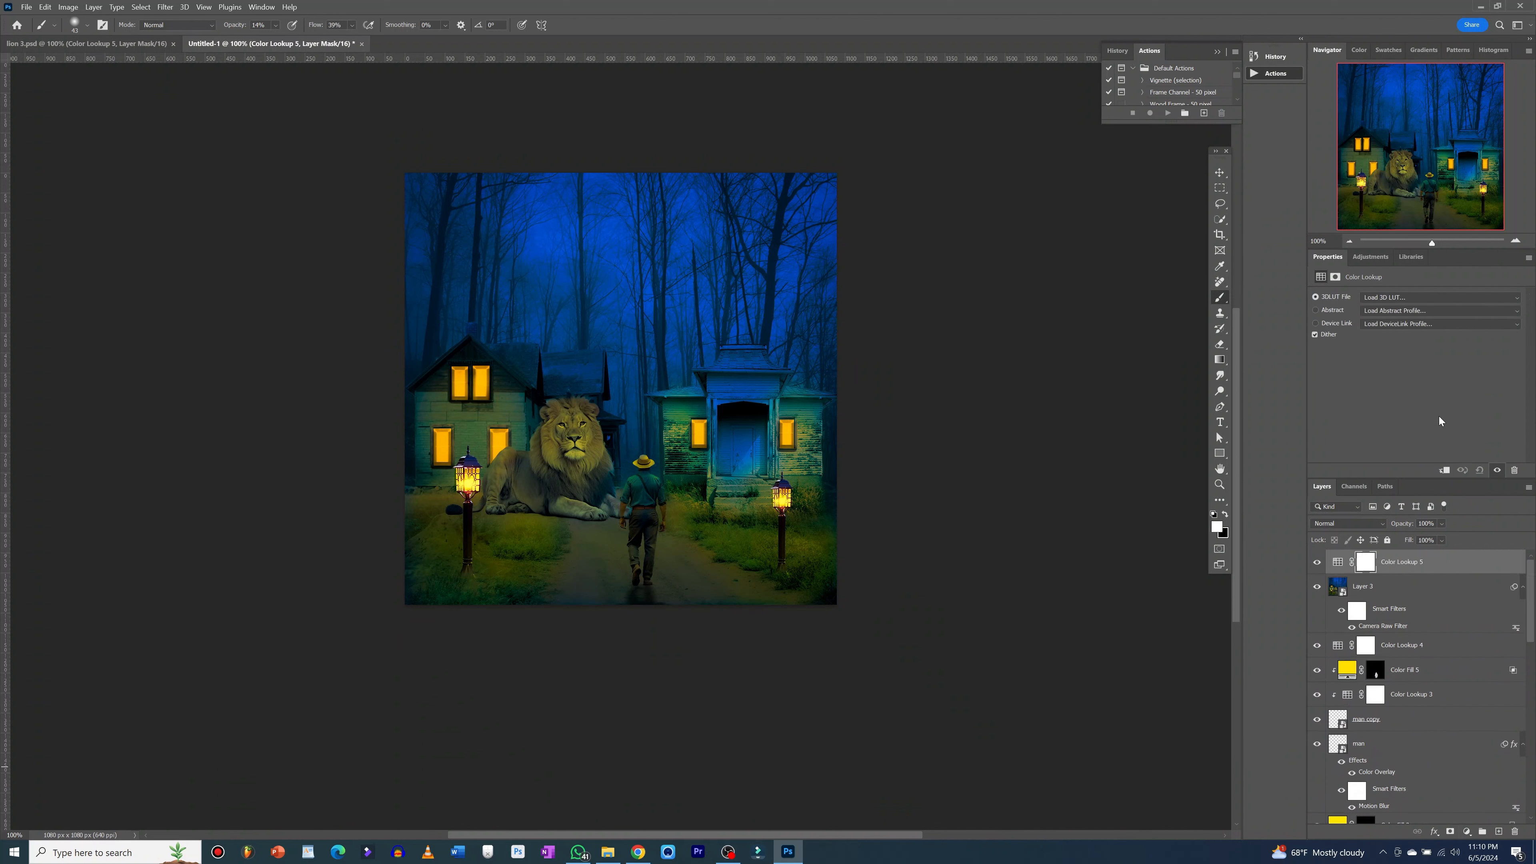
{"action": "left_click", "coordinate": [1438, 297]}
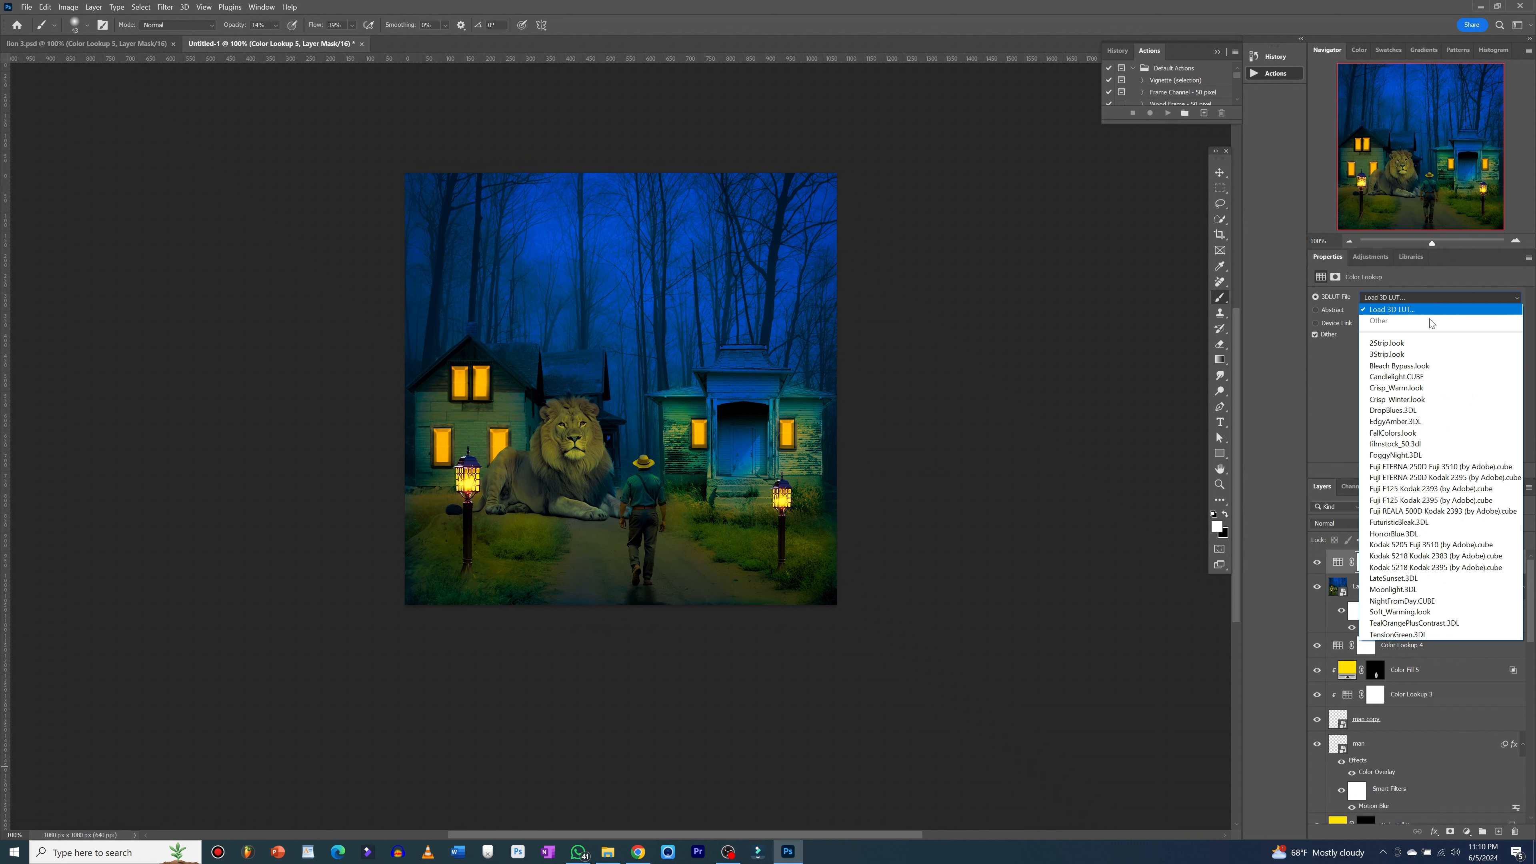
{"action": "left_click", "coordinate": [1420, 358]}
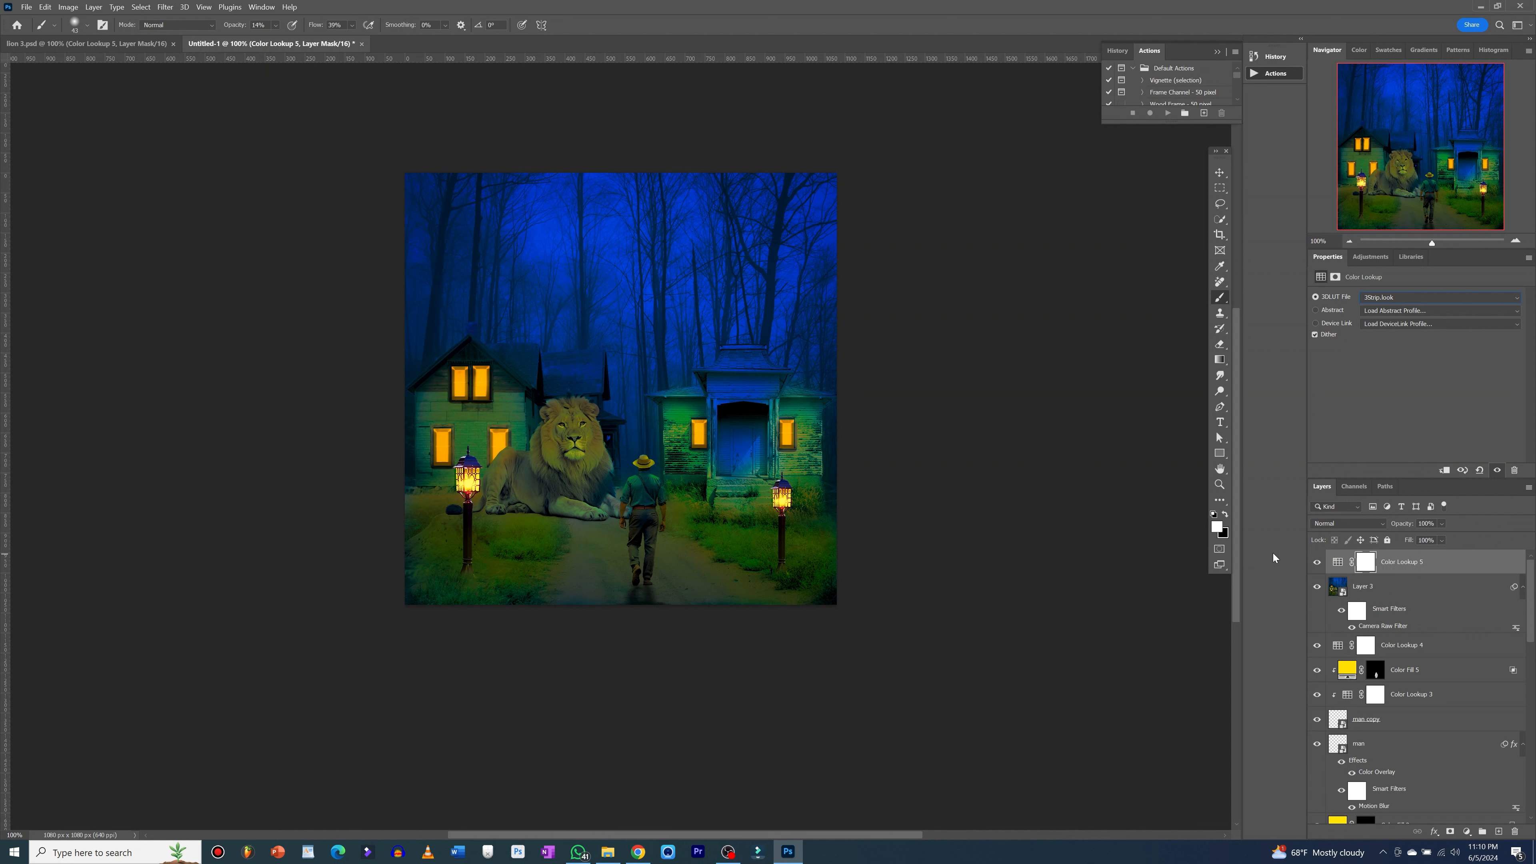
{"action": "left_click", "coordinate": [1318, 562]}
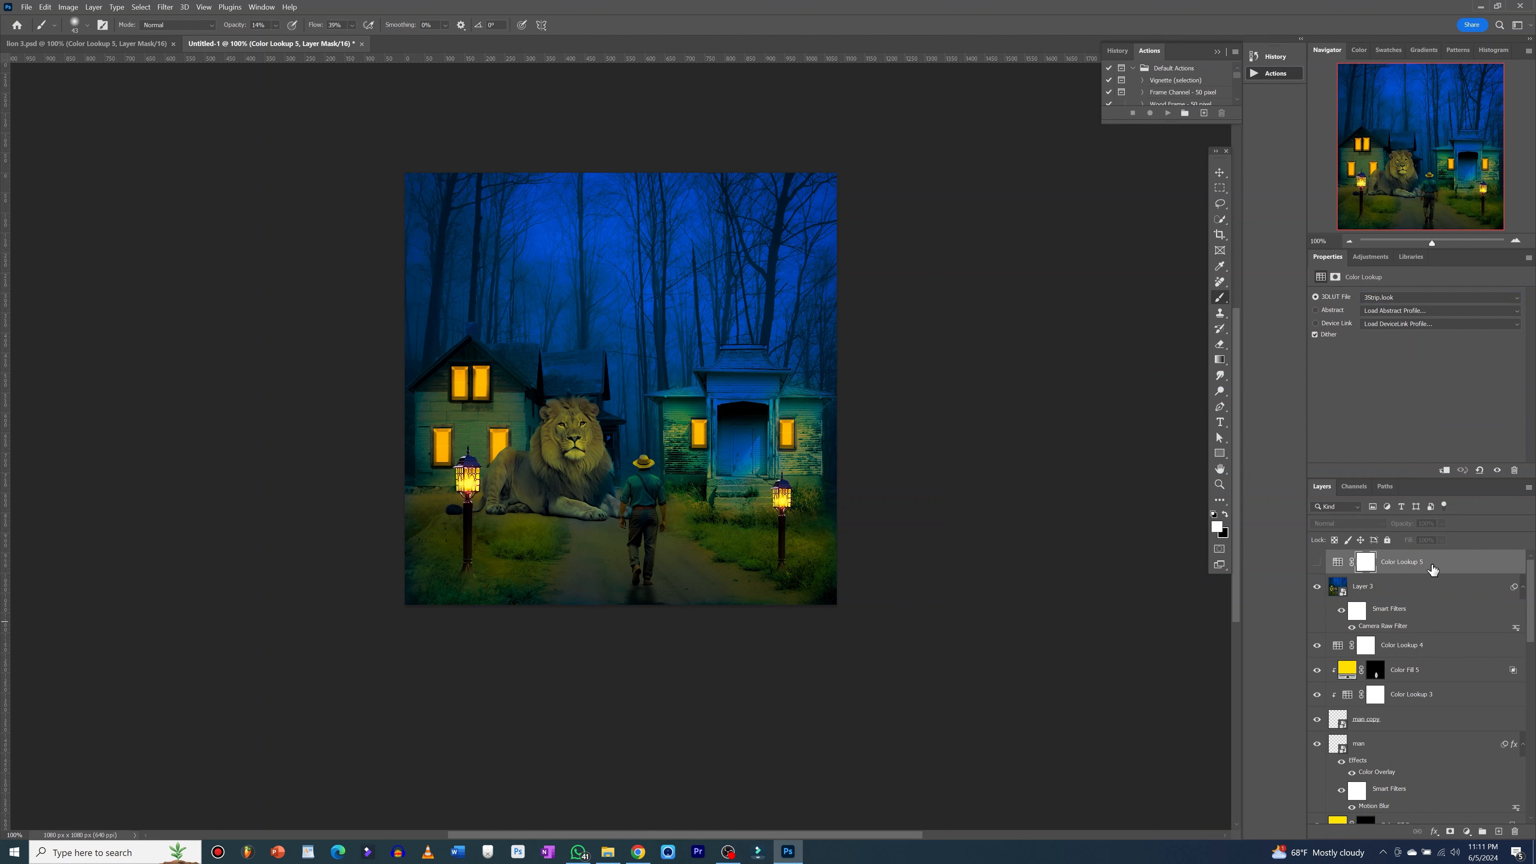
{"action": "left_click", "coordinate": [1432, 567]}
{"action": "left_click", "coordinate": [1515, 833]}
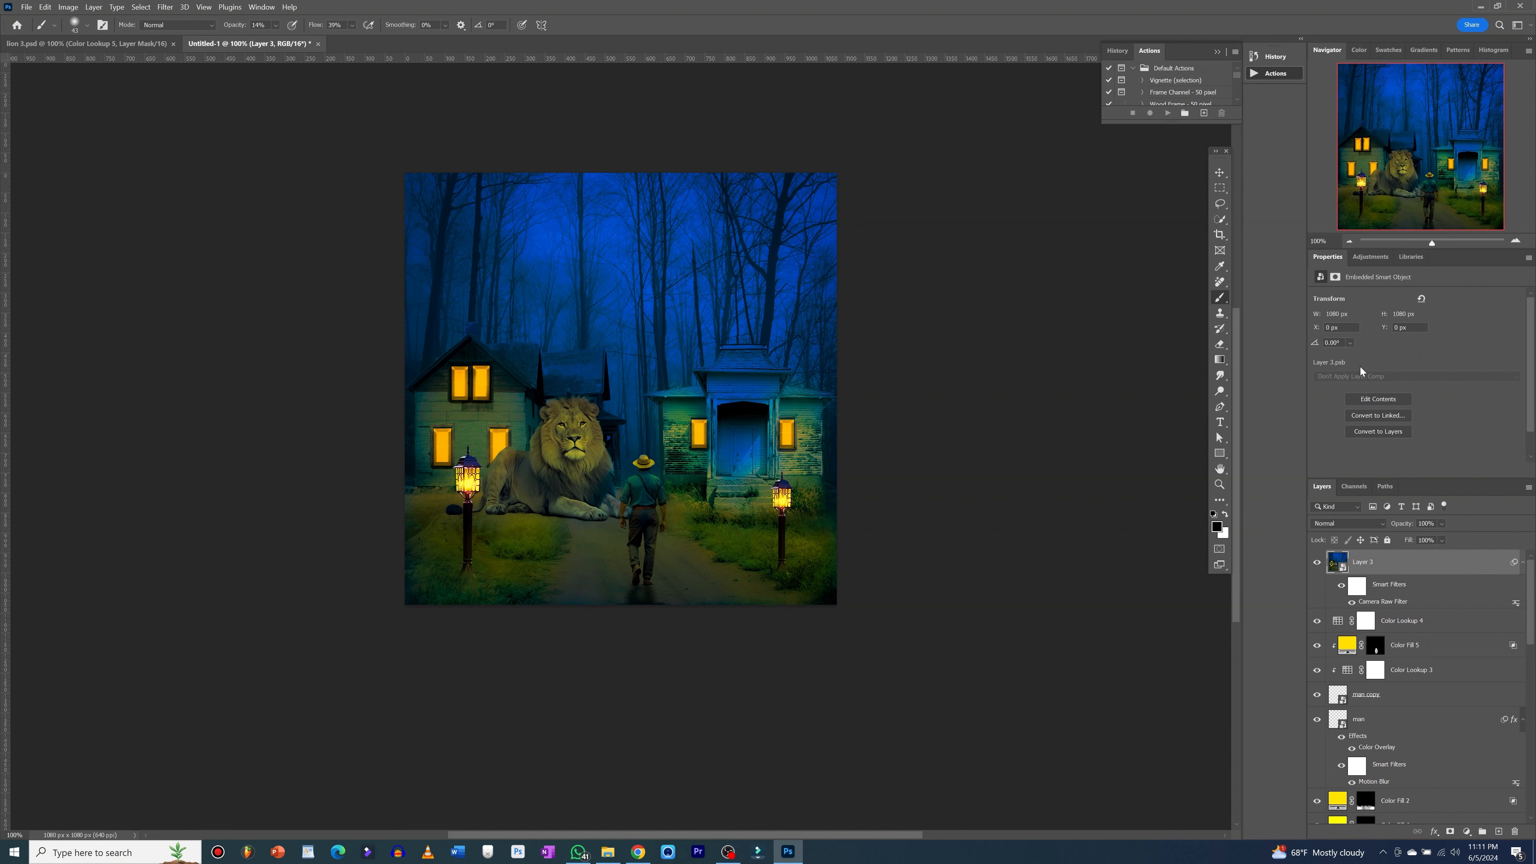
- Add a Color Balance adjustment layer on top and set the midtones' Magenta–Green value to -18
{"action": "left_click", "coordinate": [1362, 258]}
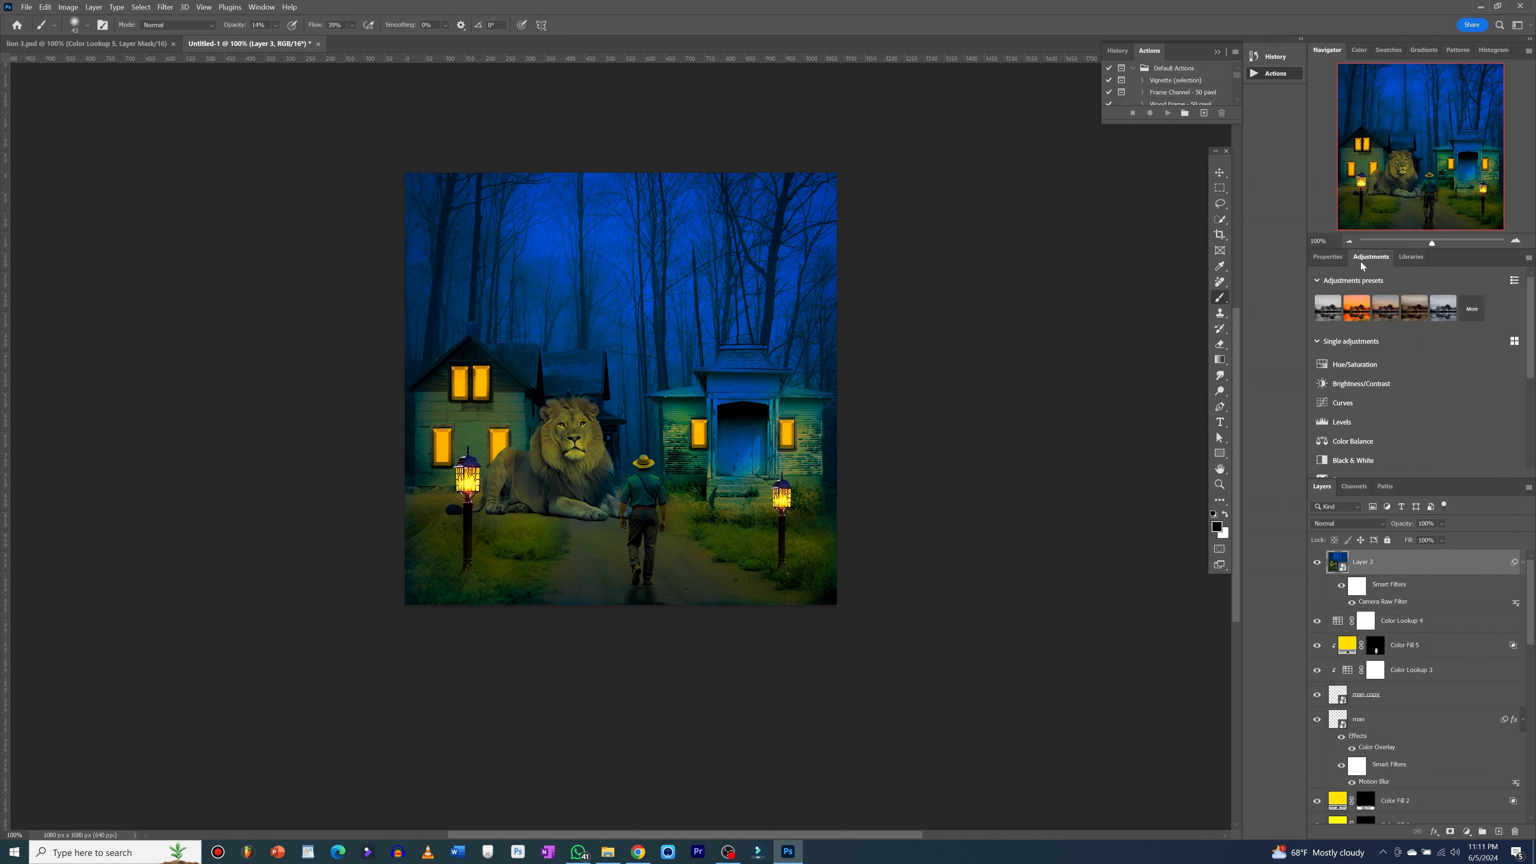
{"action": "left_click", "coordinate": [1361, 442]}
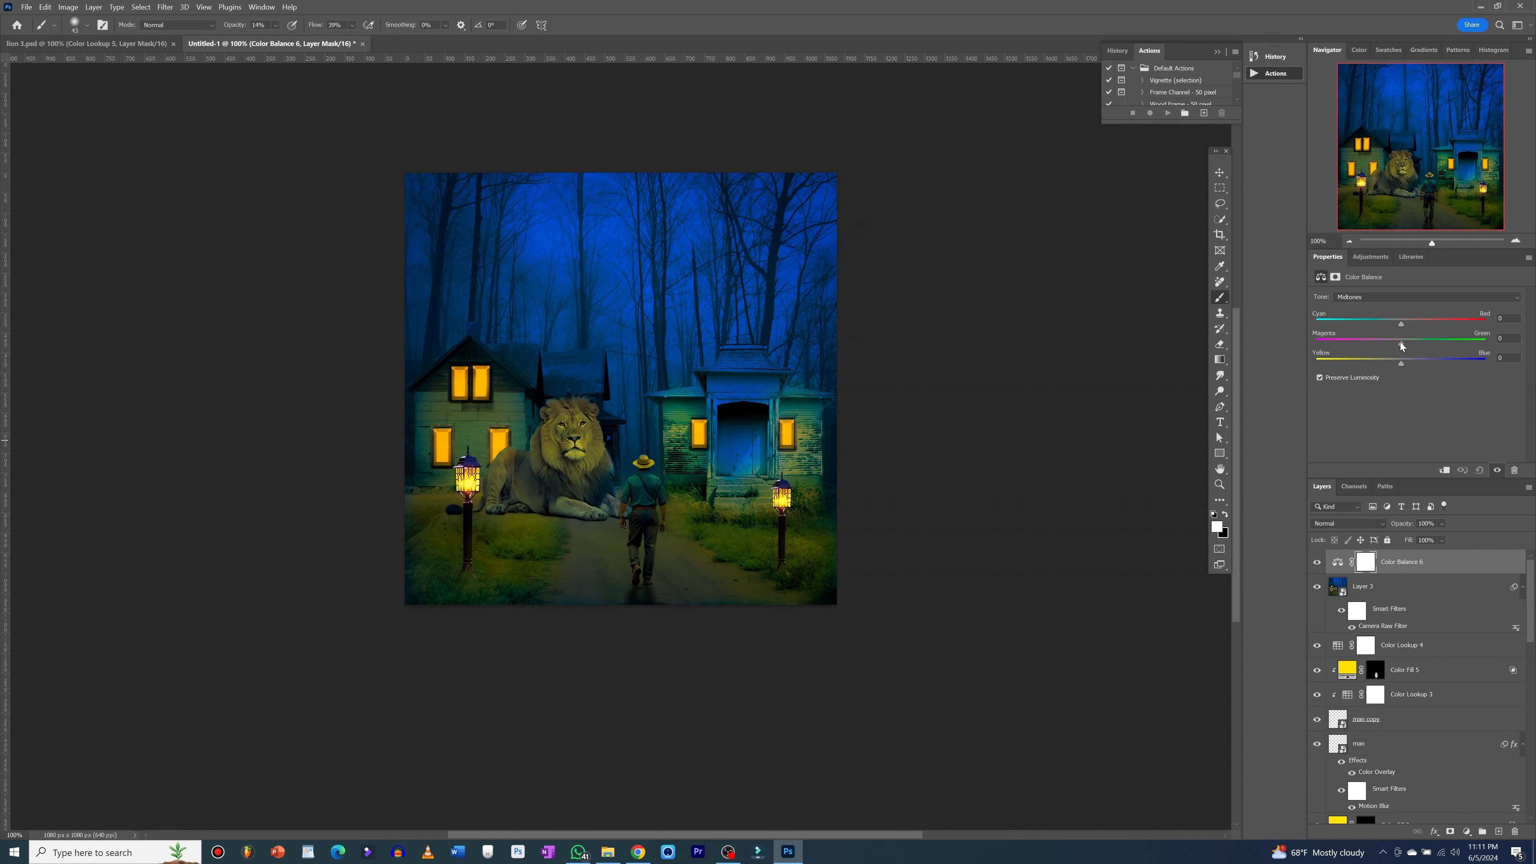
{"action": "left_click_drag", "start_coordinate": [1401, 345], "coordinate": [1388, 353]}
{"action": "key", "text": "v"}
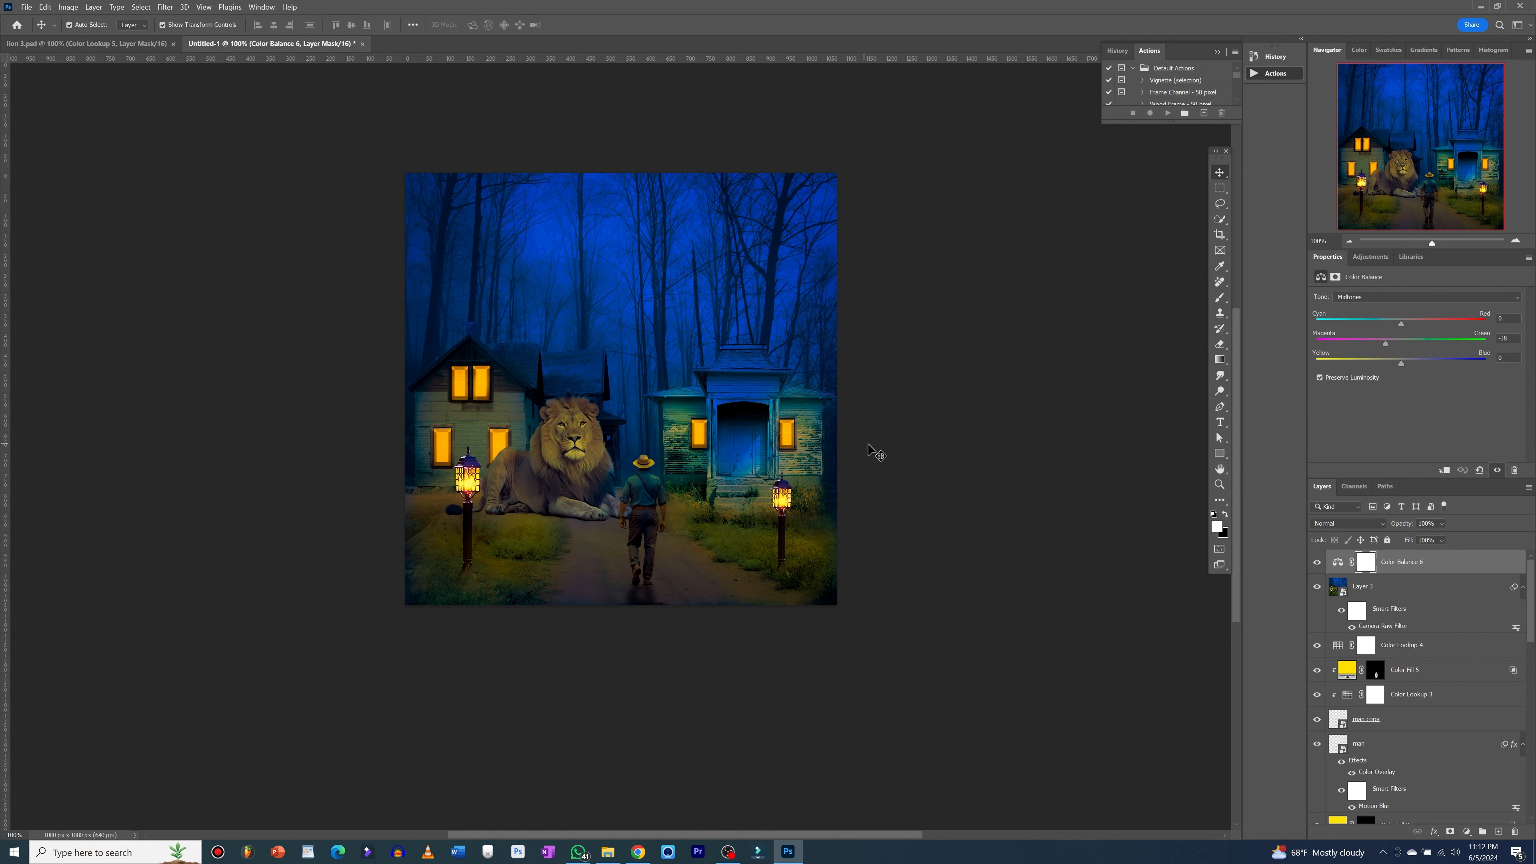